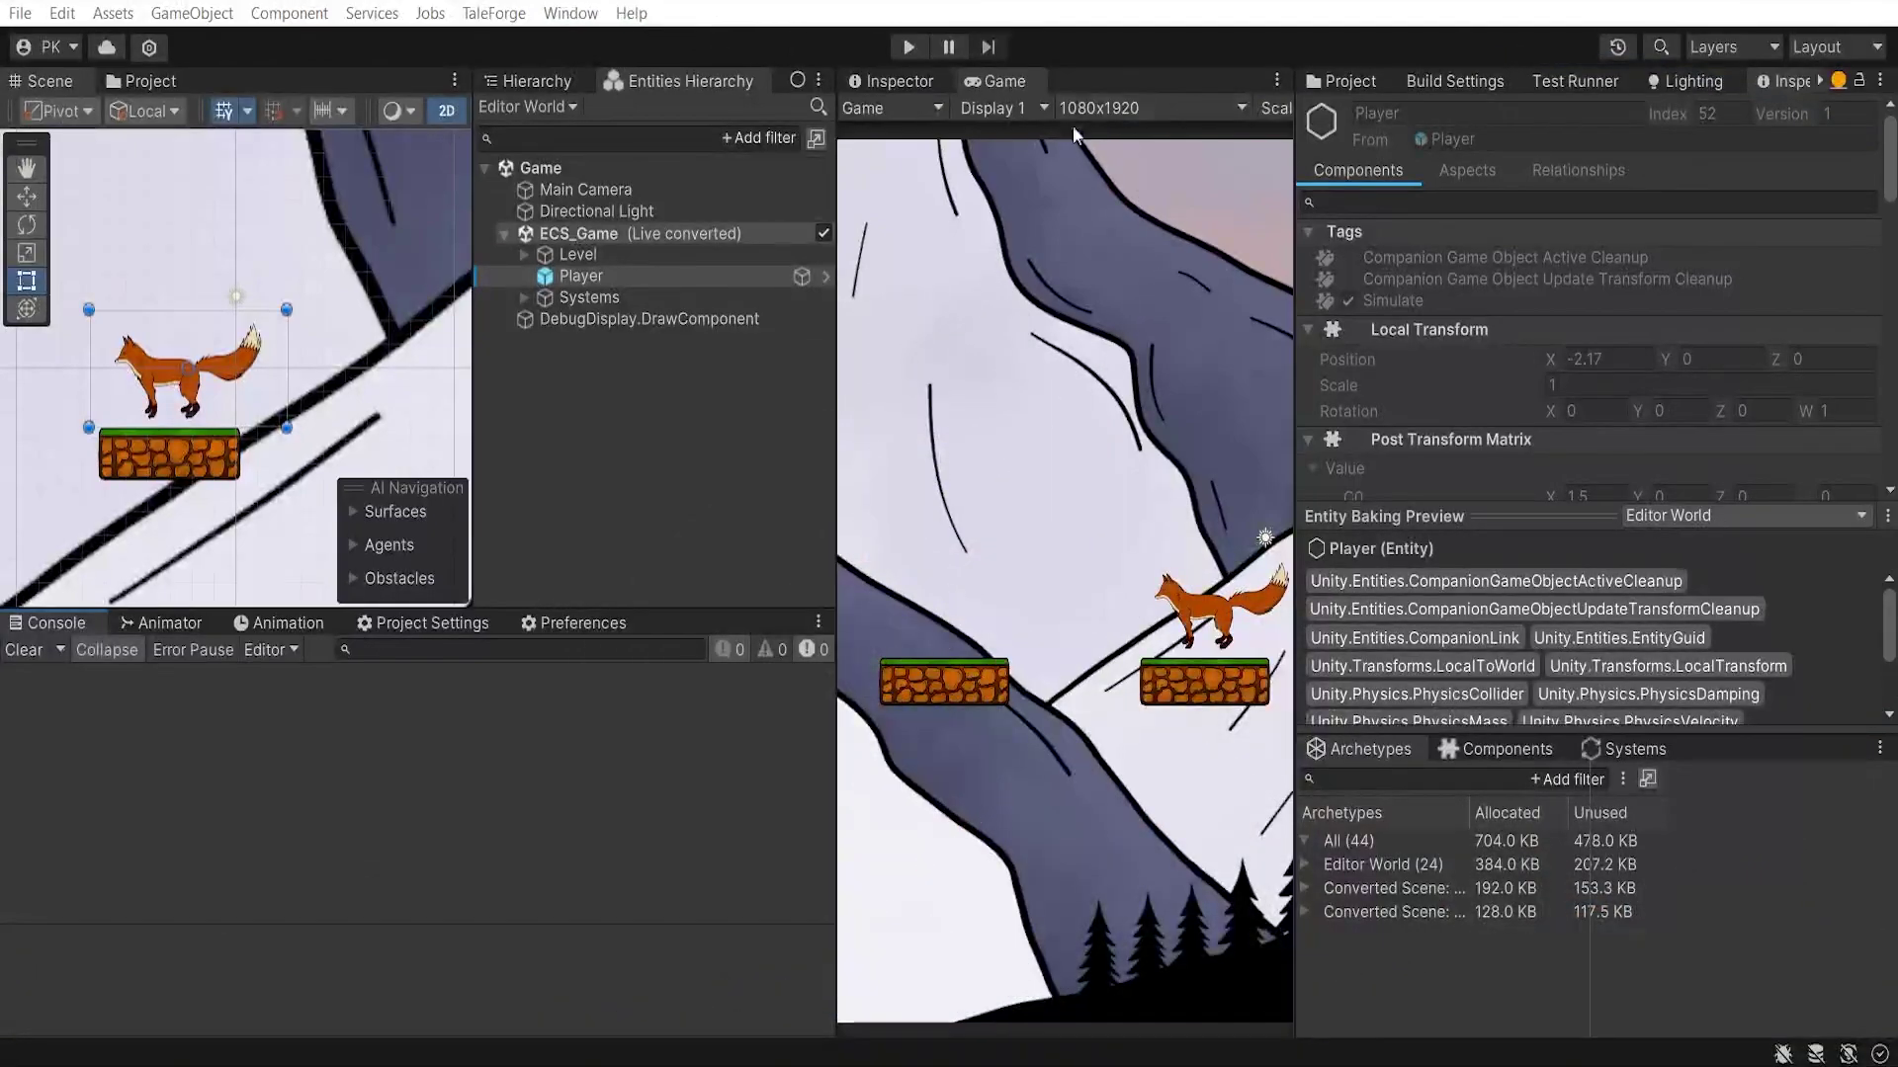
Play-test the game, running the fox left and right, then stop playback
left_click(906, 49)
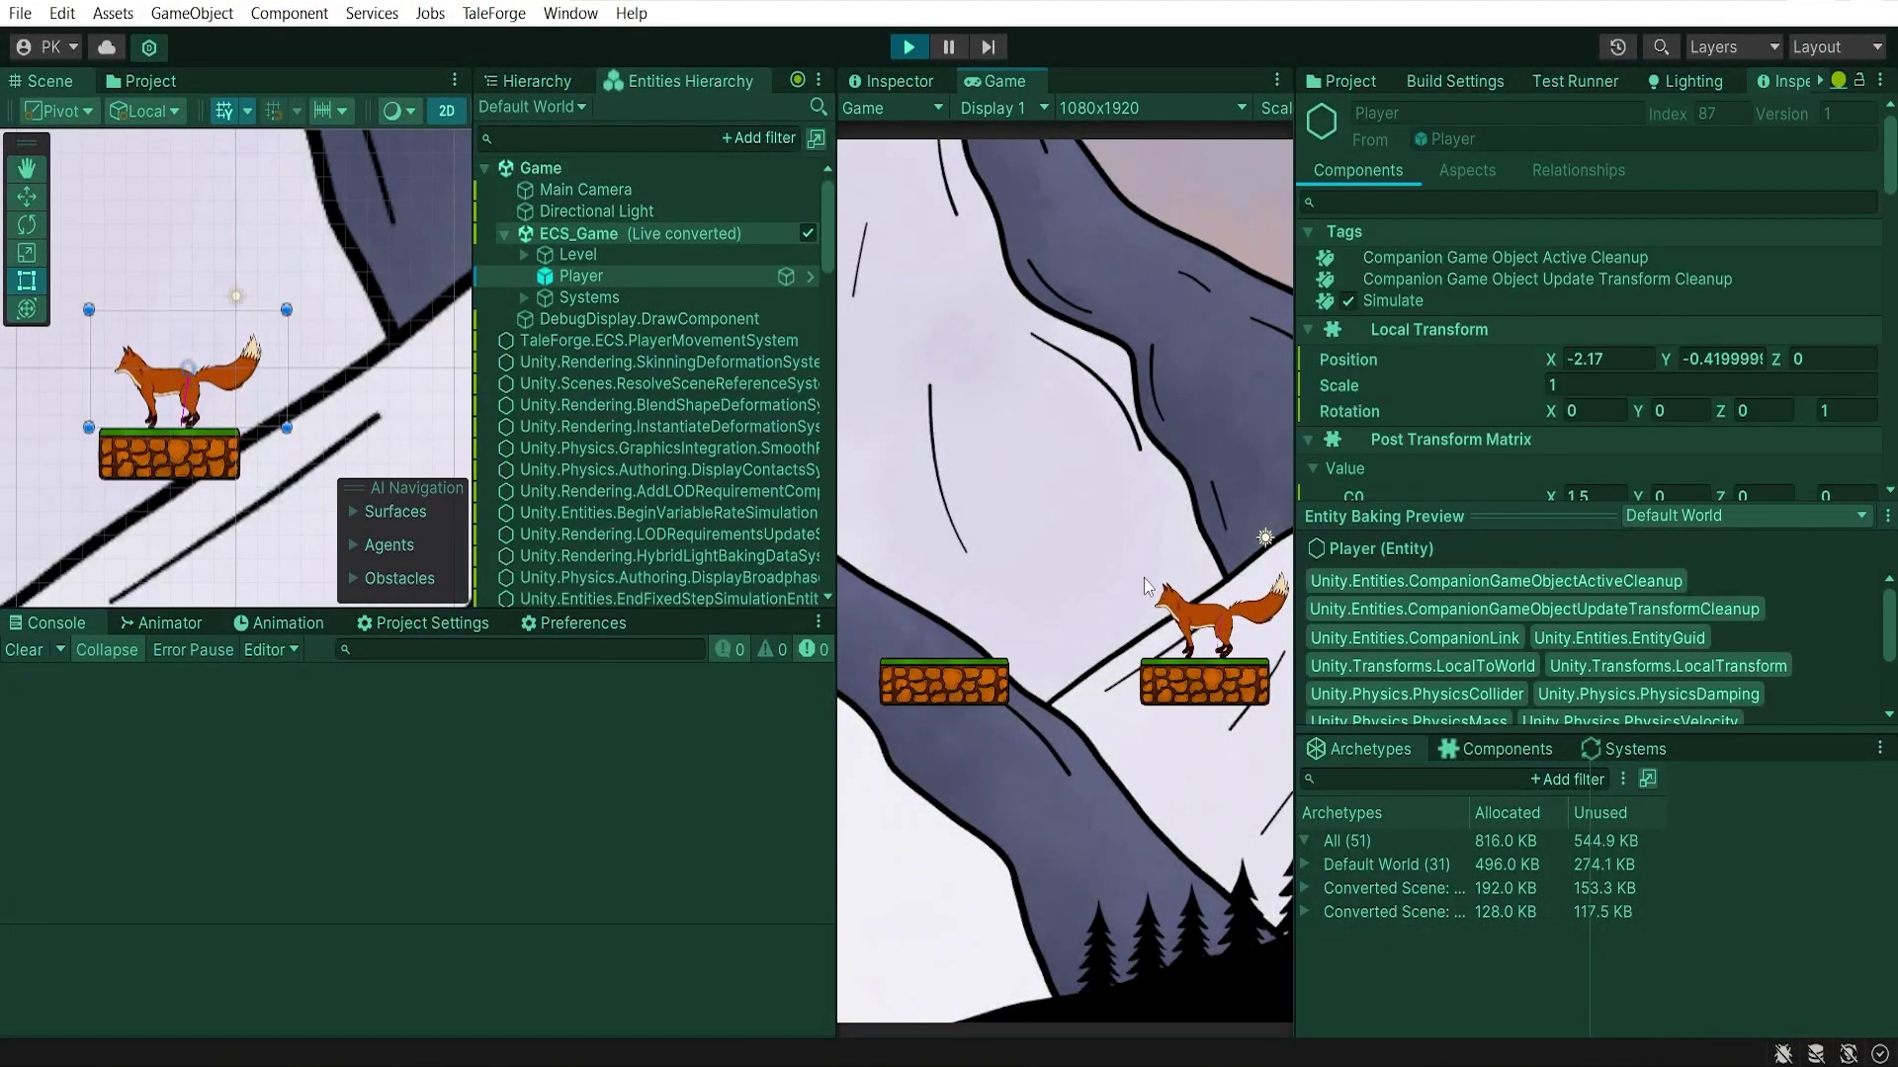
key("Left")
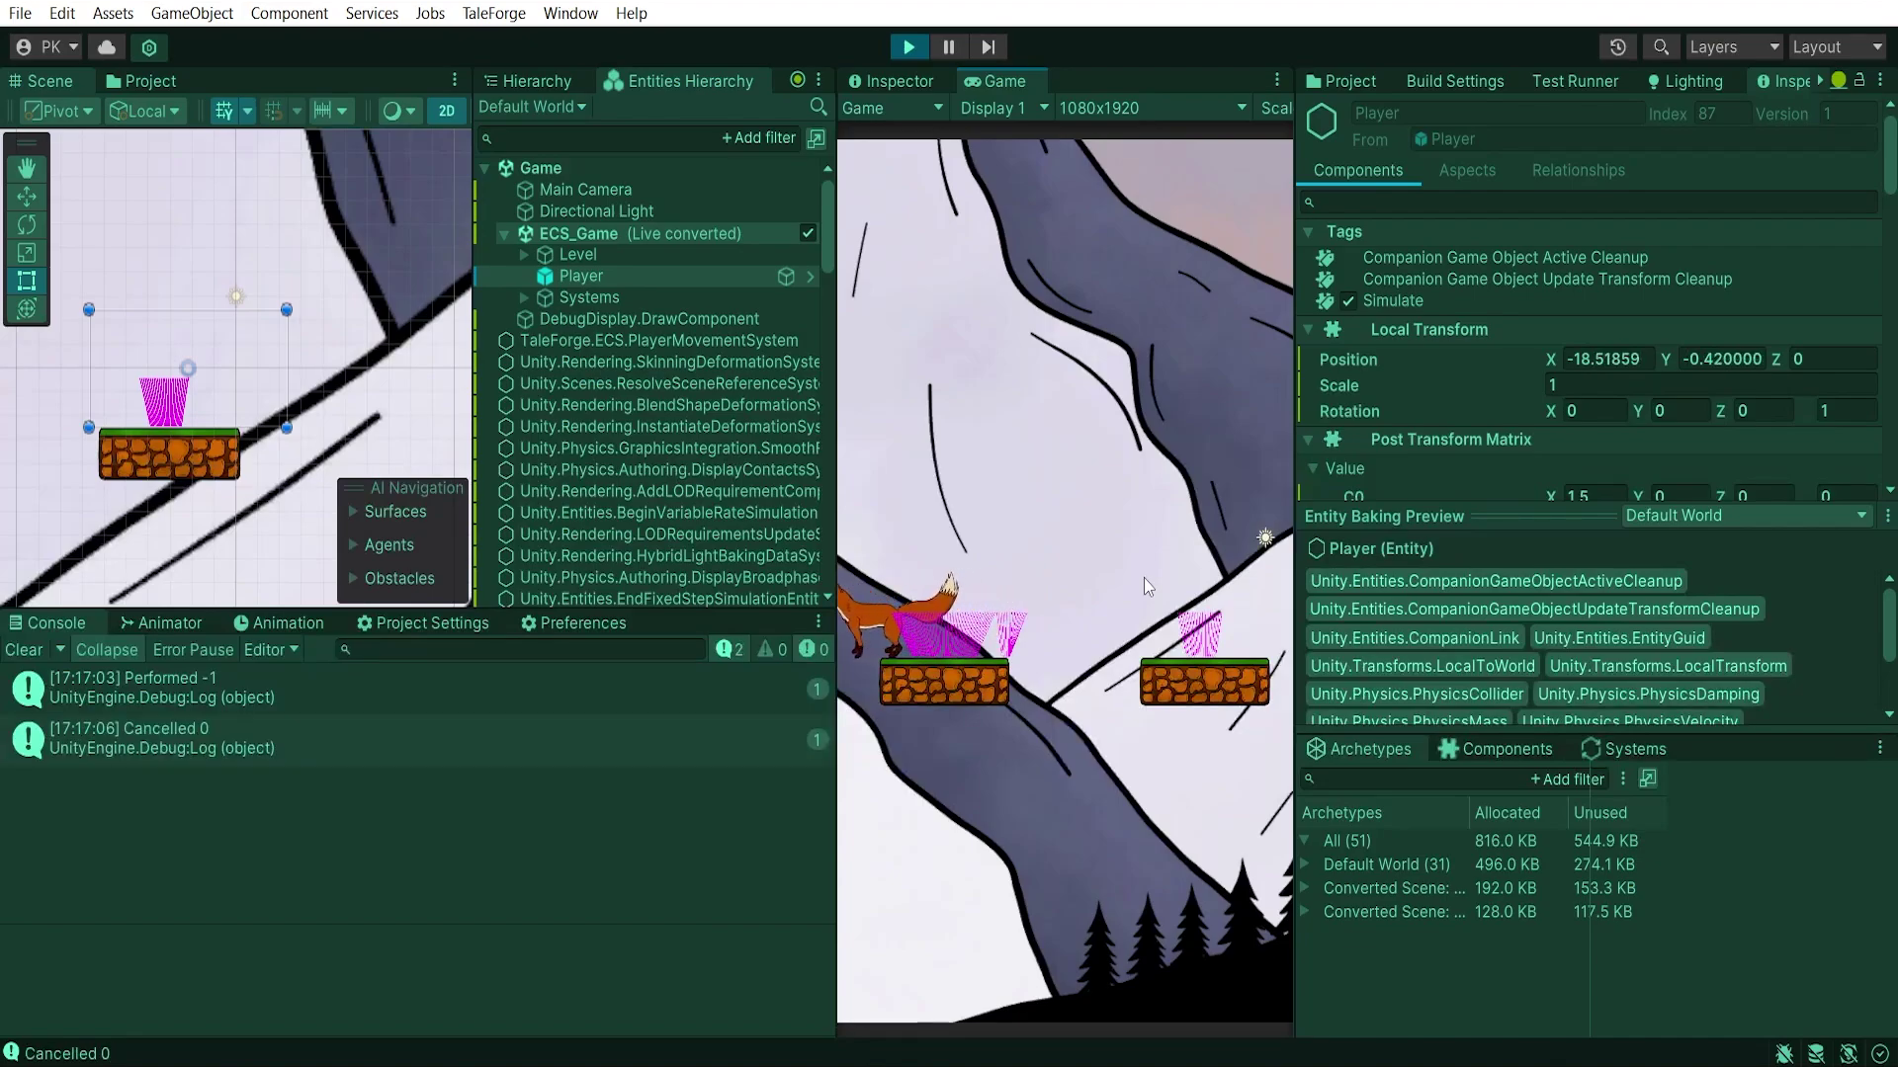
key("Right")
key("Right")
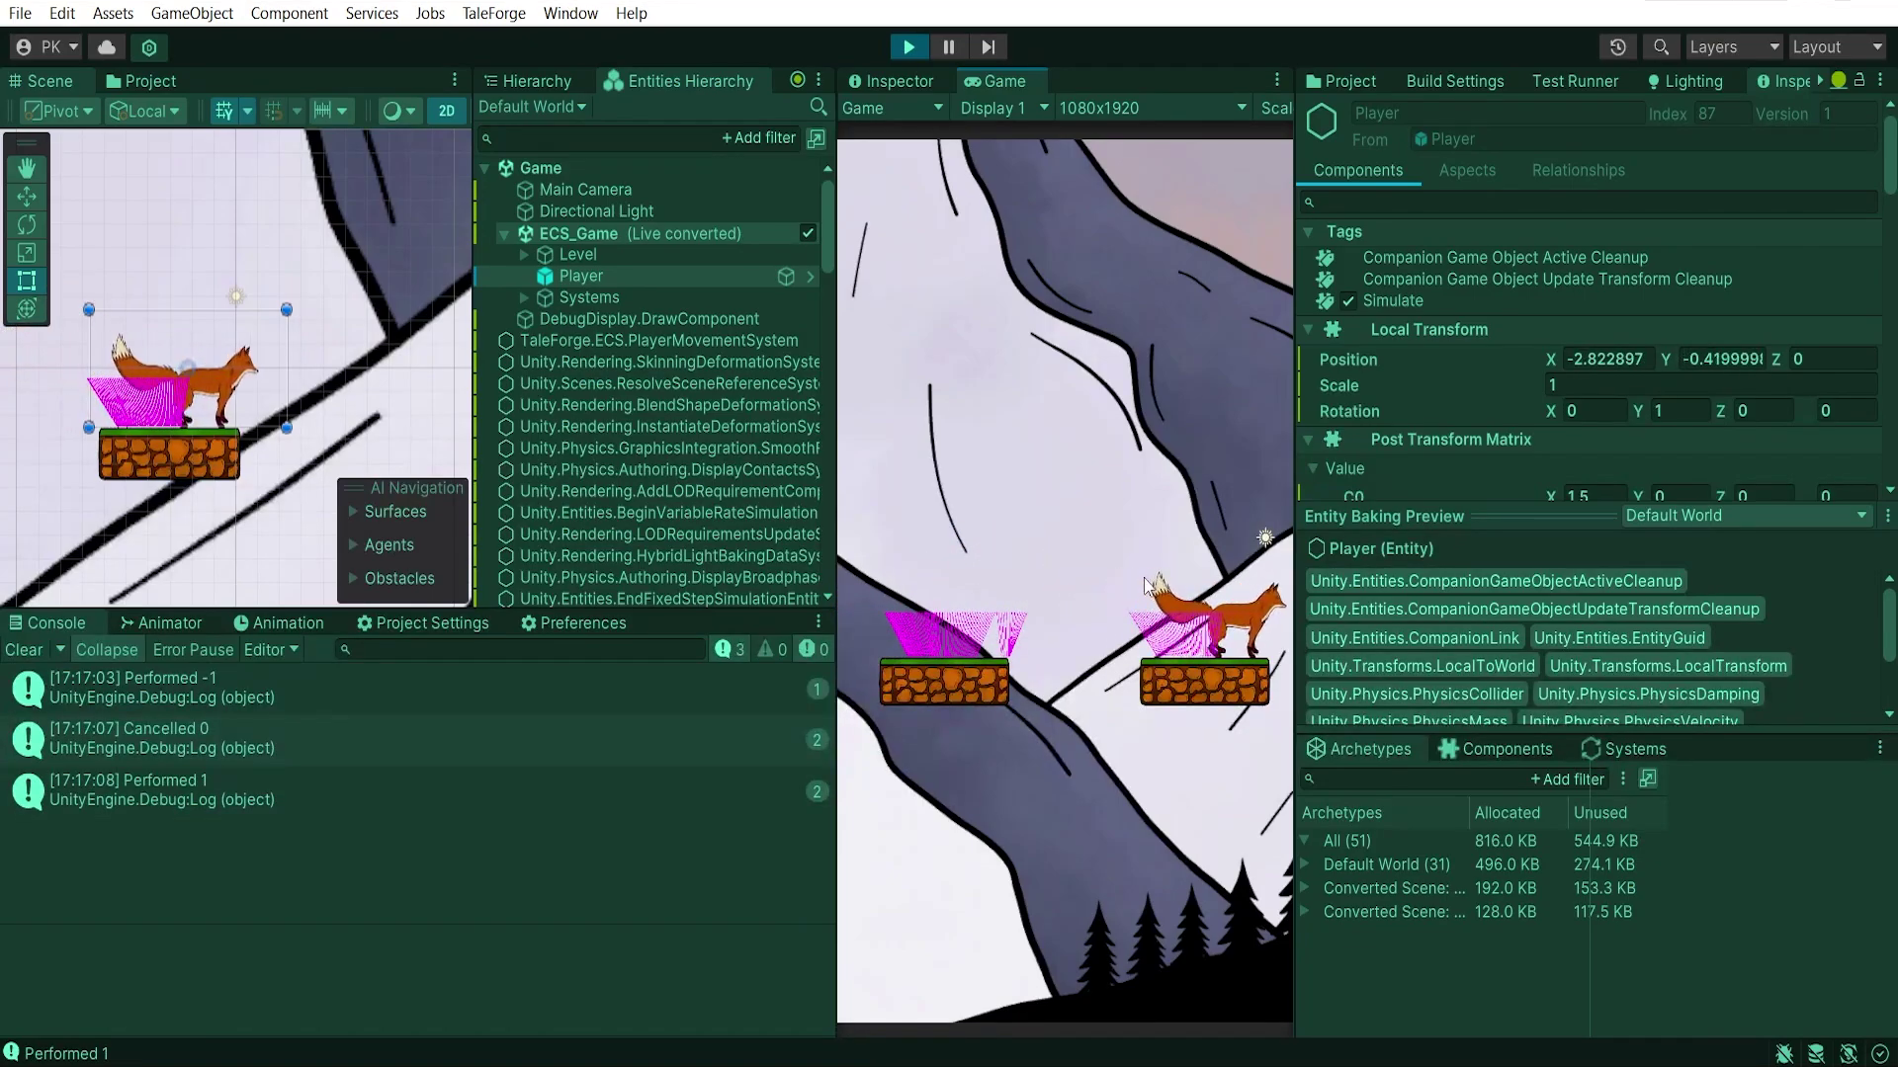
key("Left")
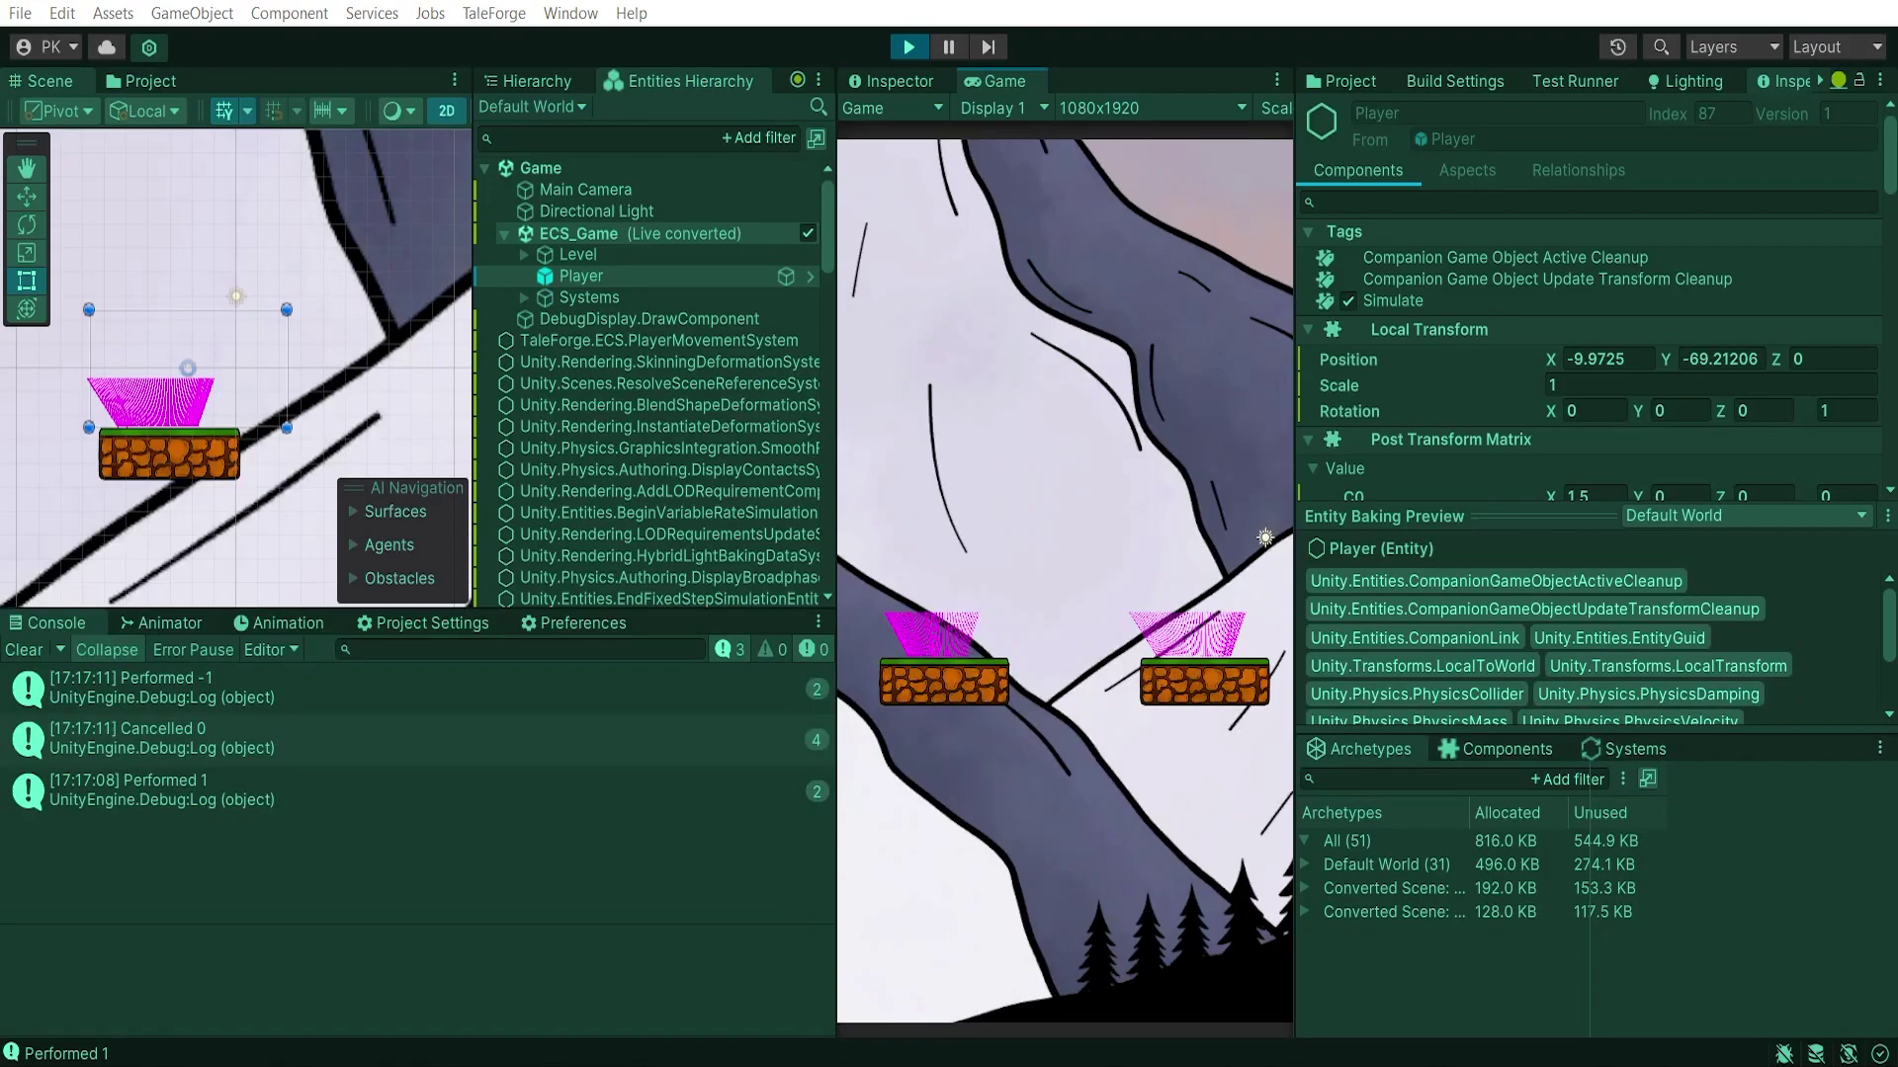
key("ctrl+p")
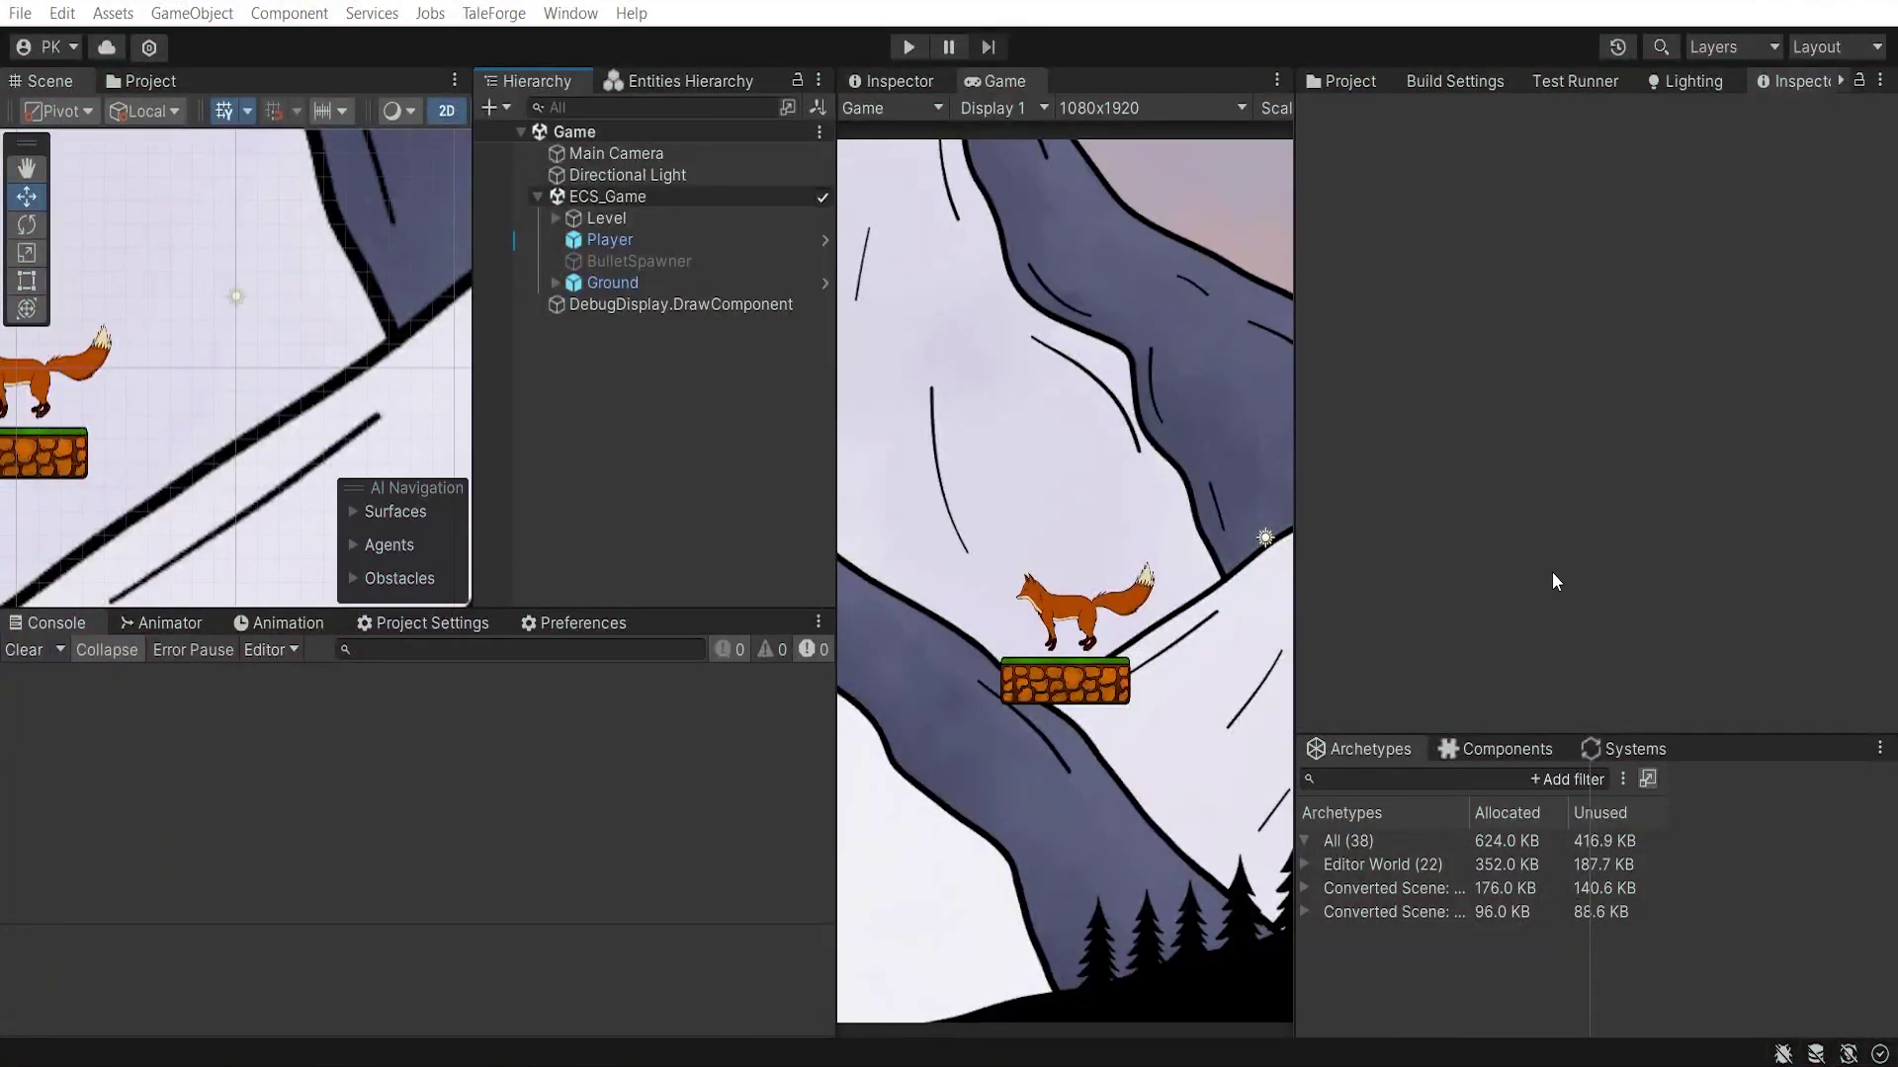
Create an empty Systems object inside ECS_Game and move BulletSpawner under it
right_click(718, 370)
left_click(784, 637)
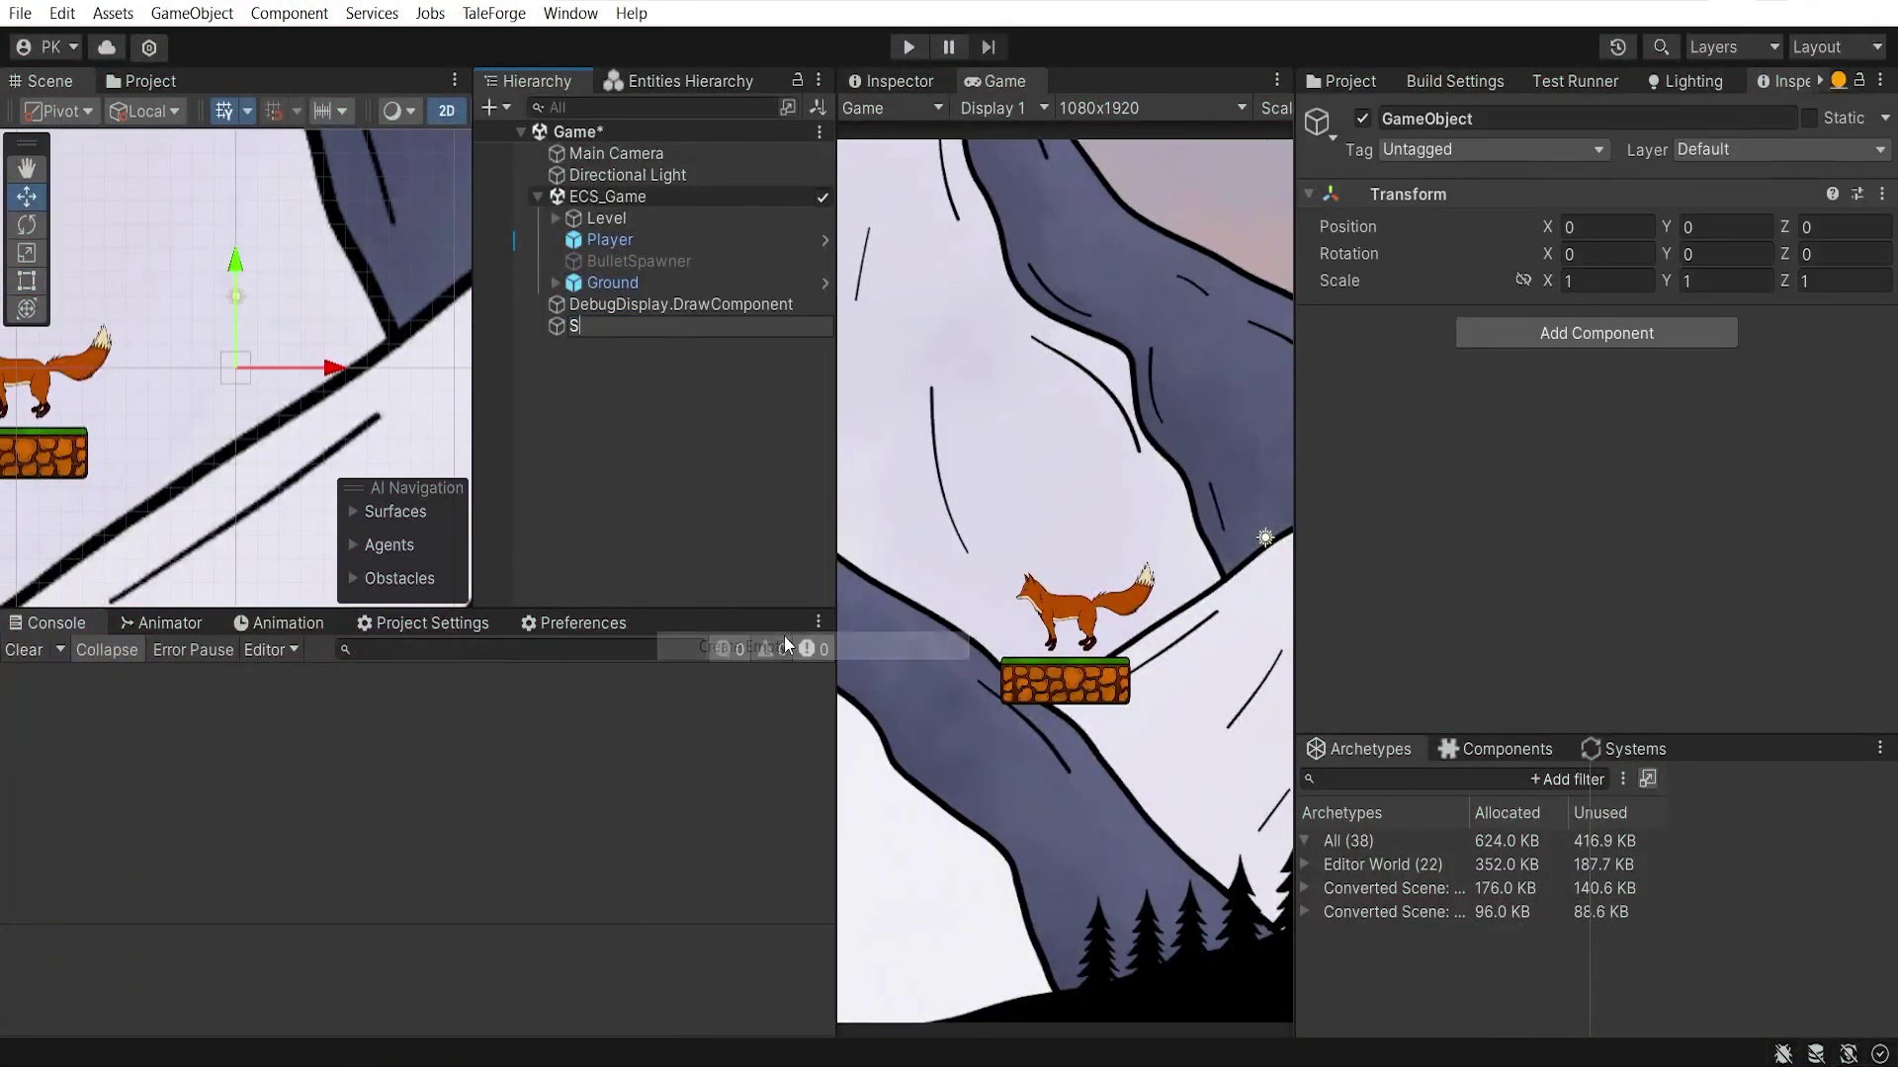
type("Systems")
key("Return")
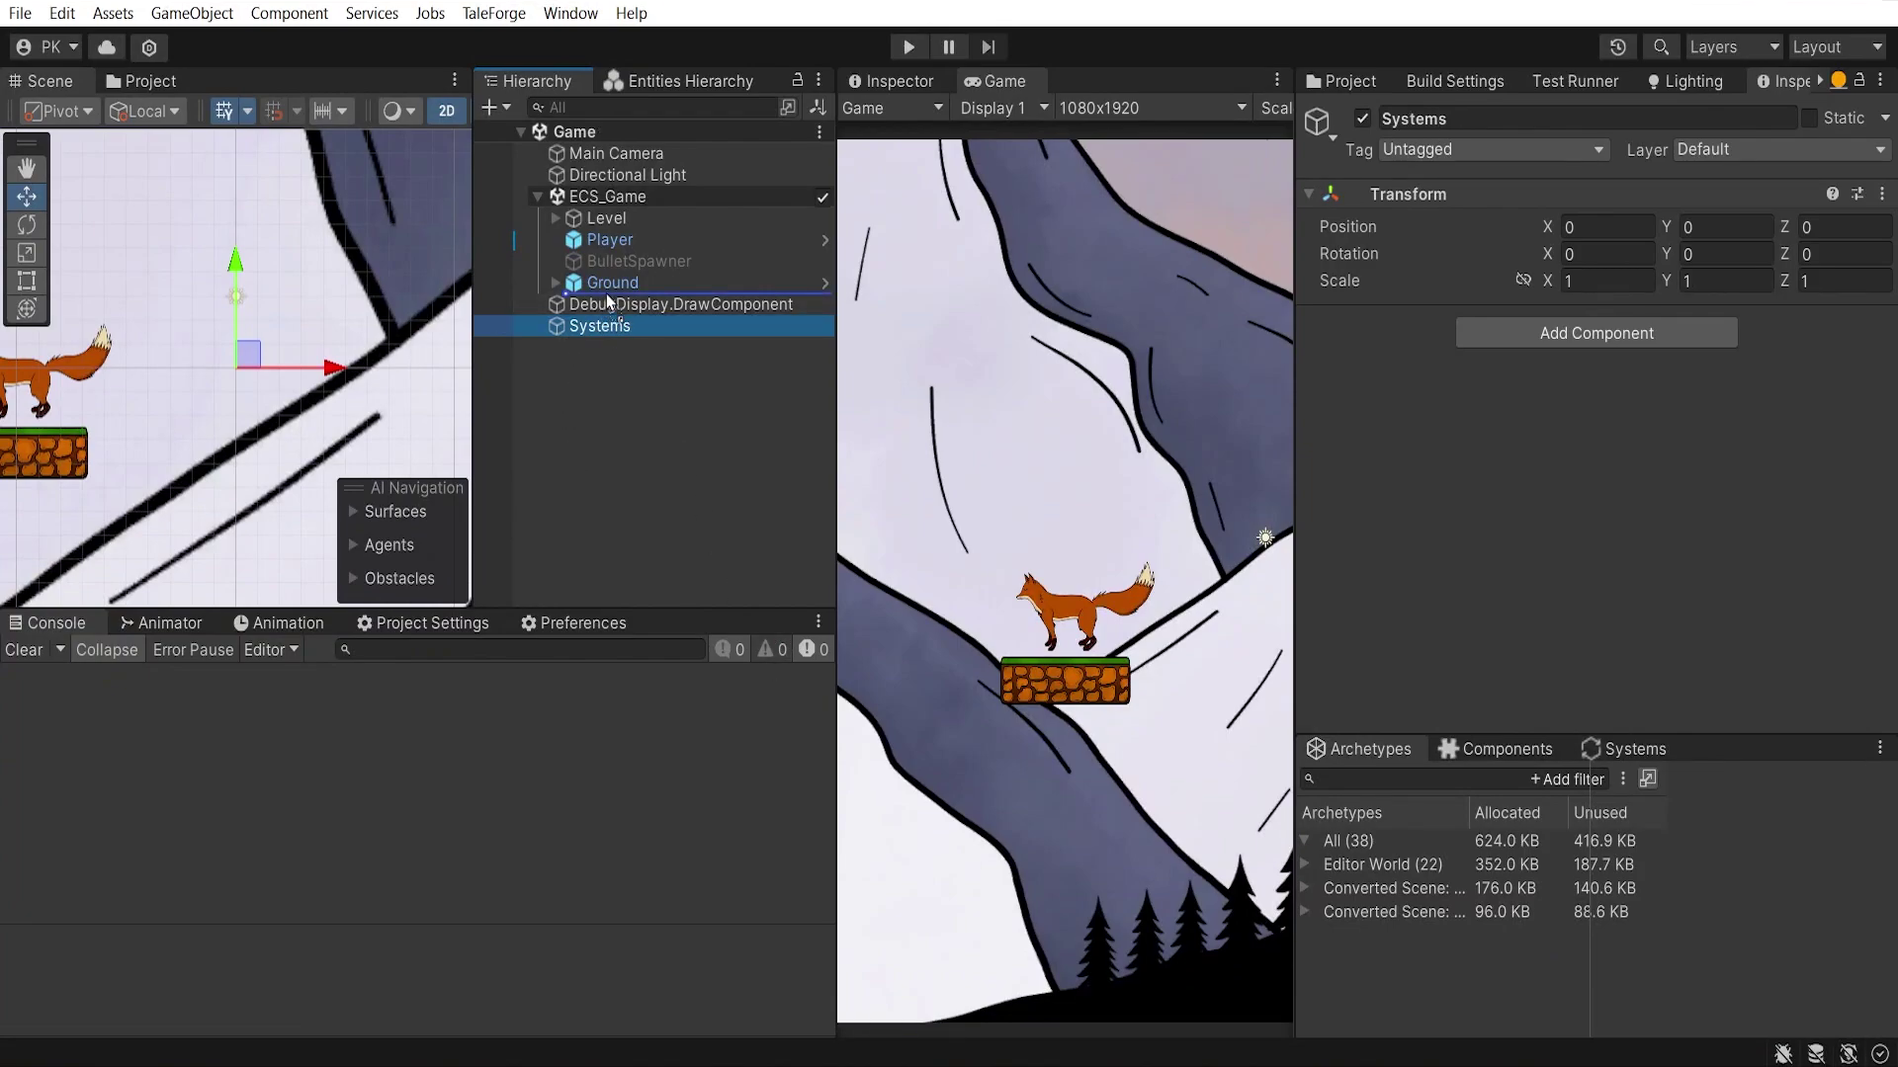
mouse_move(582, 331)
left_mouse_down()
mouse_move(606, 294)
mouse_move(632, 306)
mouse_move(606, 219)
left_mouse_up()
left_click(627, 268)
left_click(617, 261)
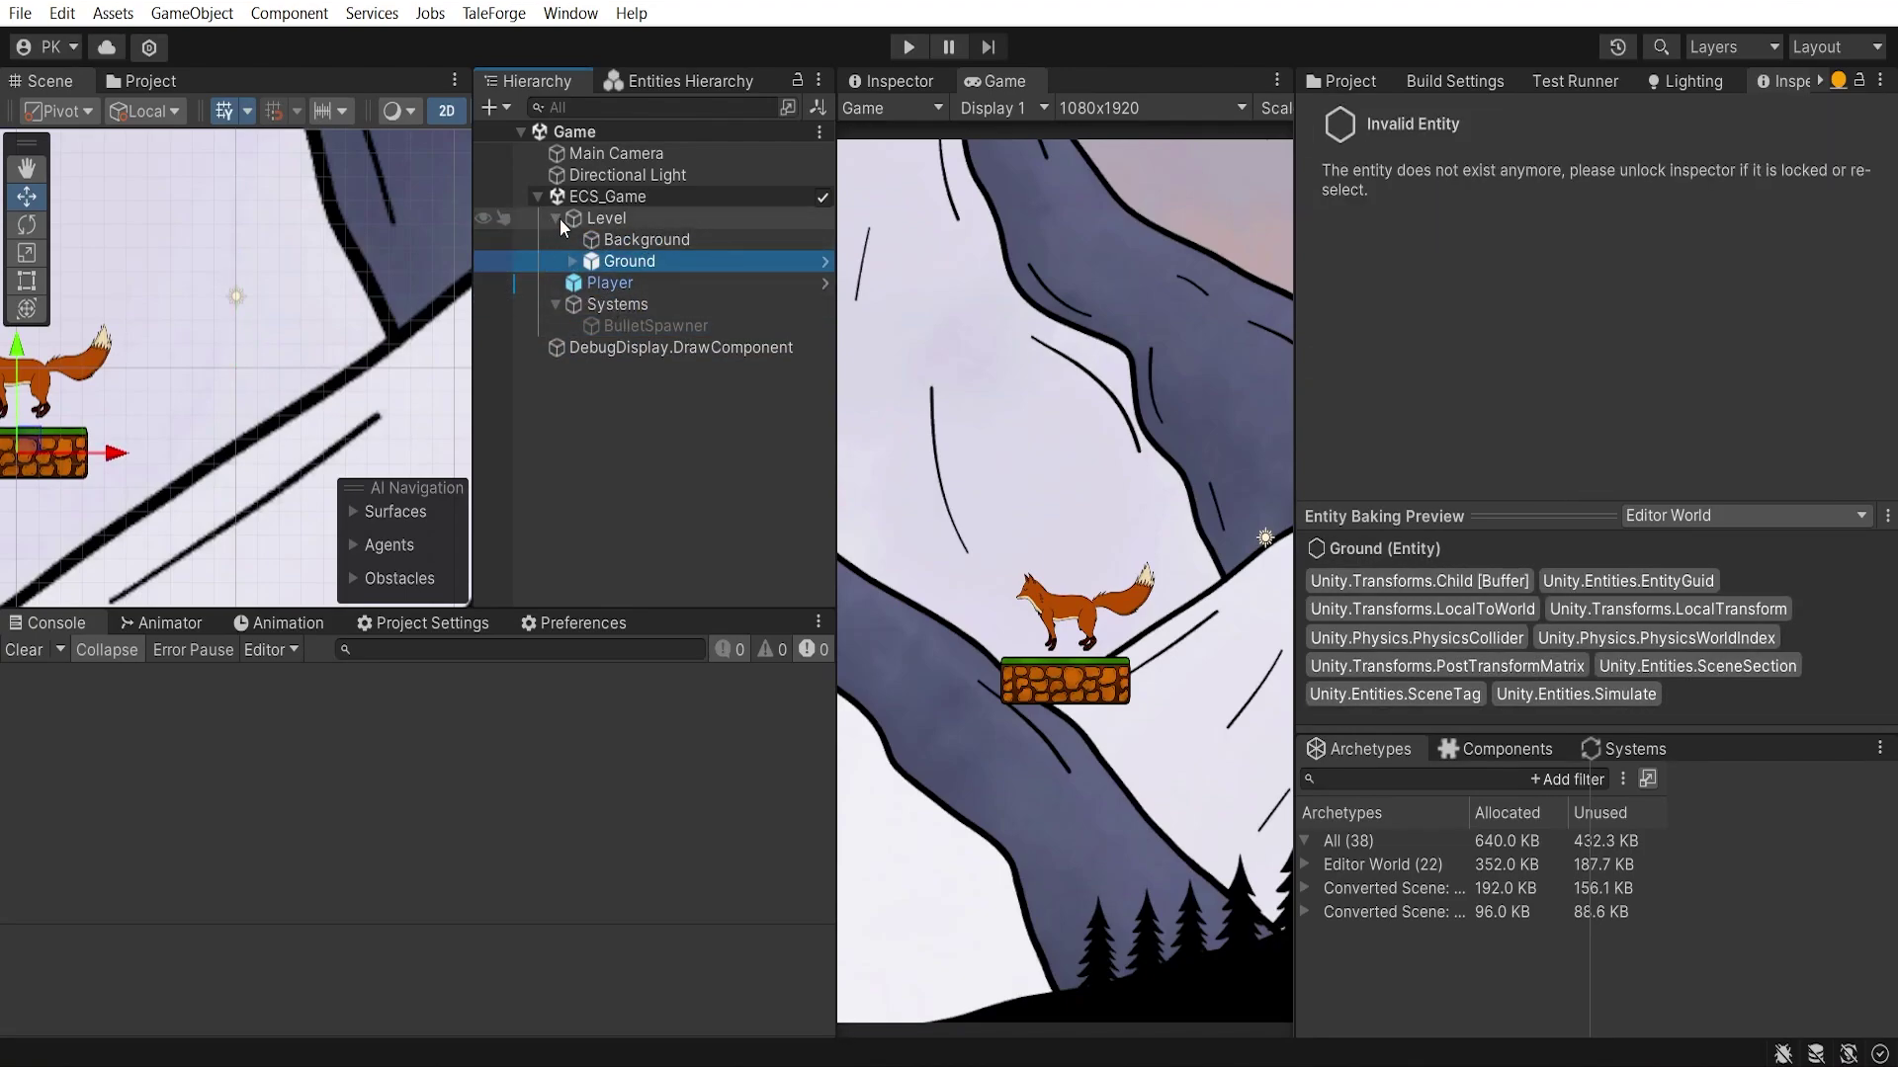
Open the Player prefab, tick Force Unique, and centre its physics shape at -0.5, -0.1
left_click(624, 282)
left_click(825, 282)
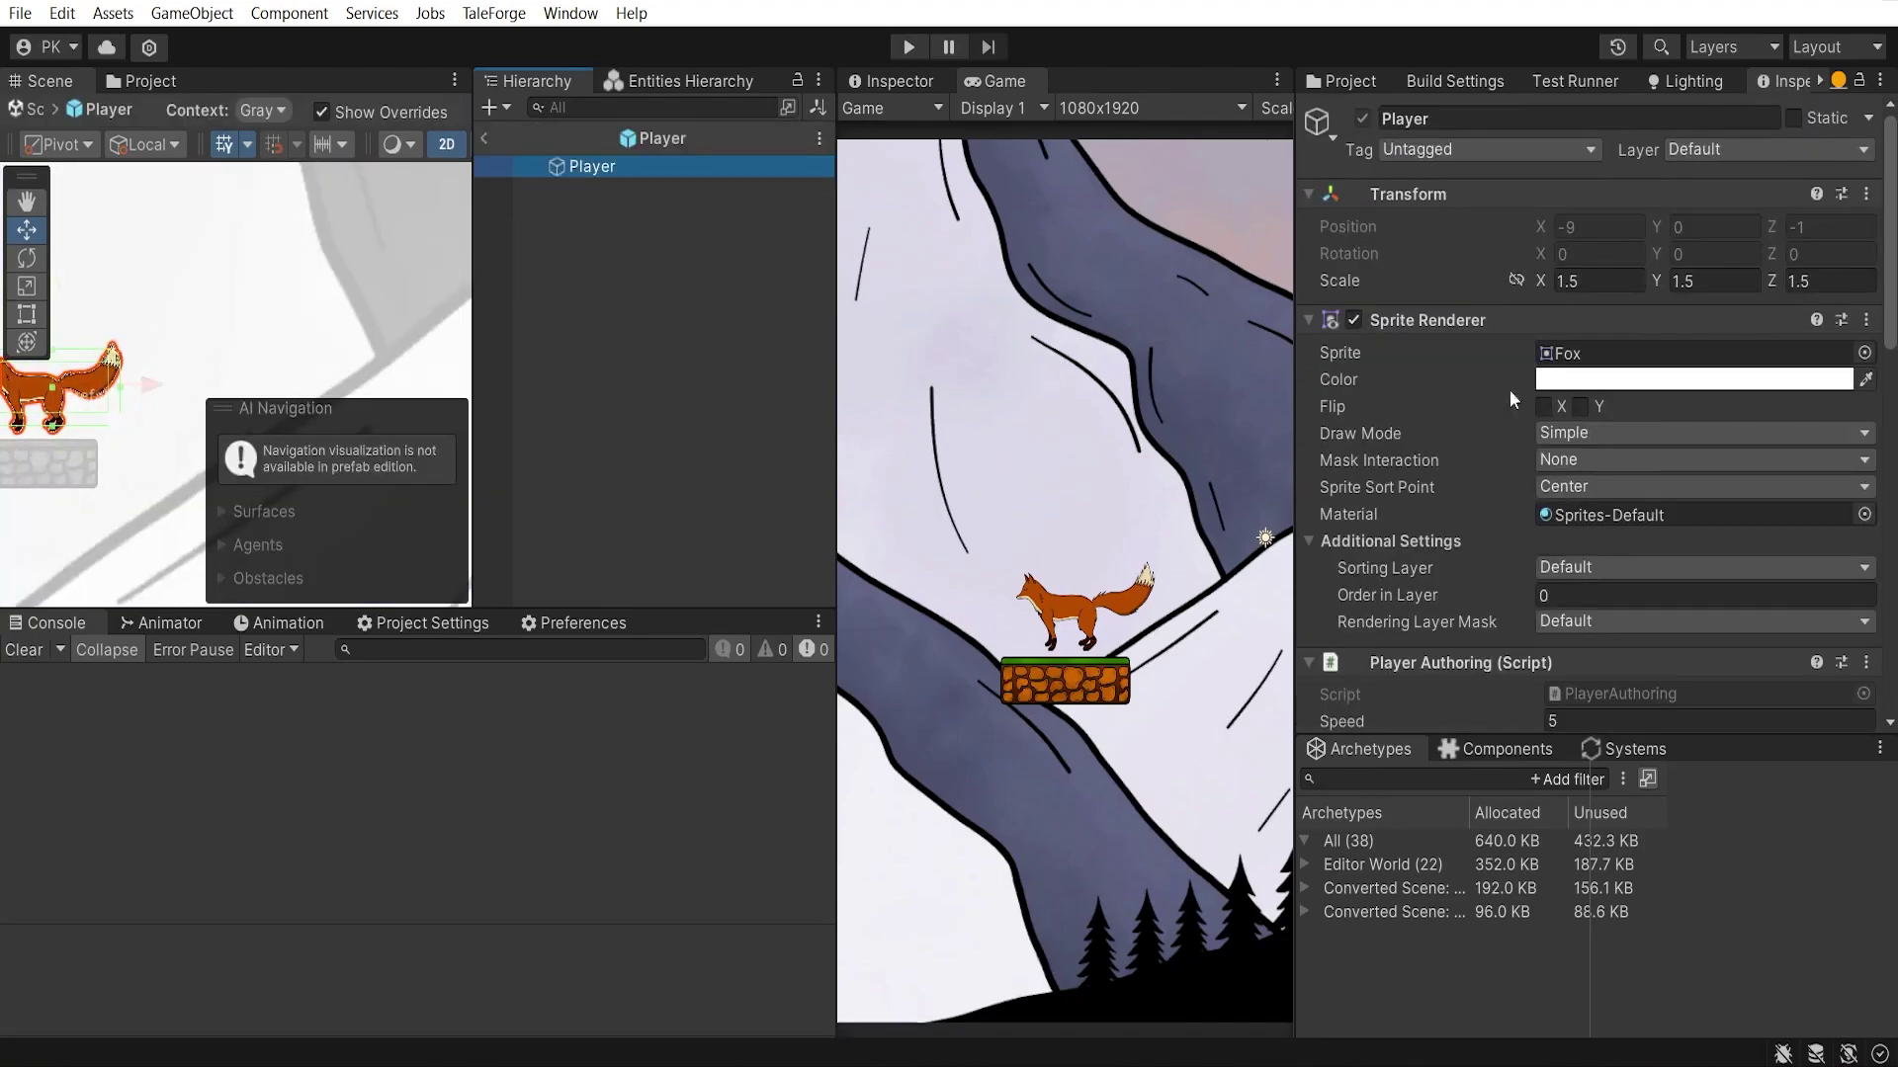
scroll(1611, 414, "down", 2)
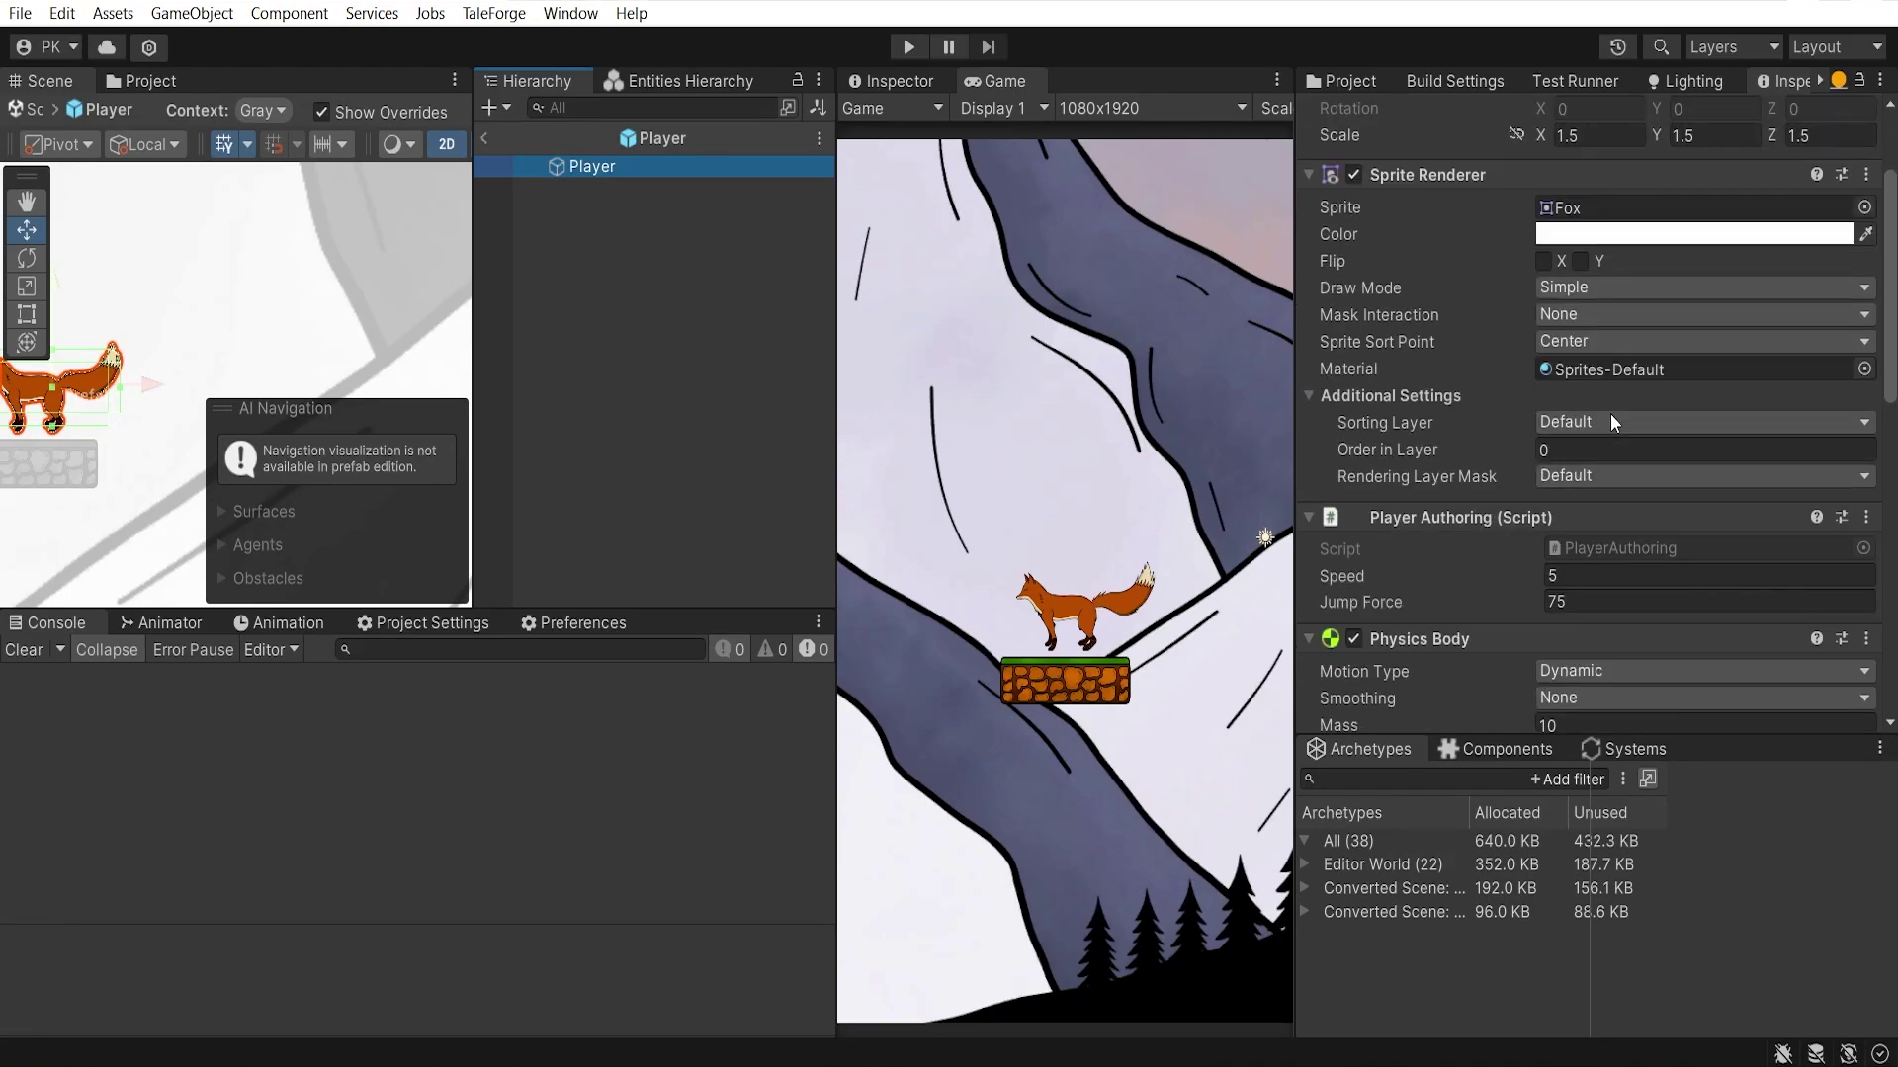
scroll(1610, 414, "down", 4)
scroll(1571, 535, "down", 3)
left_click(1543, 610)
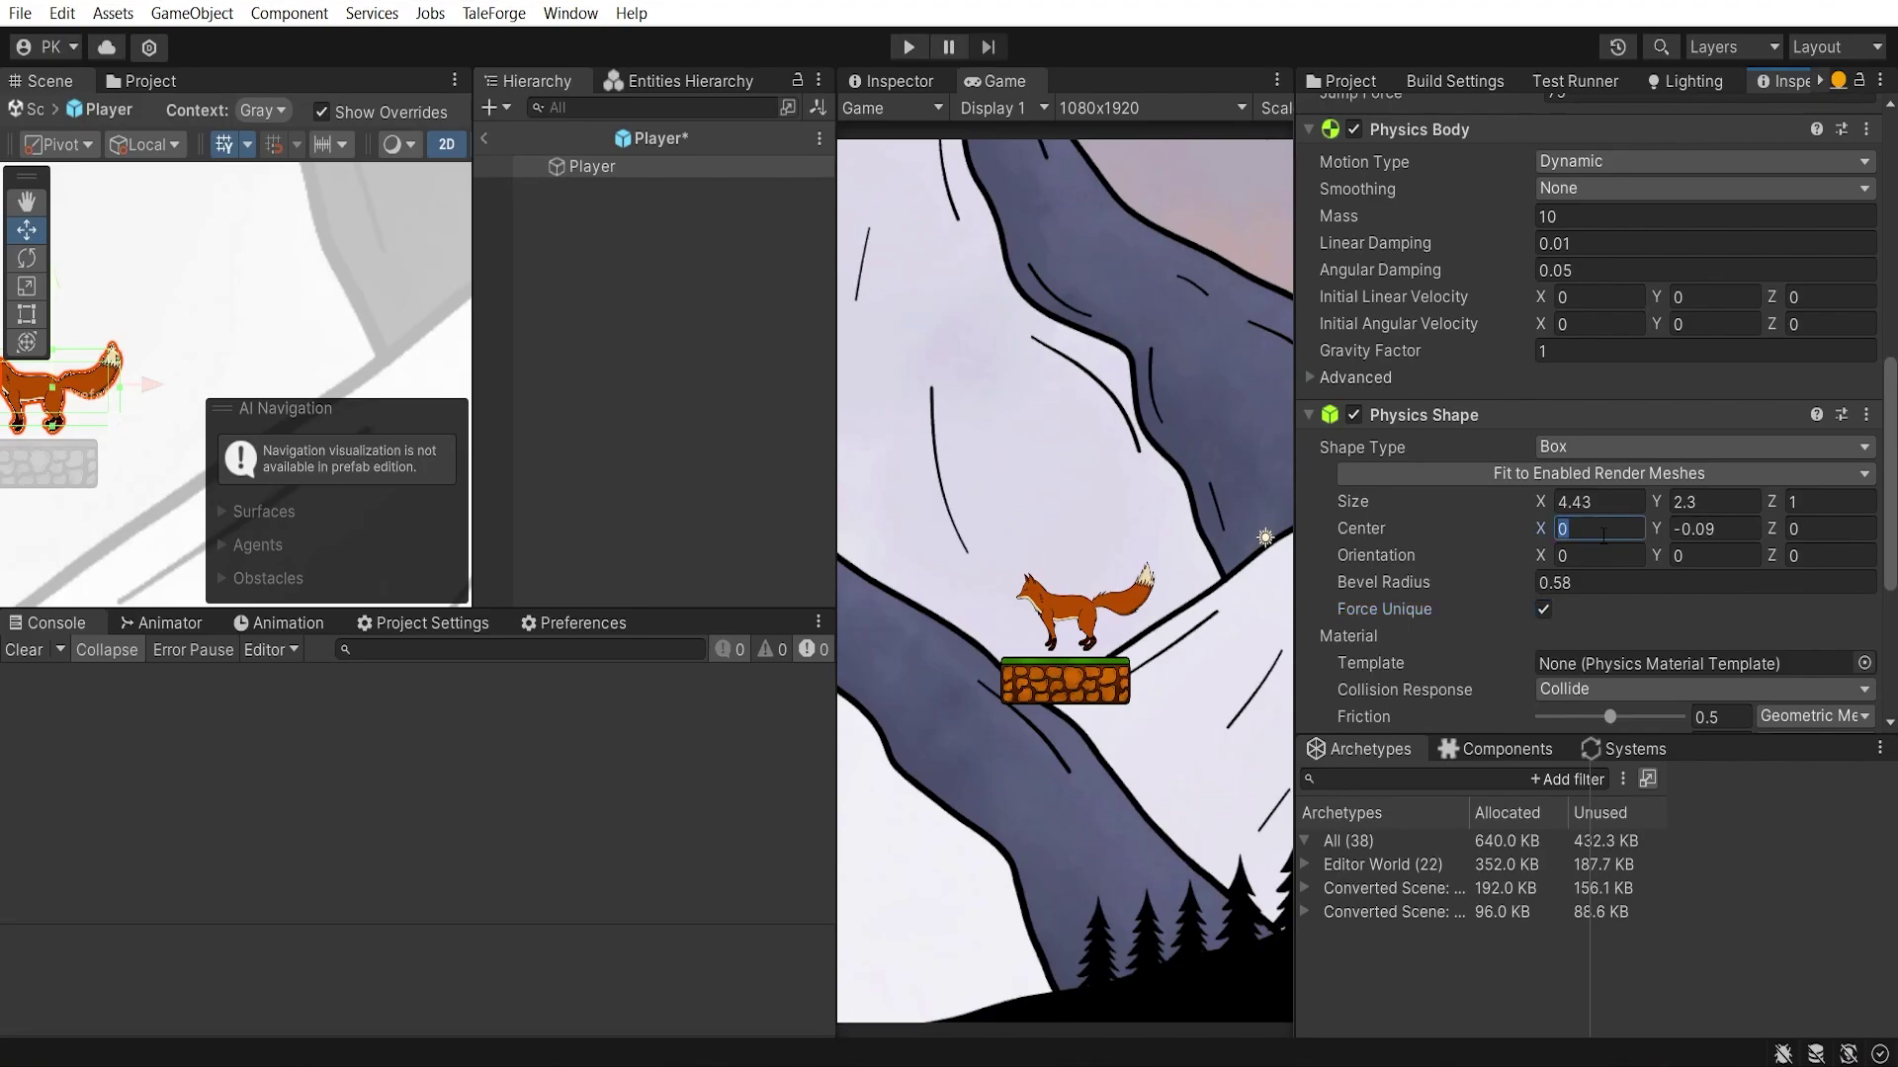
type("-0.5")
key("Tab")
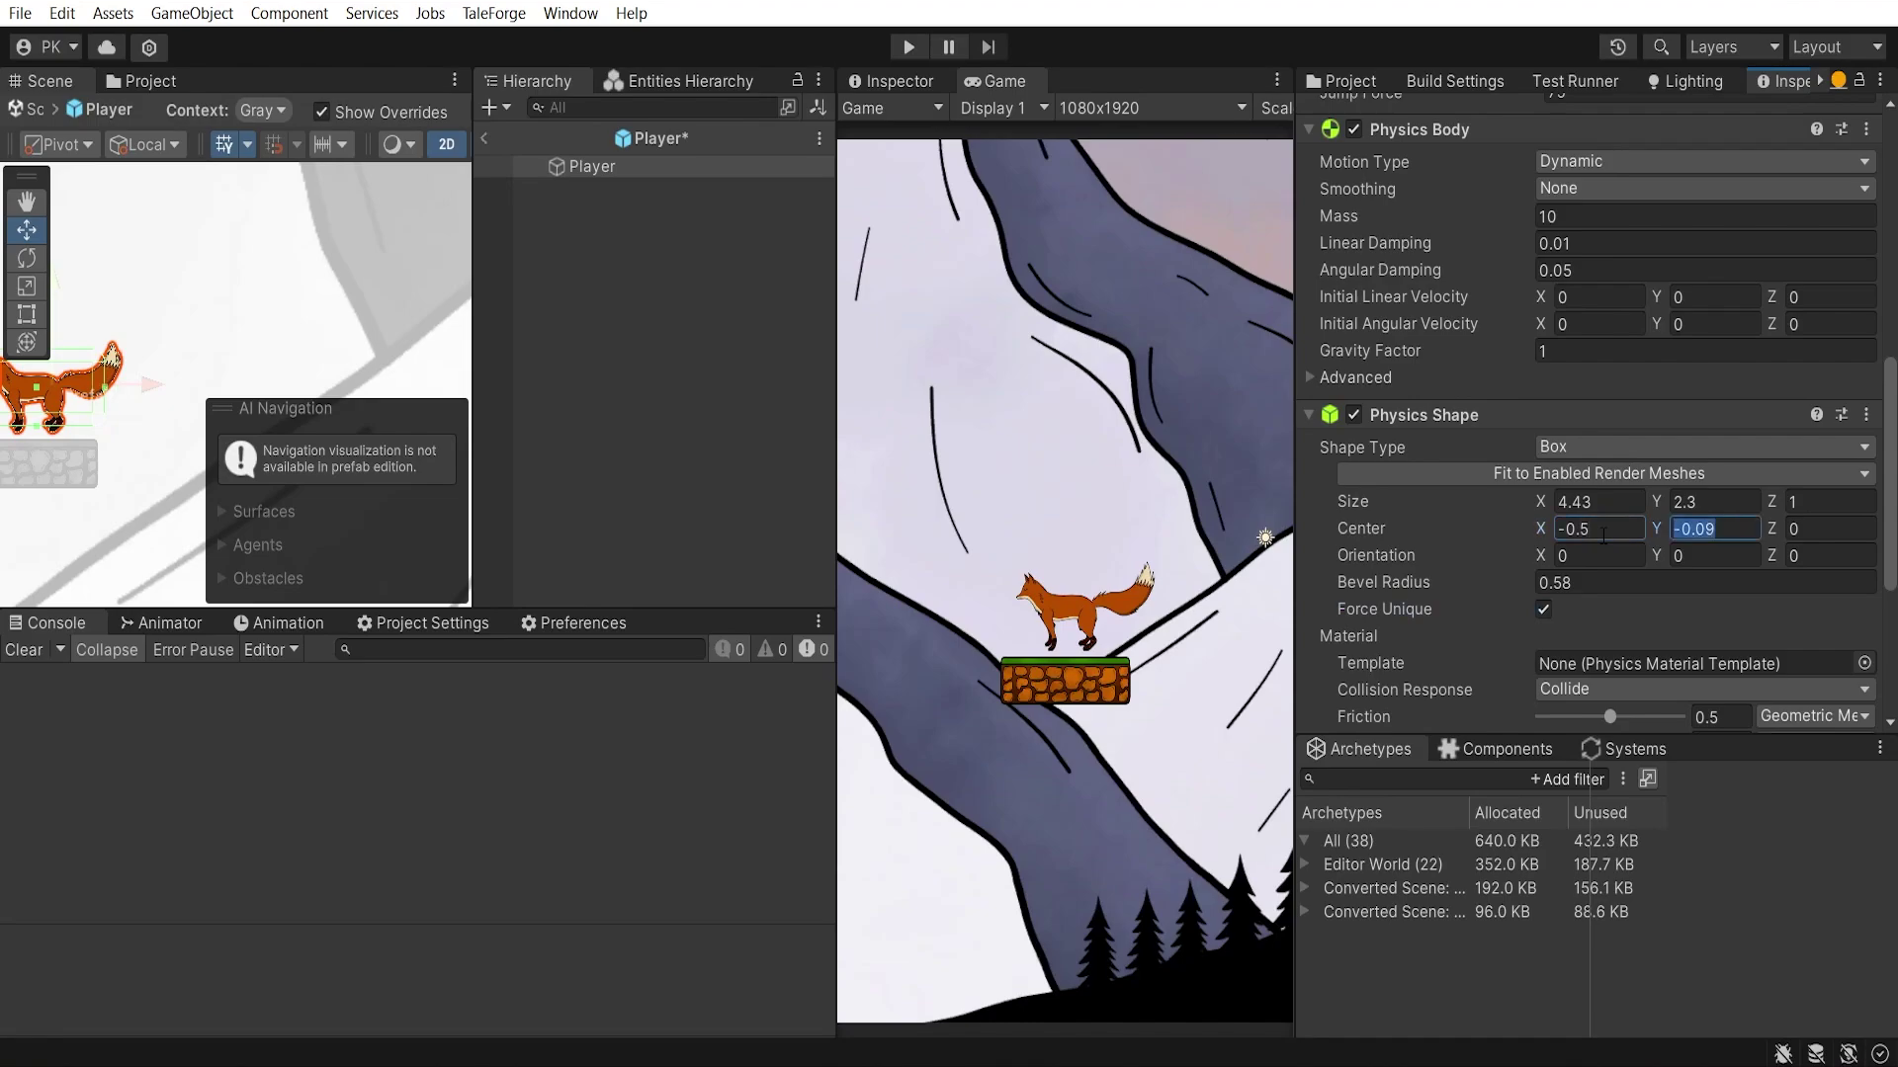
type("-0.5")
key("BackSpace")
type("1")
key("Return")
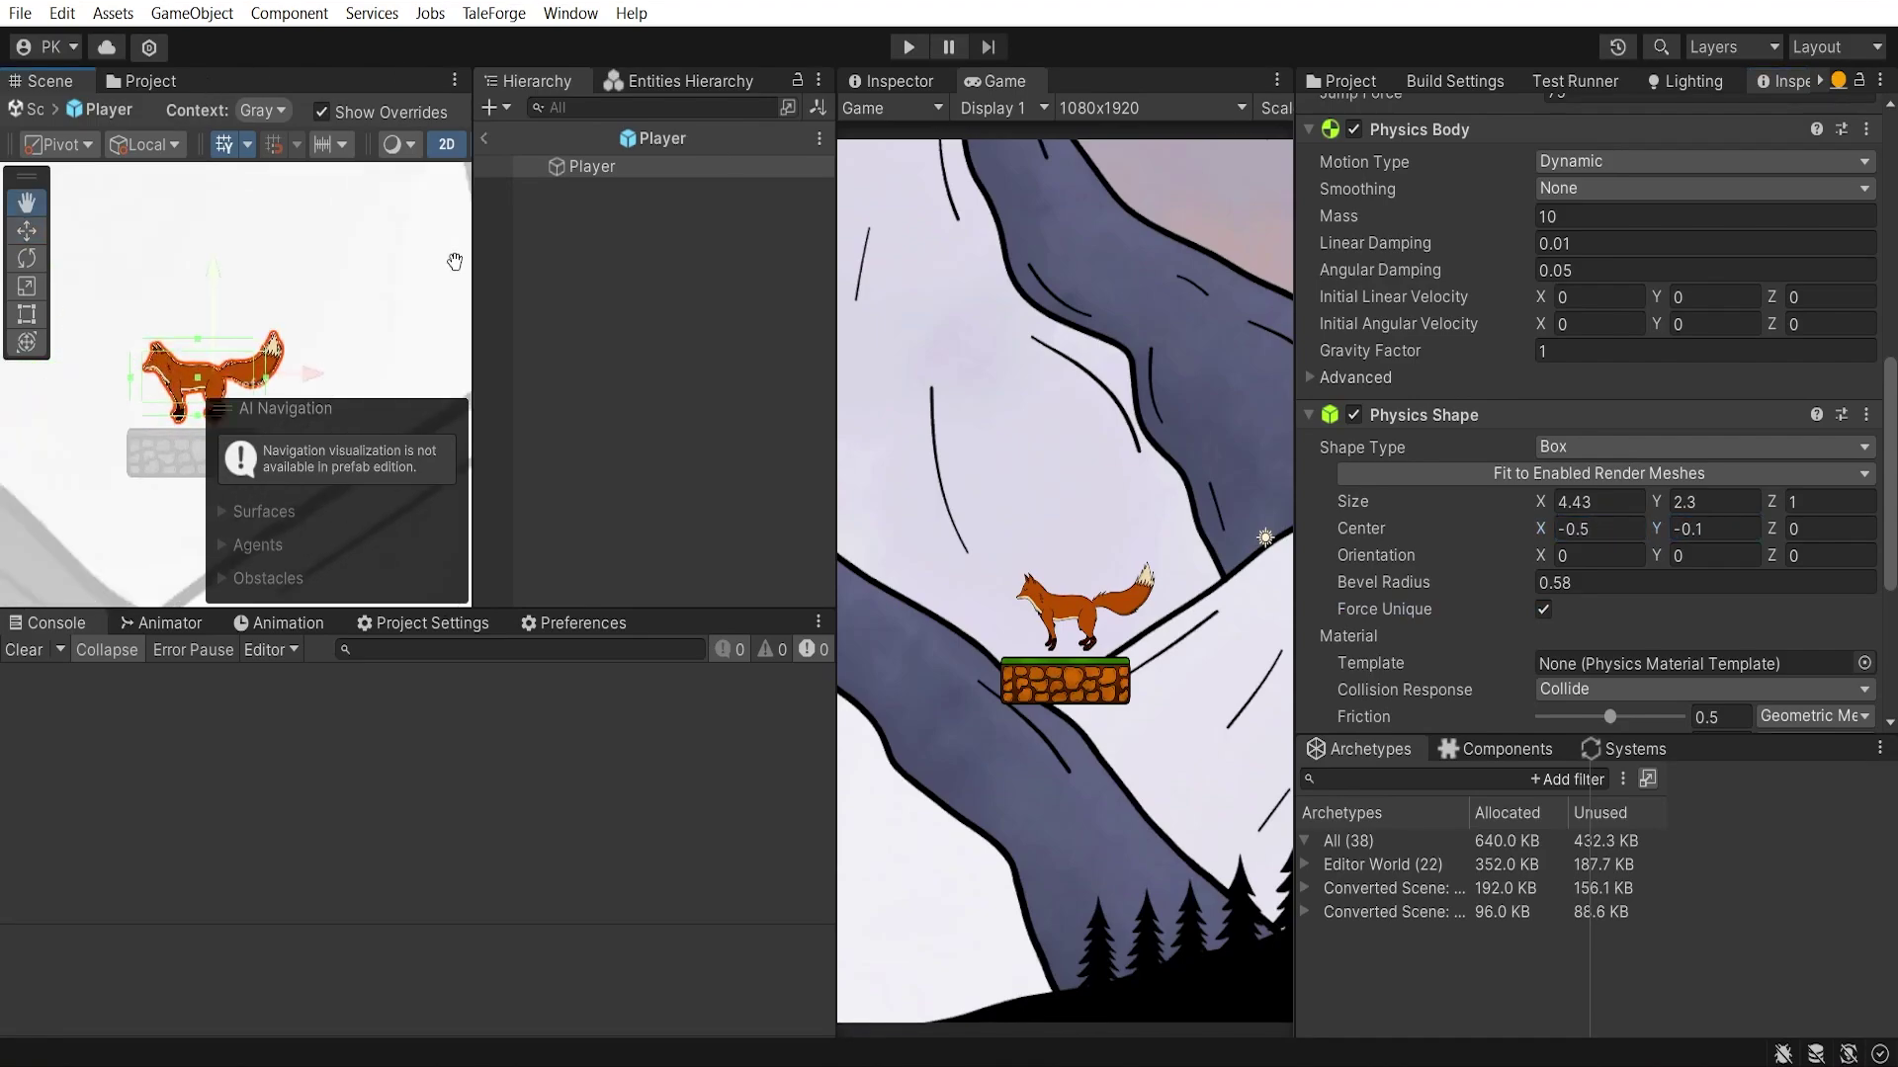
scroll(222, 371, "up", 2)
Resize the Player's physics shape to 2.61 by 2.54
left_click_drag(473, 372, 528, 370)
left_click_drag(838, 379, 896, 378)
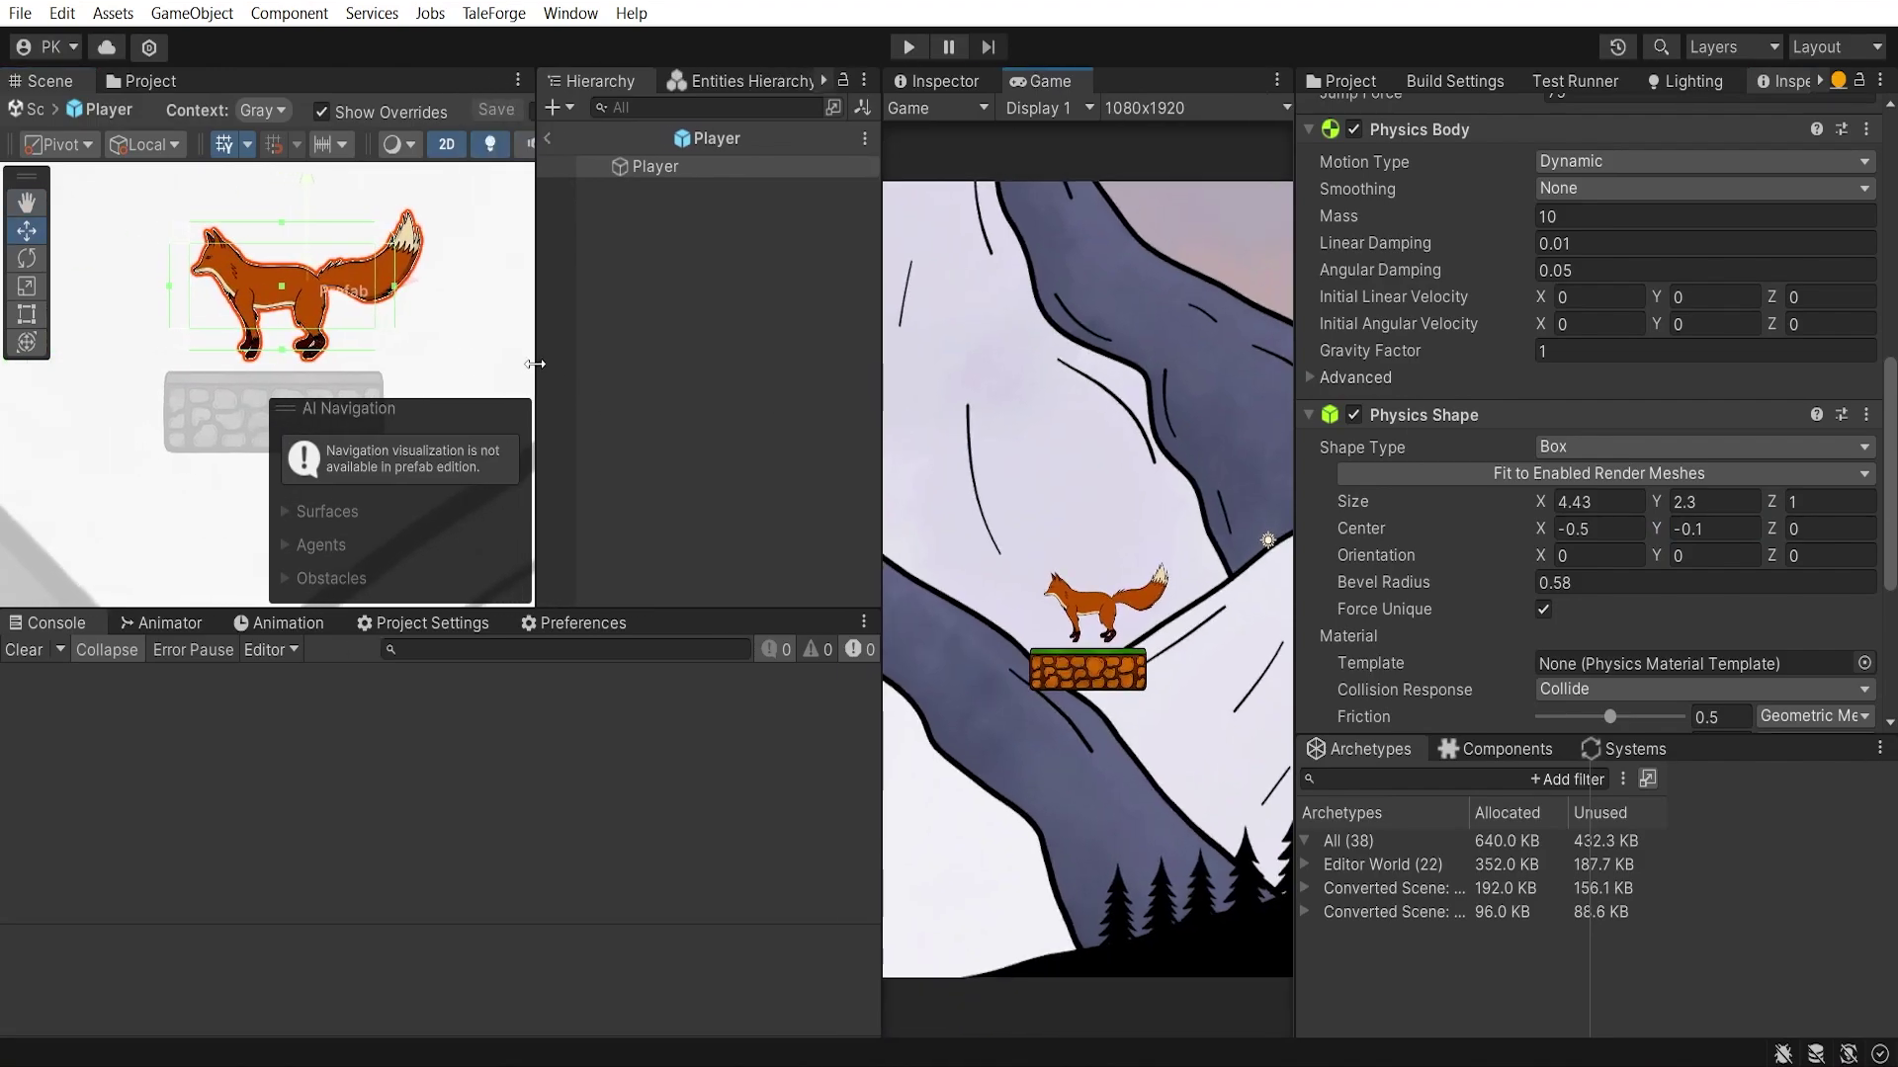
left_click_drag(528, 372, 569, 370)
left_click_drag(295, 310, 224, 308)
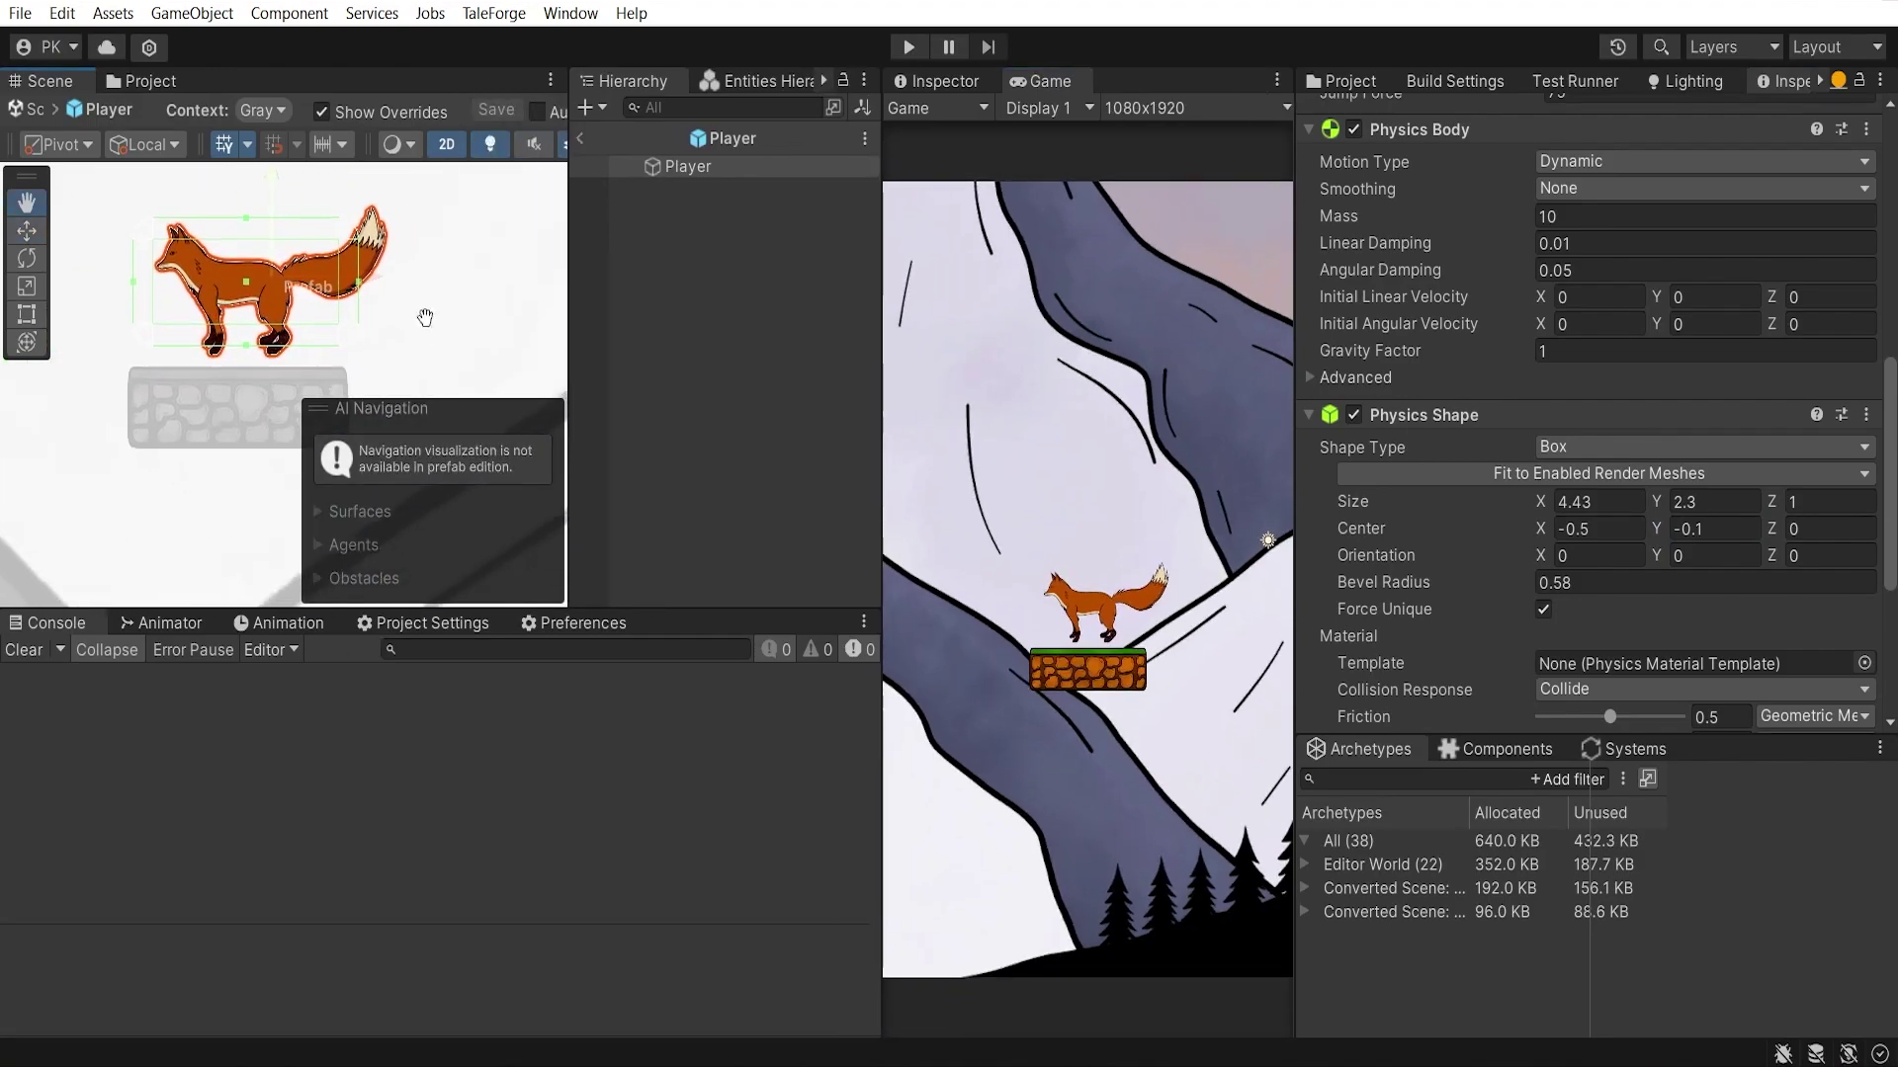
key("w")
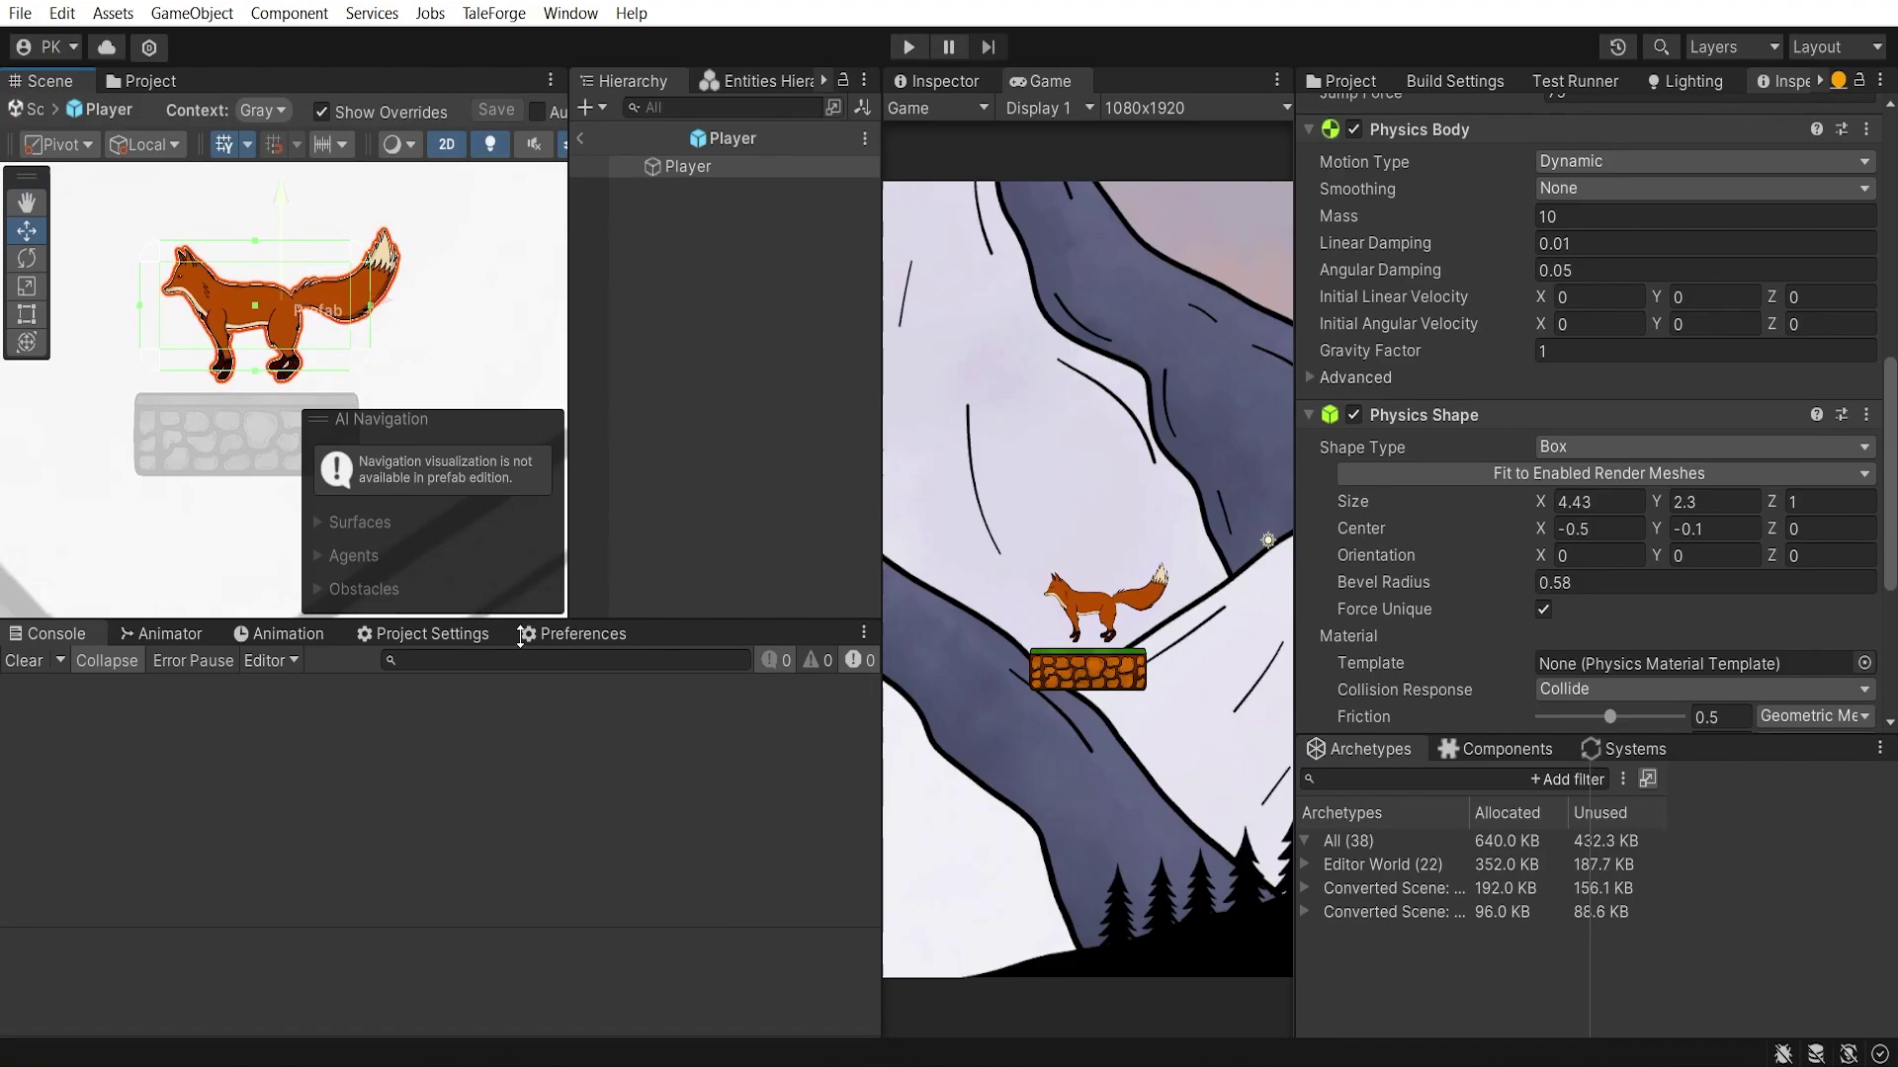
left_click_drag(429, 610, 445, 733)
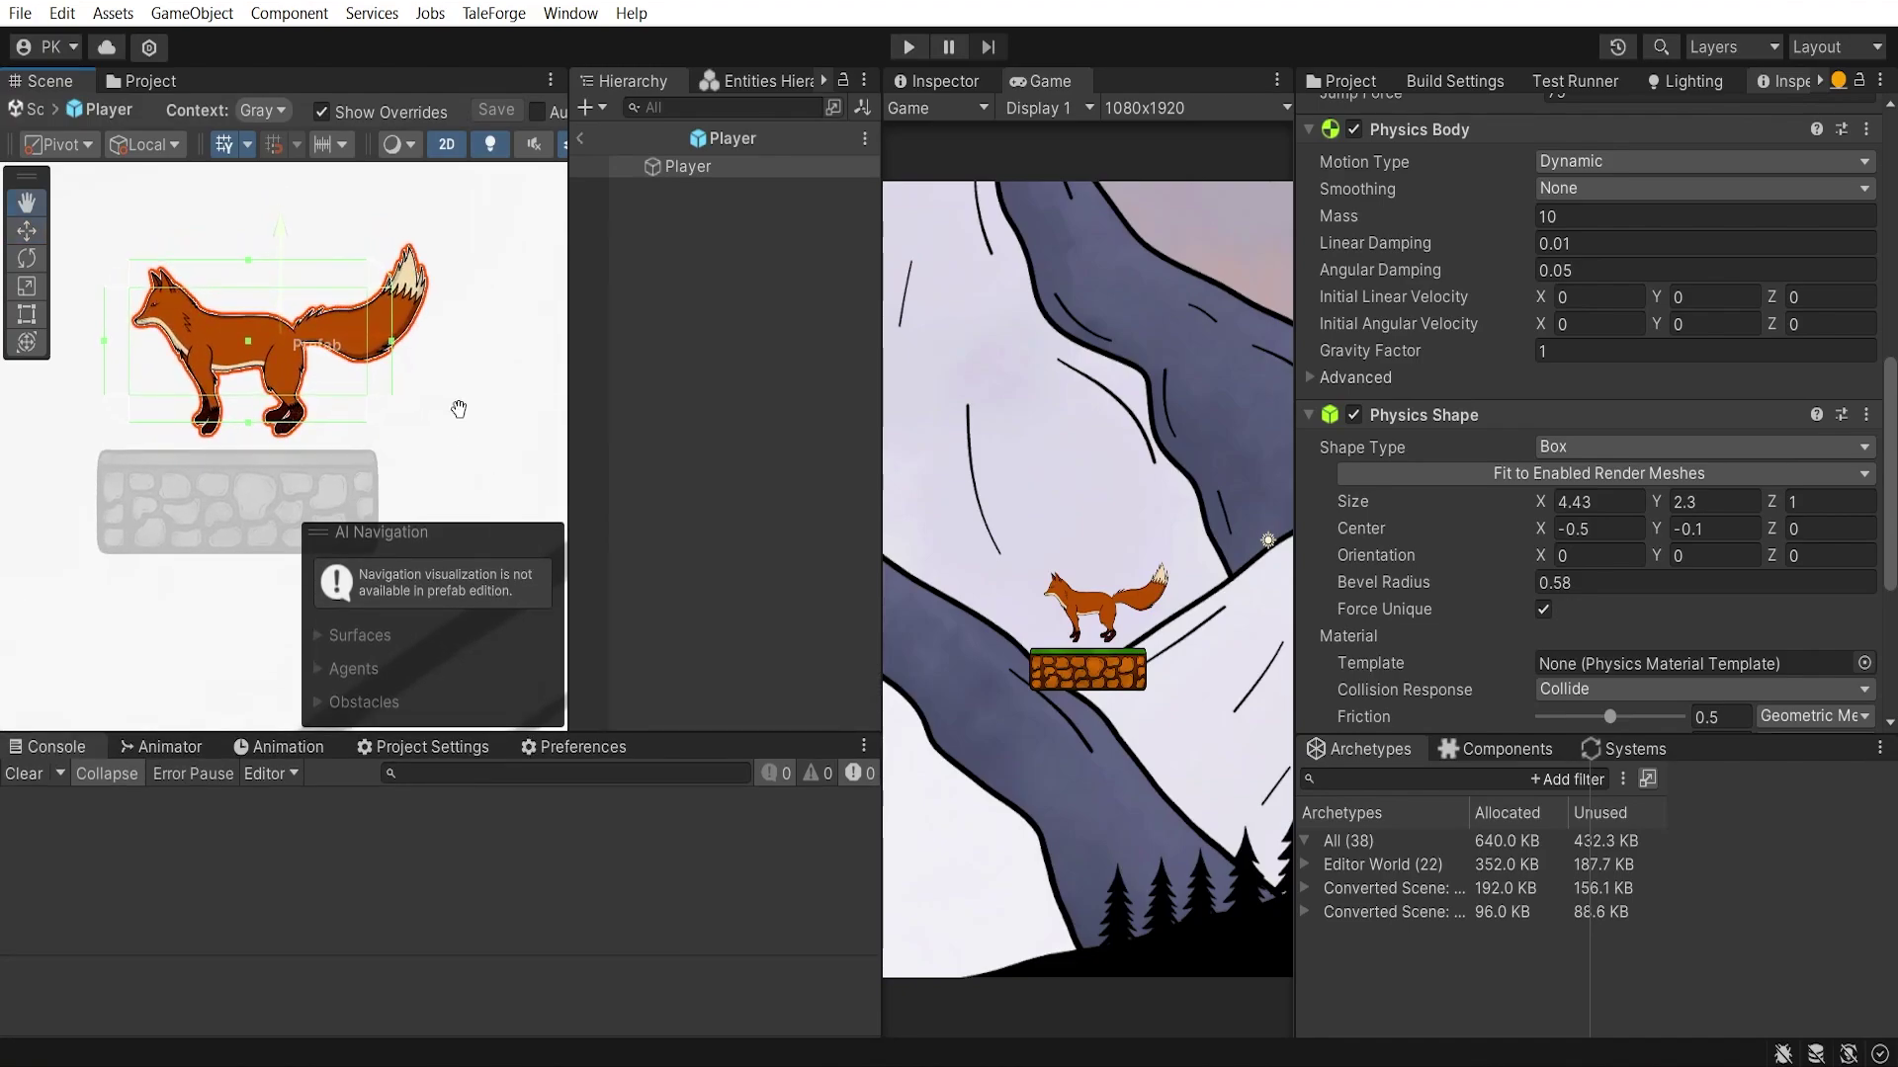
left_click(1595, 501)
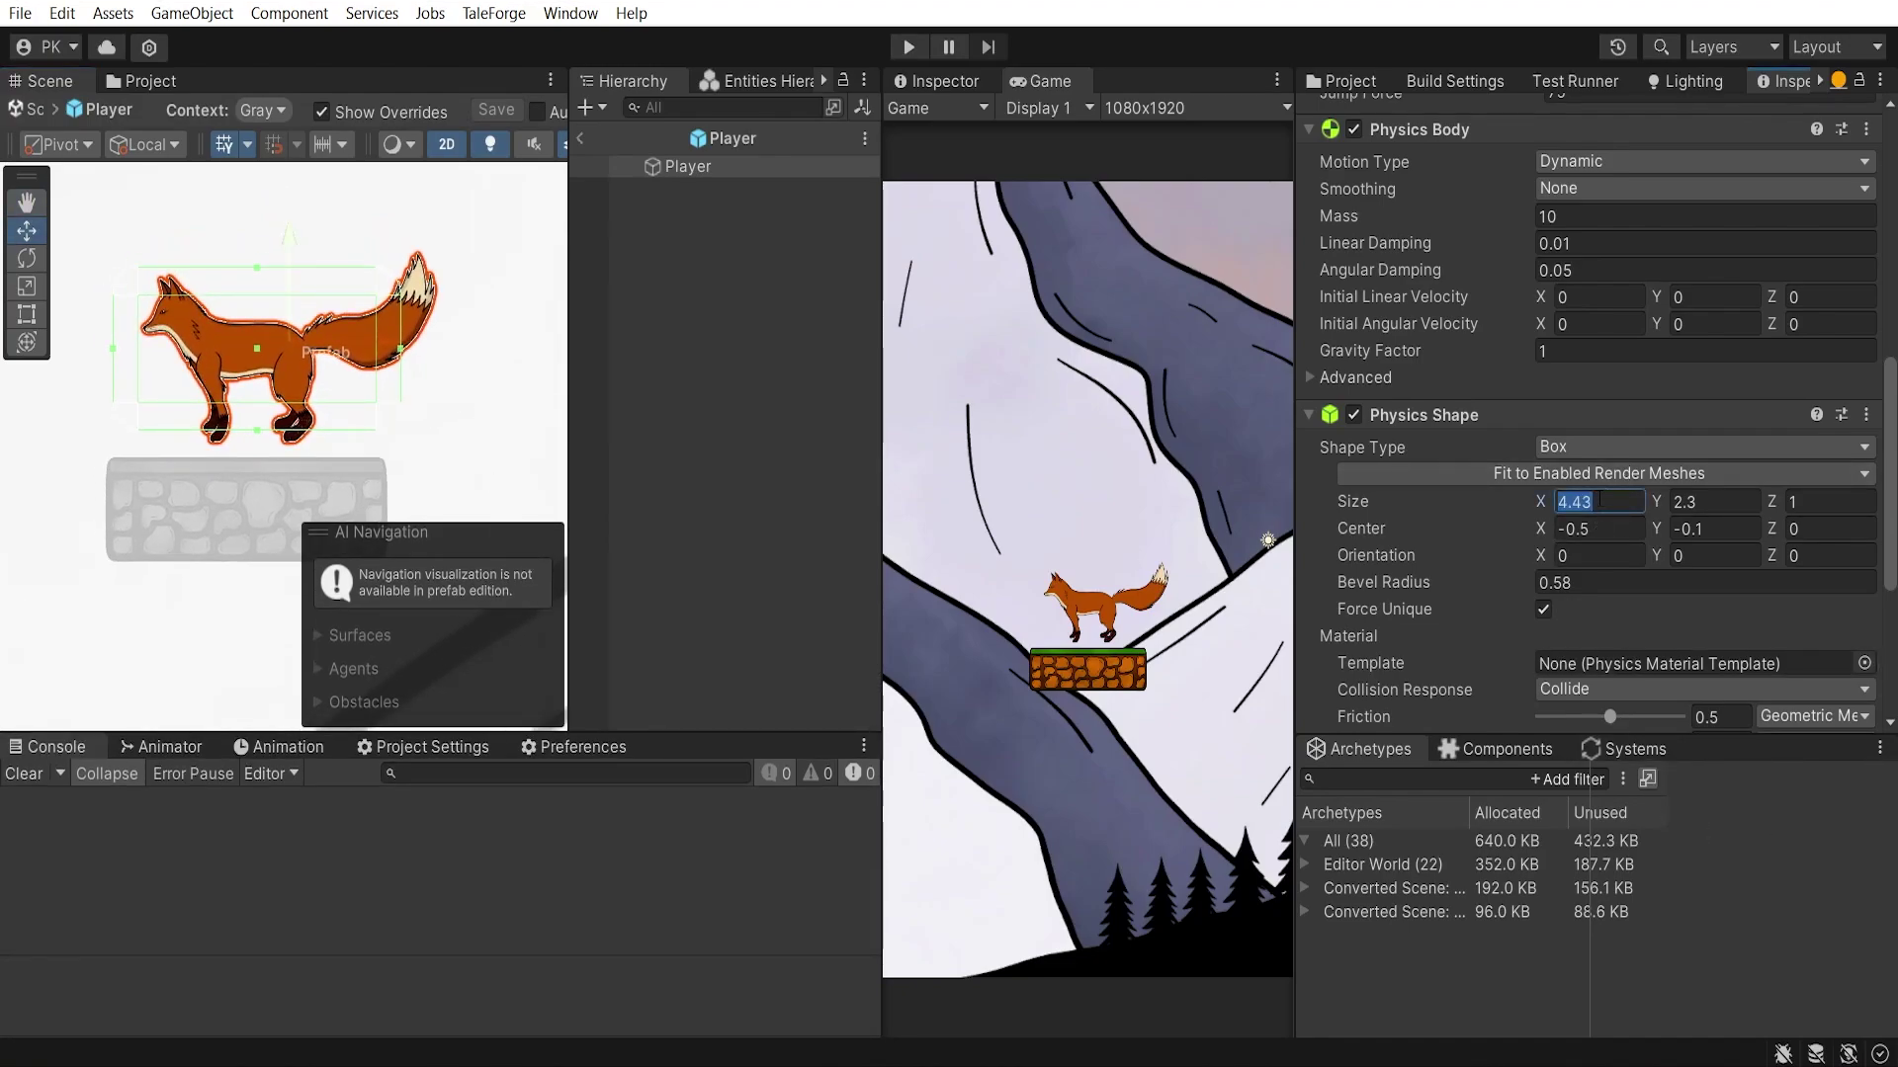
type("2")
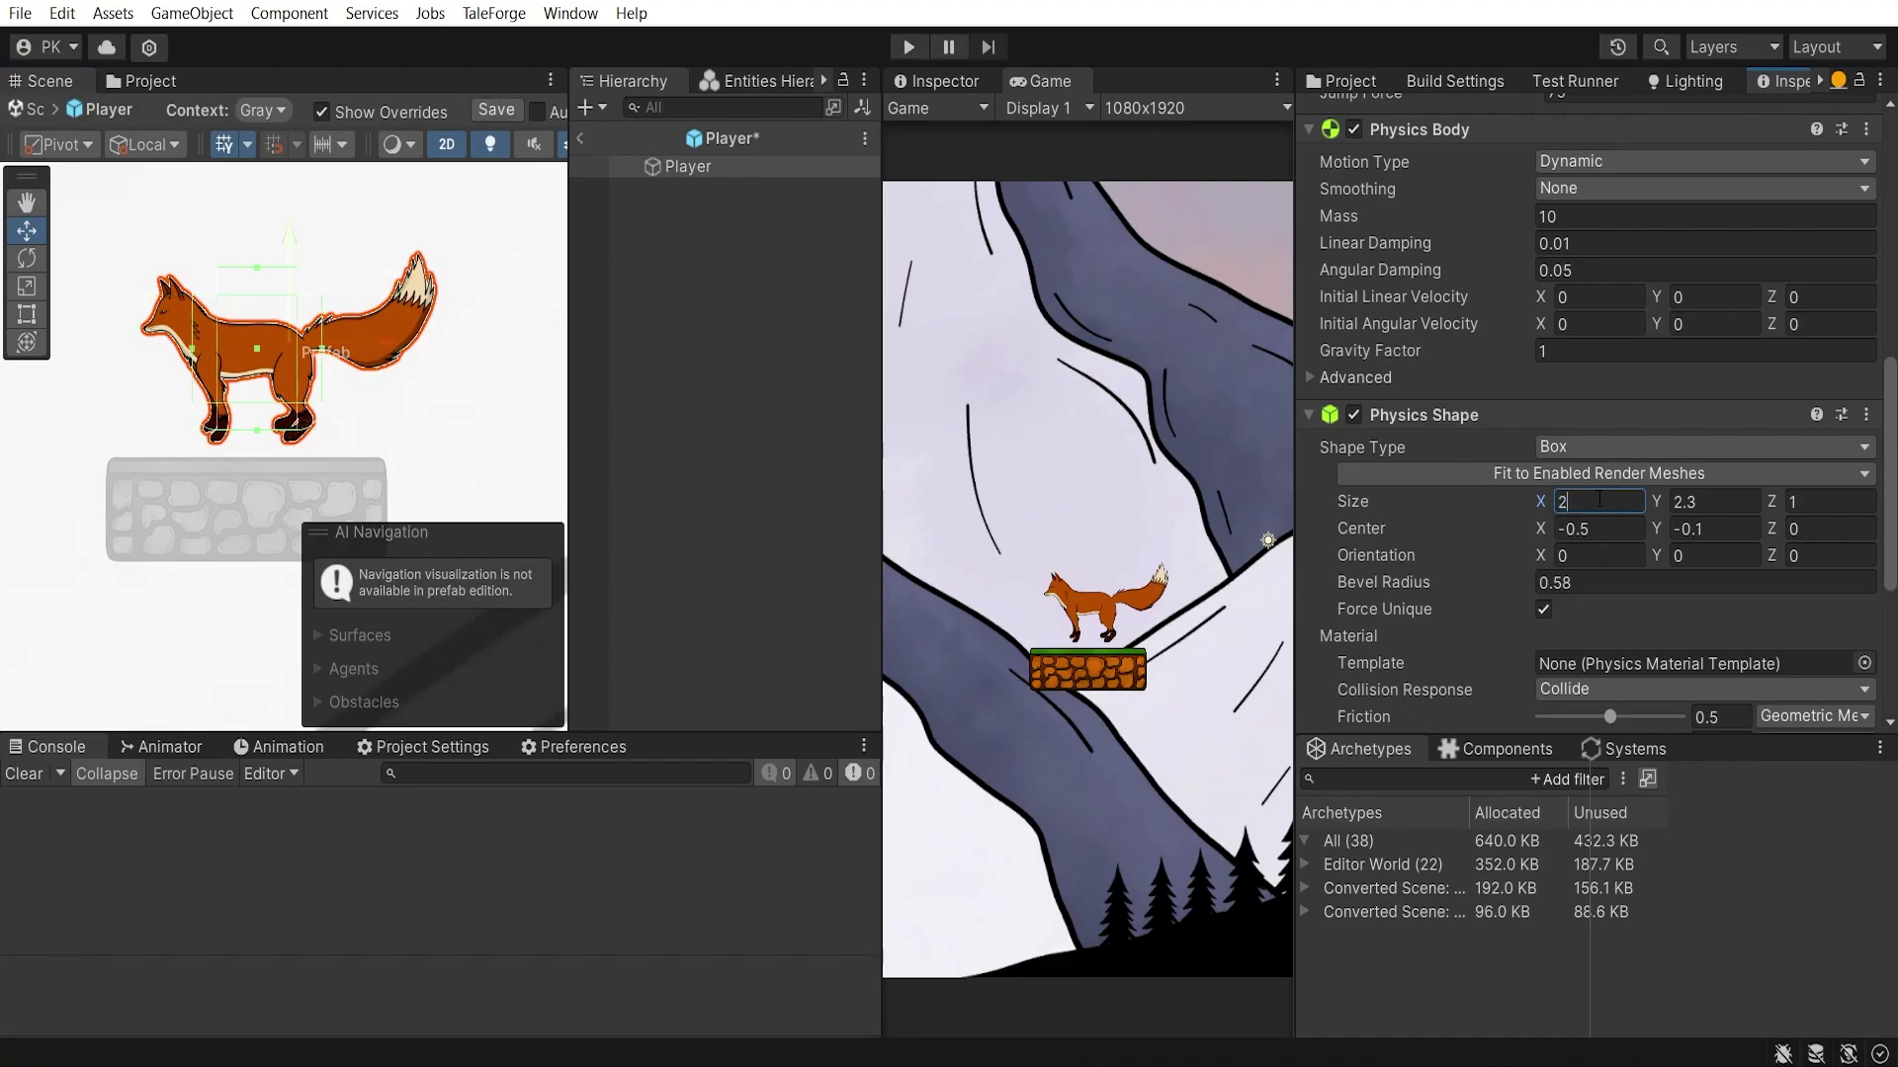
type(".61")
key("Tab")
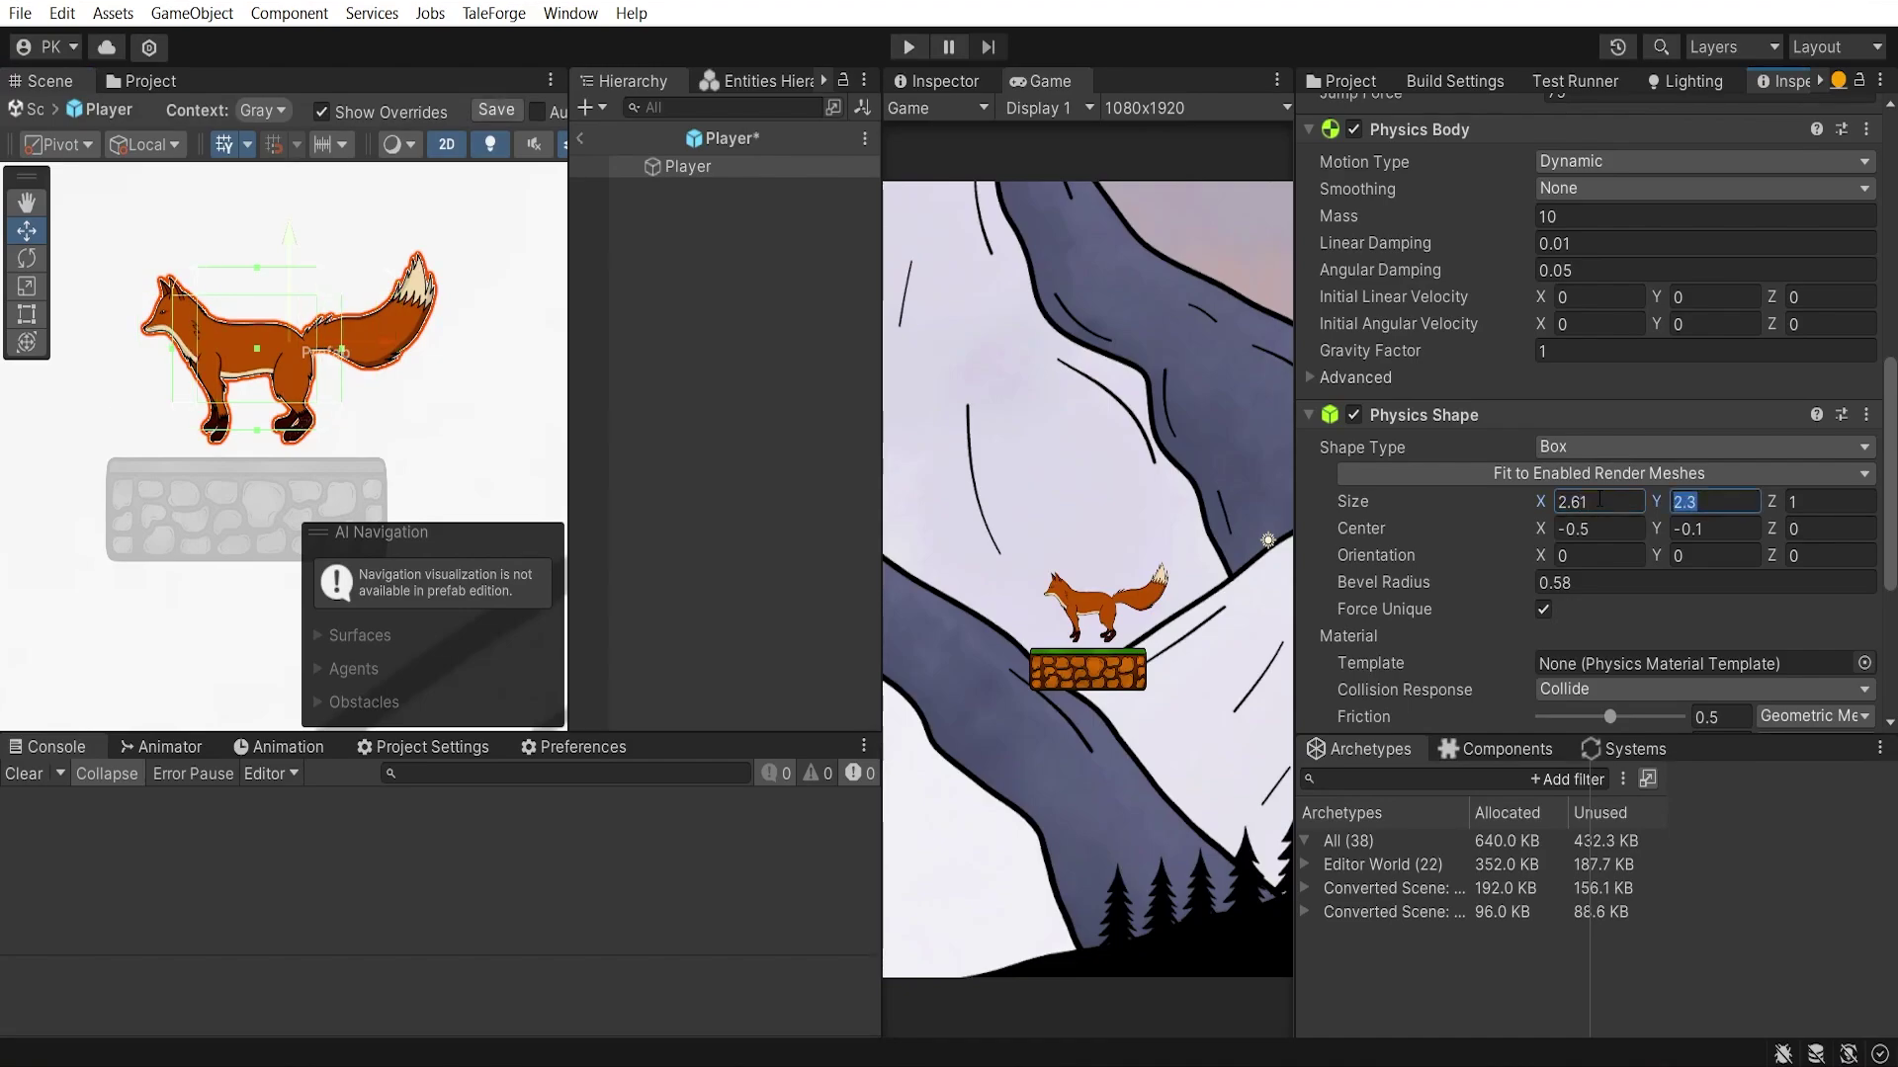
type("2.54")
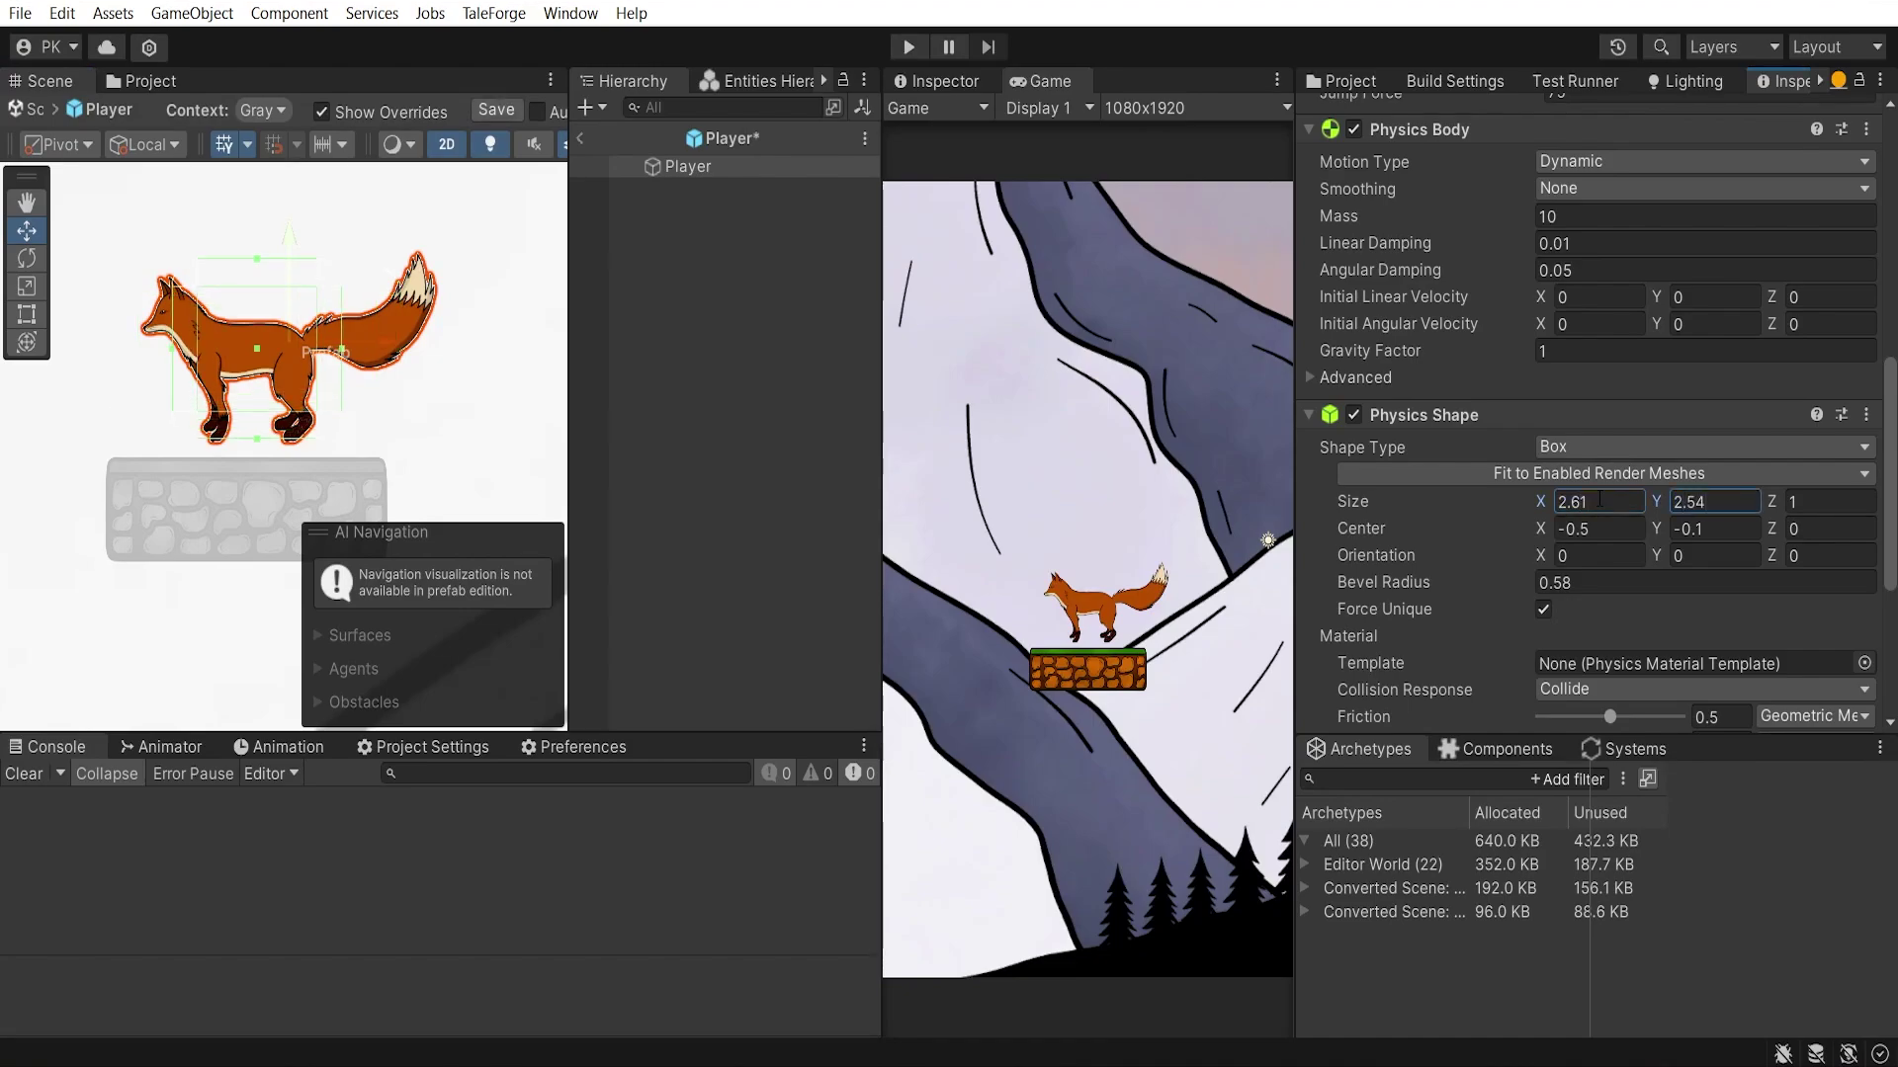
Set bevel radius 0.6, save the prefab, and combine friction by Maximum
left_click(1578, 581)
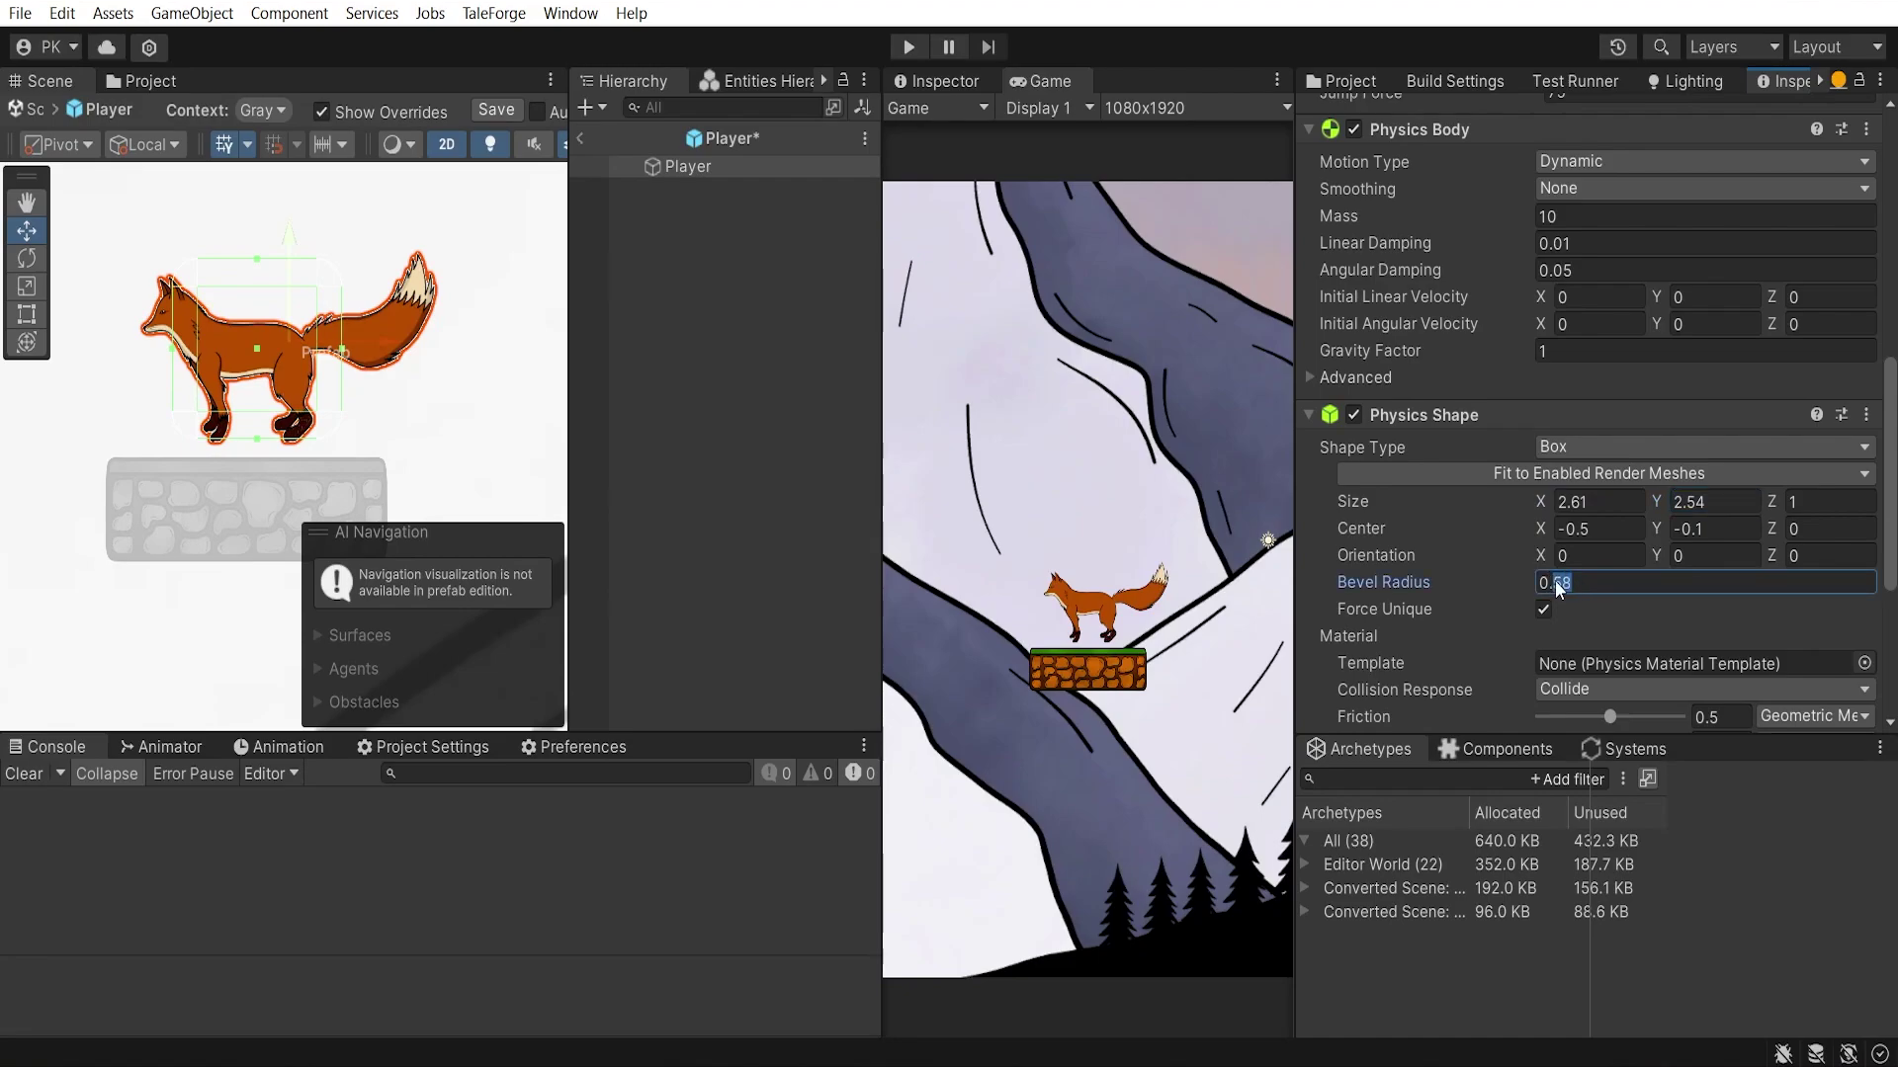
type("0.6")
key("ctrl+s")
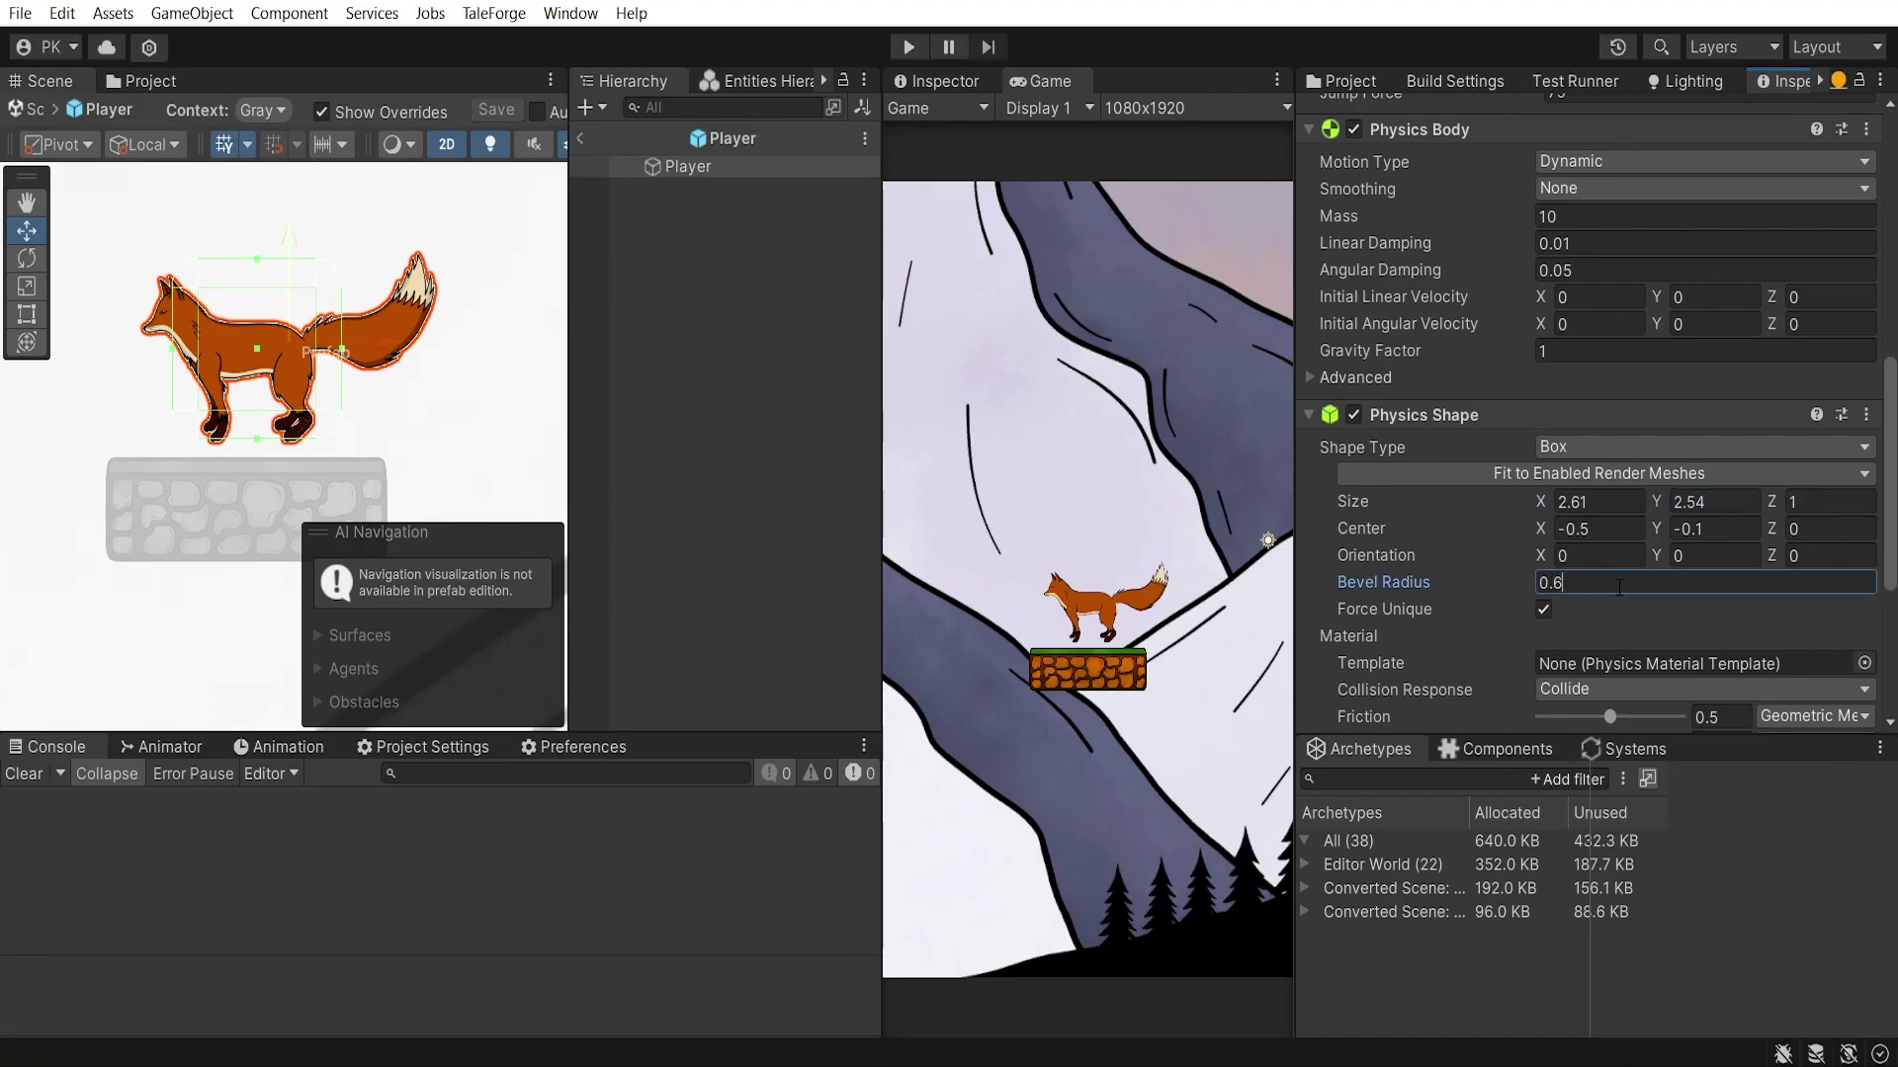
scroll(1613, 579, "down", 1)
scroll(1613, 579, "down", 2)
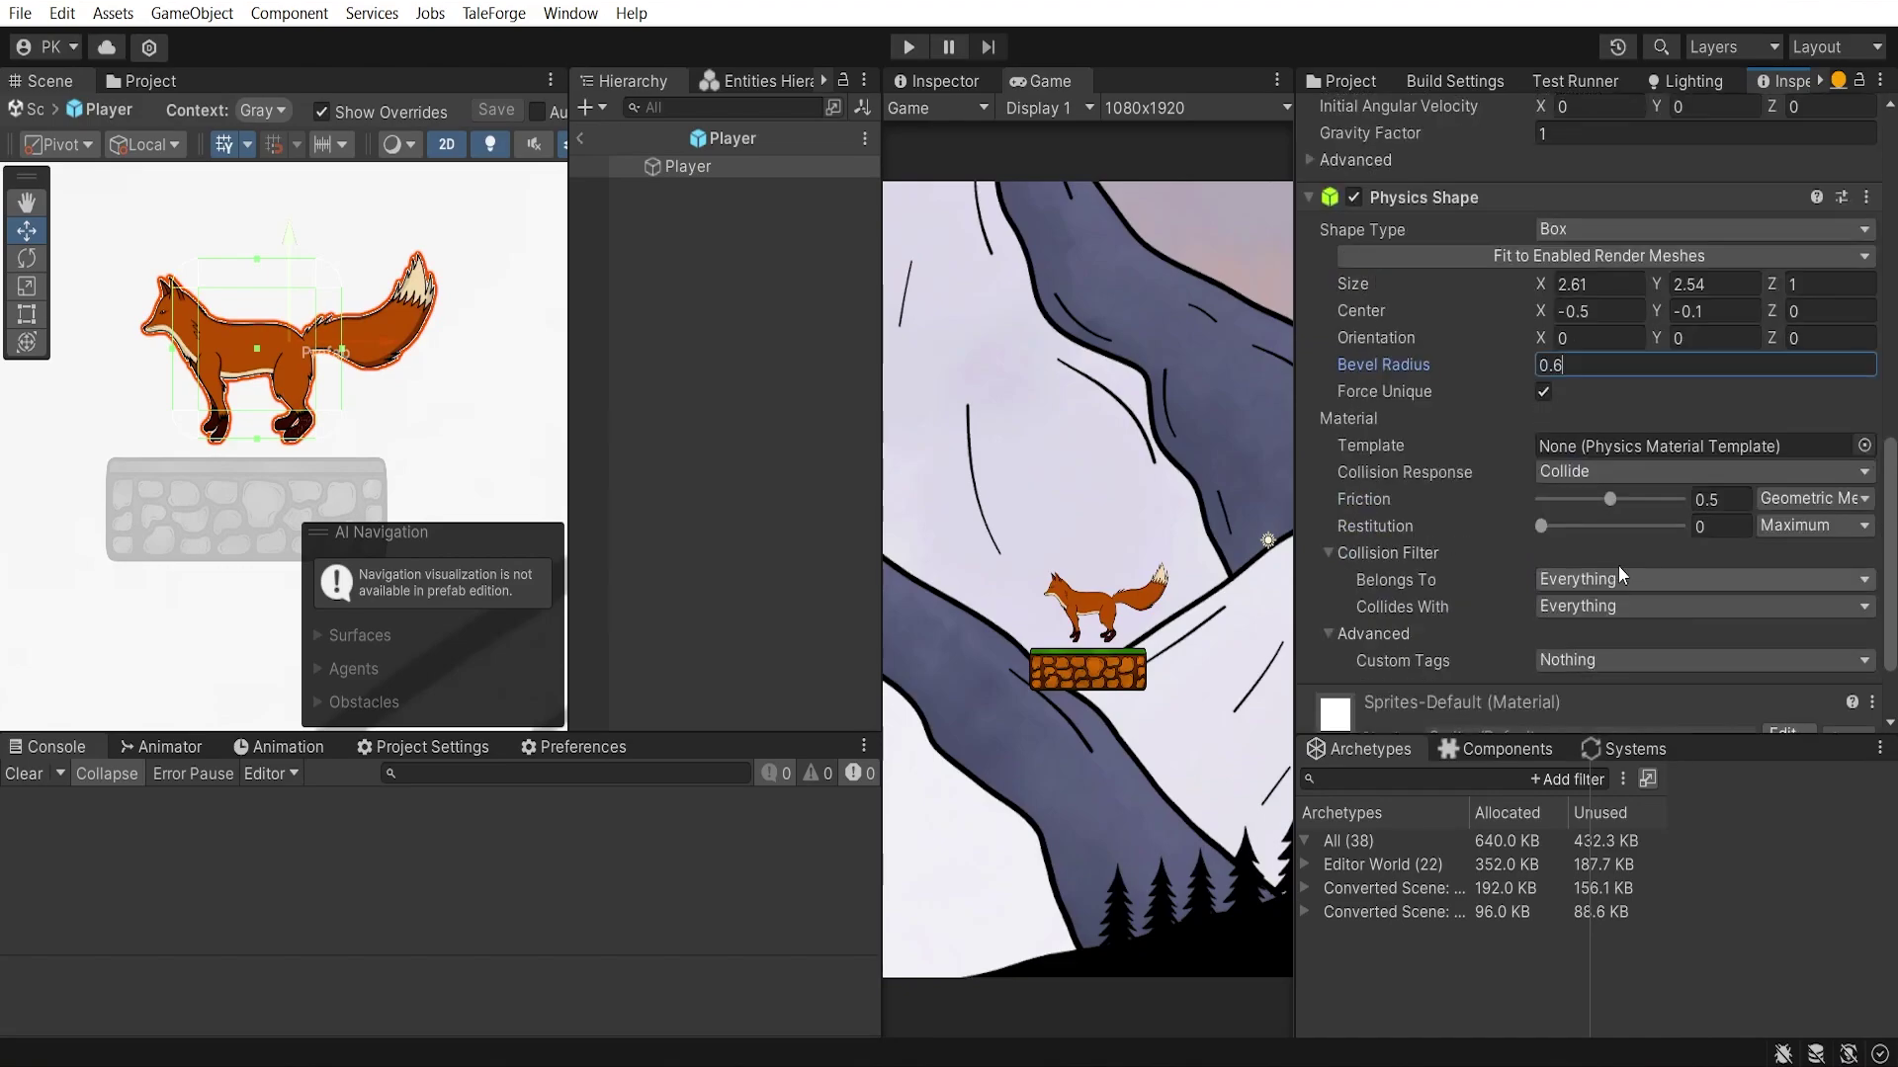
left_click(1800, 507)
left_click(1755, 579)
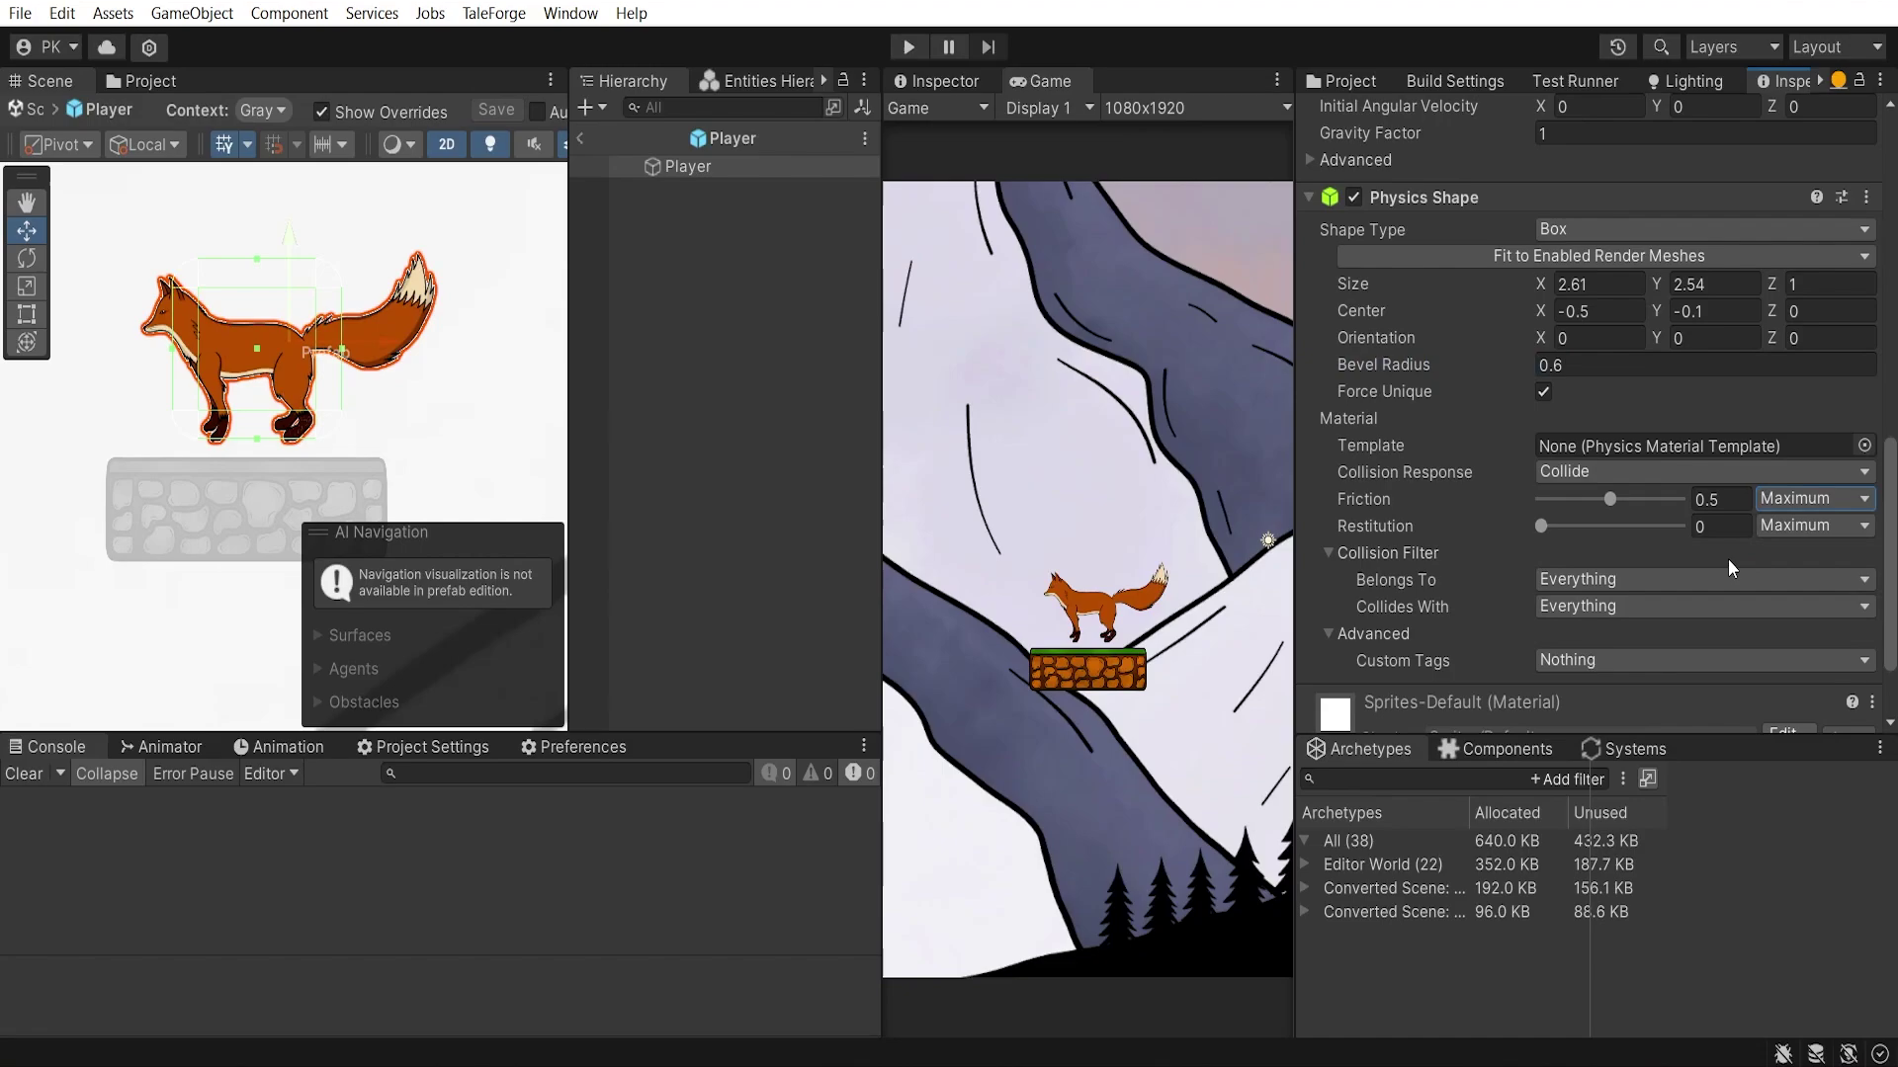
scroll(1686, 463, "down", 1)
scroll(1541, 438, "up", 3)
scroll(1379, 400, "up", 1)
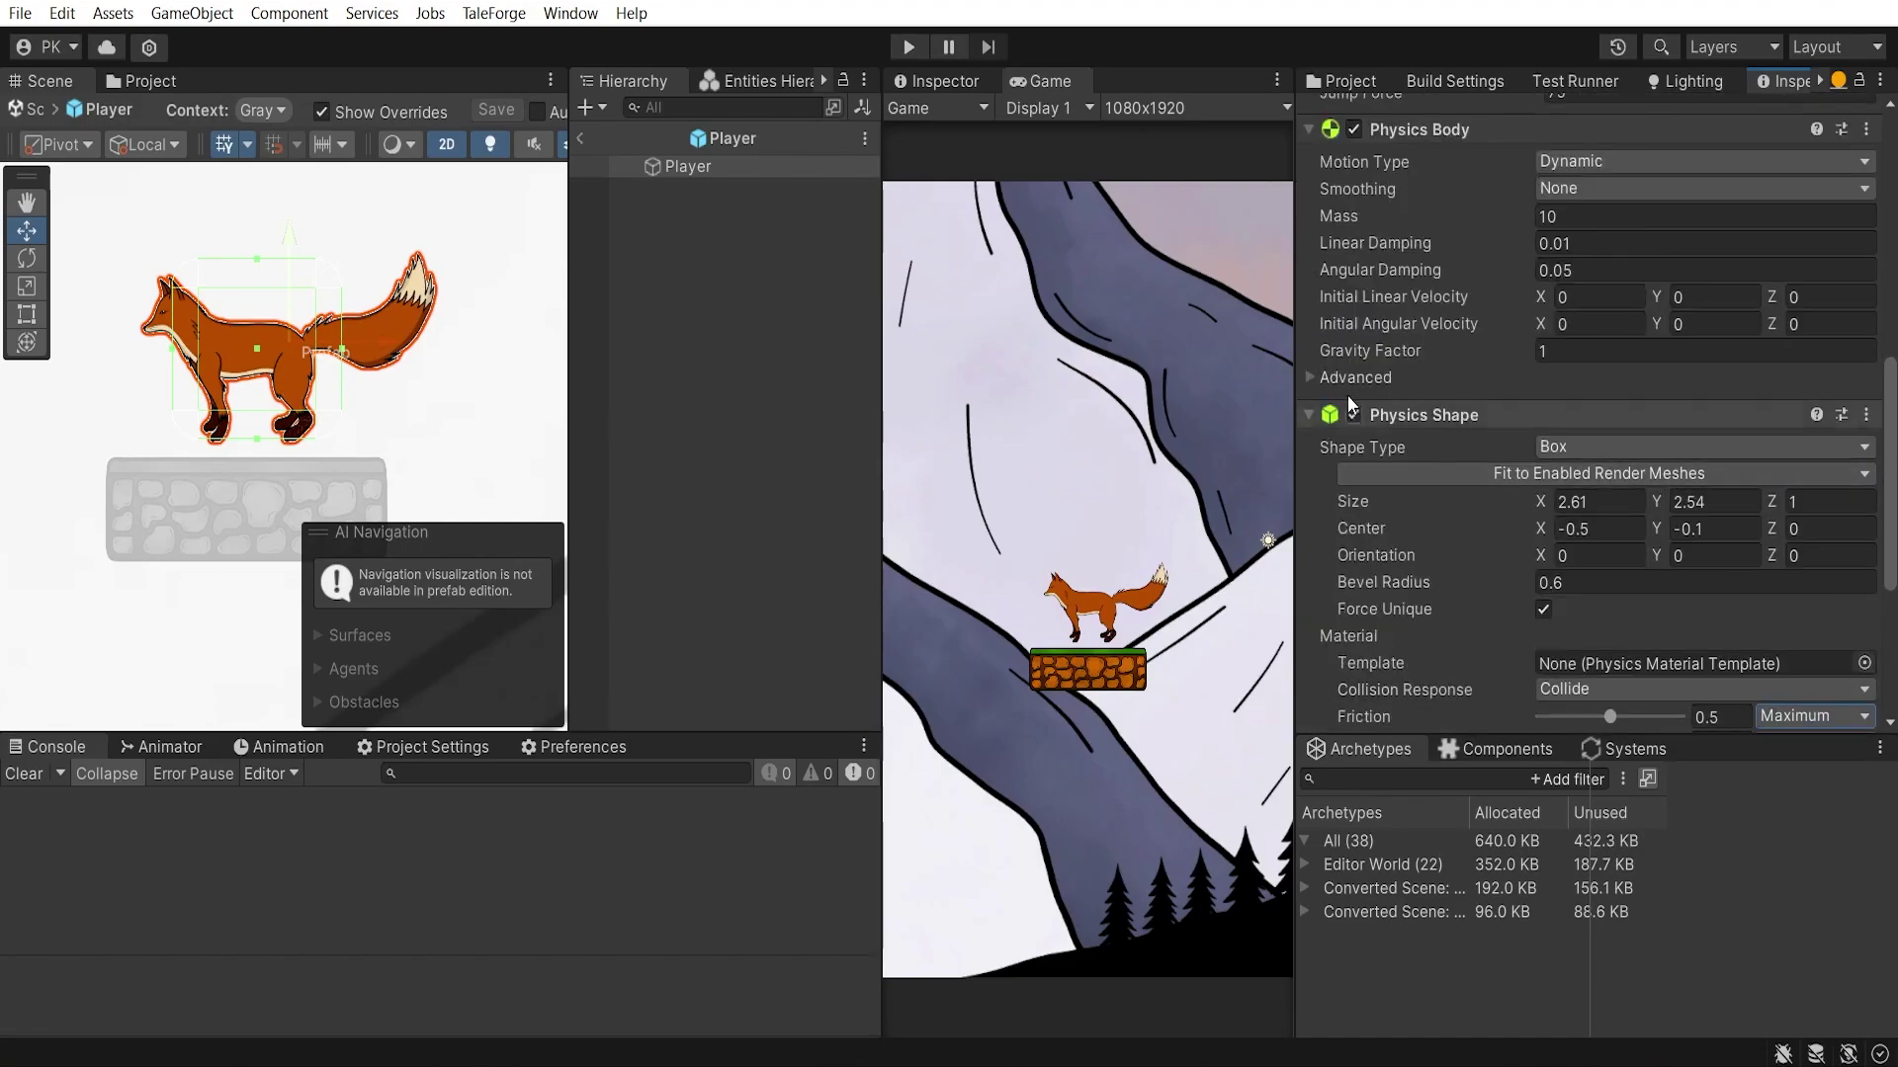
left_click(1309, 377)
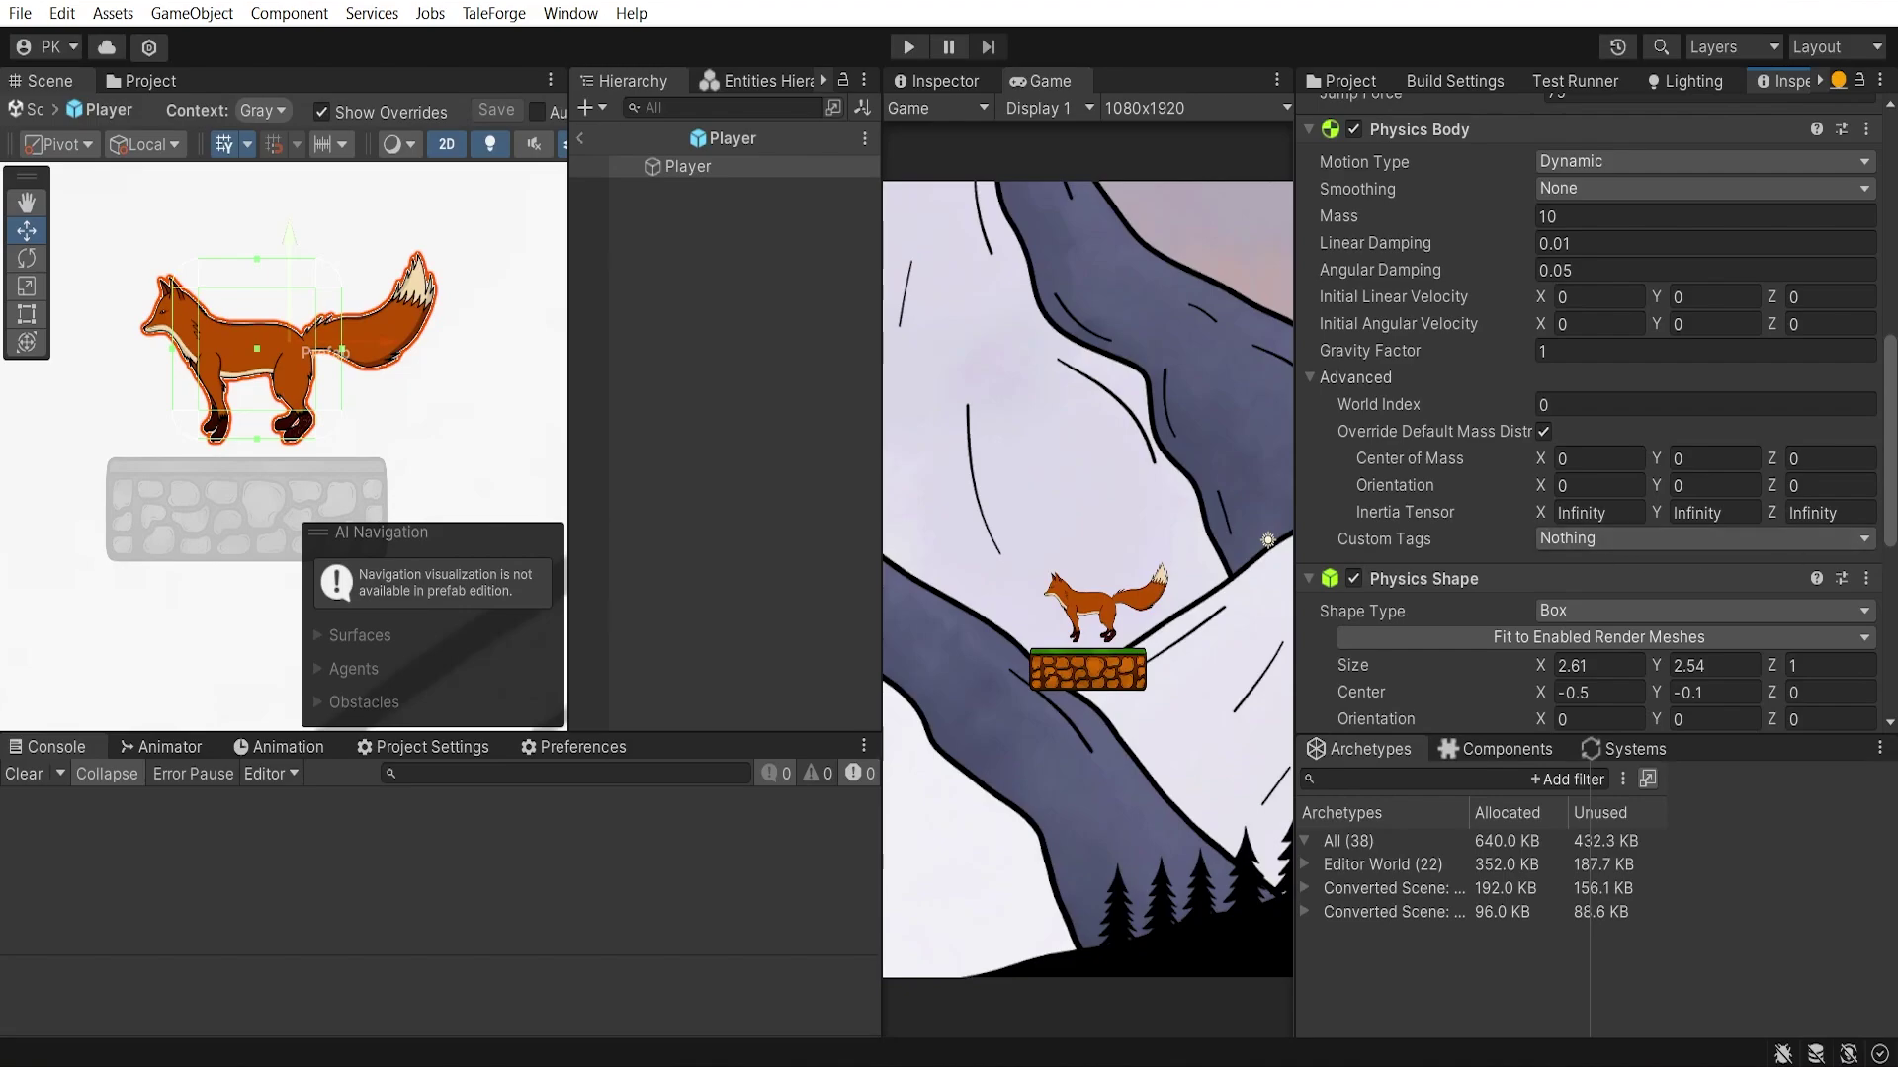
scroll(1734, 611, "down", 3)
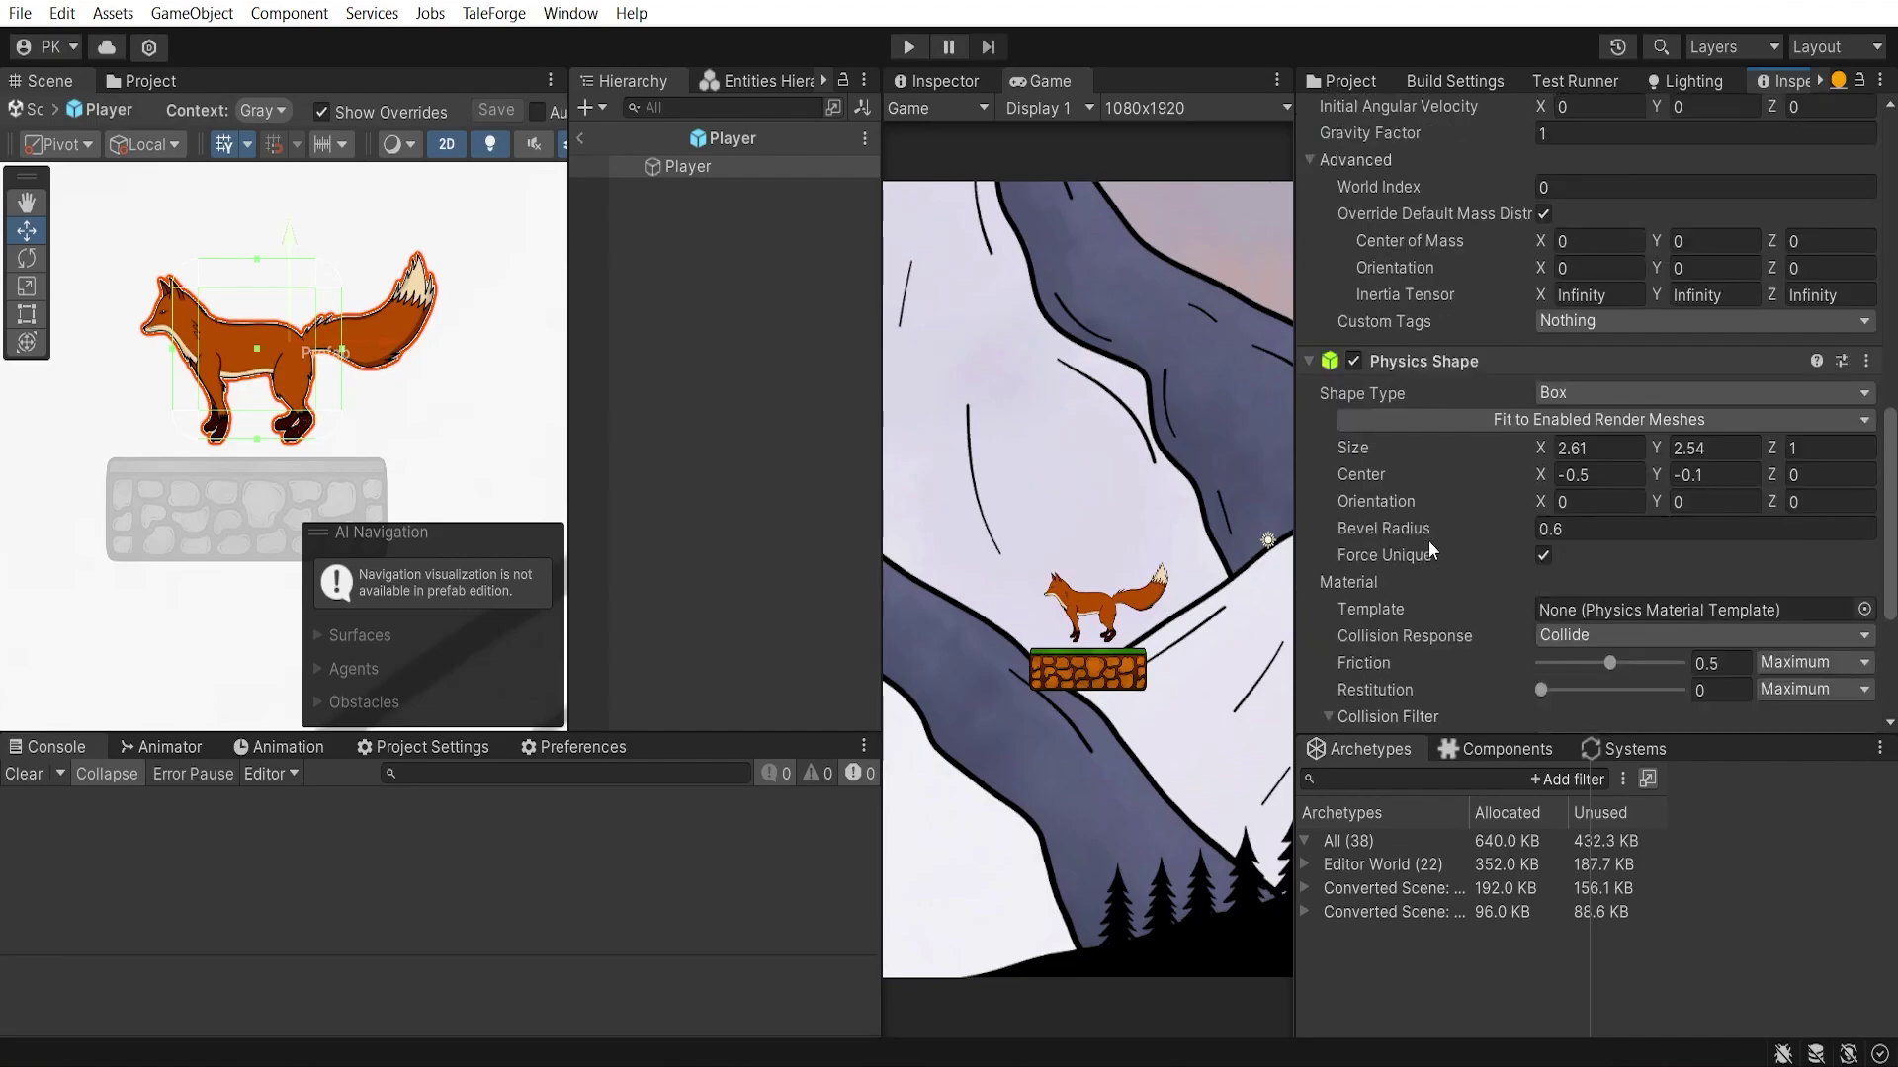
scroll(1661, 630, "down", 3)
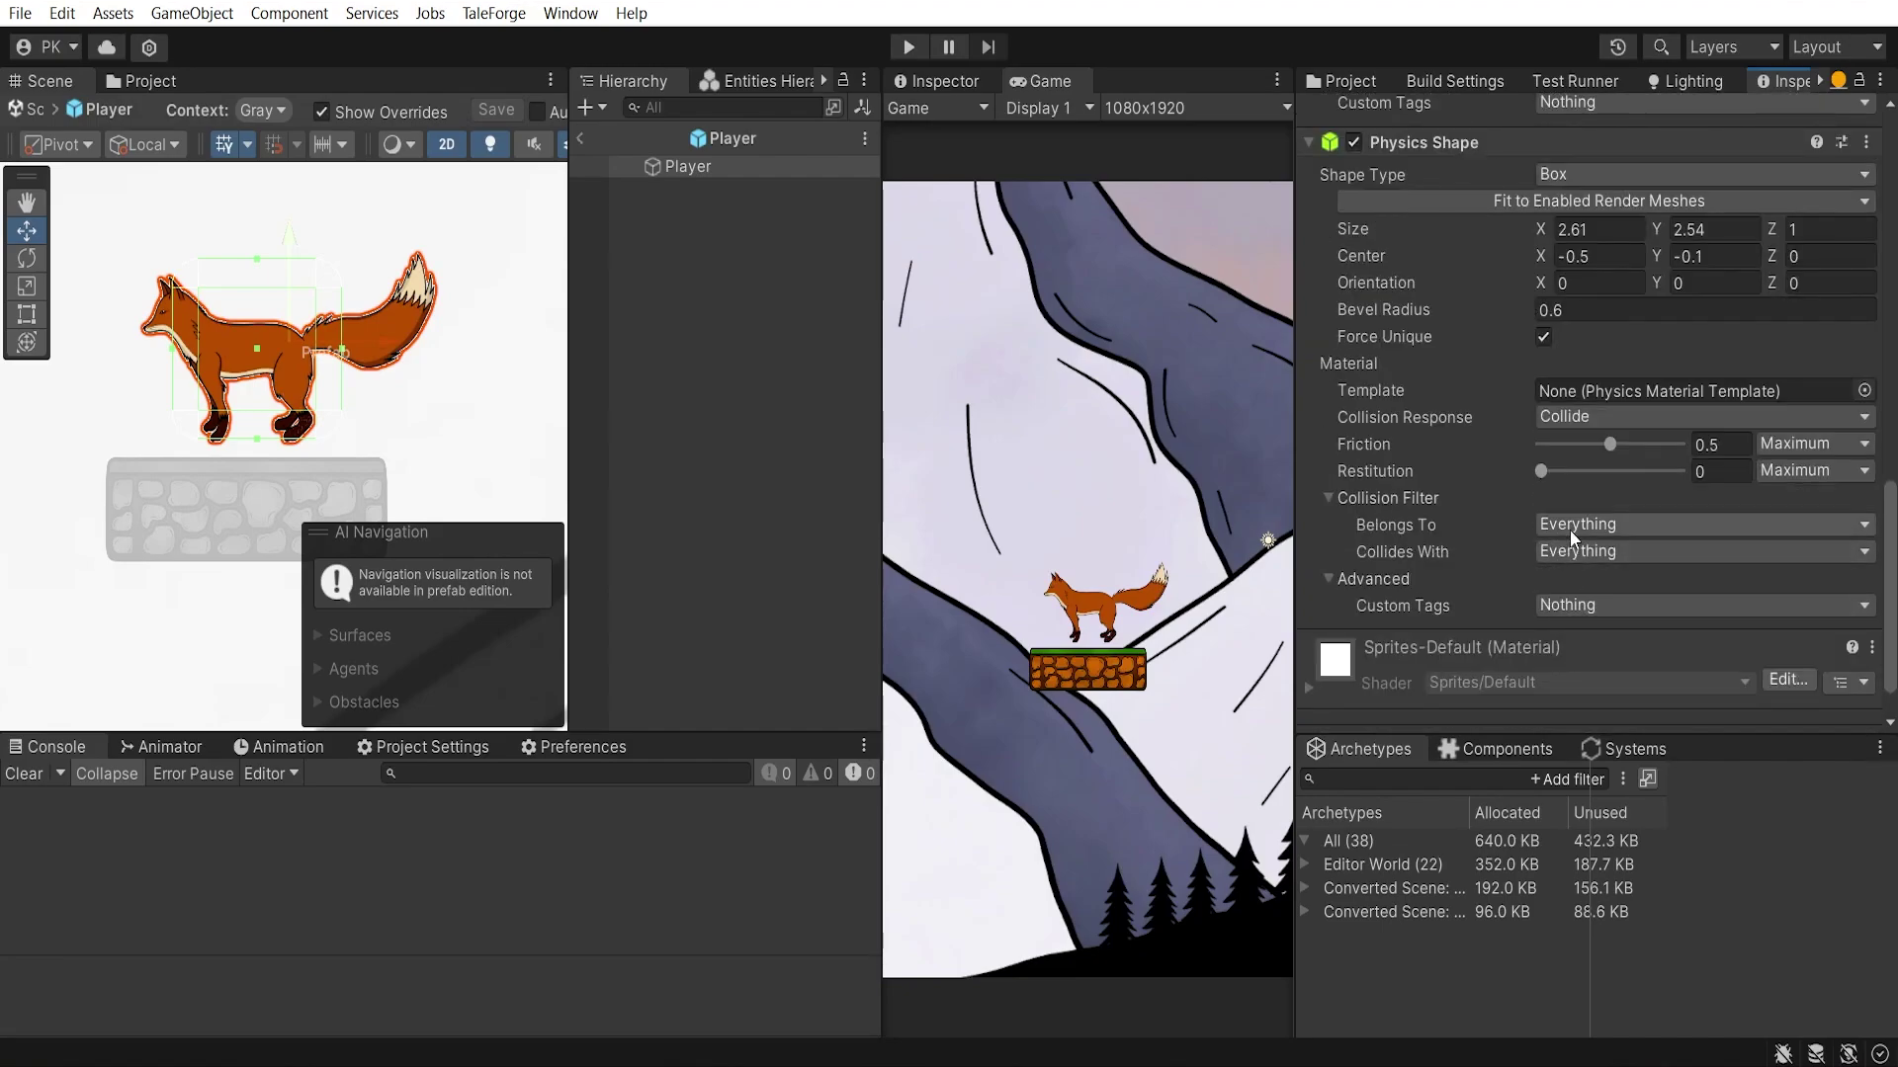
Set the Player's Belongs To and Collides With filters to Nothing
left_click(1571, 538)
left_click(1588, 74)
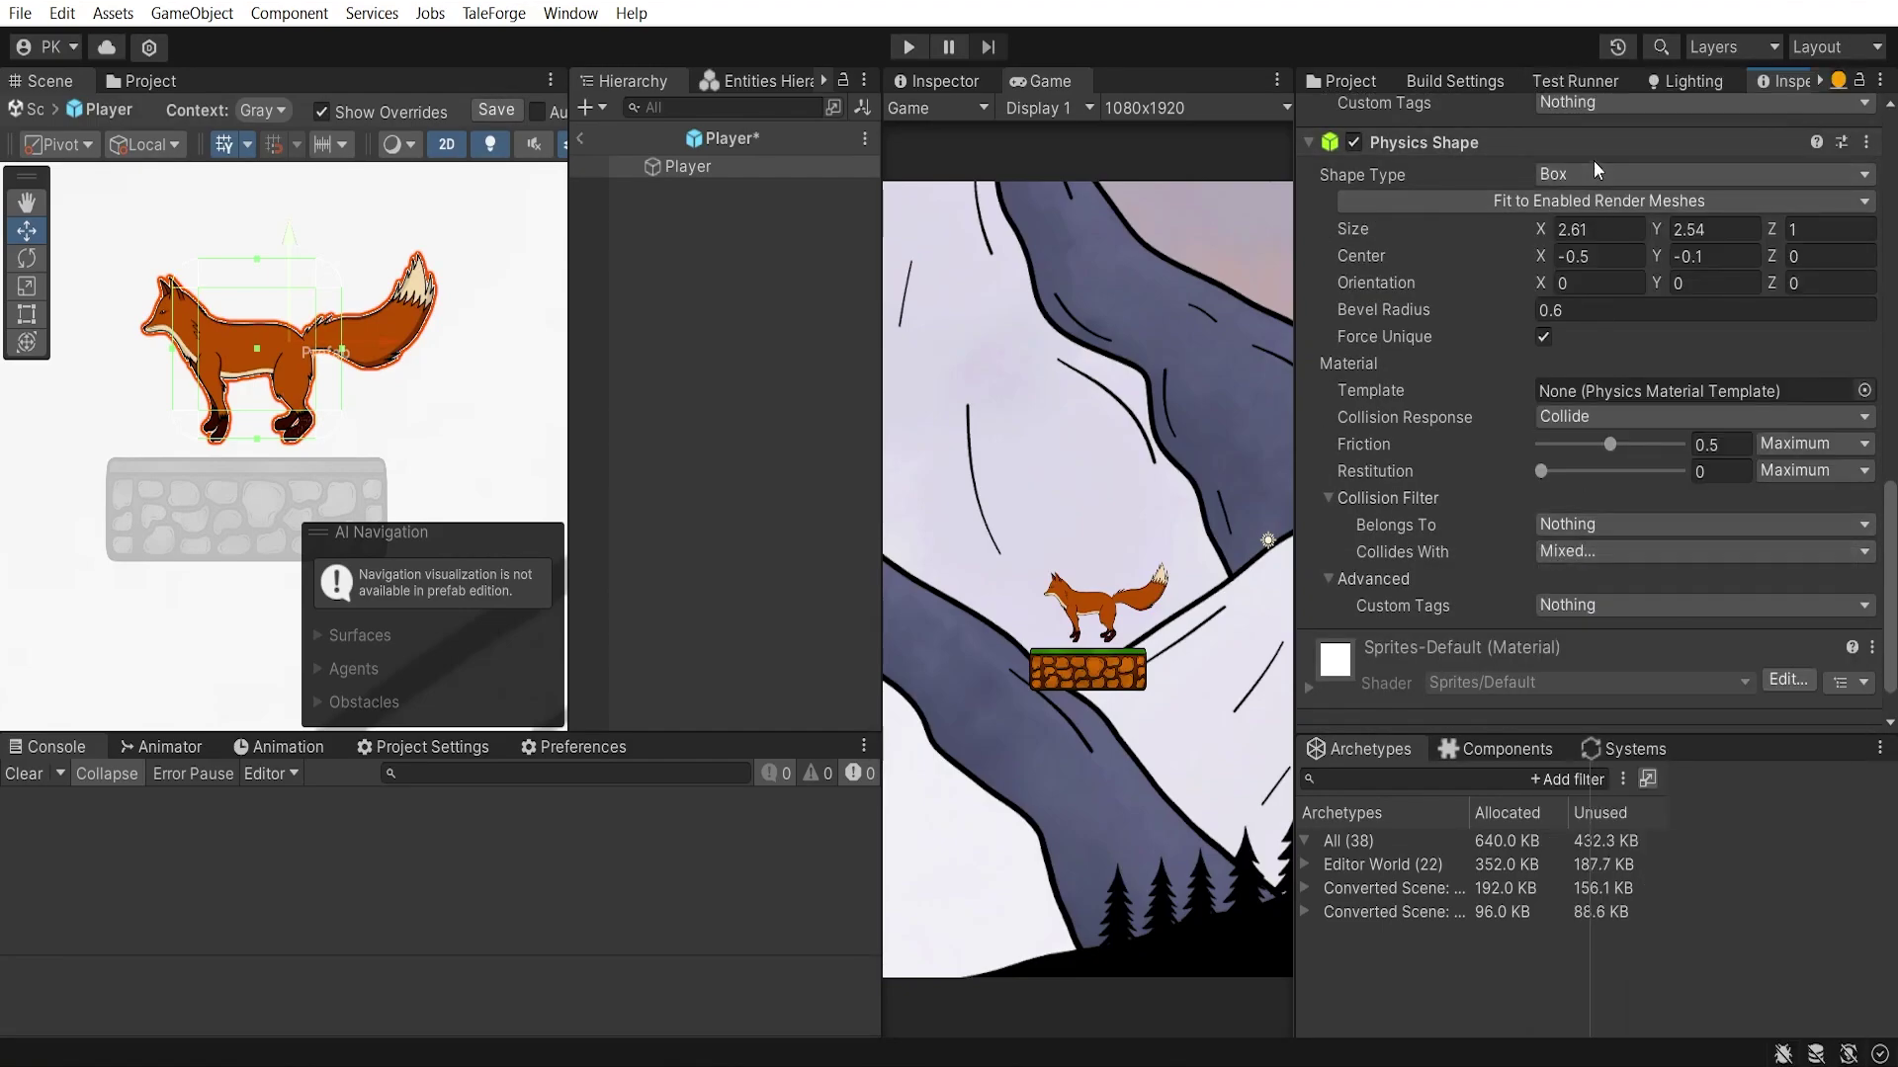
left_click(1580, 551)
left_click(1586, 75)
Rename physics Category 0 to Player and Category 1 to Ground, save, and reselect Player
left_click(1597, 548)
left_click(1613, 1043)
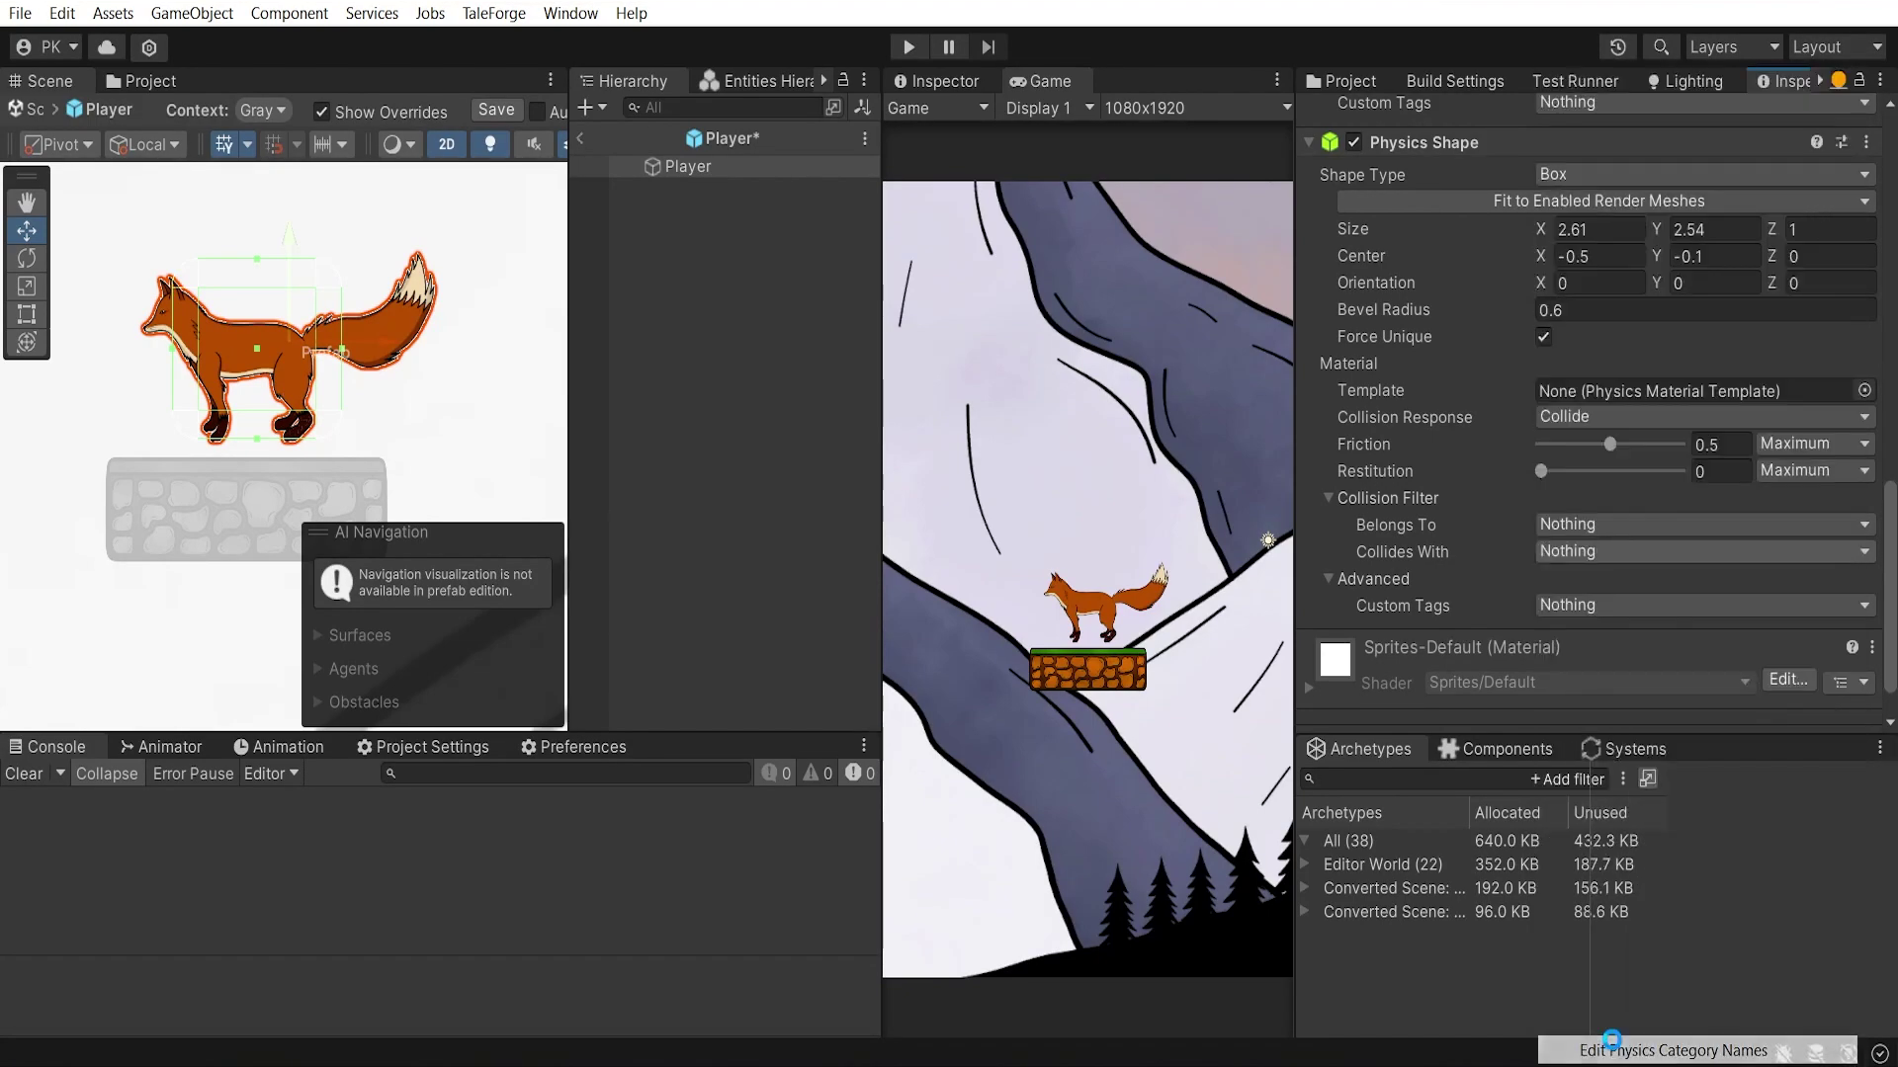
scroll(1550, 356, "up", 5)
scroll(1551, 356, "up", 3)
left_click(1621, 220)
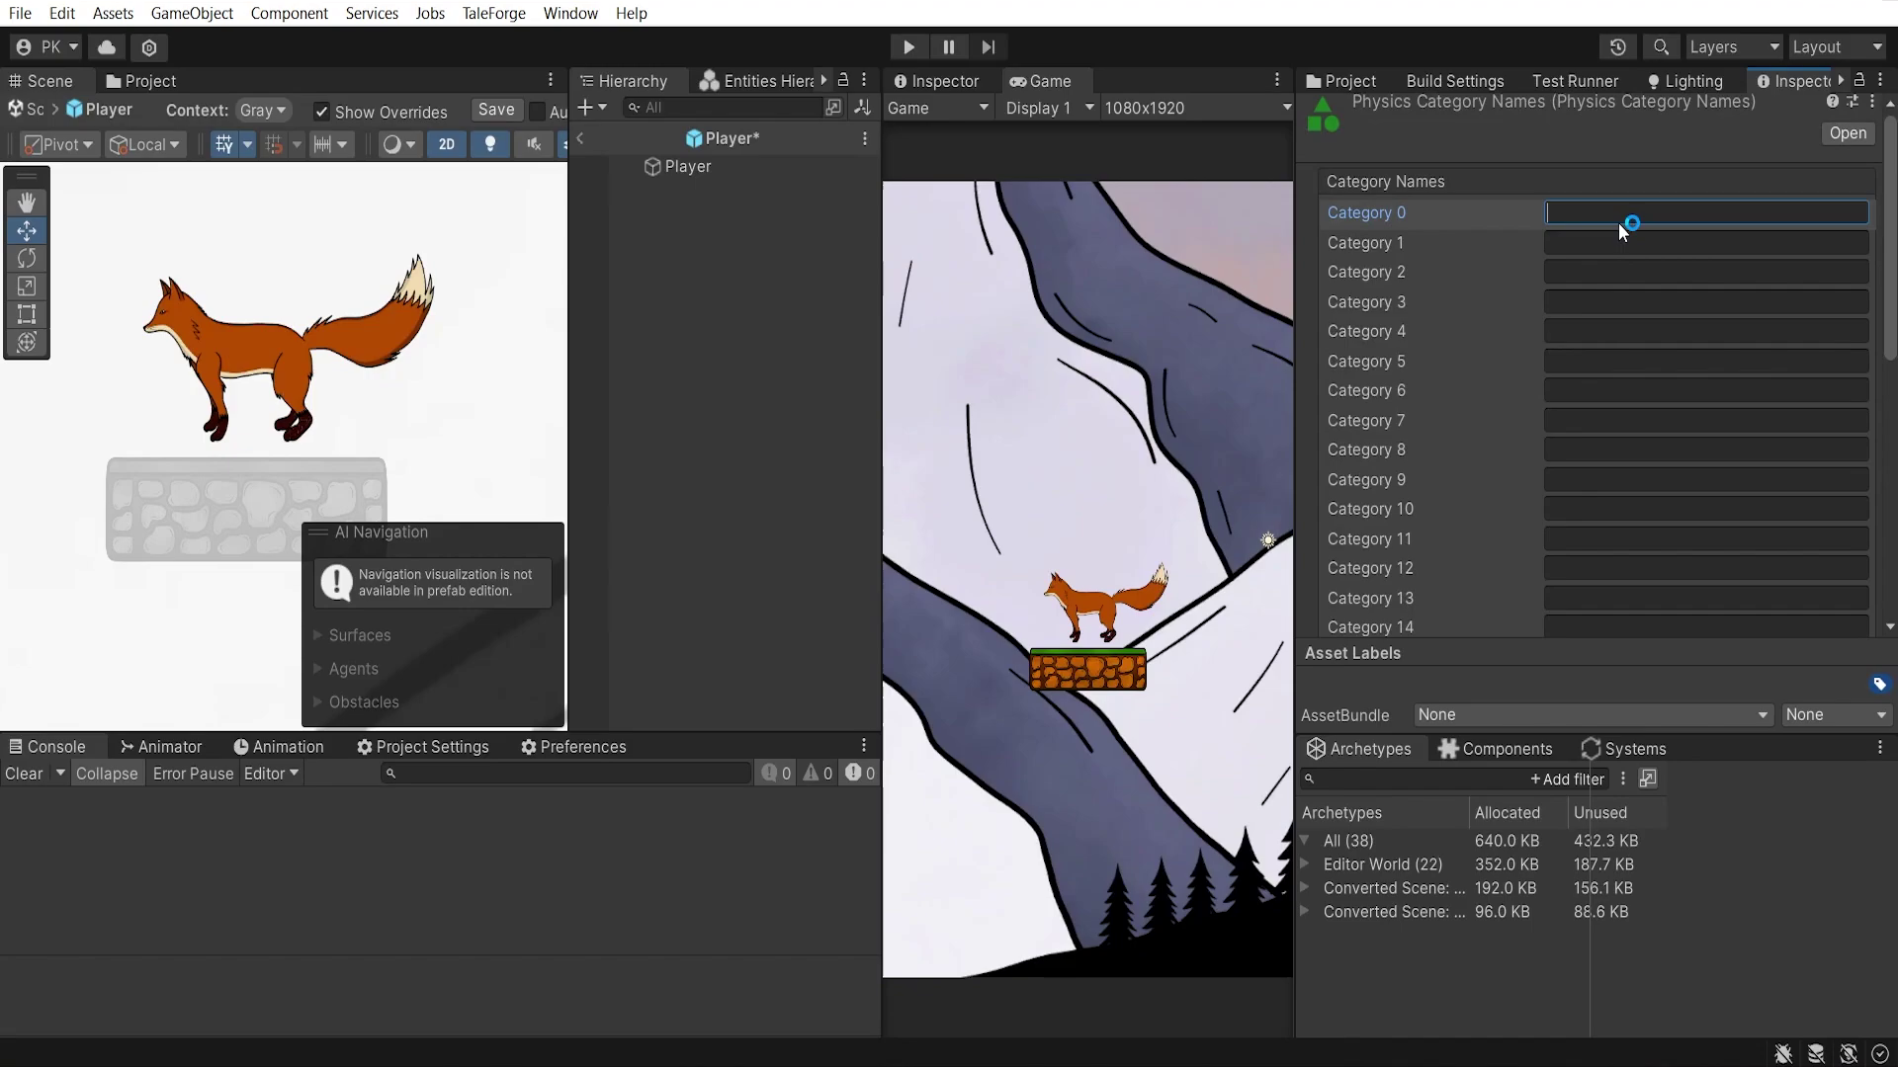
type("Player")
key("Tab")
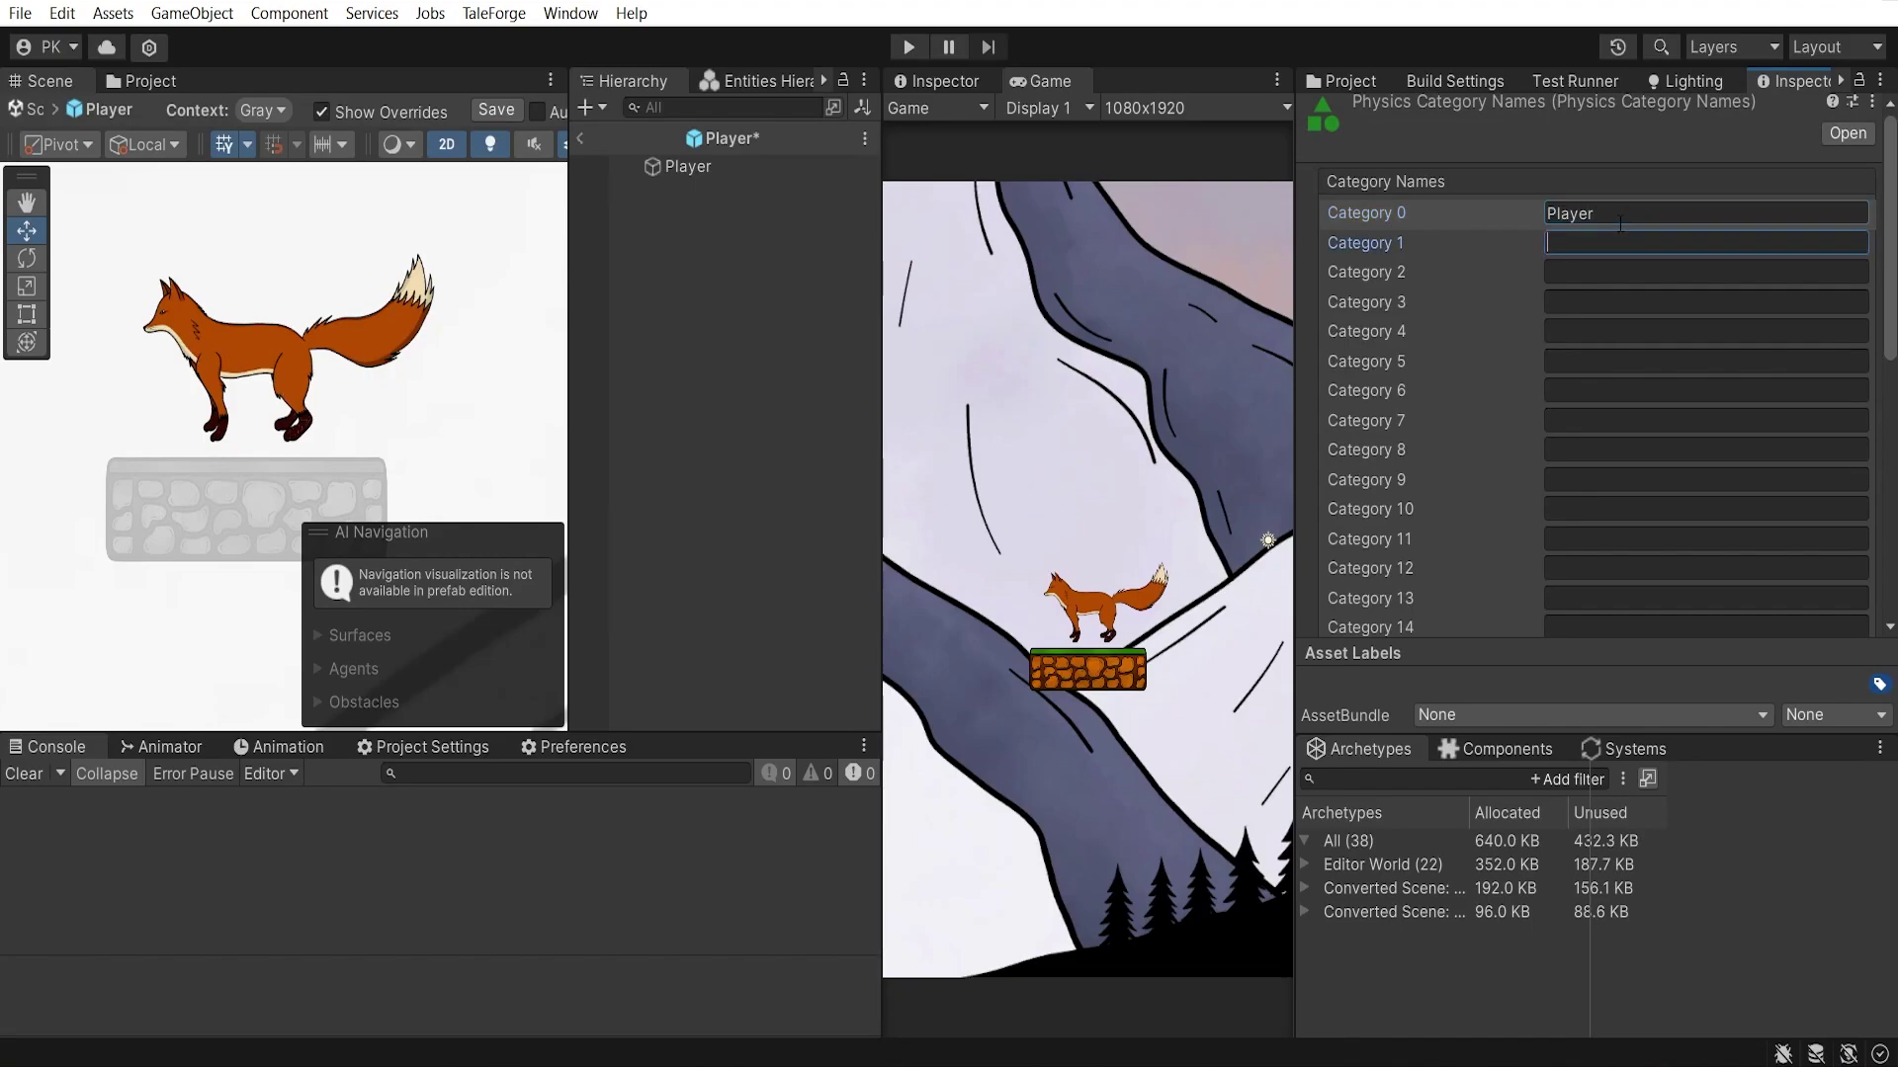
type("Ground")
key("ctrl+s")
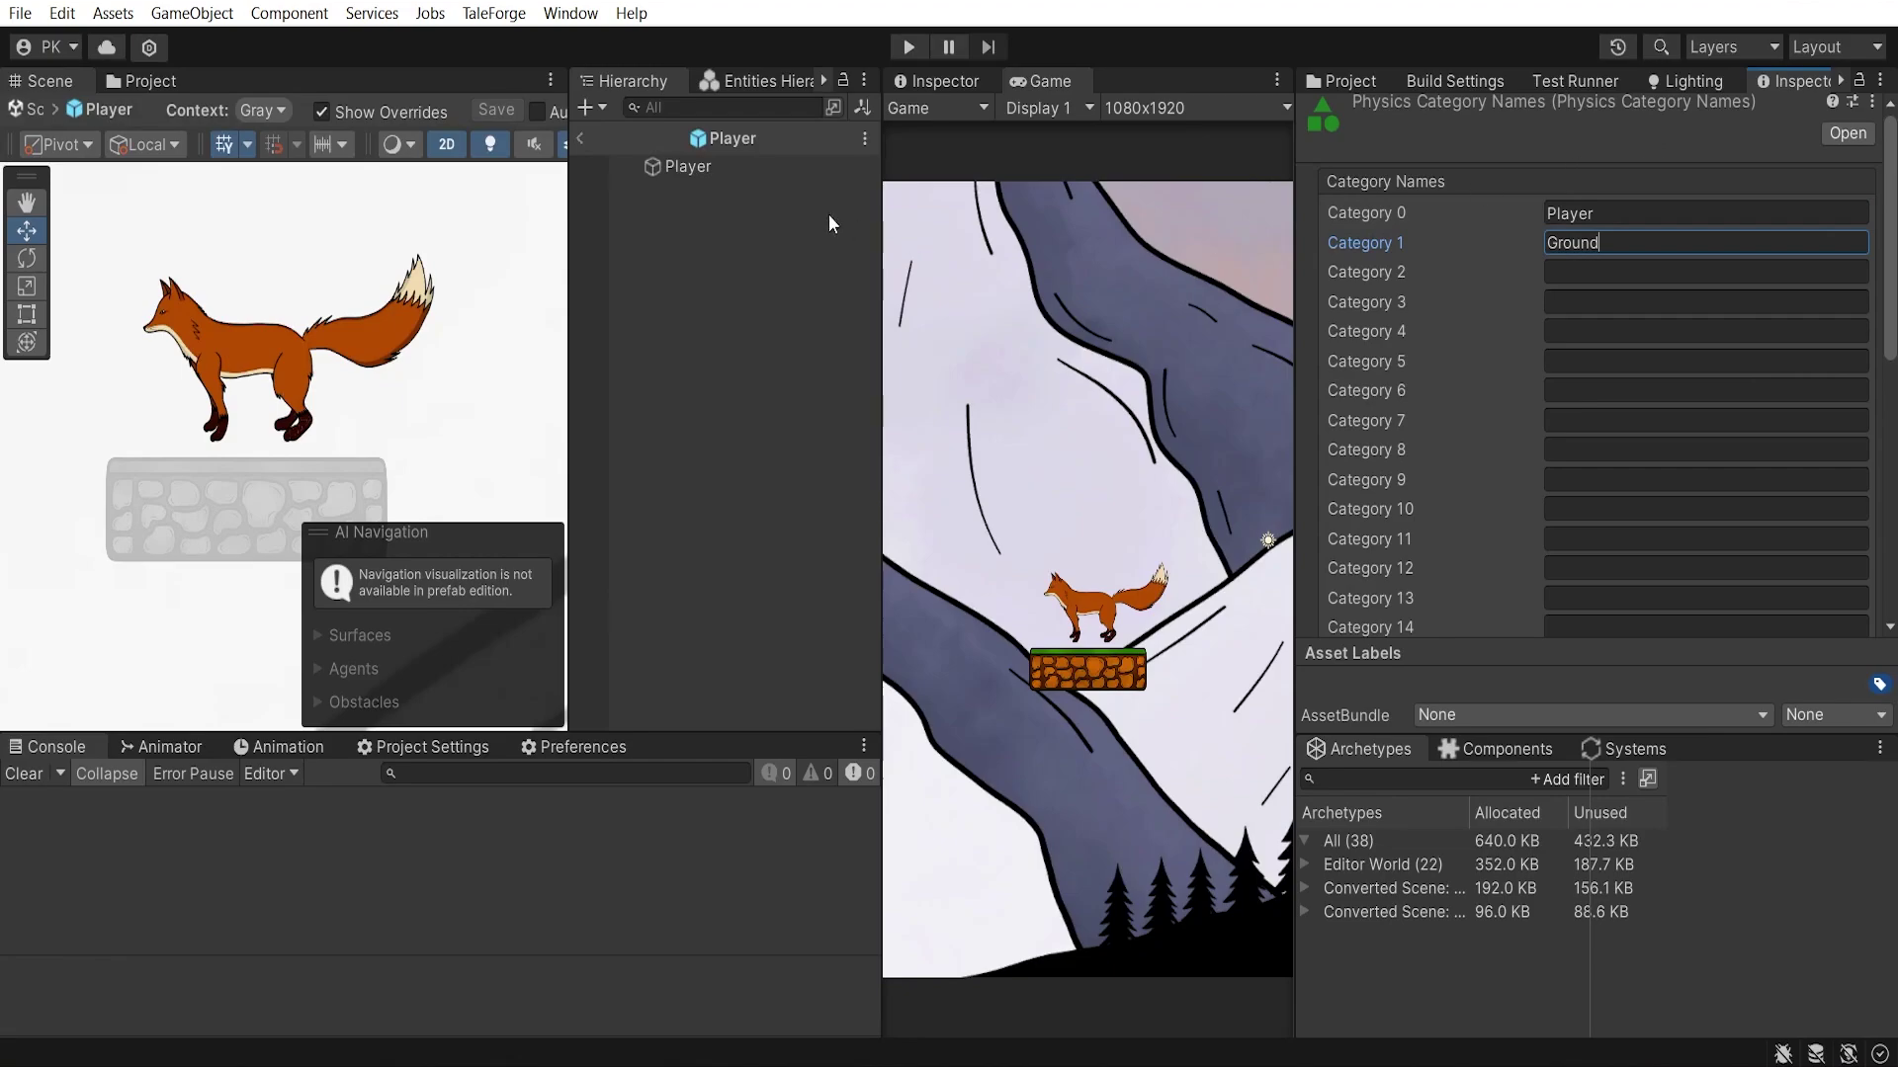
left_click(690, 167)
scroll(1636, 552, "down", 5)
scroll(1636, 553, "down", 5)
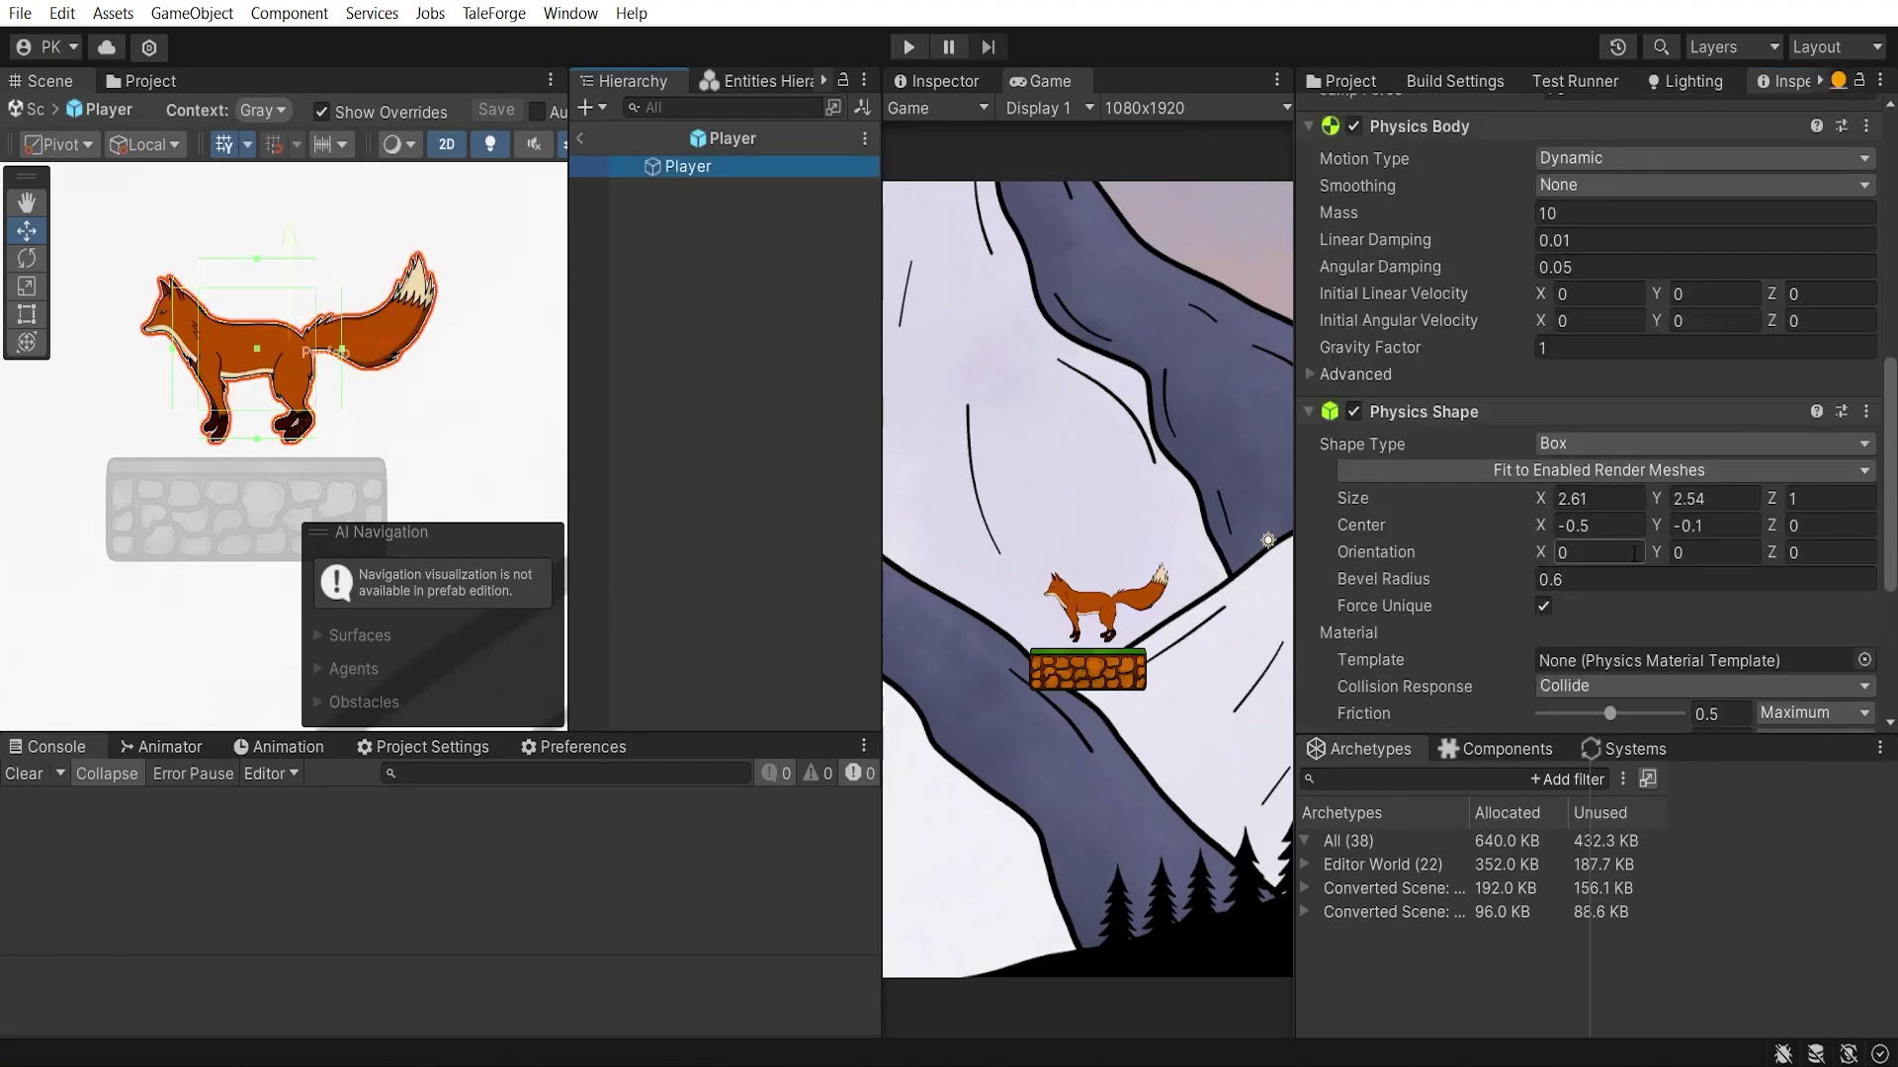
scroll(1636, 553, "down", 3)
scroll(1616, 591, "down", 1)
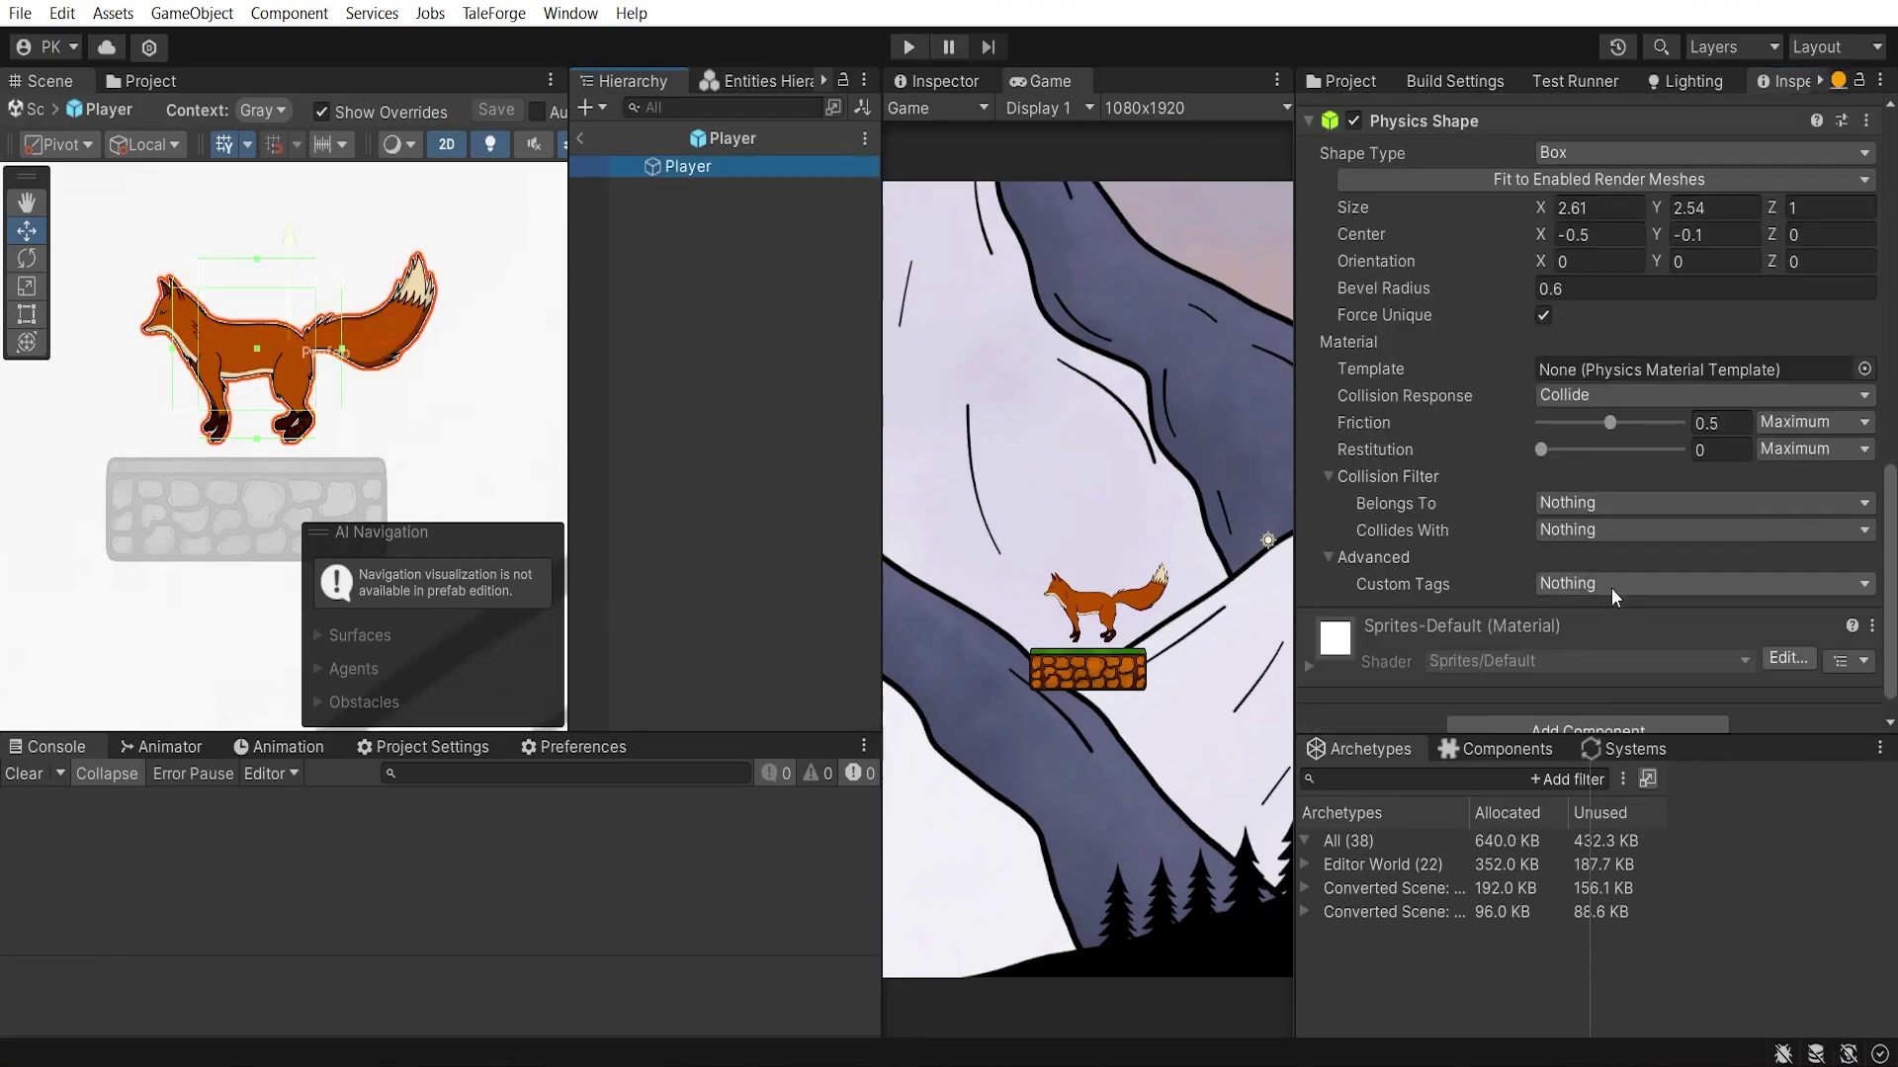
Make the Player belong to Player and collide with Ground, then exit and select Ground
left_click(1594, 506)
left_click(1623, 140)
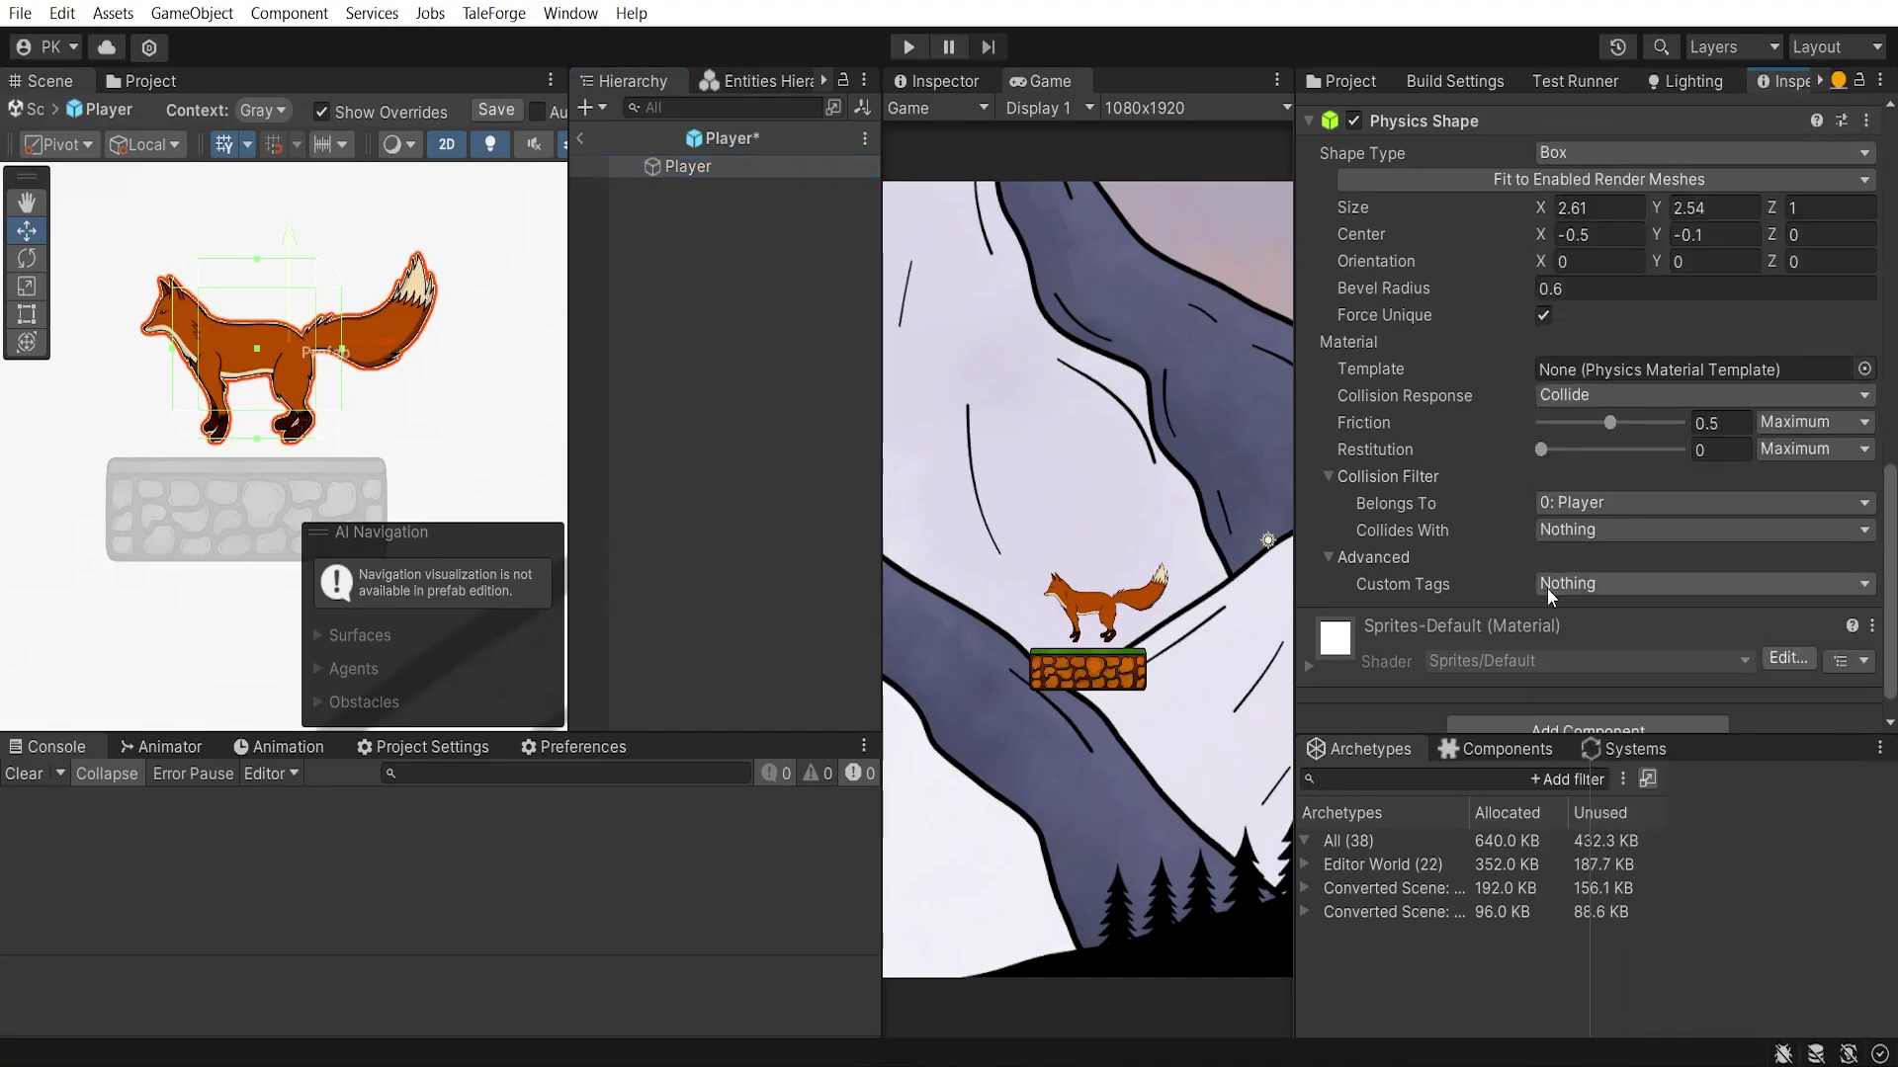
left_click(1575, 531)
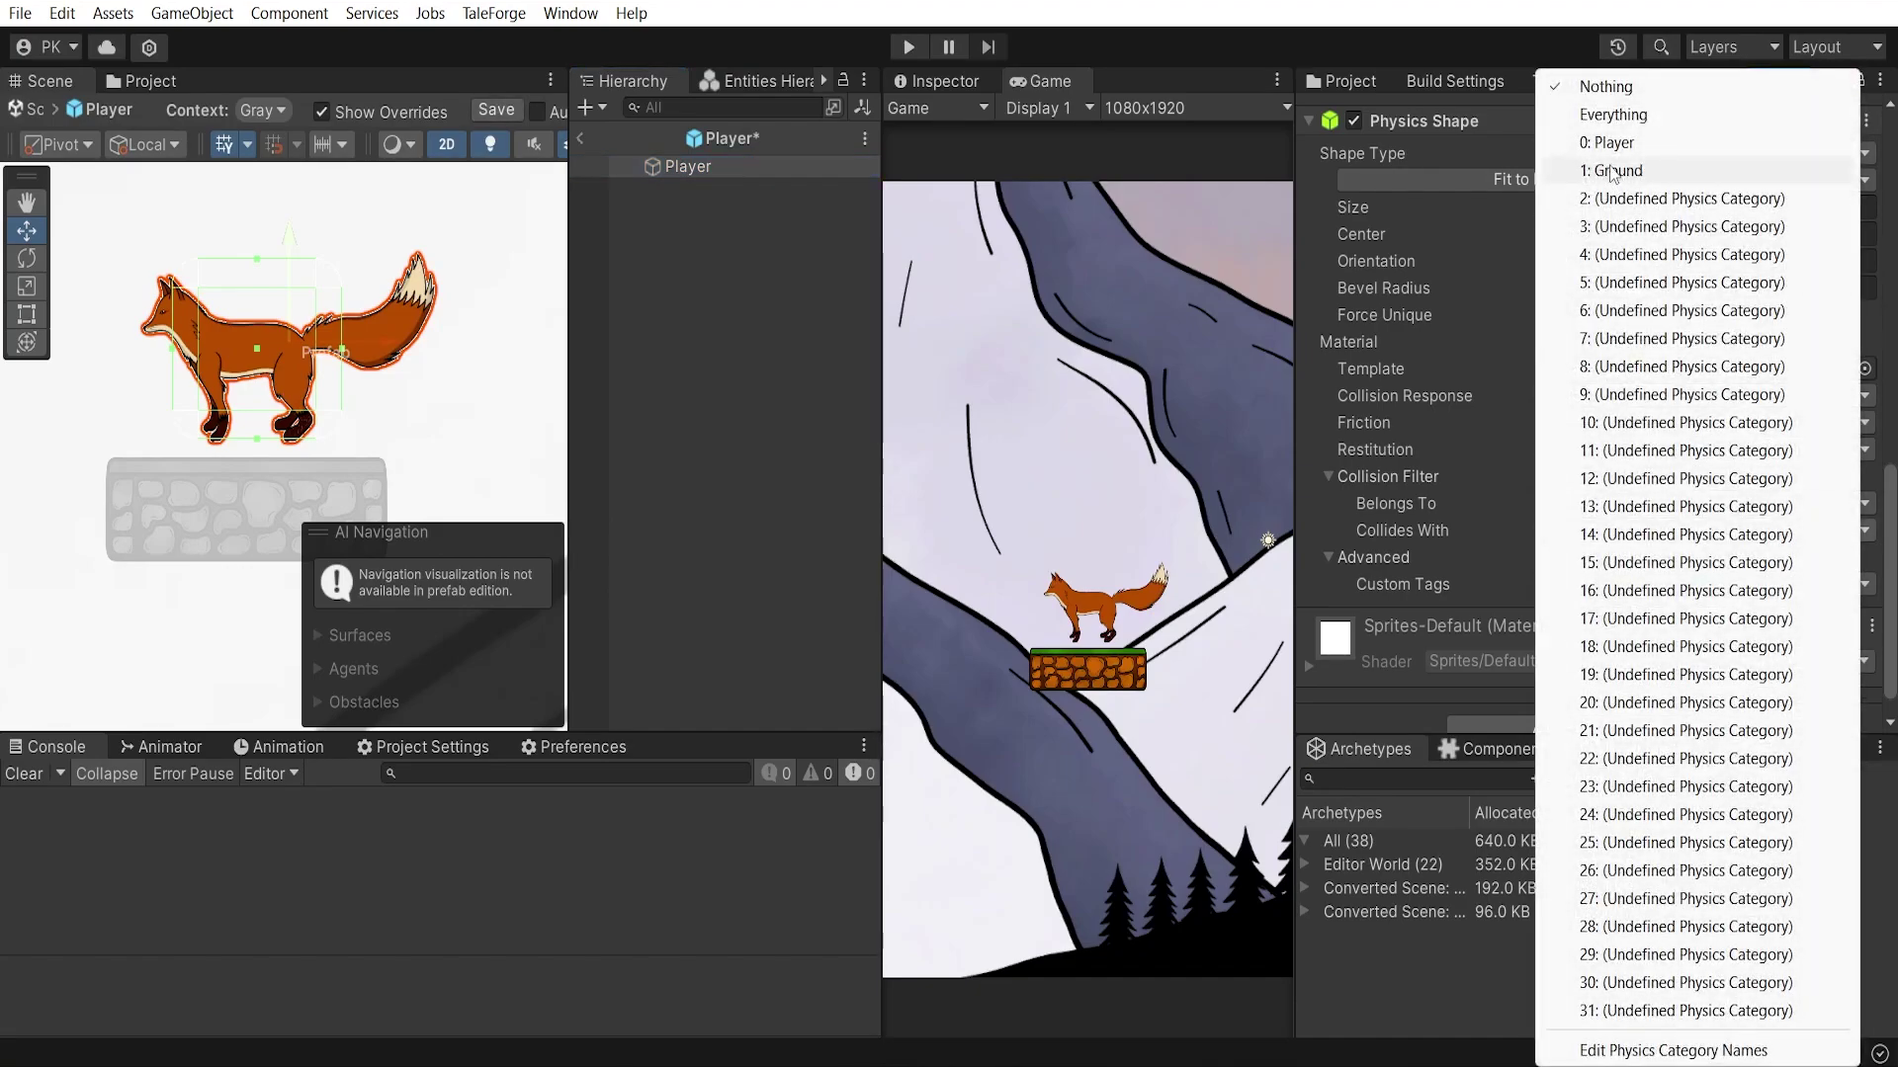
left_click(1615, 173)
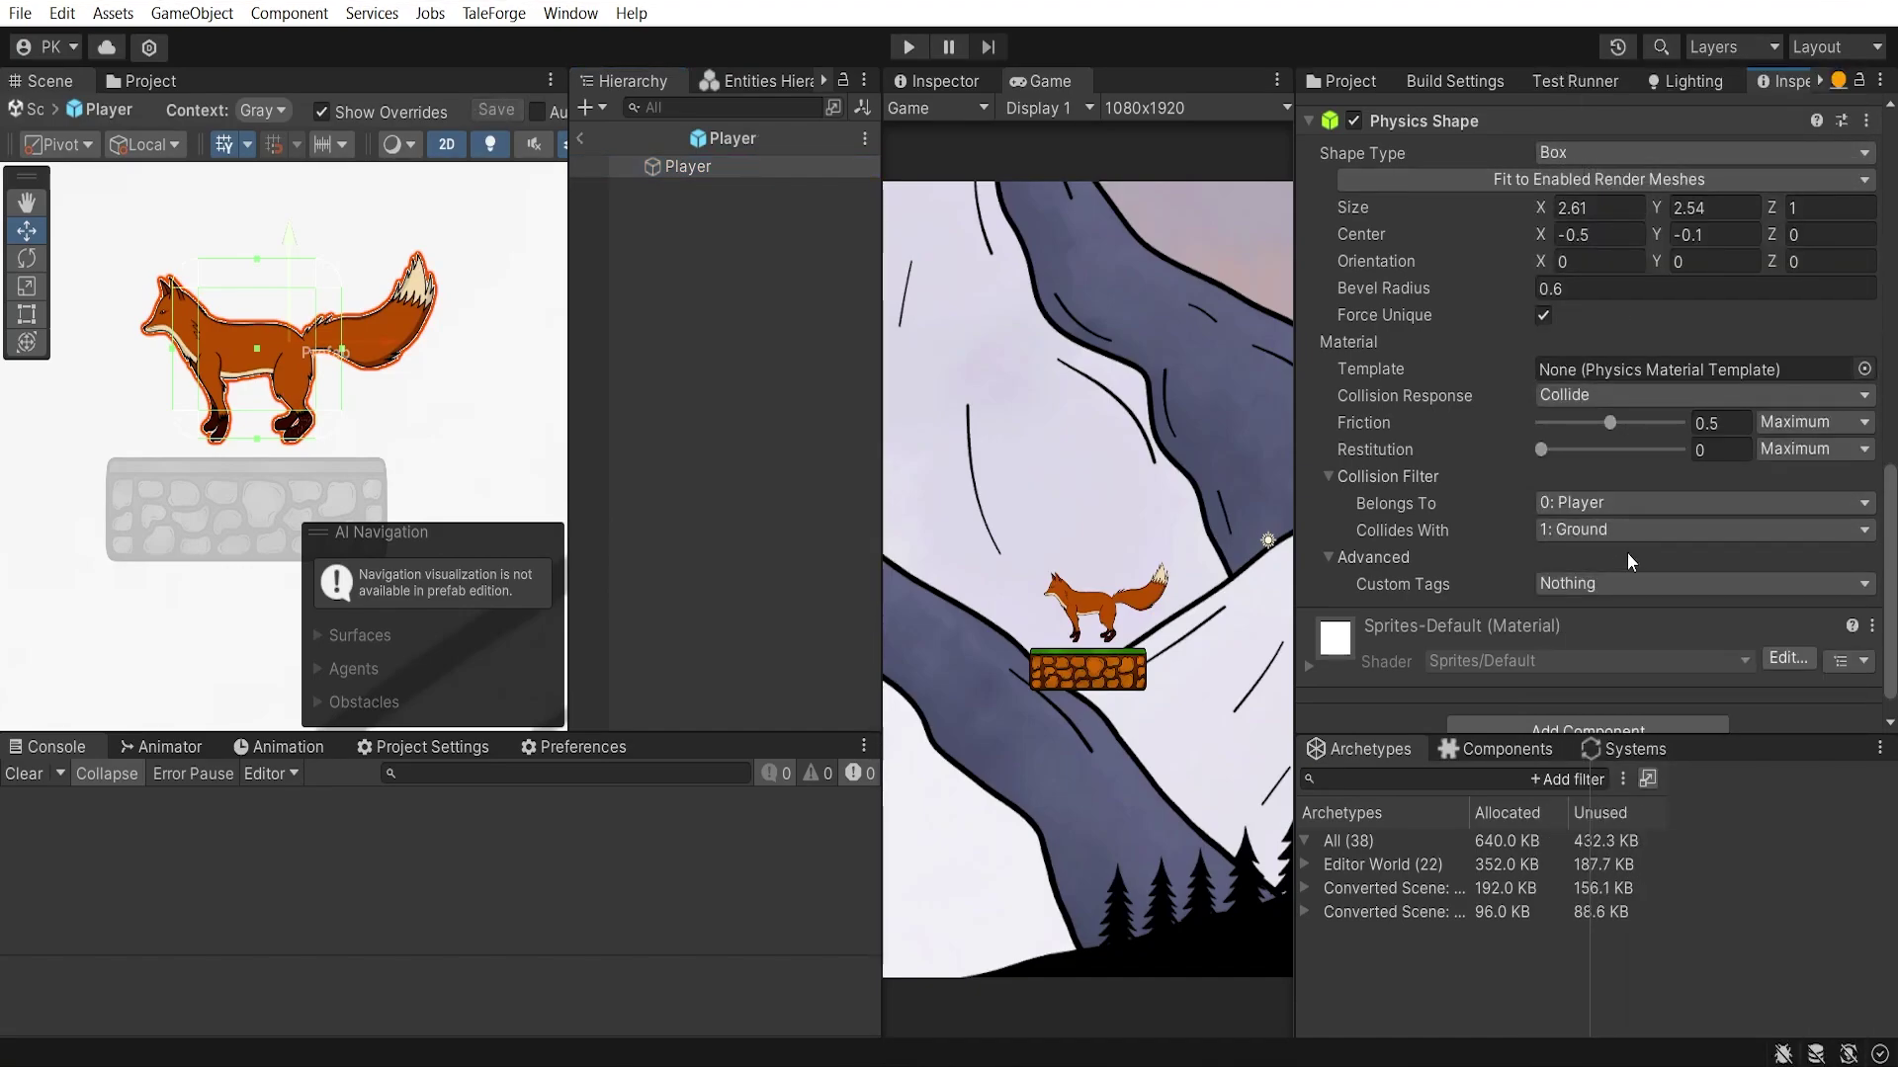
left_click(580, 139)
left_click(733, 266)
Open the Ground prefab and add a Physics Body with Static motion type
left_click(866, 266)
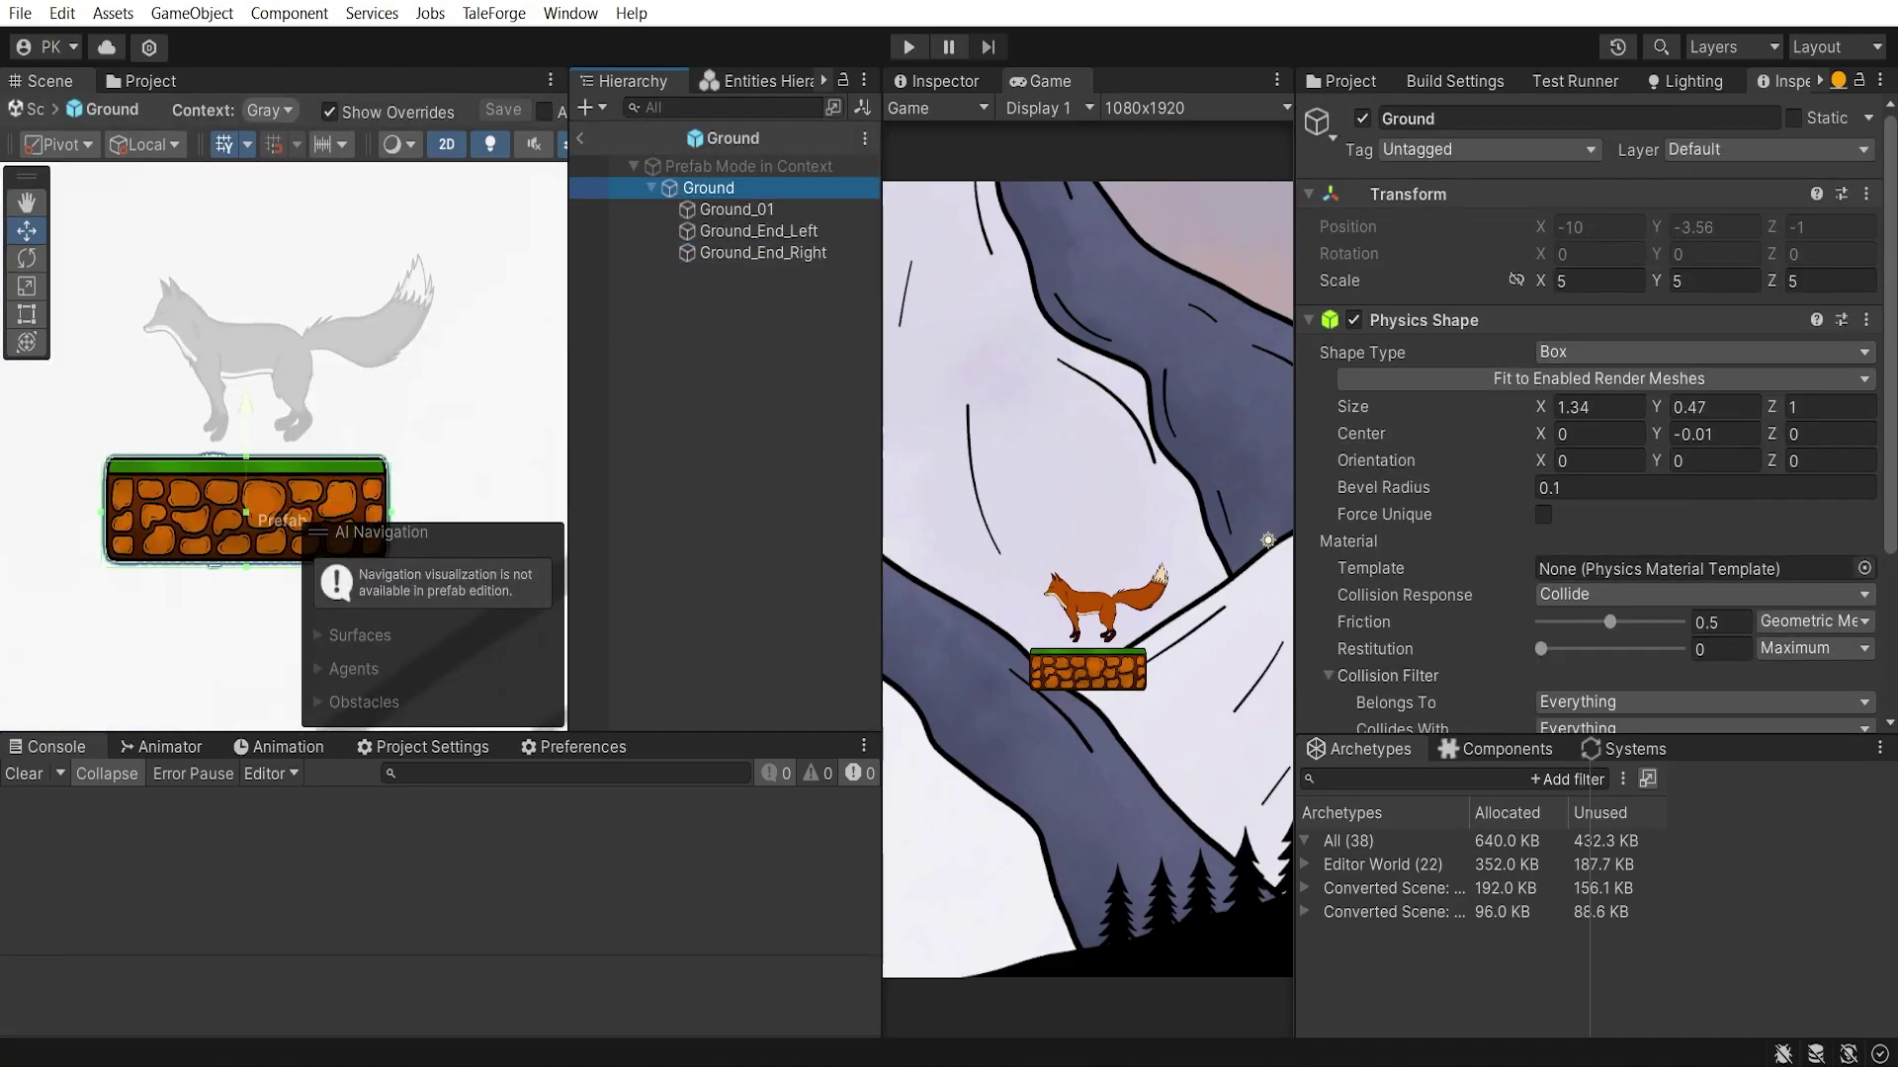
scroll(1464, 432, "down", 3)
left_click(1550, 698)
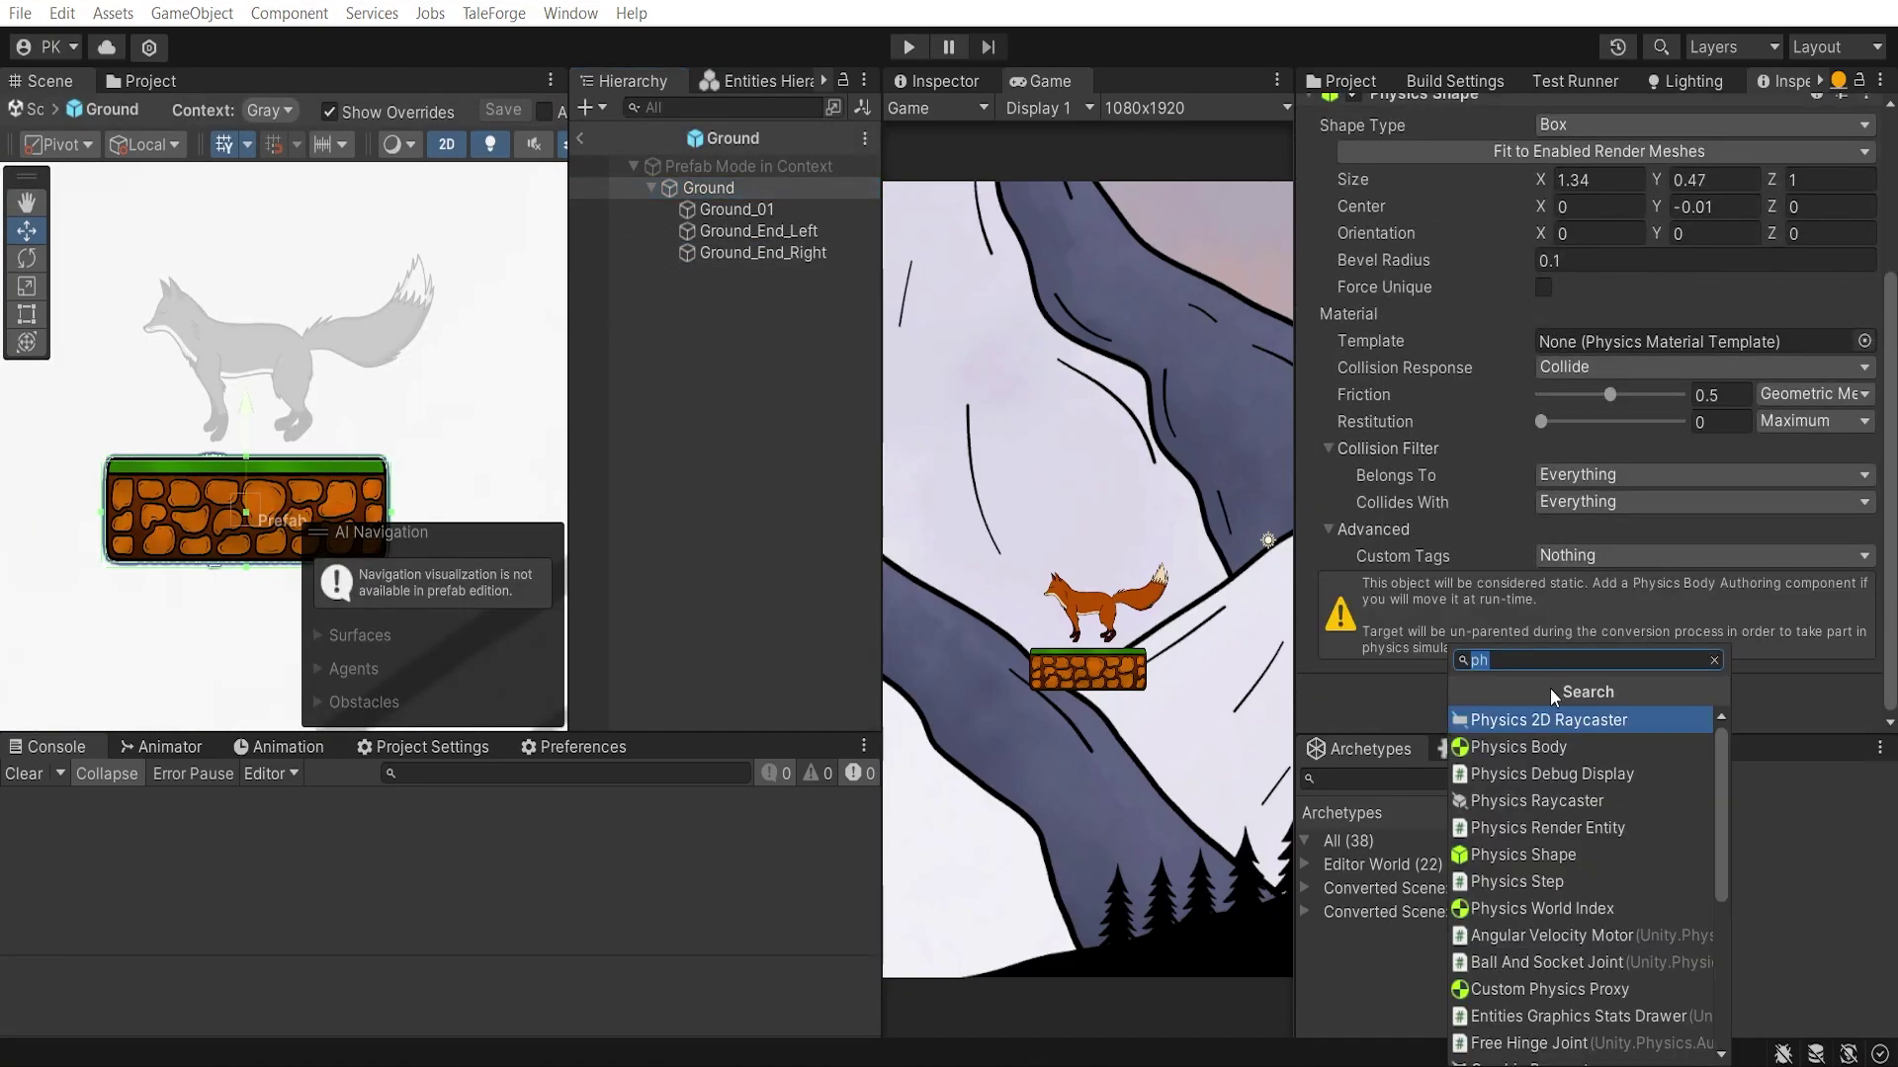
left_click(1557, 742)
scroll(1571, 520, "down", 4)
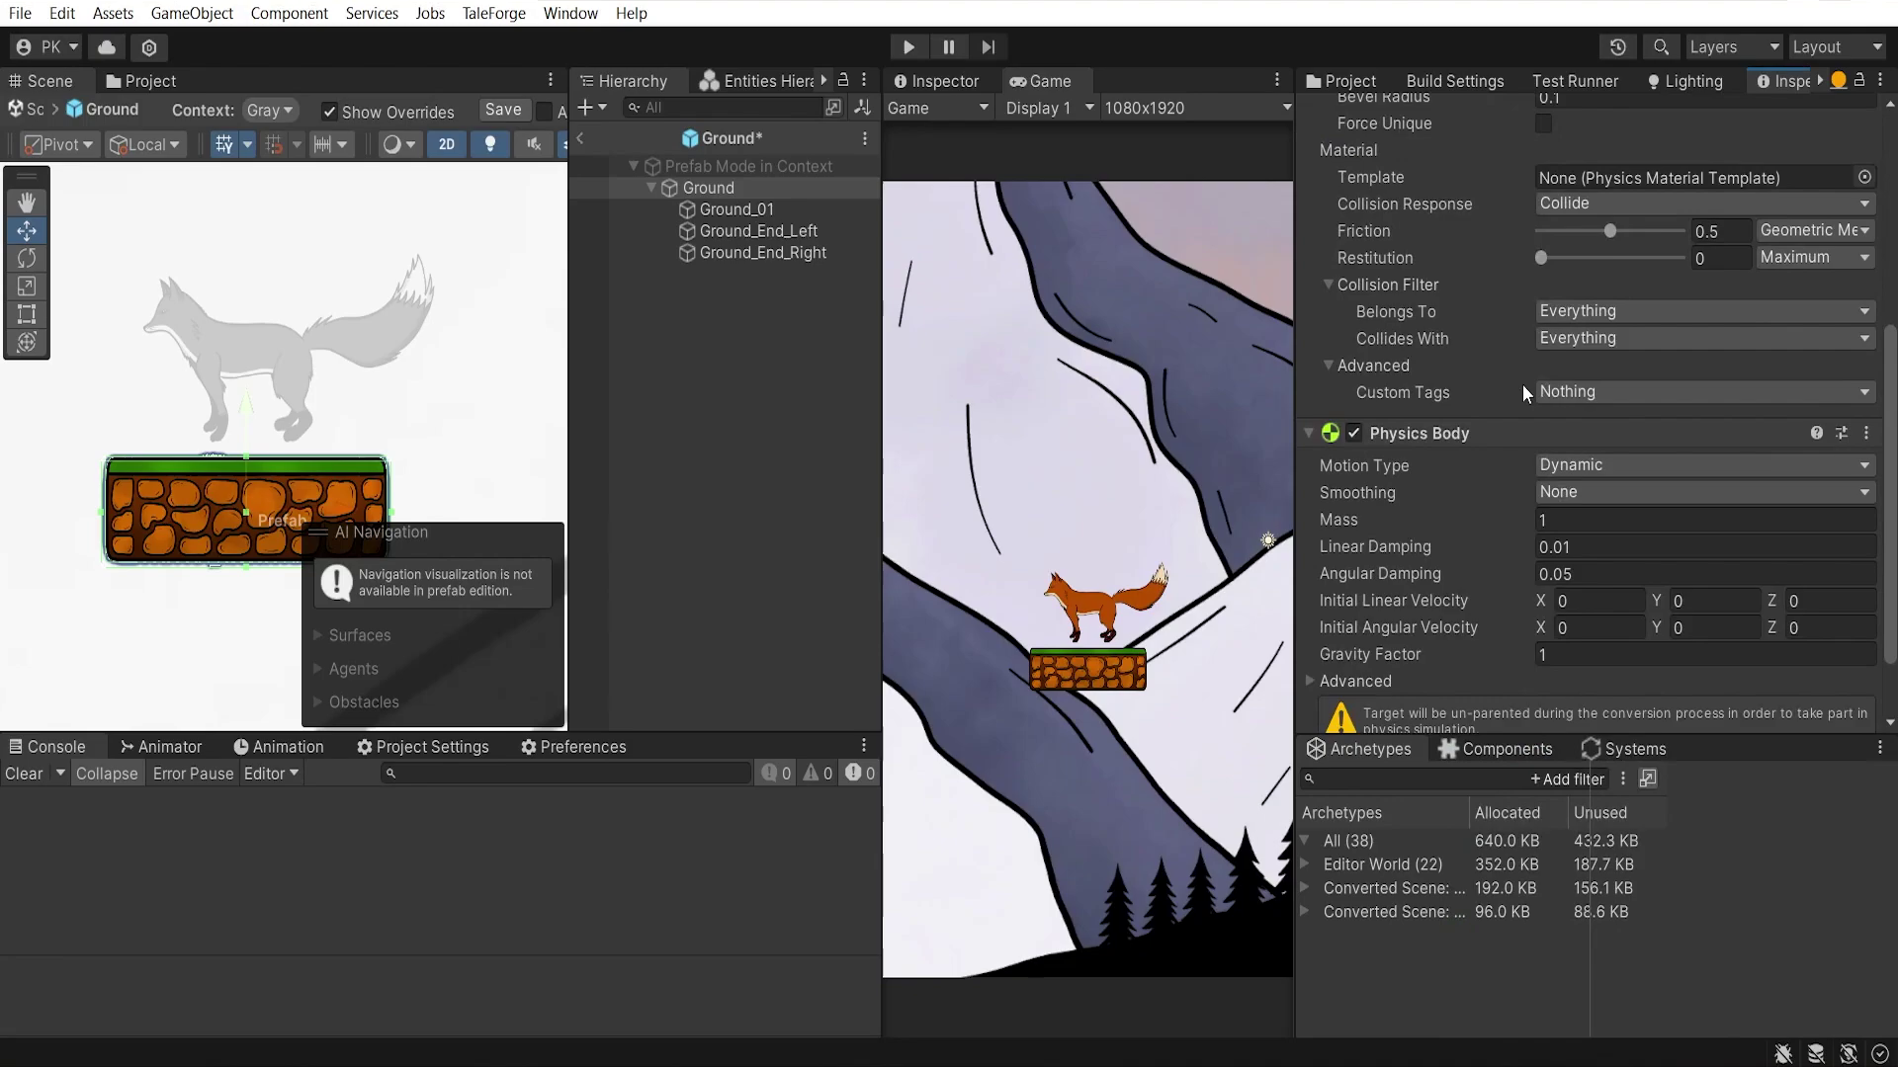
left_click(1609, 379)
left_click(1598, 465)
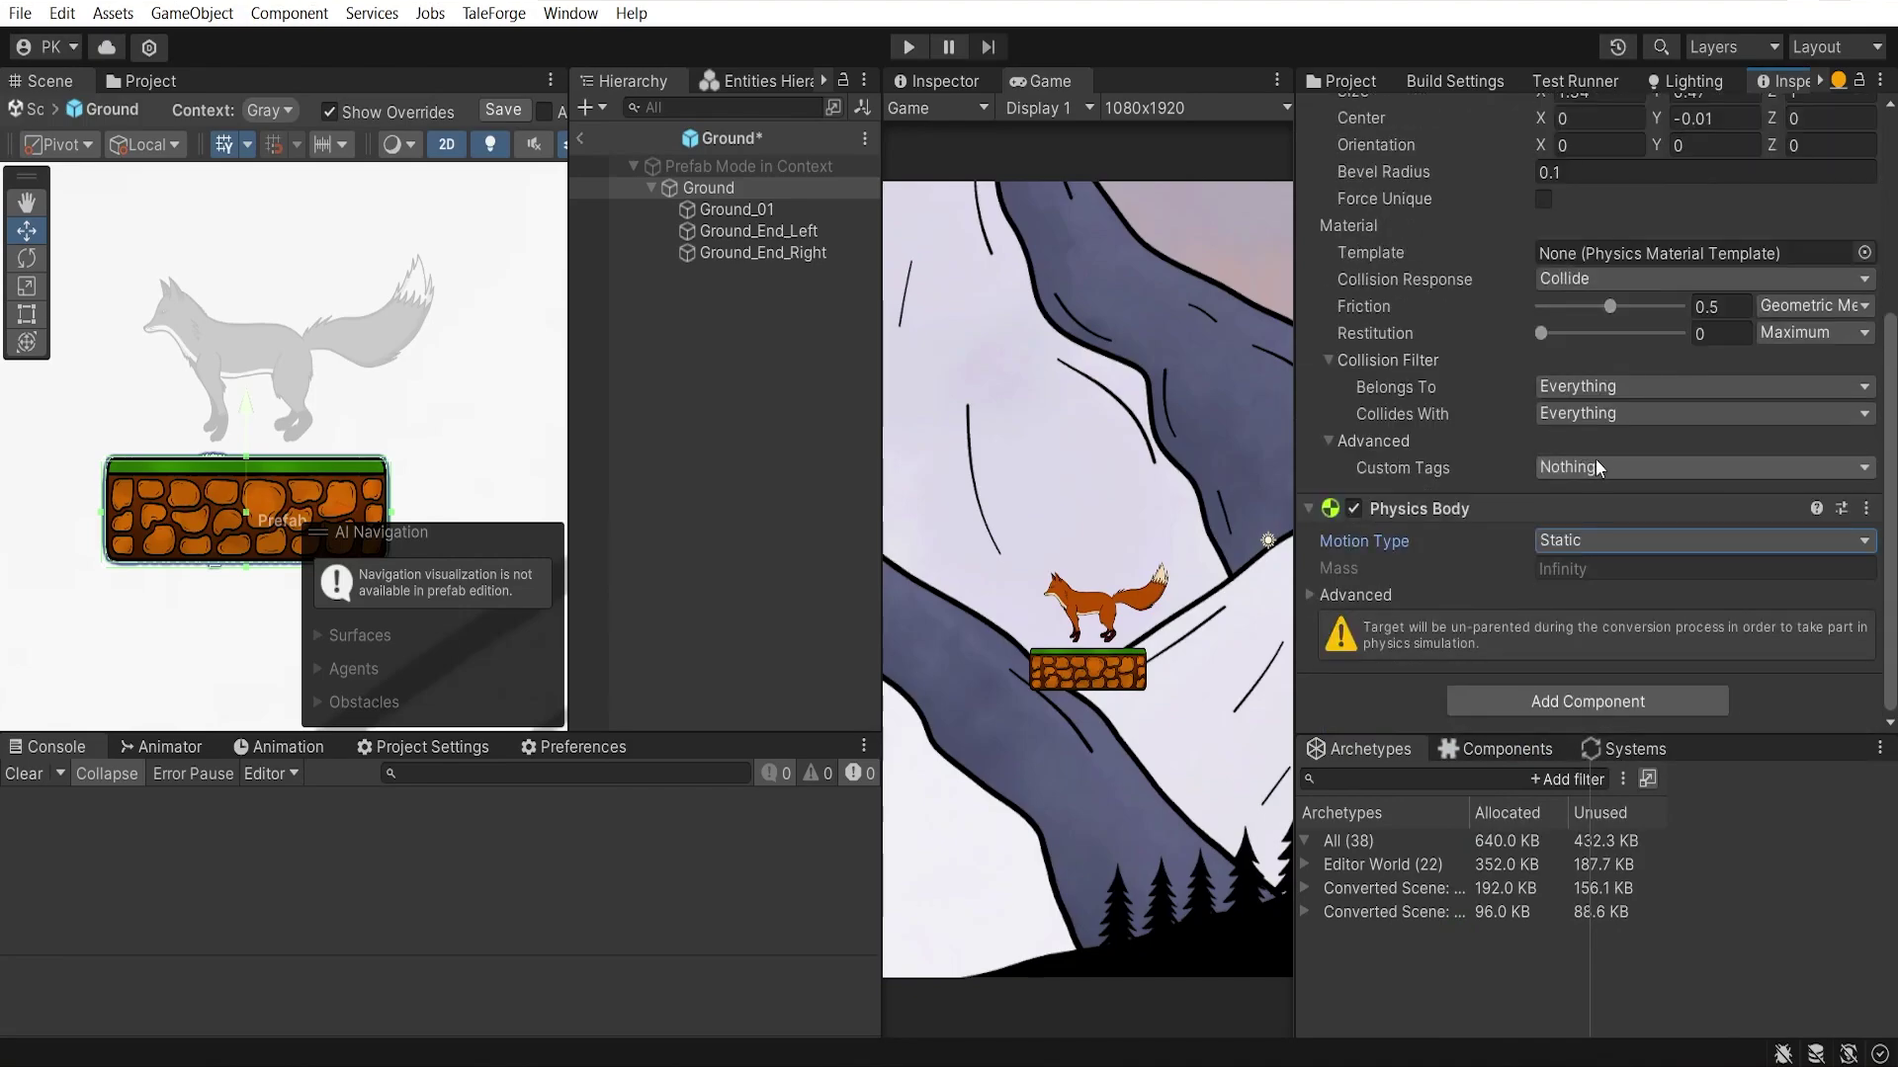
Set Ground's Belongs To to Ground and Collides With to Player
left_click(1589, 391)
left_click(1605, 86)
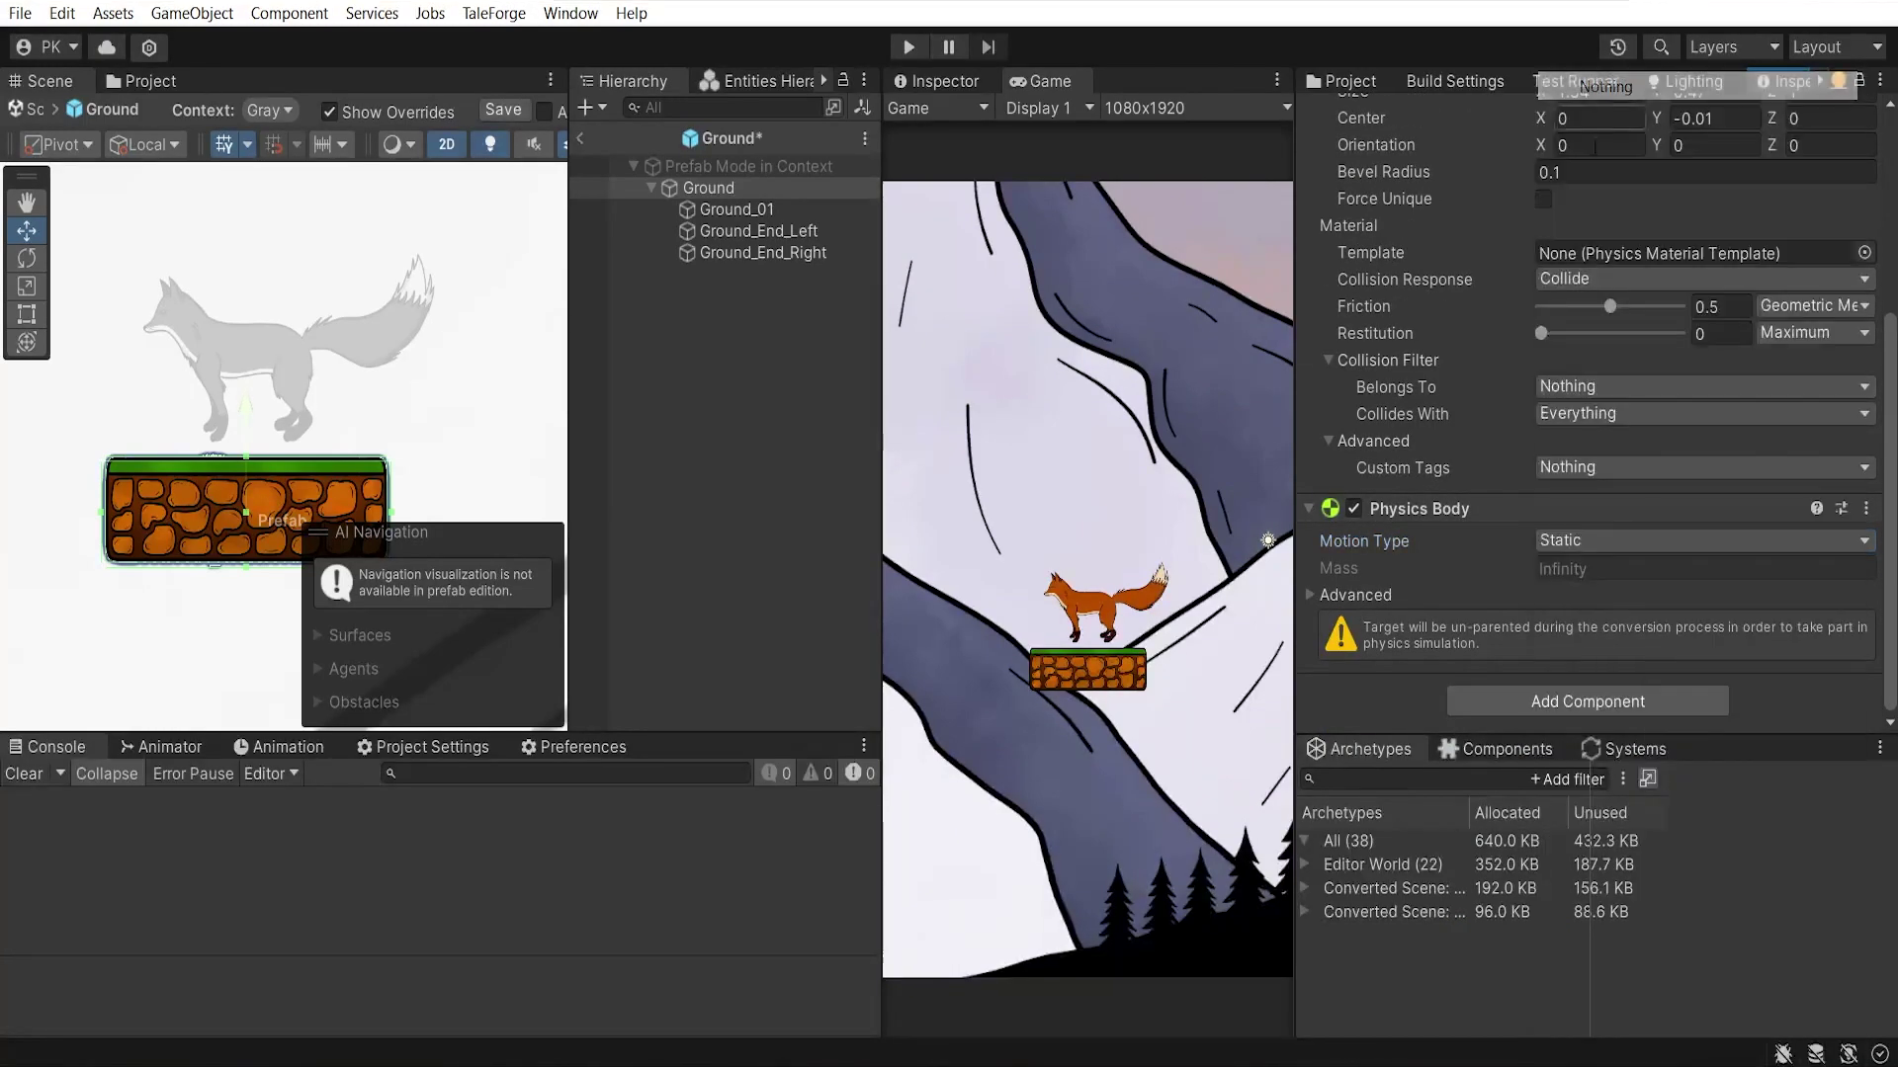
left_click(1594, 414)
left_click(1606, 86)
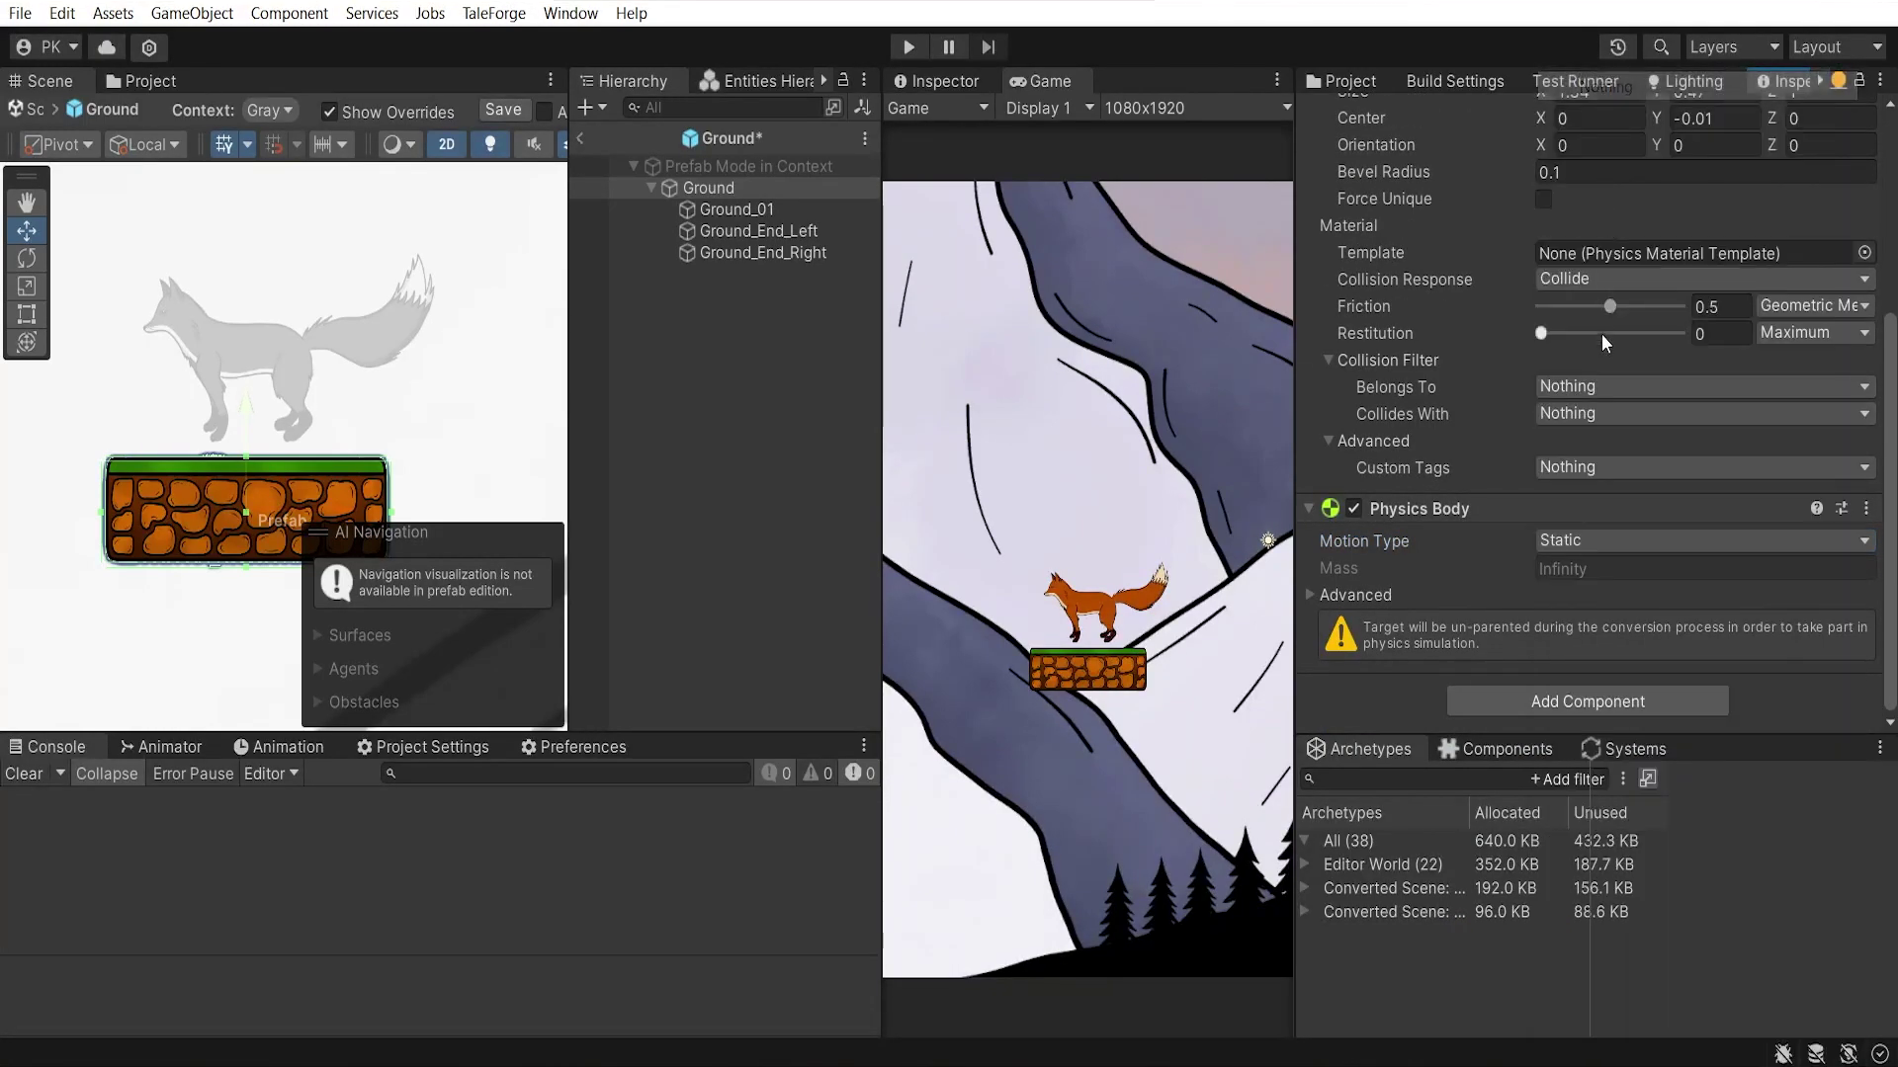
left_click(1579, 393)
left_click(1609, 171)
left_click(1605, 414)
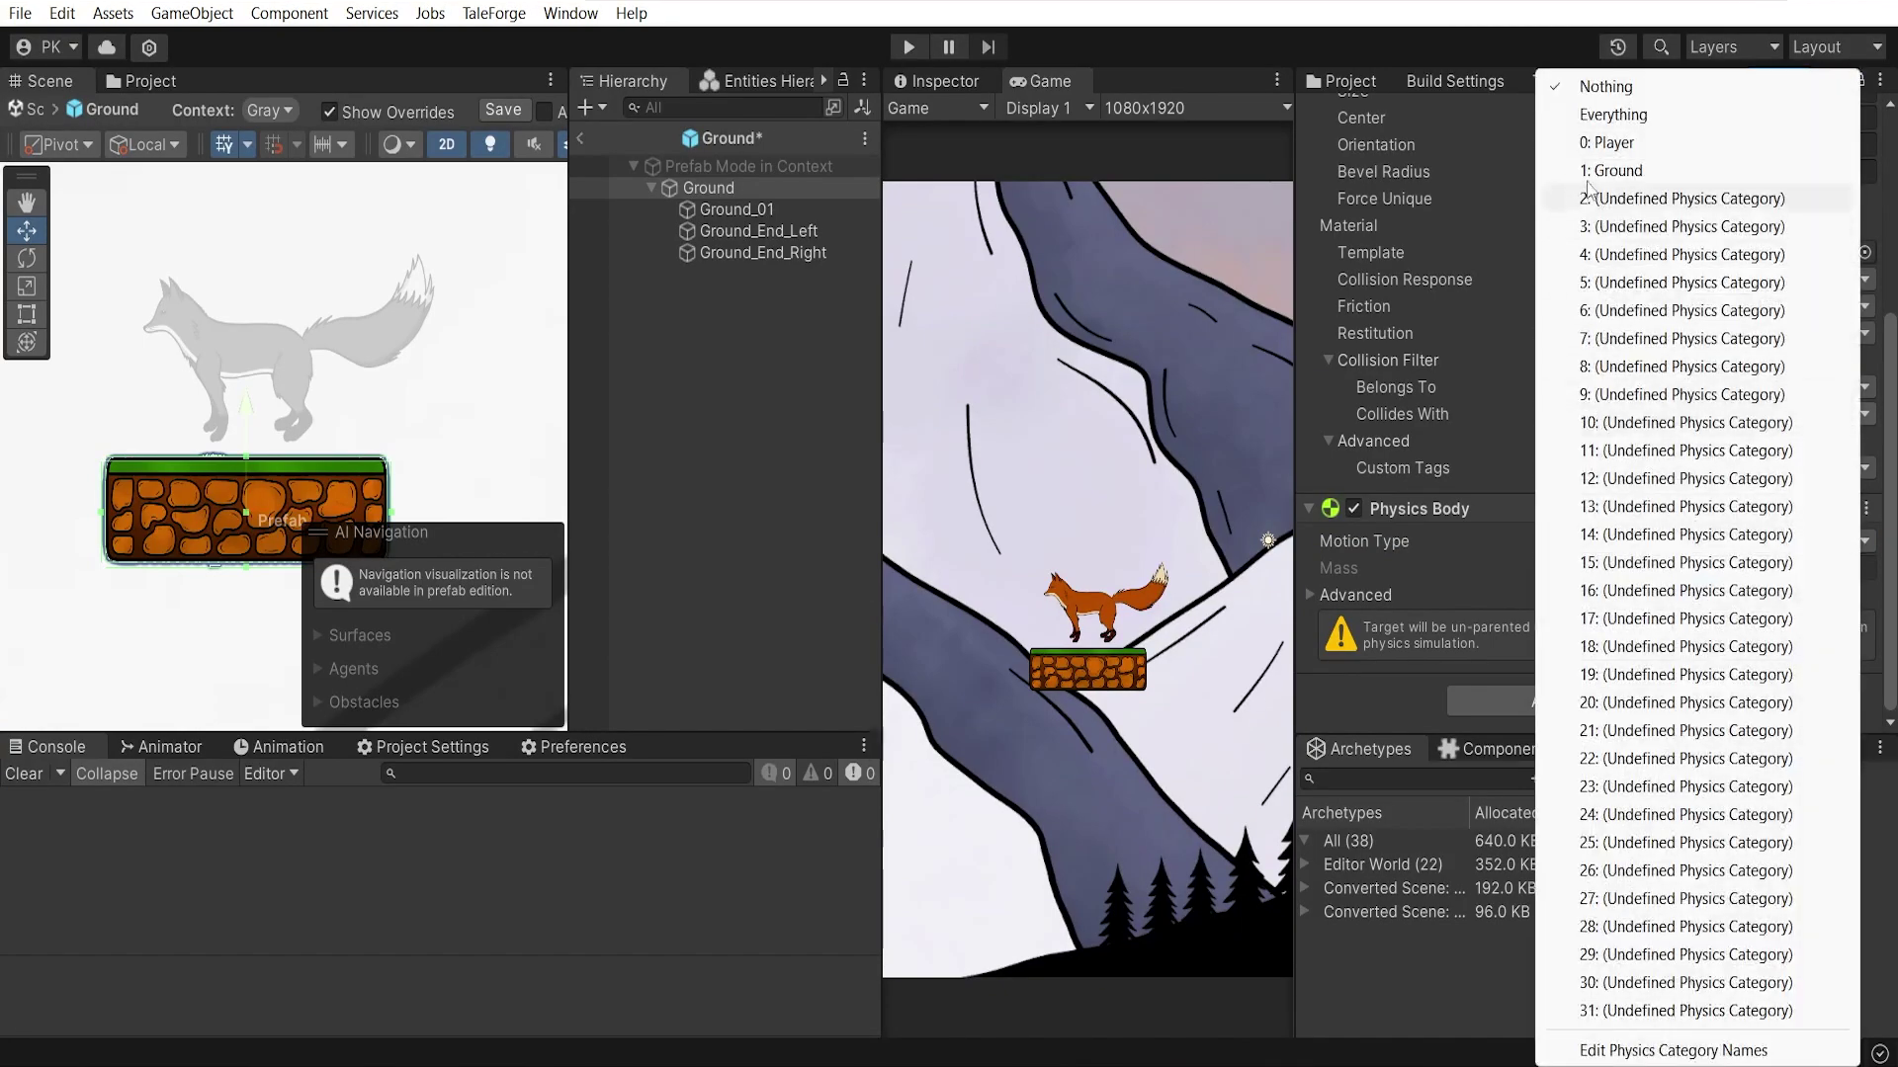
left_click(1616, 142)
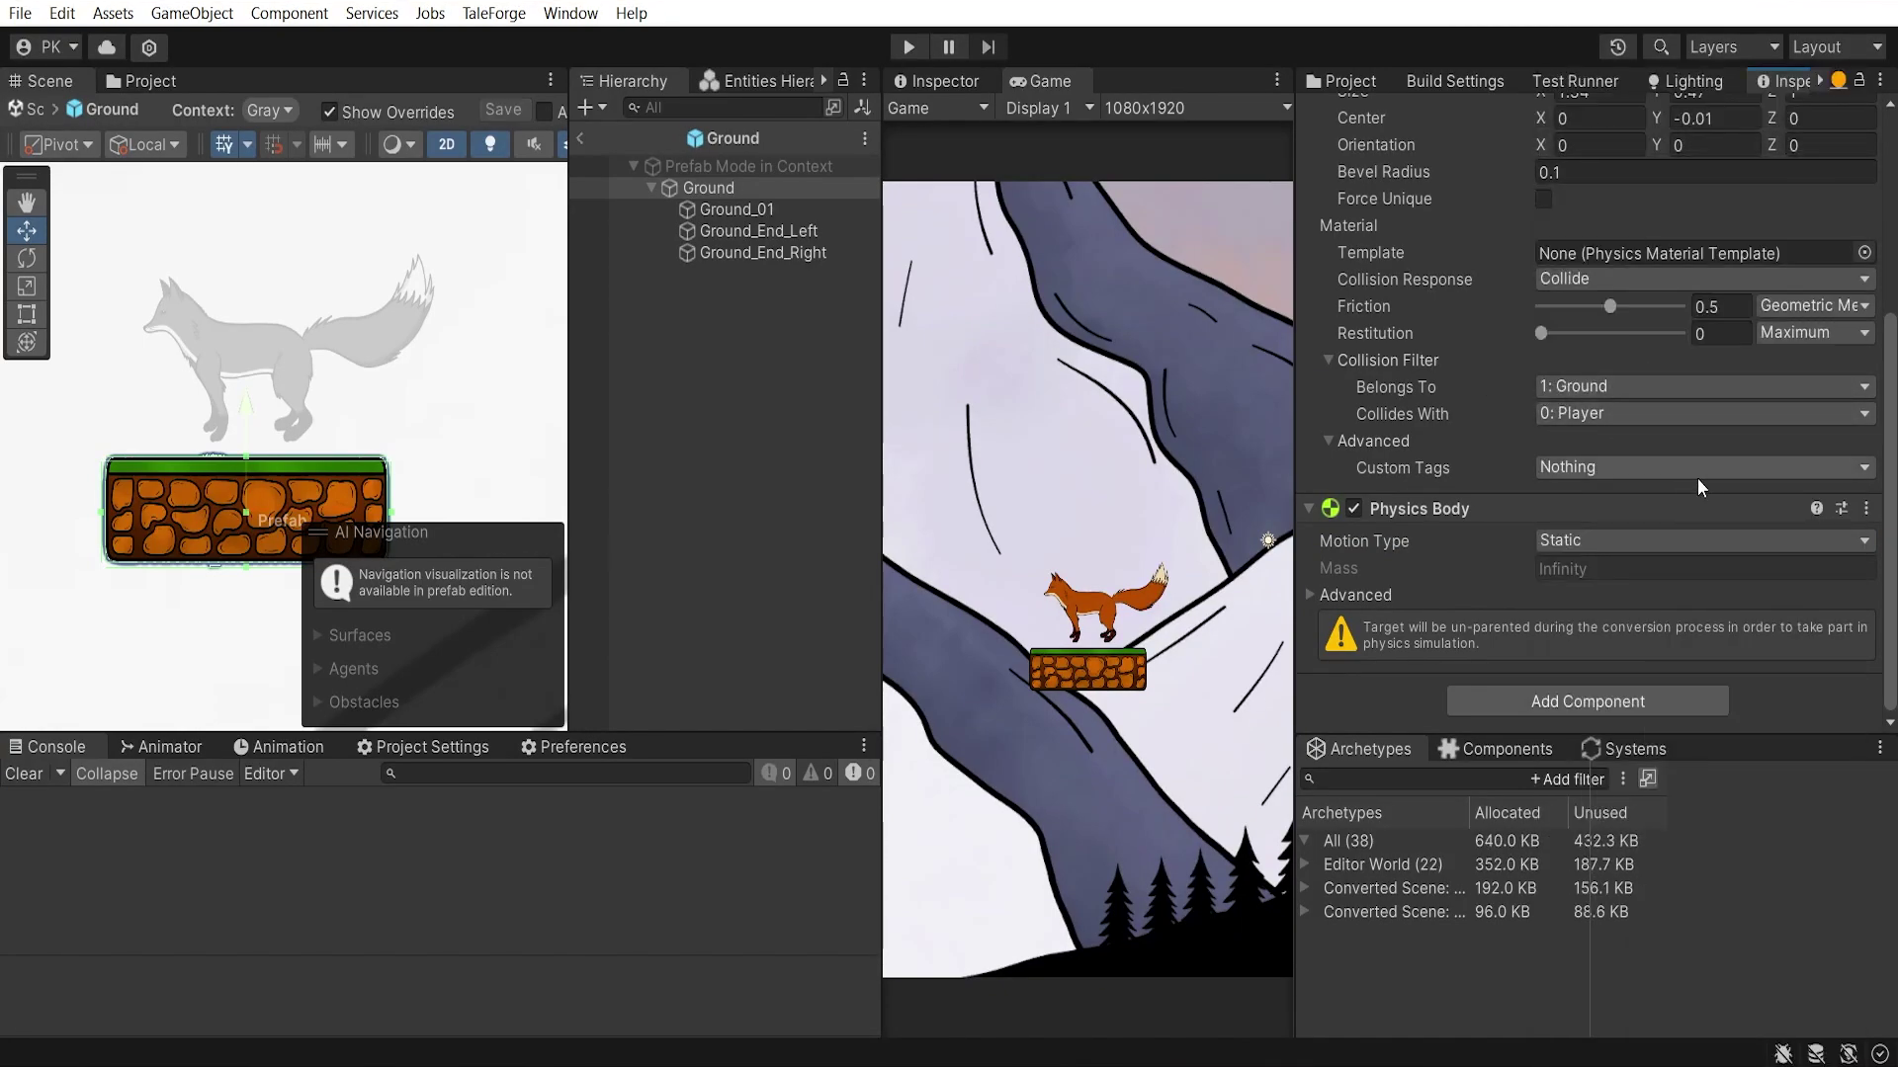
Exit prefab mode and show authoring data in the inspector for Ground (1)
left_click(581, 138)
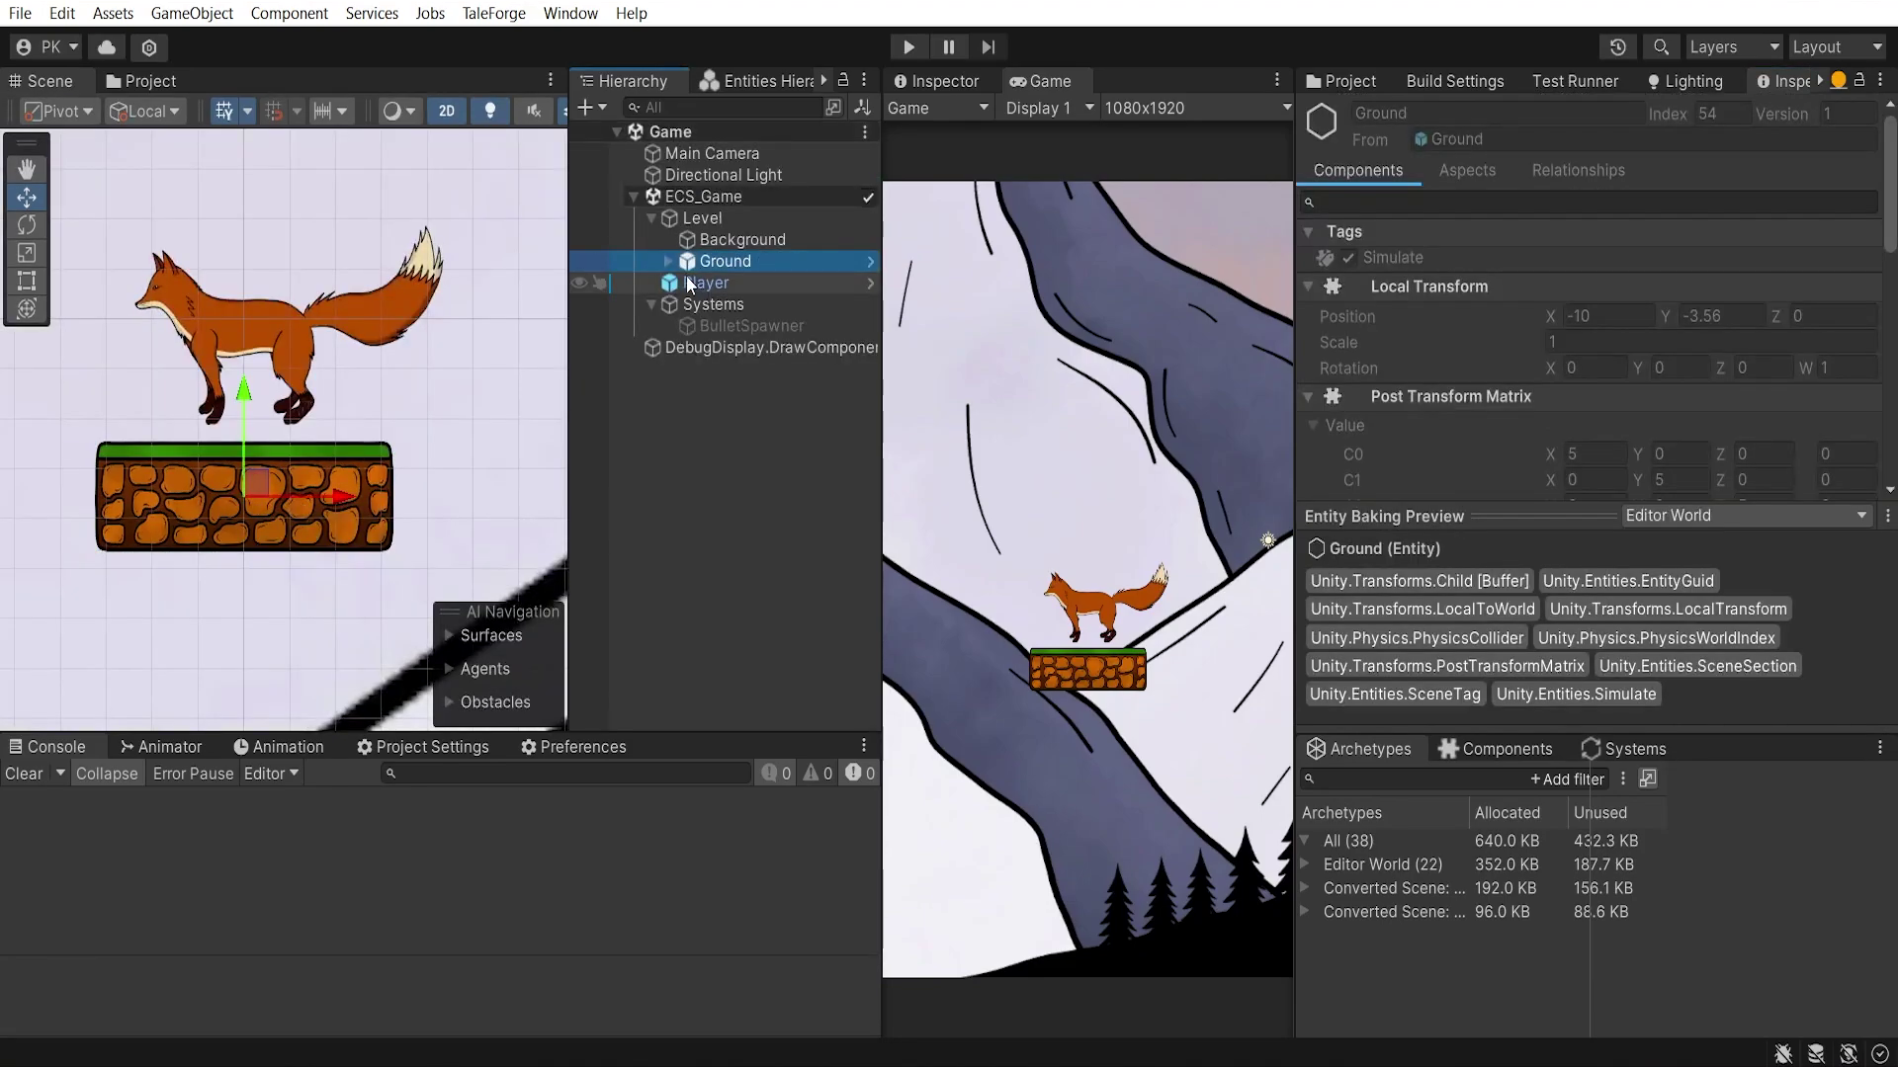
left_click(944, 81)
left_click(1050, 81)
left_click(1838, 80)
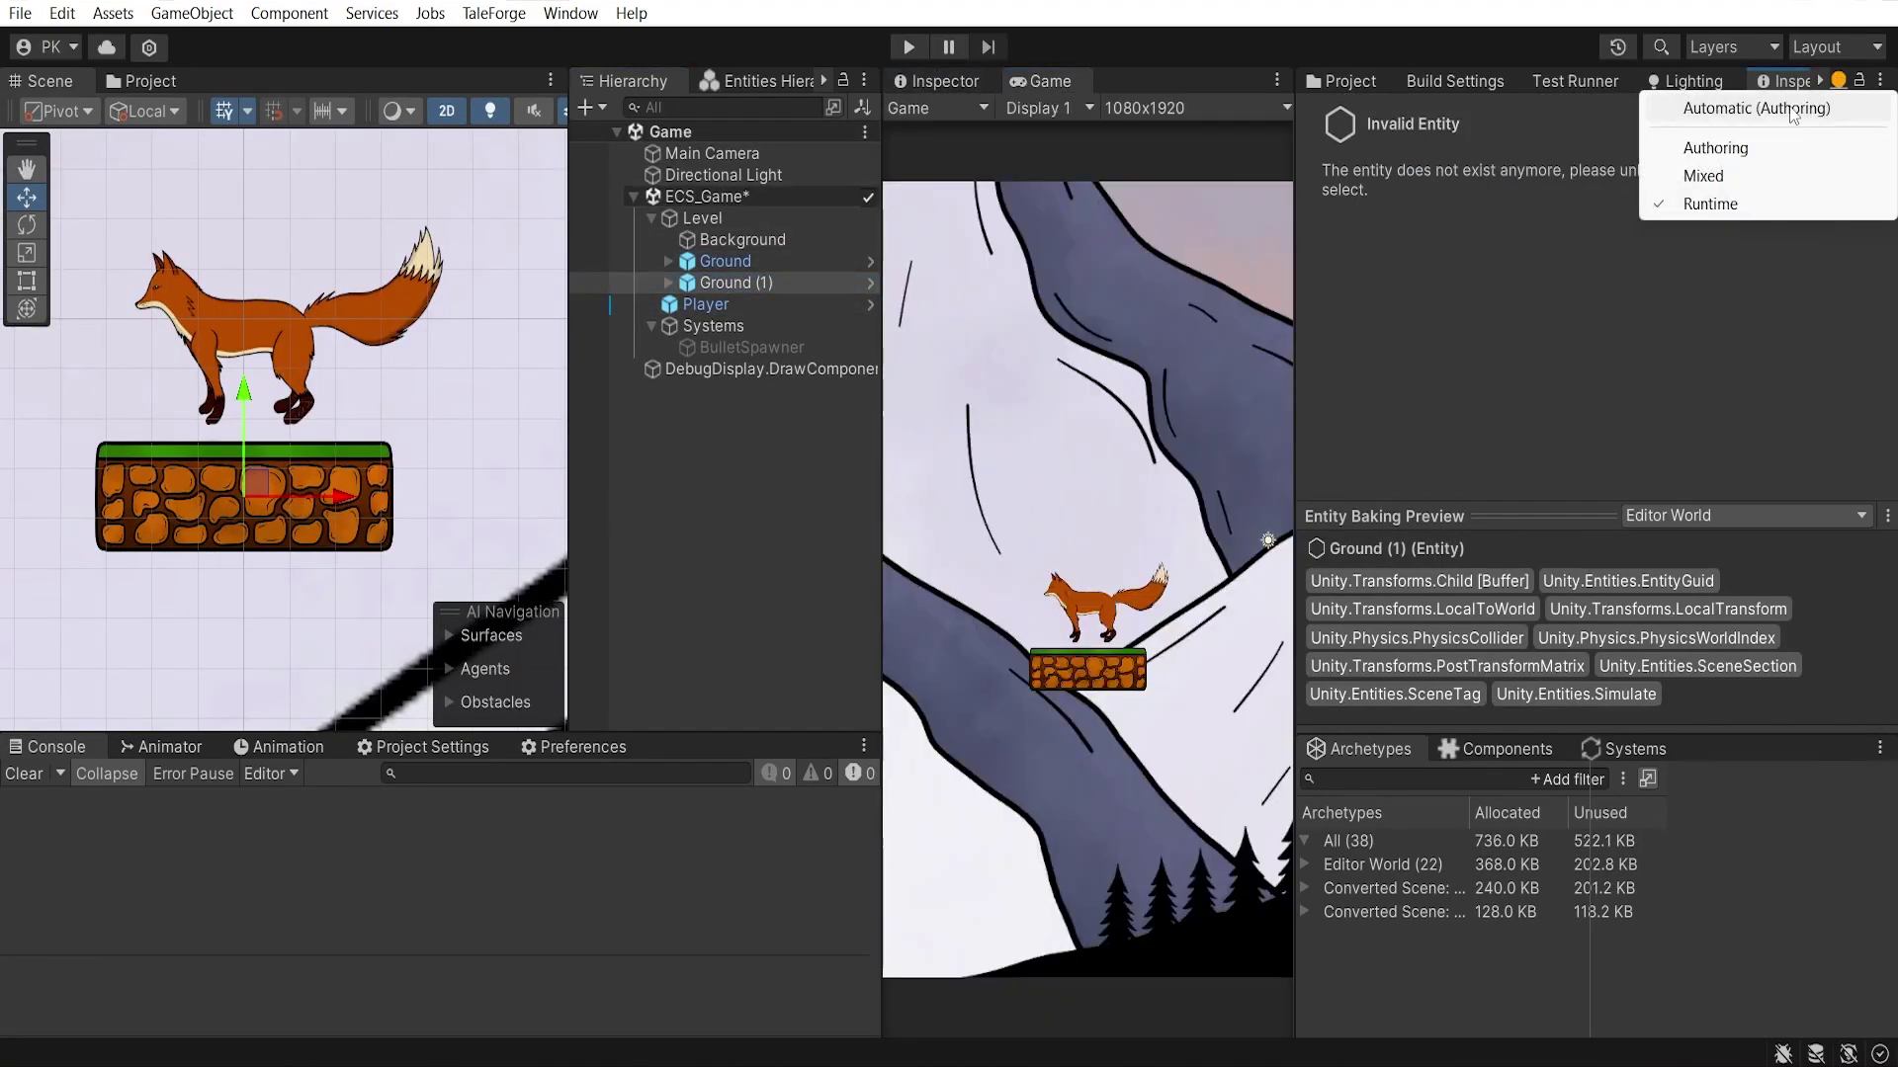
left_click(1735, 139)
scroll(523, 447, "down", 3)
Space the two Ground platforms apart, reposition the Player, and save the scene
left_click_drag(297, 406, 395, 451)
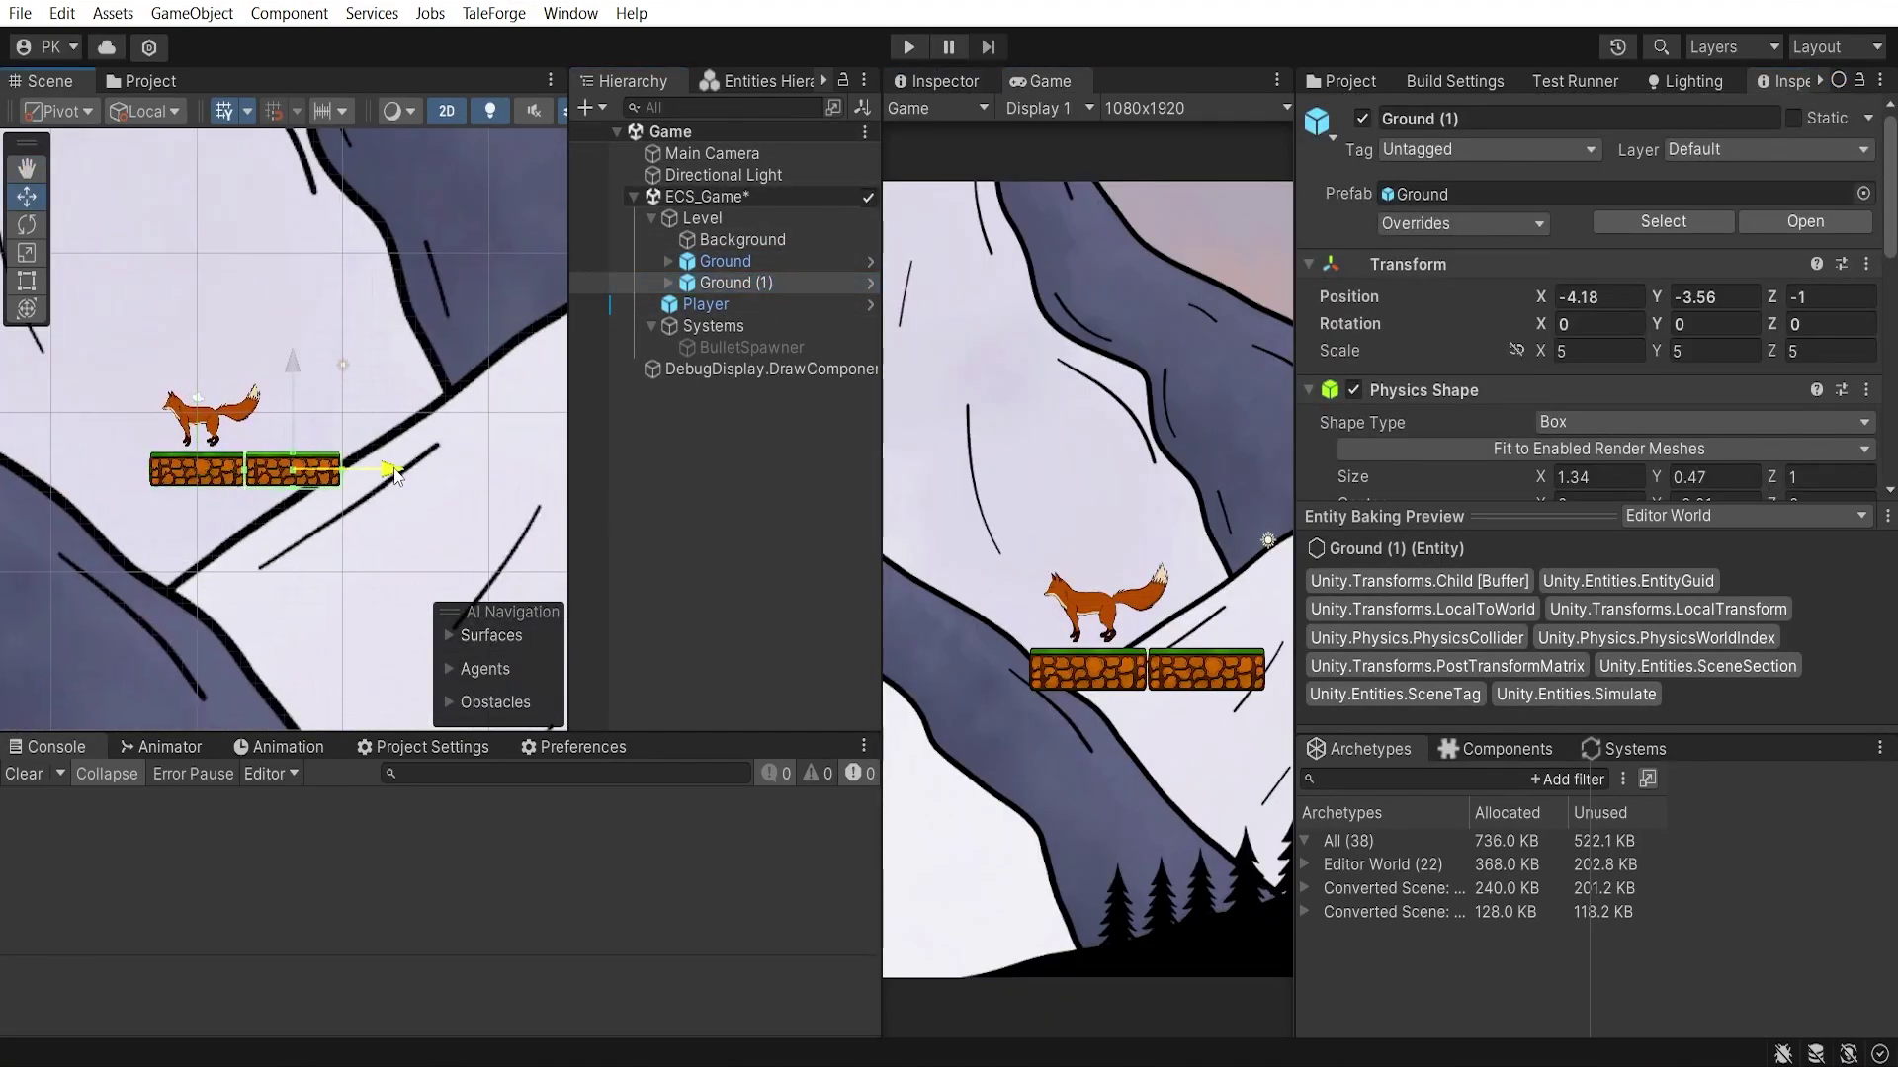
left_click(208, 471)
left_click_drag(260, 483, 158, 483)
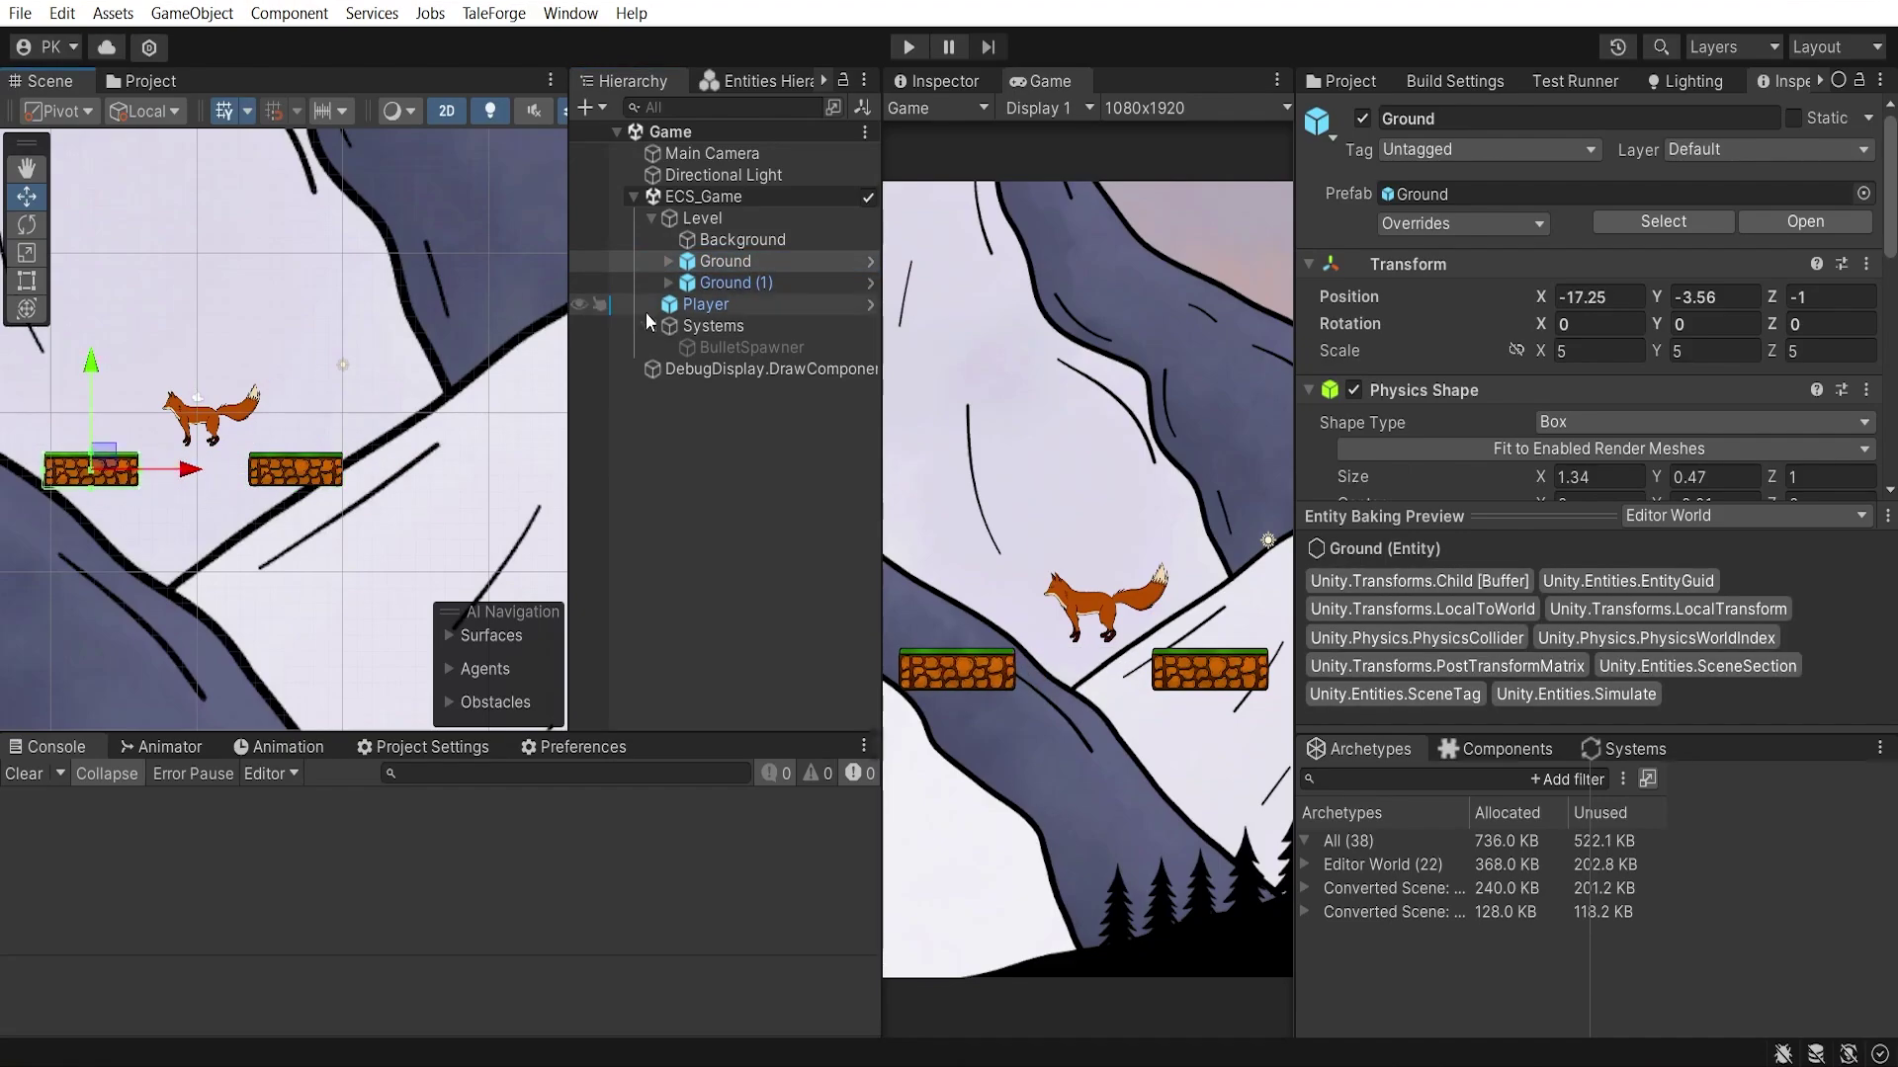
left_click(648, 309)
left_click_drag(275, 421, 186, 442)
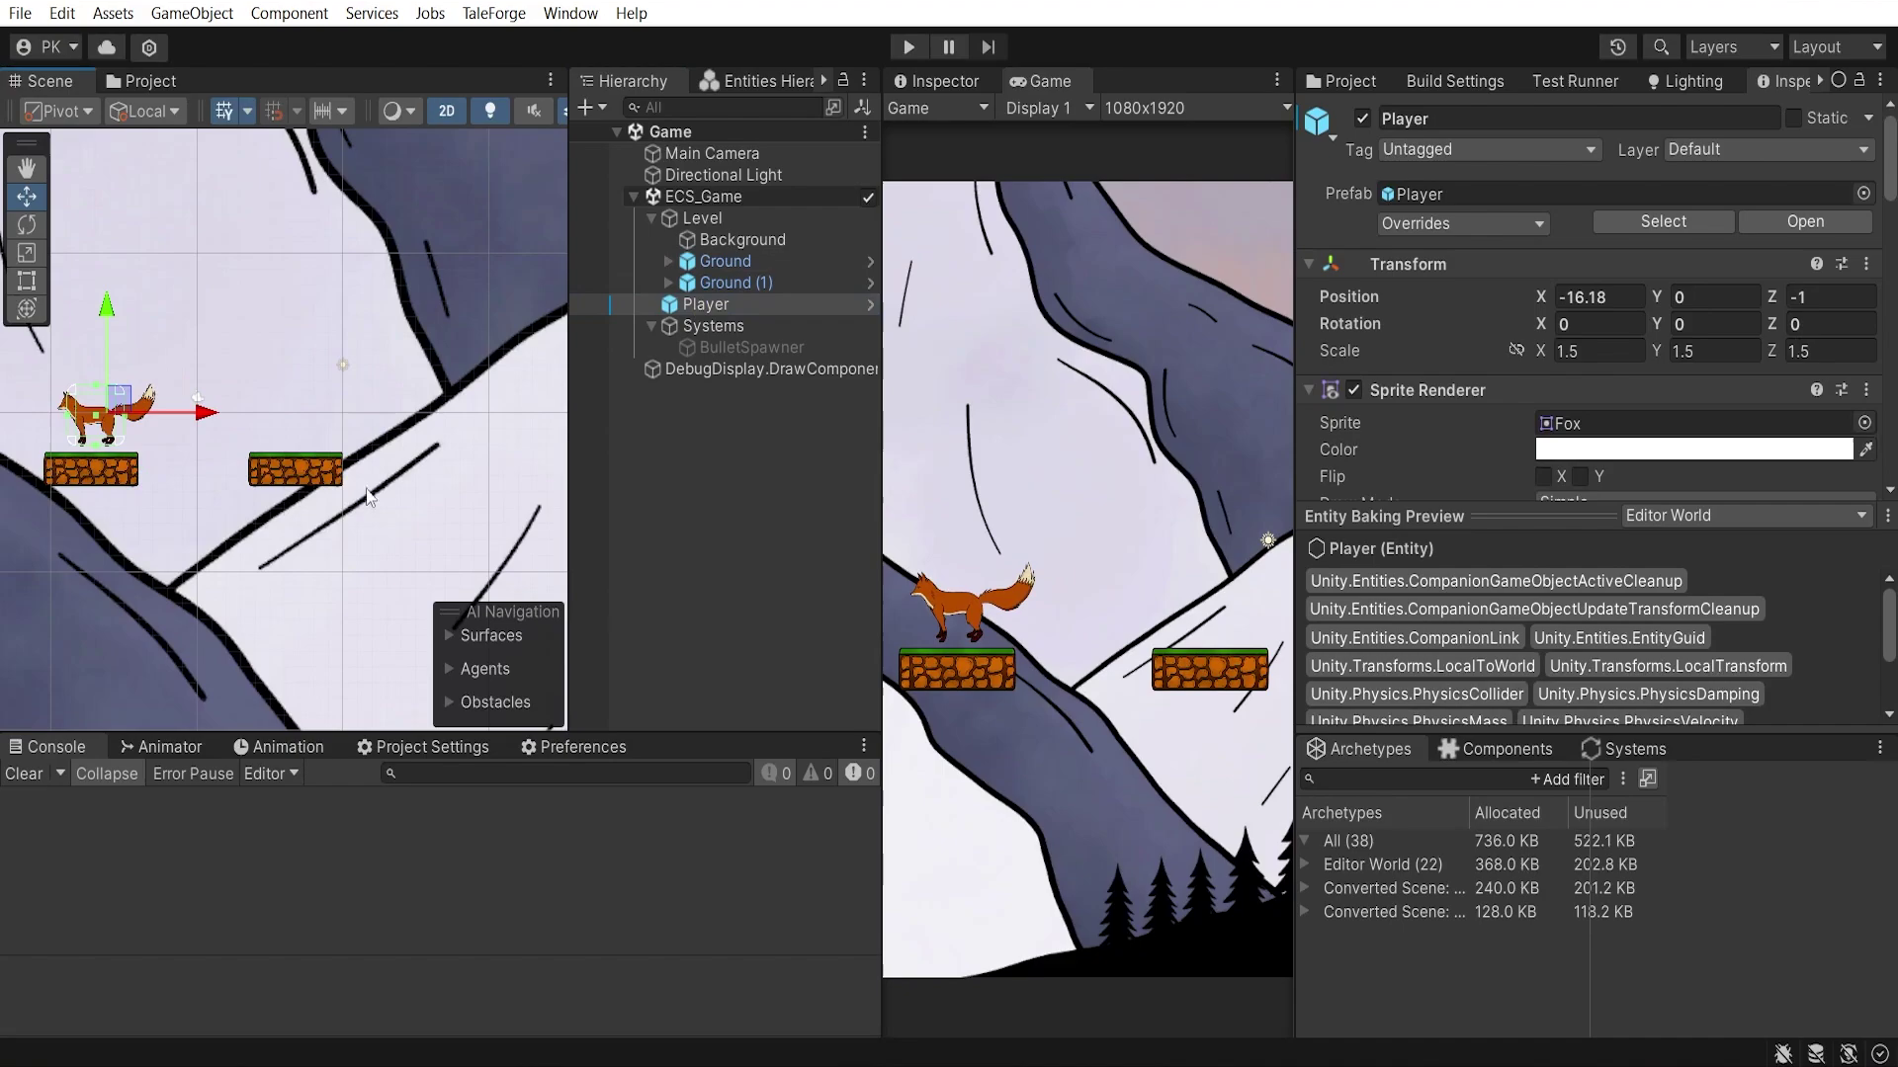
left_click_drag(210, 434, 418, 434)
key("ctrl+s")
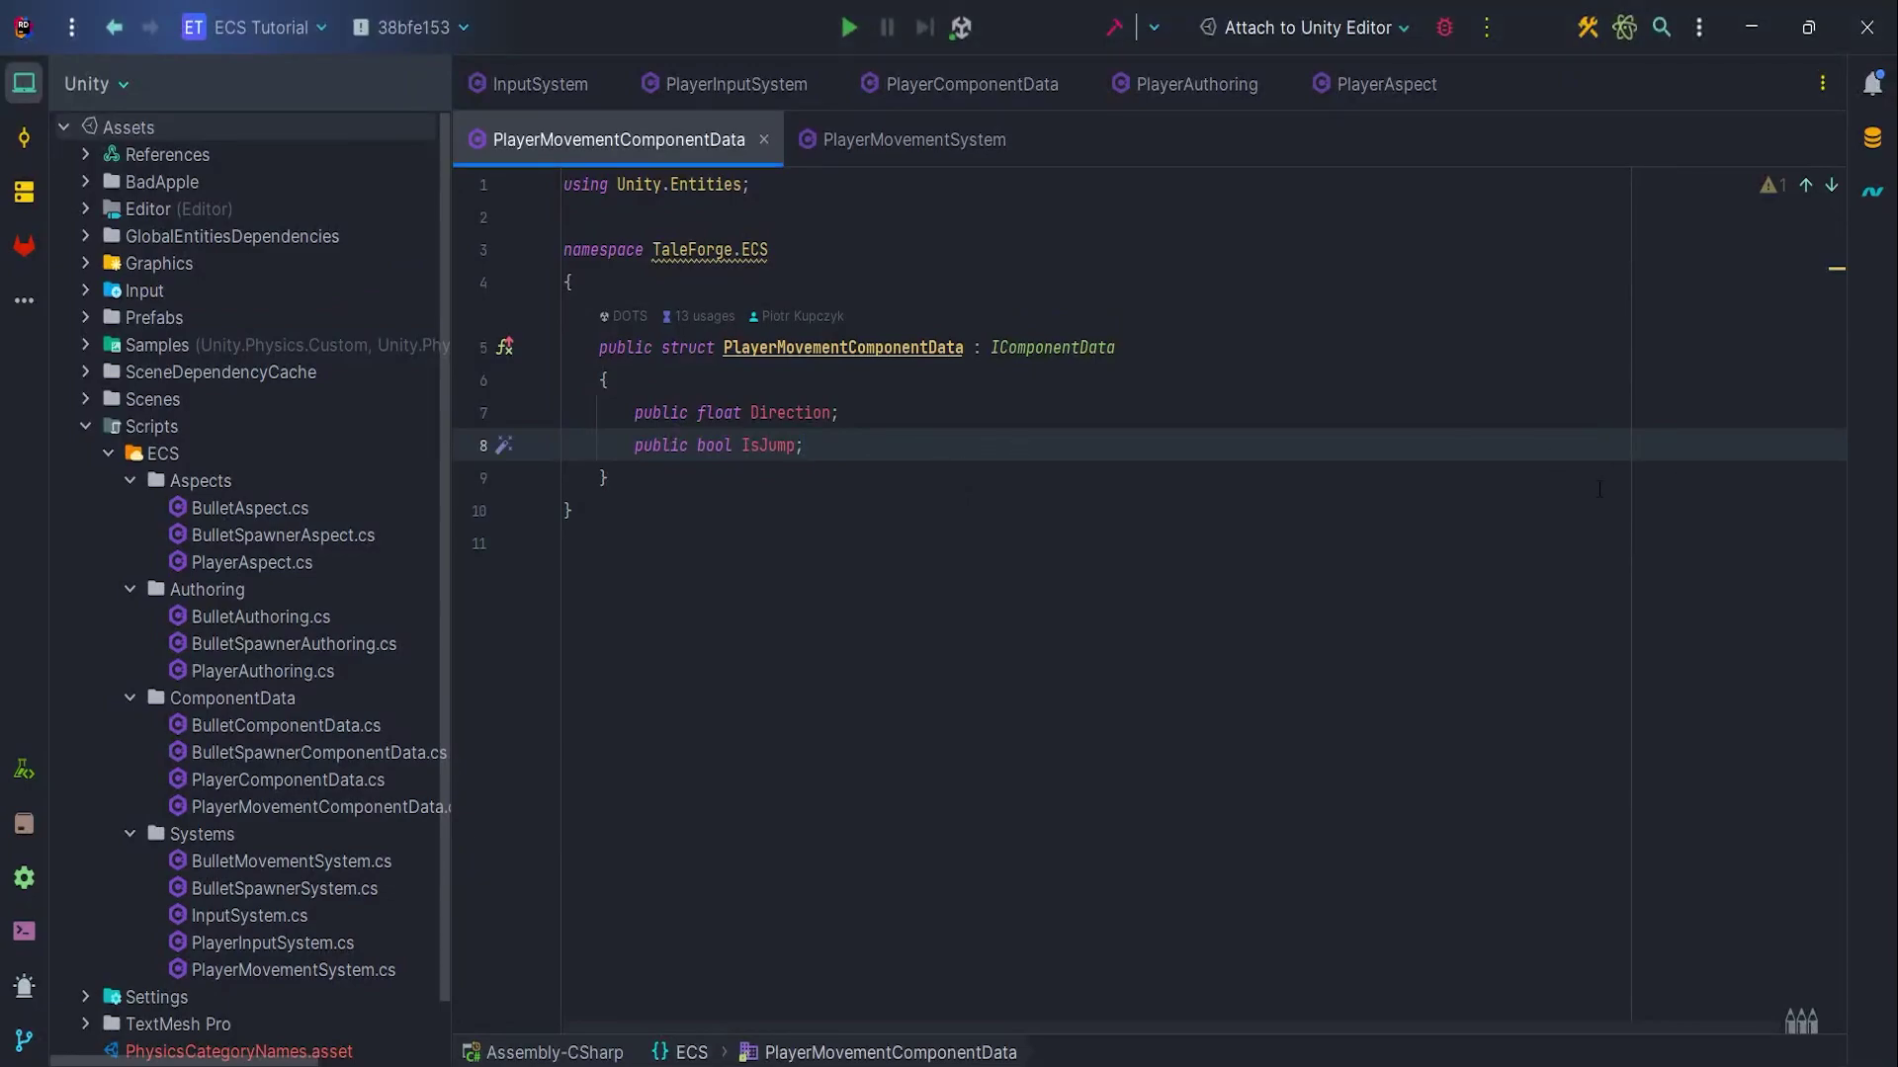
Insert 'public bool IsGrounded;' on a new line below IsJump
key("Return")
type("publ")
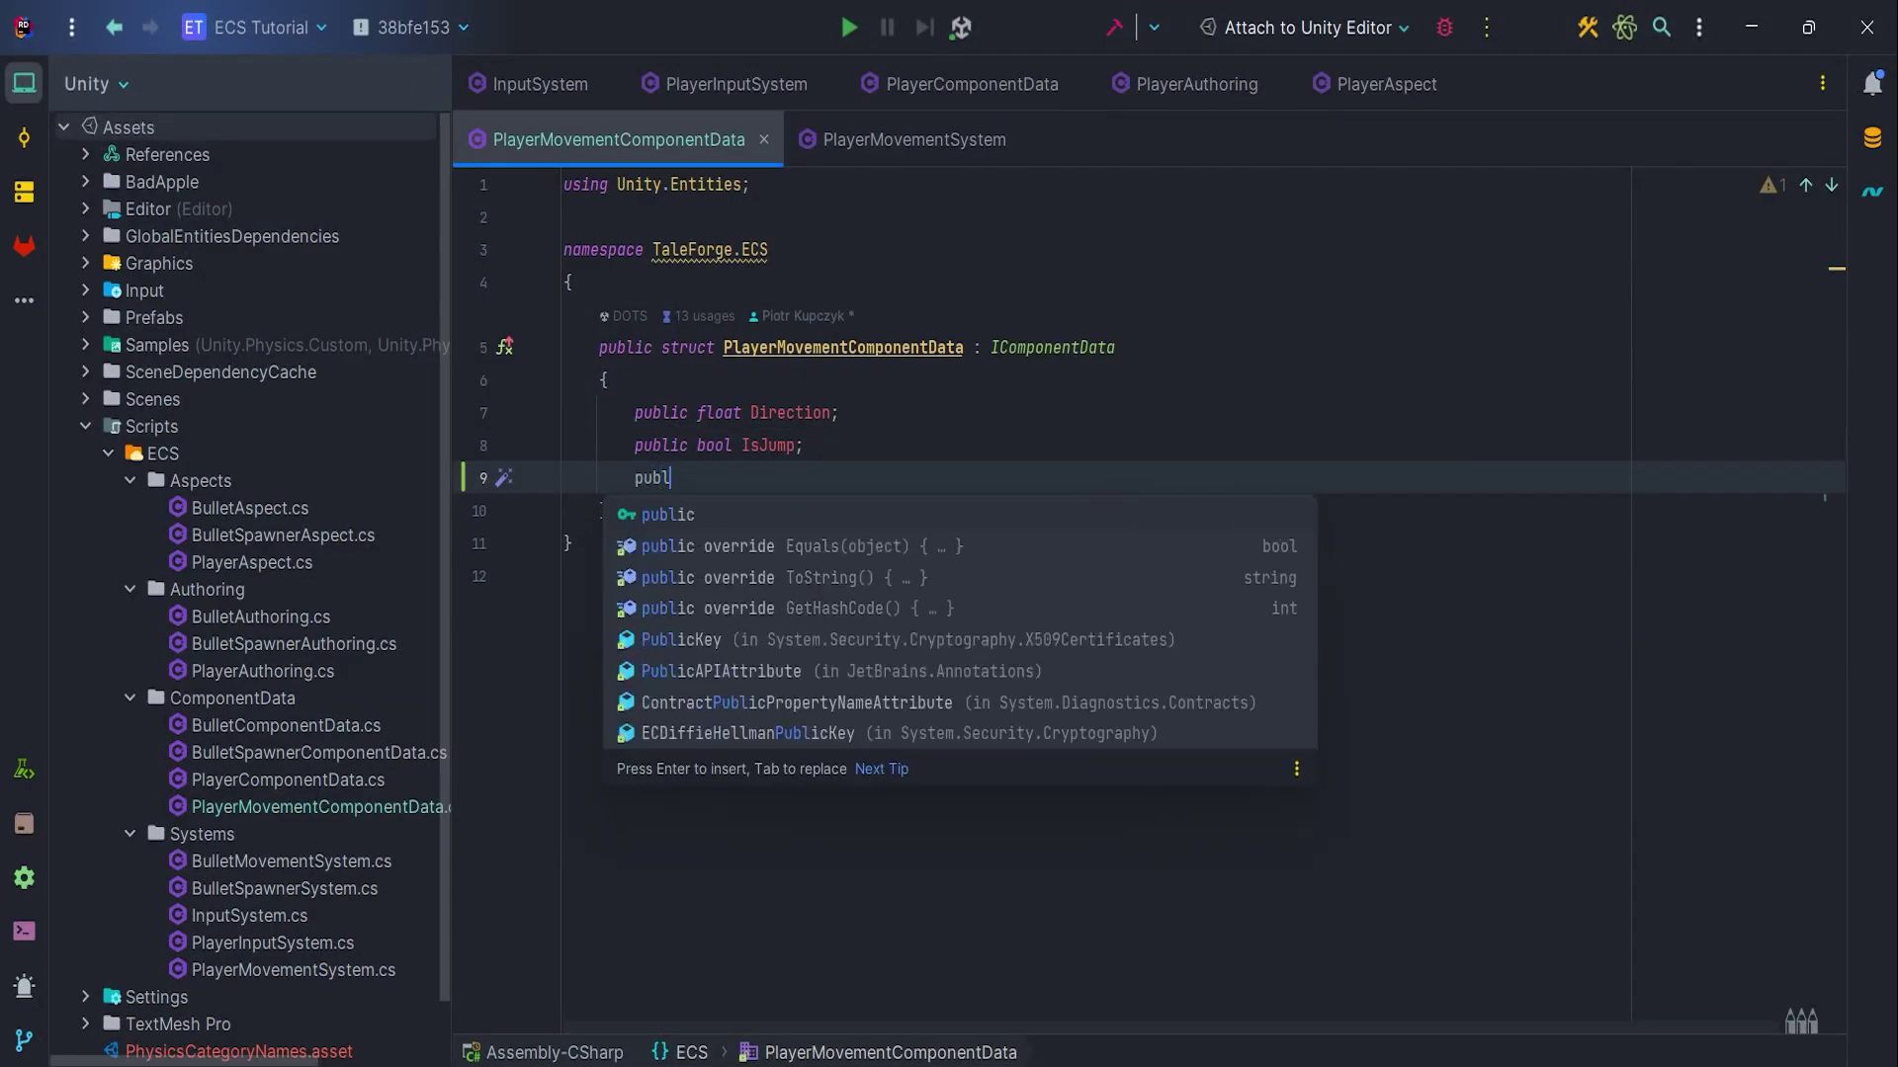
type("ic bool Is")
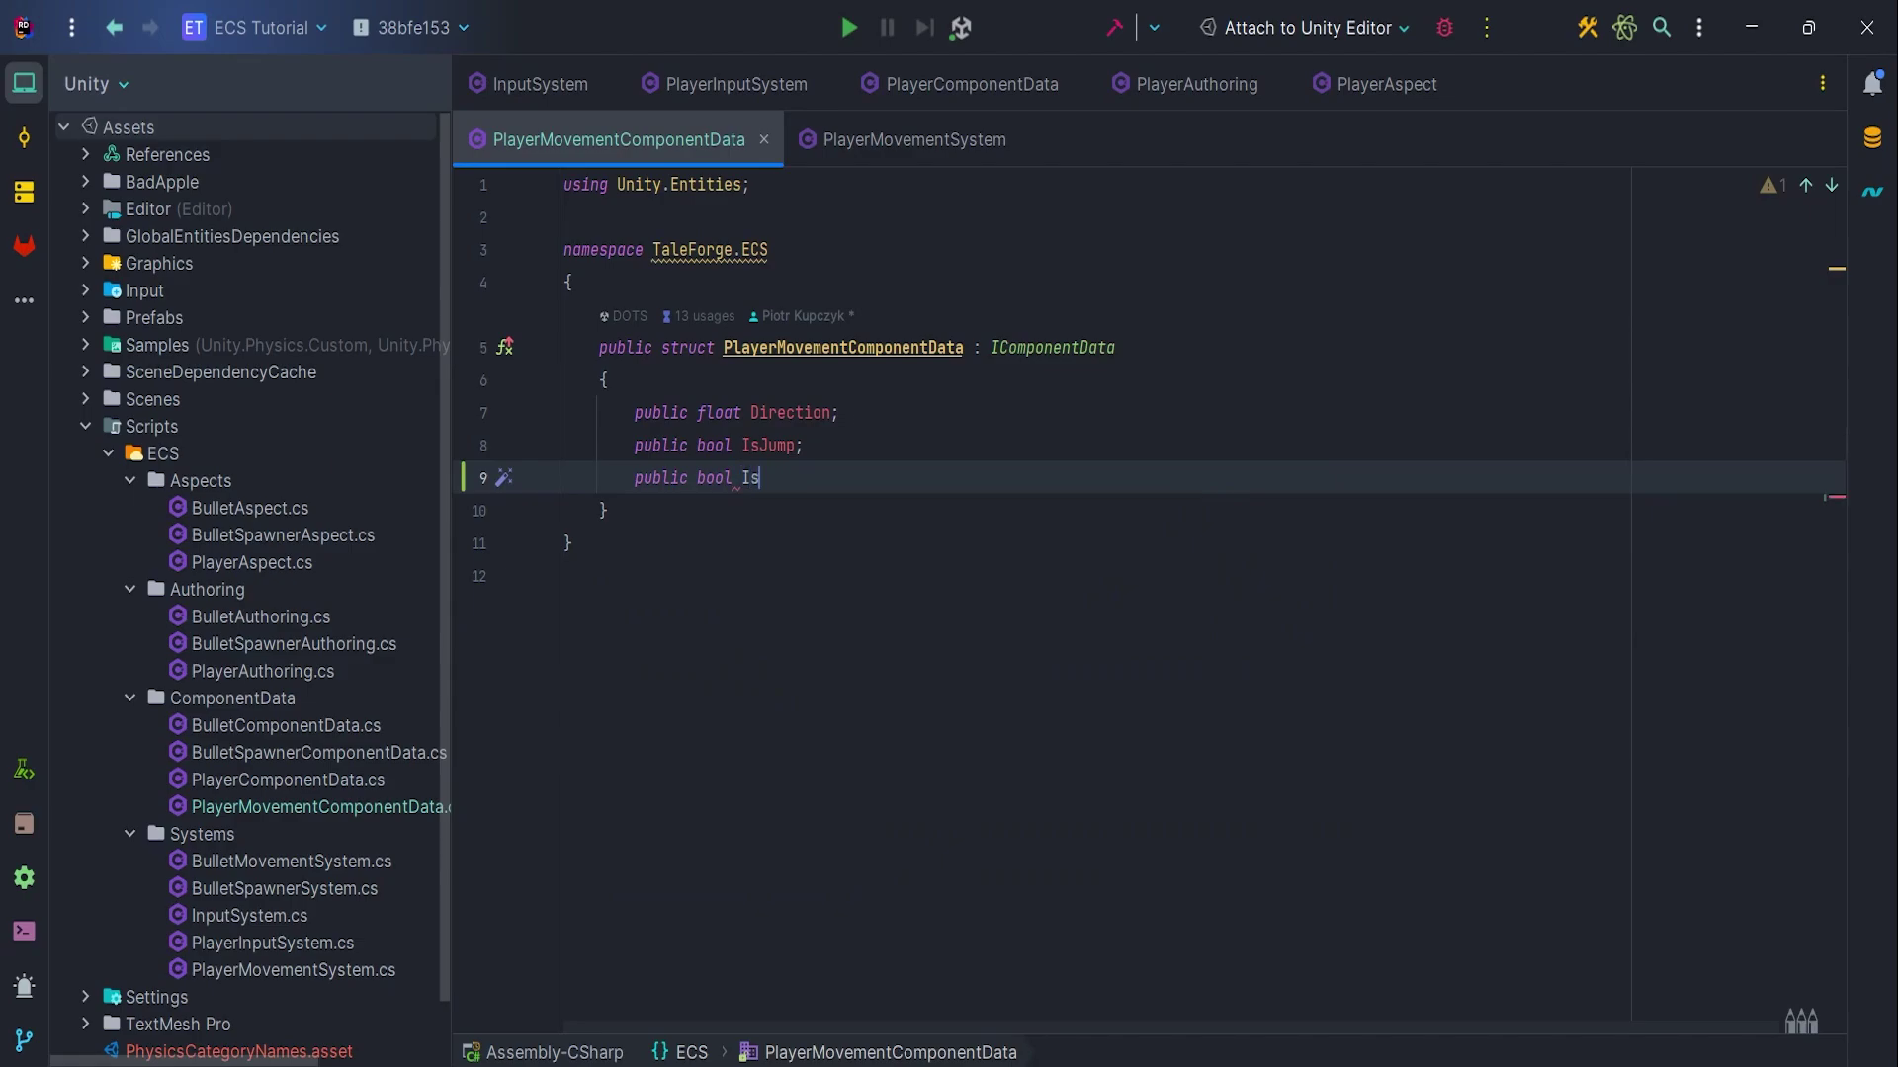
type("Grounded;")
In PlayerAspect, add an IsGrounded property whose getter reads _playerMovementComponentData.ValueRO.IsGrounded
left_click(1367, 90)
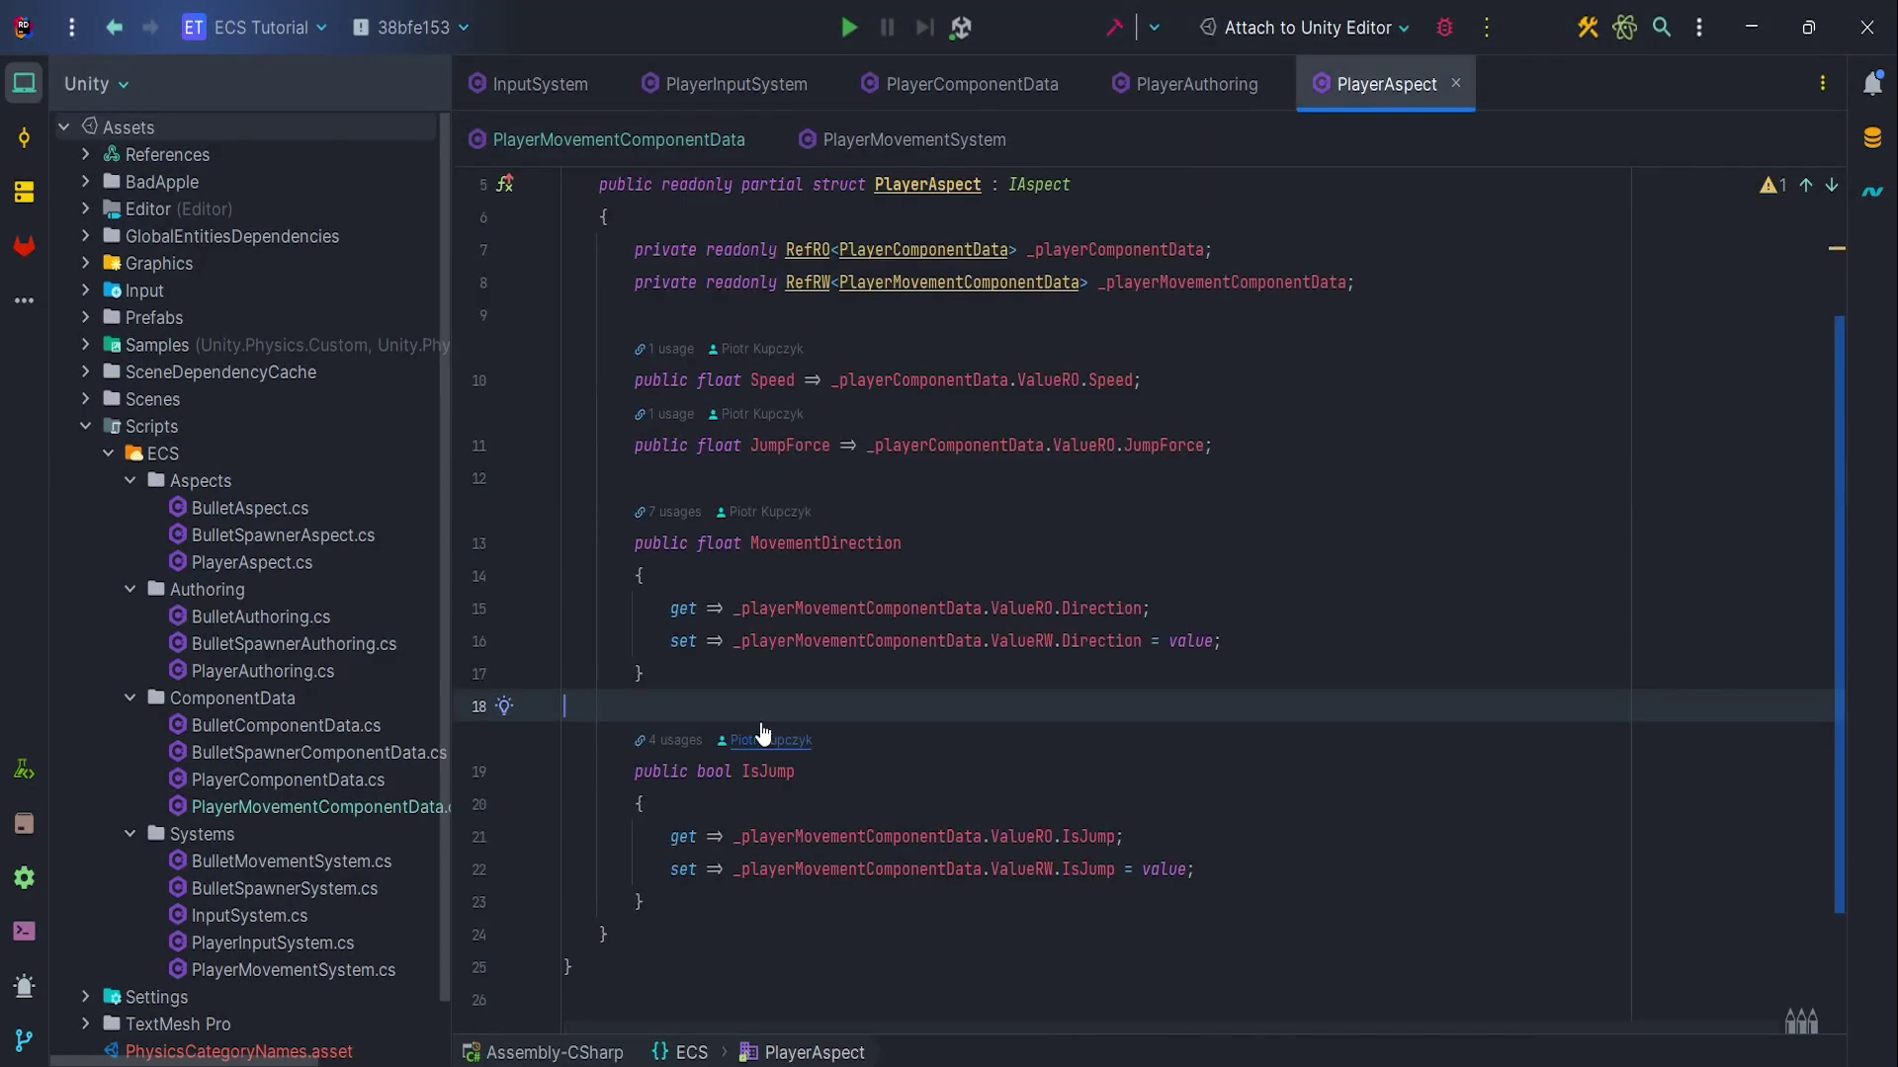
key("Return")
key("Return")
key("Return")
key("Up")
key("Up")
type("public bool IsGrounded")
key("Down")
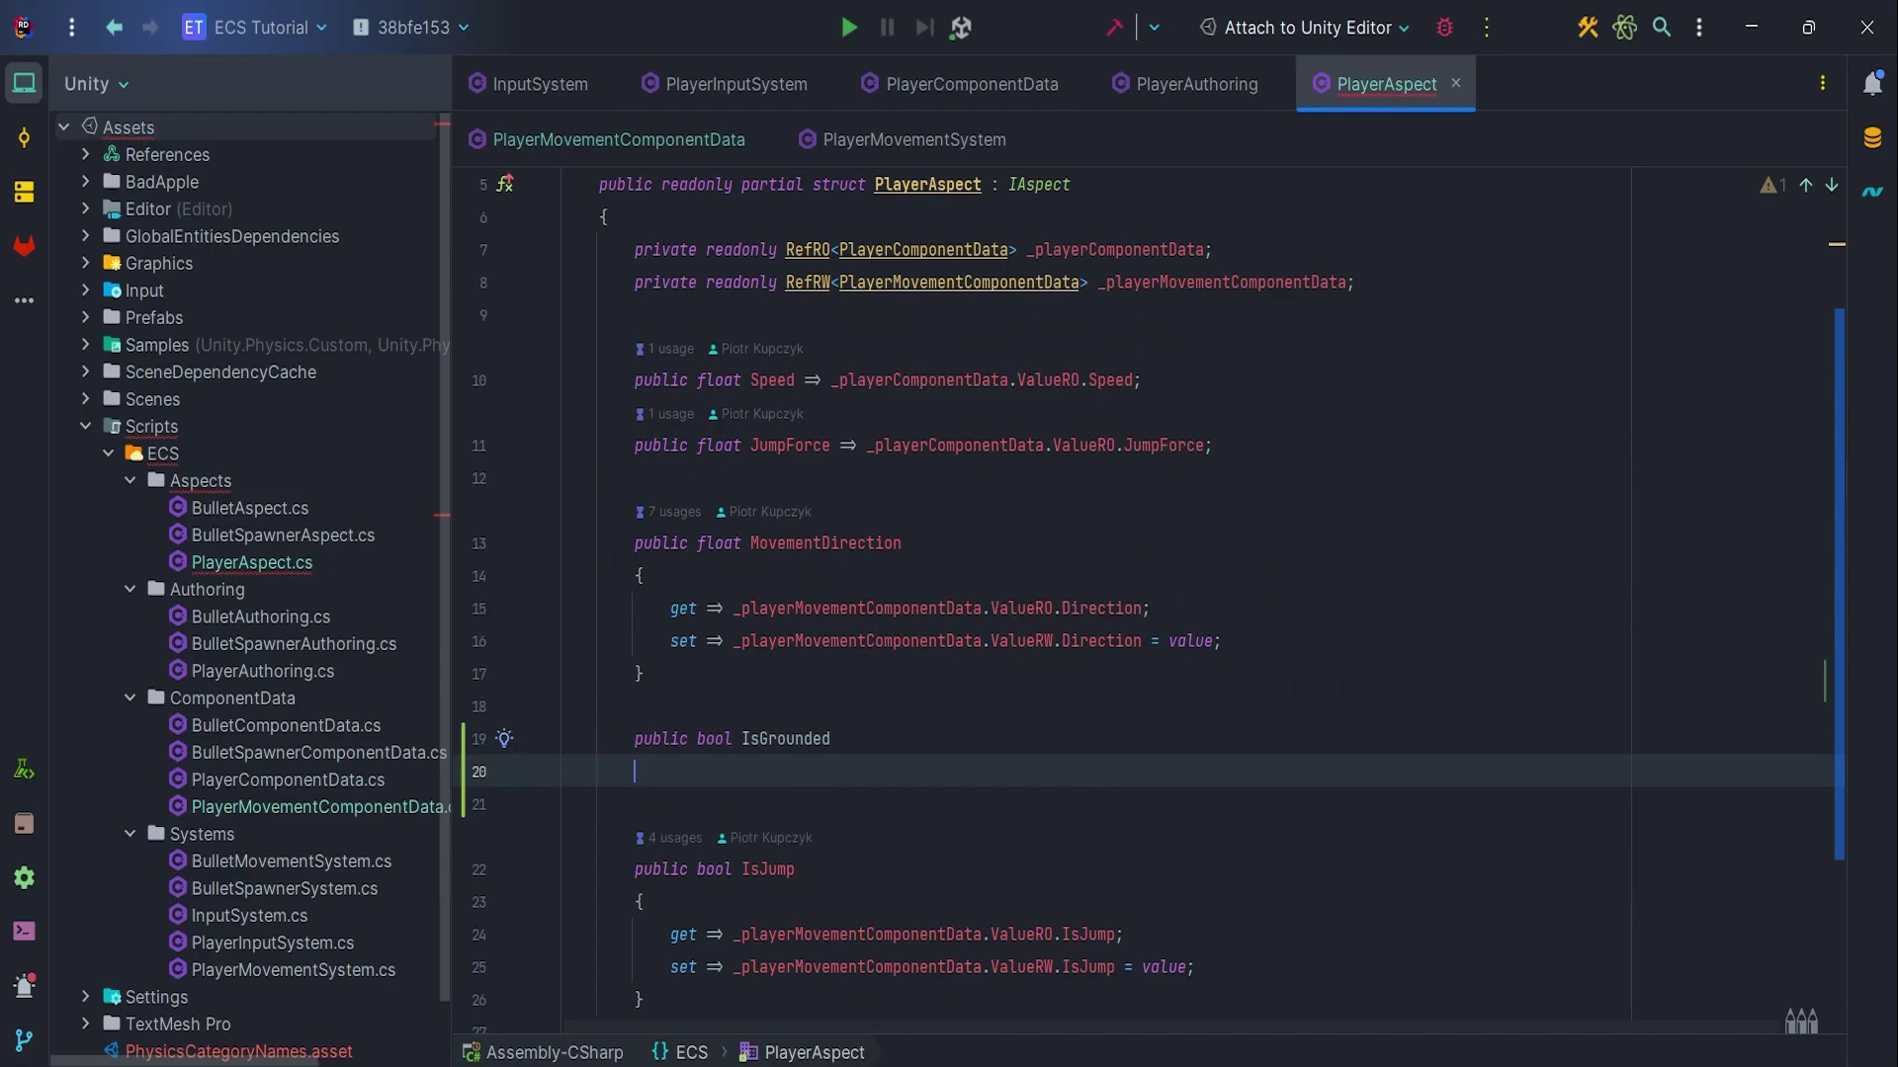
type("{")
key("Return")
scroll(1033, 628, "down", 2)
type("get => _p")
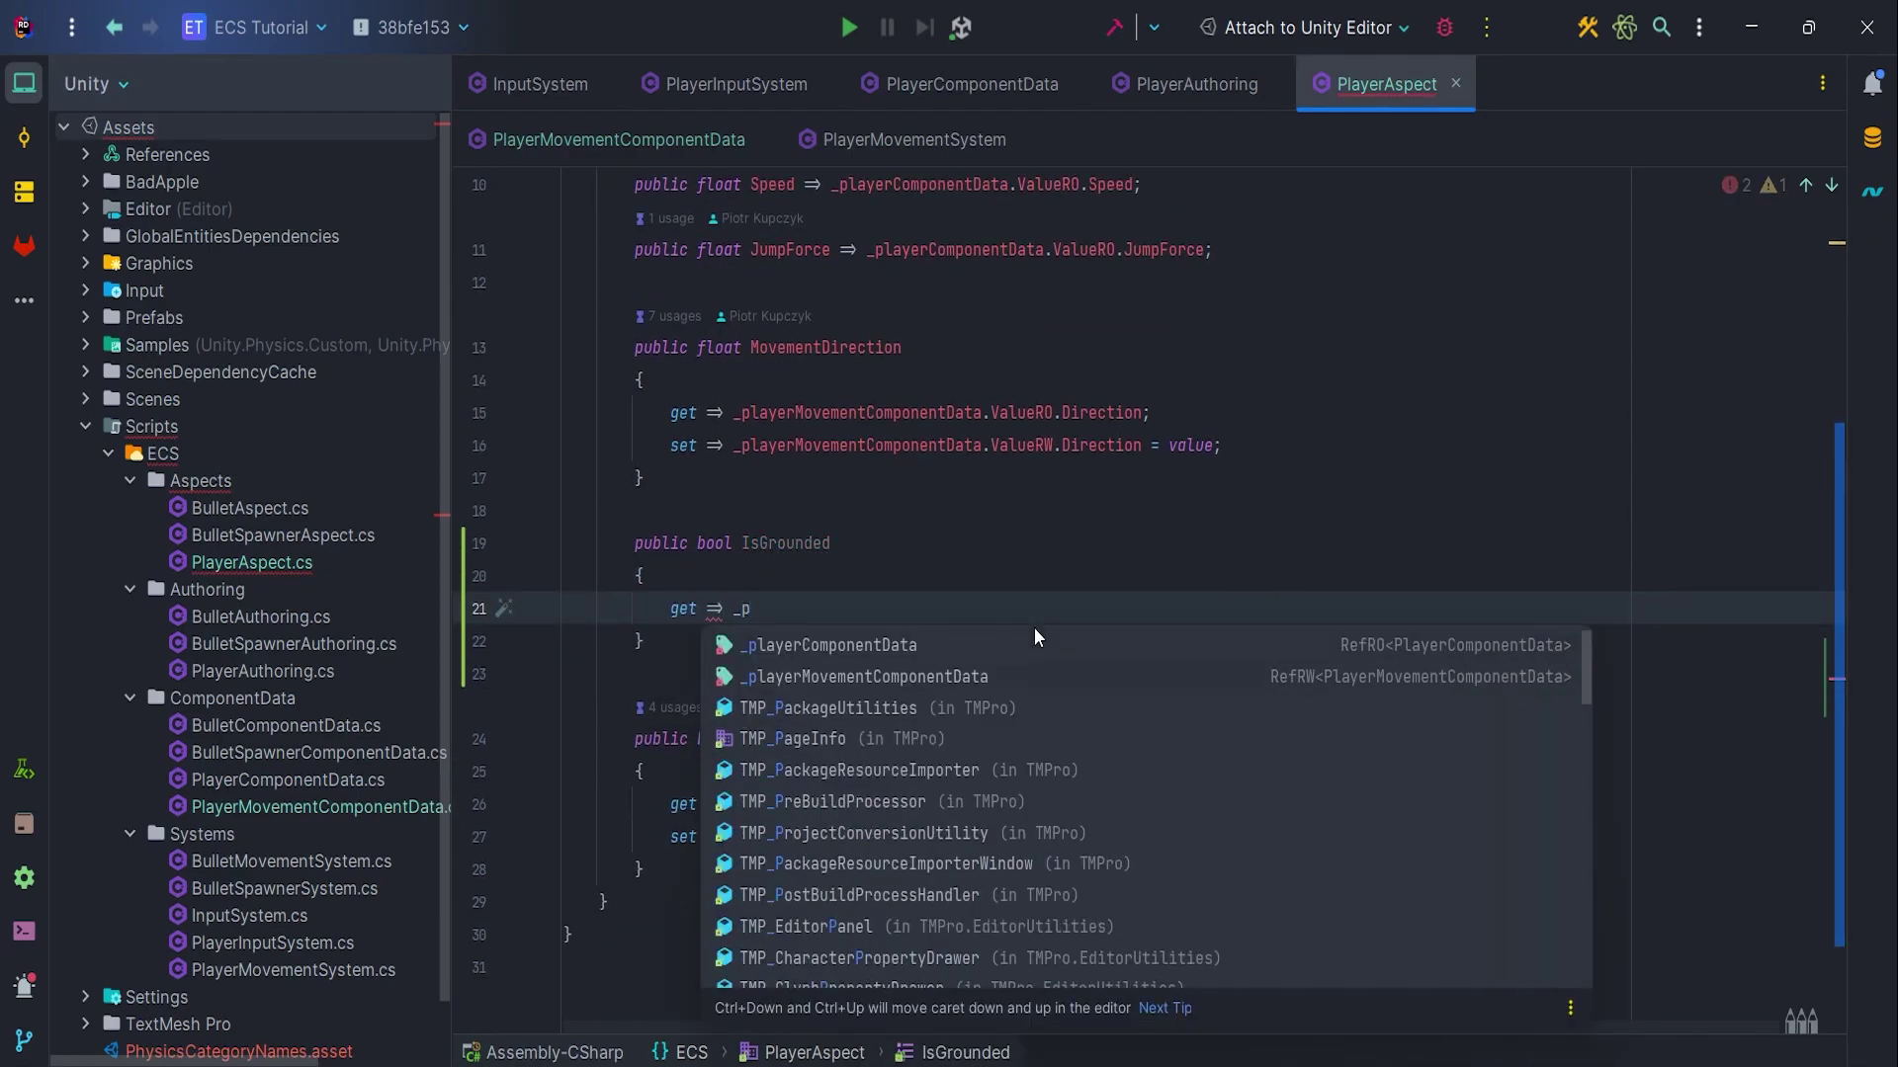
key("Down")
key("Return")
type(".ValueRO.")
key("Down")
Add the IsGrounded setter assigning value to _playerMovementComponentData.ValueRW.IsGrounded
key("Return")
key("ctrl+d")
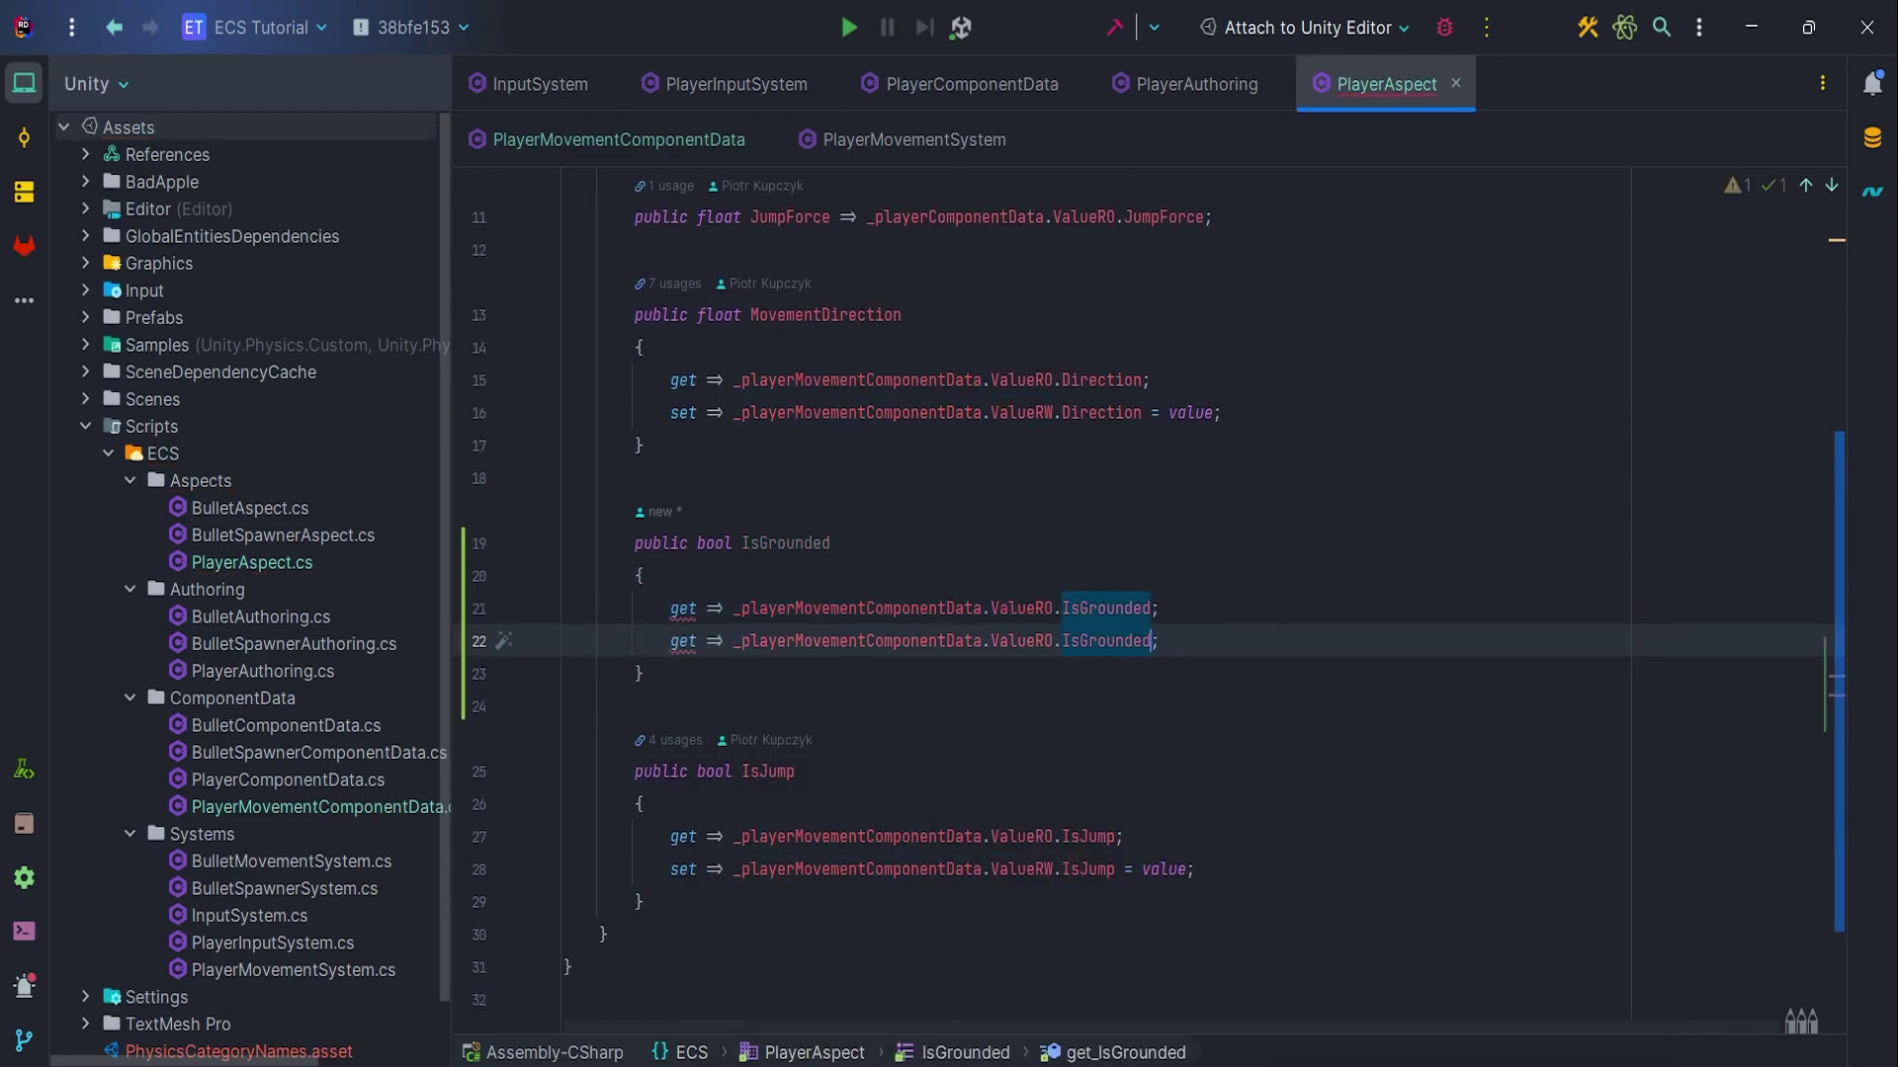
type("= va")
key("Return")
key("Home")
key("Delete")
type("s")
key("Up")
key("Up")
key("Up")
key("End")
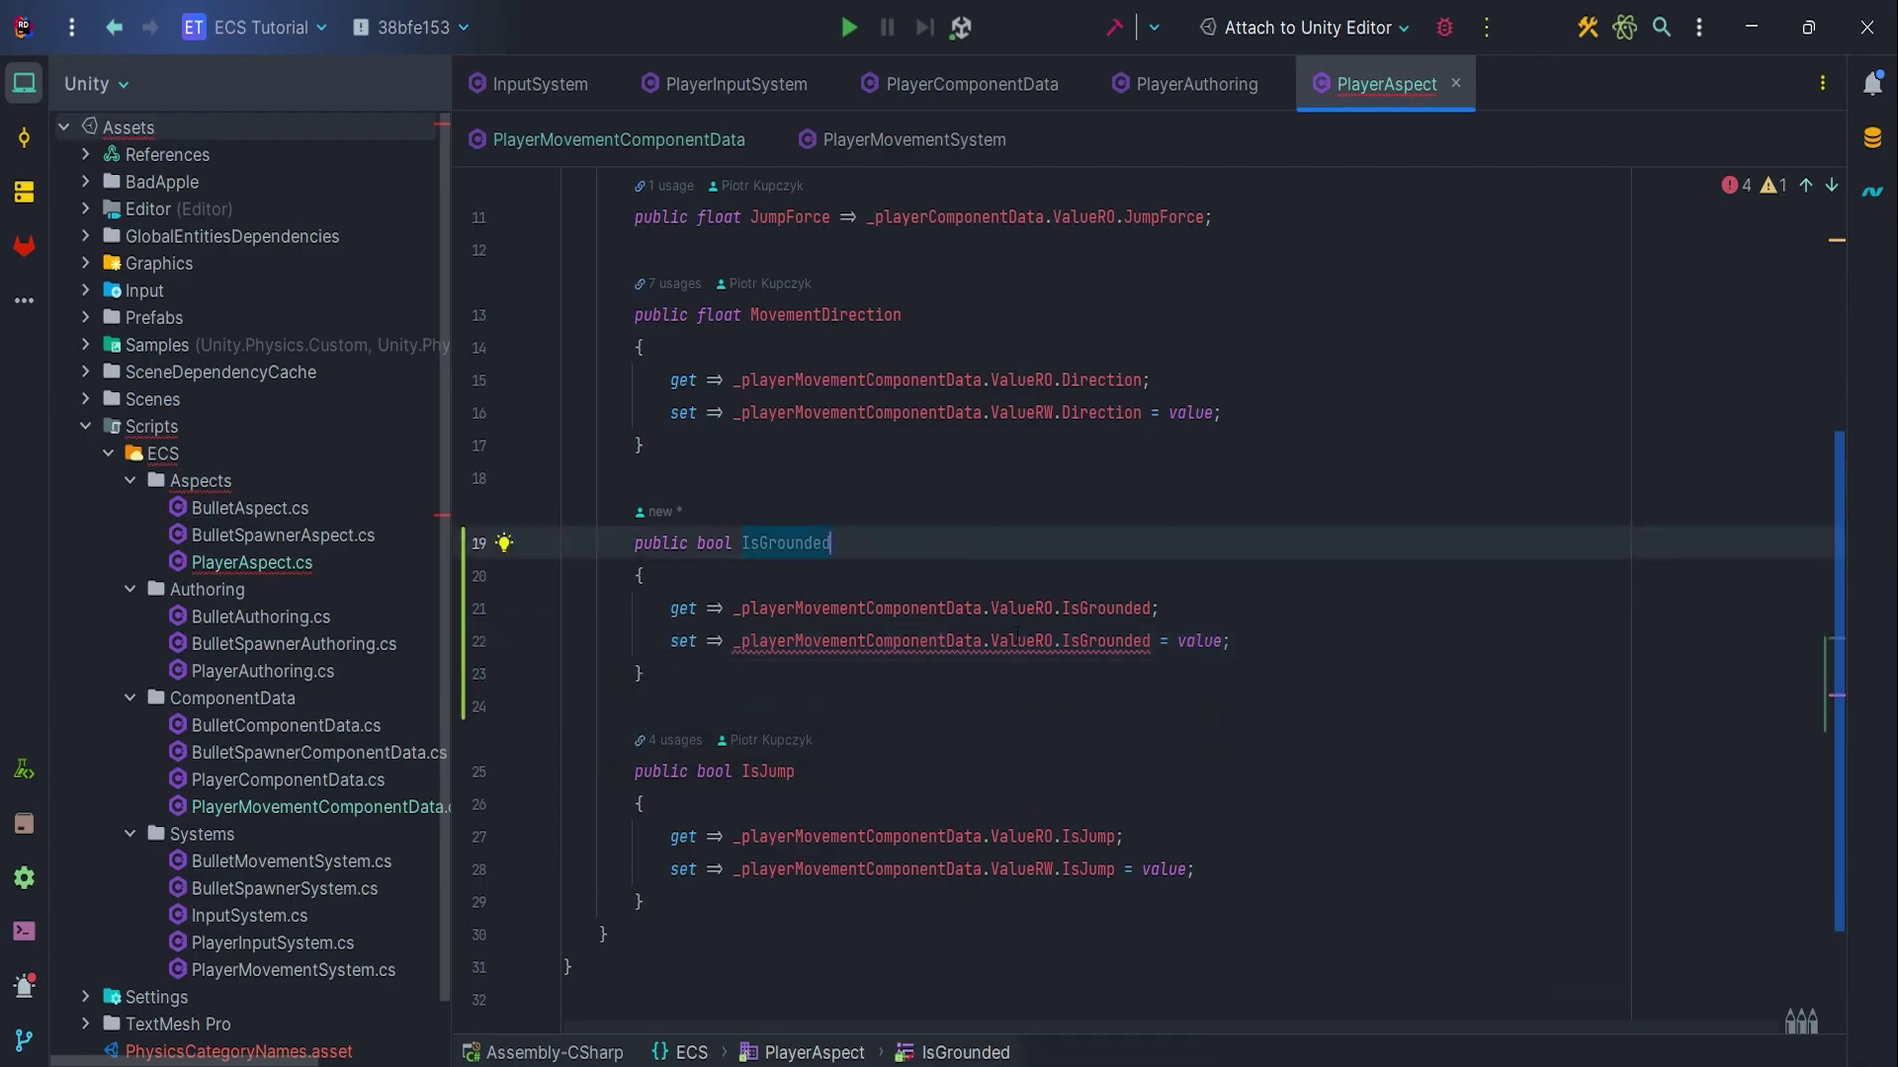
double_click(1017, 635)
type("ValueRW")
key("Return")
left_click(1268, 641)
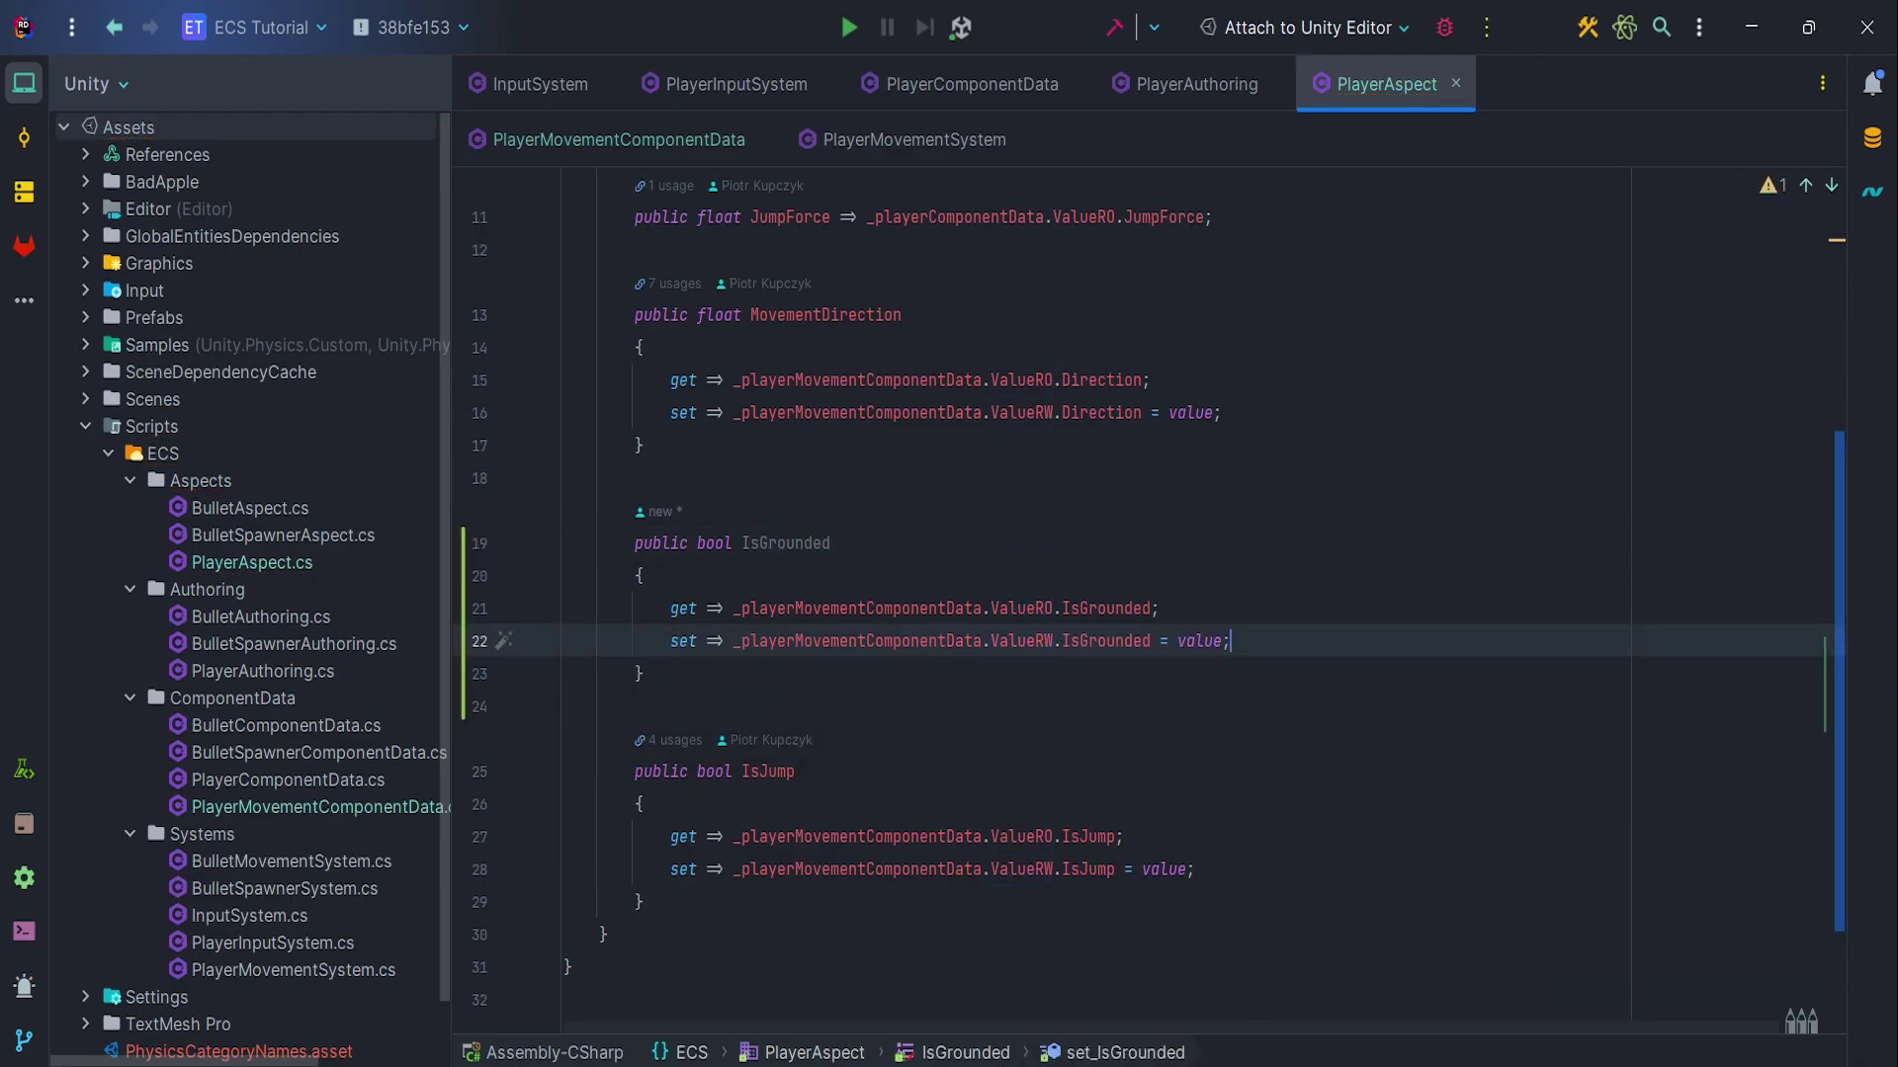
left_click(1433, 643)
Start PlayerMovementSystem's Execute with 'if (!playerAspect.IsGrounded) return;'
left_click(915, 140)
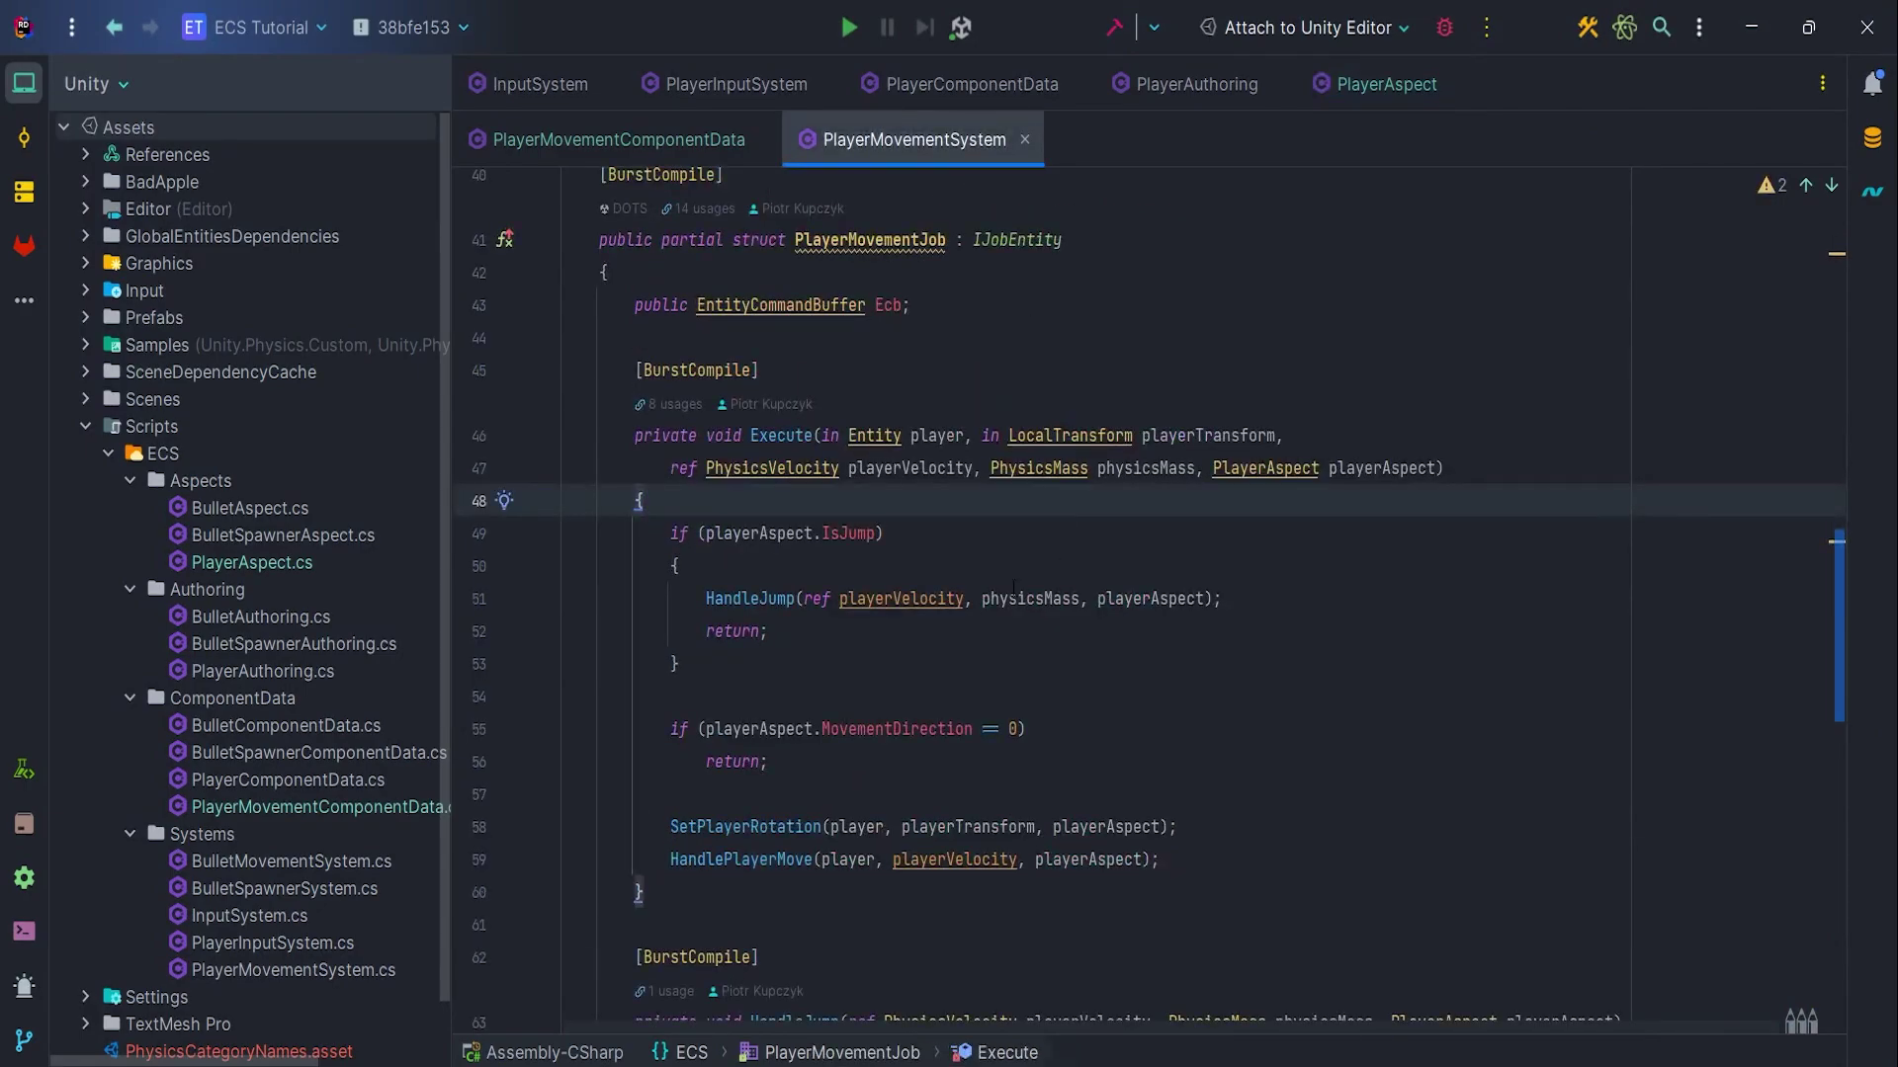
key("Return")
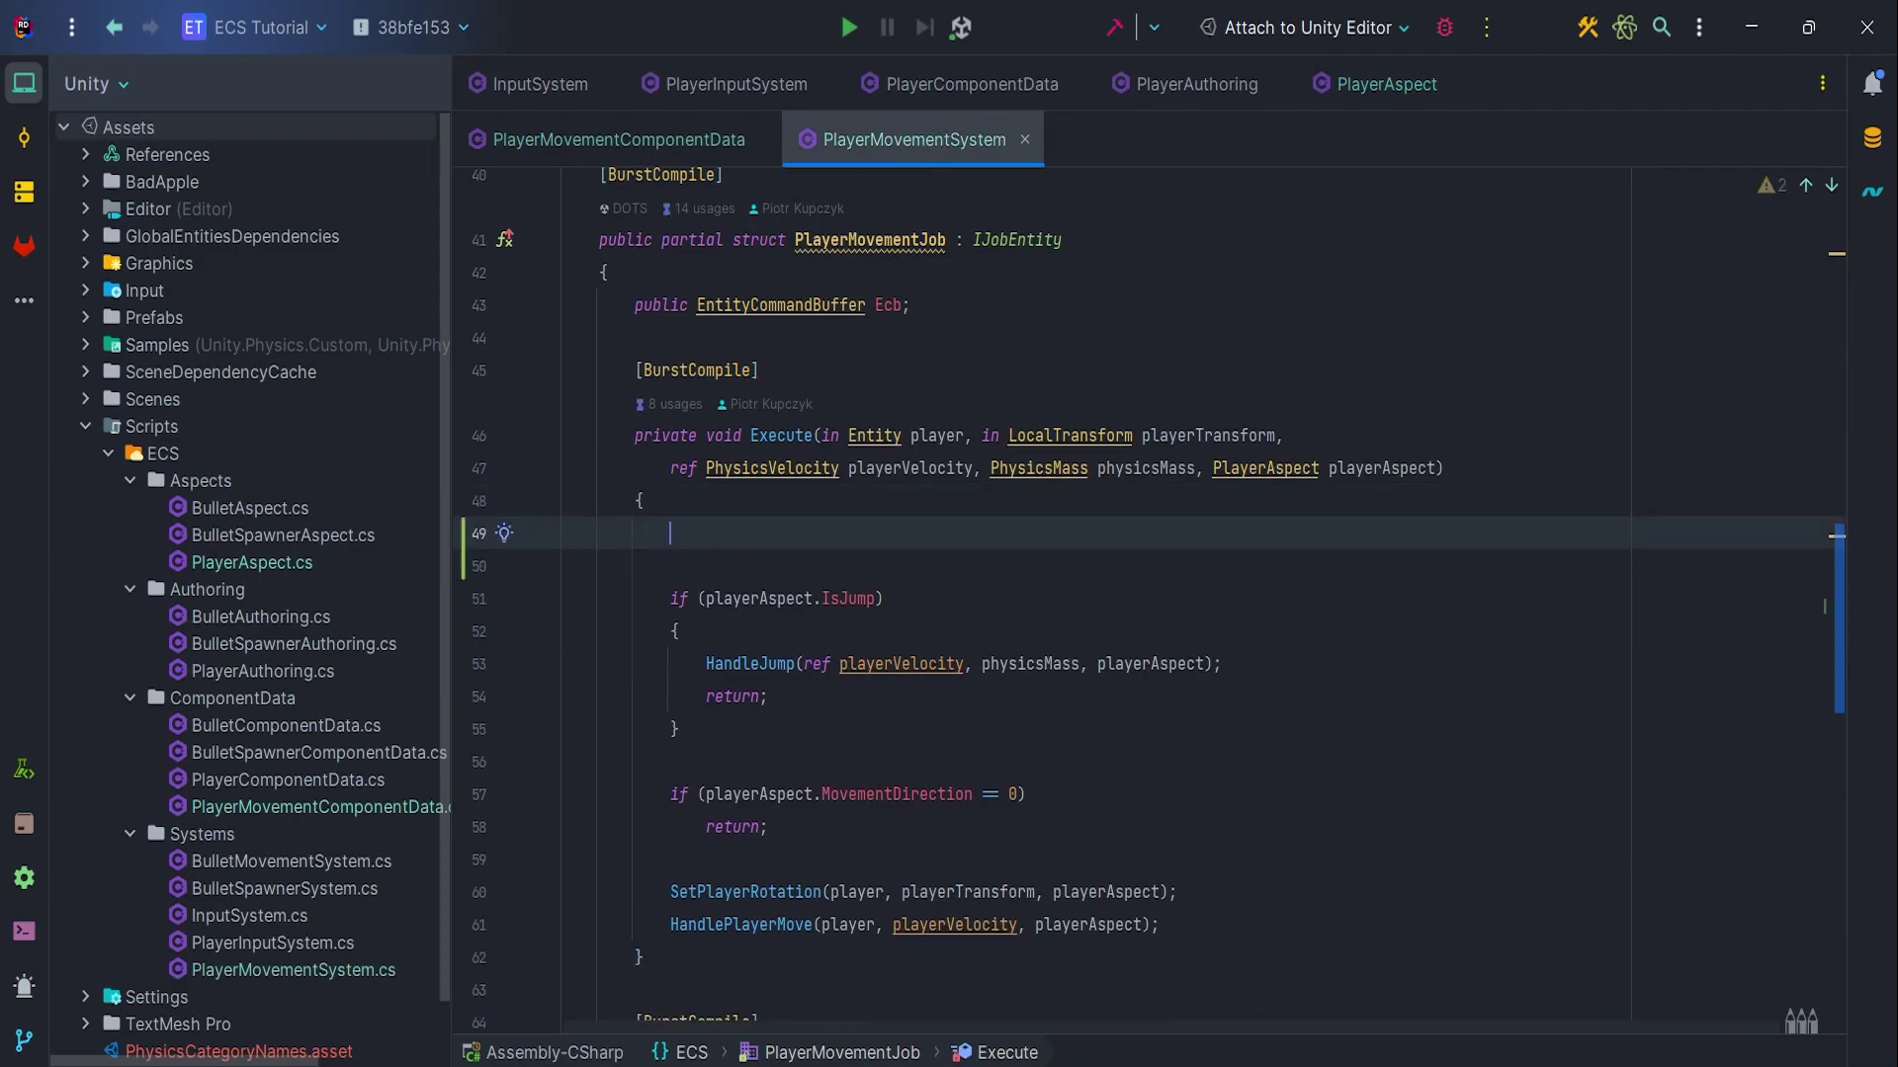
type("if (p")
key("Return")
type(".")
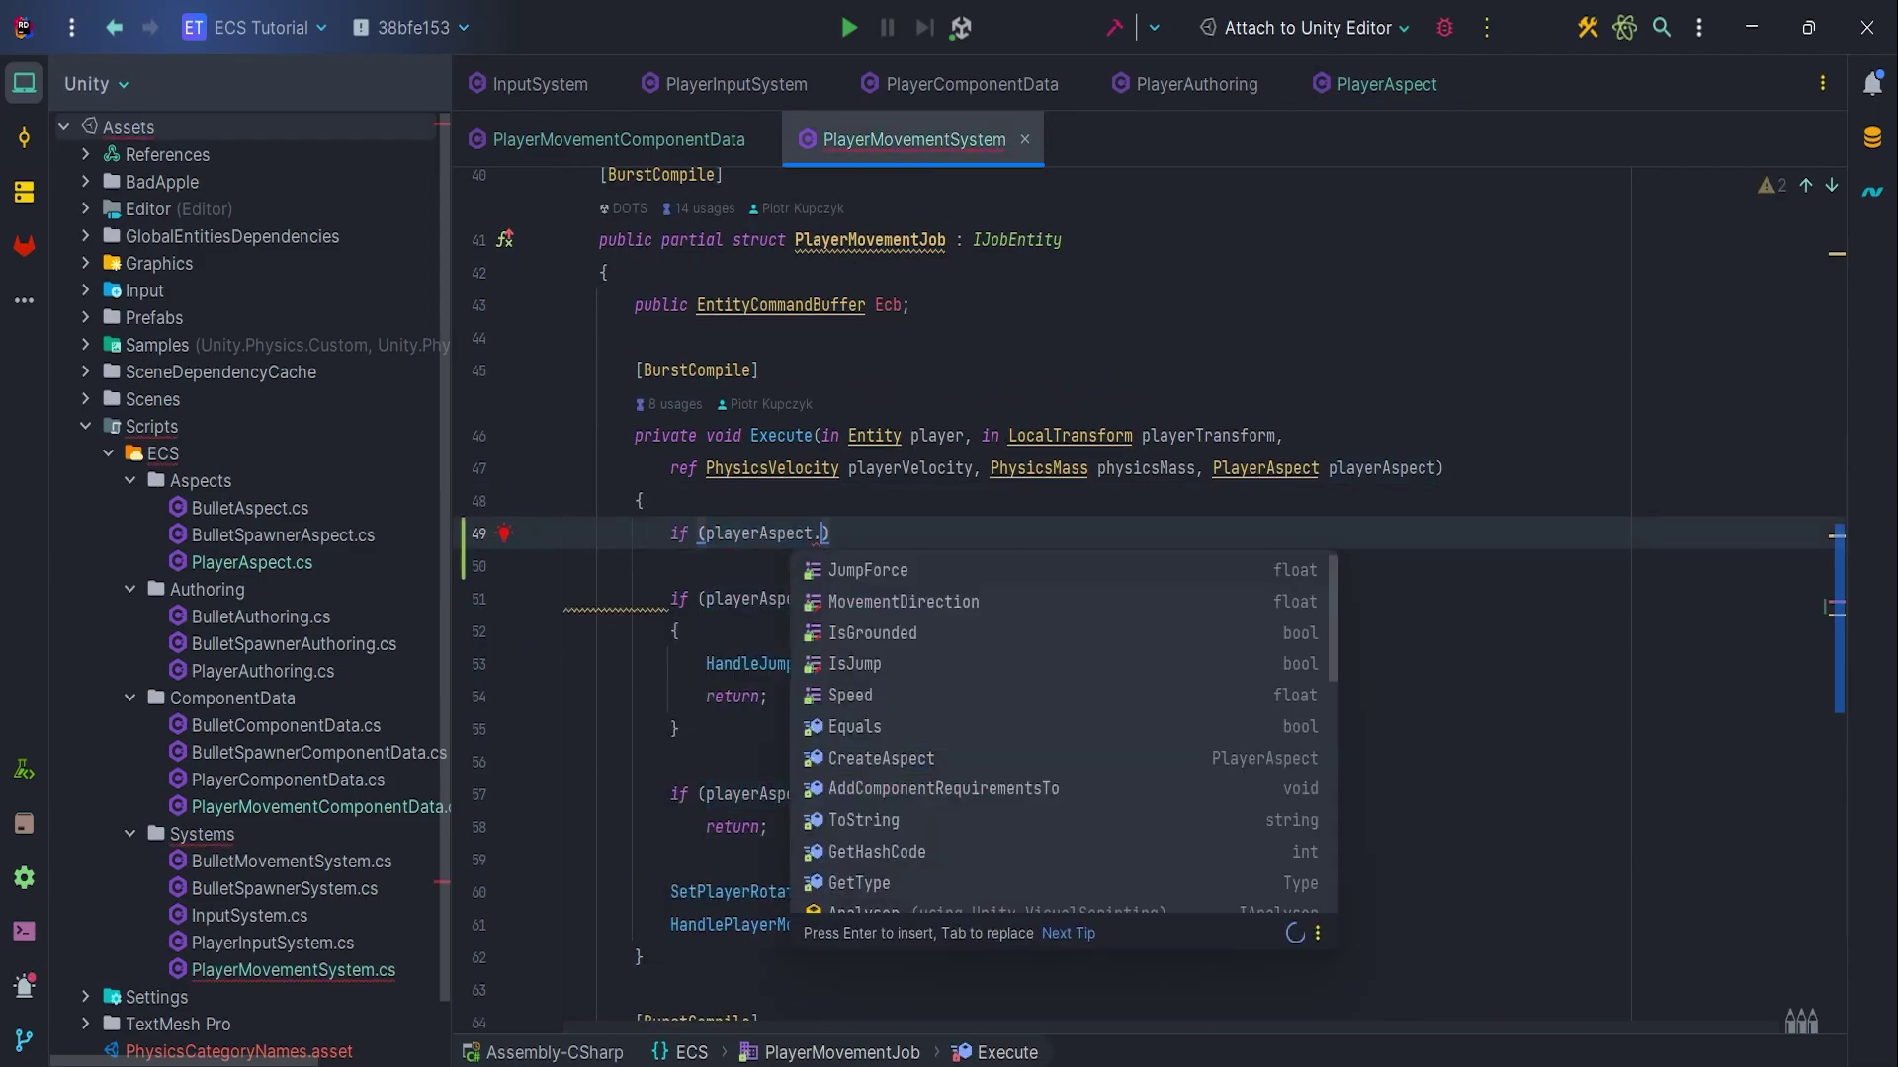
type("IsG")
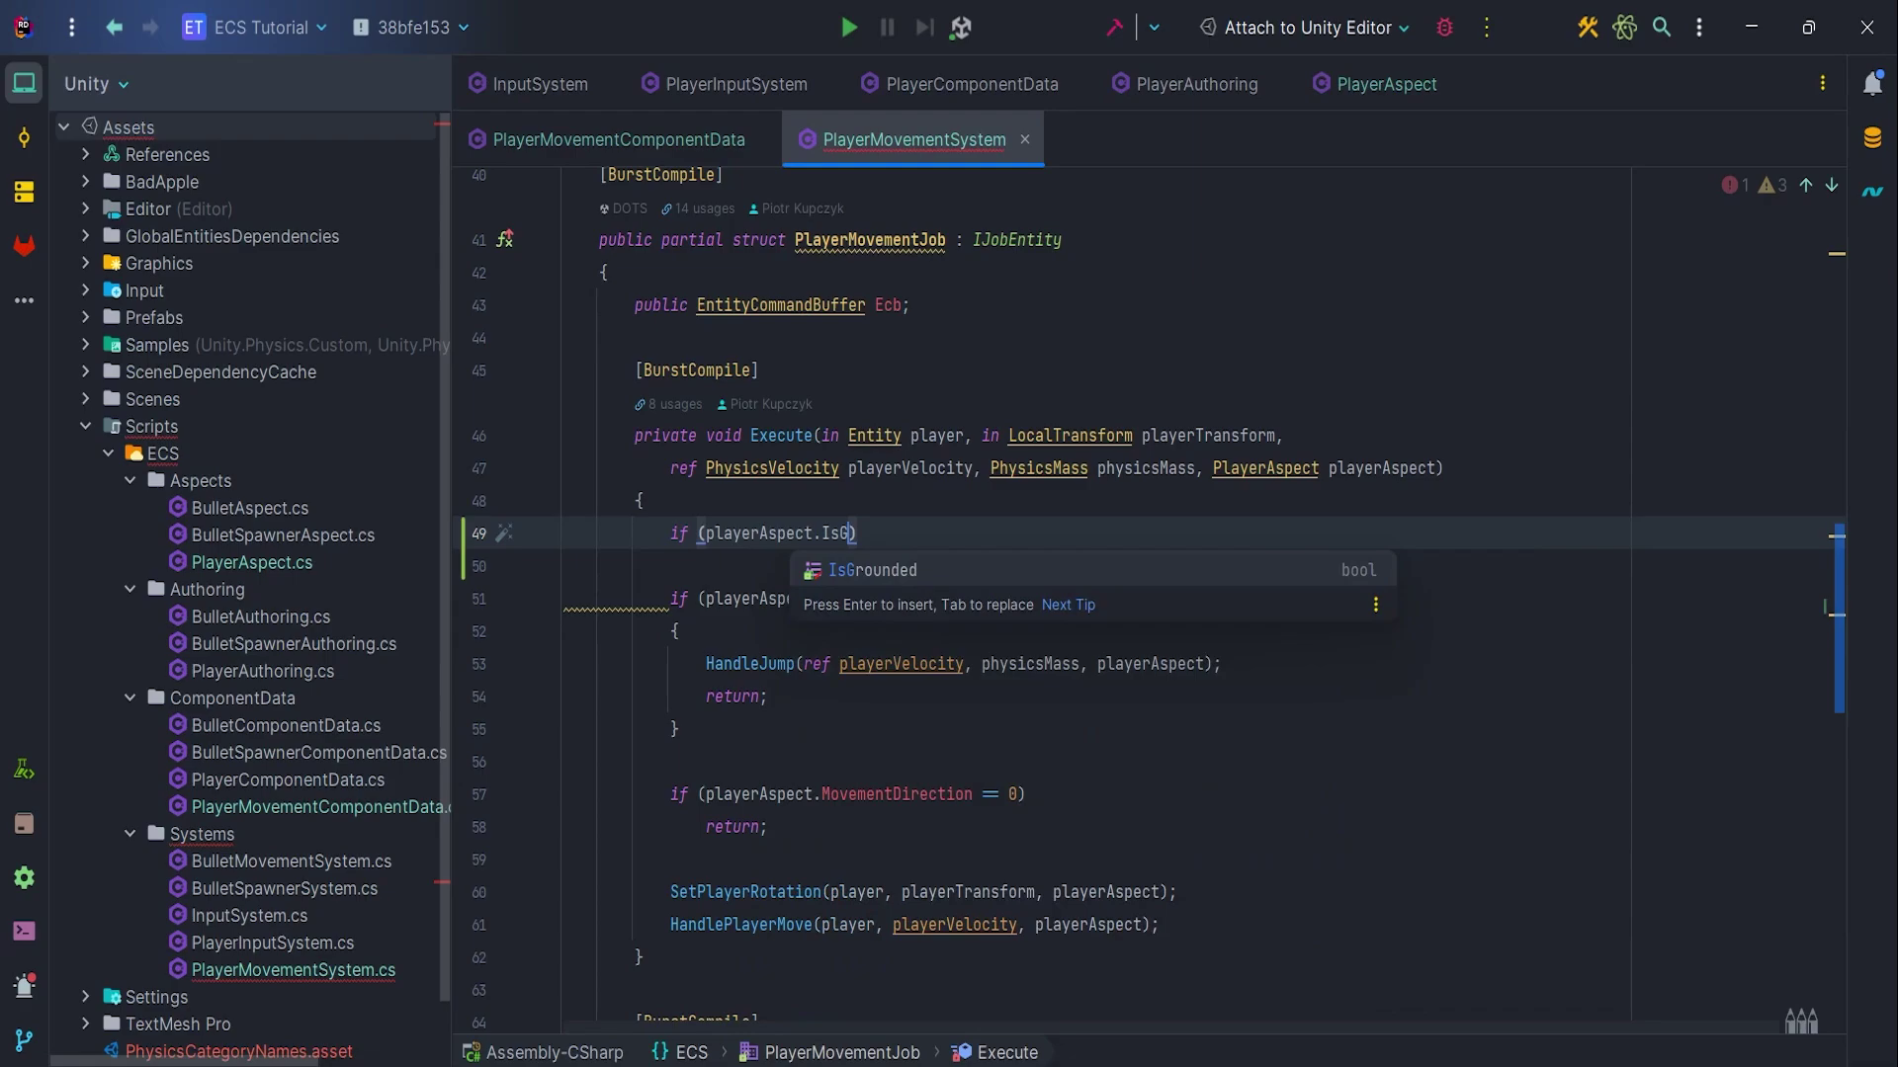
key("Return")
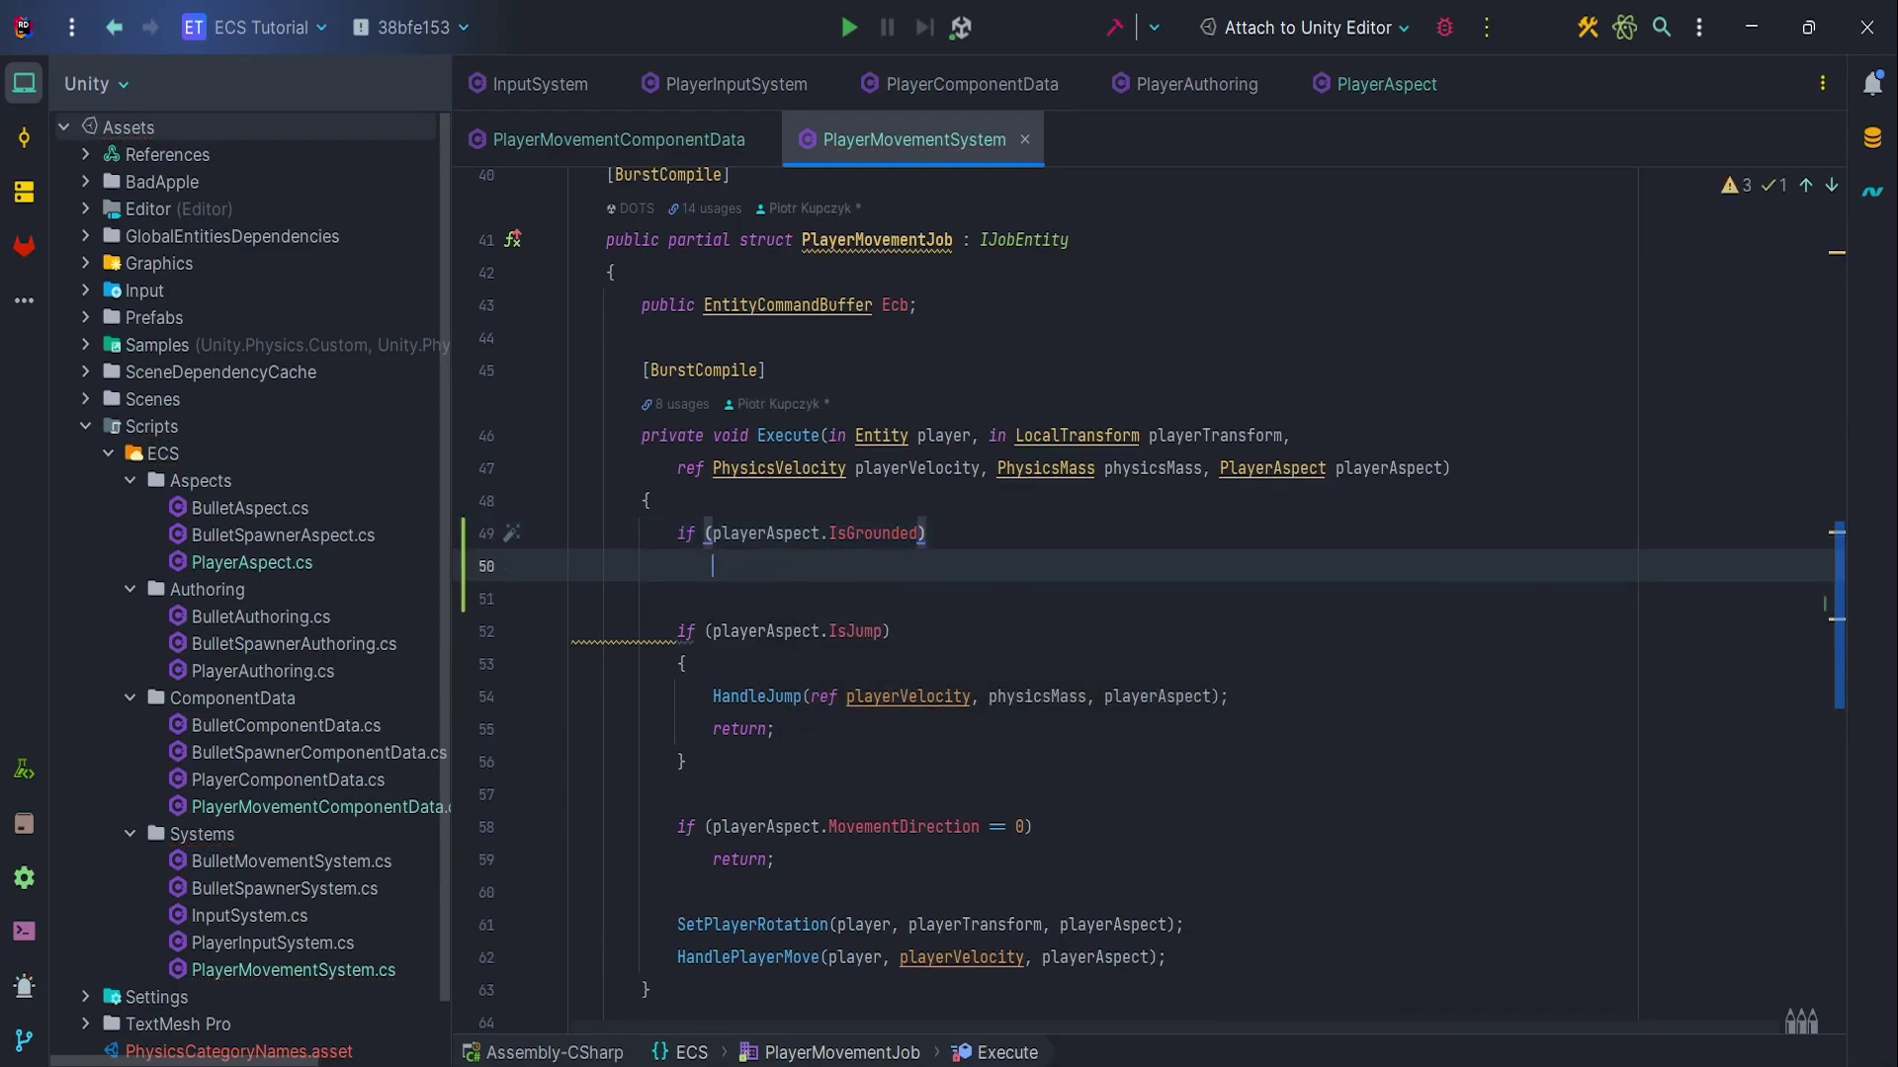
type("retu")
key("Return")
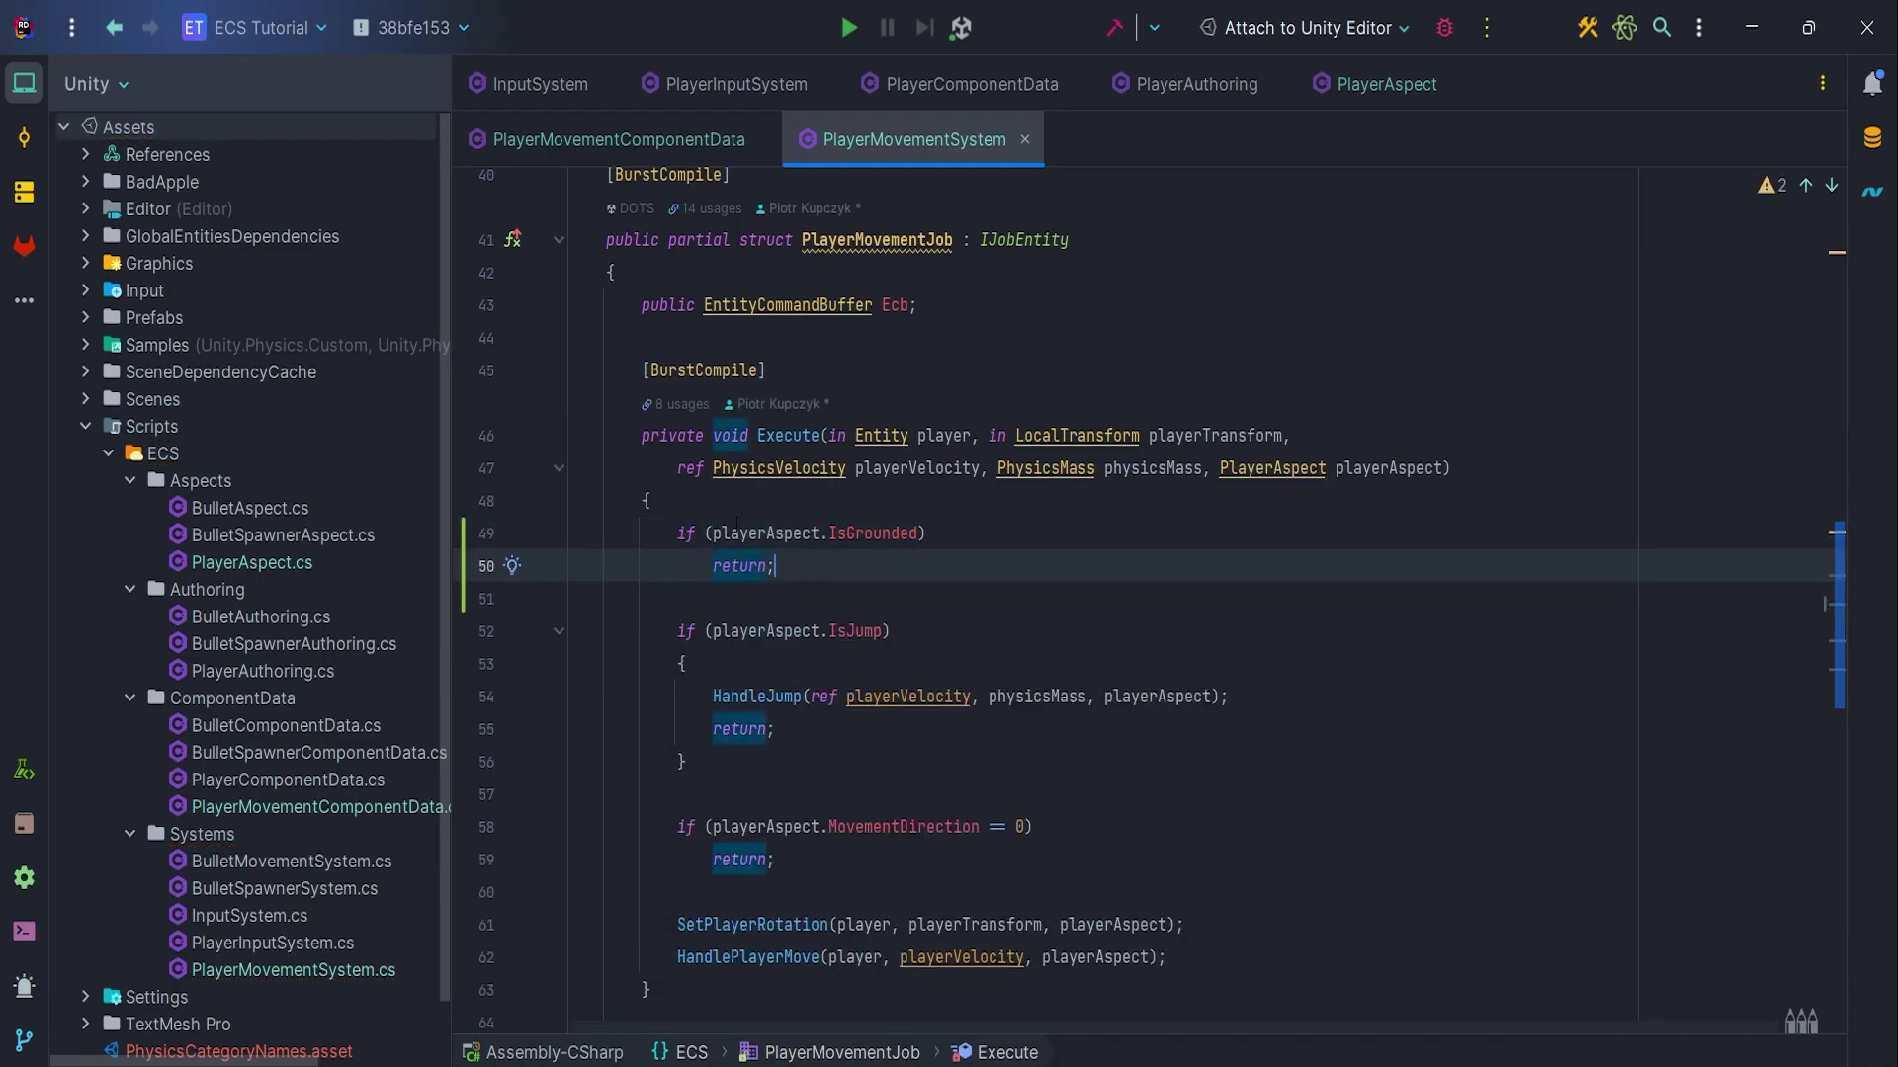
type("!")
Create the PlayerGroundComponentData struct implementing IComponentData, with a float3 OverlapDetectionOffset field
right_click(215, 697)
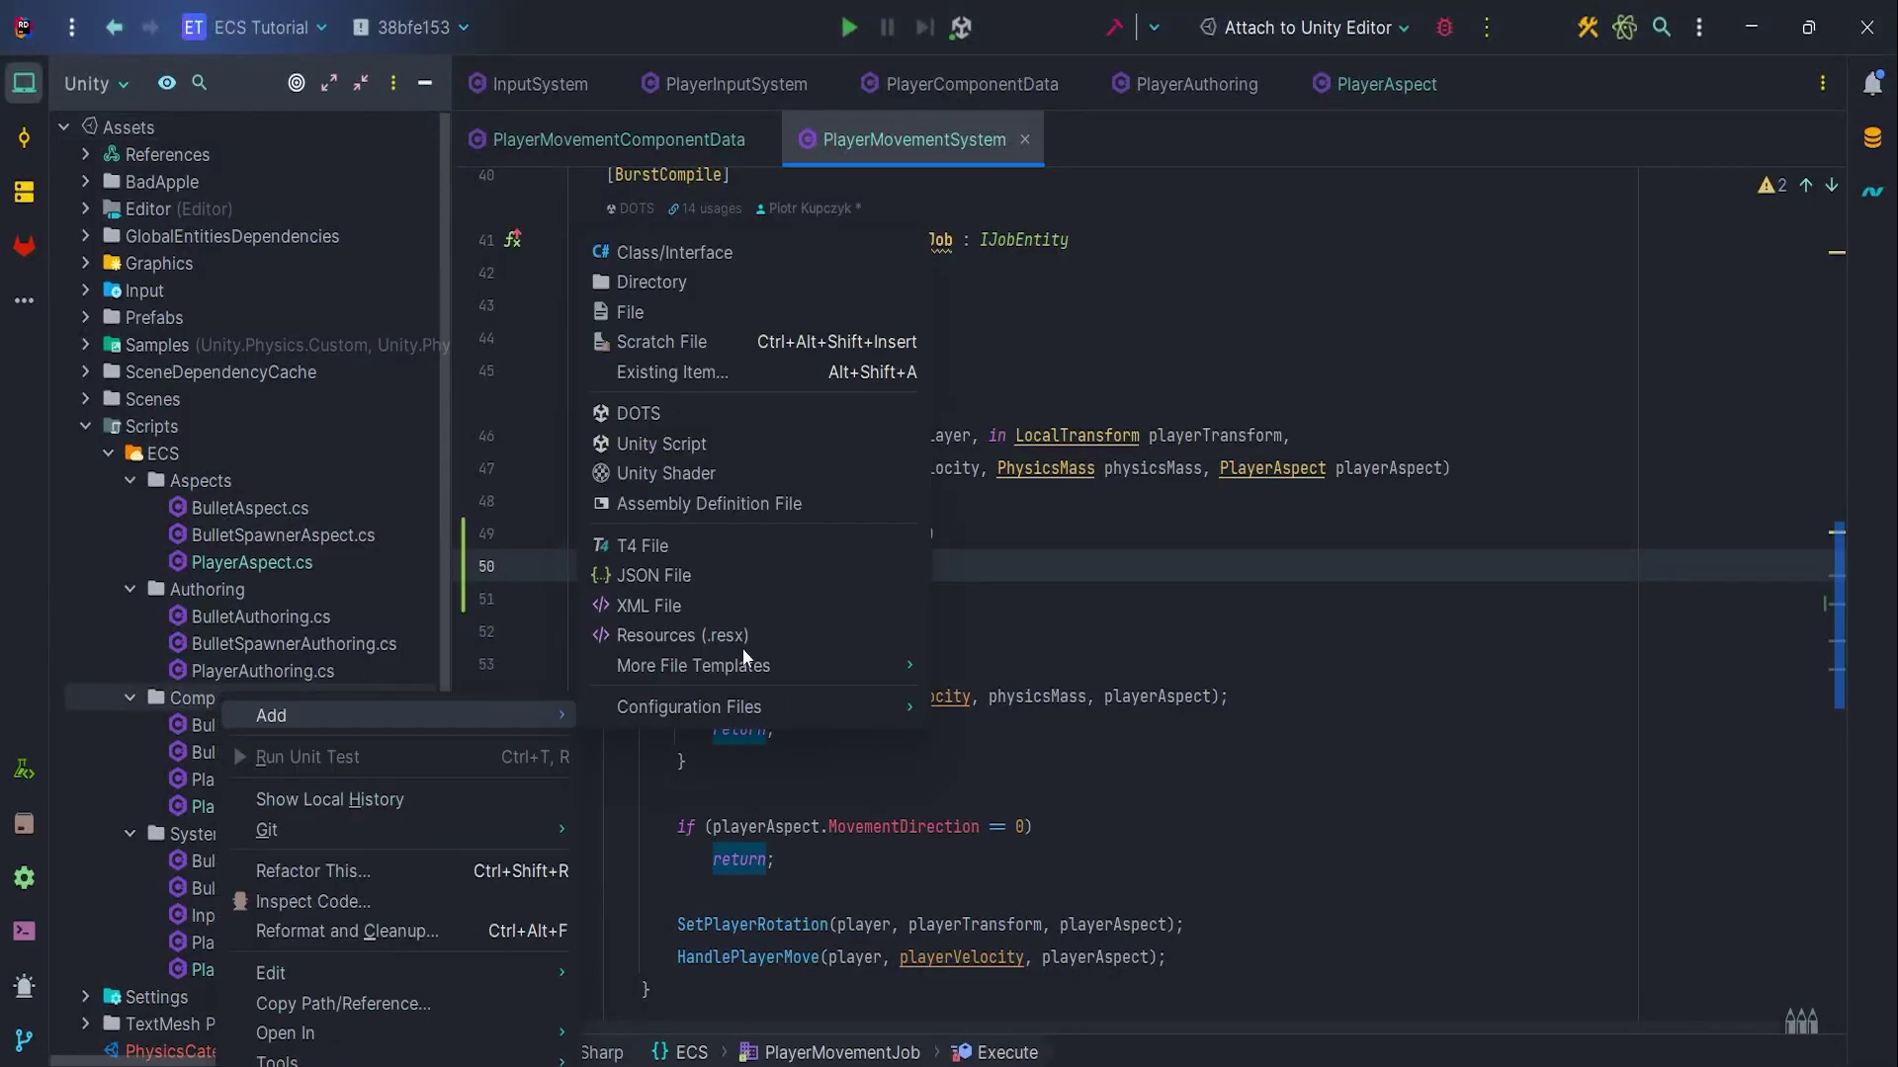
left_click(762, 255)
type("PlayerGroundComponentData")
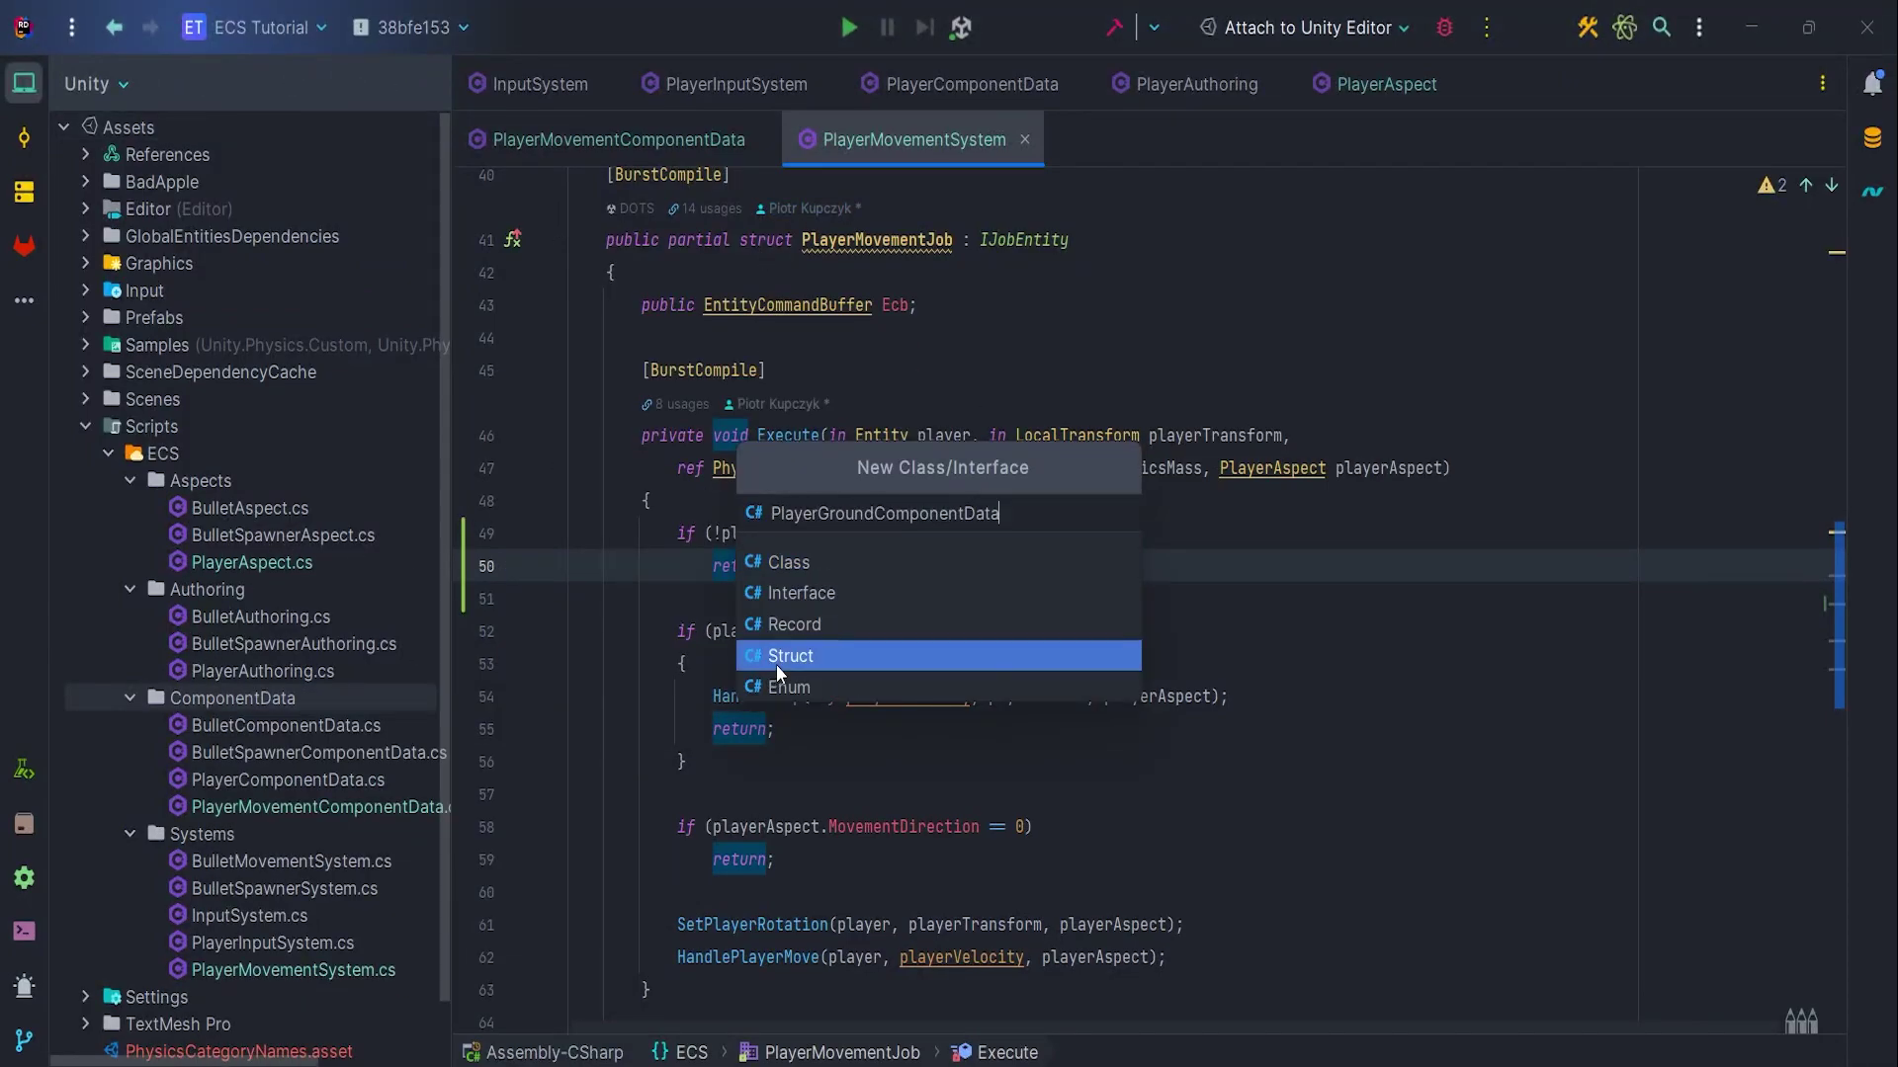
left_click(775, 656)
key("Up")
key("Up")
key("End")
type(": ICom")
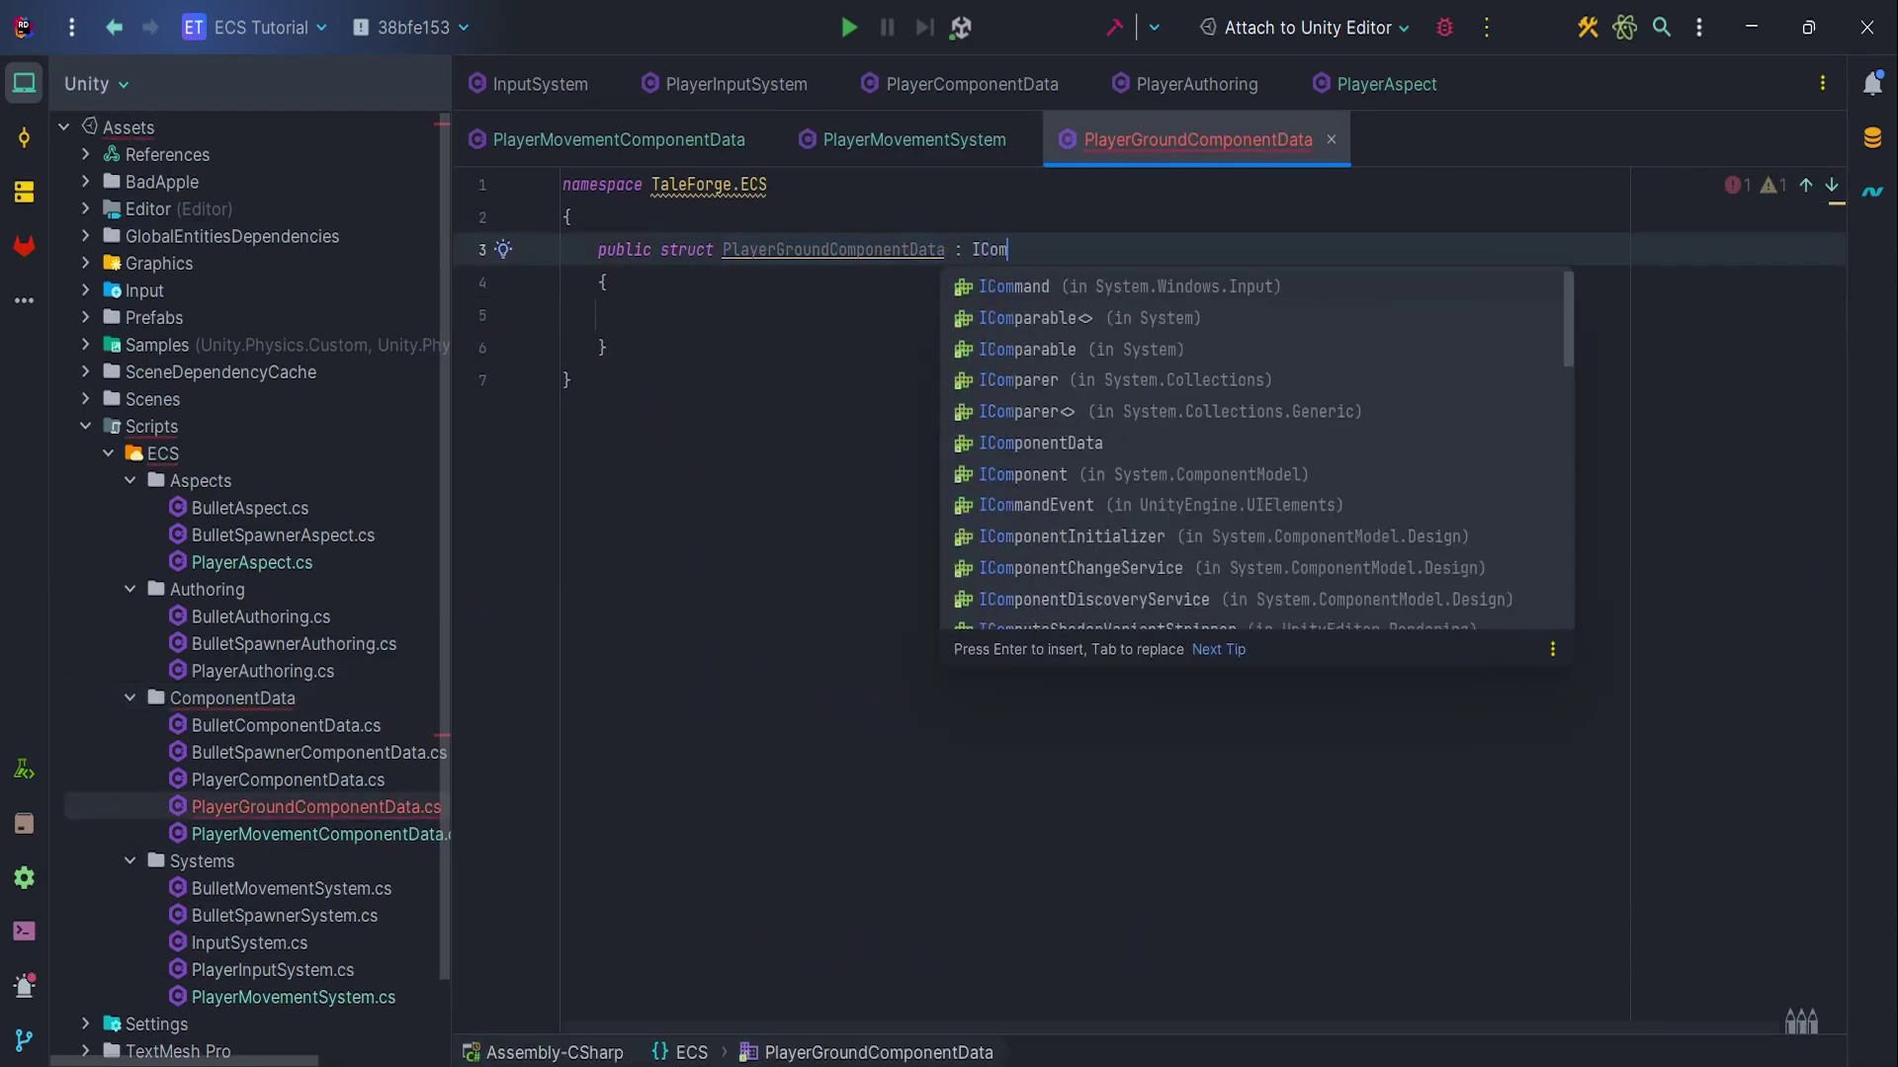
type("po")
key("Return")
left_click(729, 415)
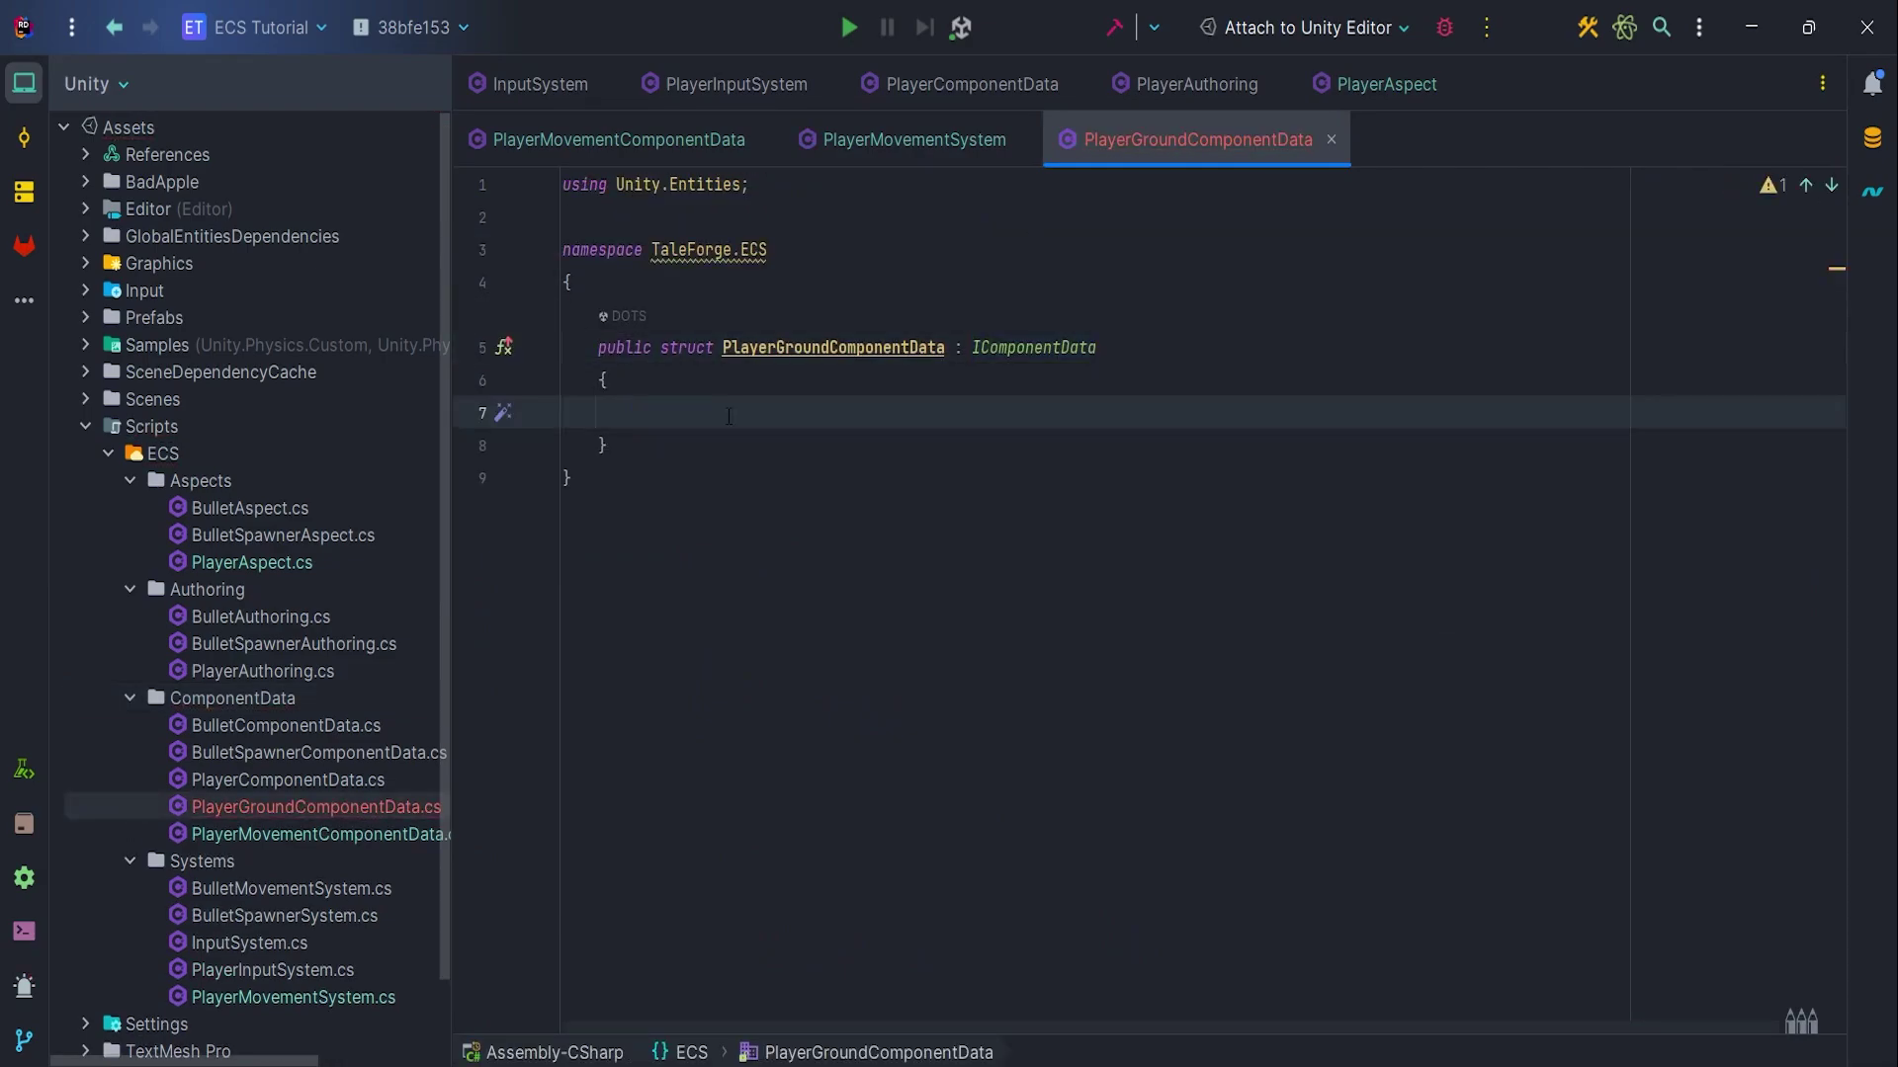
type("public floa")
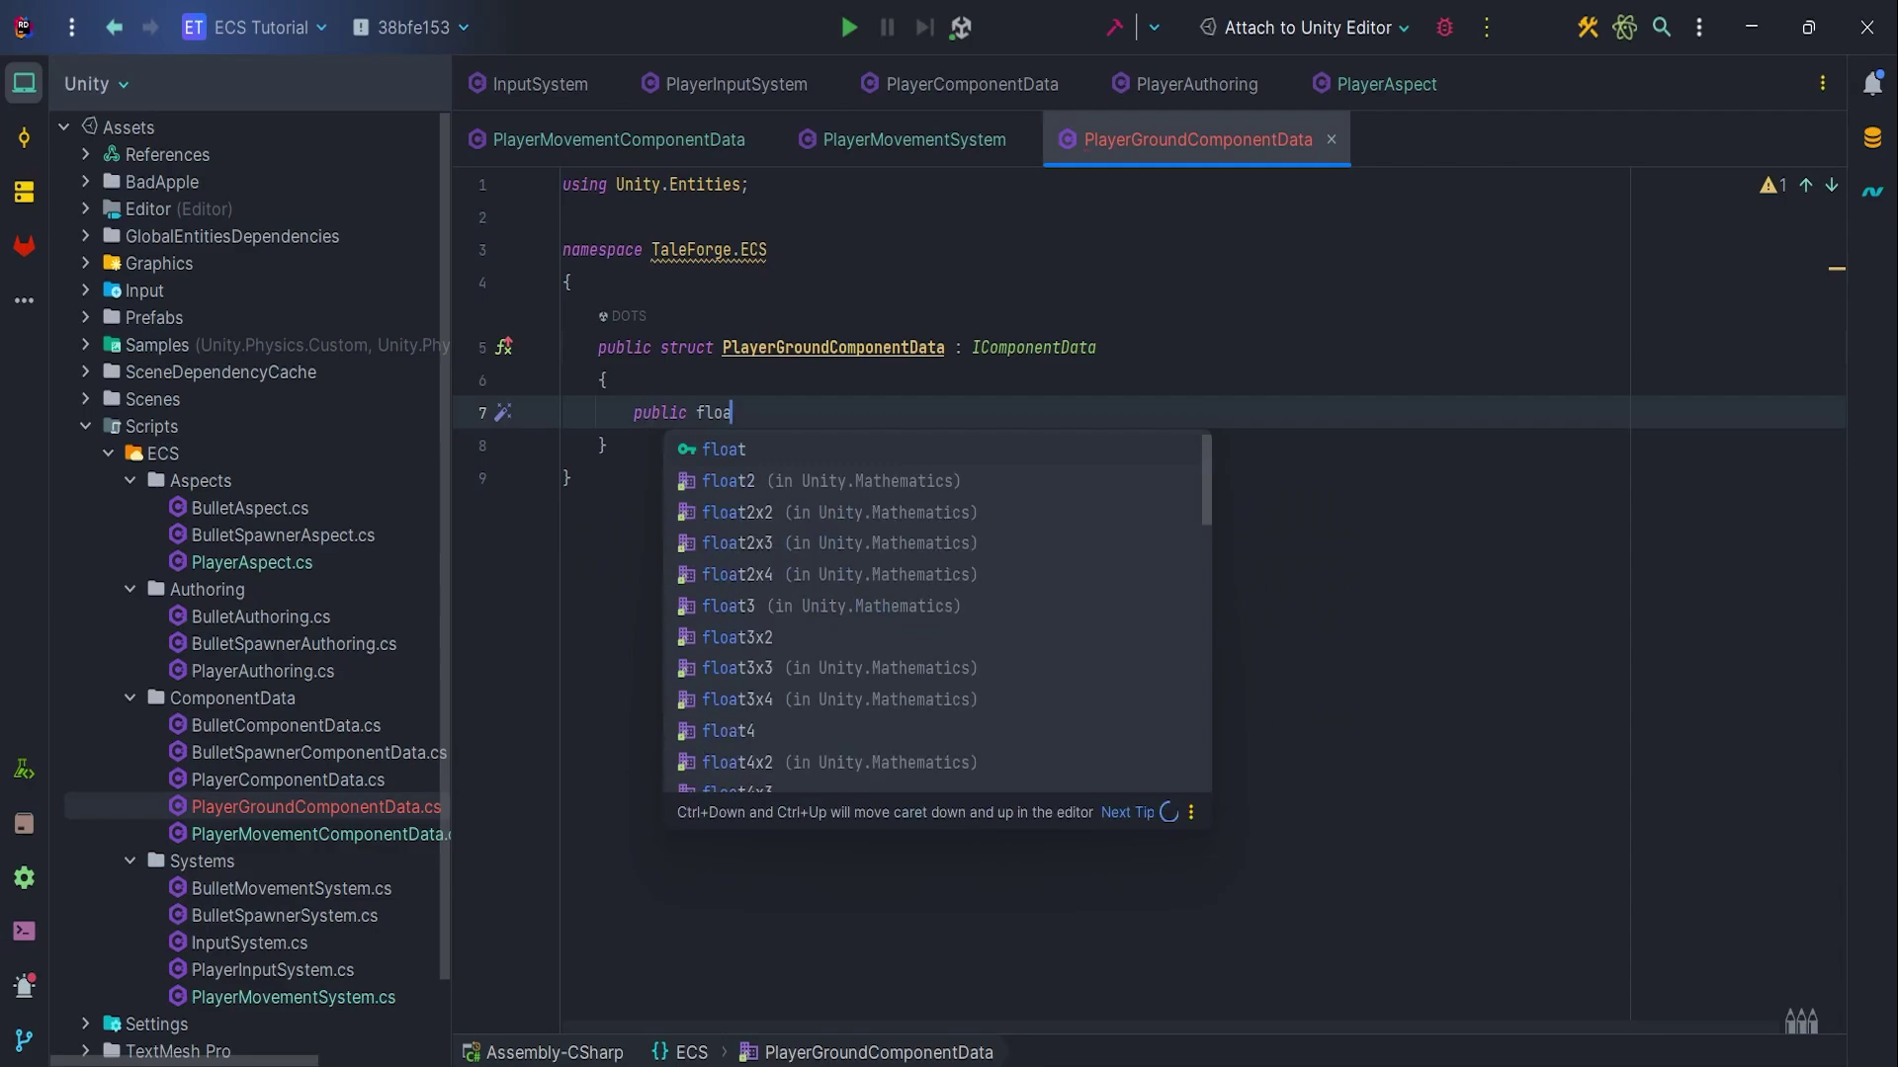
type("t3")
key("alt+Return")
key("Return")
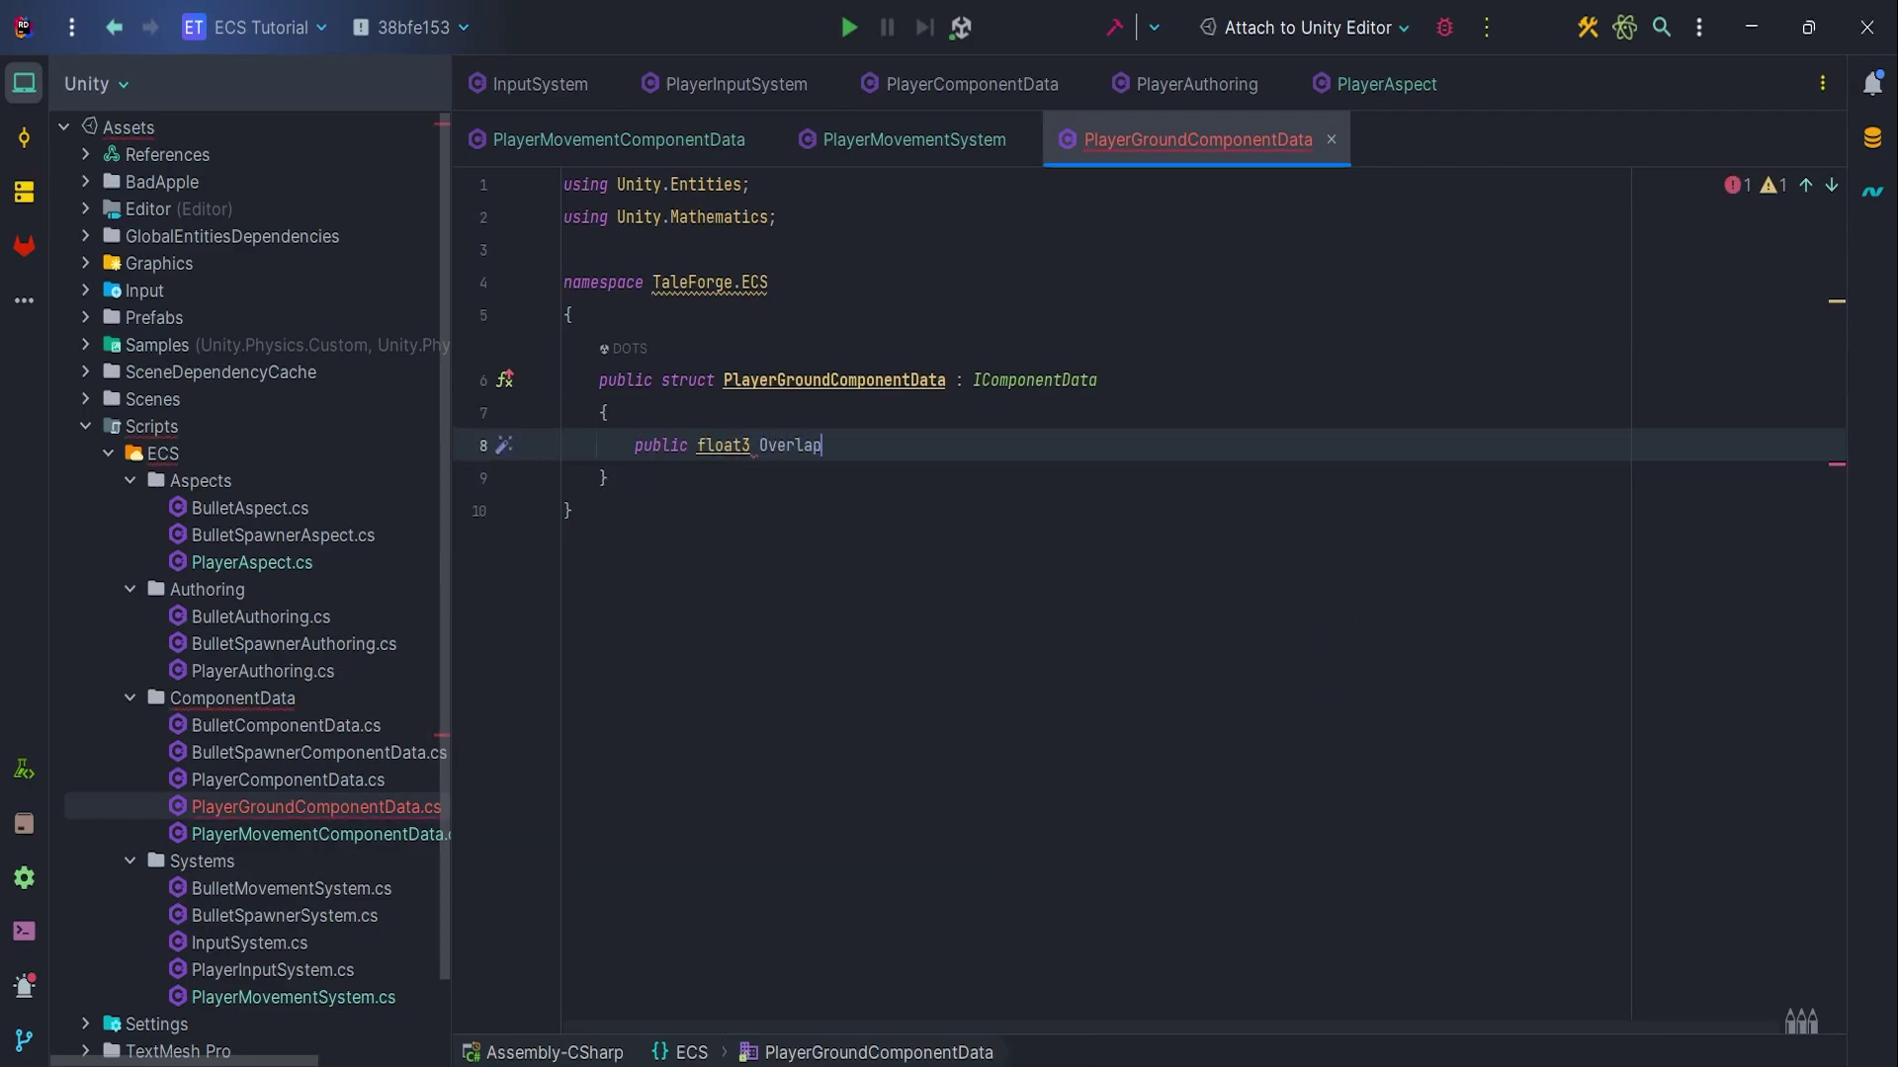
type("DetectionOffset")
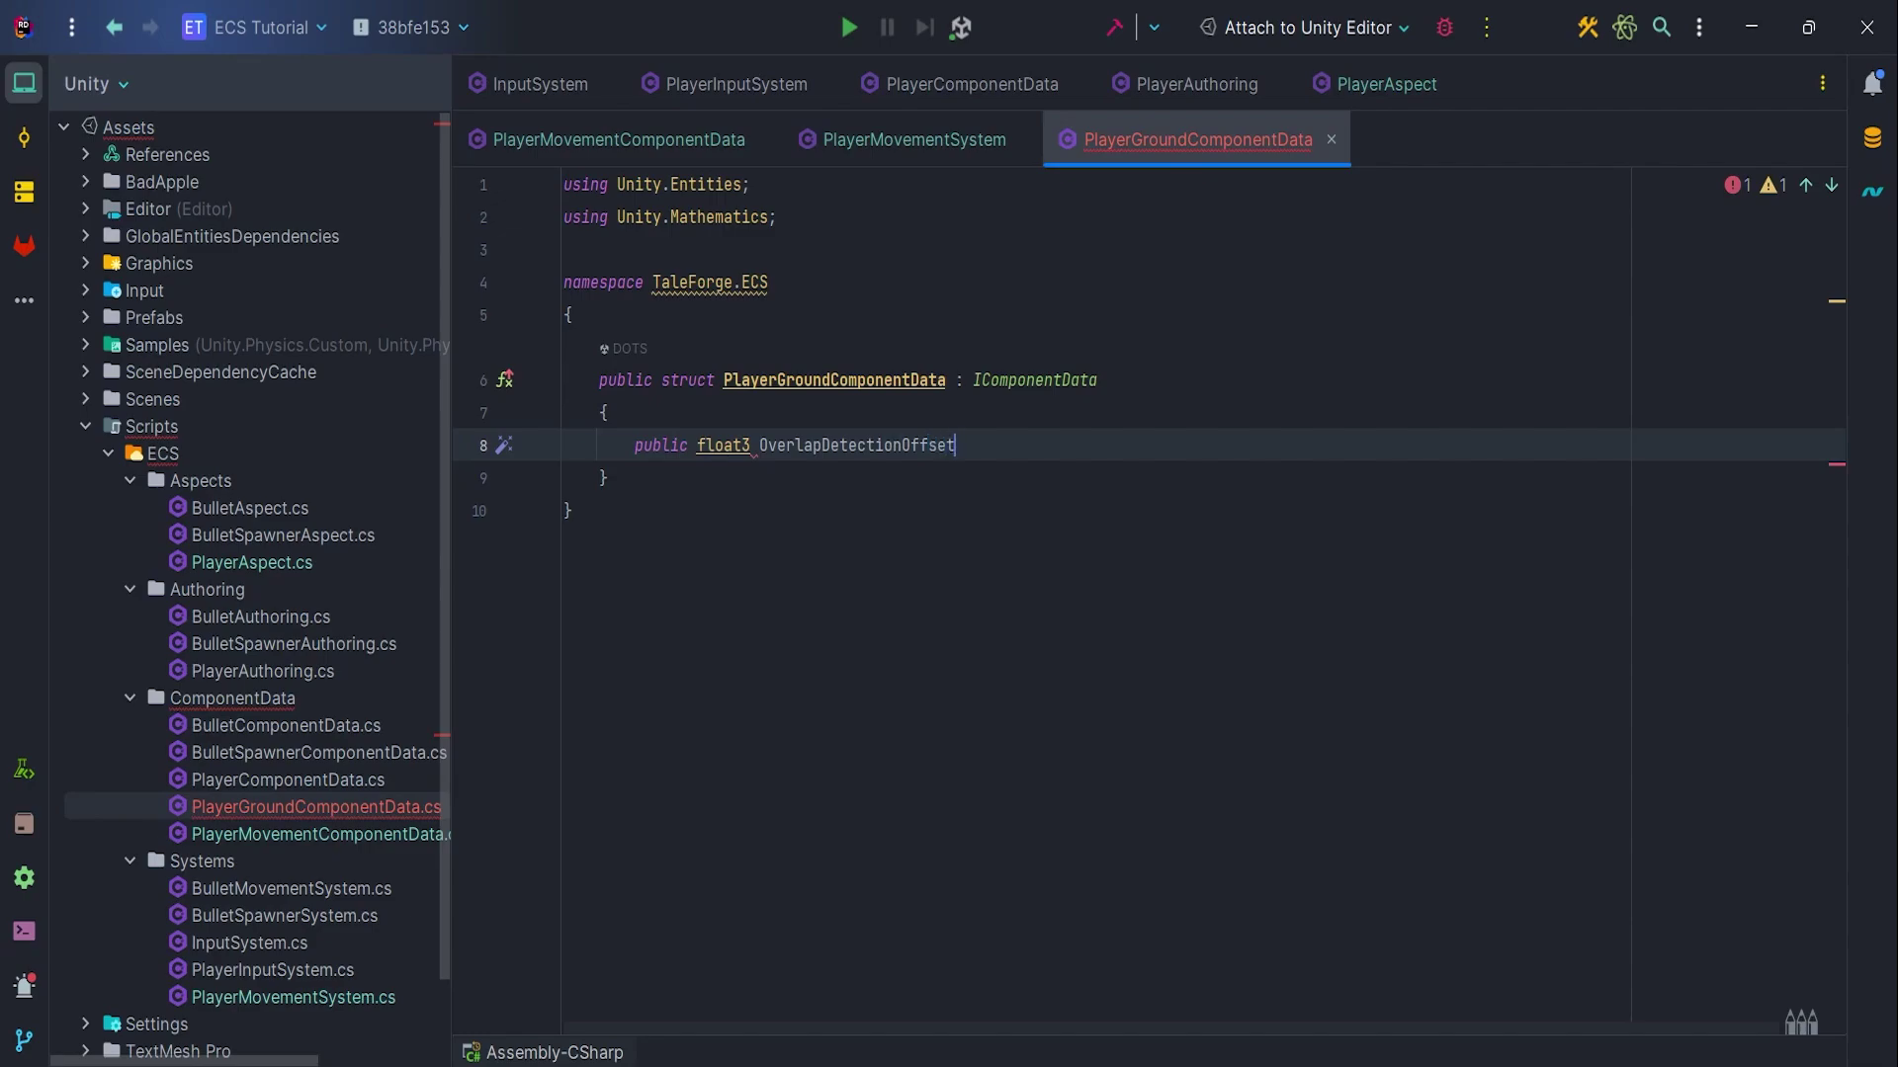
type(";")
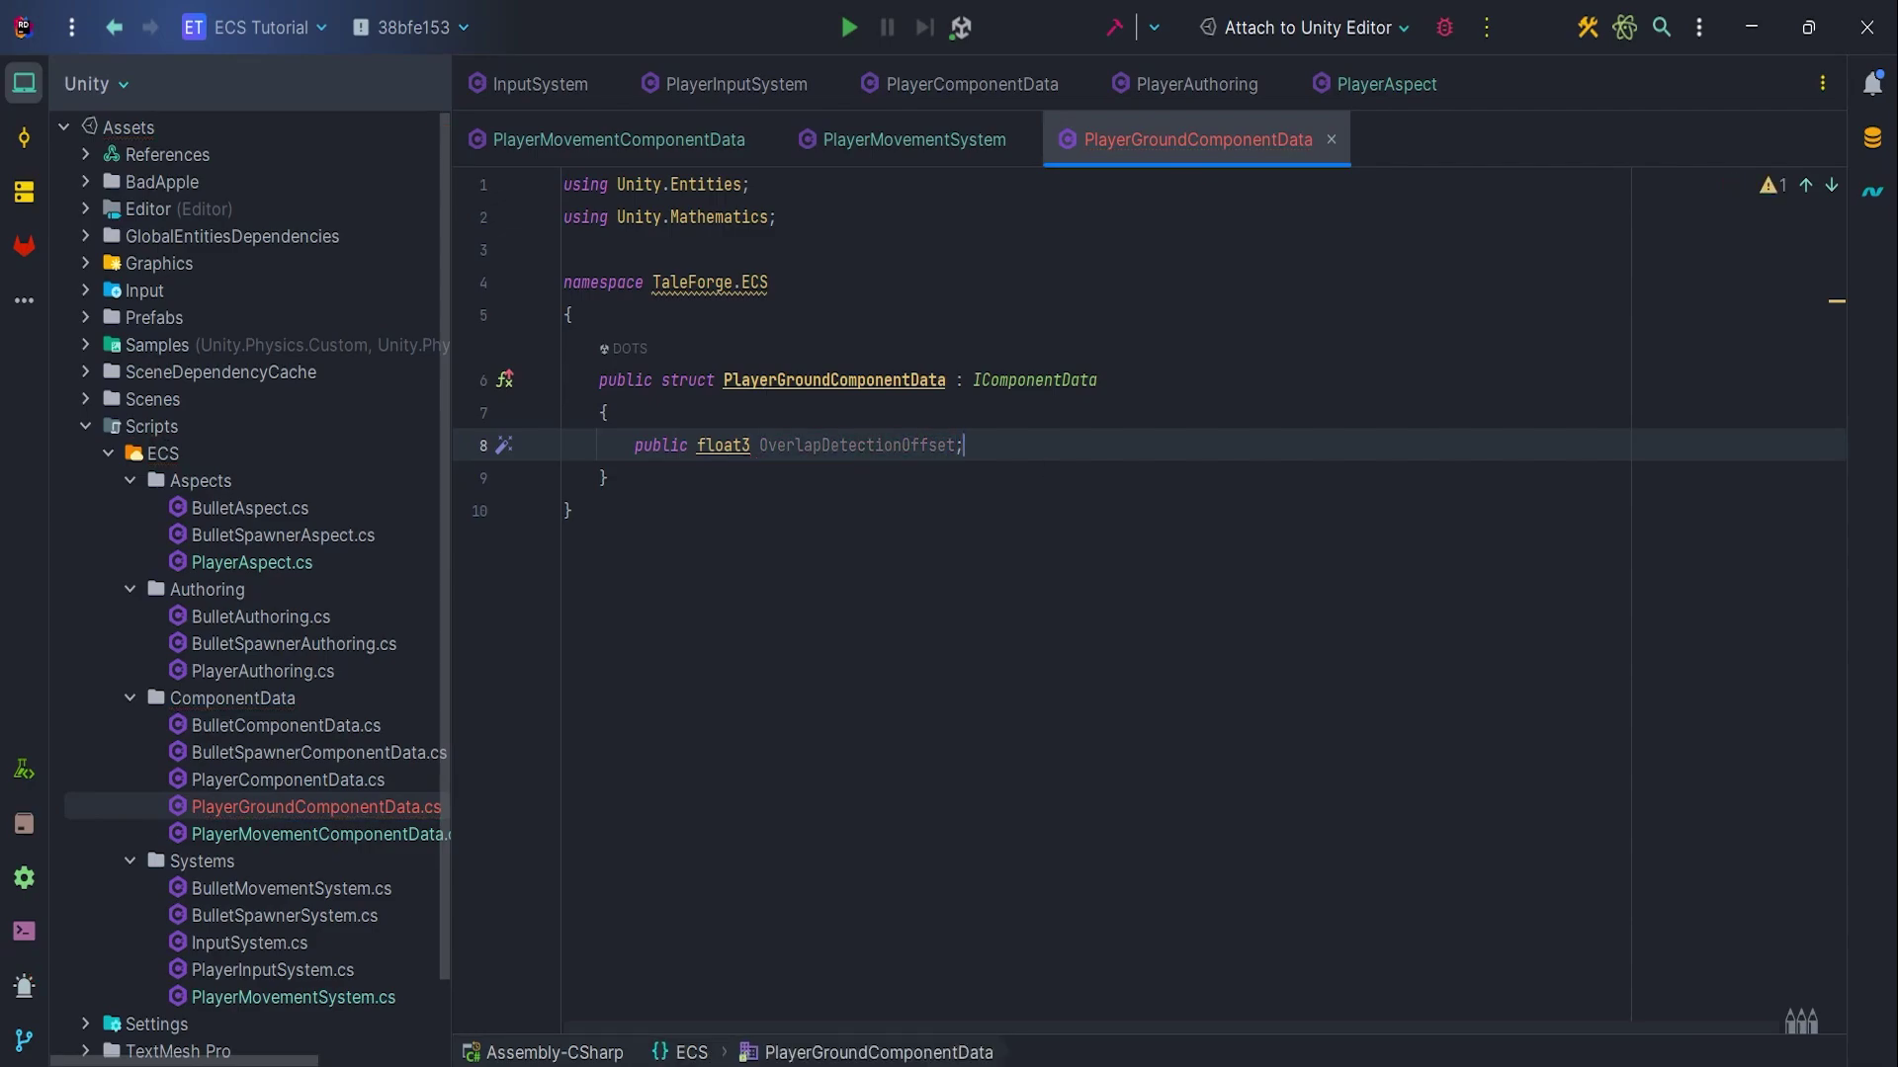
scroll(258, 589, "down", 1)
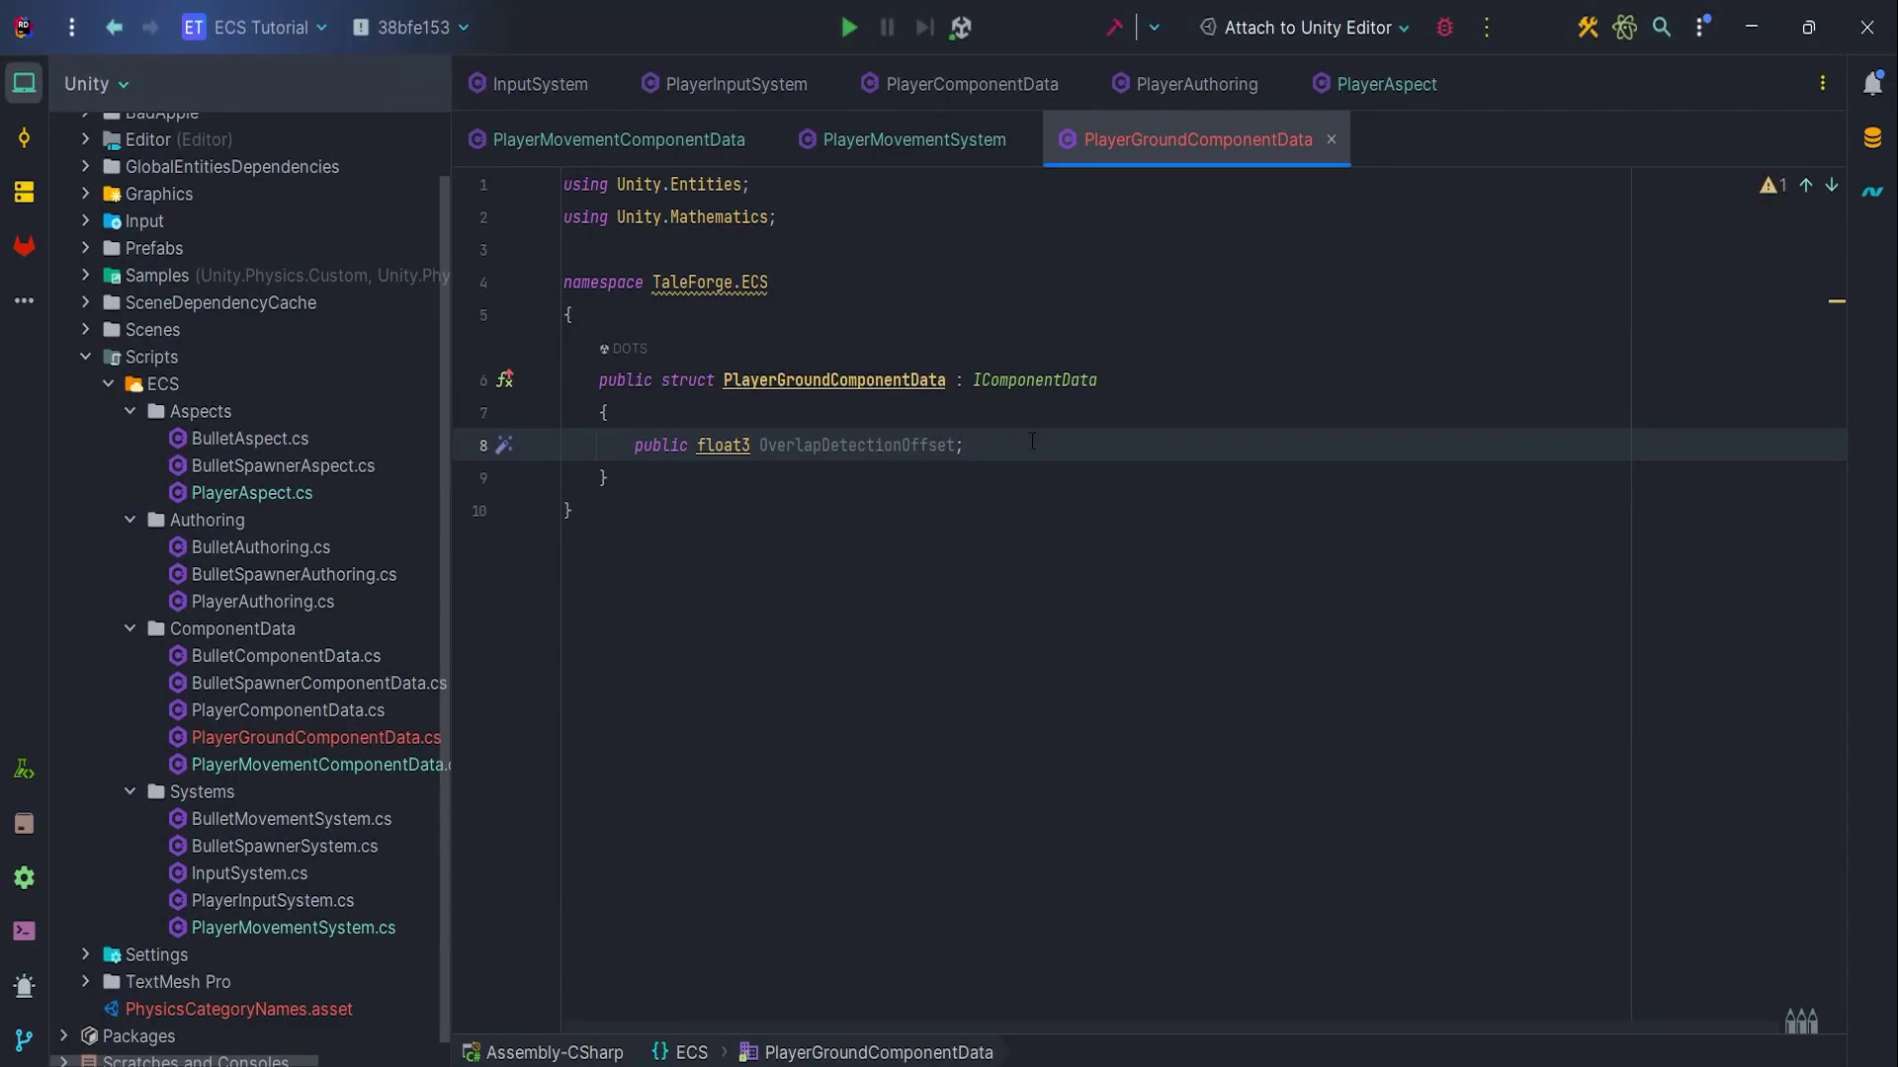
Create the PlayerGroundAuthoring MonoBehaviour class in the Authoring folder
right_click(229, 517)
left_click(693, 528)
type("PlayerGroundAuthori")
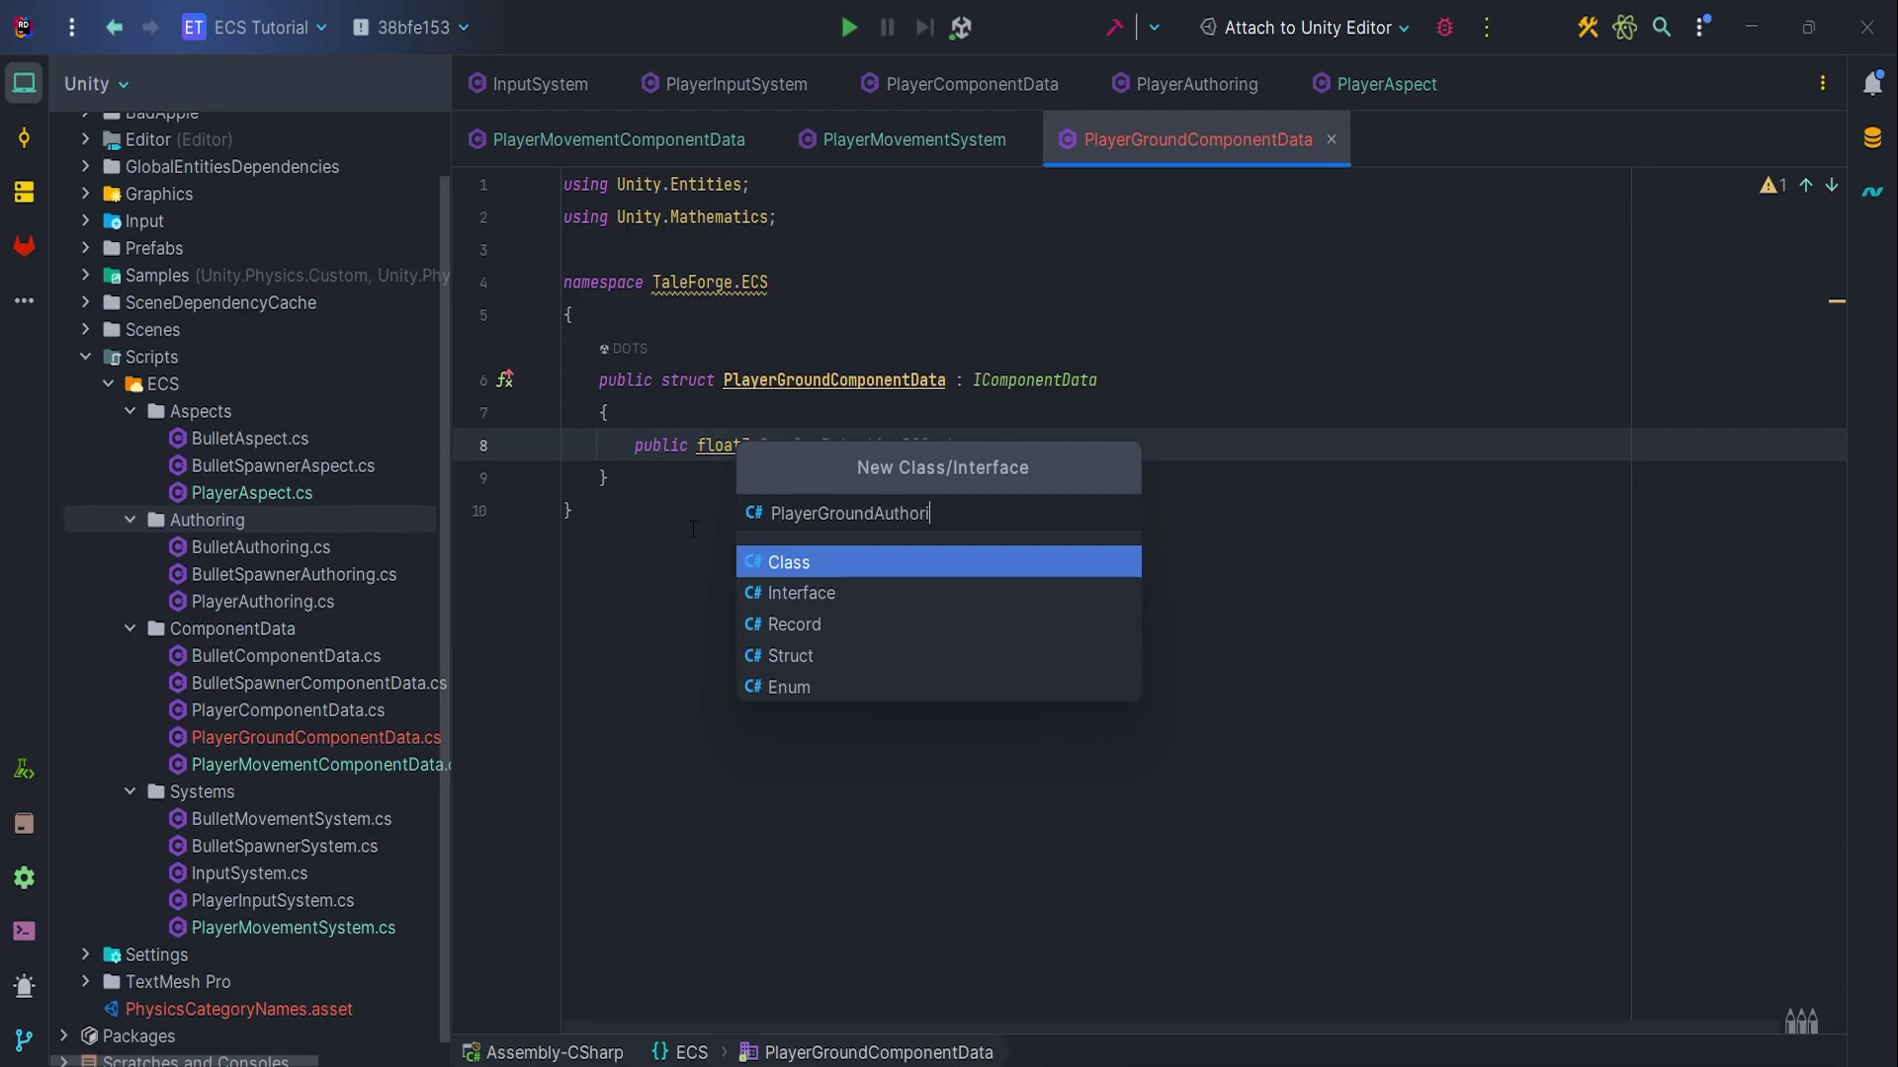
type("ng")
key("Return")
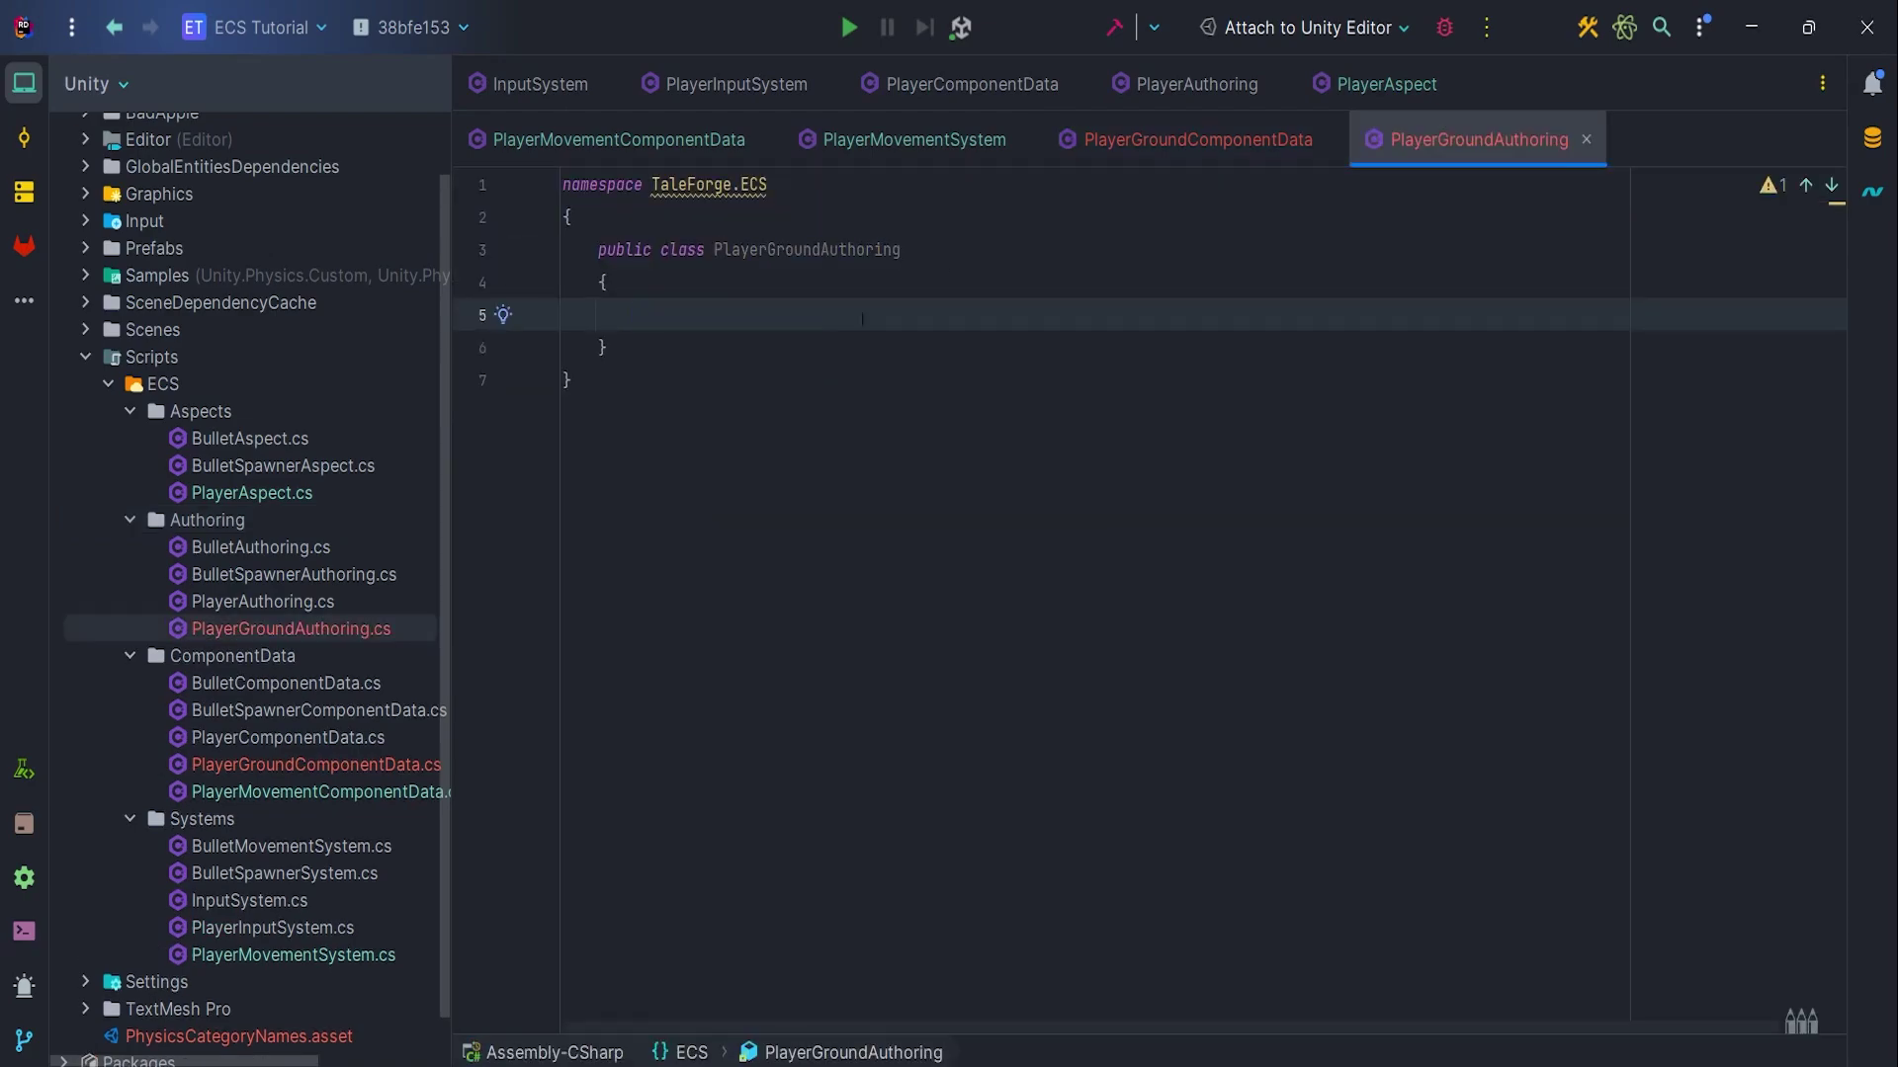
key("Up")
key("Up")
key("End")
type(": Mo")
key("Return")
Add a serialized float3 OverlapDetectionOffset field exposed through a public property
key("Down")
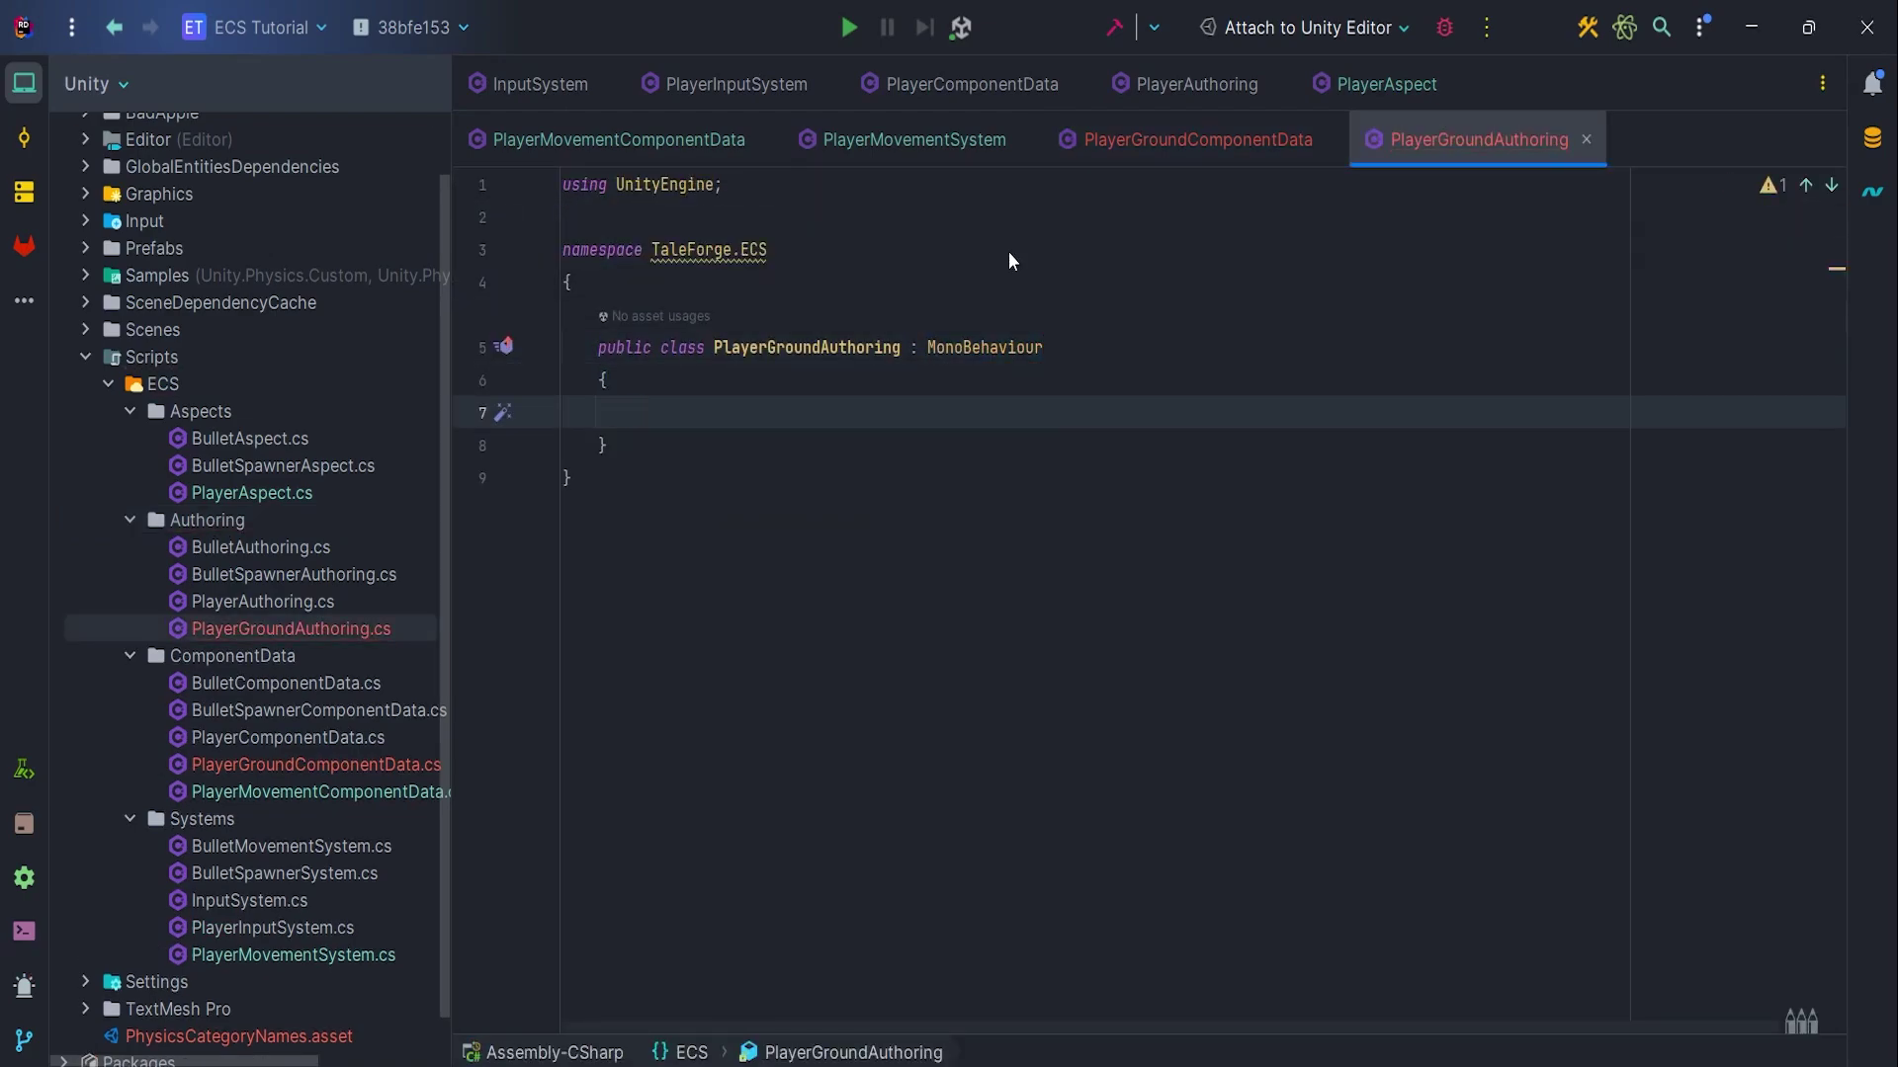
type("[SerializeField] pri")
key("Return")
type("float3")
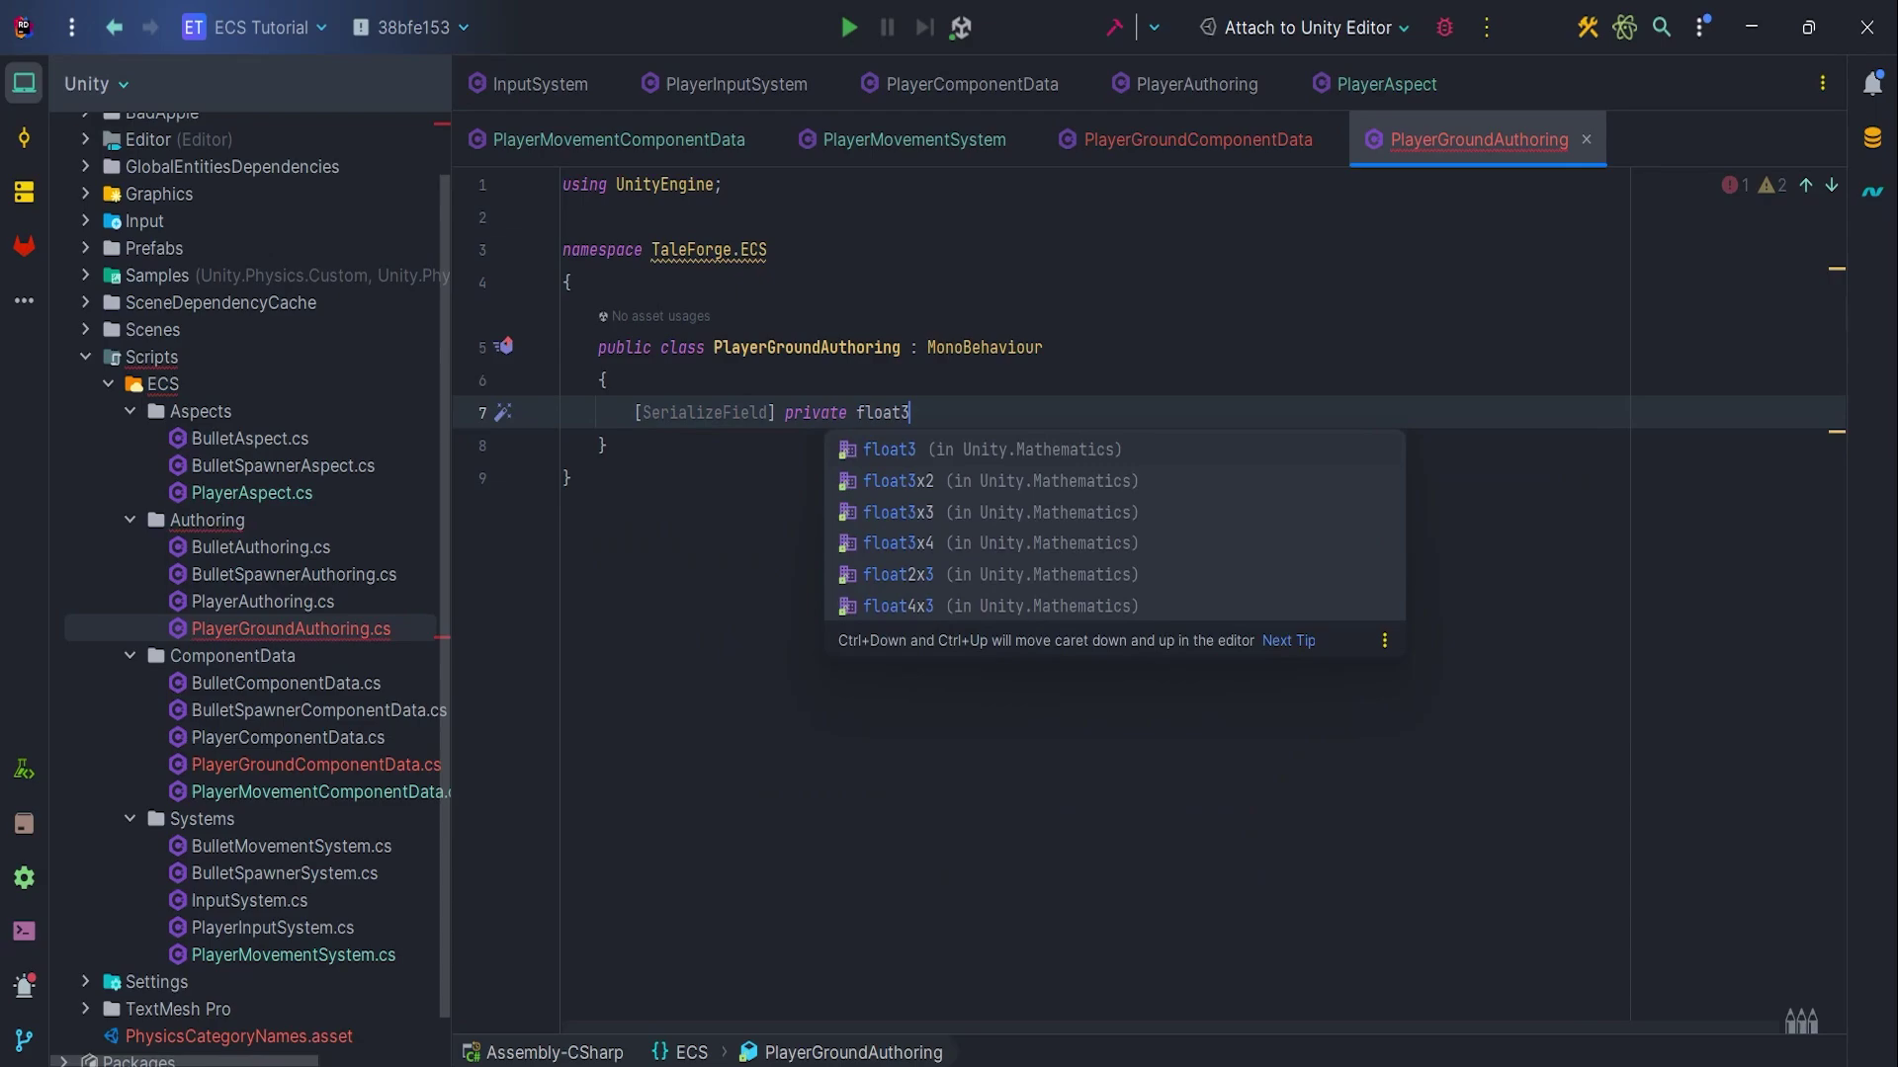
key("Return")
type("_overlapDetectio")
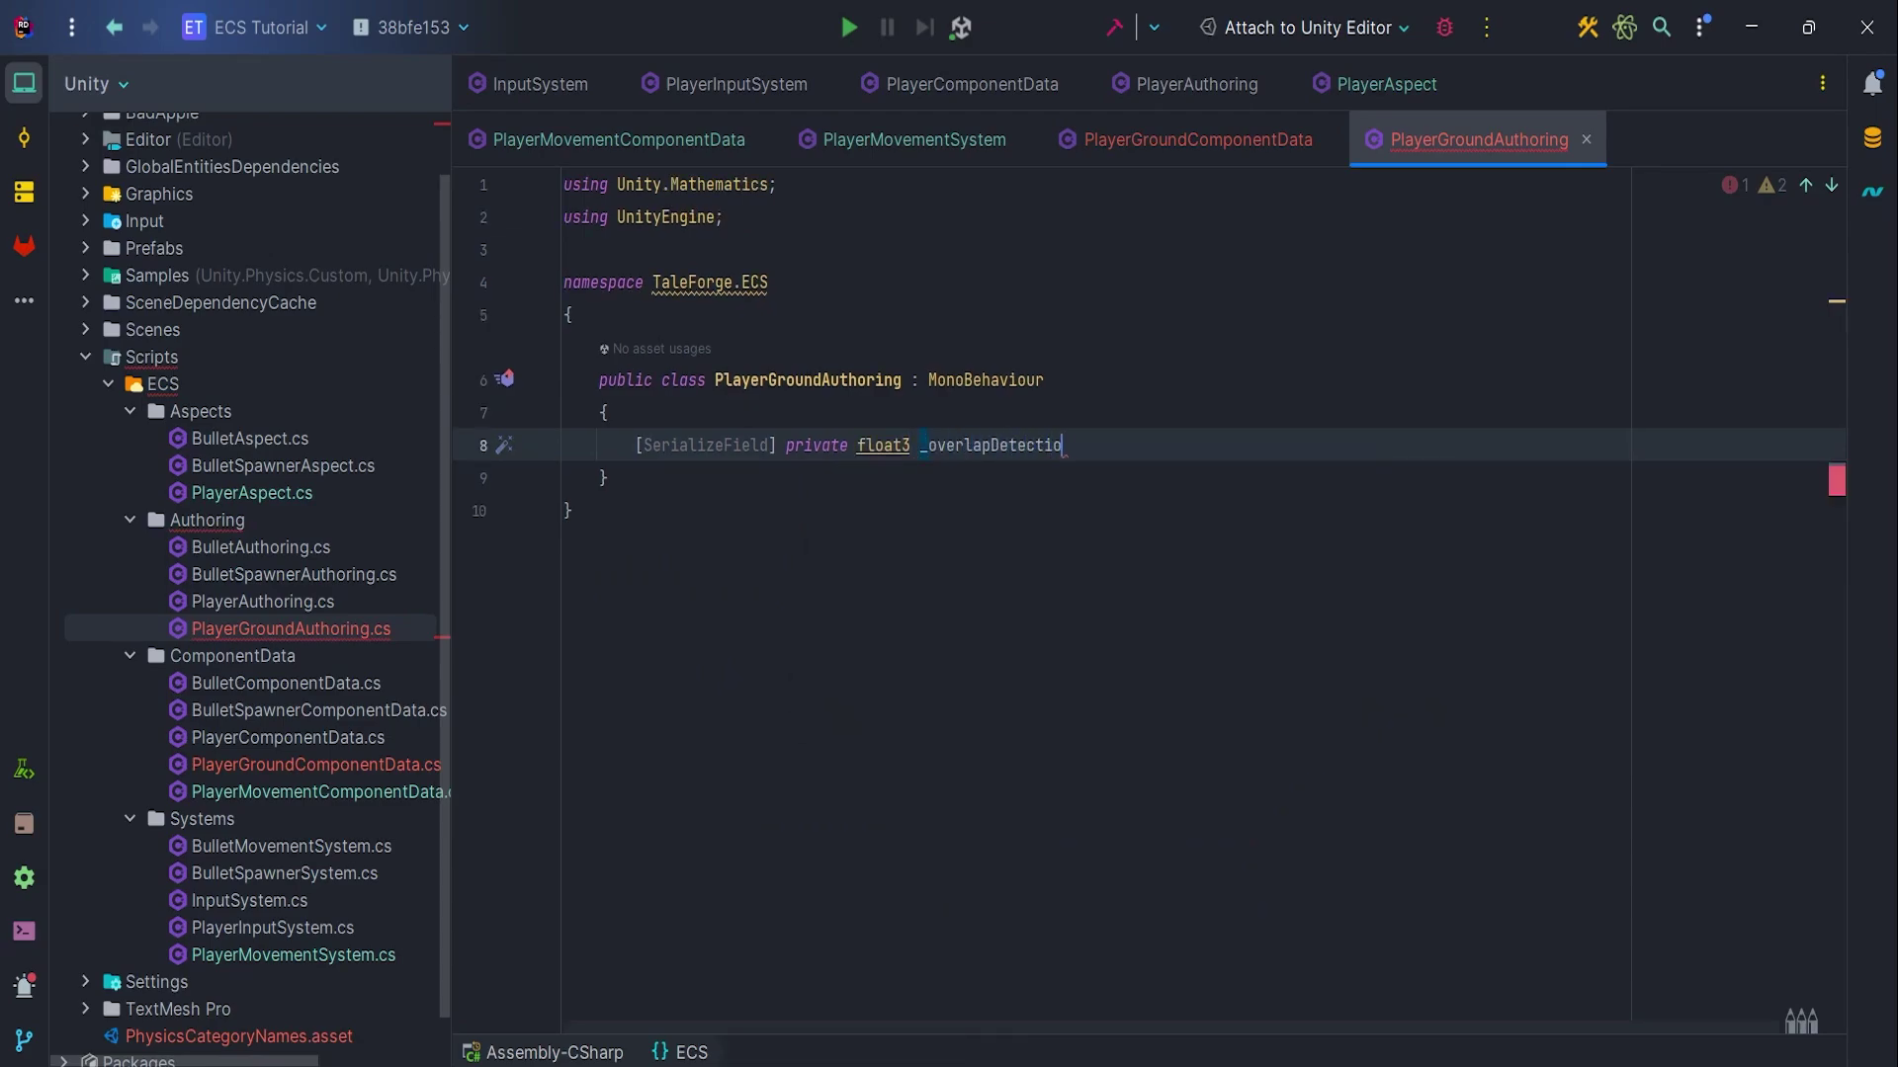
type("nOffset;")
key("Return")
key("Return")
type("publi fl")
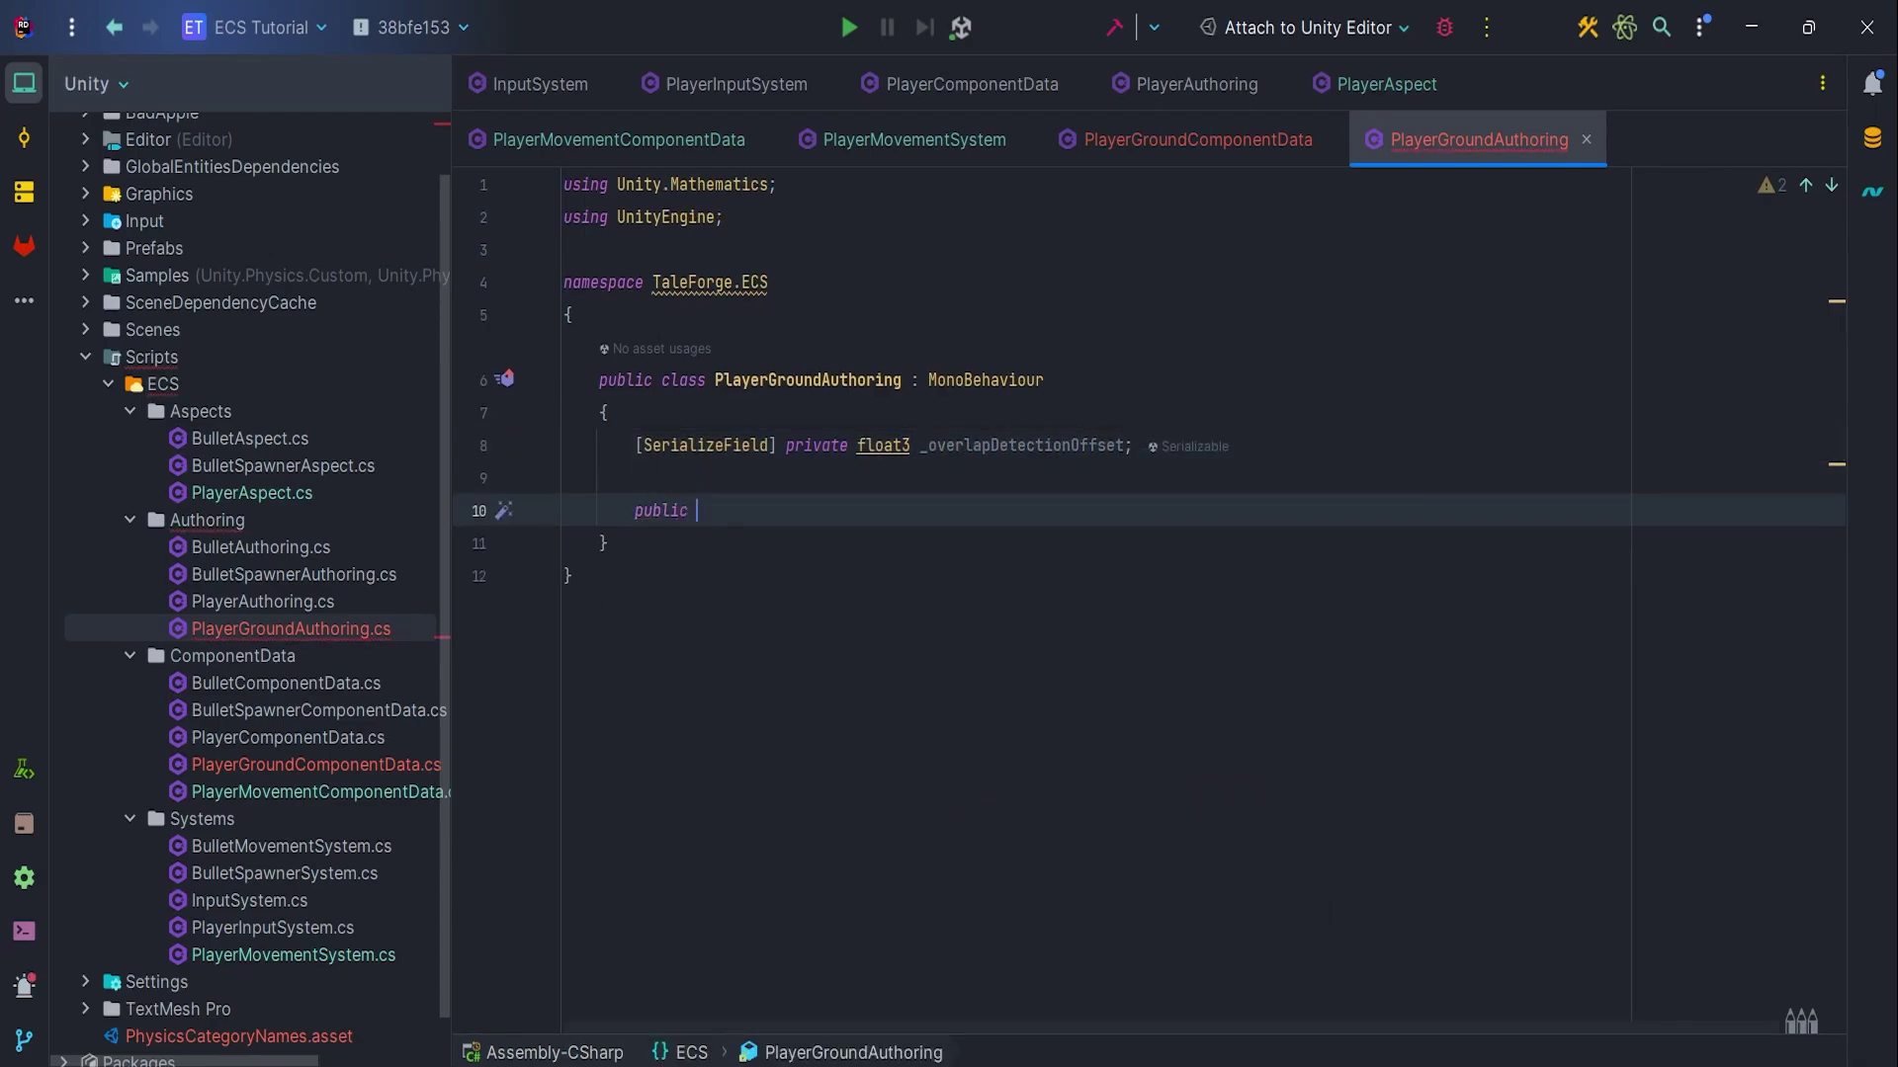
type("float3 OverlapDetec")
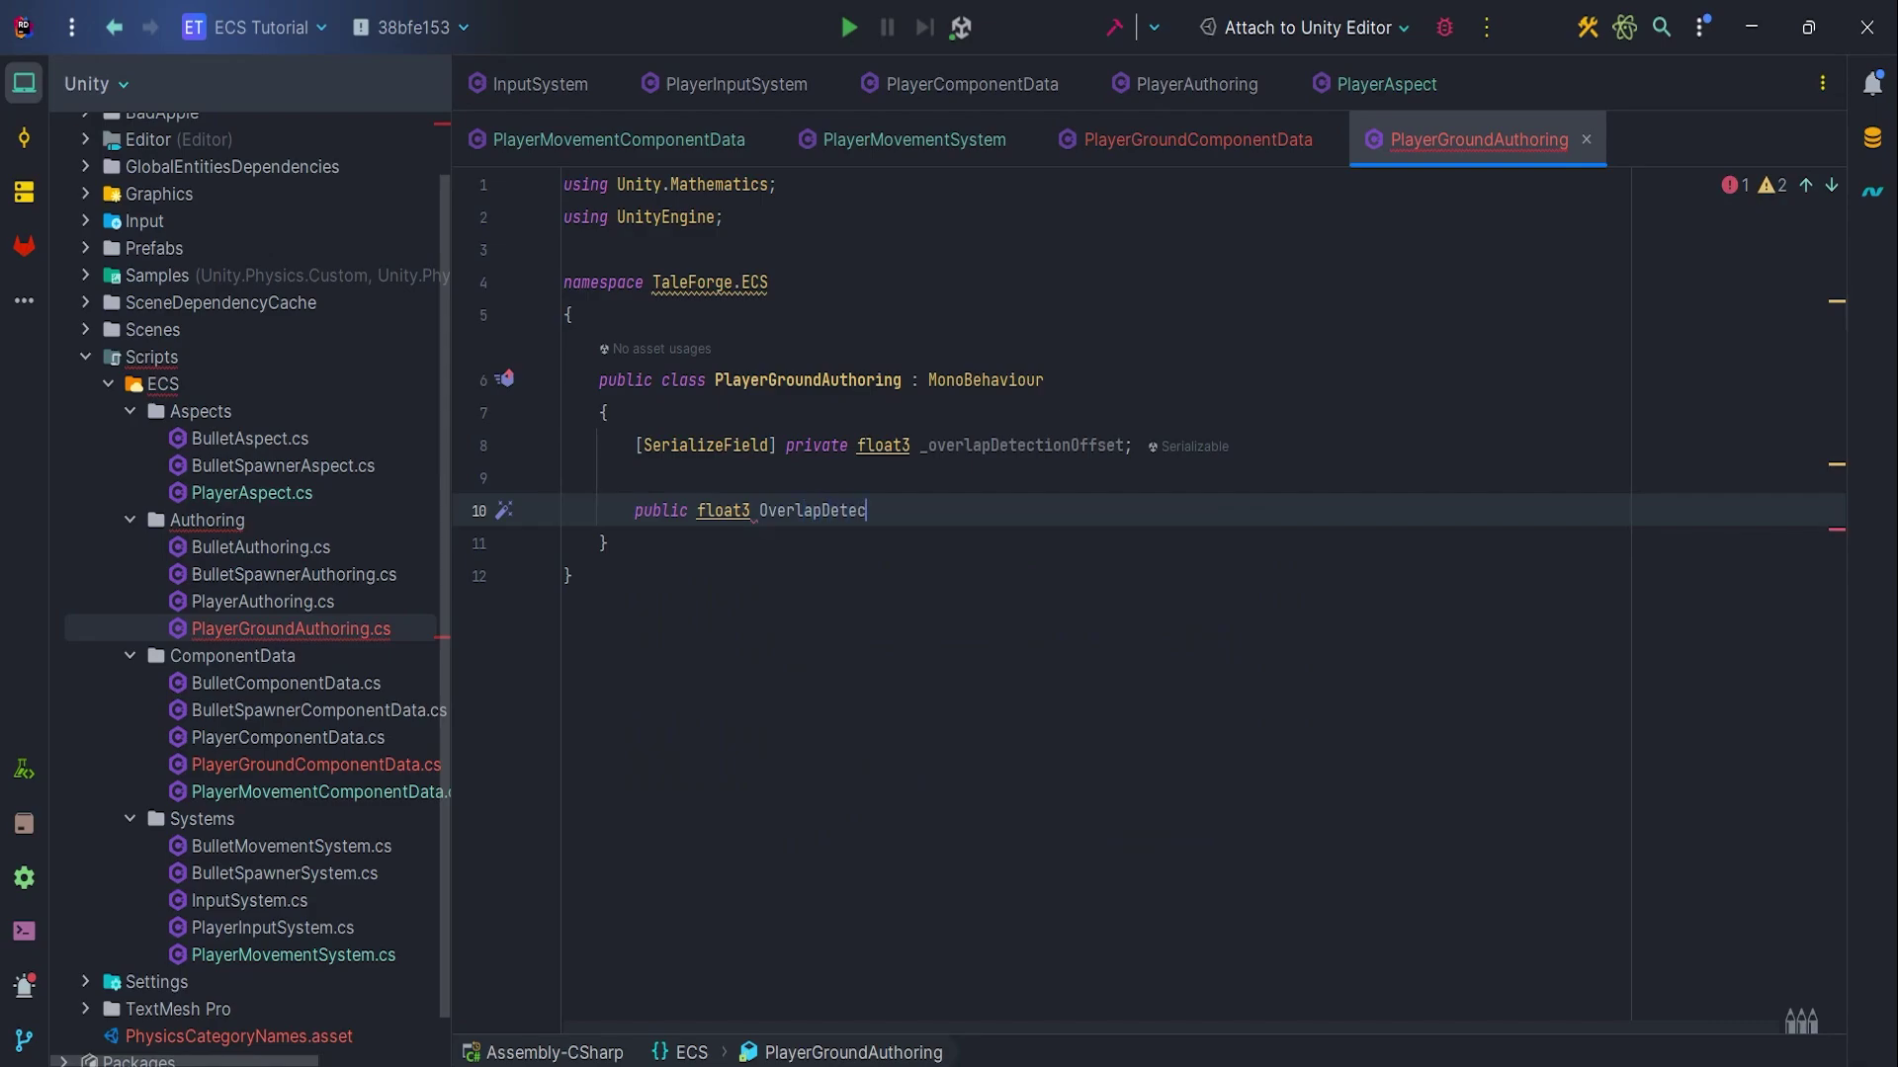
type("tionOffset => _overlapDetectionOffset")
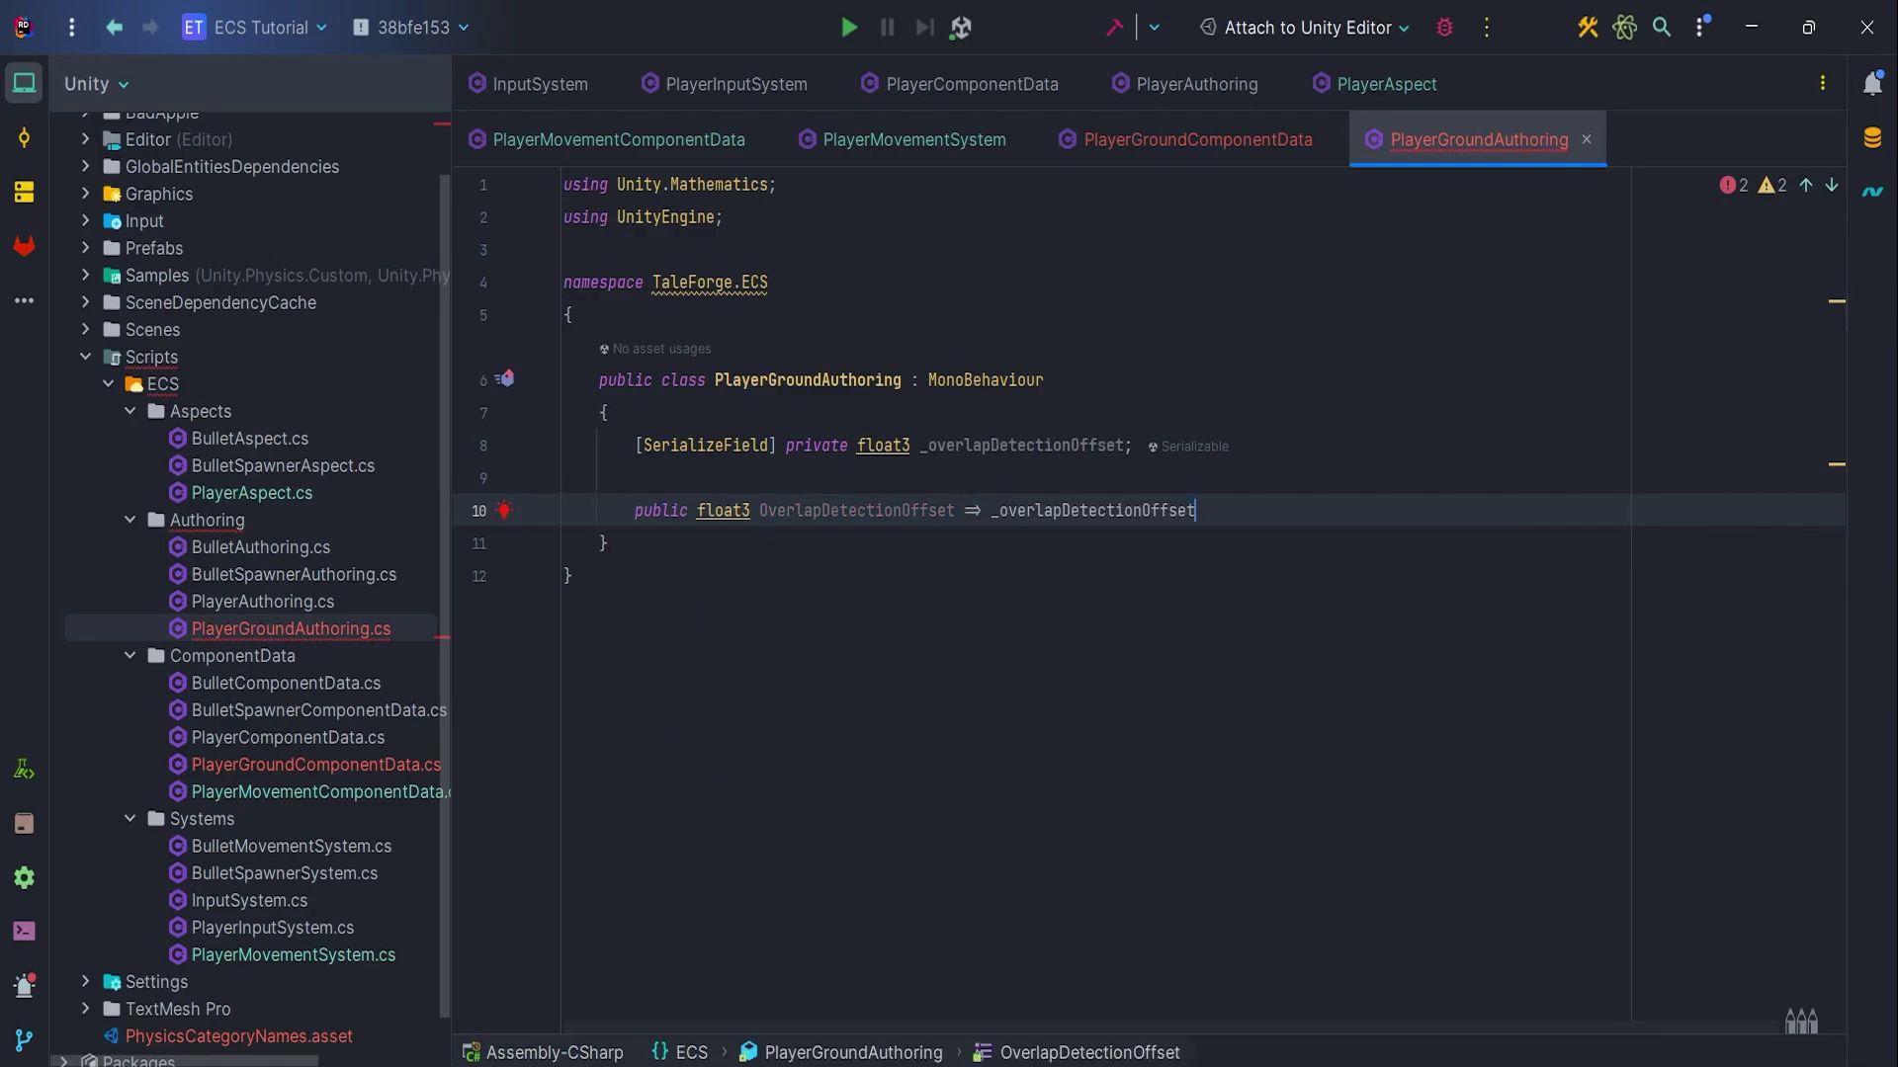
type(";")
key("Down")
key("Down")
key("Up")
key("Return")
key("Return")
type("public ")
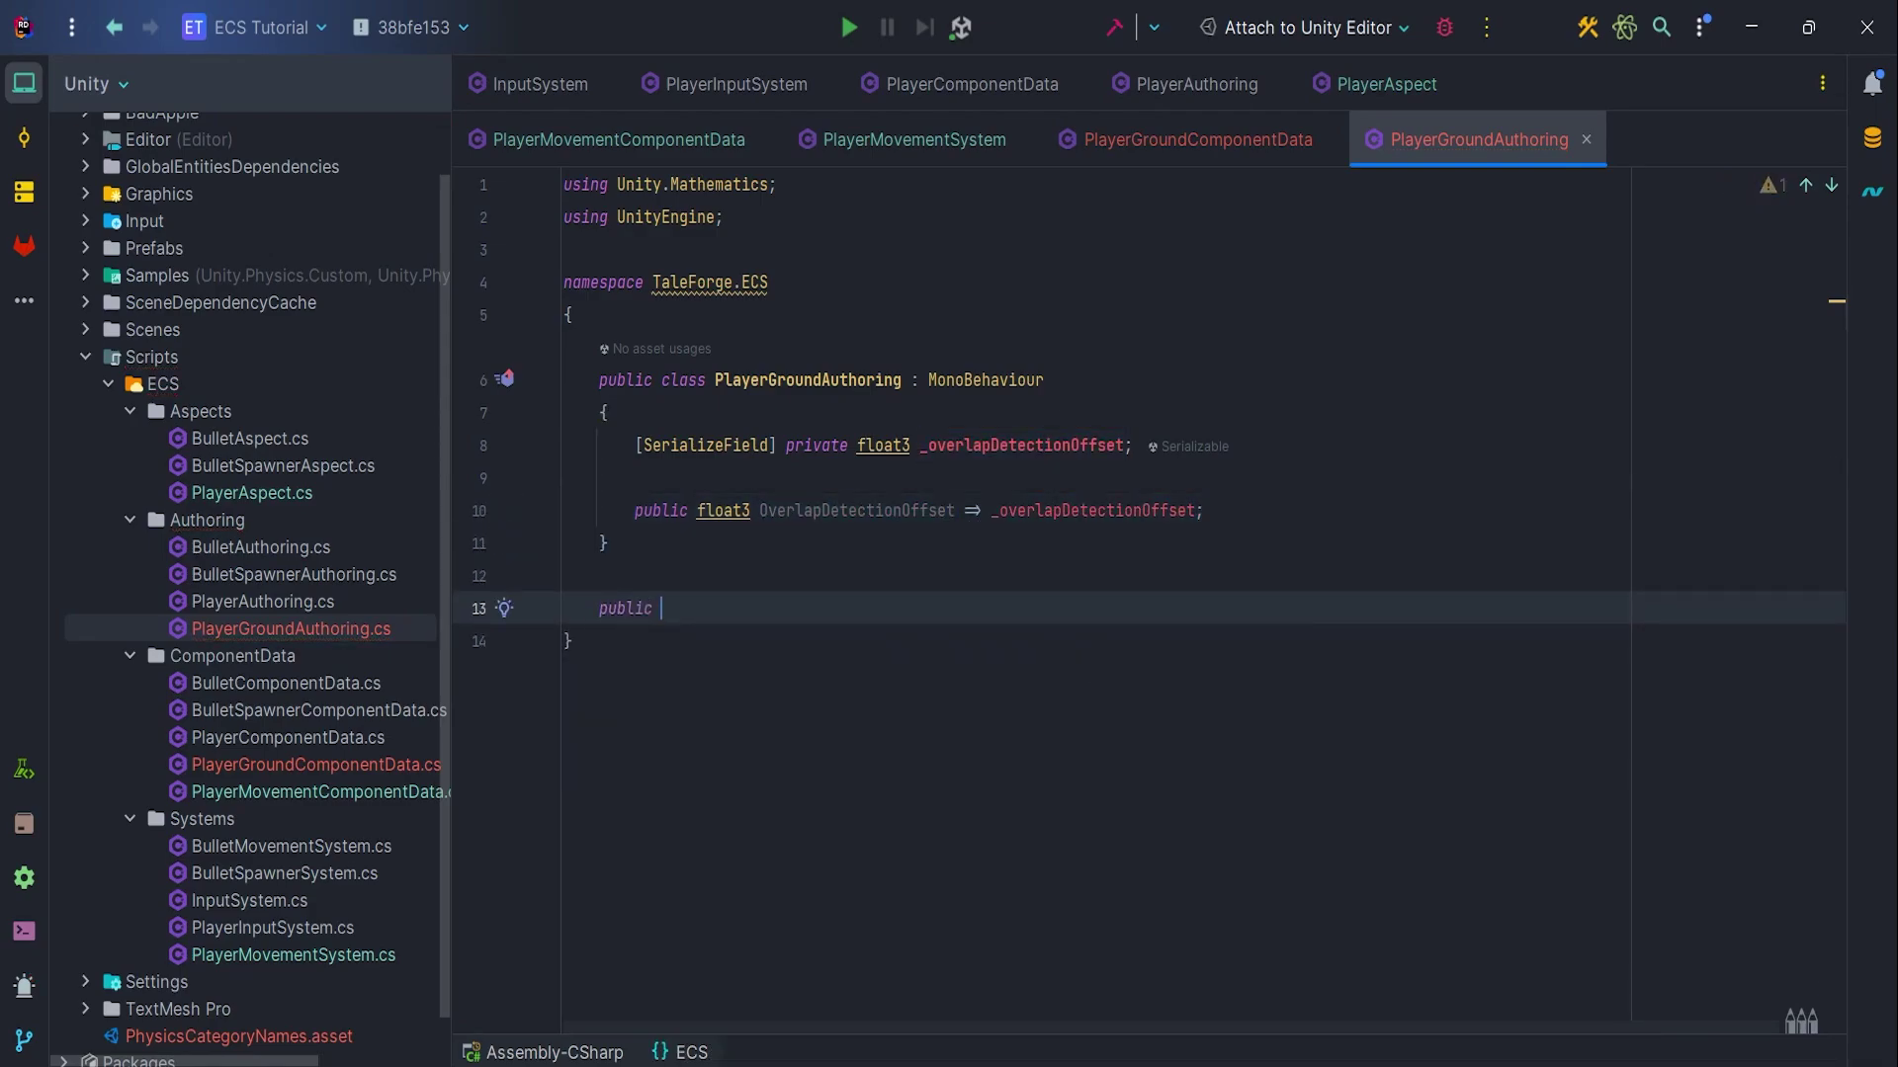
type("class PlayerGround")
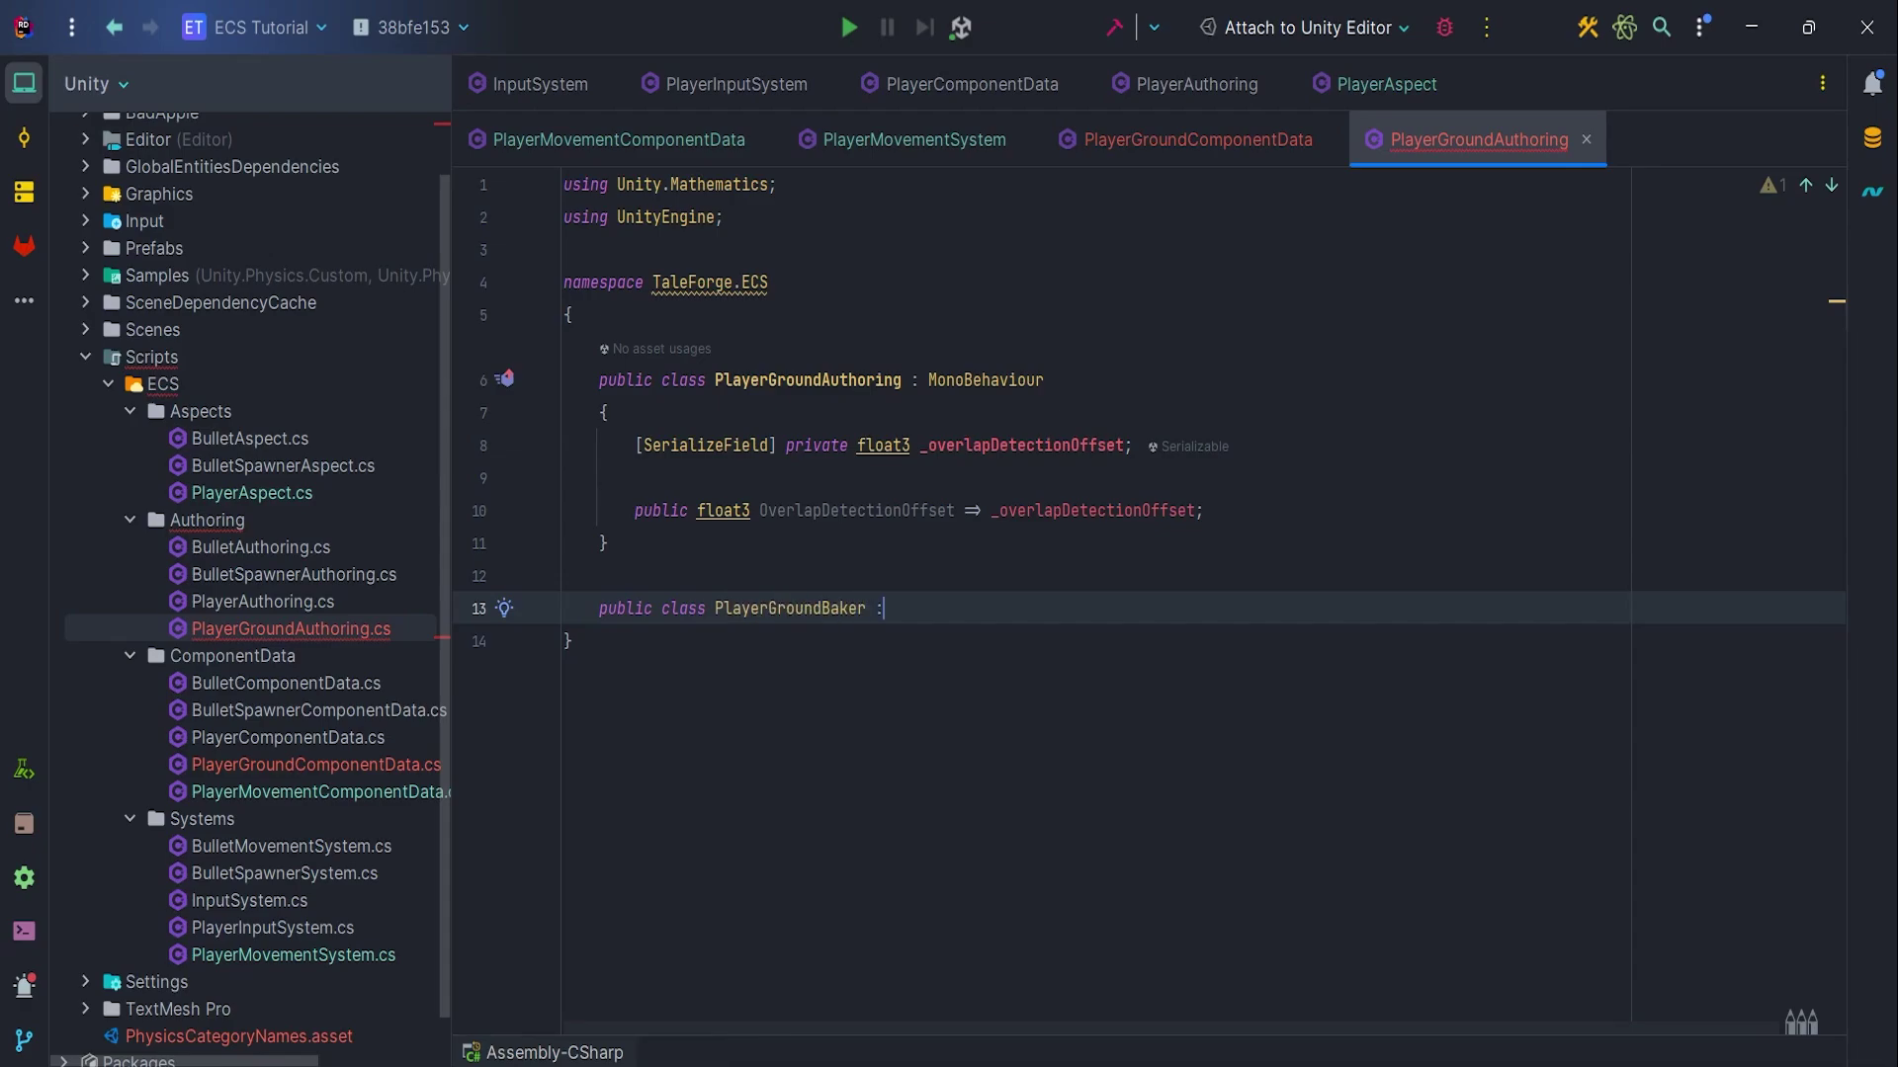
type(" Ba")
Declare PlayerGroundBaker : Baker<PlayerGroundAuthoring> with an overridden Bake method
key("Return")
type("PlayerGroundAuthoring>")
key("Return")
key("Return")
type("{")
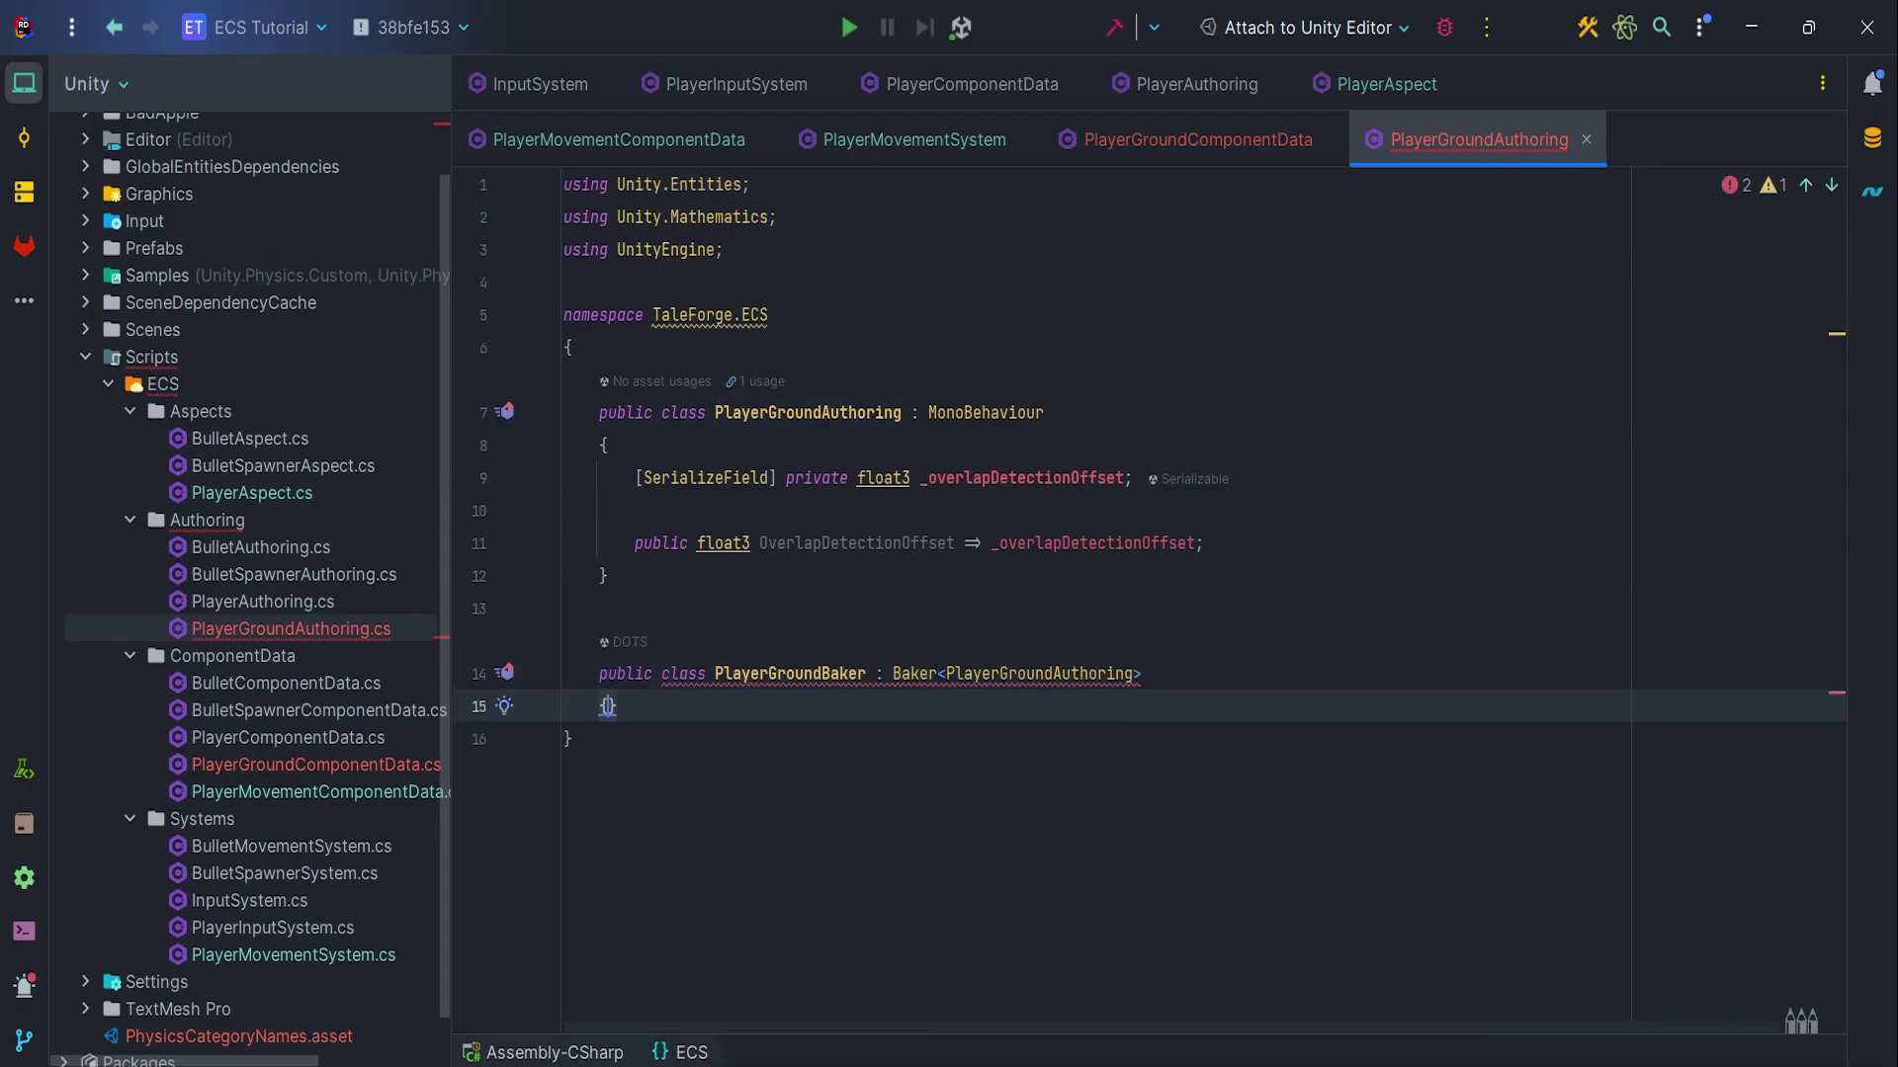
key("Return")
type("public ovv")
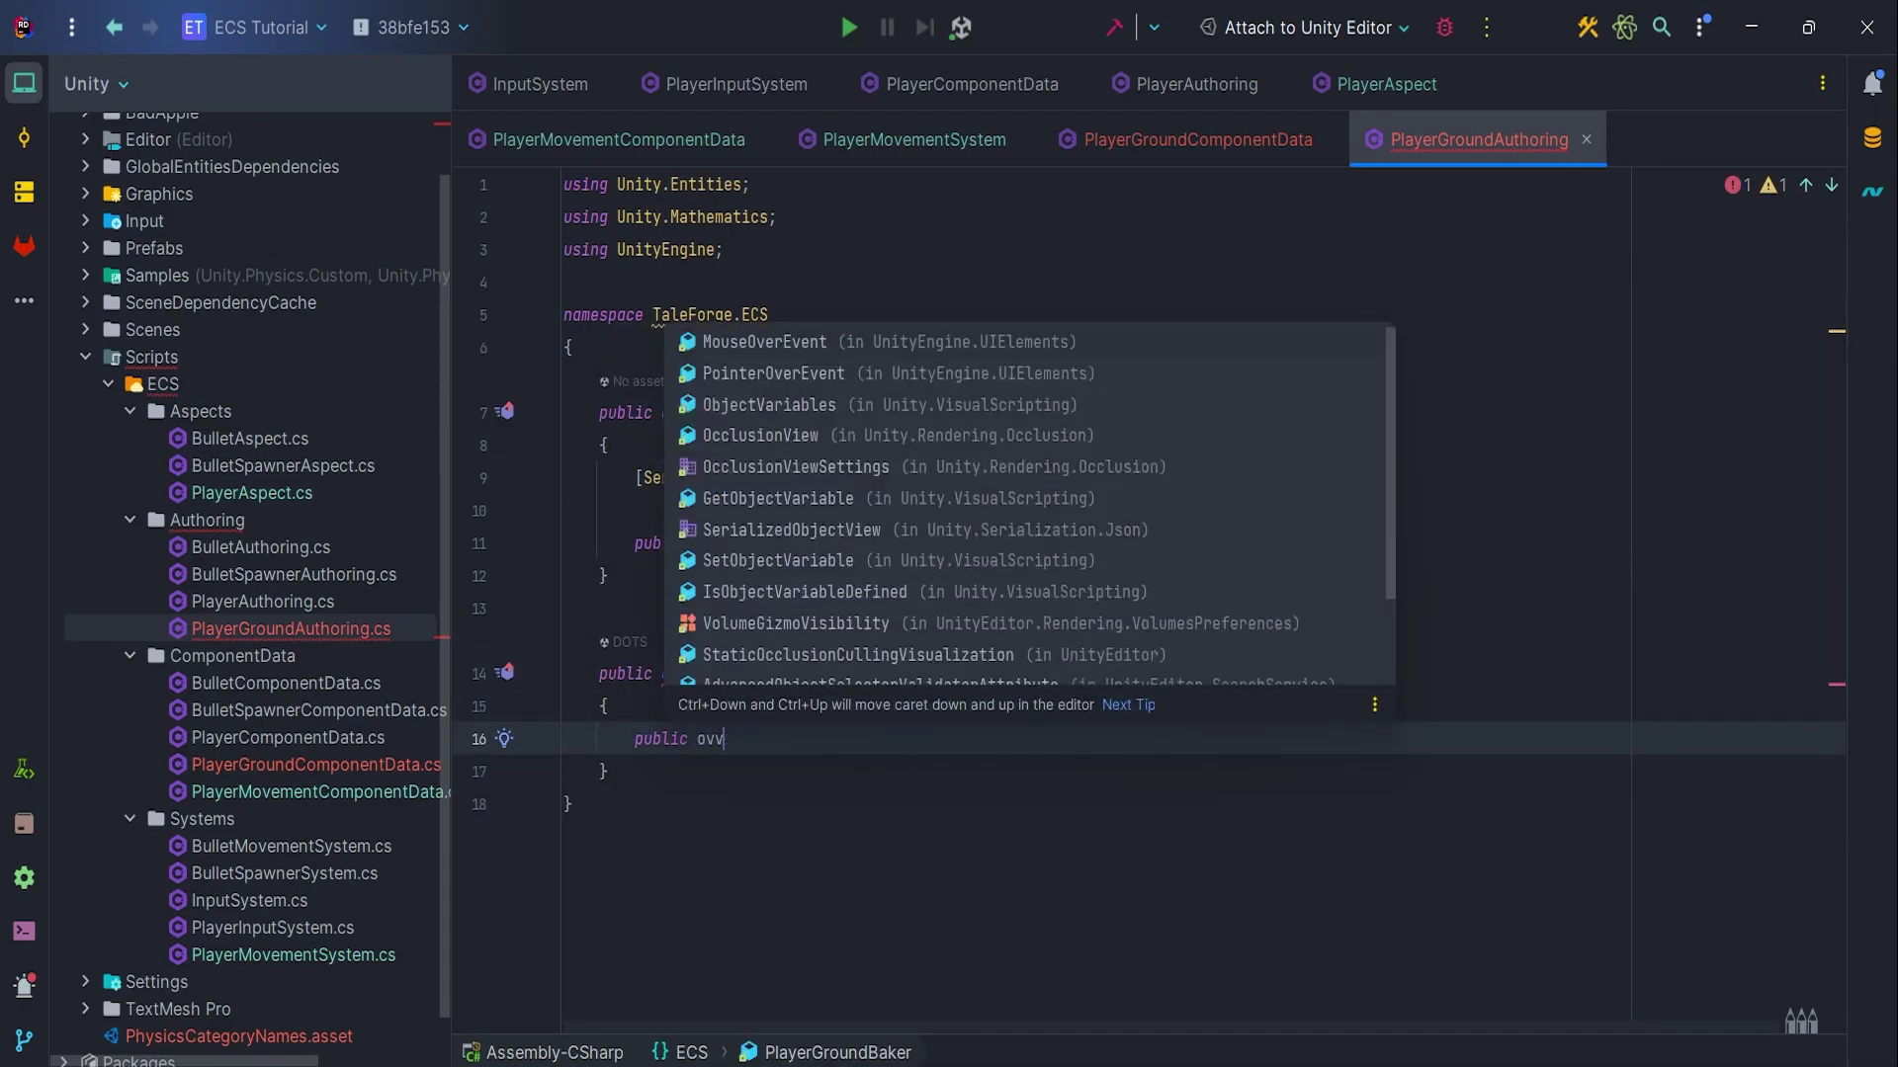
key("BackSpace")
type("err")
key("Return")
type("void B")
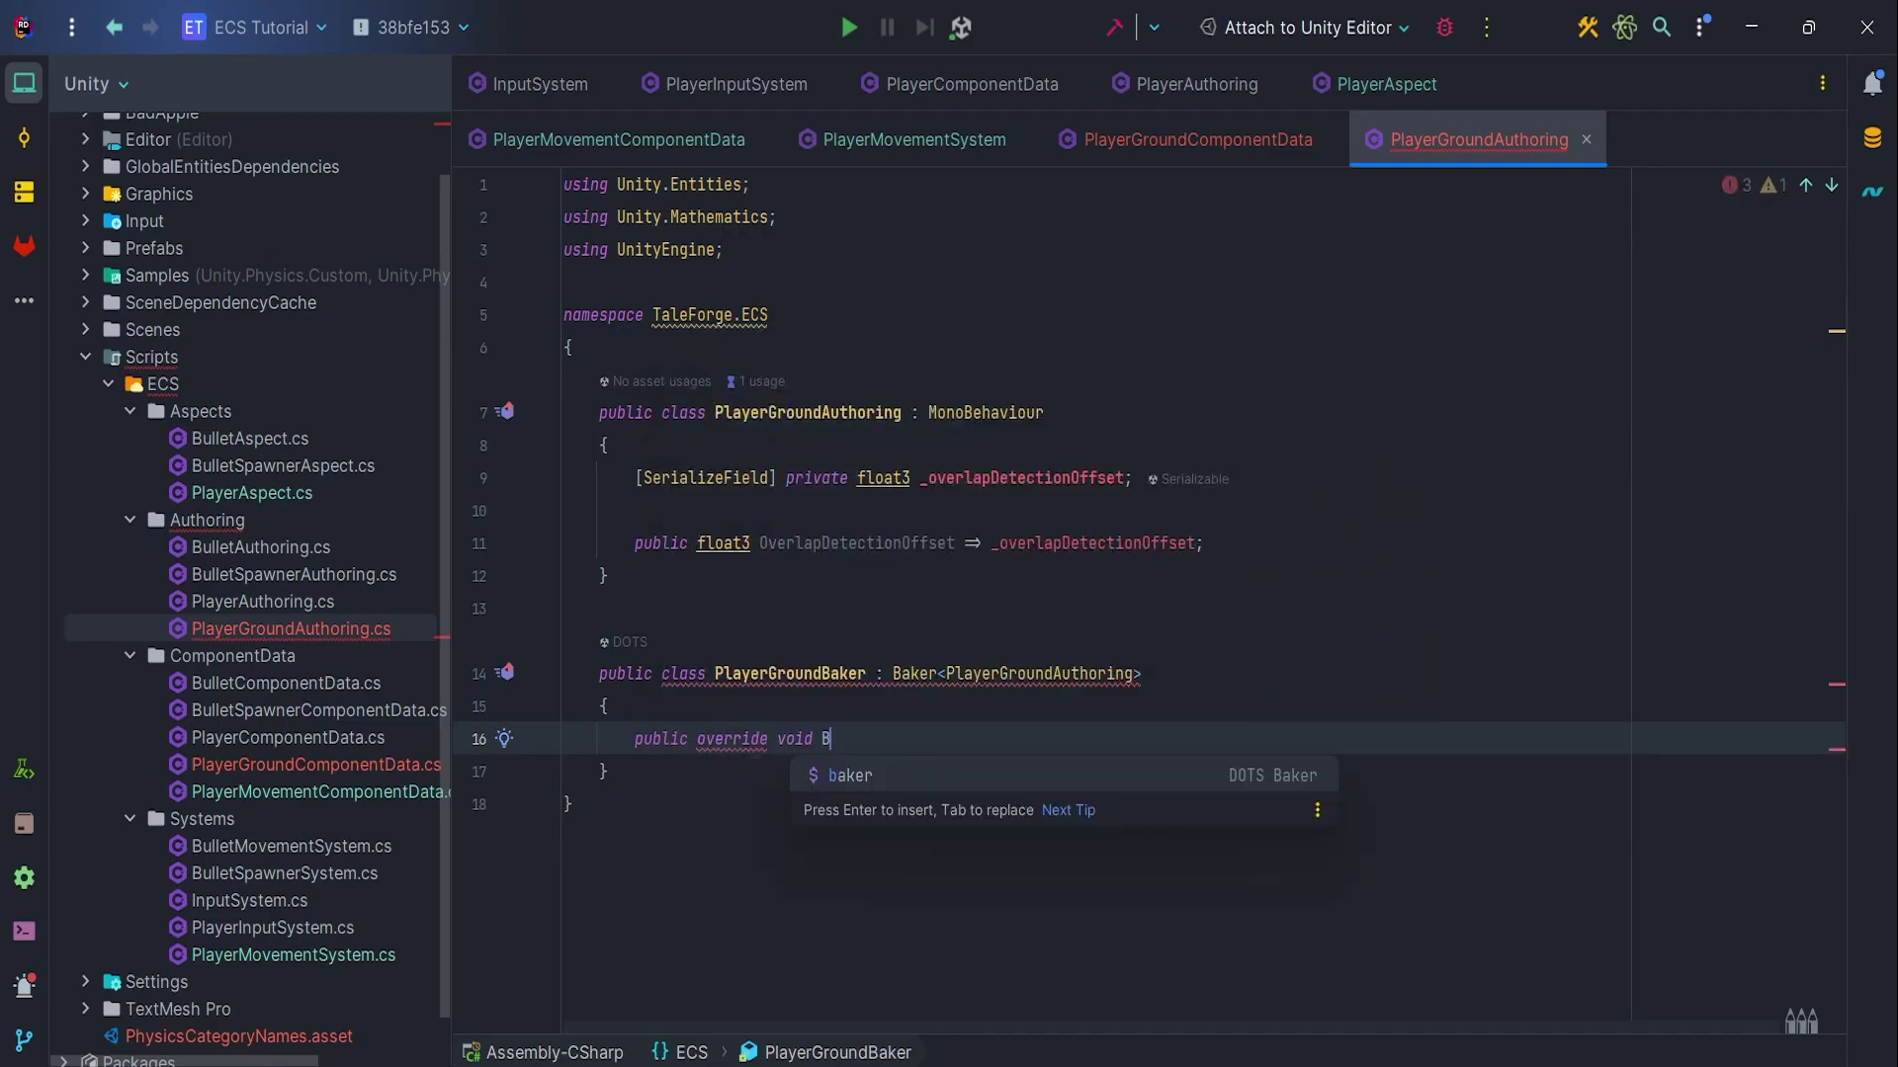
type("ake(Pl")
key("Return")
type("au")
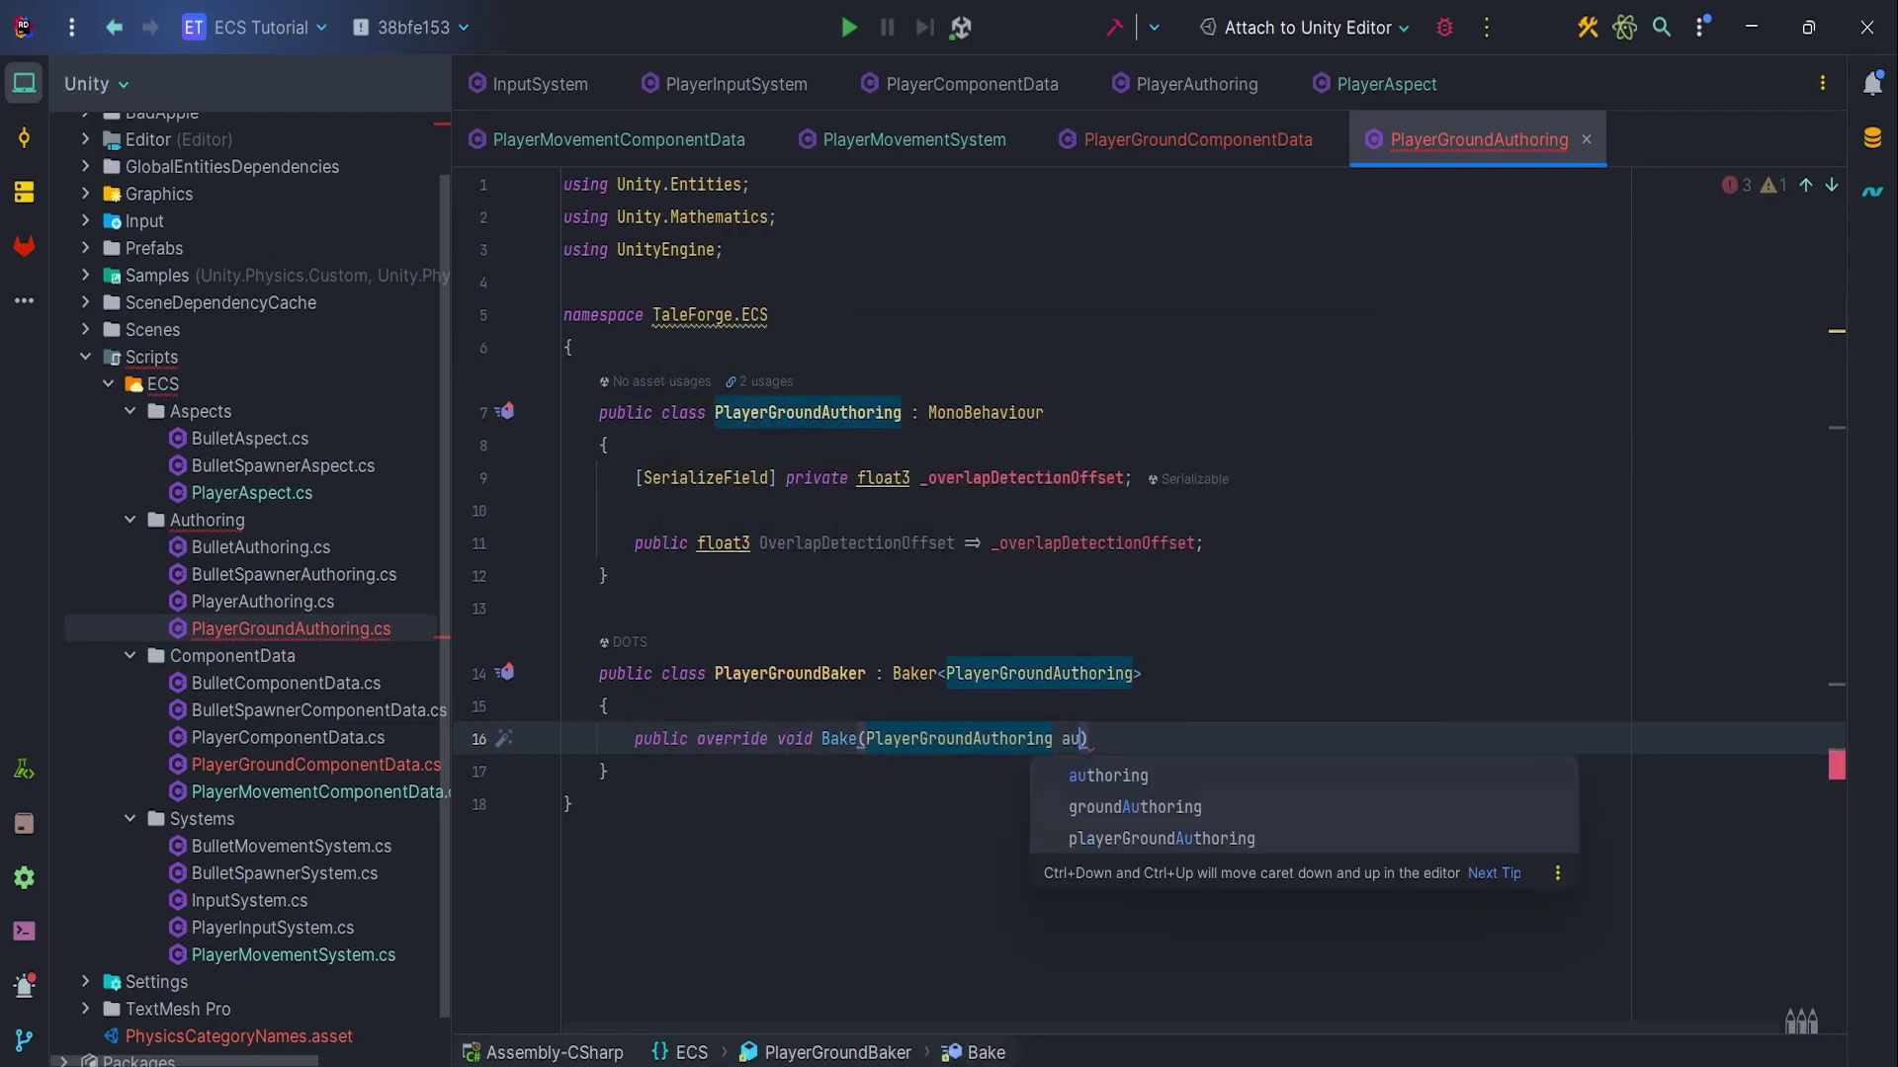
key("Return")
type("{")
key("Return")
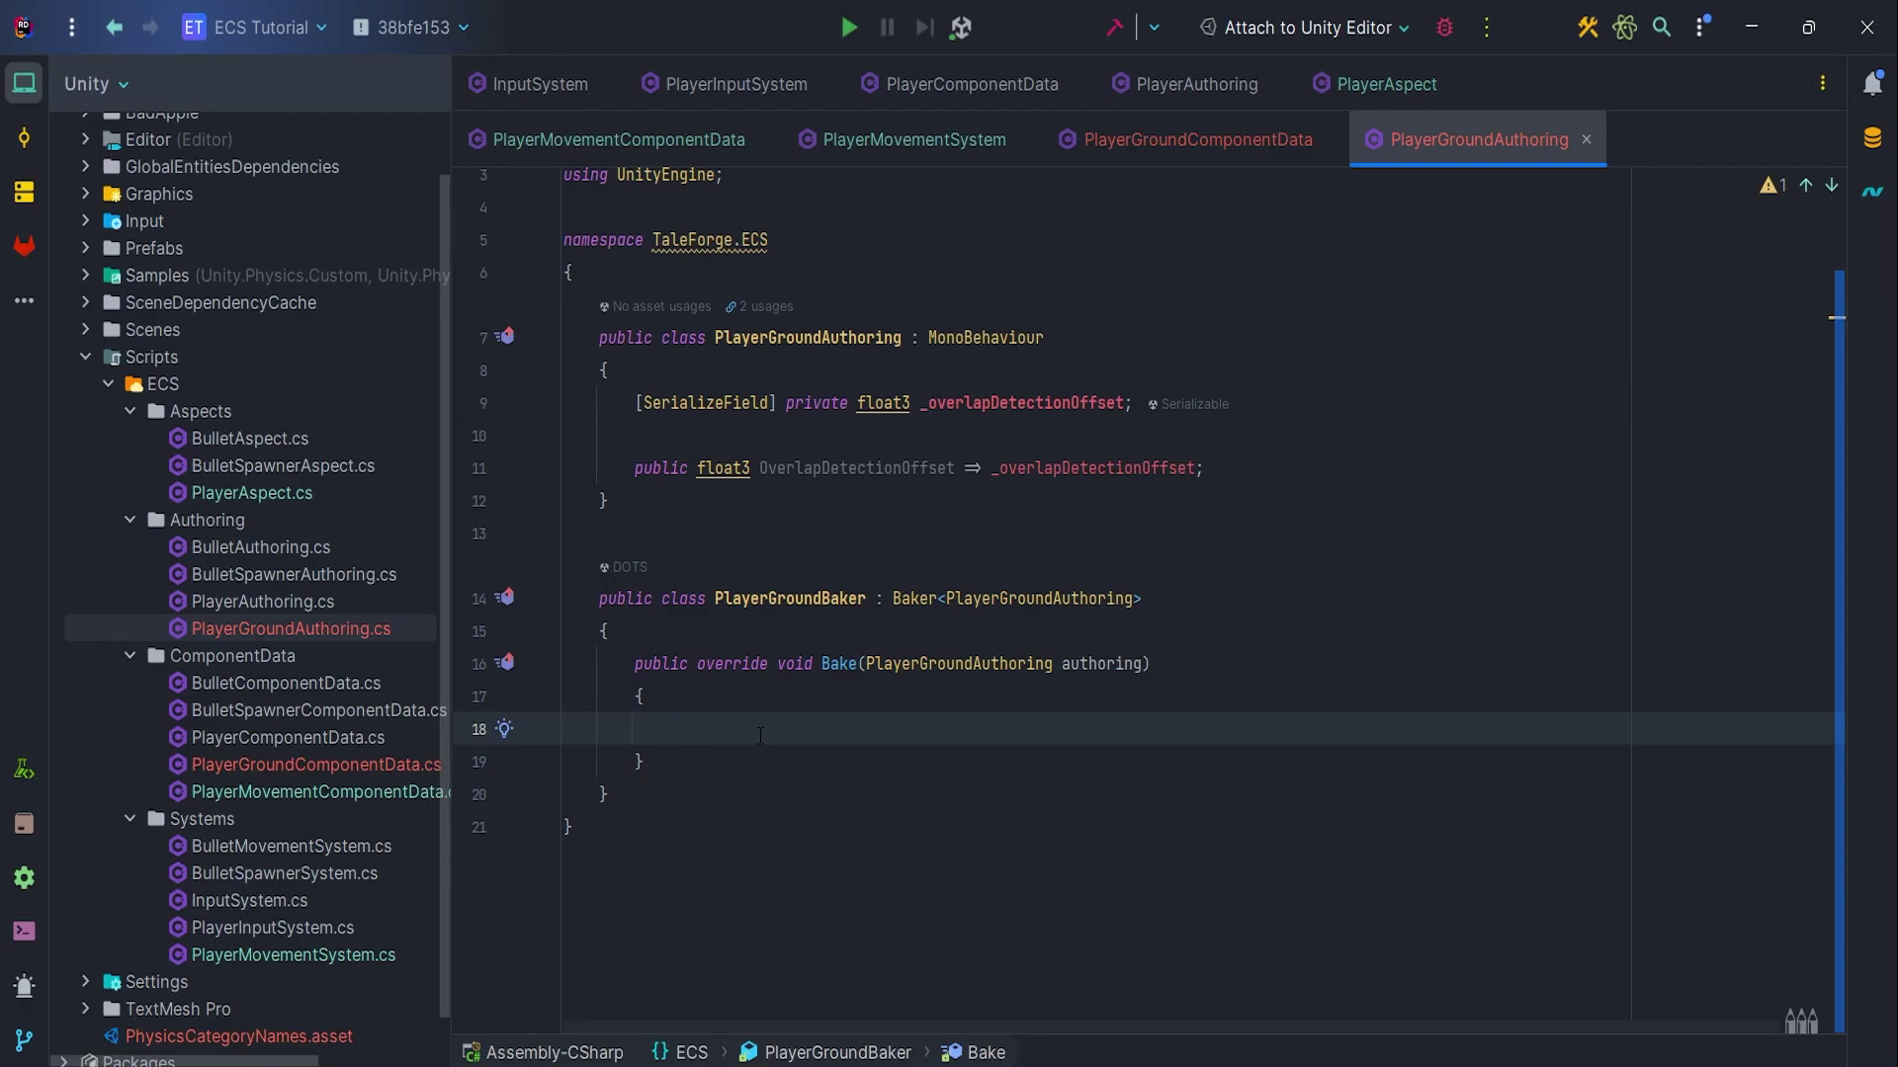
type("var entity = GetEn")
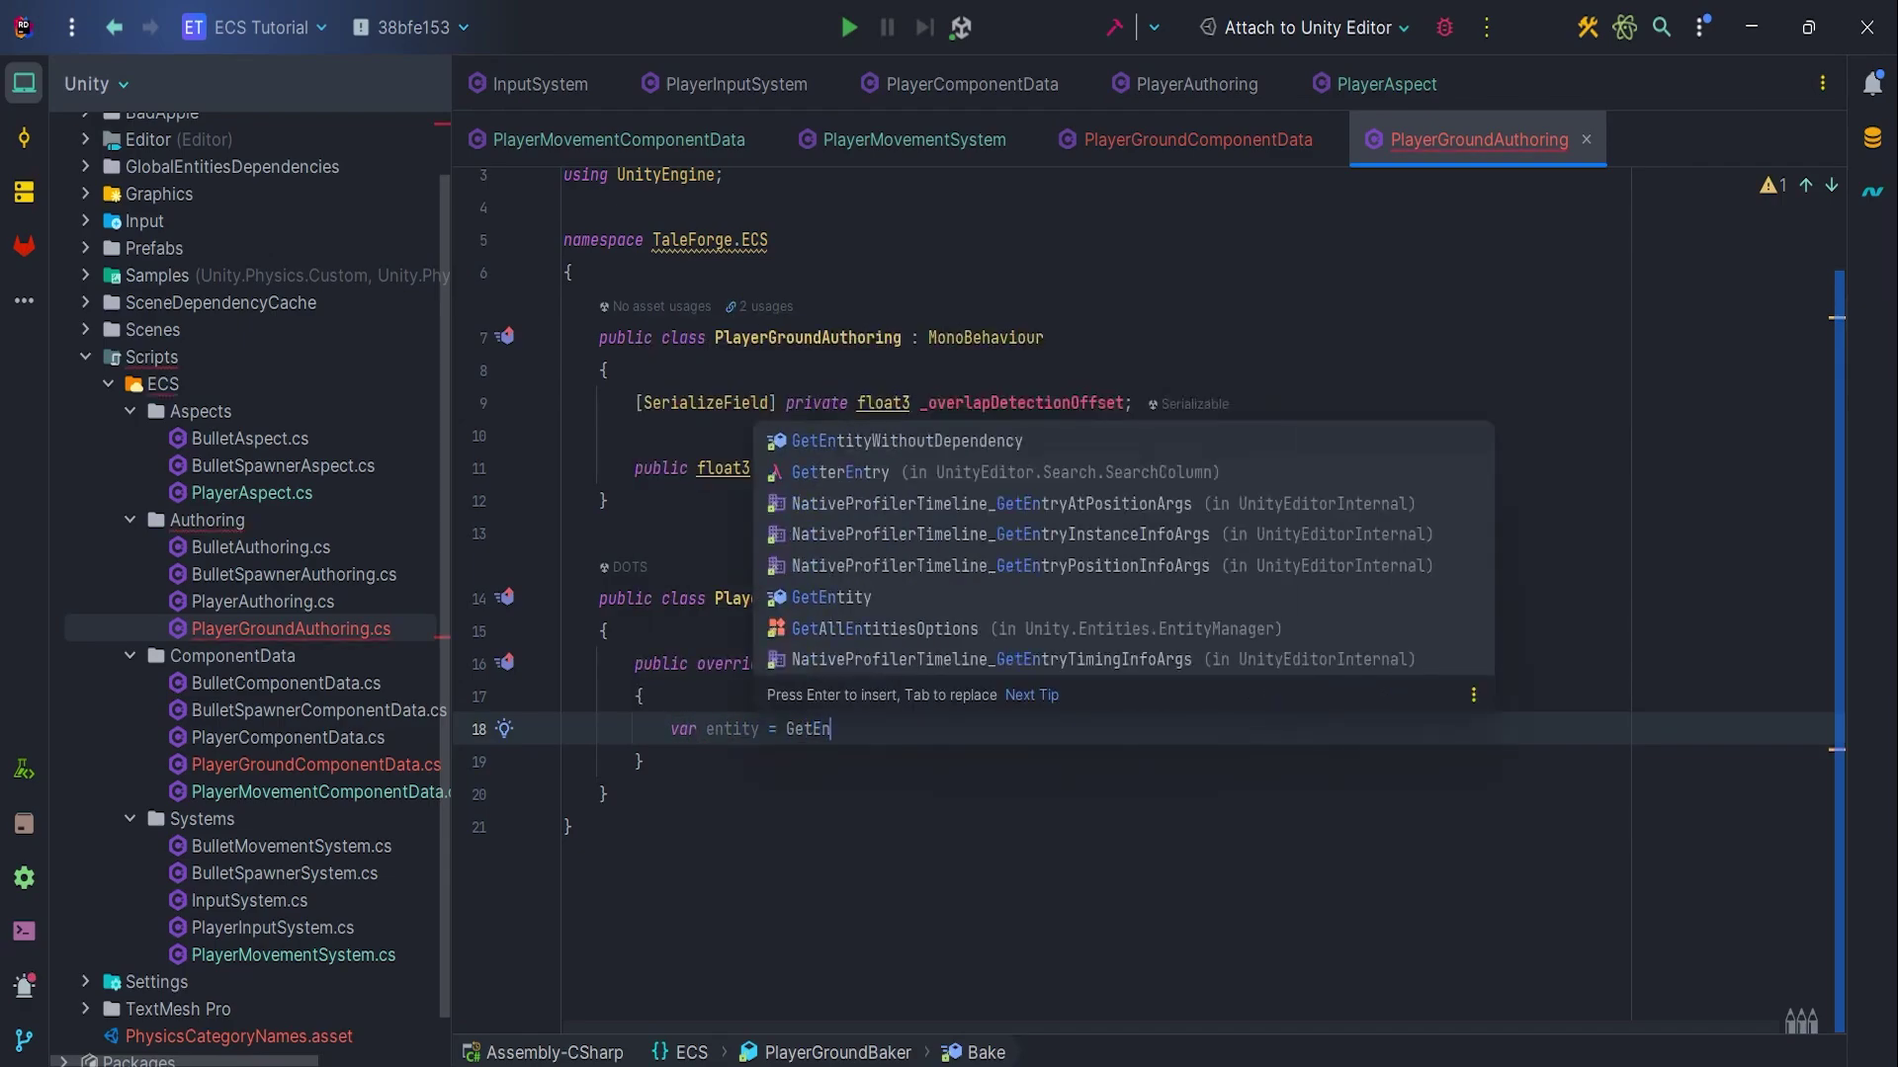
type("tity")
Get the entity in Bake using GetEntity with TransformUsageFlags.None
key("Return")
key("Escape")
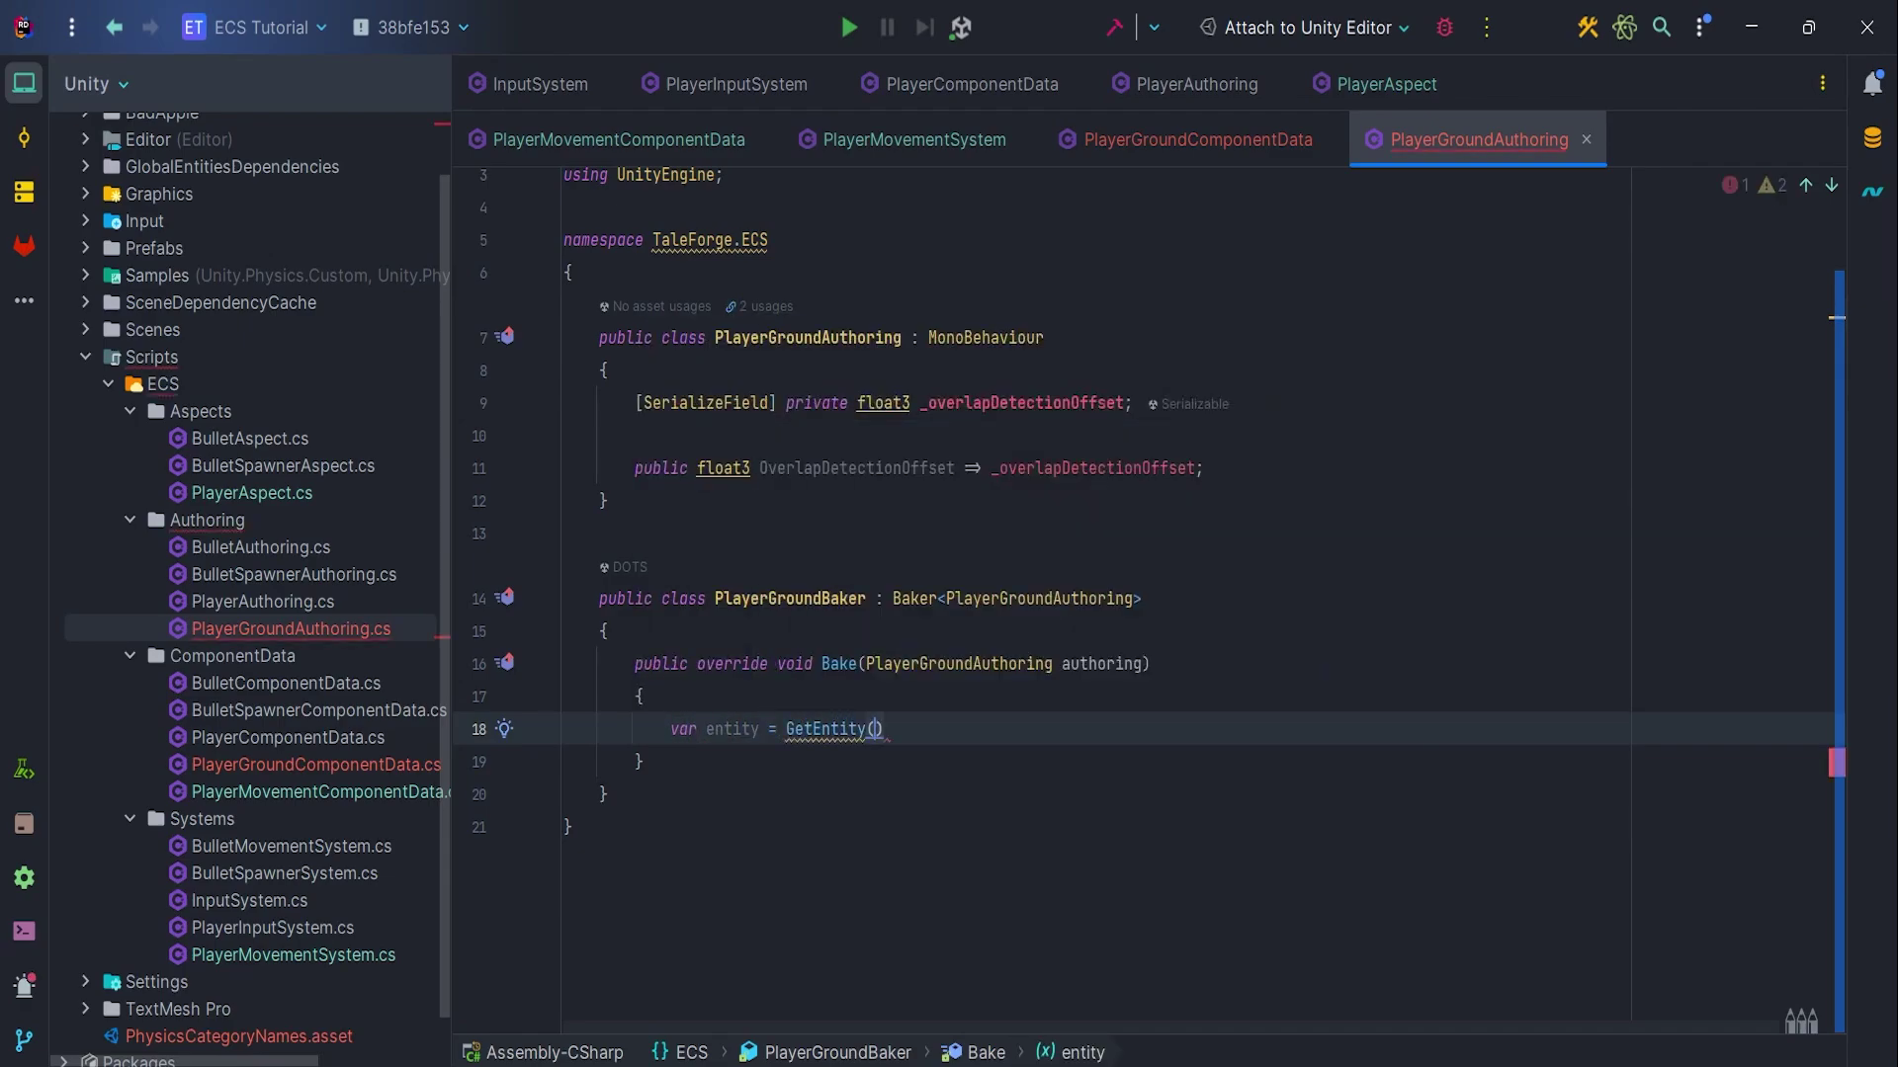
type("Tr")
key("Down")
key("Return")
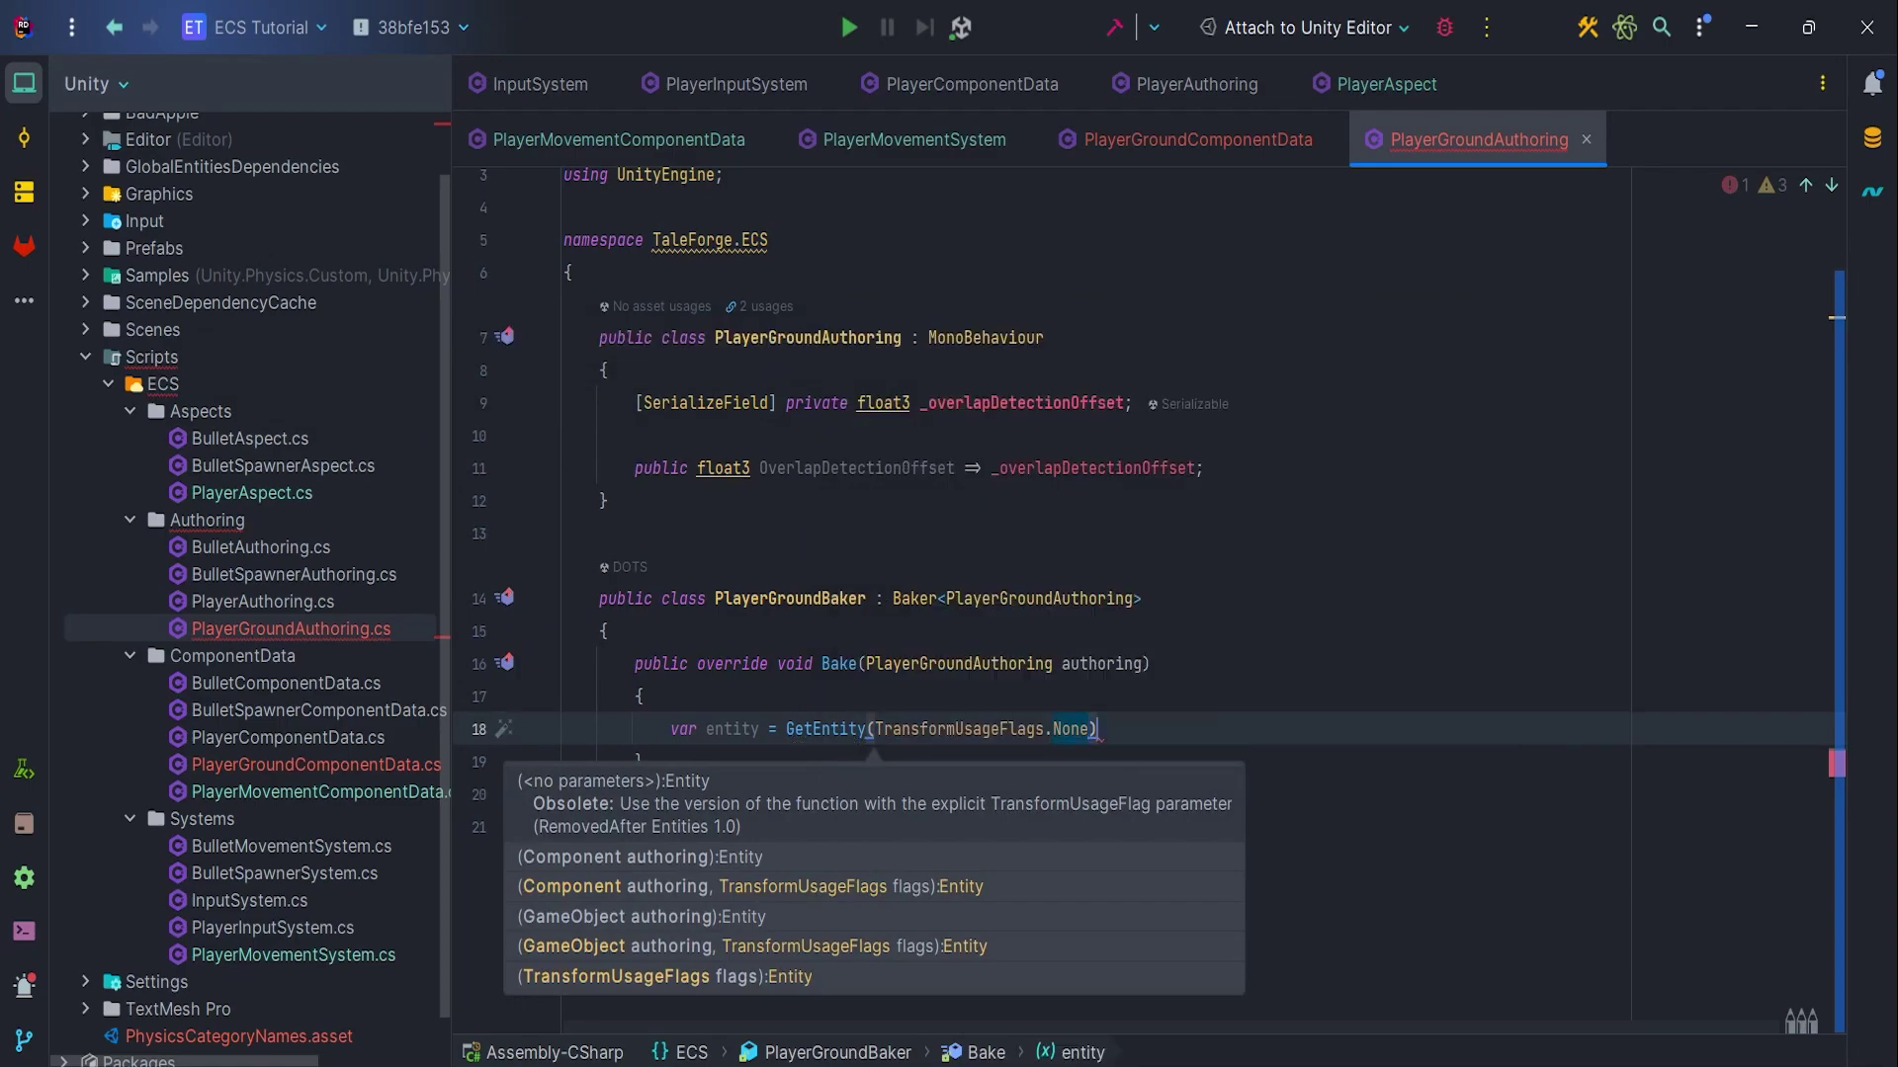
type(";")
key("Return")
scroll(1150, 598, "down", 1)
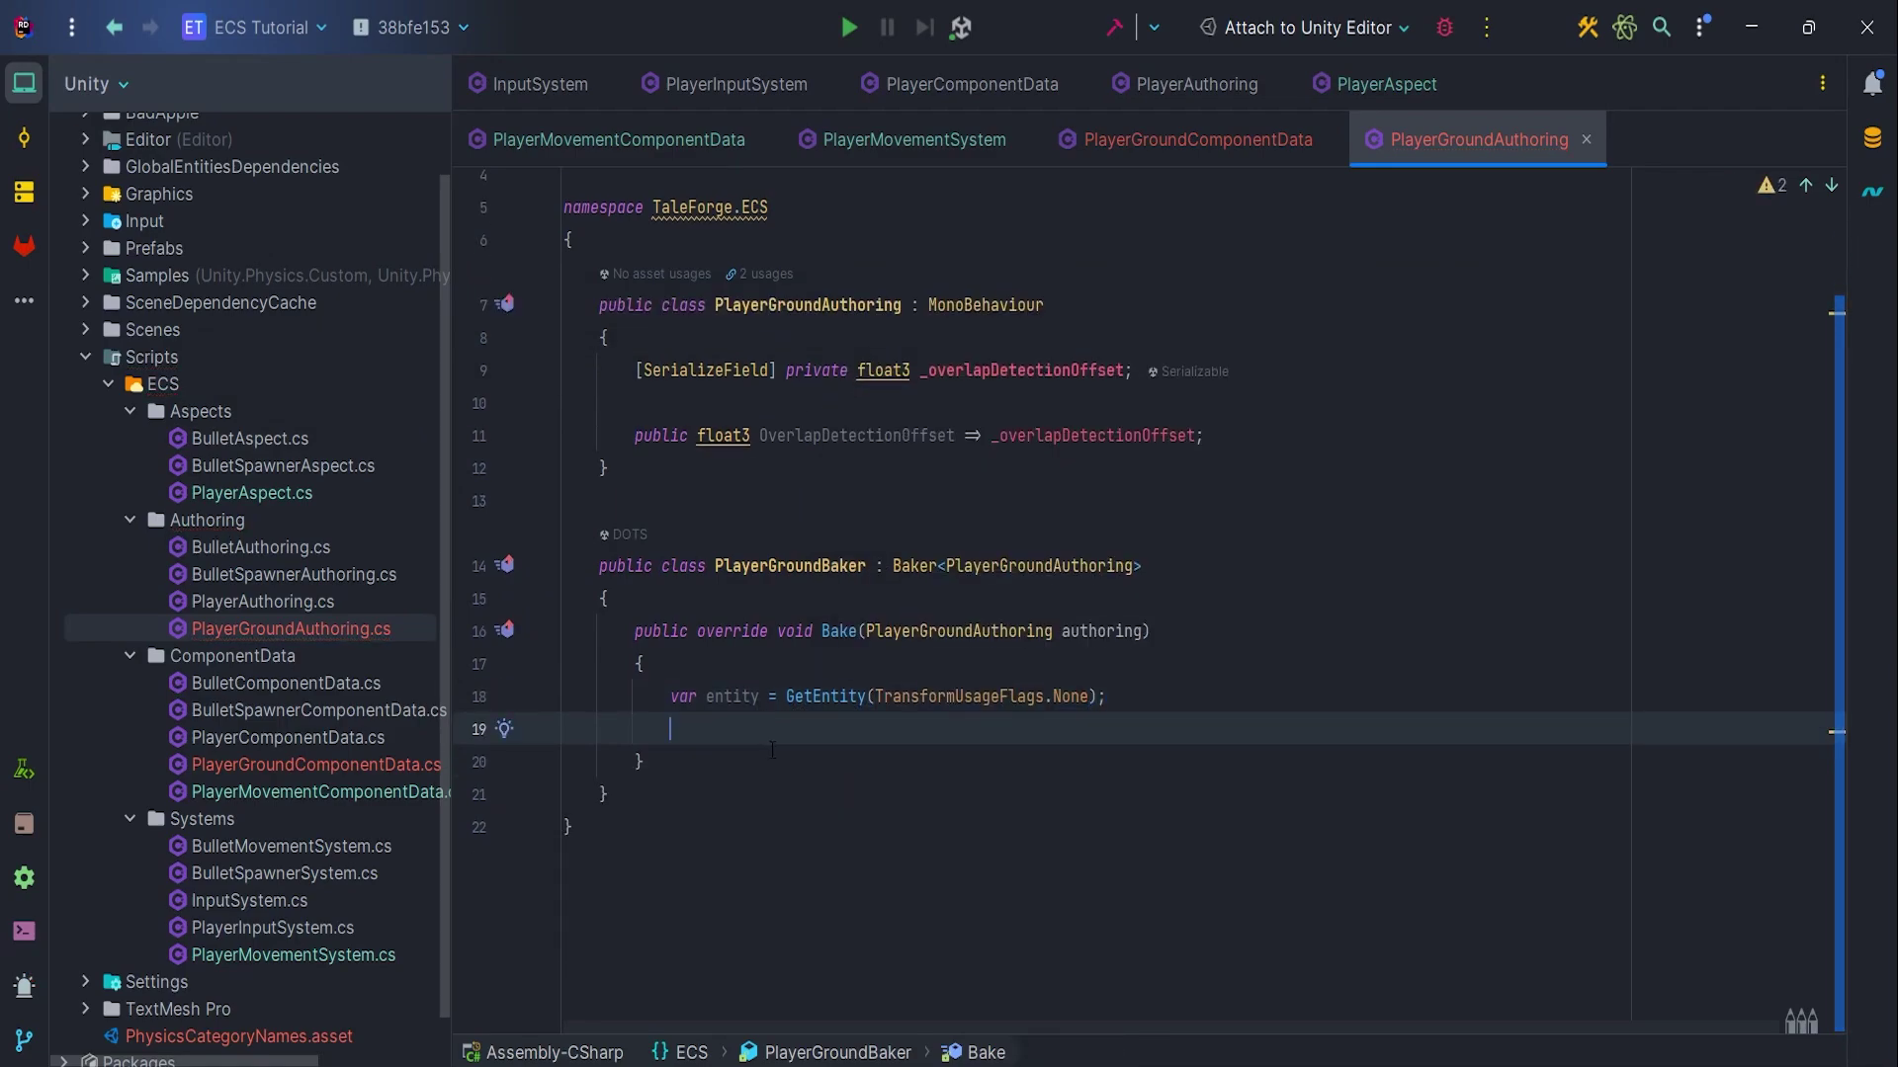
type("AddC")
Add PlayerGroundComponentData with OverlapDetectionOffset set to authoring.OverlapDetectionOffset
key("Return")
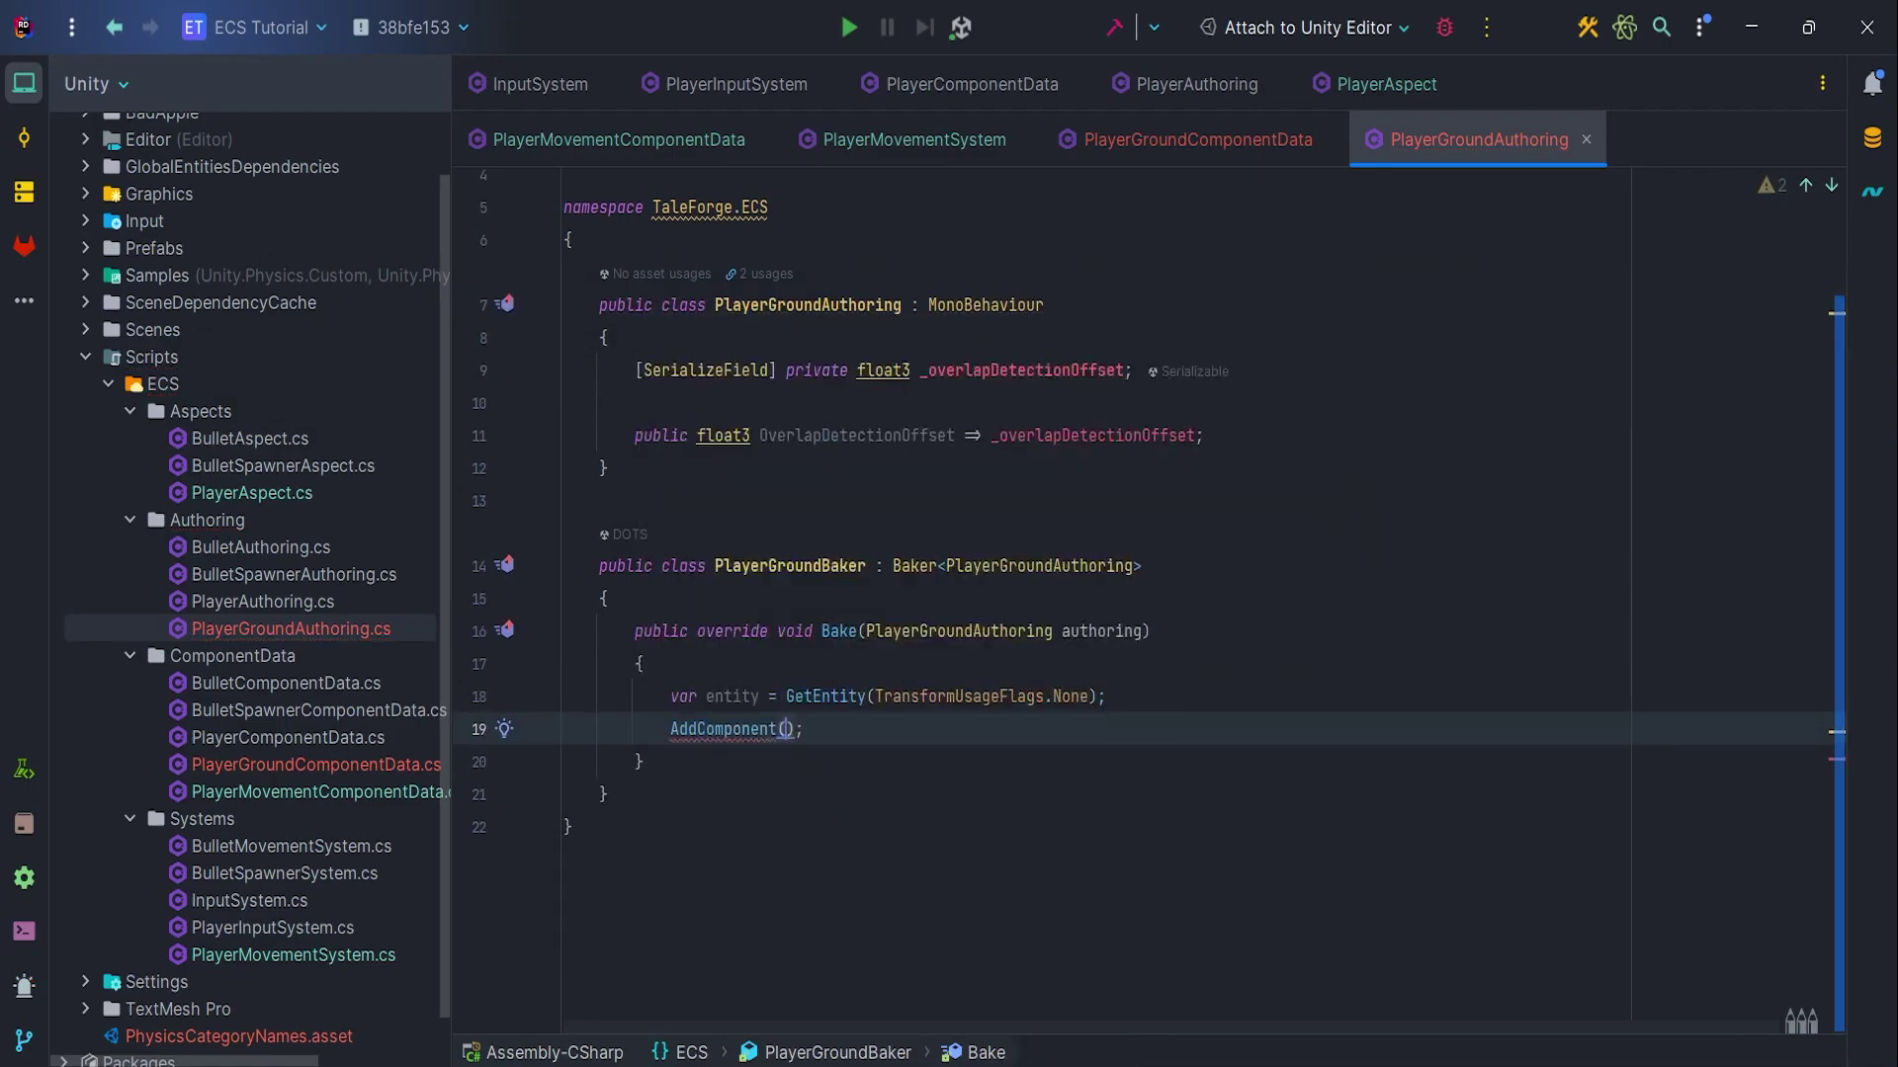
type("entity, new")
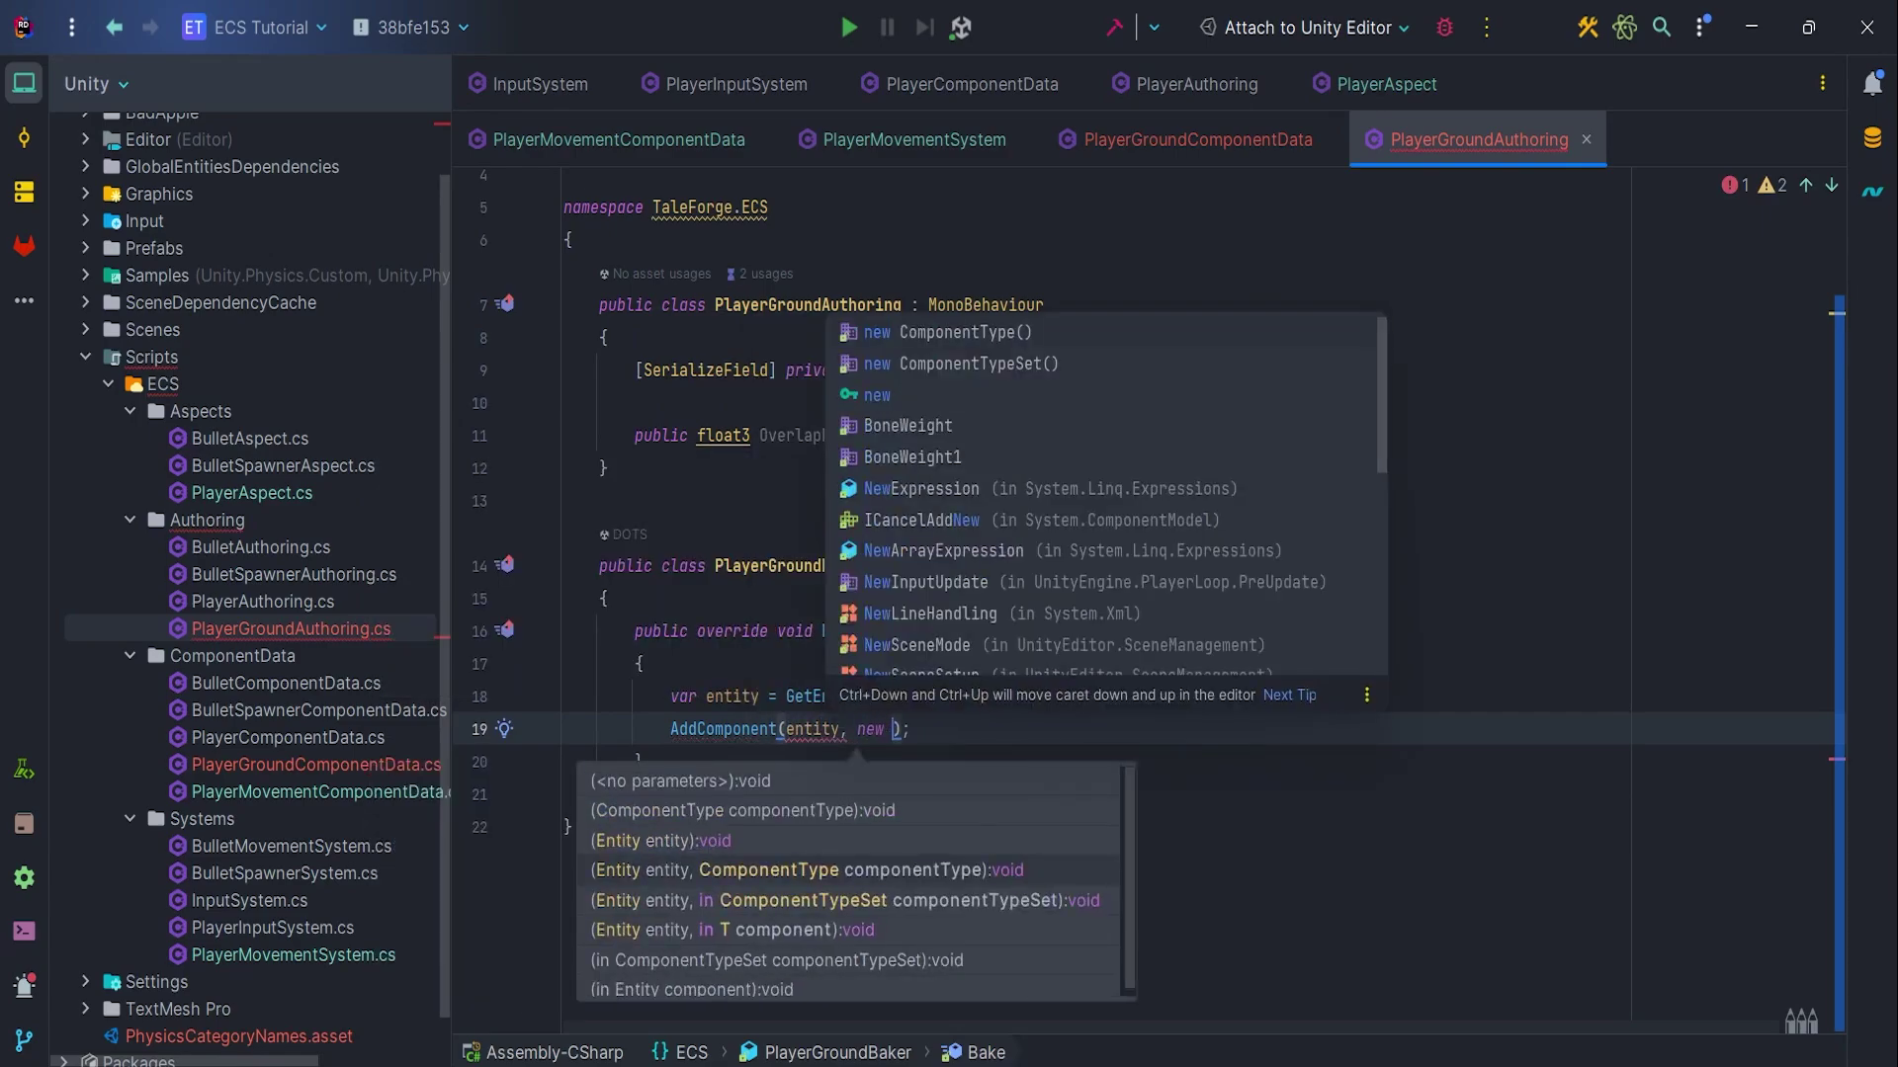
type(" PlayerG")
key("Down")
key("Down")
key("Return")
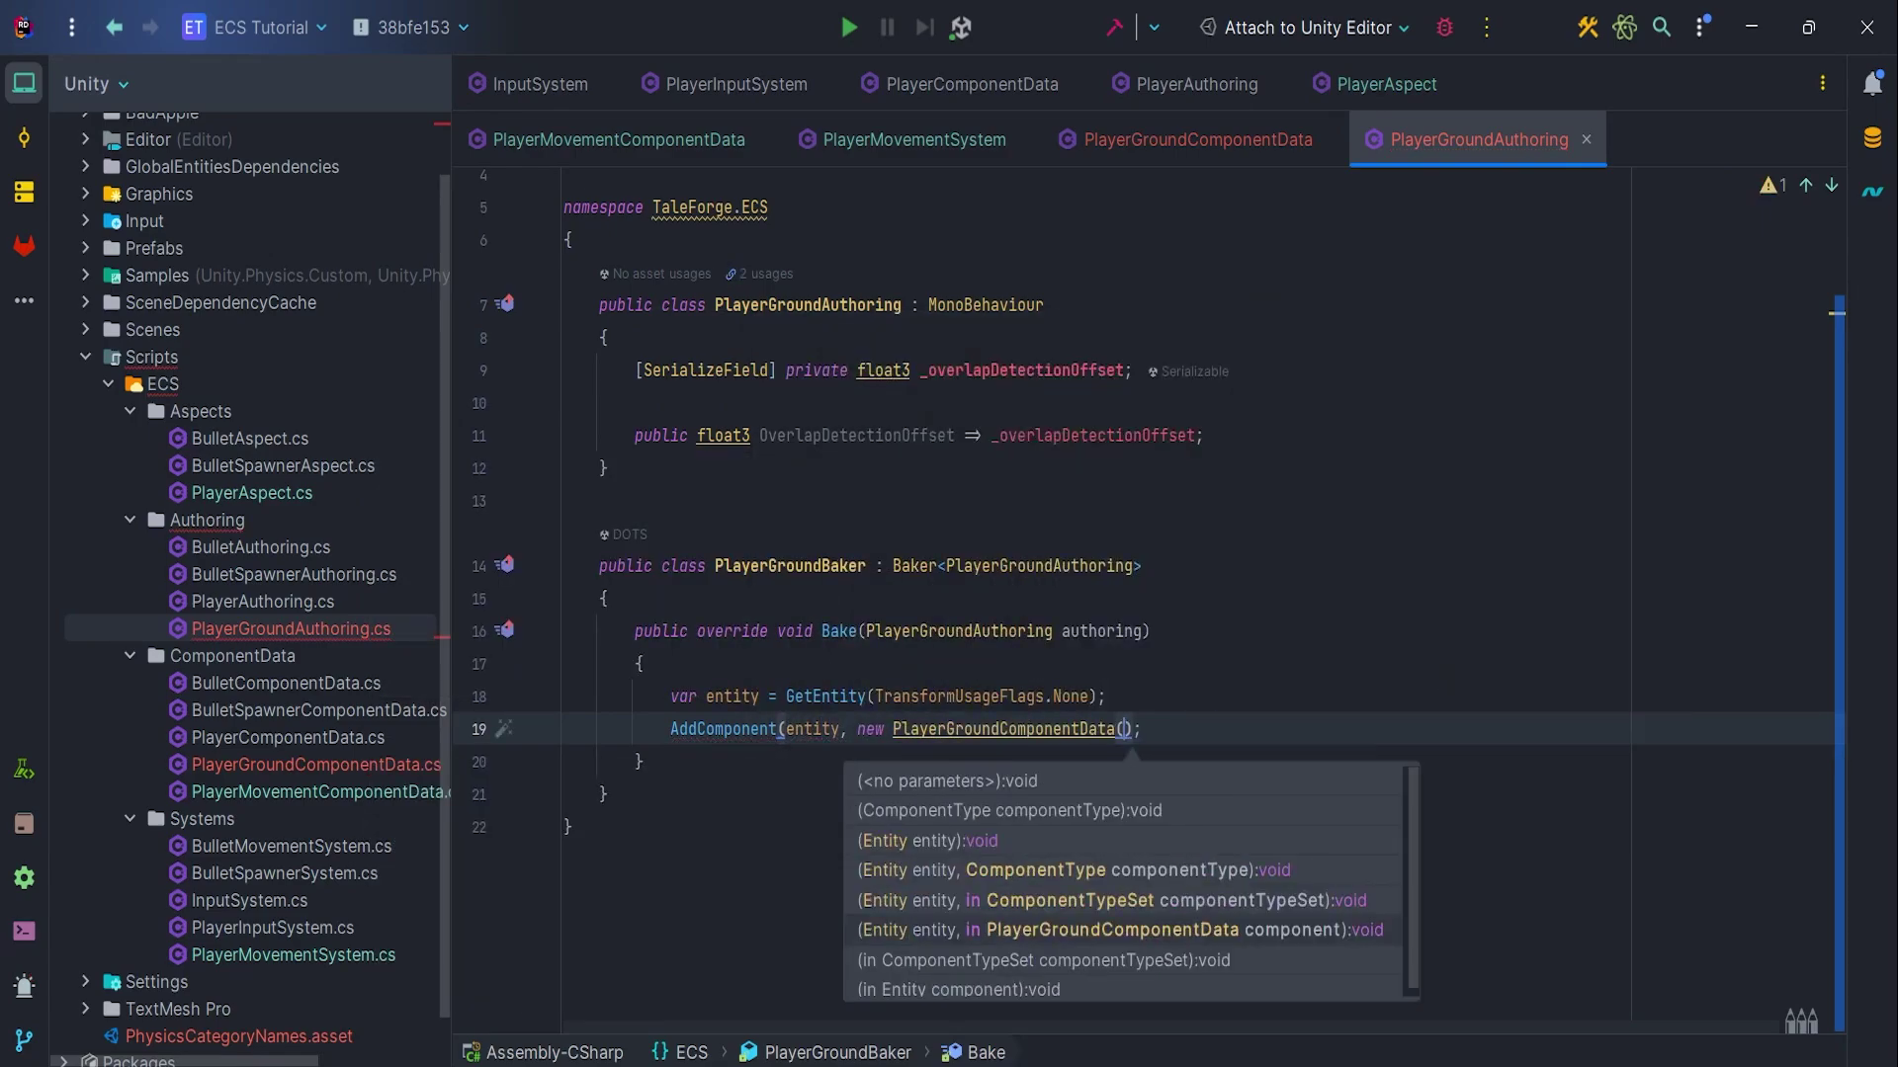
key("Return")
key("Return")
type("OverlapDetectionOffset =")
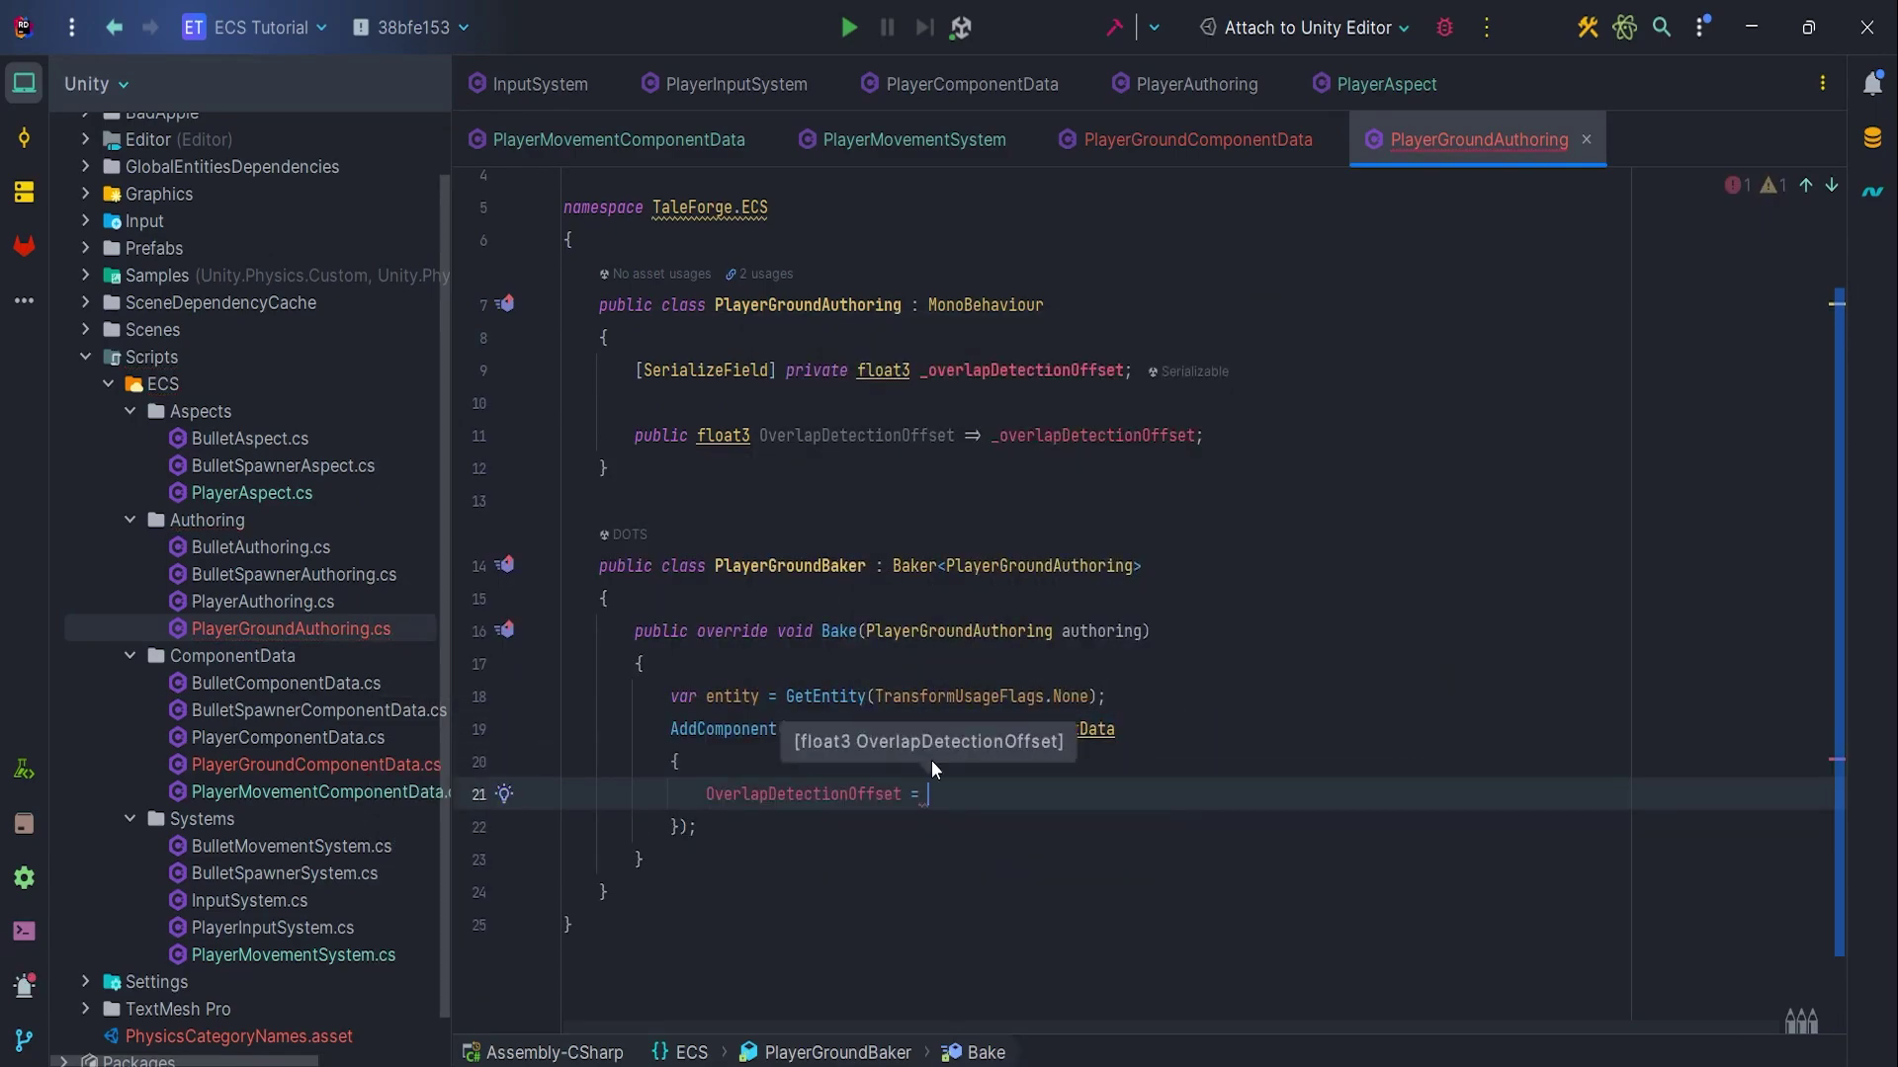
type("a")
key("Return")
type(".O")
key("Return")
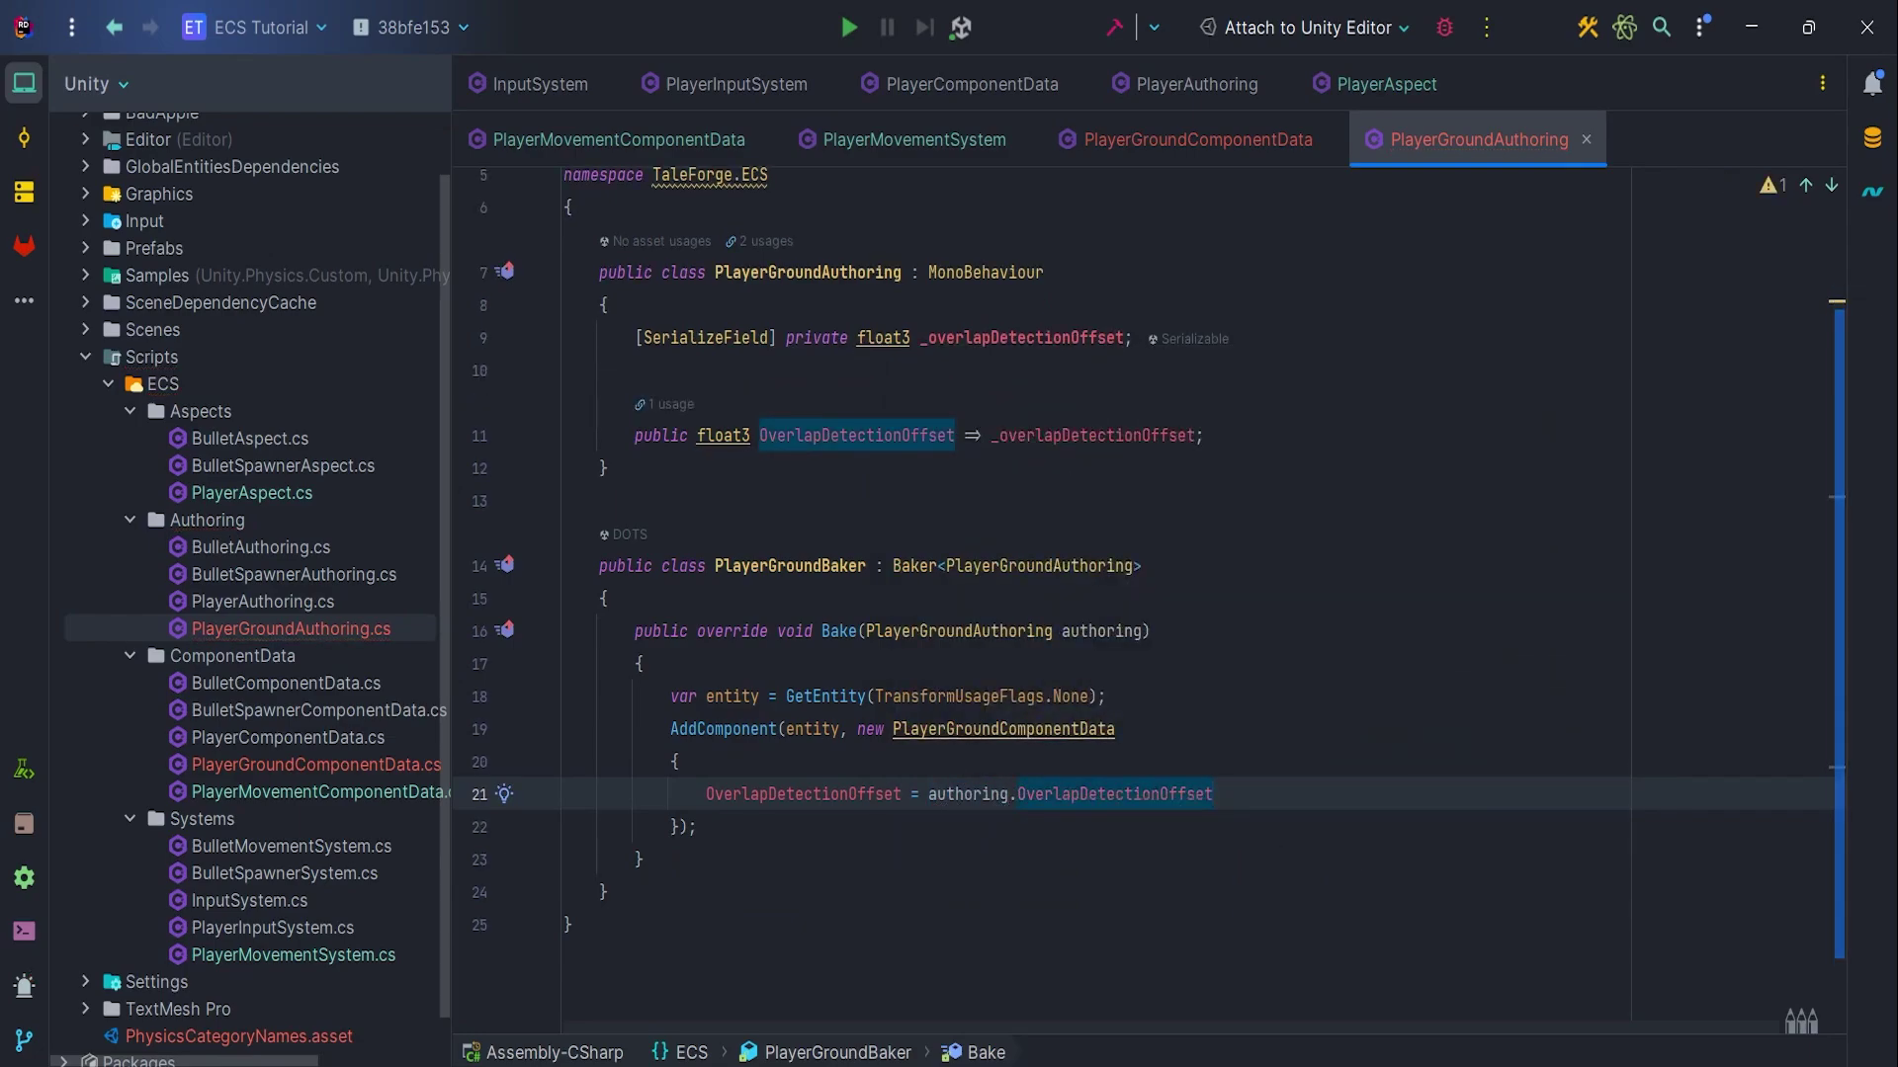
key("alt+Tab")
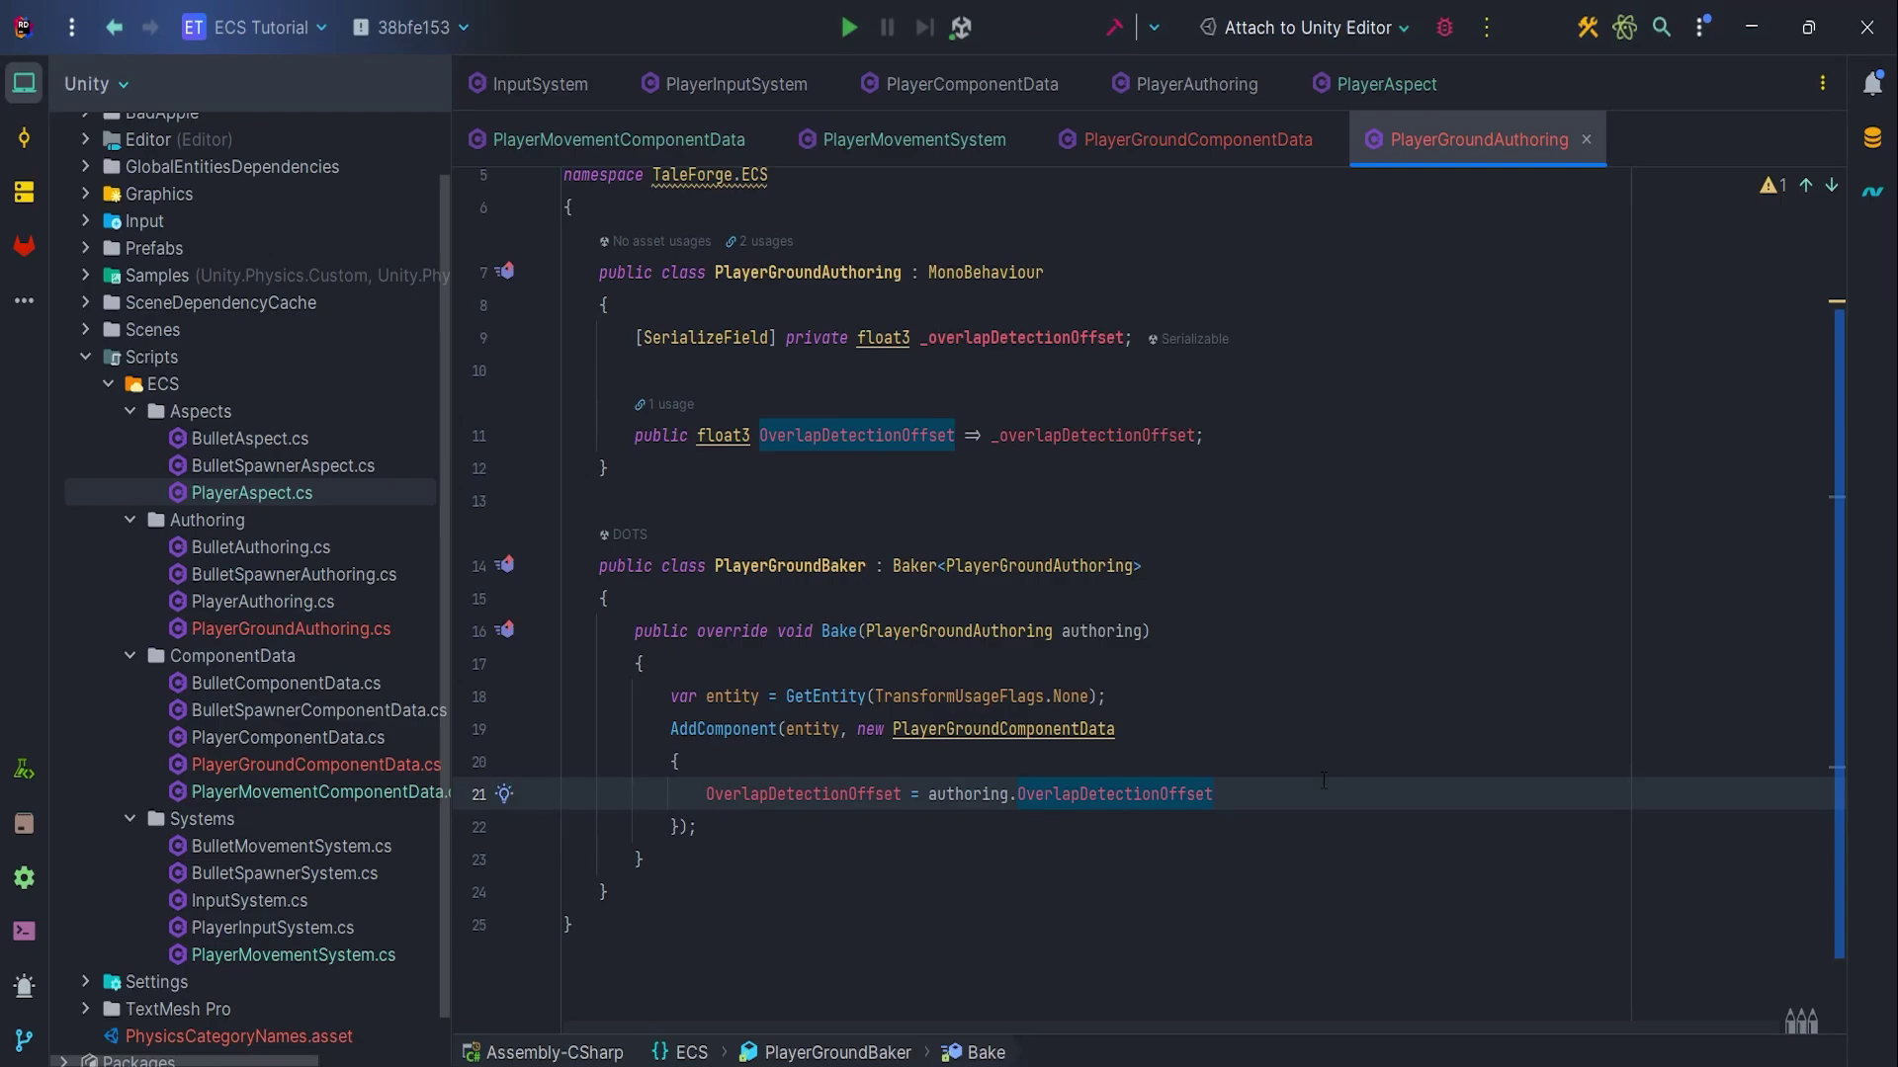
Create a PlayerGroundAspect struct in Aspects implementing IAspect
right_click(232, 413)
left_click(650, 436)
type("Player")
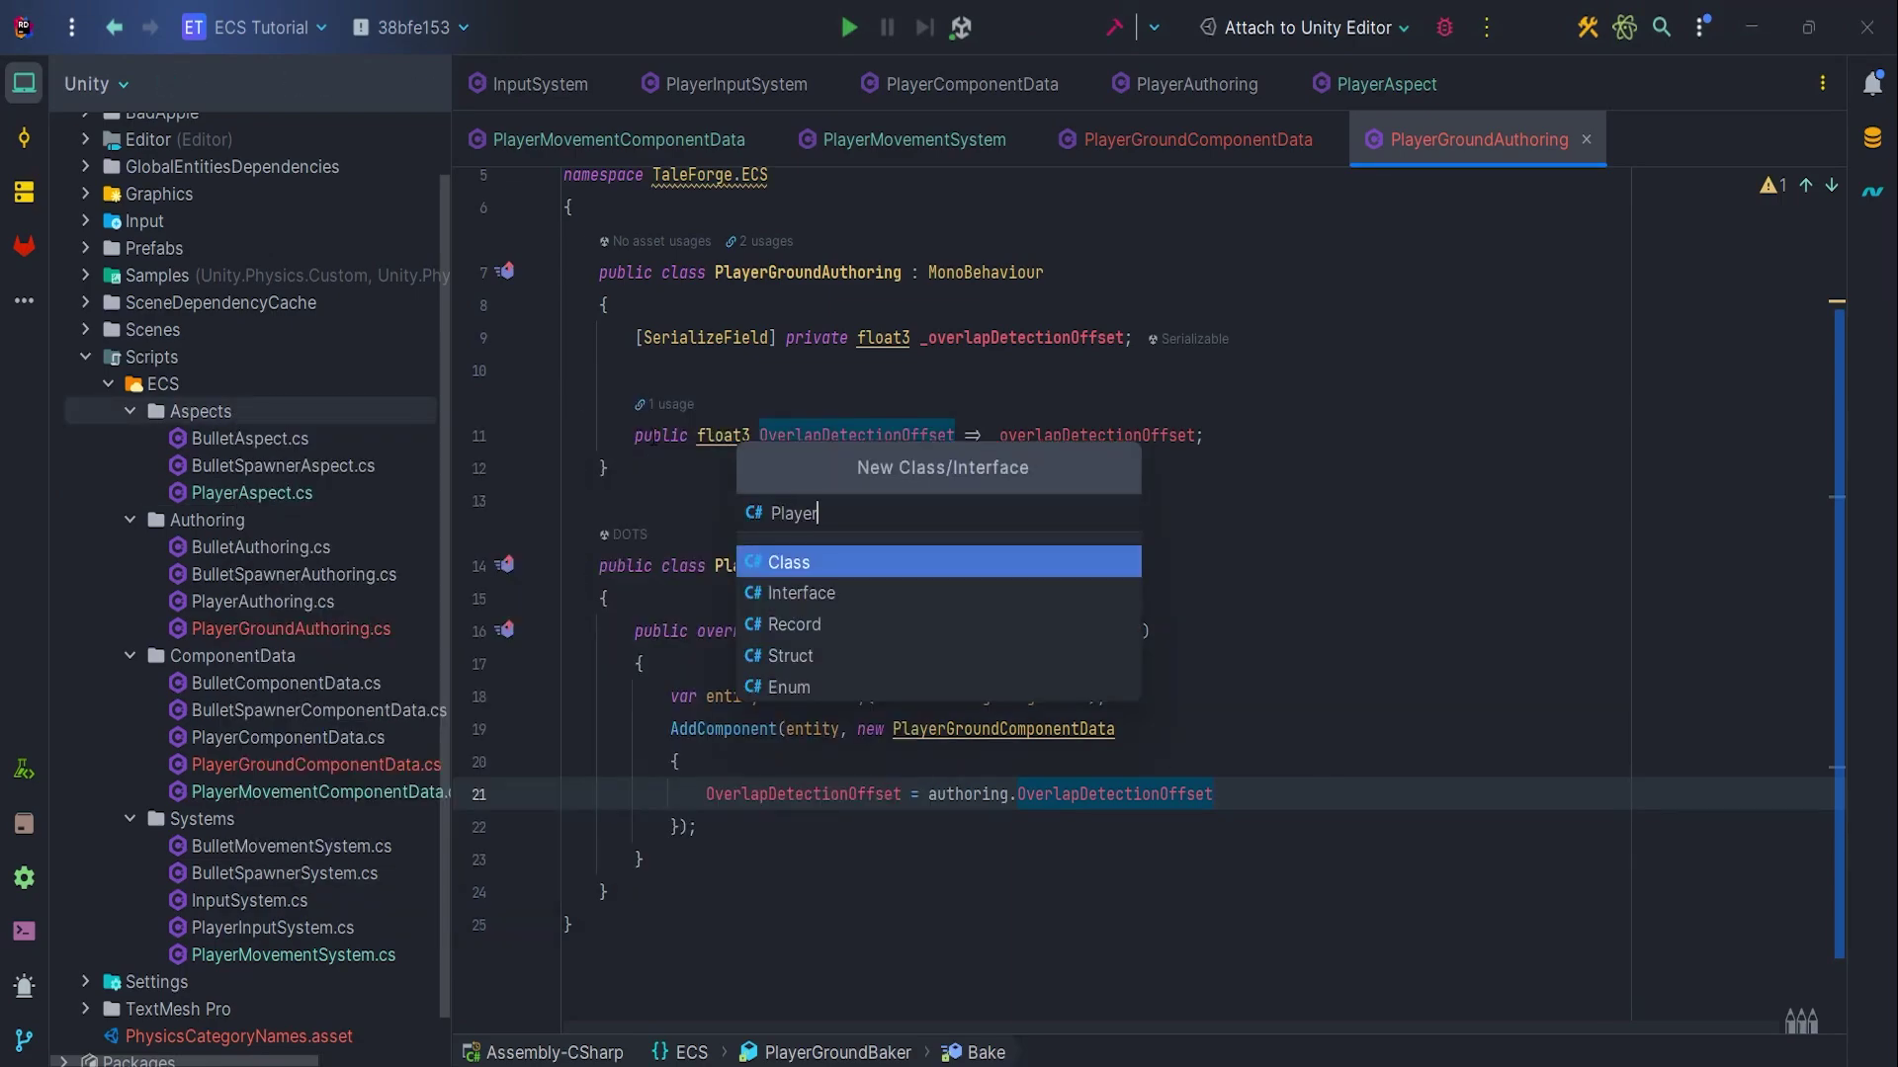
type("t")
key("Return")
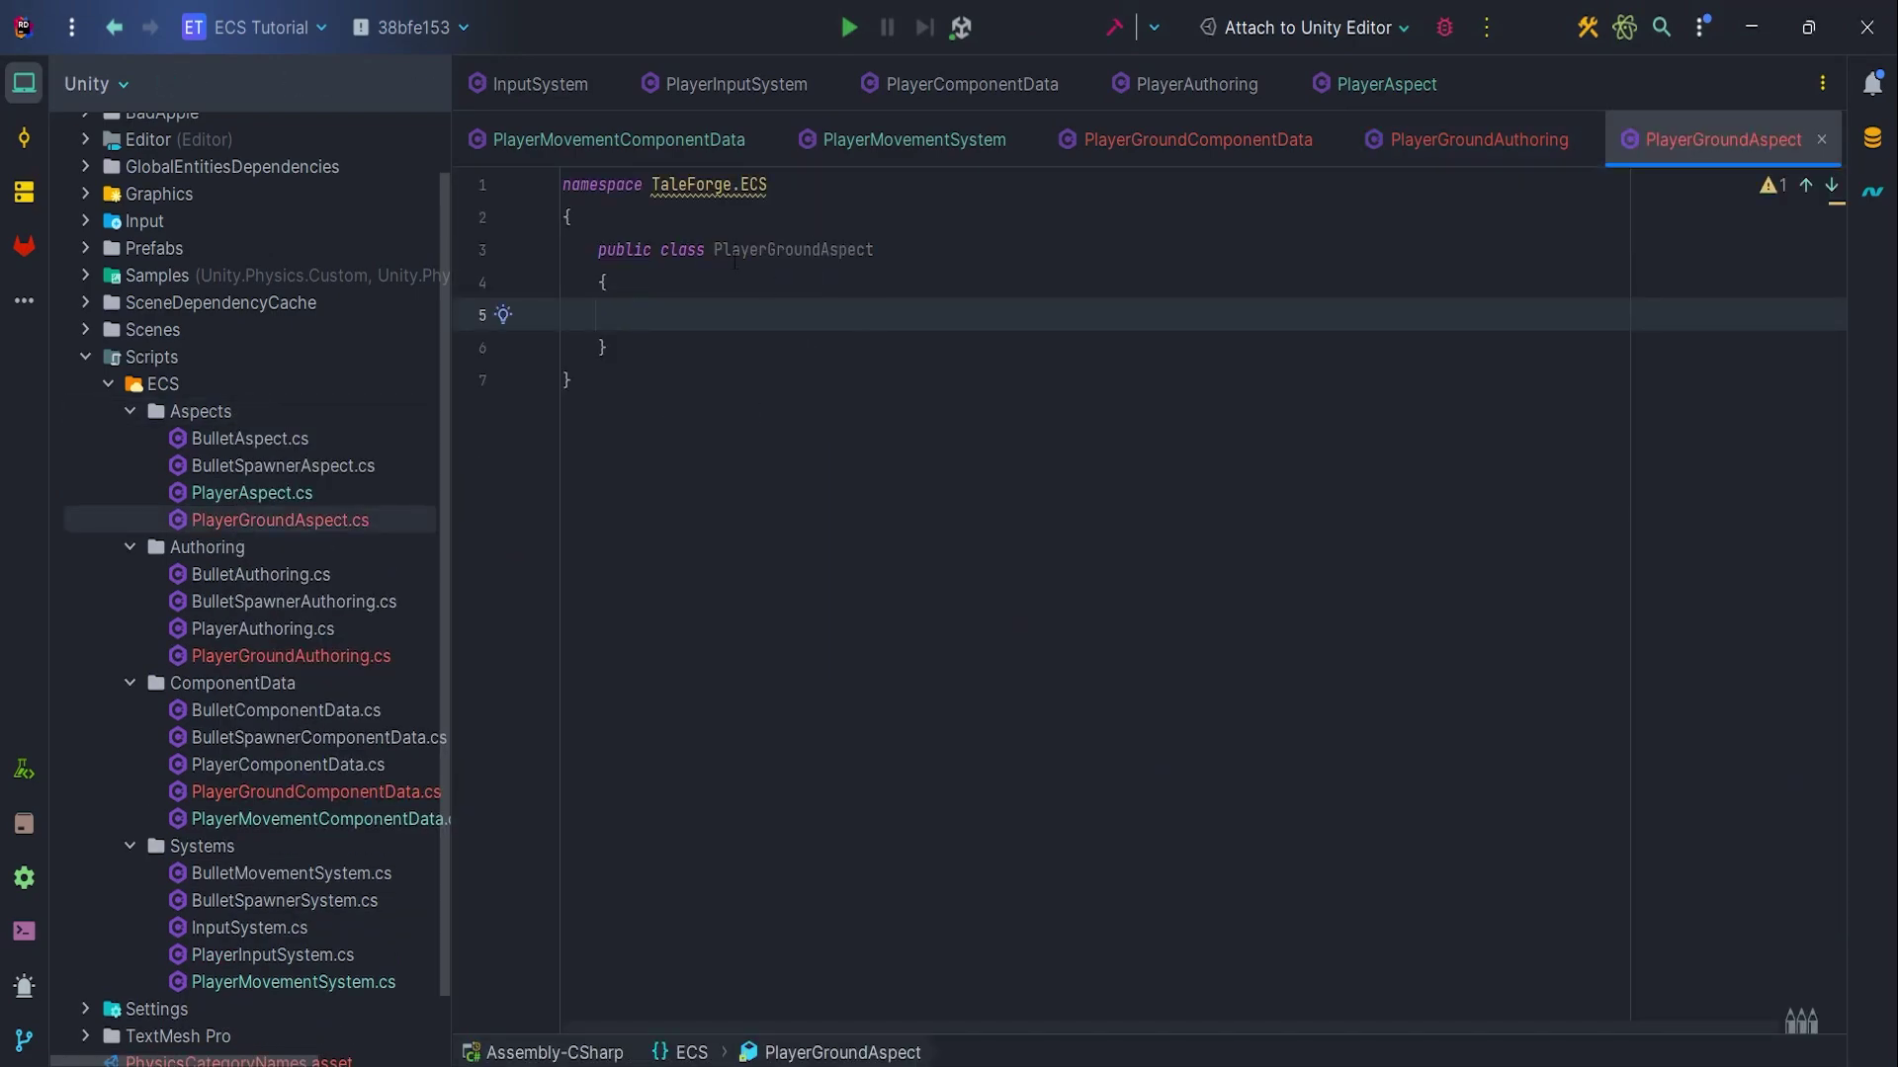
type("readonly ")
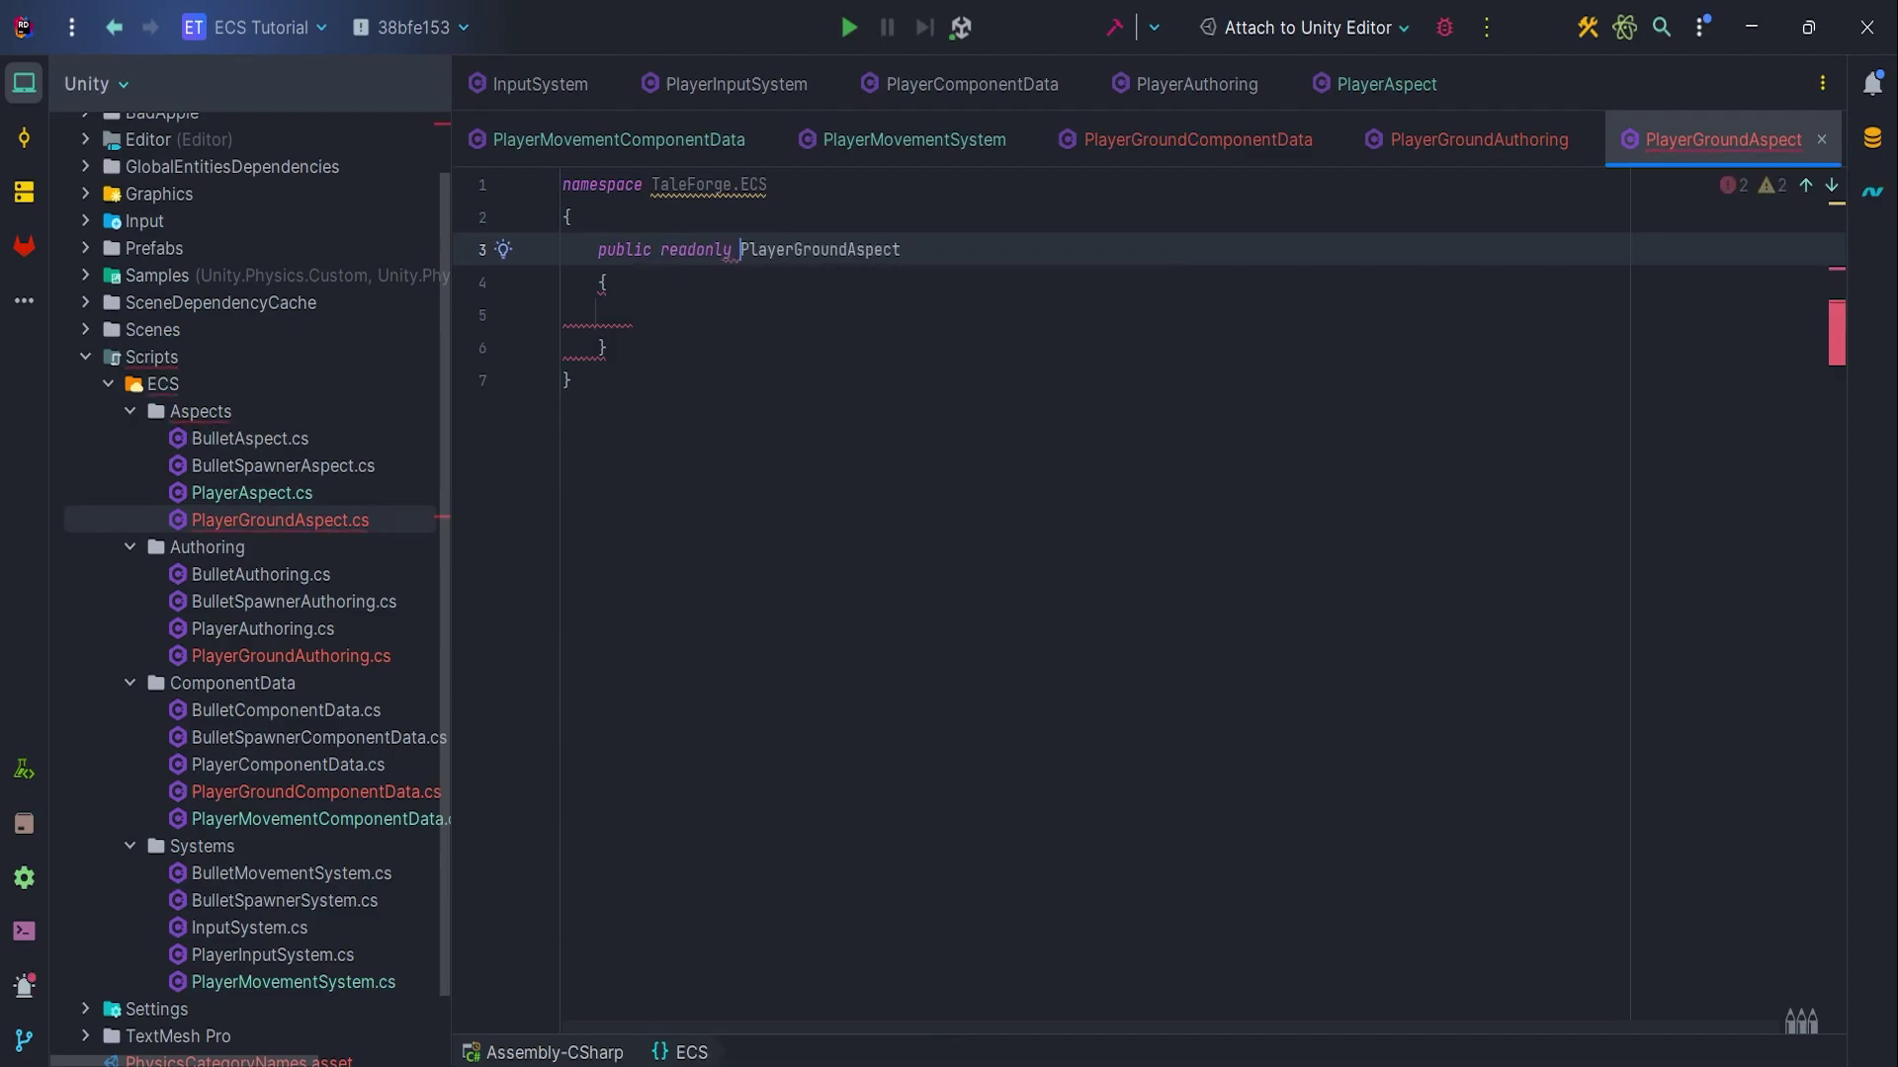
type("partial str")
key("Return")
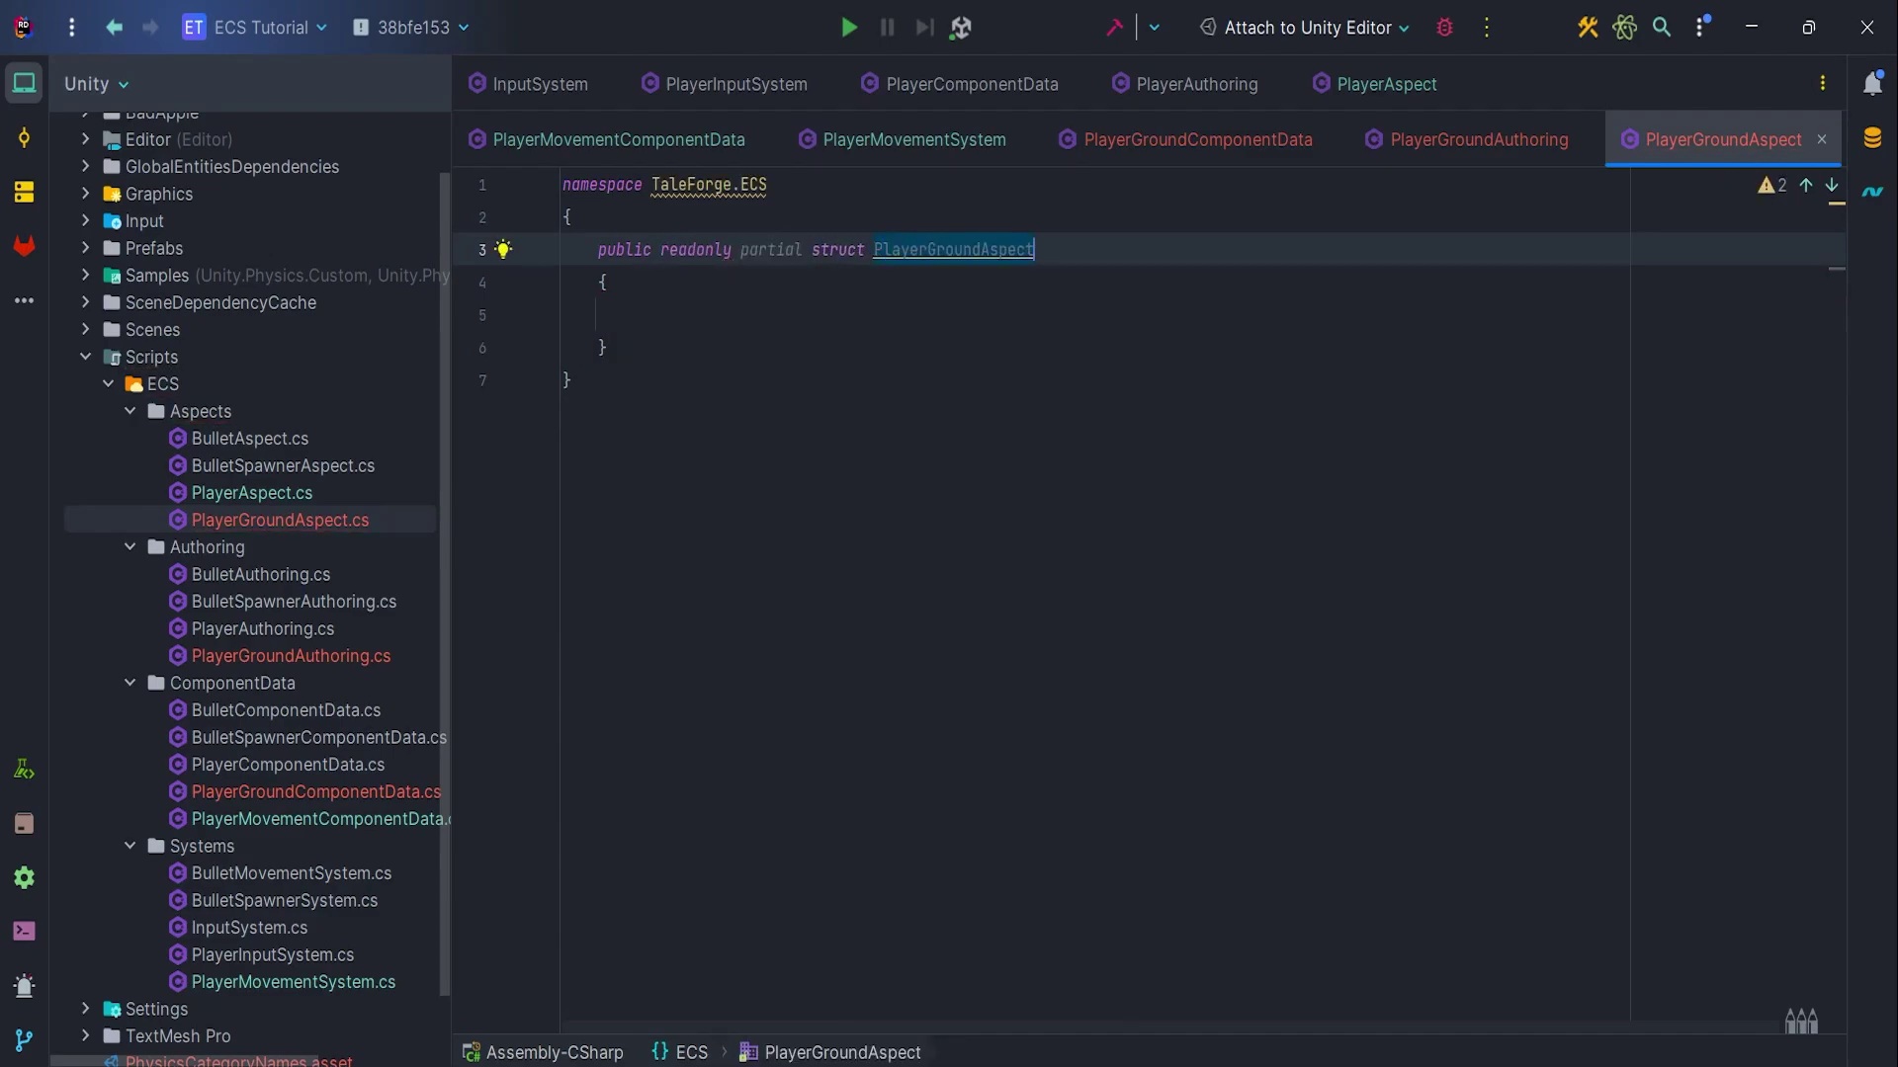
type(": IA")
key("Return")
key("Down")
key("Down")
type("priva")
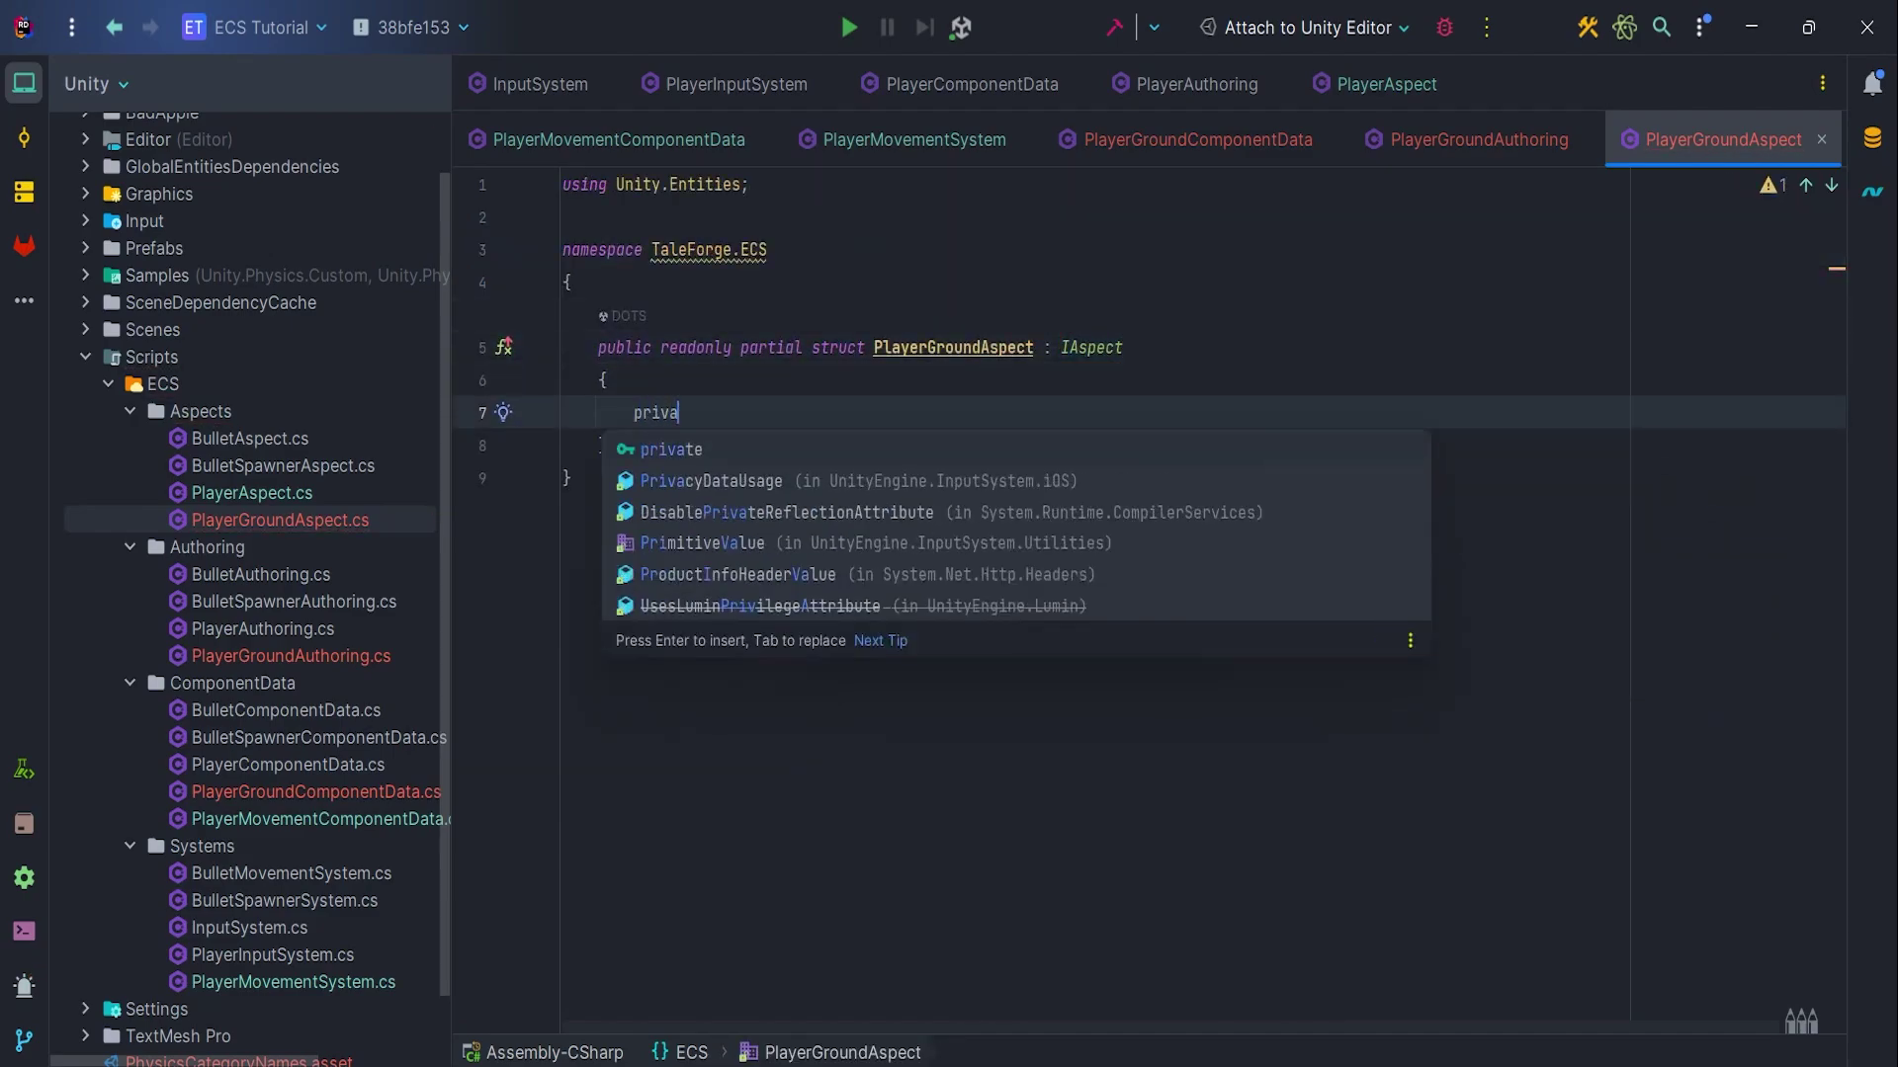
Add a private readonly _playerGroundComponentData field for PlayerGroundComponentData
key("Return")
type("rea")
key("Return")
type("RefRW<P>")
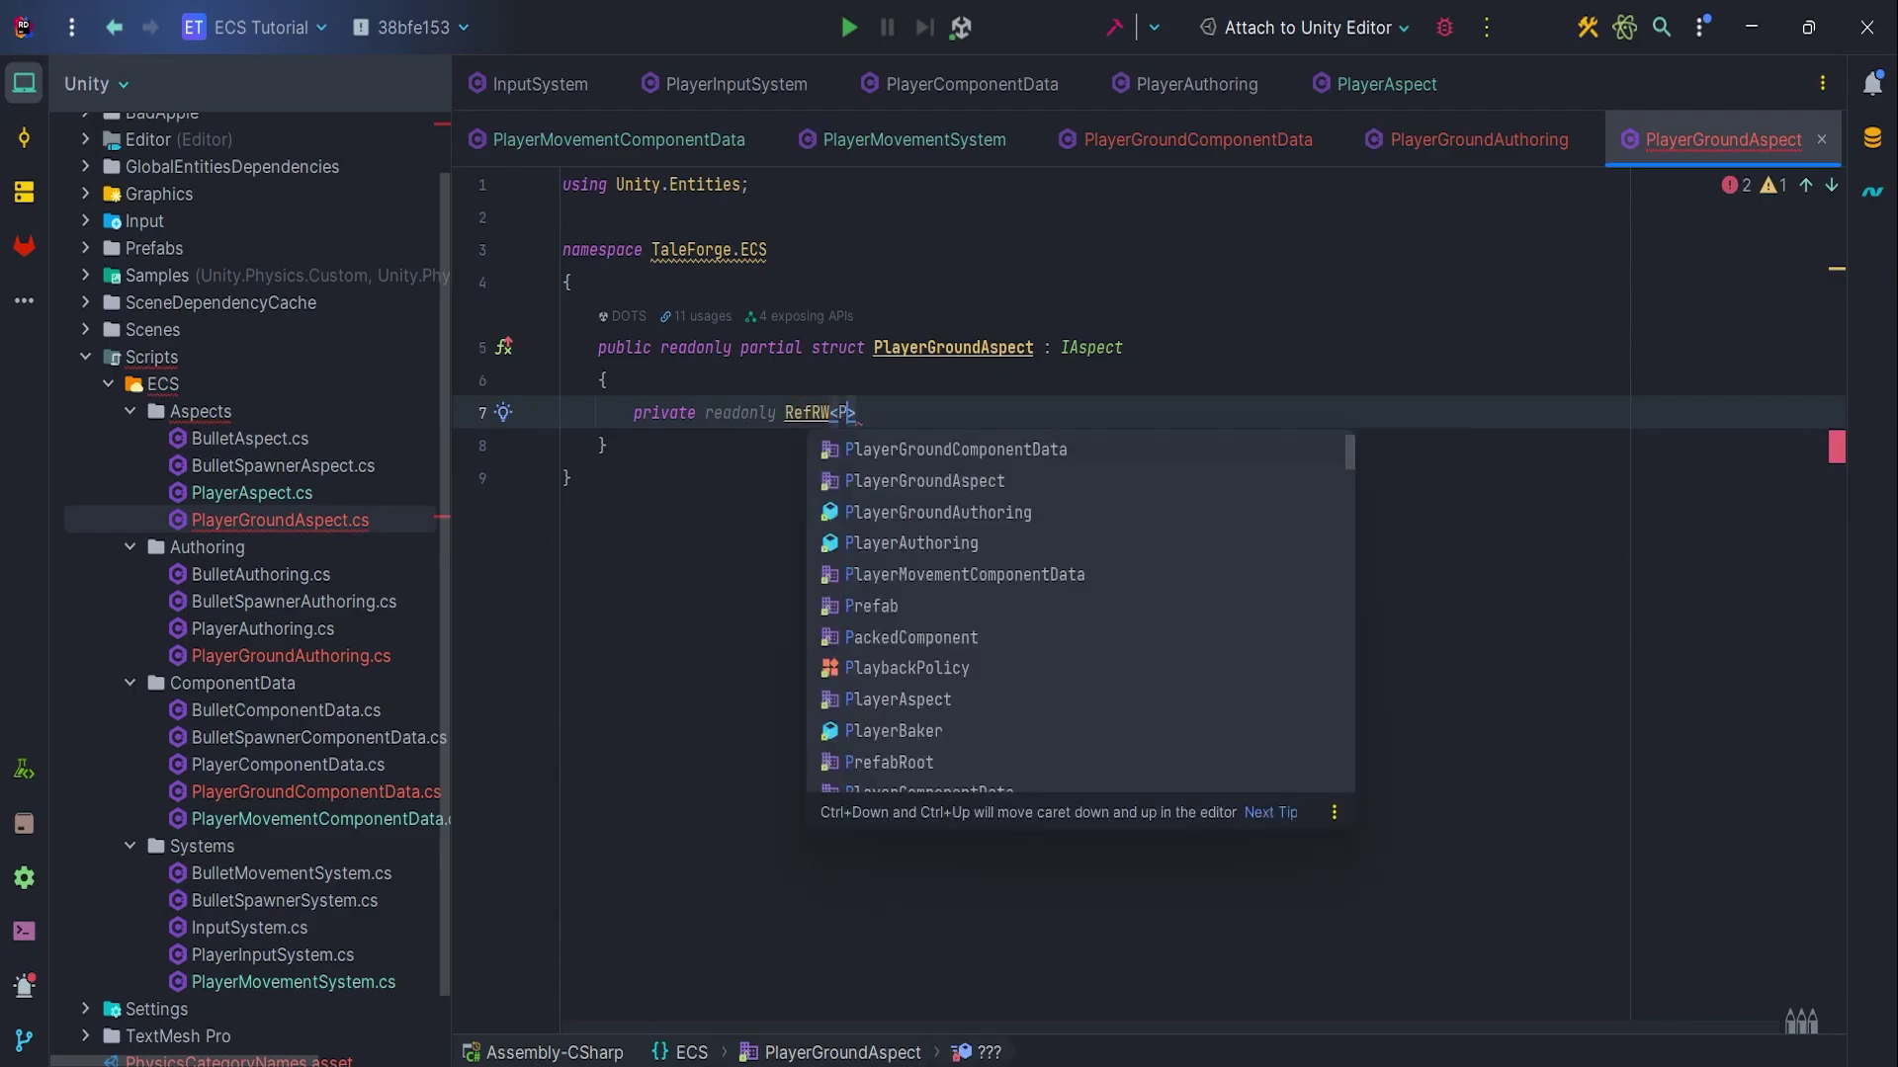
type("la")
key("Return")
type("_")
key("Return")
type(";")
key("Return")
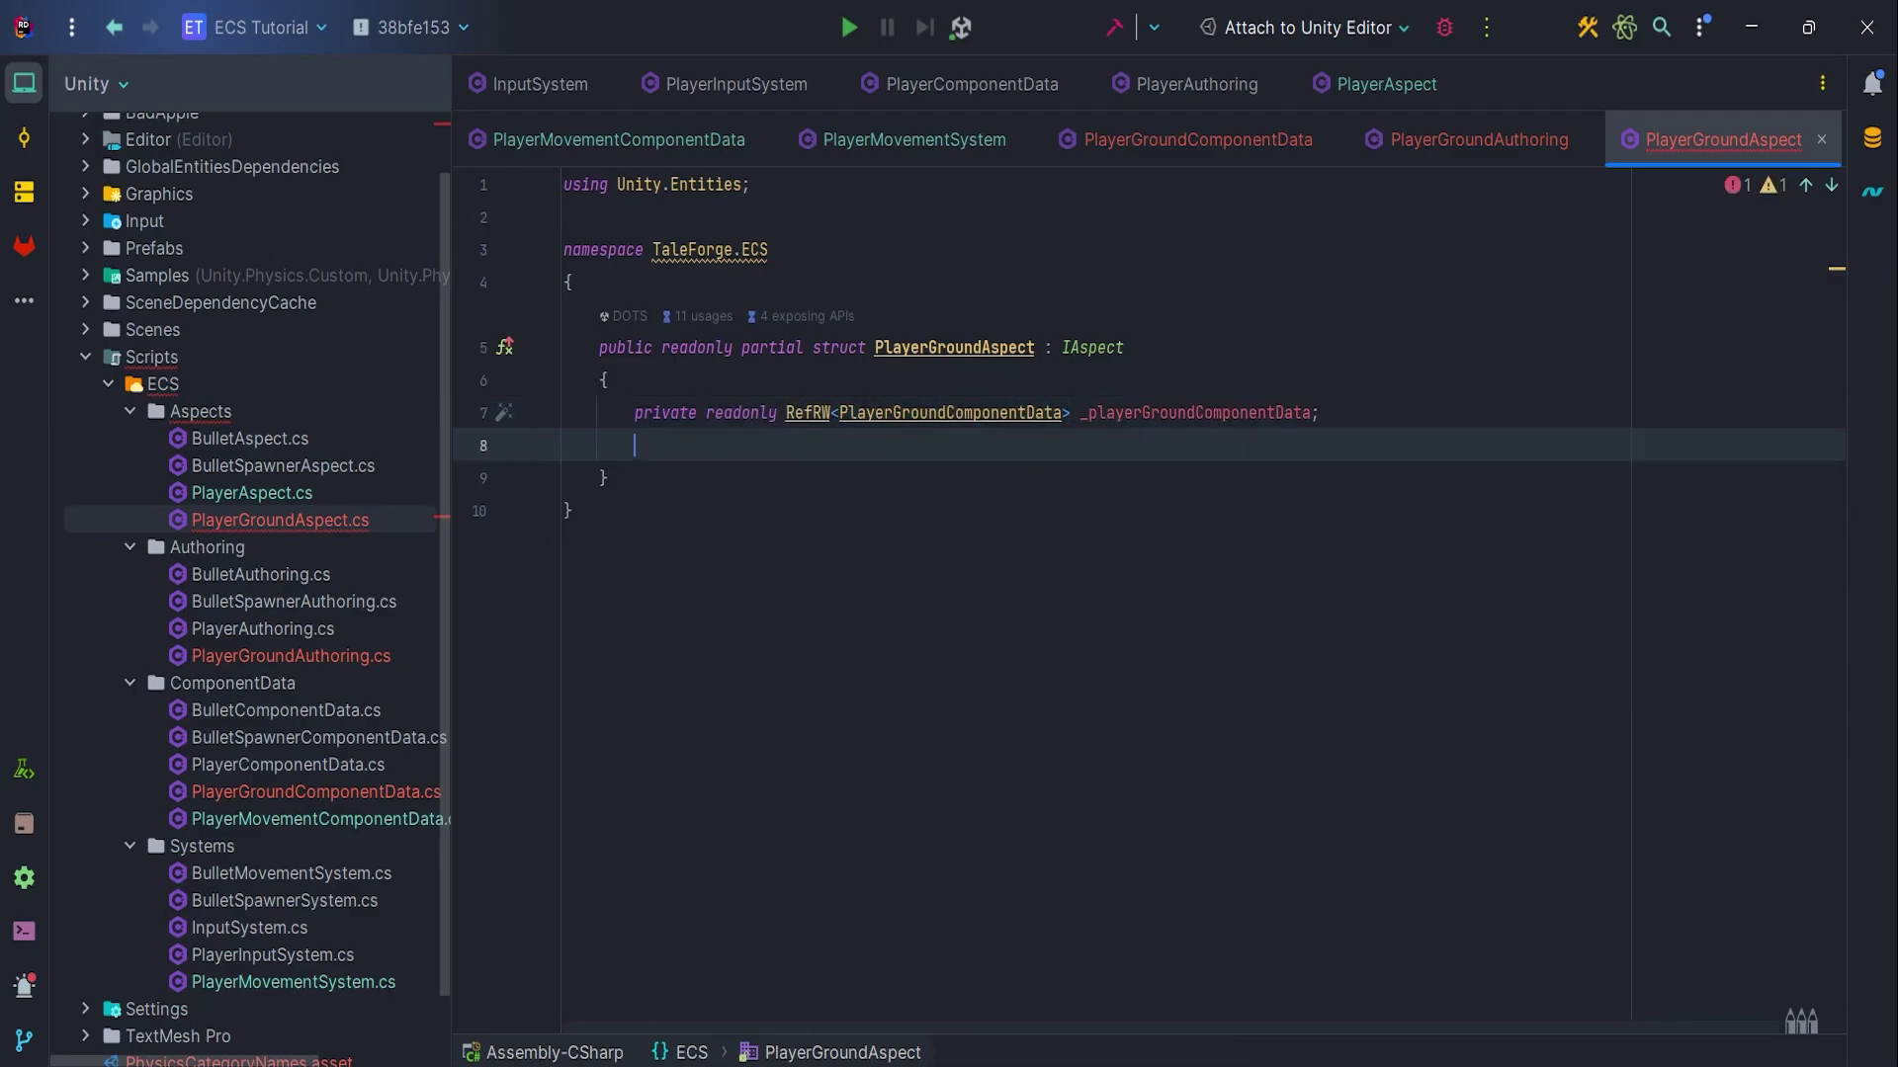
key("Return")
type("pub")
key("Return")
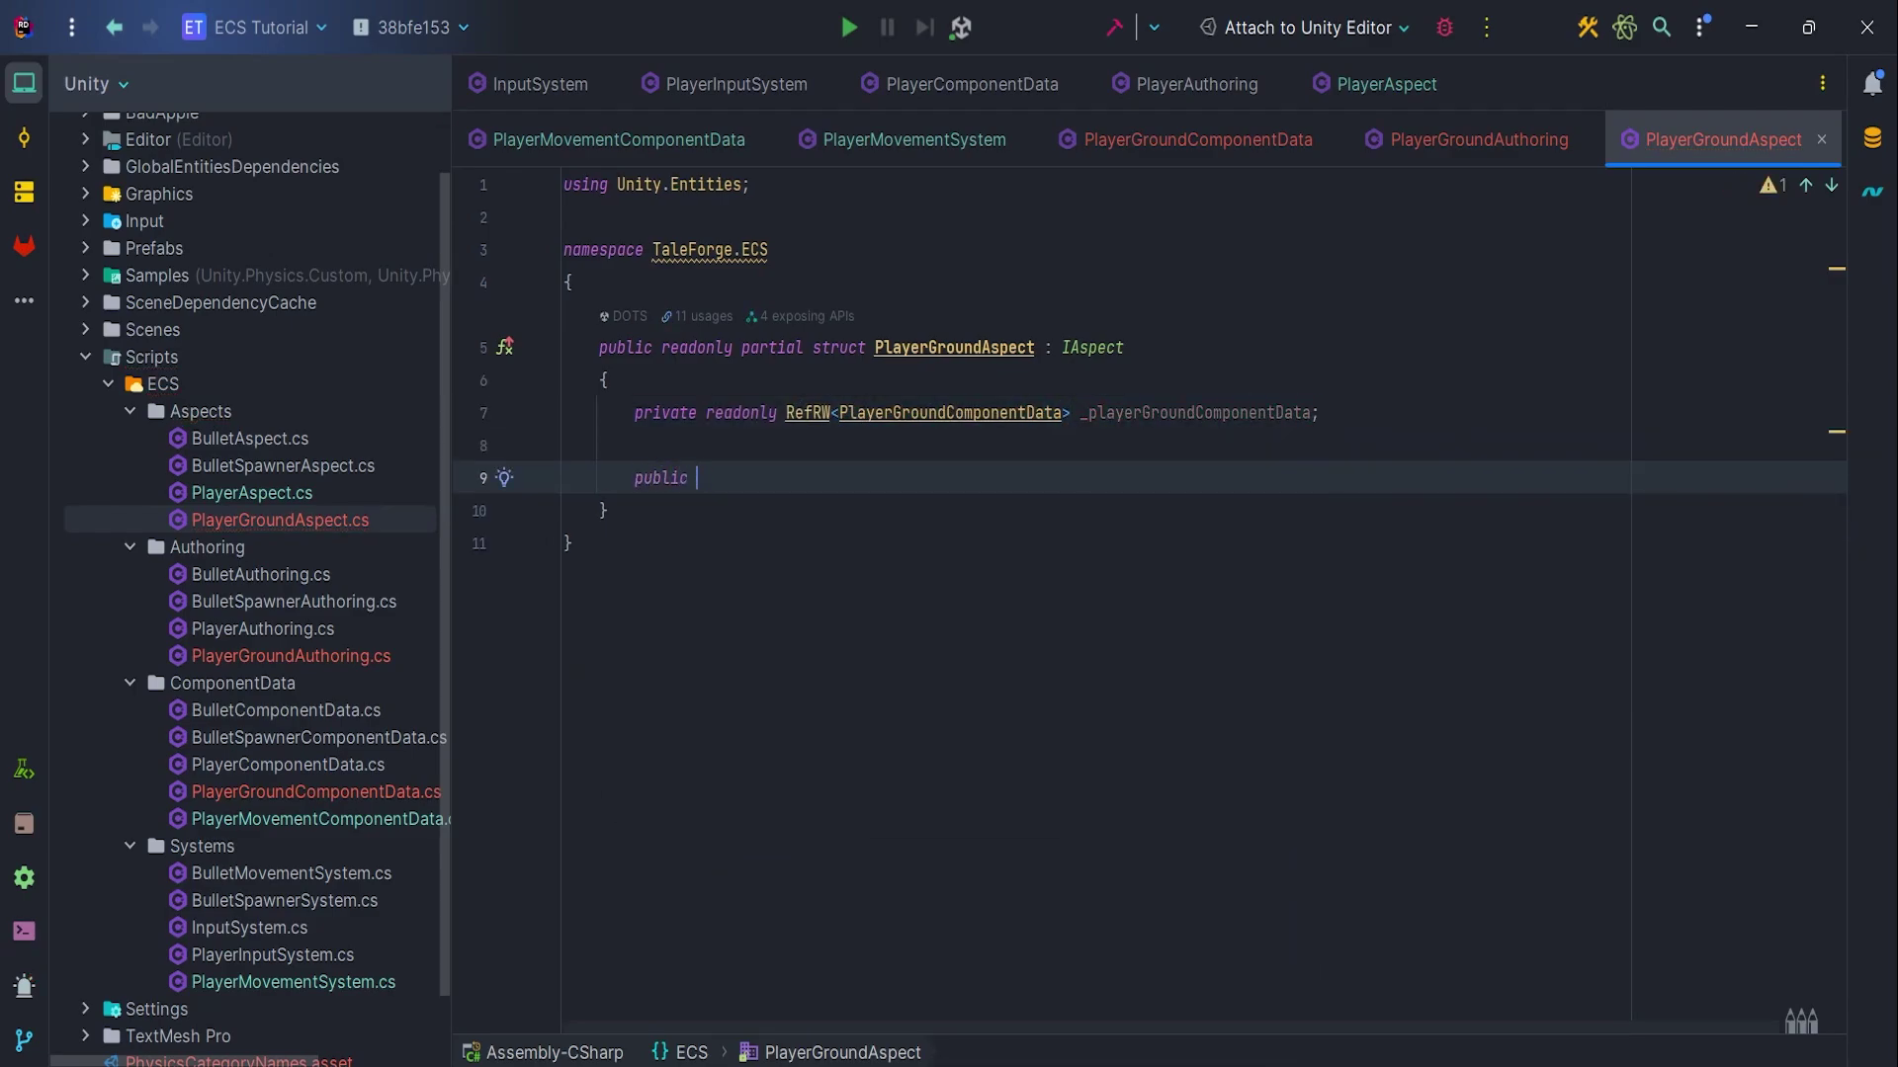
type("float3")
Add a float3 OverlapDetectionOffset property returning _playerGroundComponentData.ValueRO.OverlapDetectionOffset
key("alt+Return")
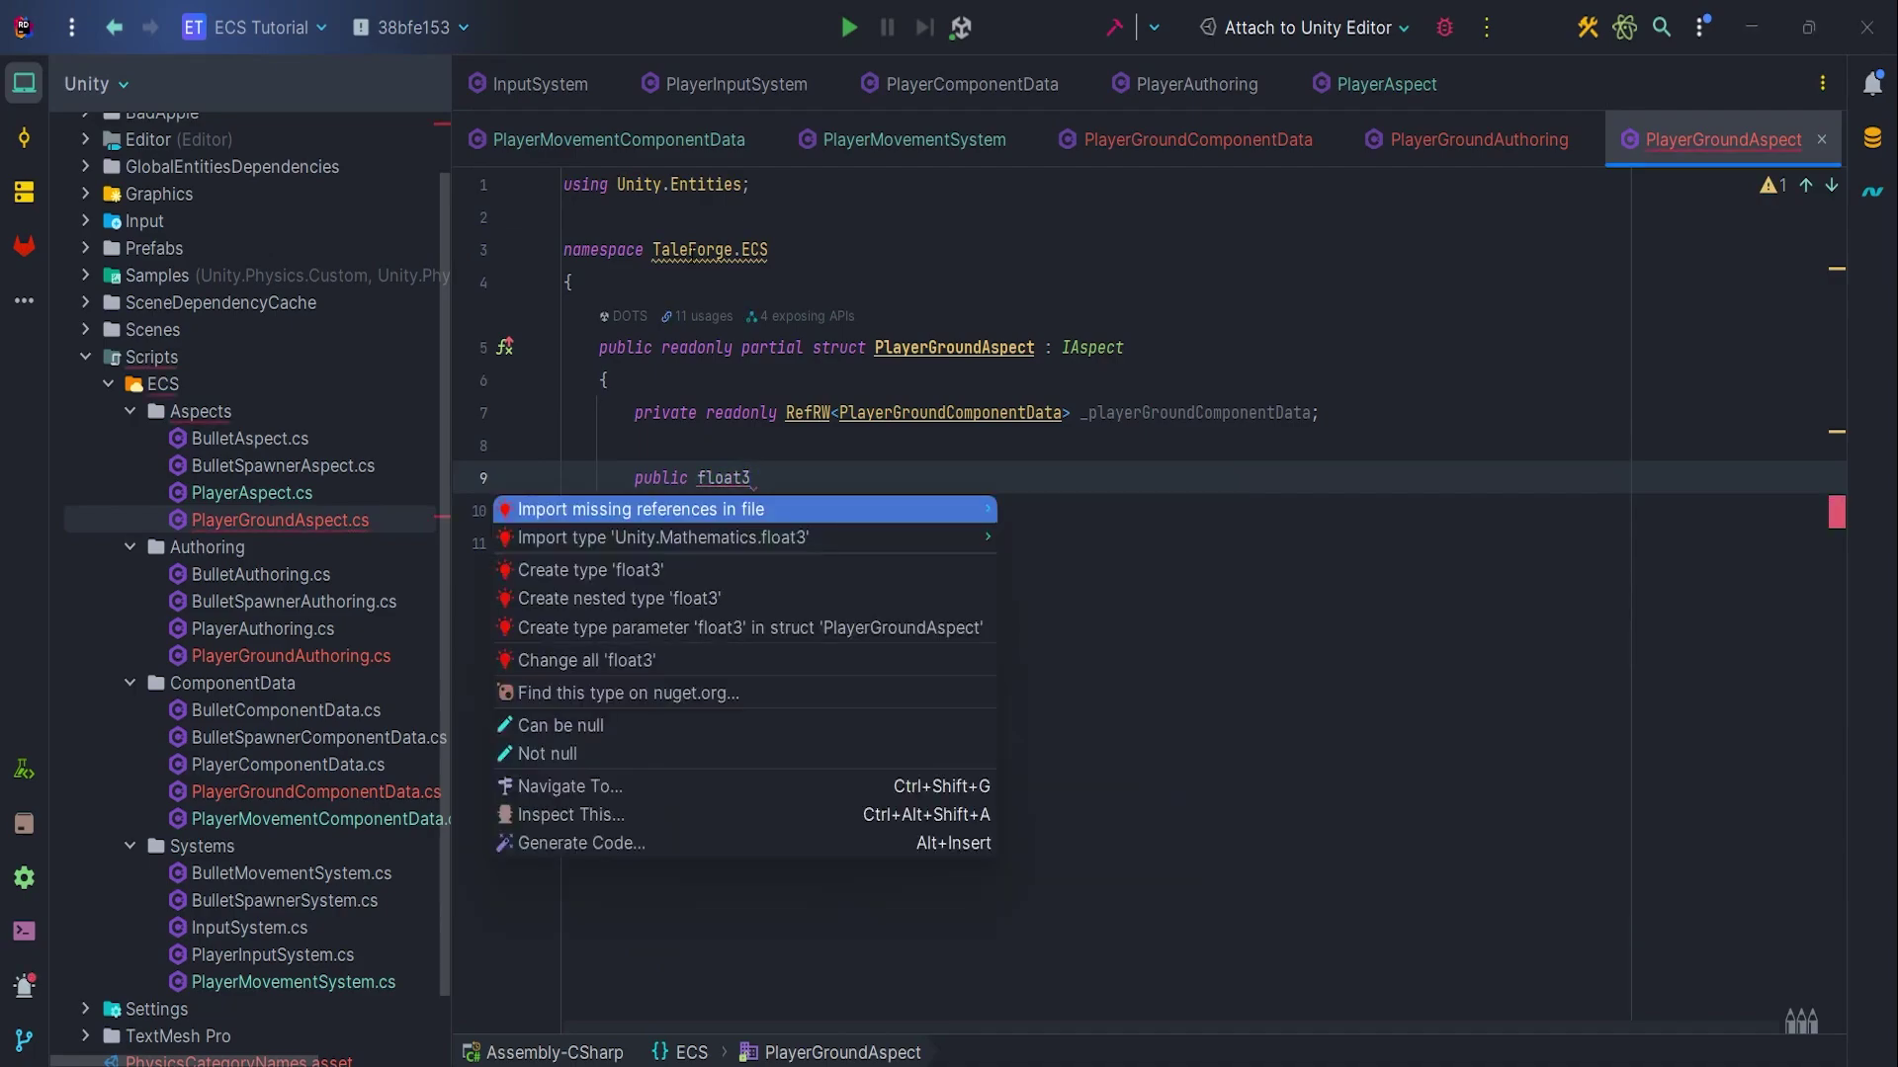
key("Return")
type("Over")
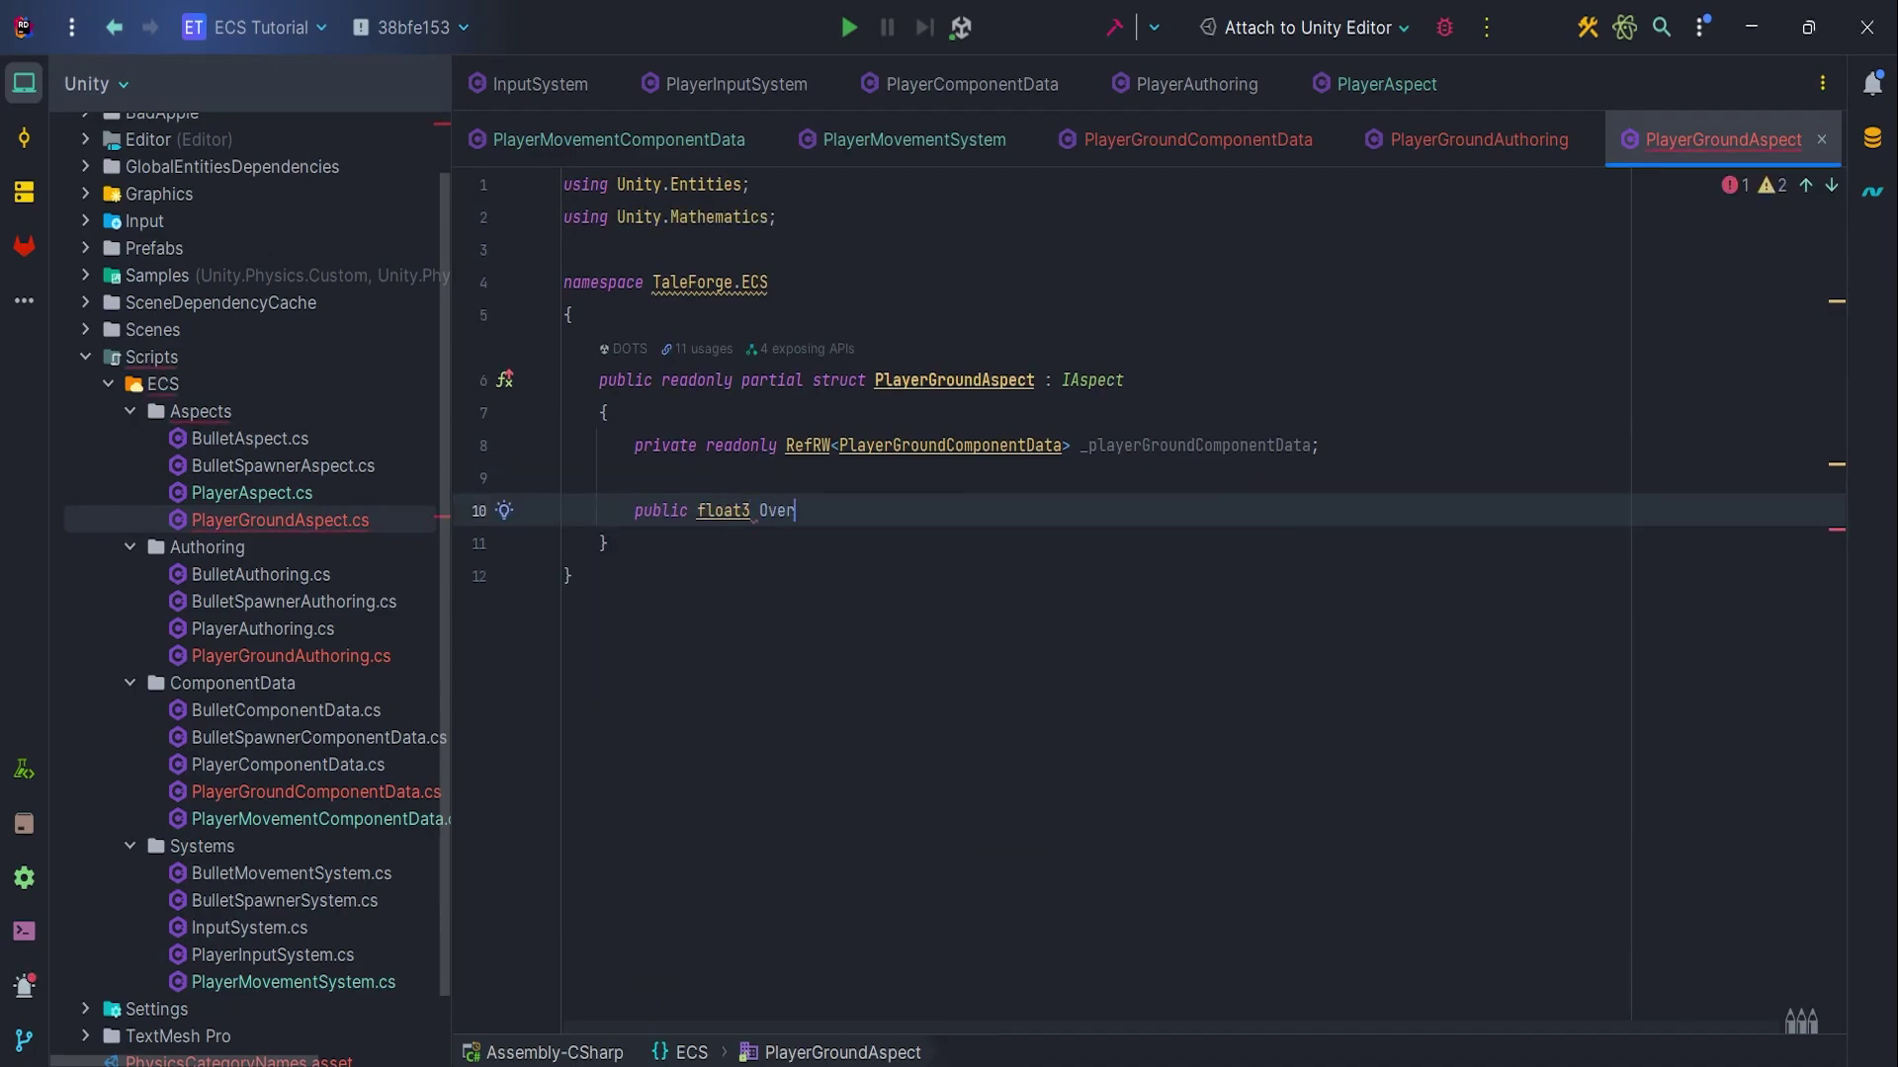
type("lapDet")
key("BackSpace")
key("BackSpace")
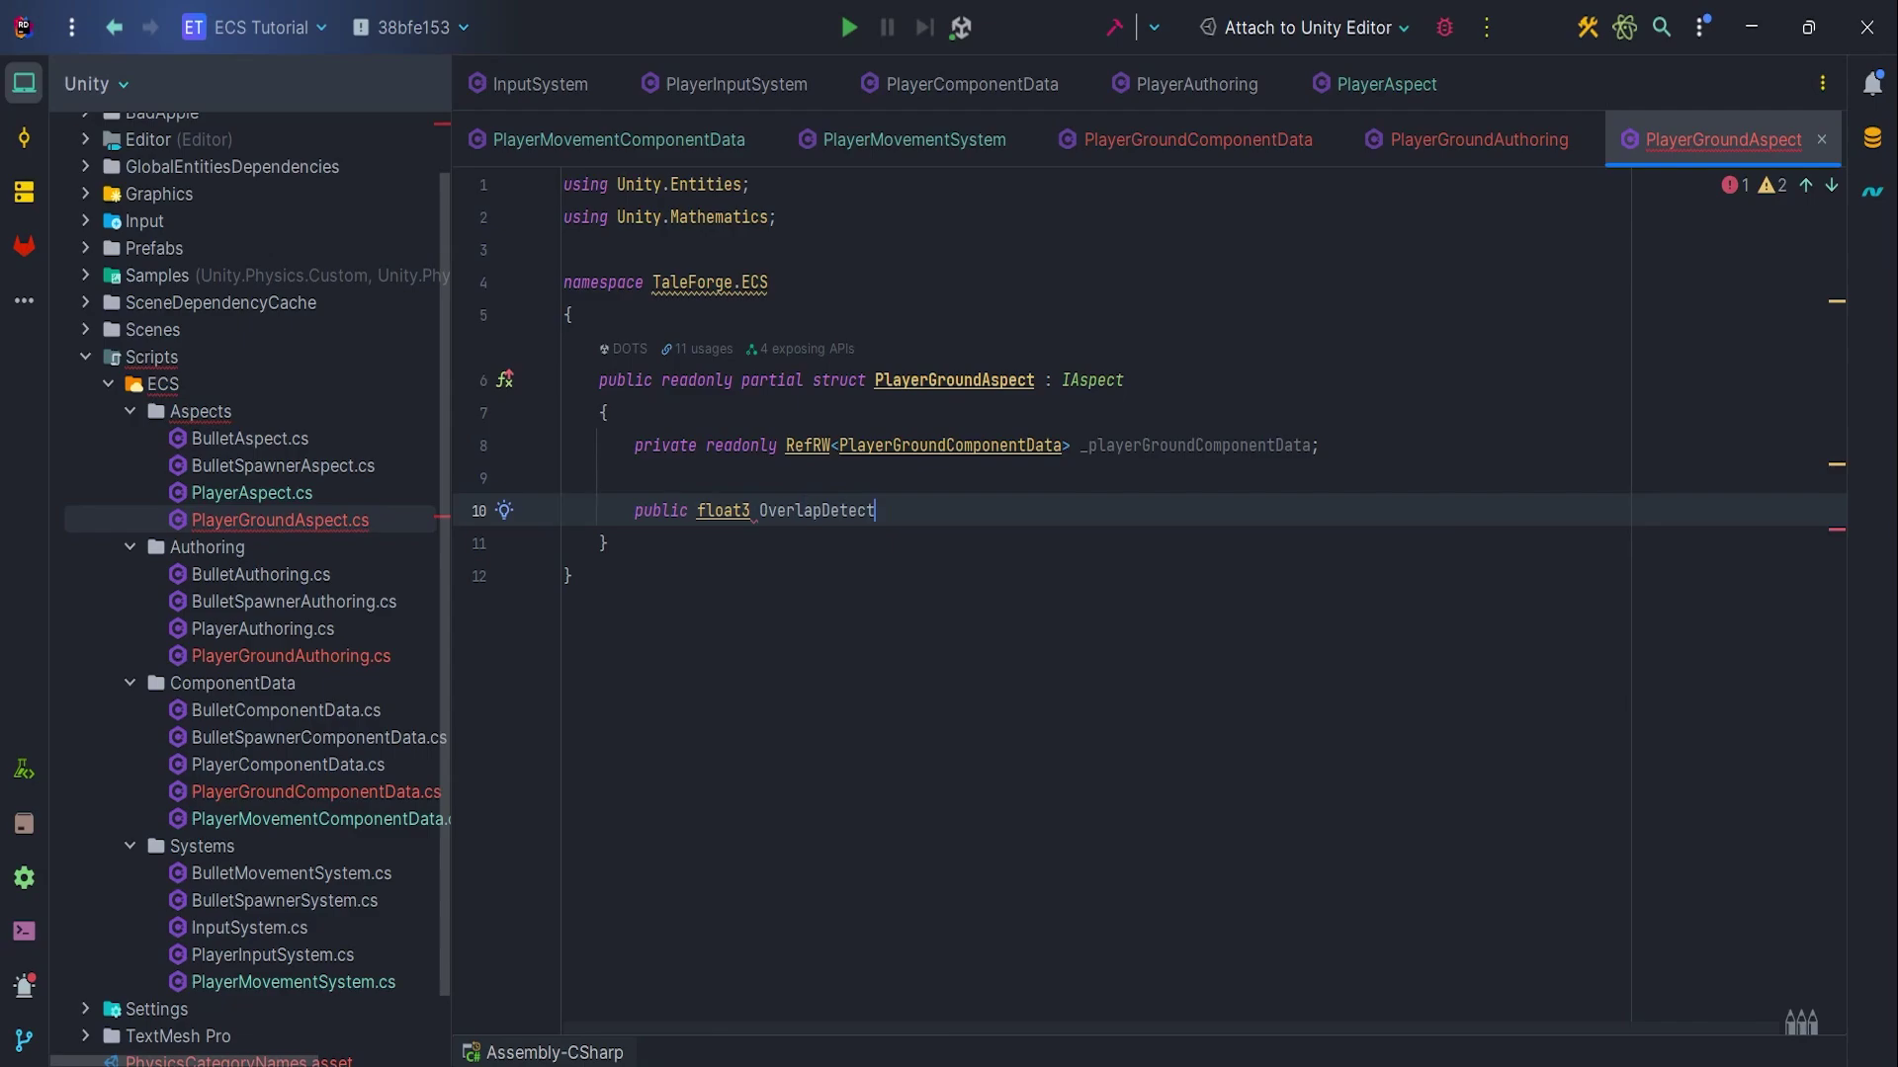
type("=> ")
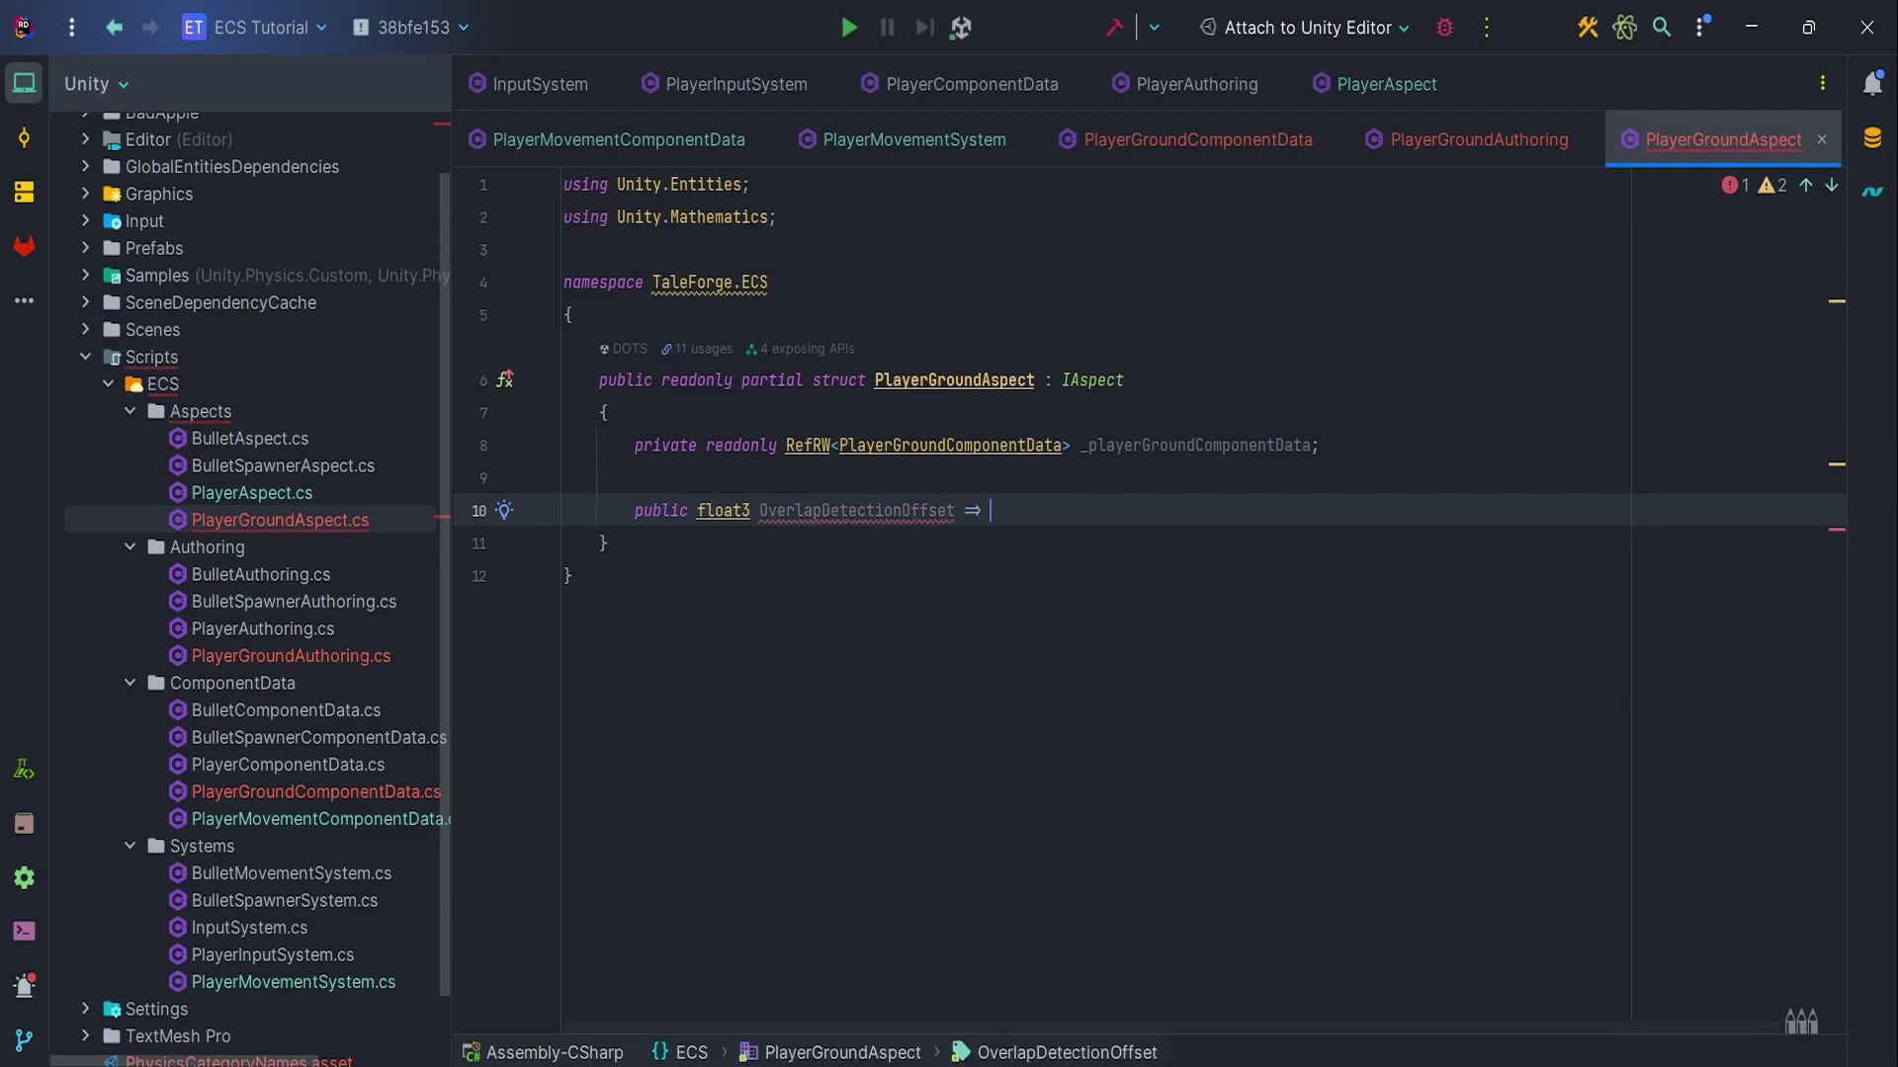
type("_")
key("Return")
type(".")
key("Return")
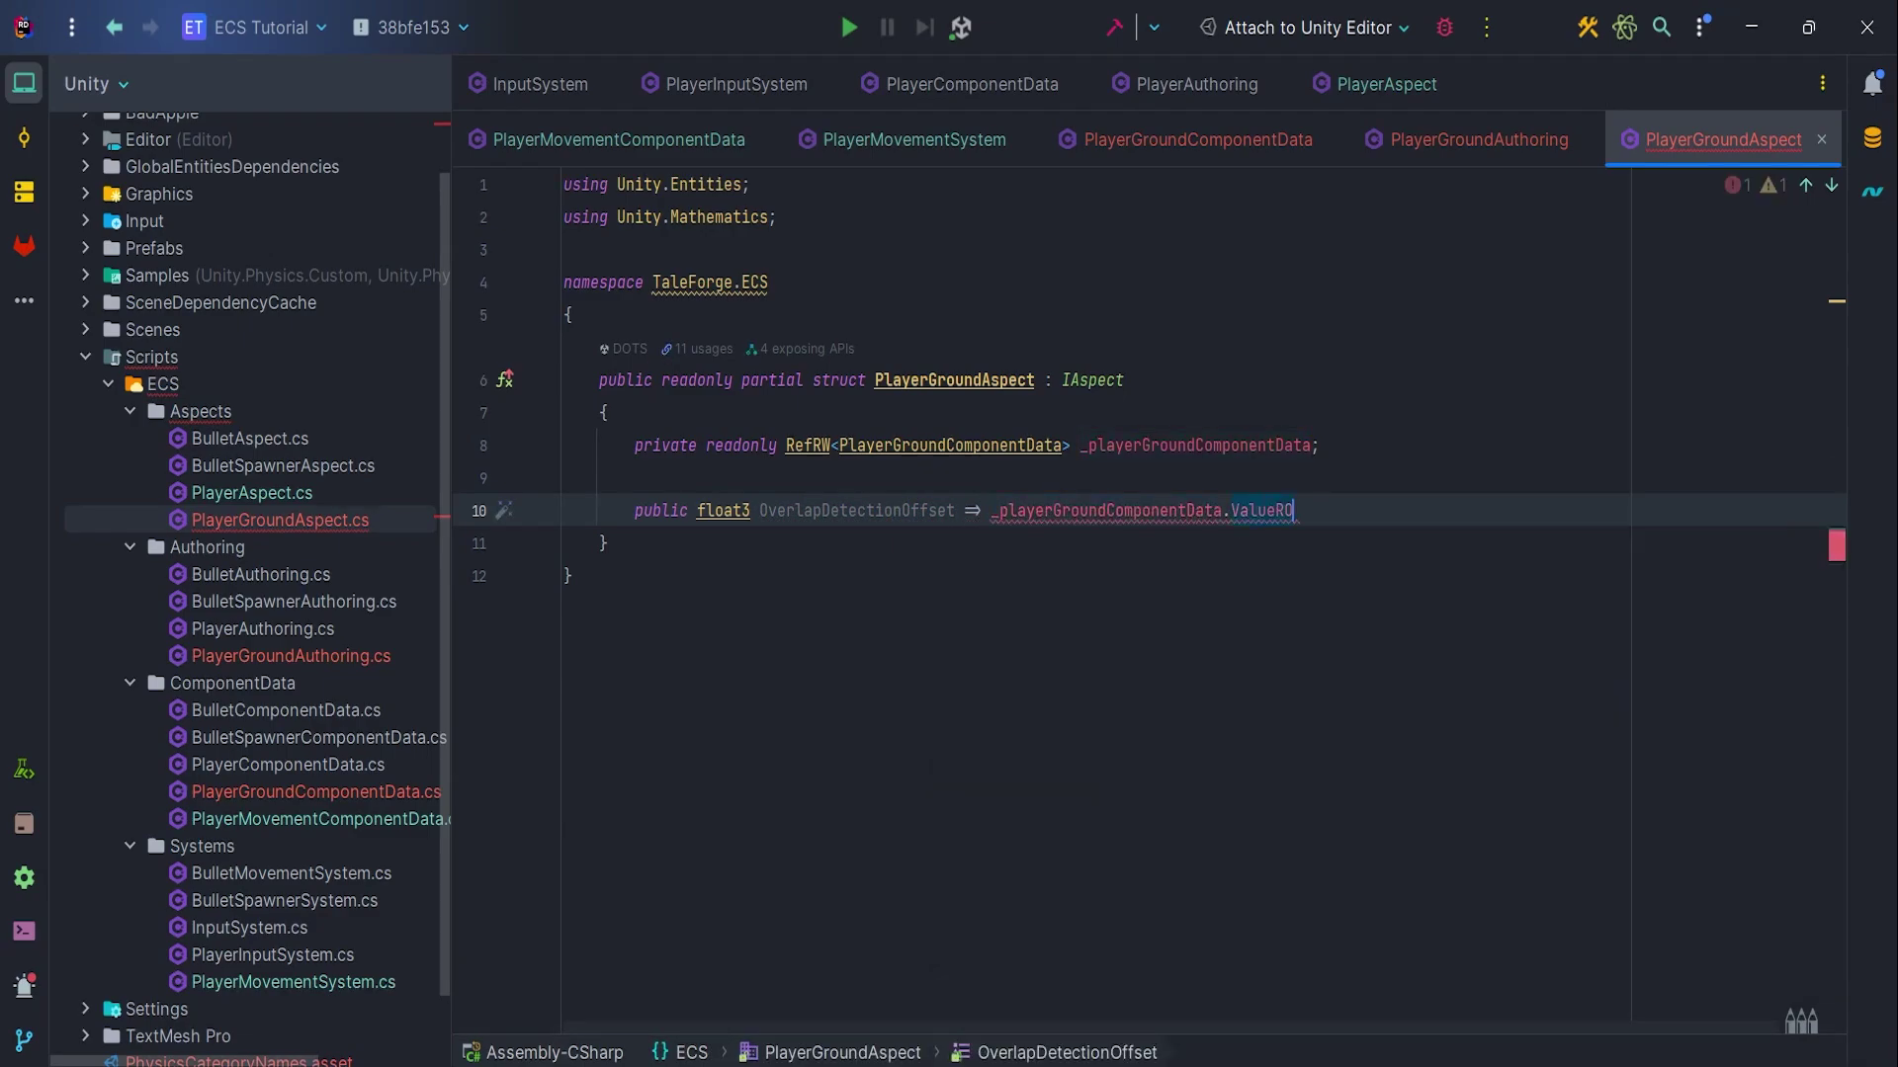
type(".")
key("Return")
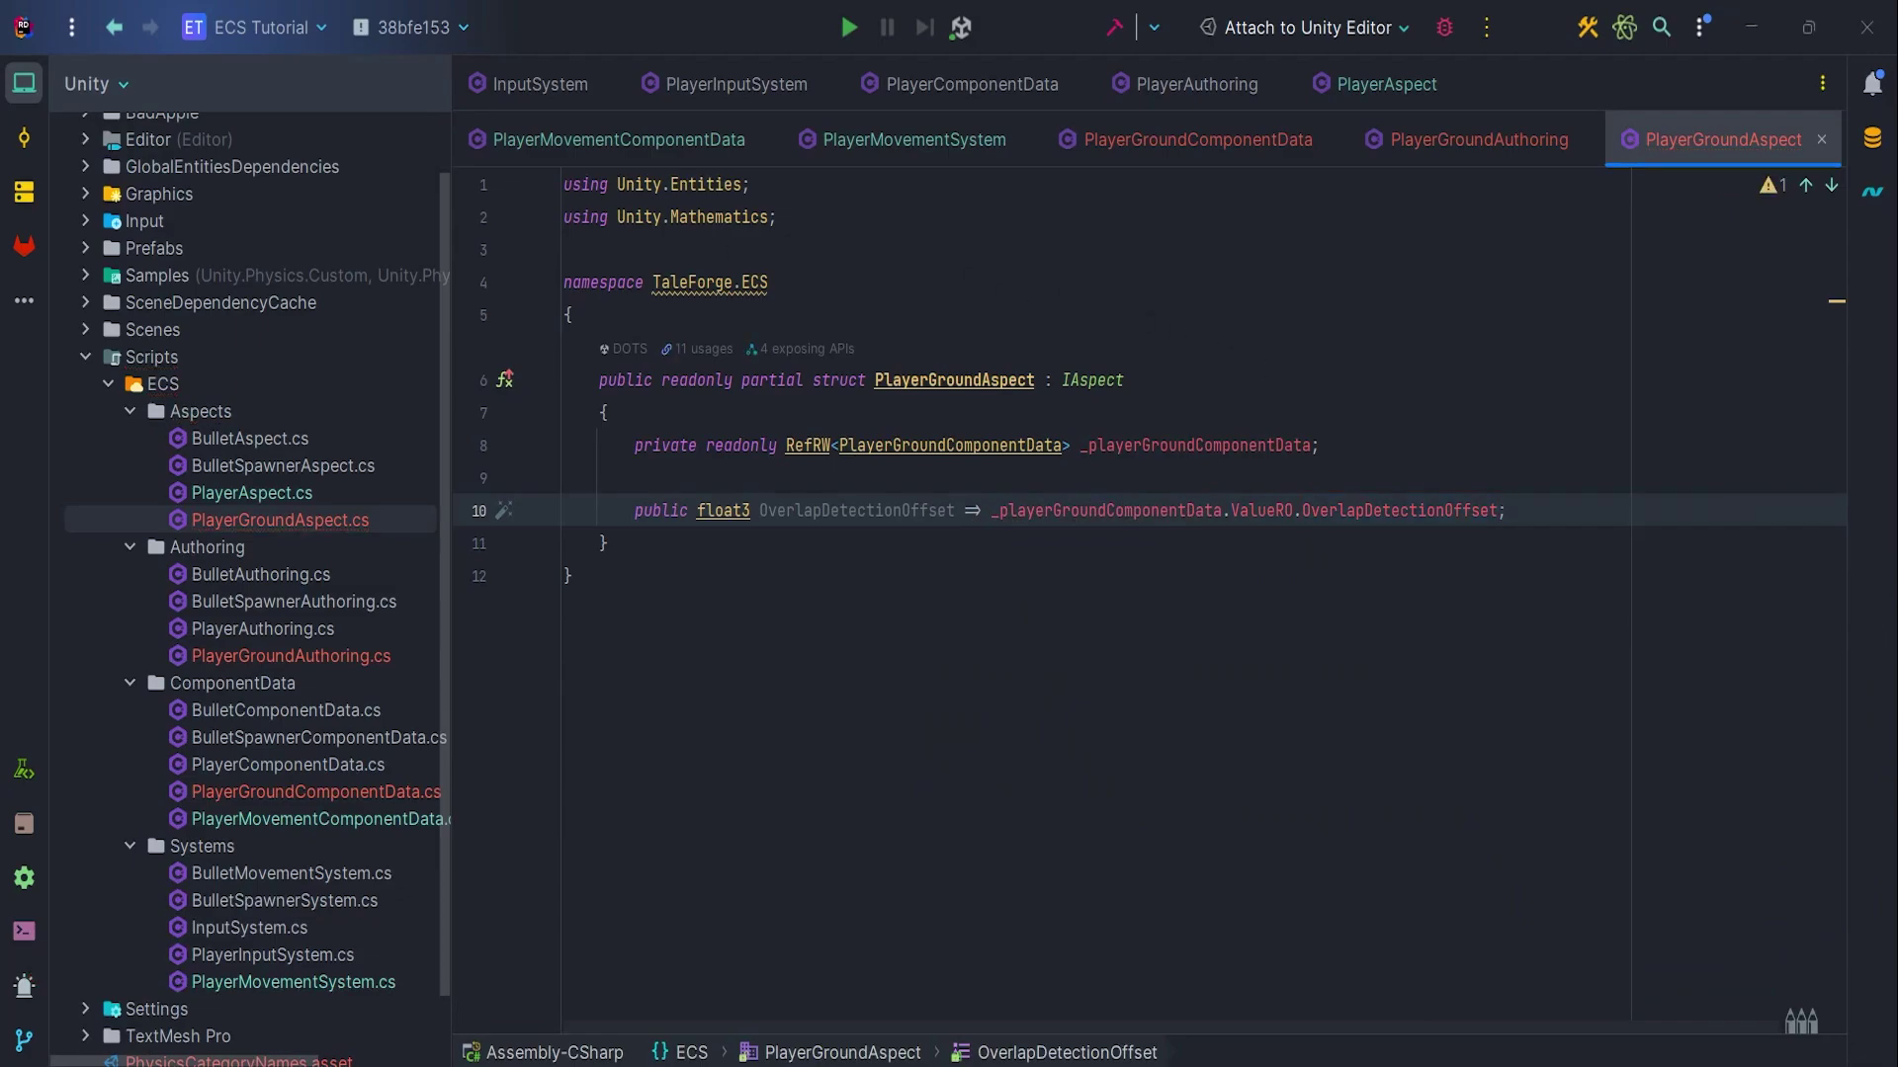
key("Down")
key("Down")
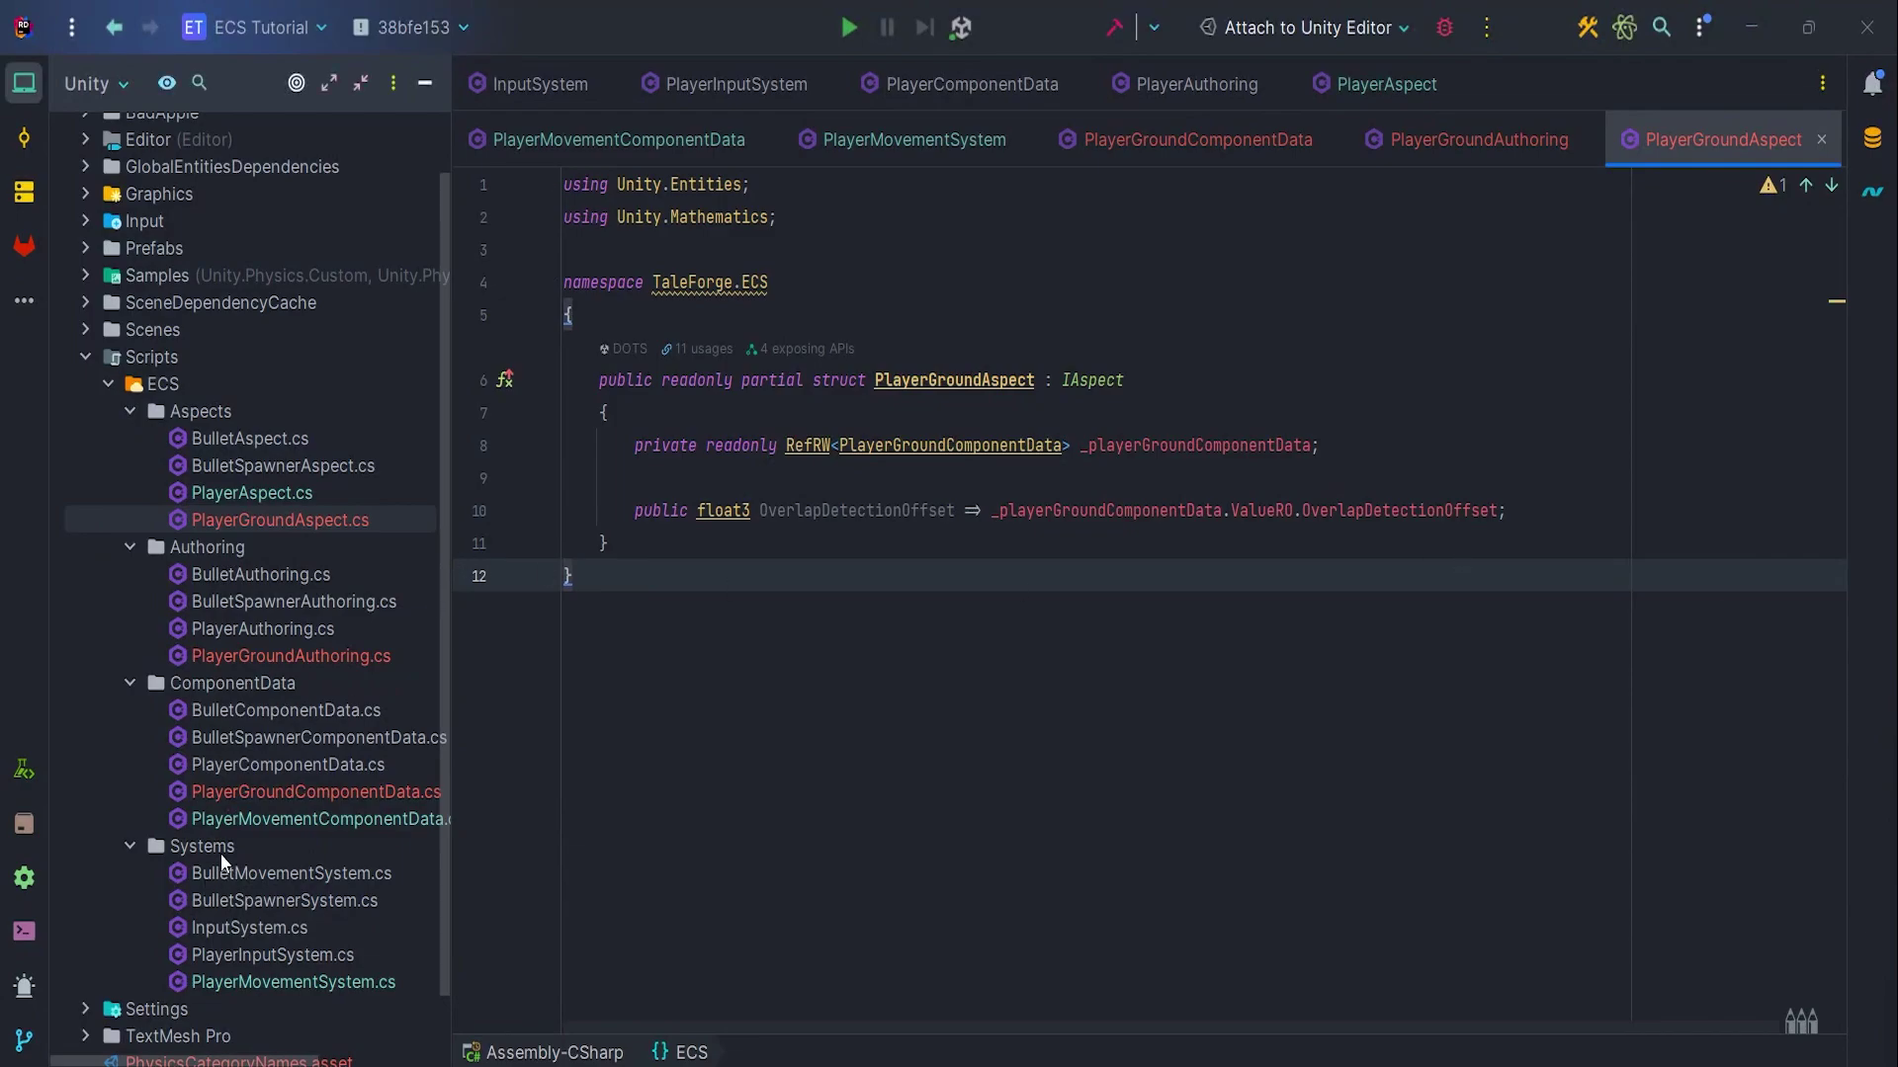
Create a partial PlayerGroundSystem struct in Systems implementing ISystem
right_click(223, 859)
left_click(786, 265)
type("PlayerGroundSyst")
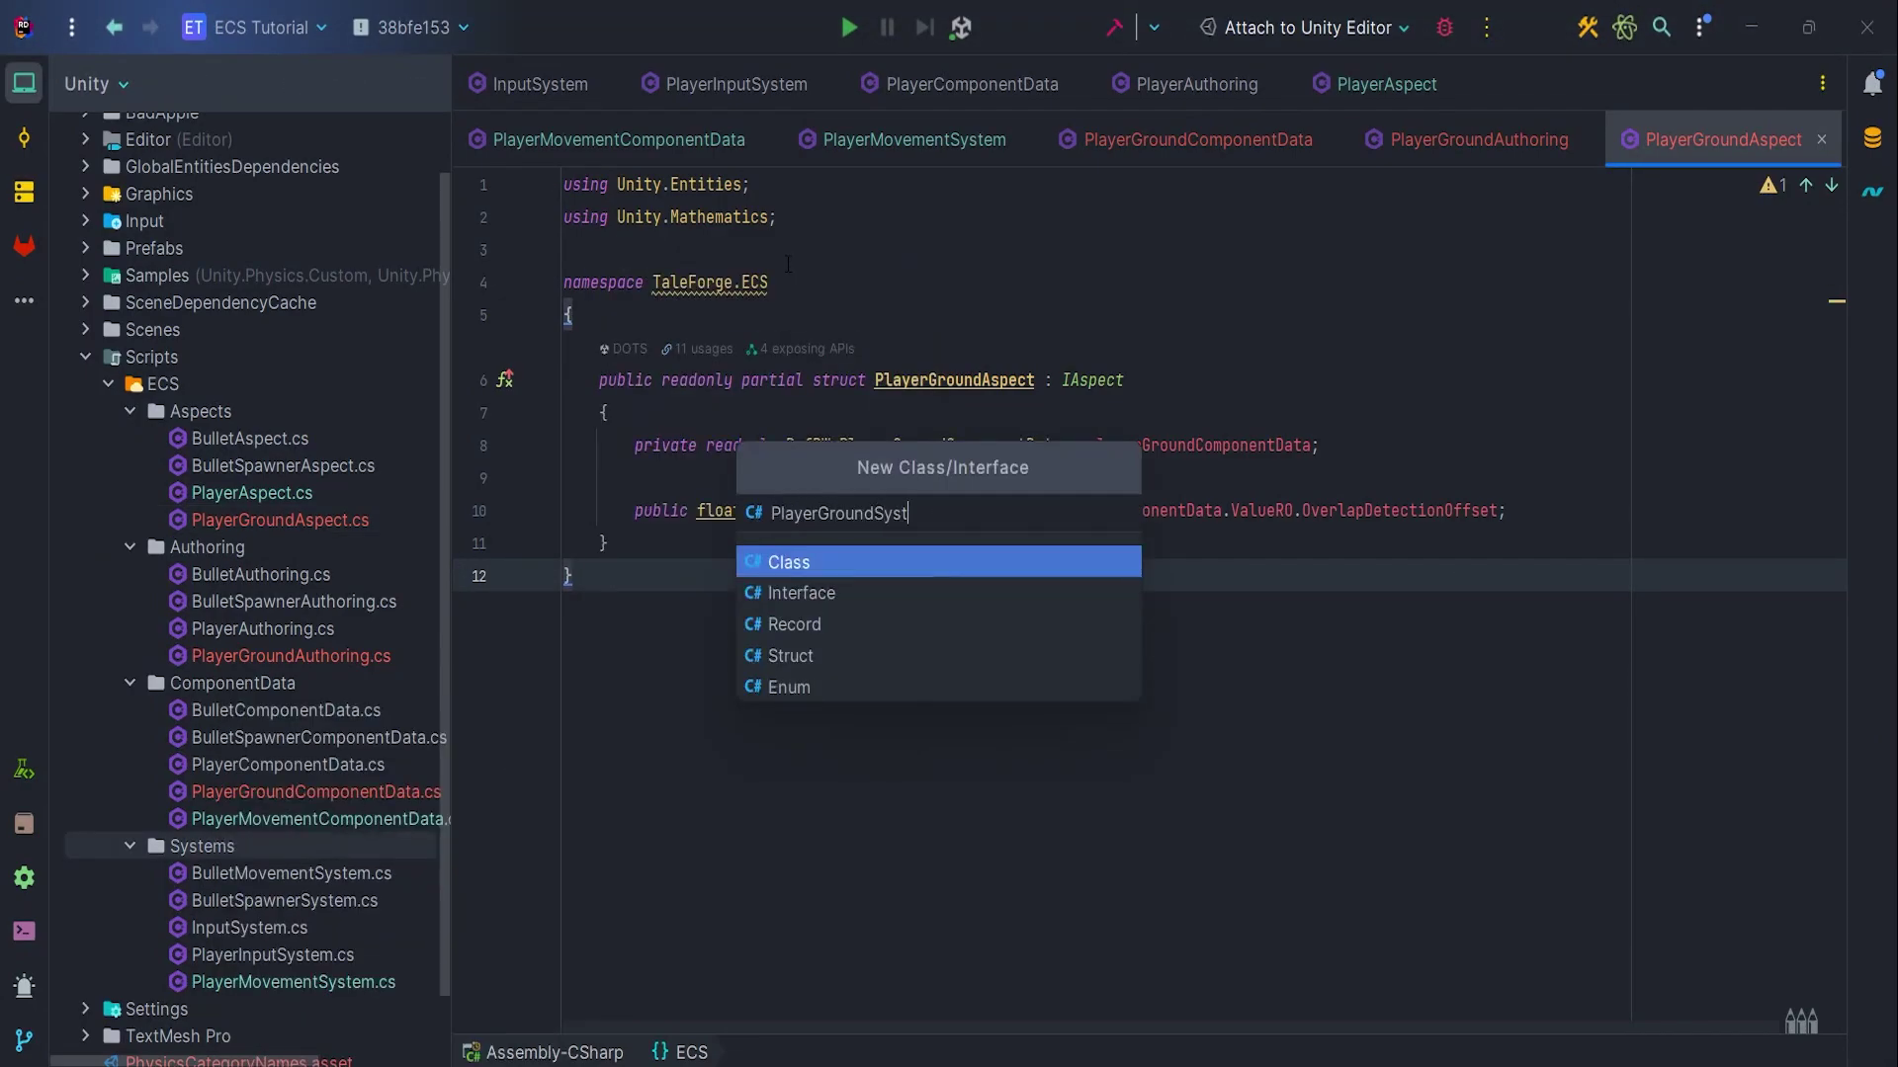
type("em")
key("Down")
key("Down")
key("Down")
key("Return")
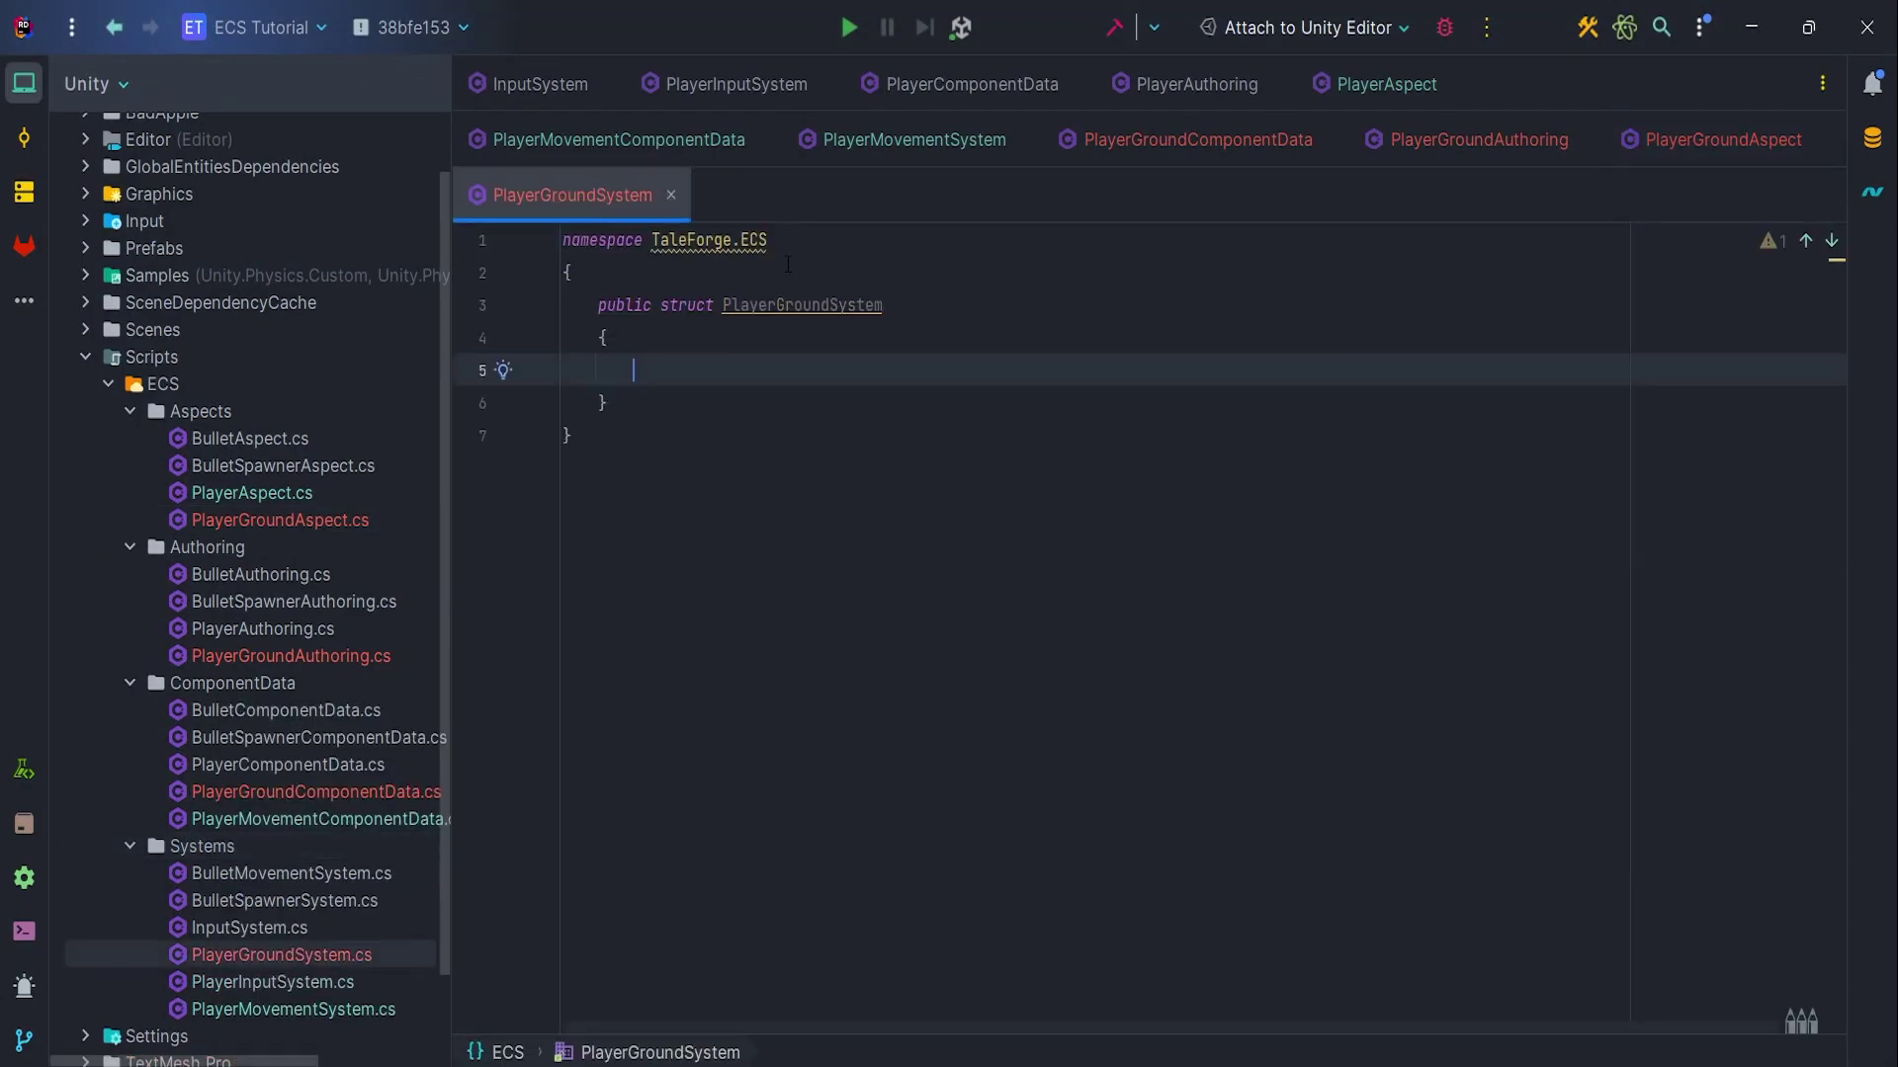
type("parti")
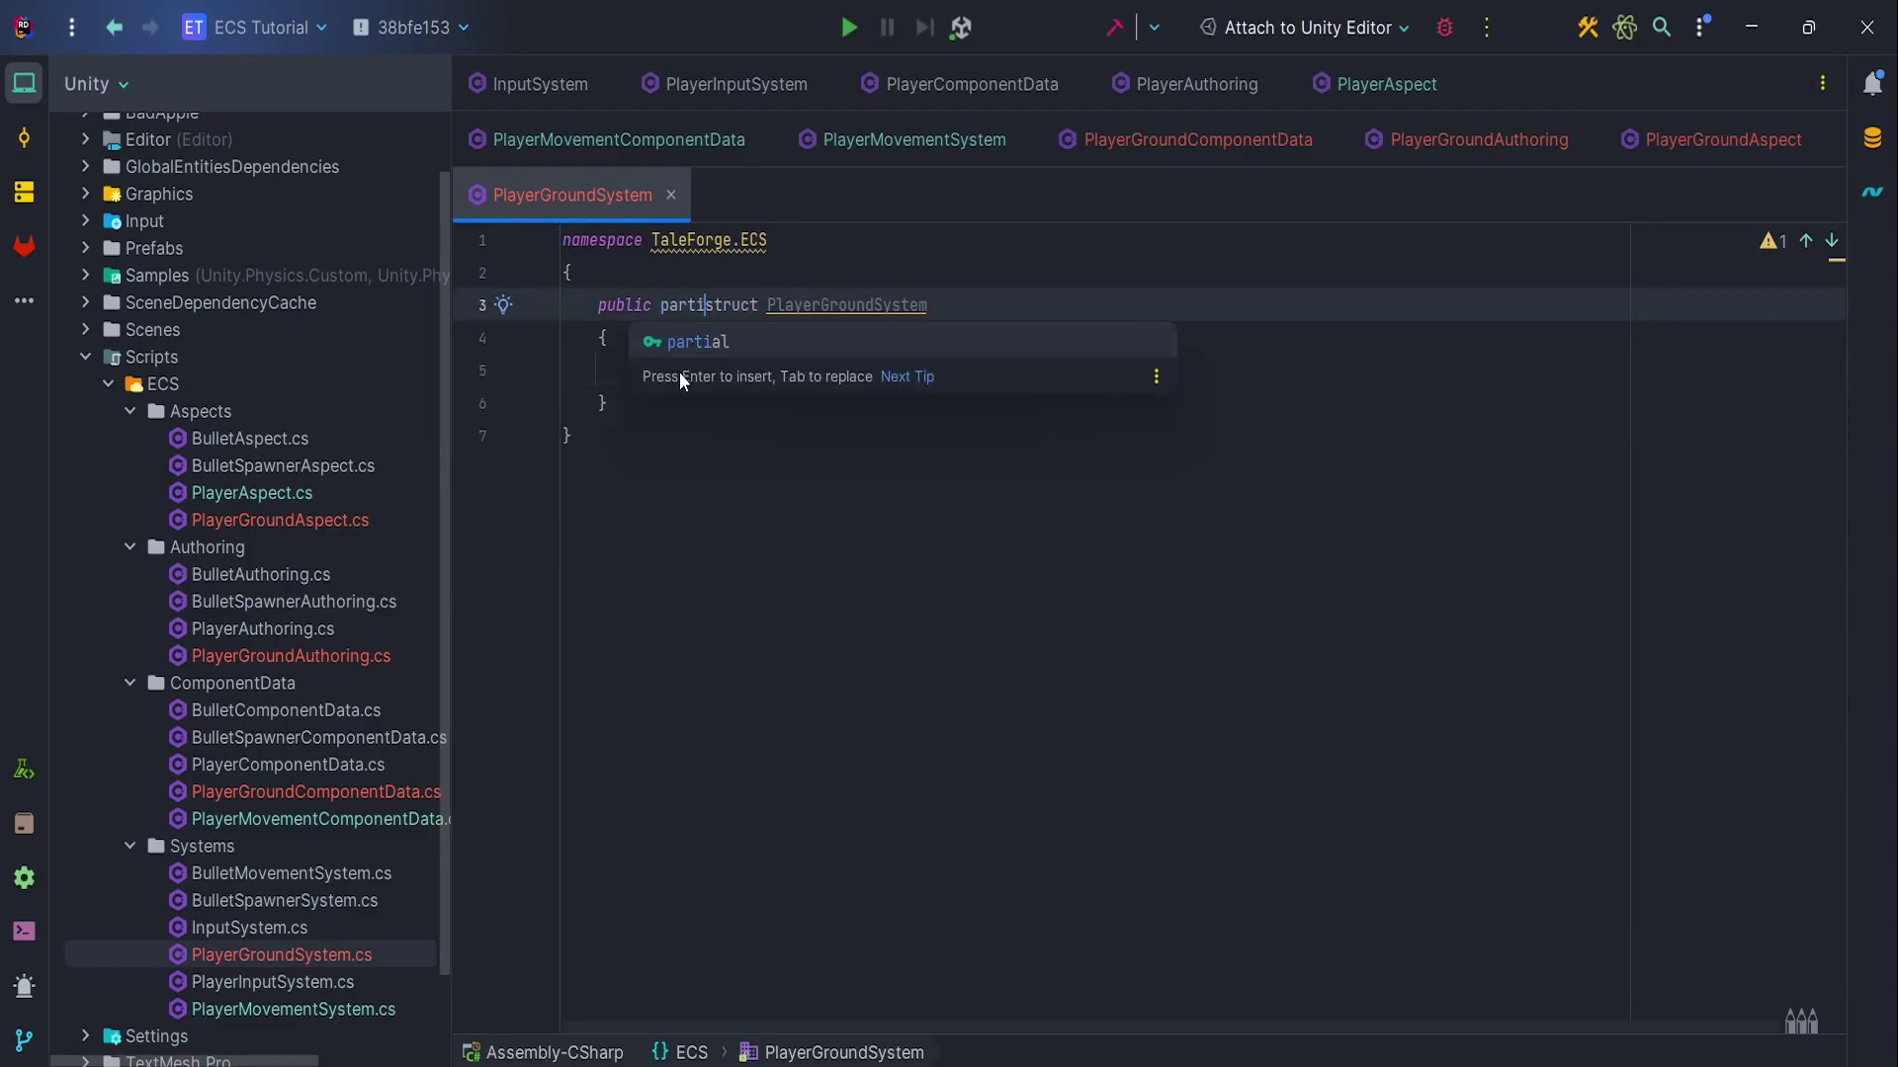
type("al")
key("End")
type(": IS")
key("Return")
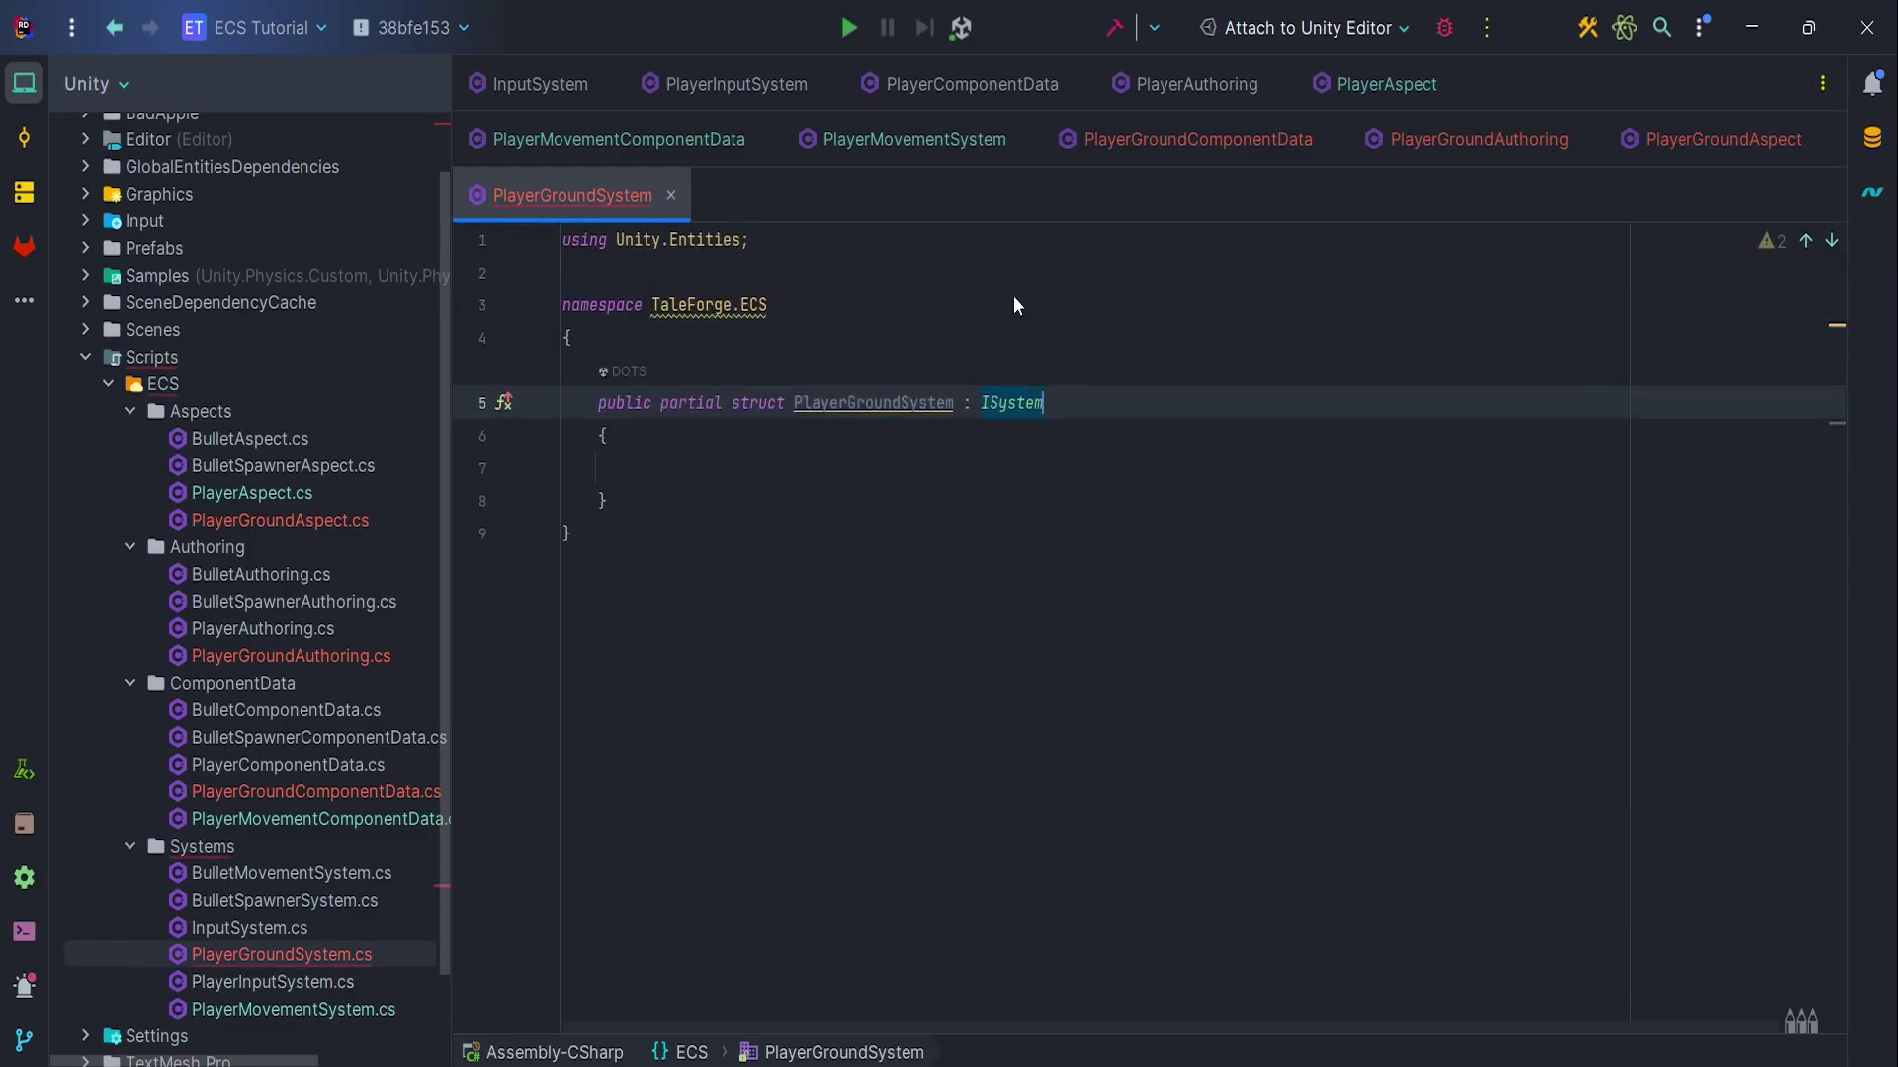
key("Down")
key("Down")
type("public void OnCreate(")
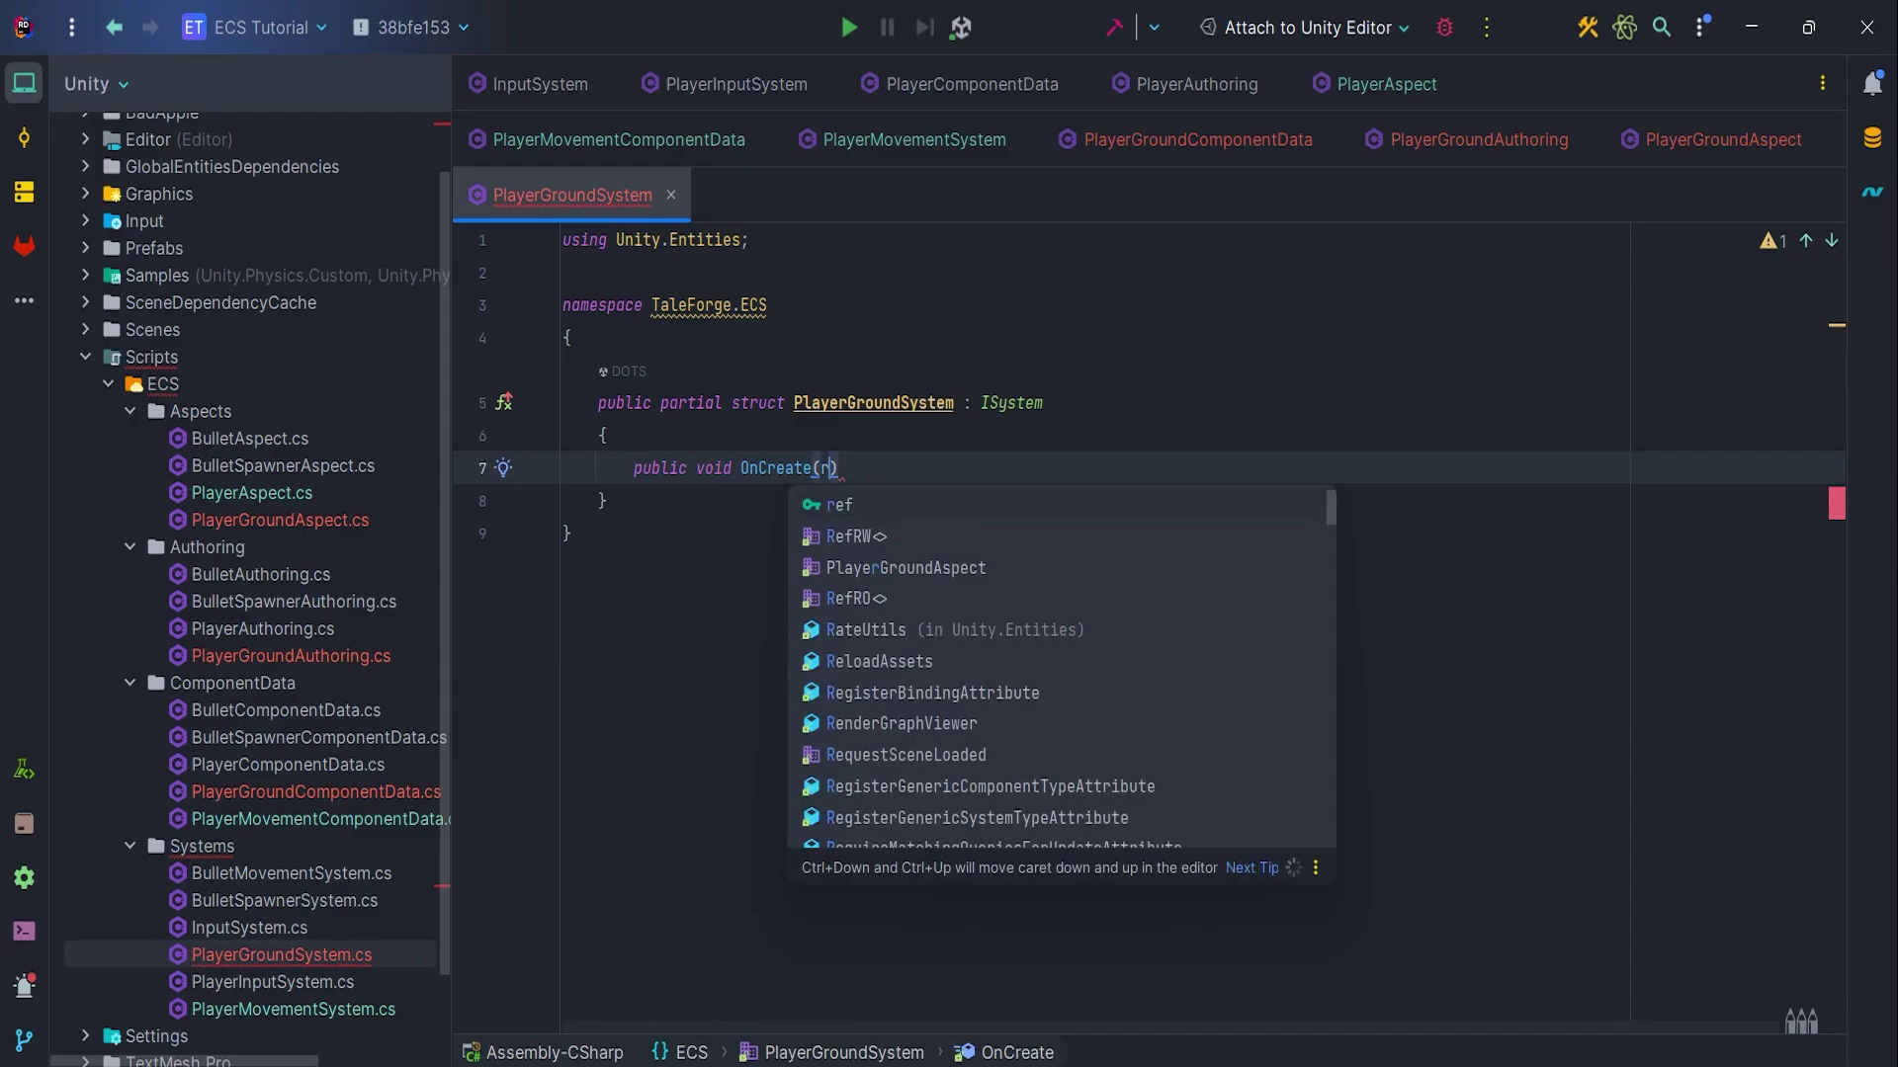
type("ref S")
Add empty OnCreate, OnUpdate and OnDestroy methods taking ref SystemState
key("Return")
type("state")
key("End")
key("Return")
type("{")
key("Return")
key("ctrl+w")
key("ctrl+w")
key("ctrl+w")
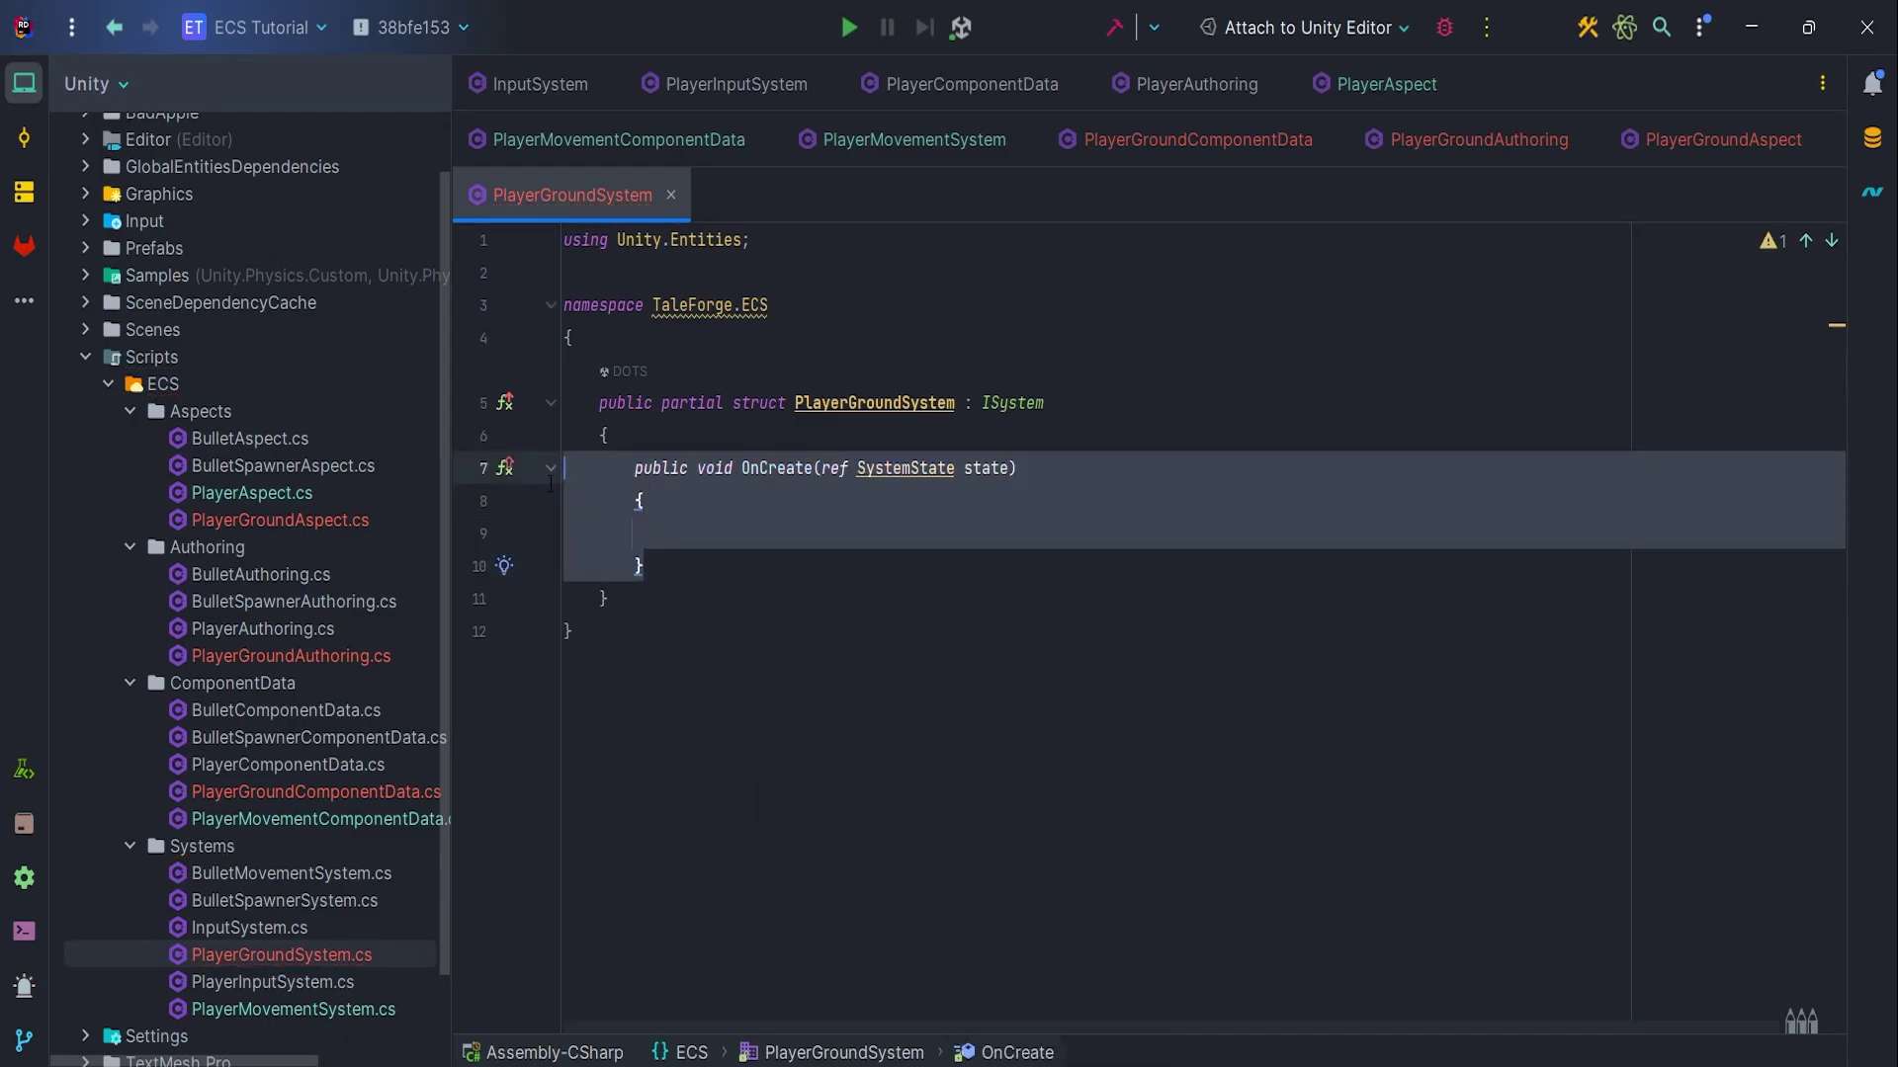
key("ctrl+d")
key("ctrl+d")
type("OnUpdate")
key("Down")
key("Down")
key("Down")
key("ctrl+w")
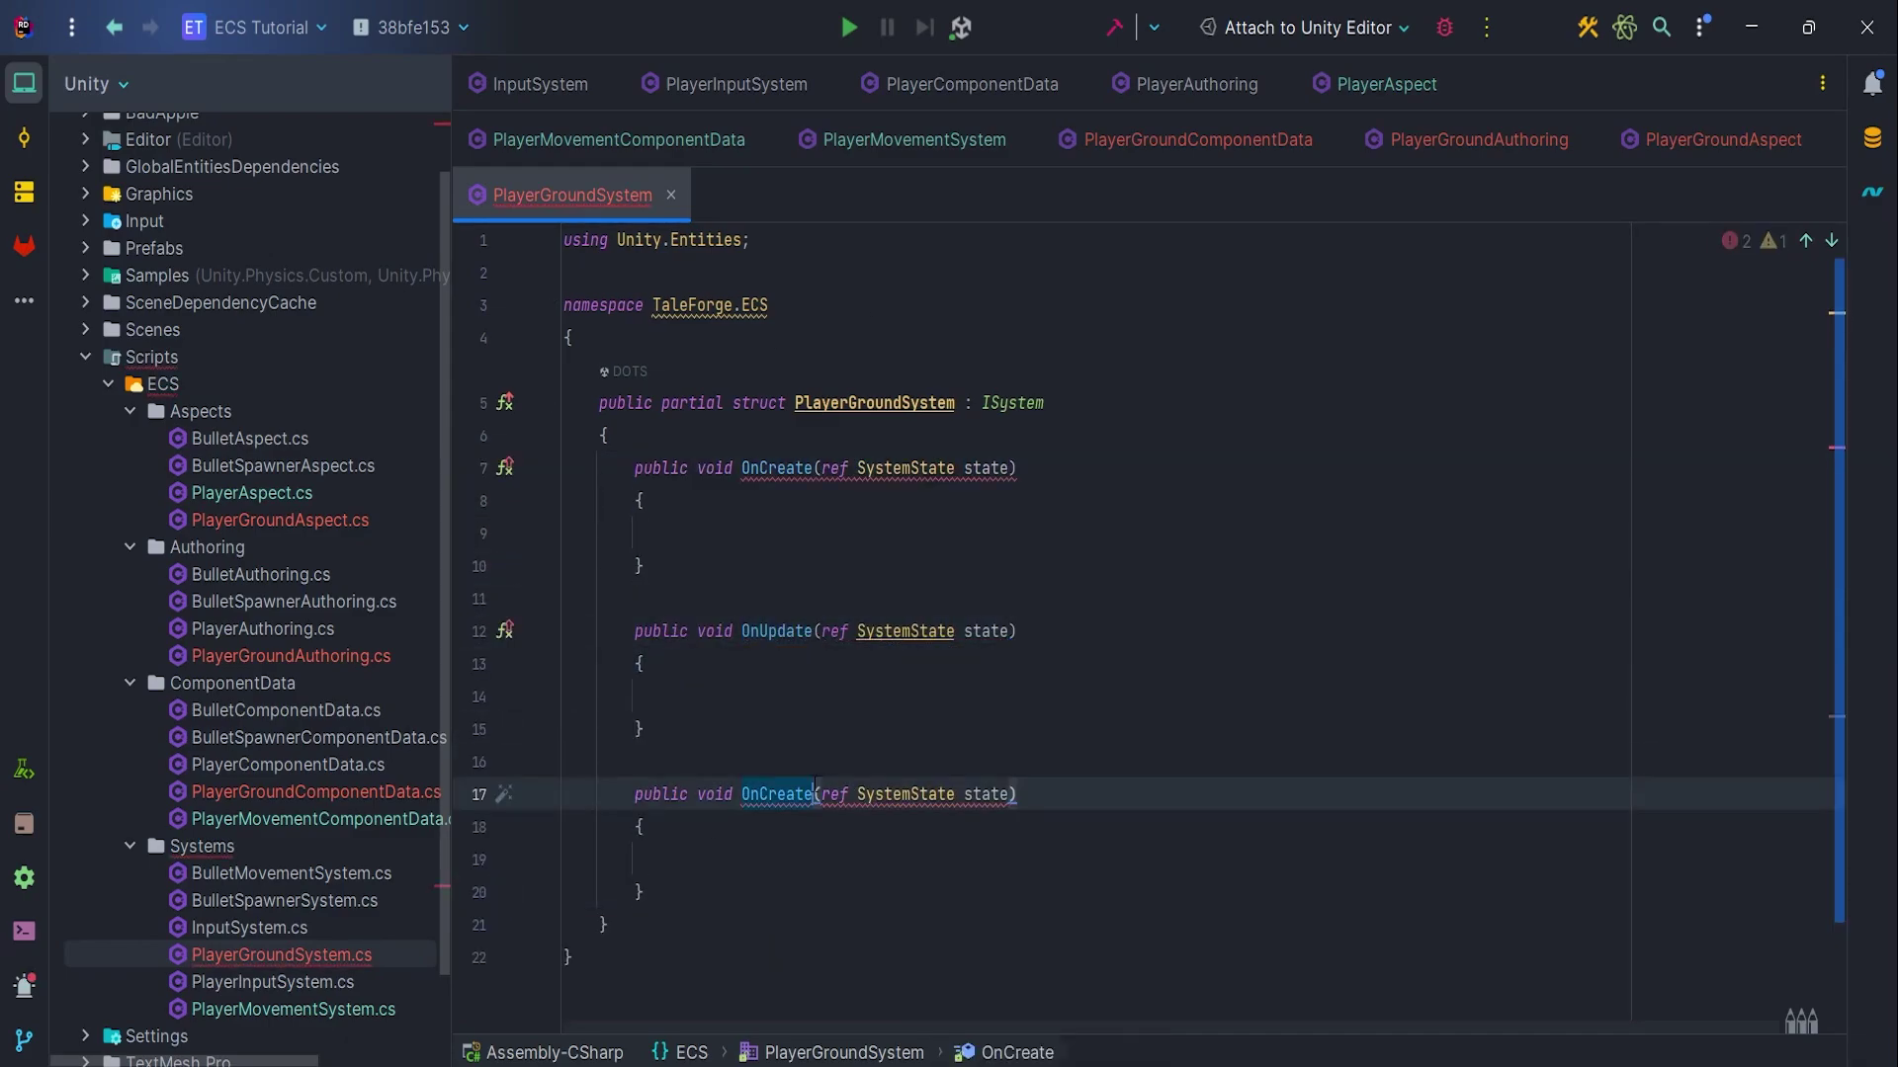
type("OnDestroy")
Mark the three methods and the struct with [BurstCompile]
key("ctrl+alt+Return")
type("[Bu")
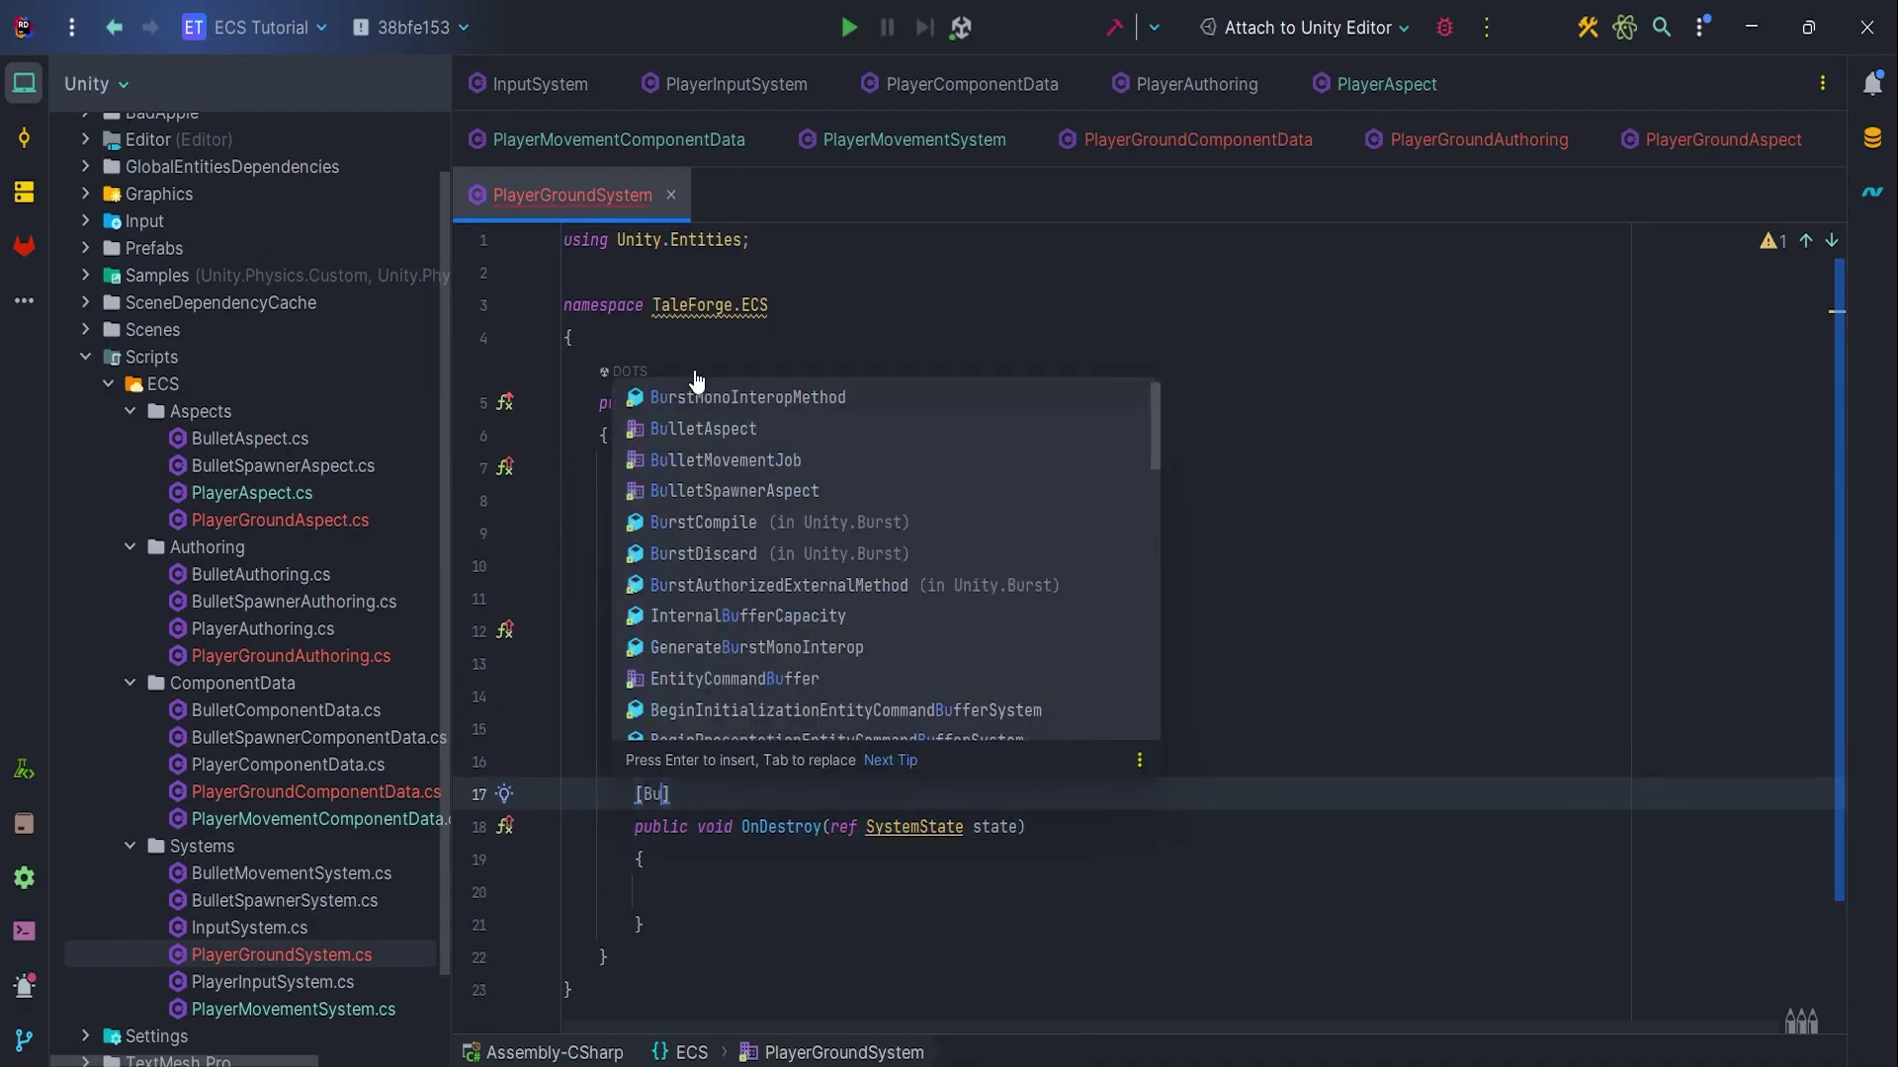
key("Return")
type("[BurstCompile]")
key("ctrl+c")
key("Up")
key("Up")
key("Up")
key("ctrl+v")
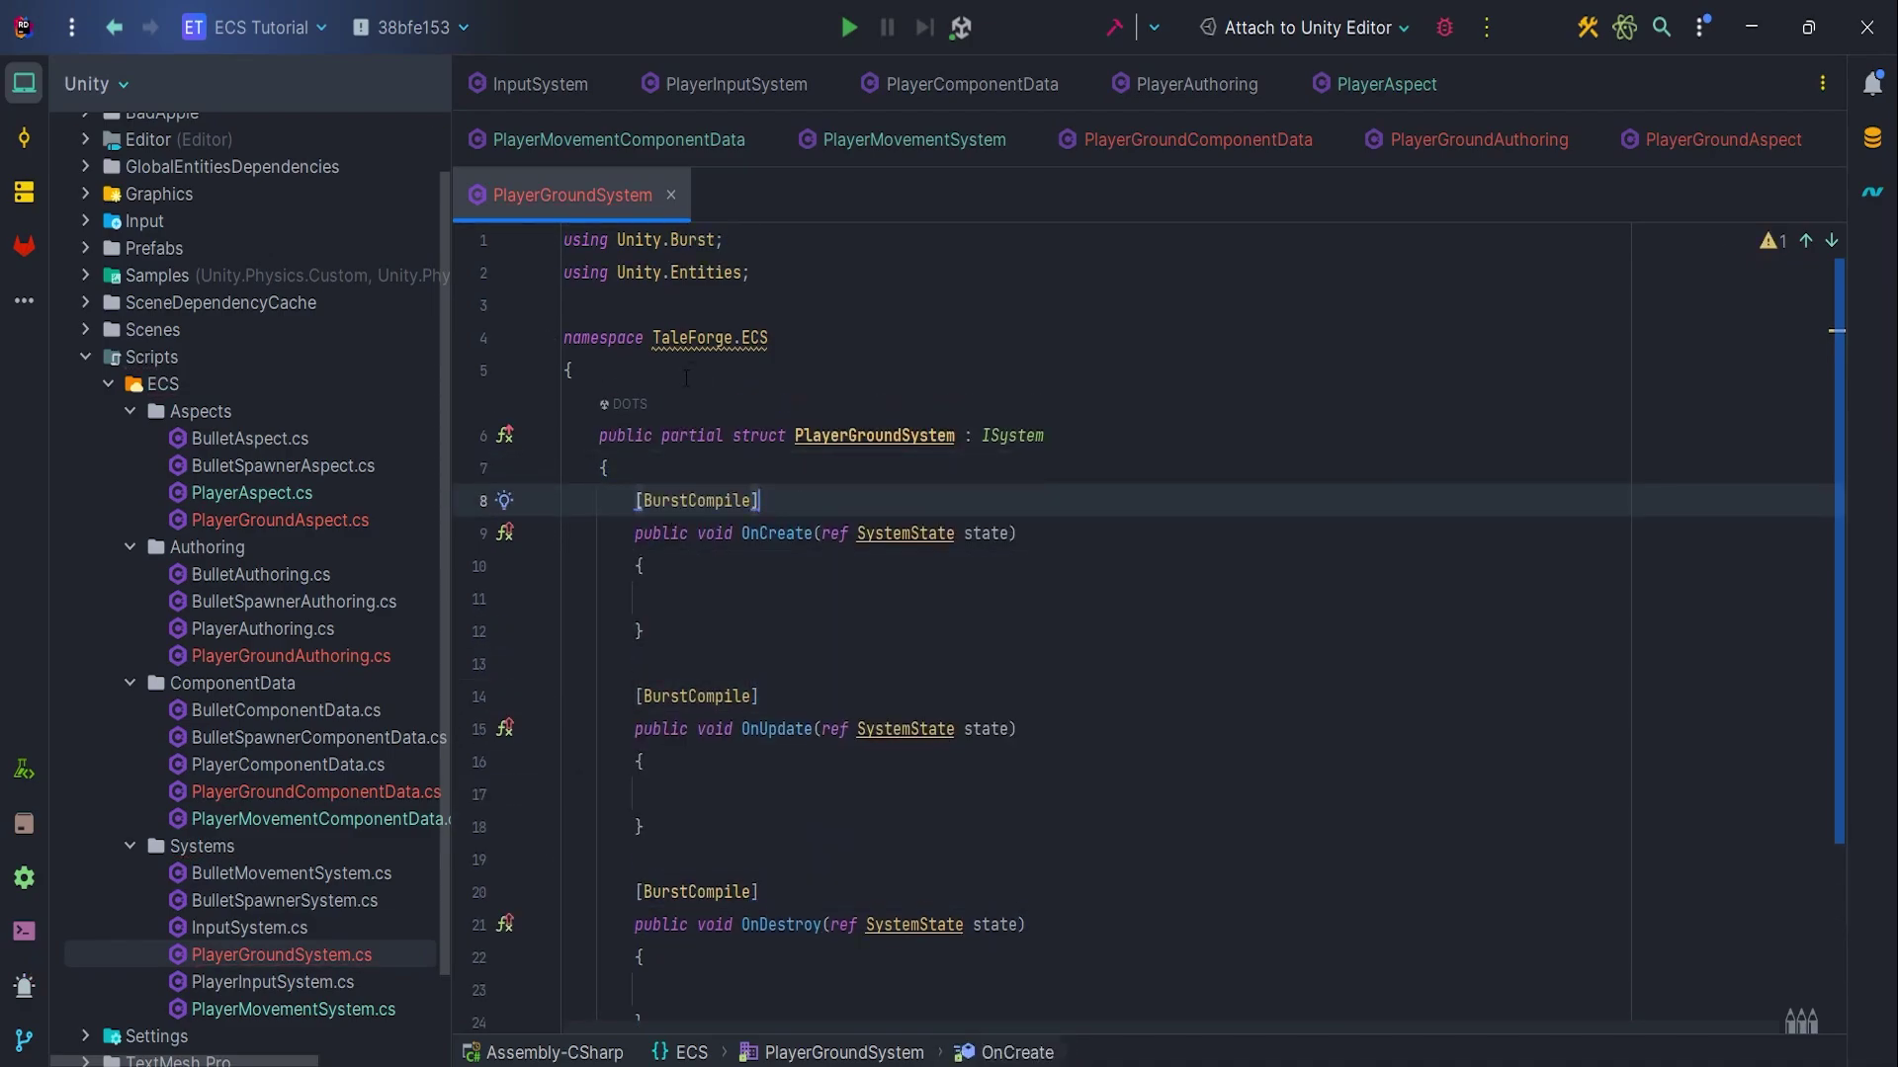
key("Up")
key("Up")
key("ctrl+v")
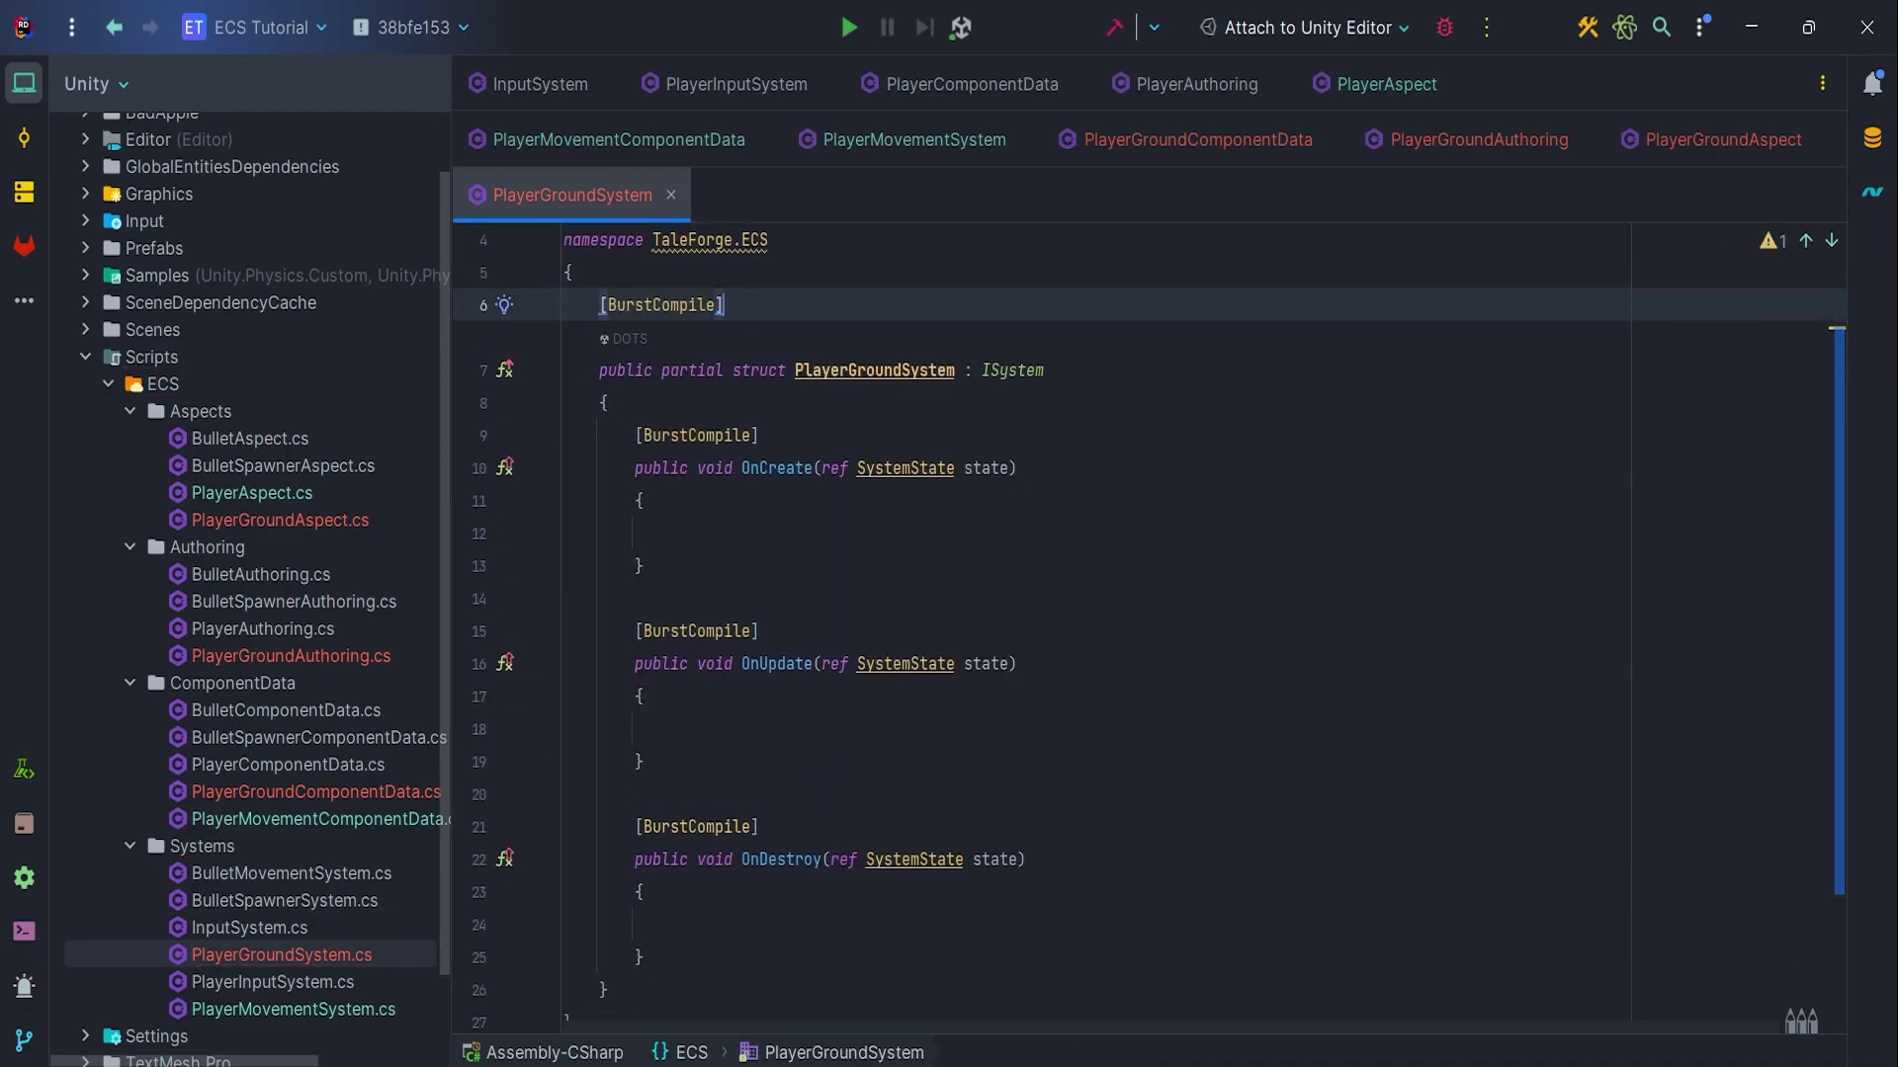
Add [UpdateInGroup(typeof(FixedStepSimulationSystemGroup))] above the struct
key("Return")
type("[Upd")
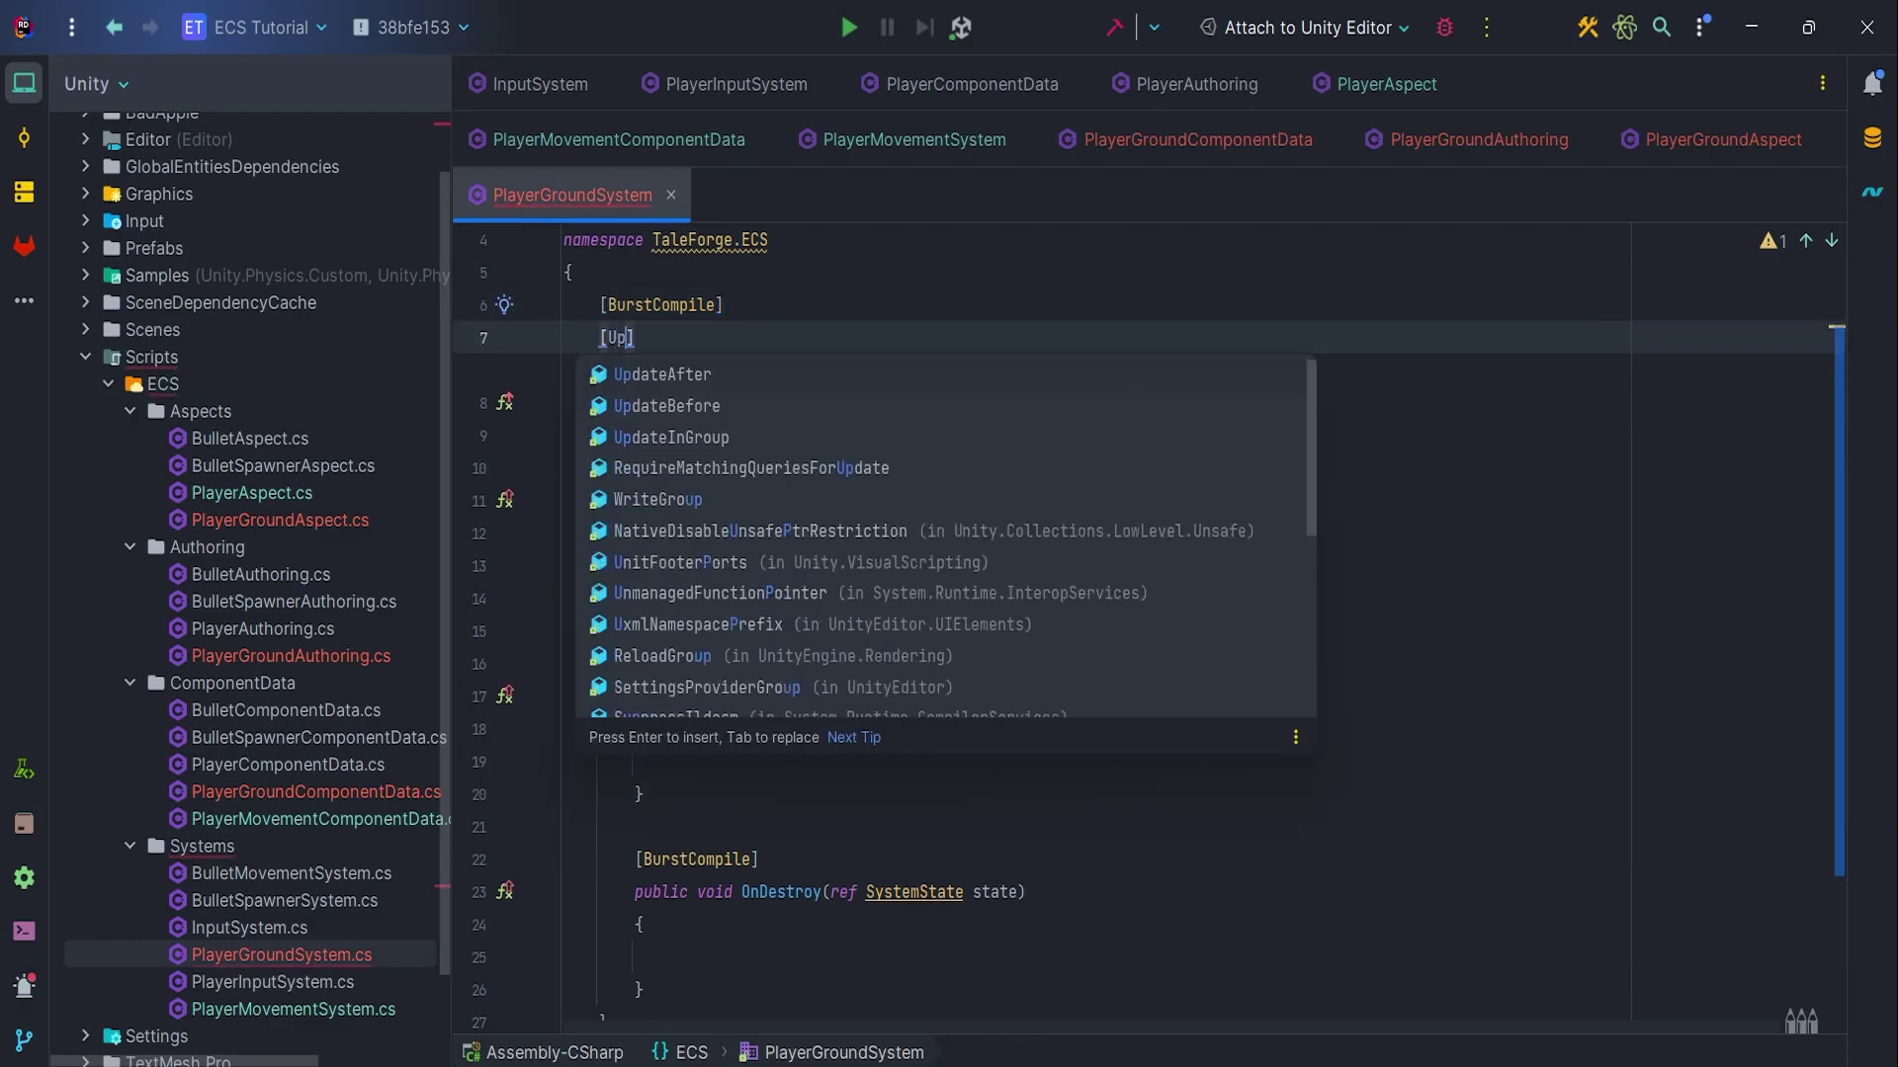
key("Return")
type("ix")
key("Return")
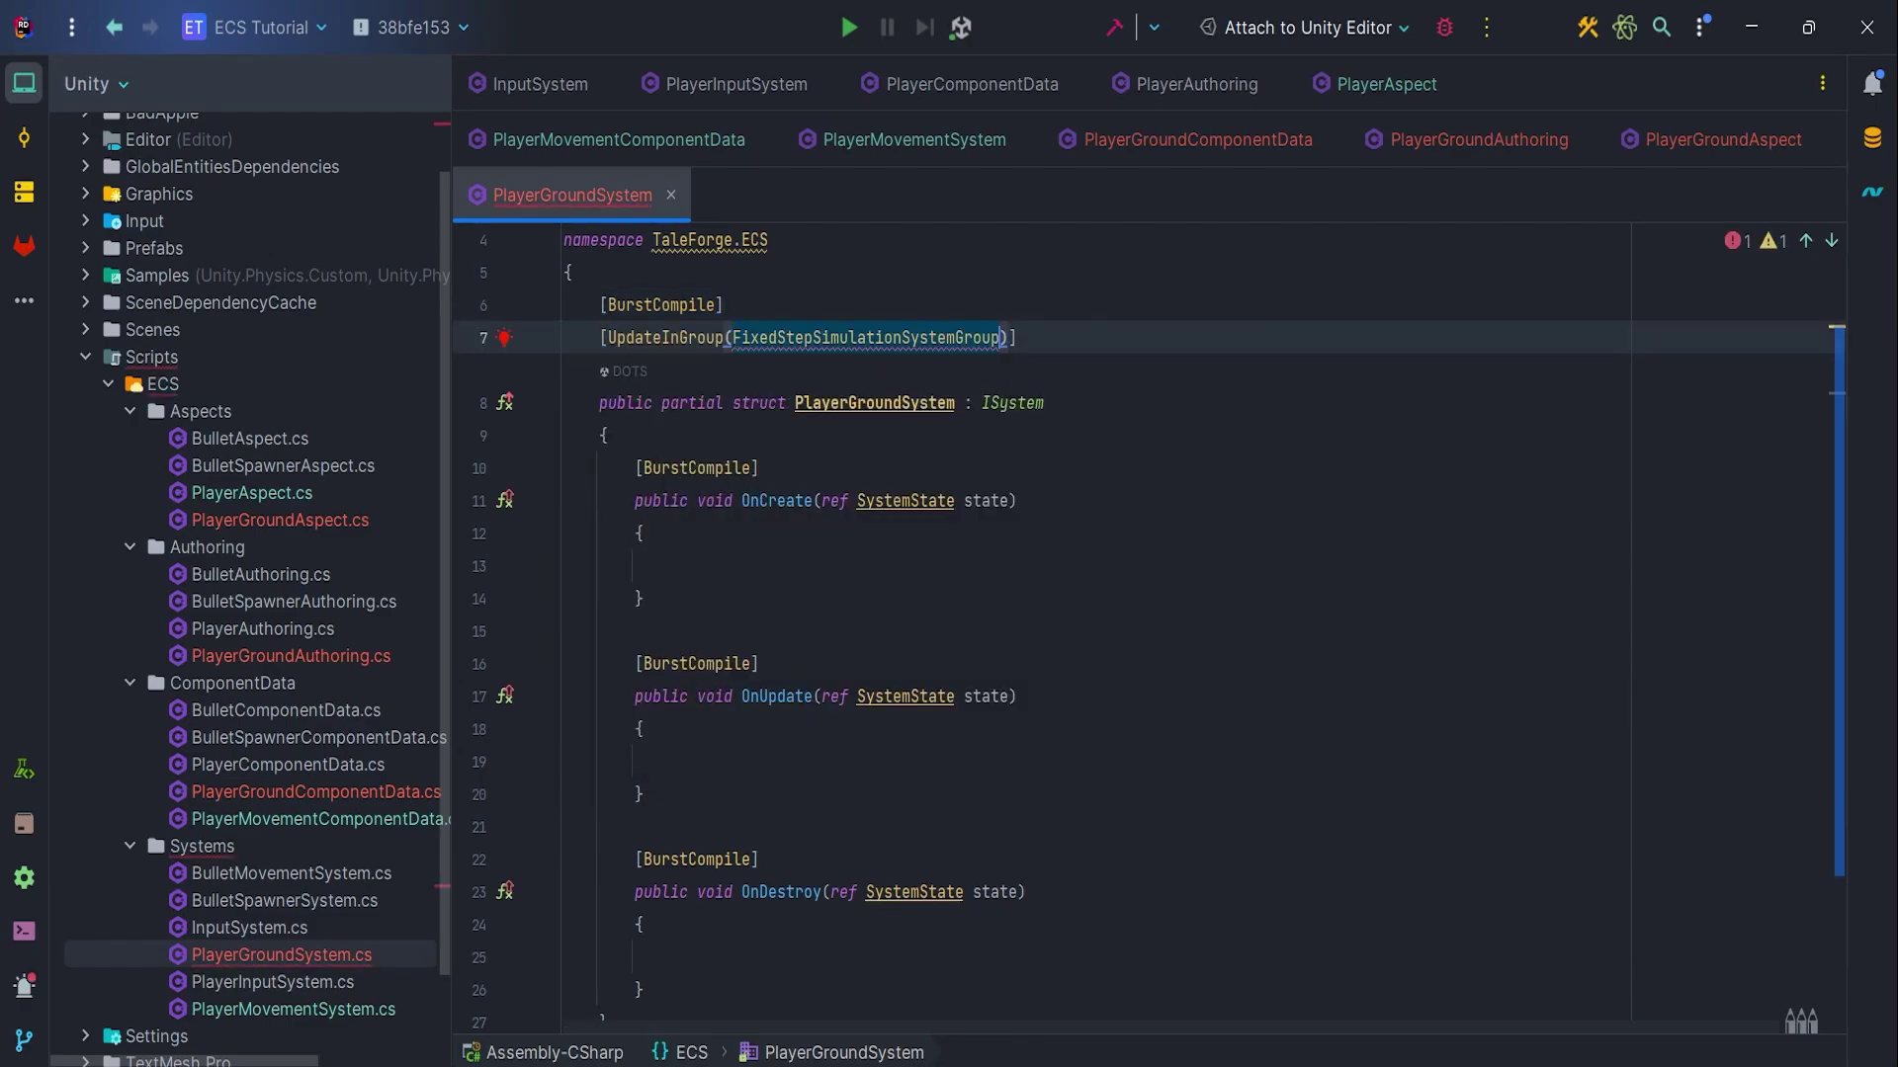
type("typ")
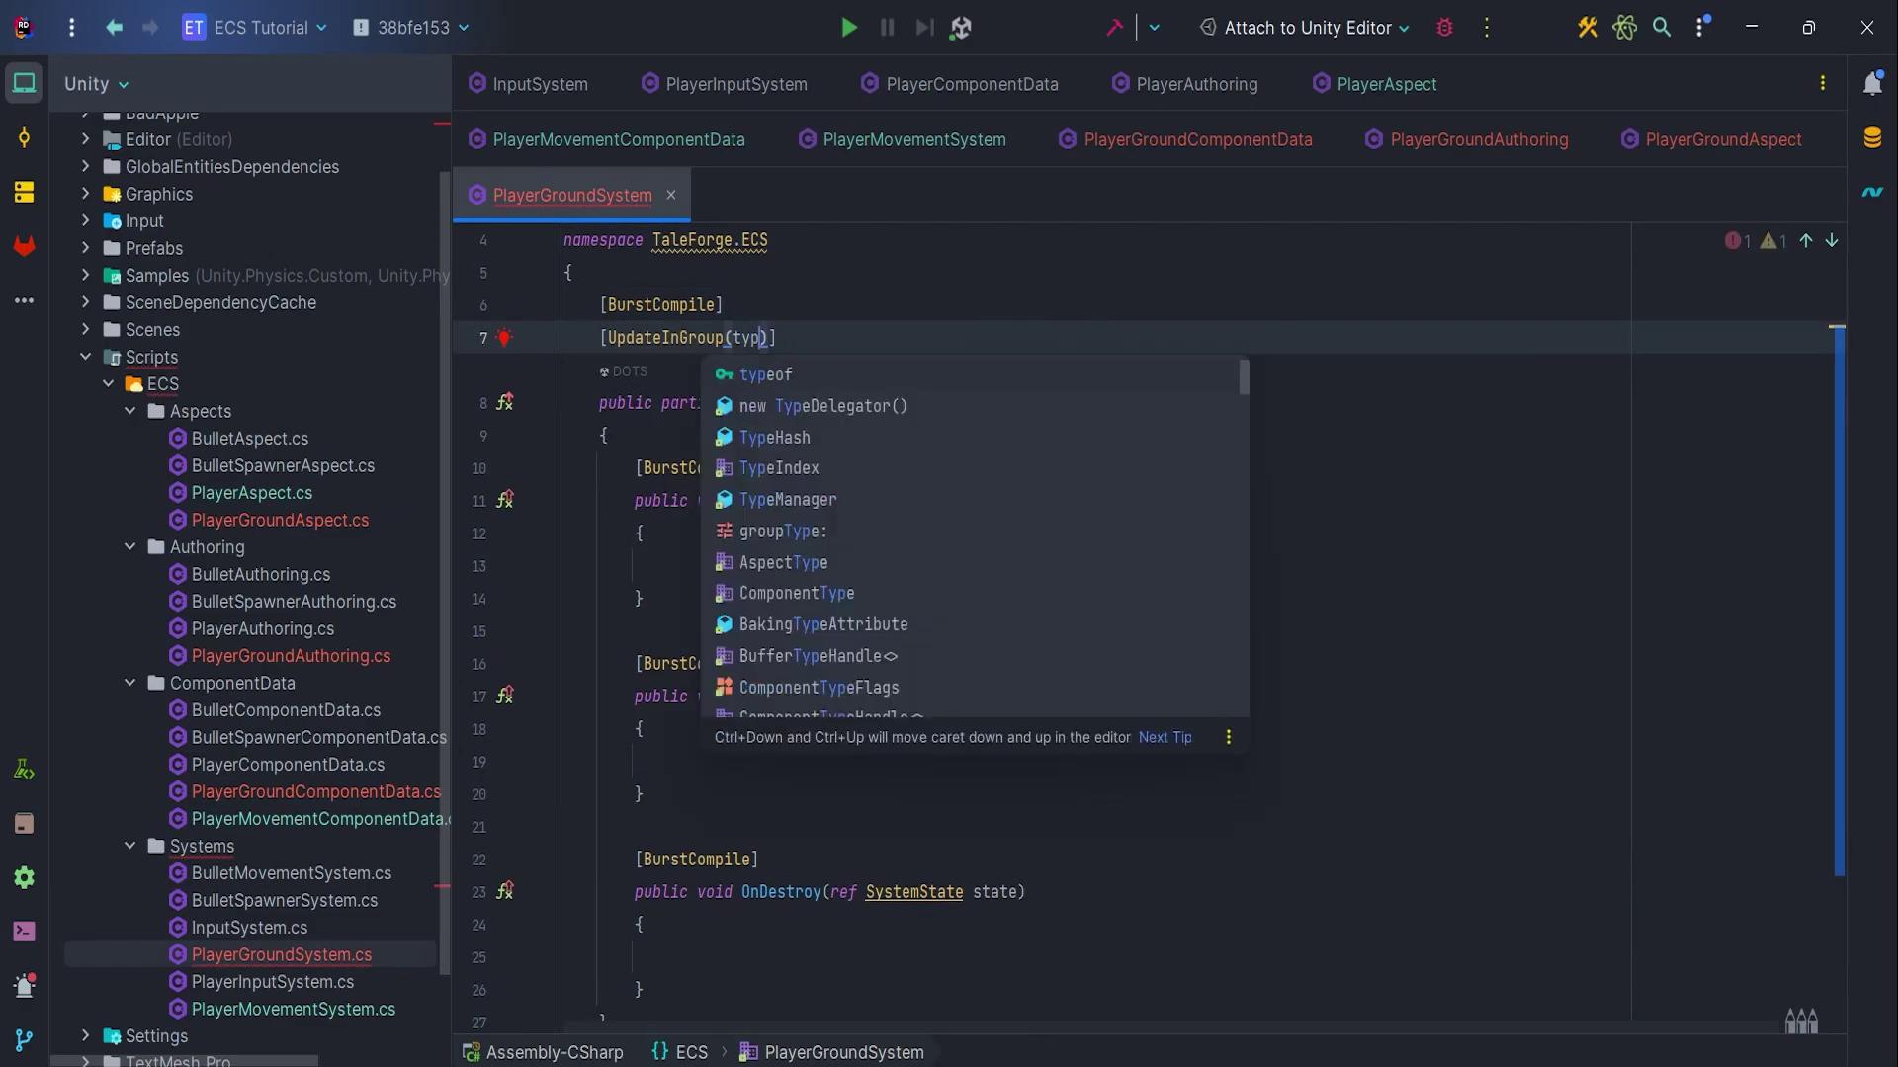
key("Return")
type("Fix")
key("Return")
key("Down")
key("Up")
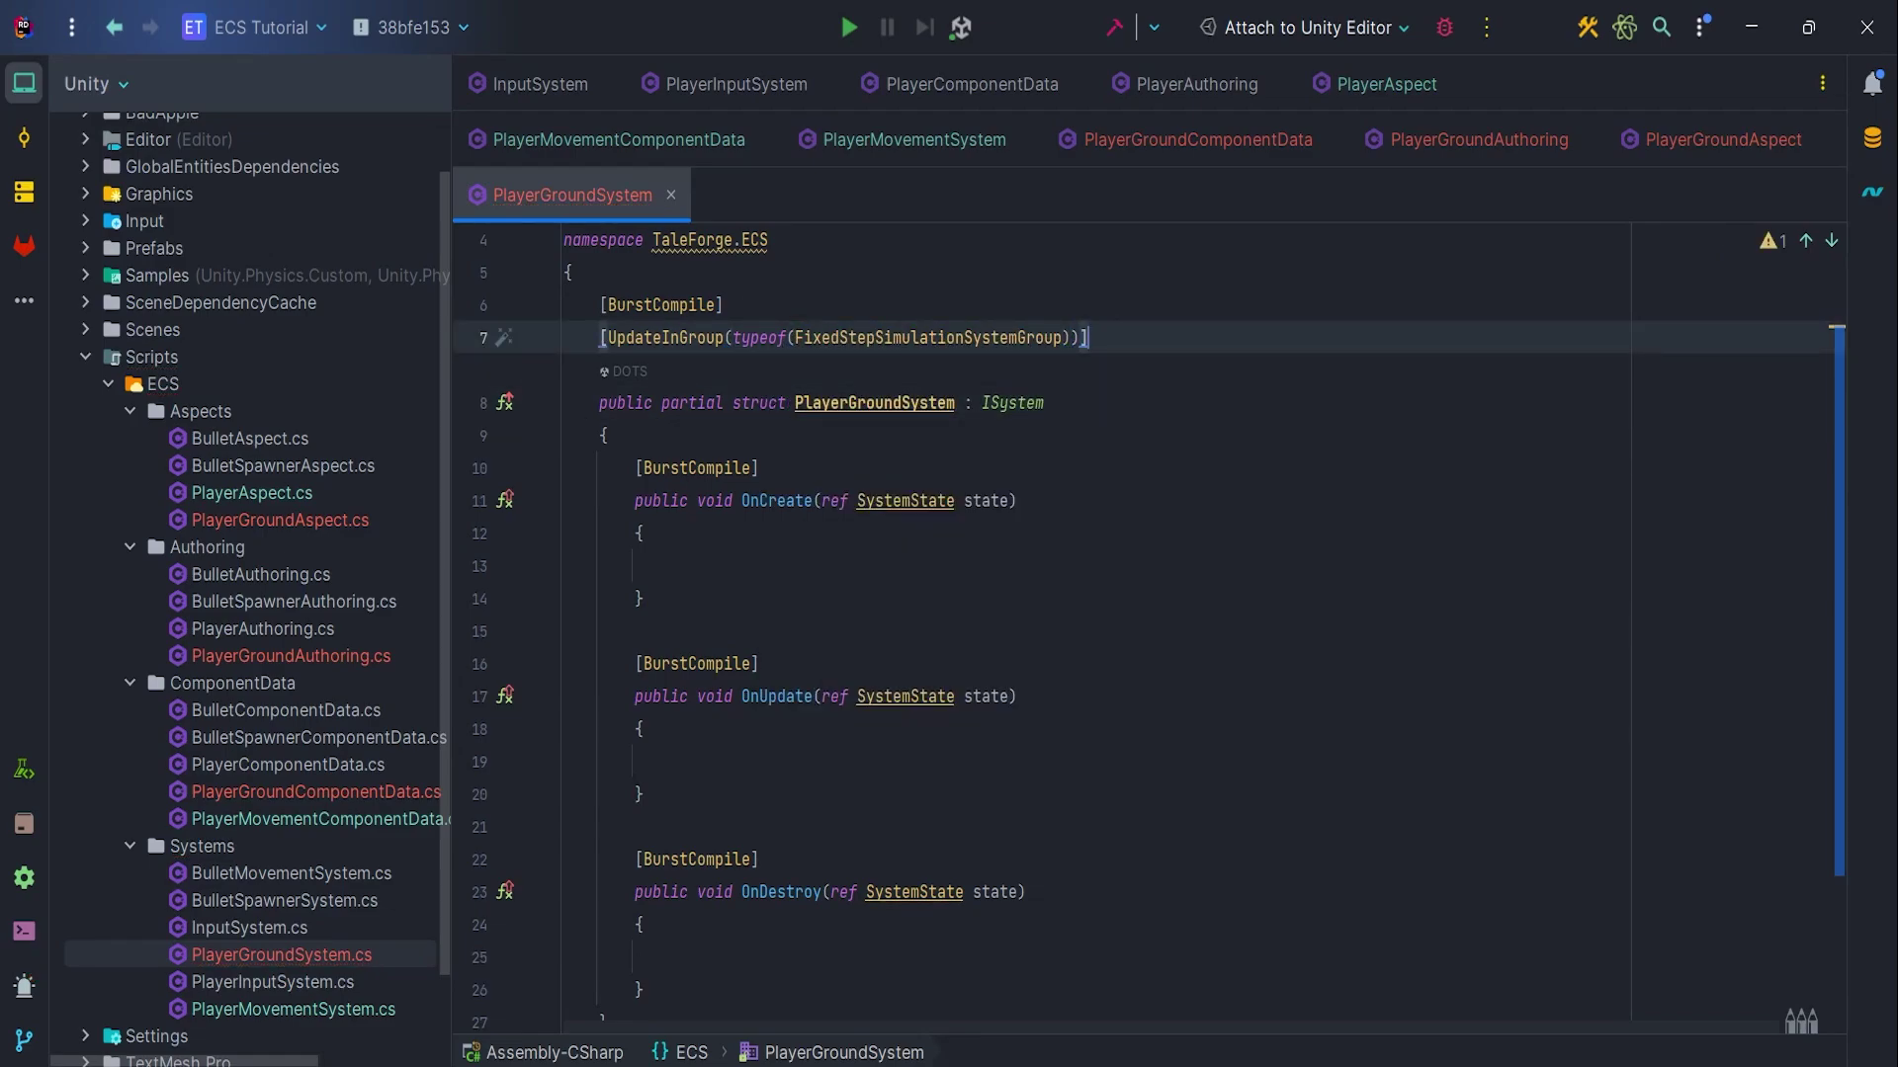
Add state.RequireForUpdate calls for PlayerGroundComponentData and PhysicsWorldSingleton in OnCreate
key("Down")
key("Down")
key("Down")
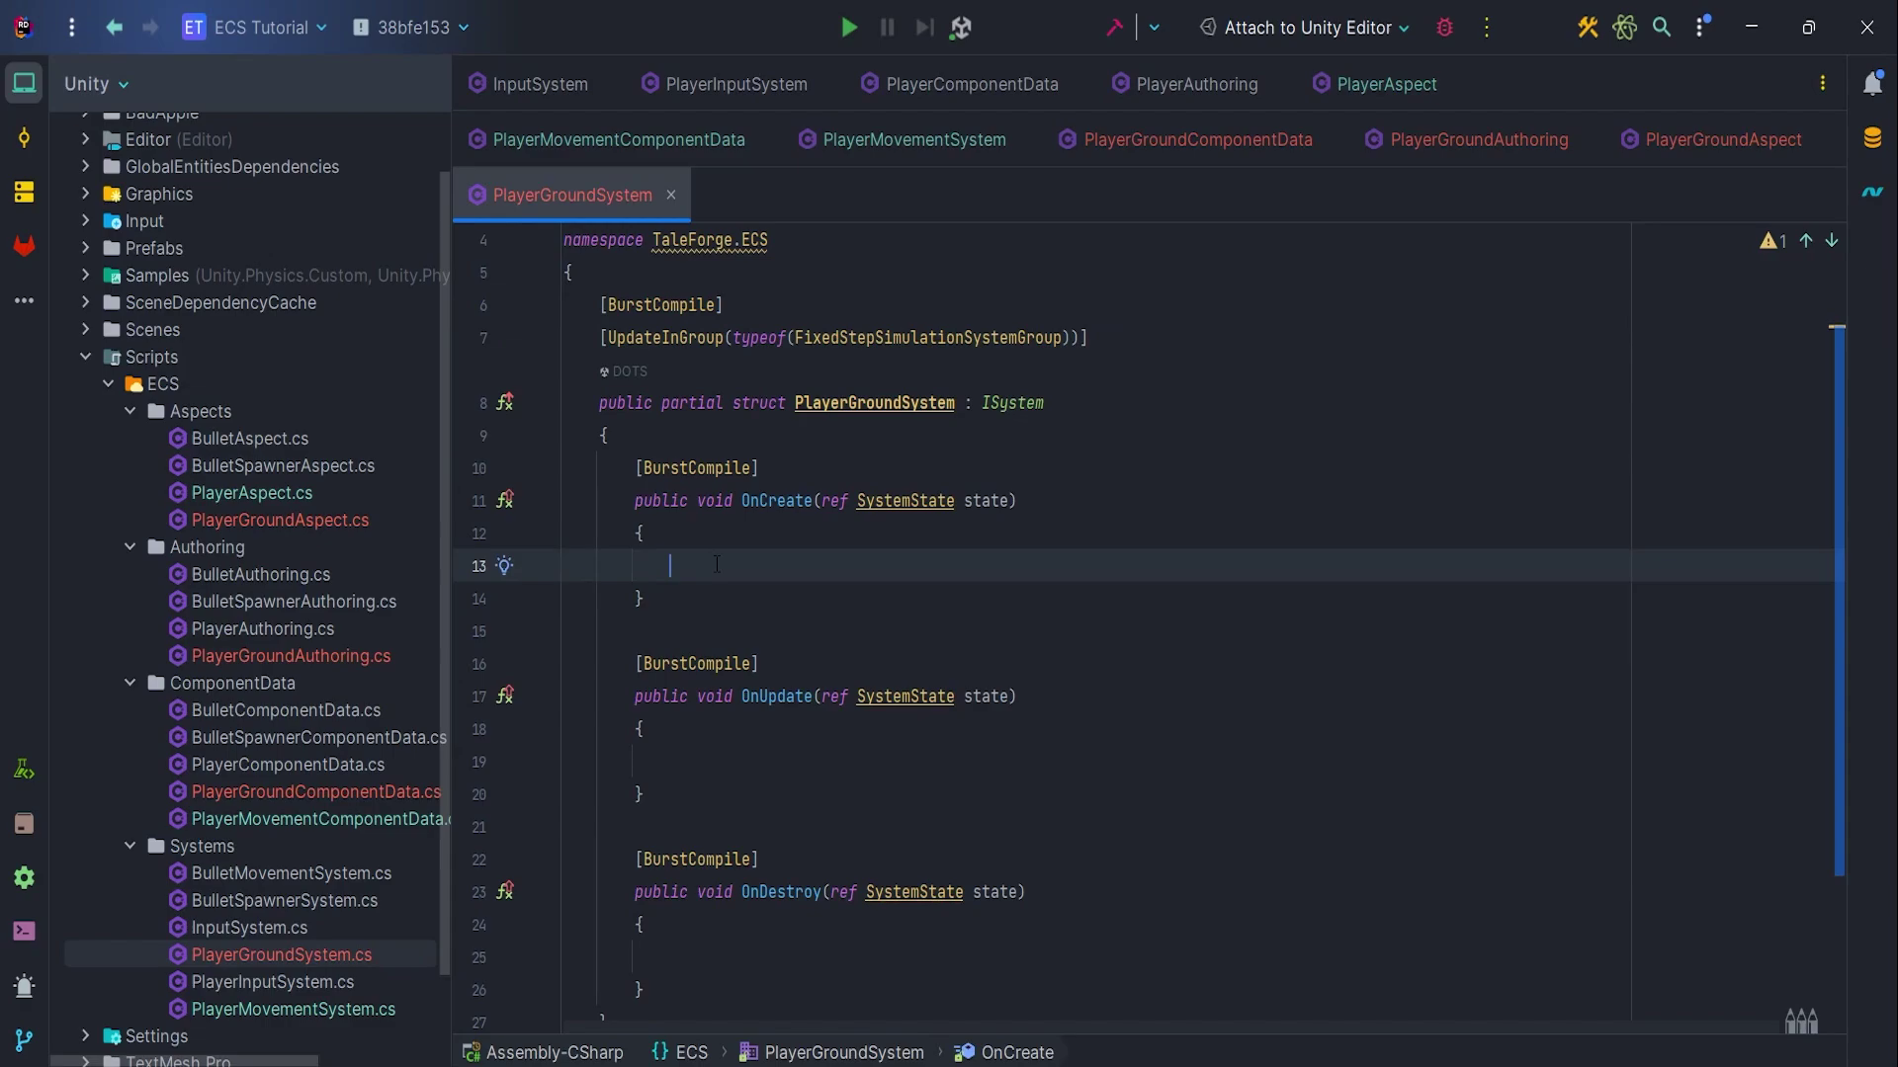
type("sta")
key("Return")
type("state.R")
key("Return")
type("Playe>();")
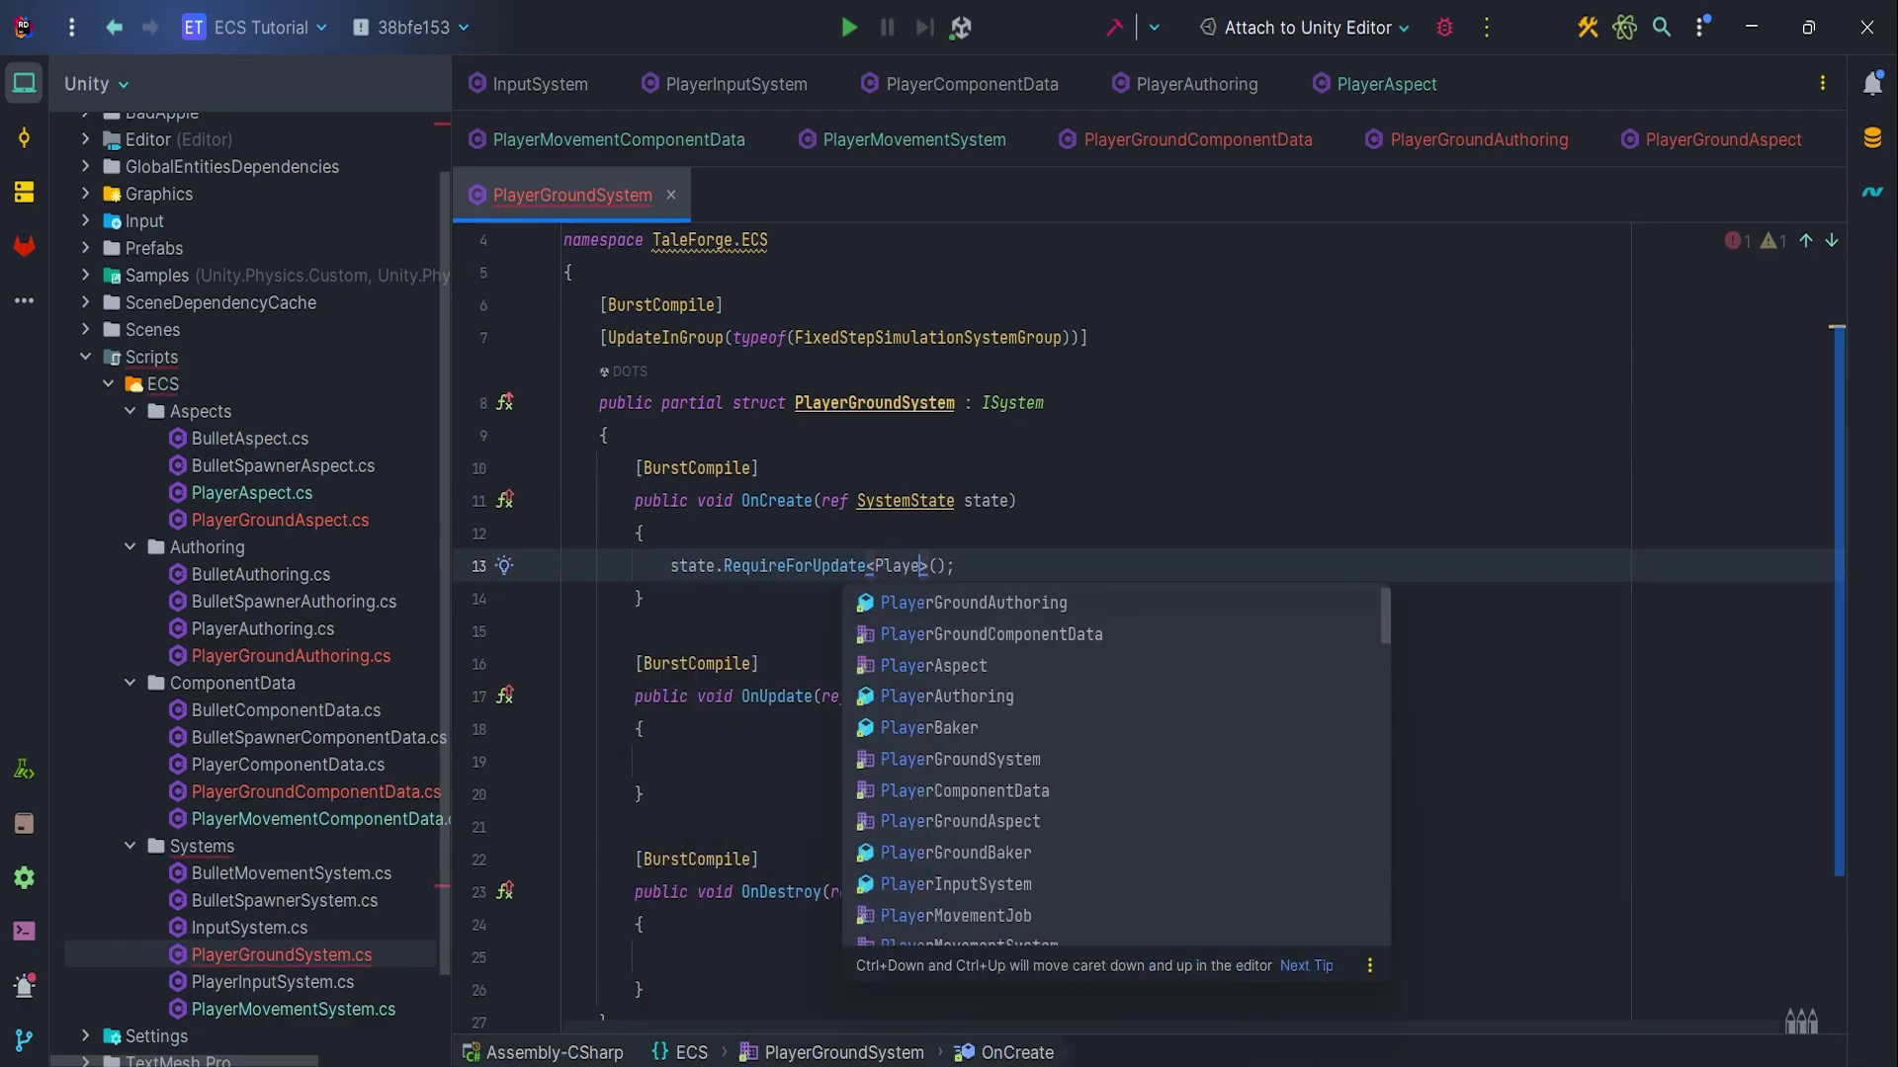
key("Return")
key("End")
key("Return")
type("st")
key("Return")
type(".")
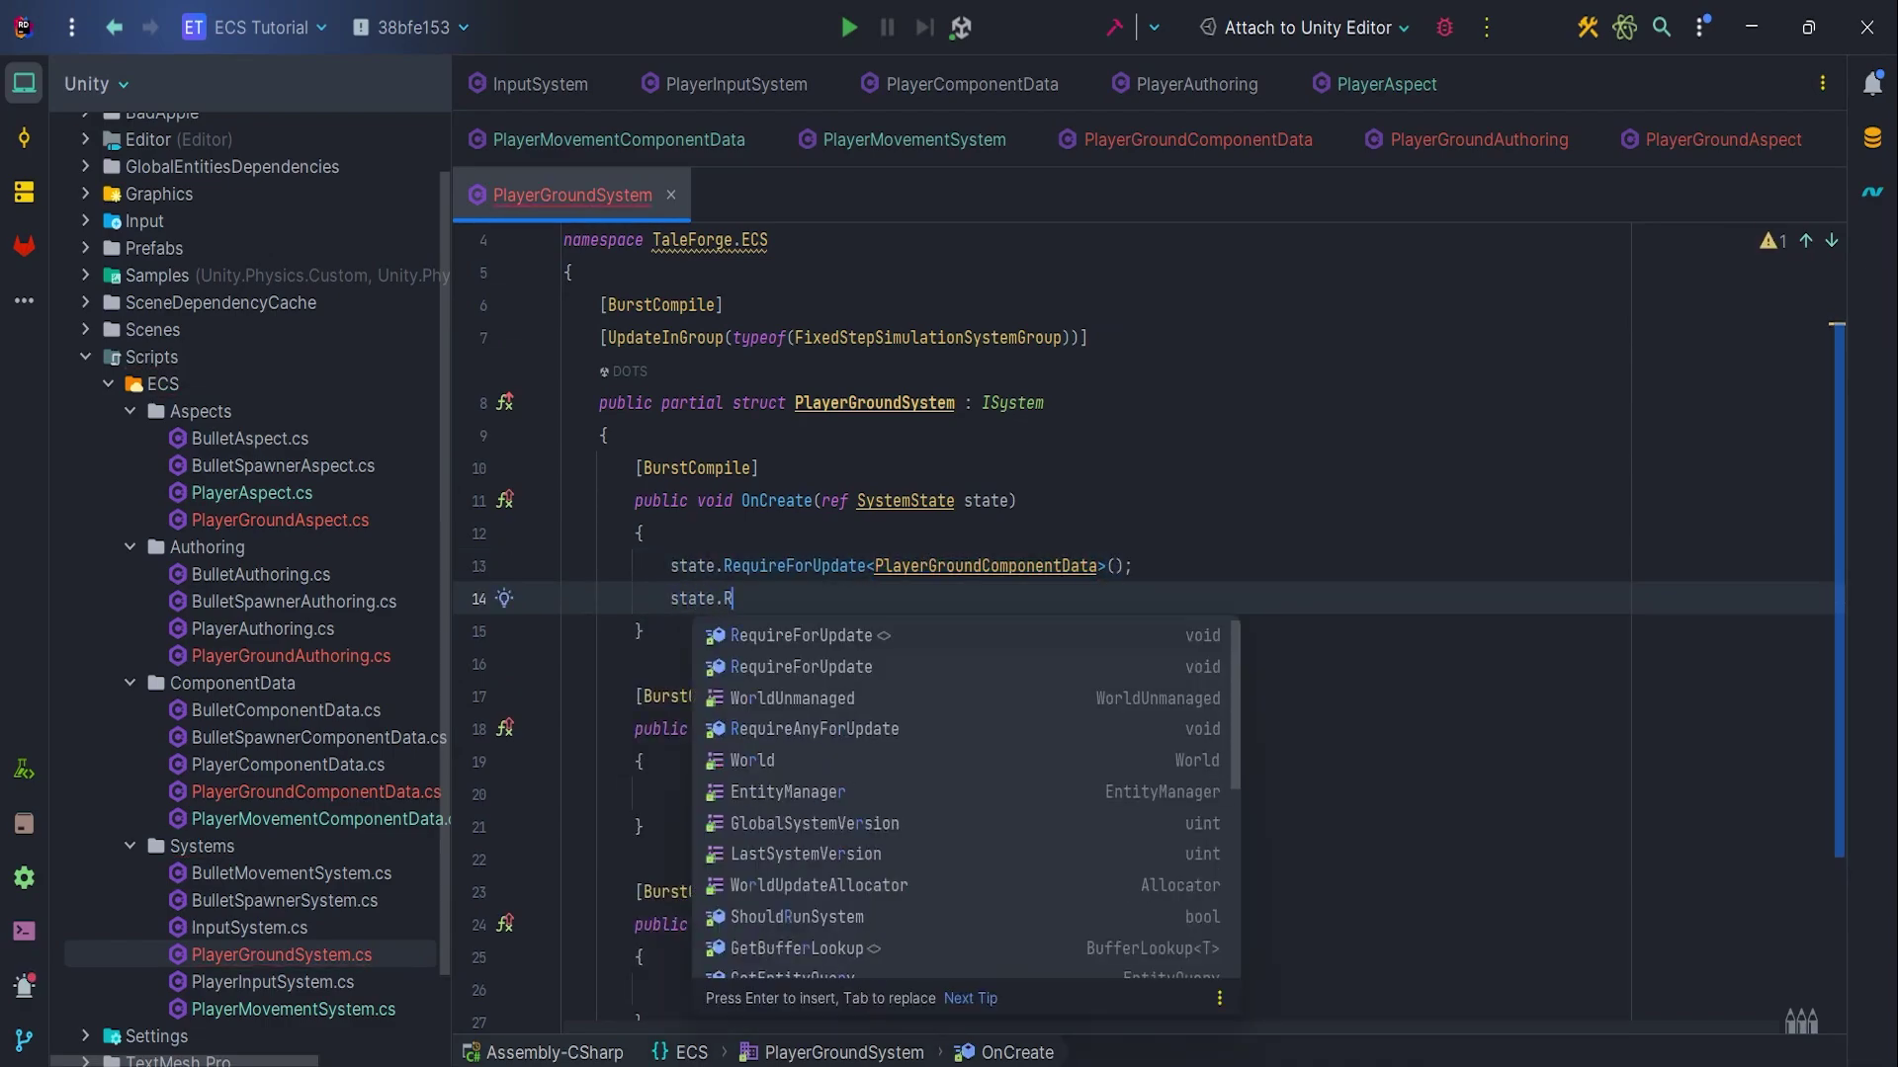
key("Return")
type("P")
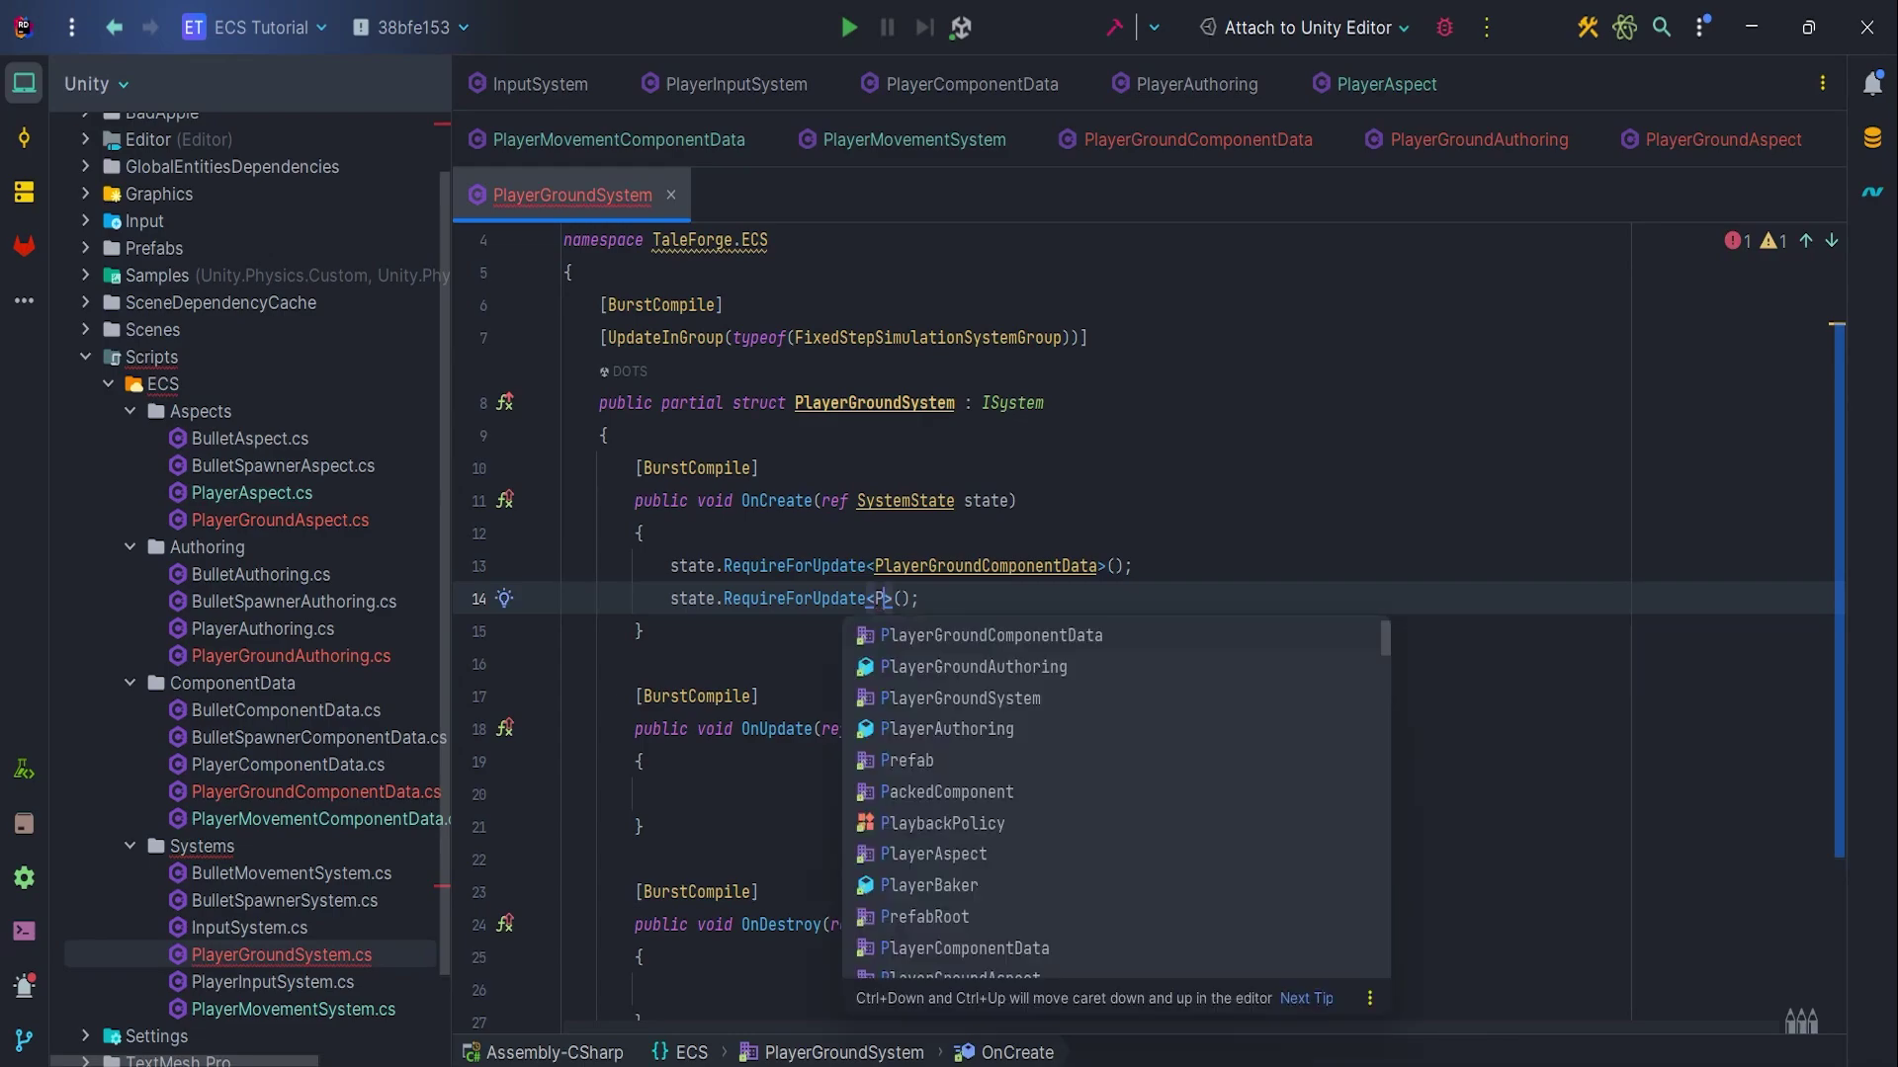
type("hysicsWorldSi")
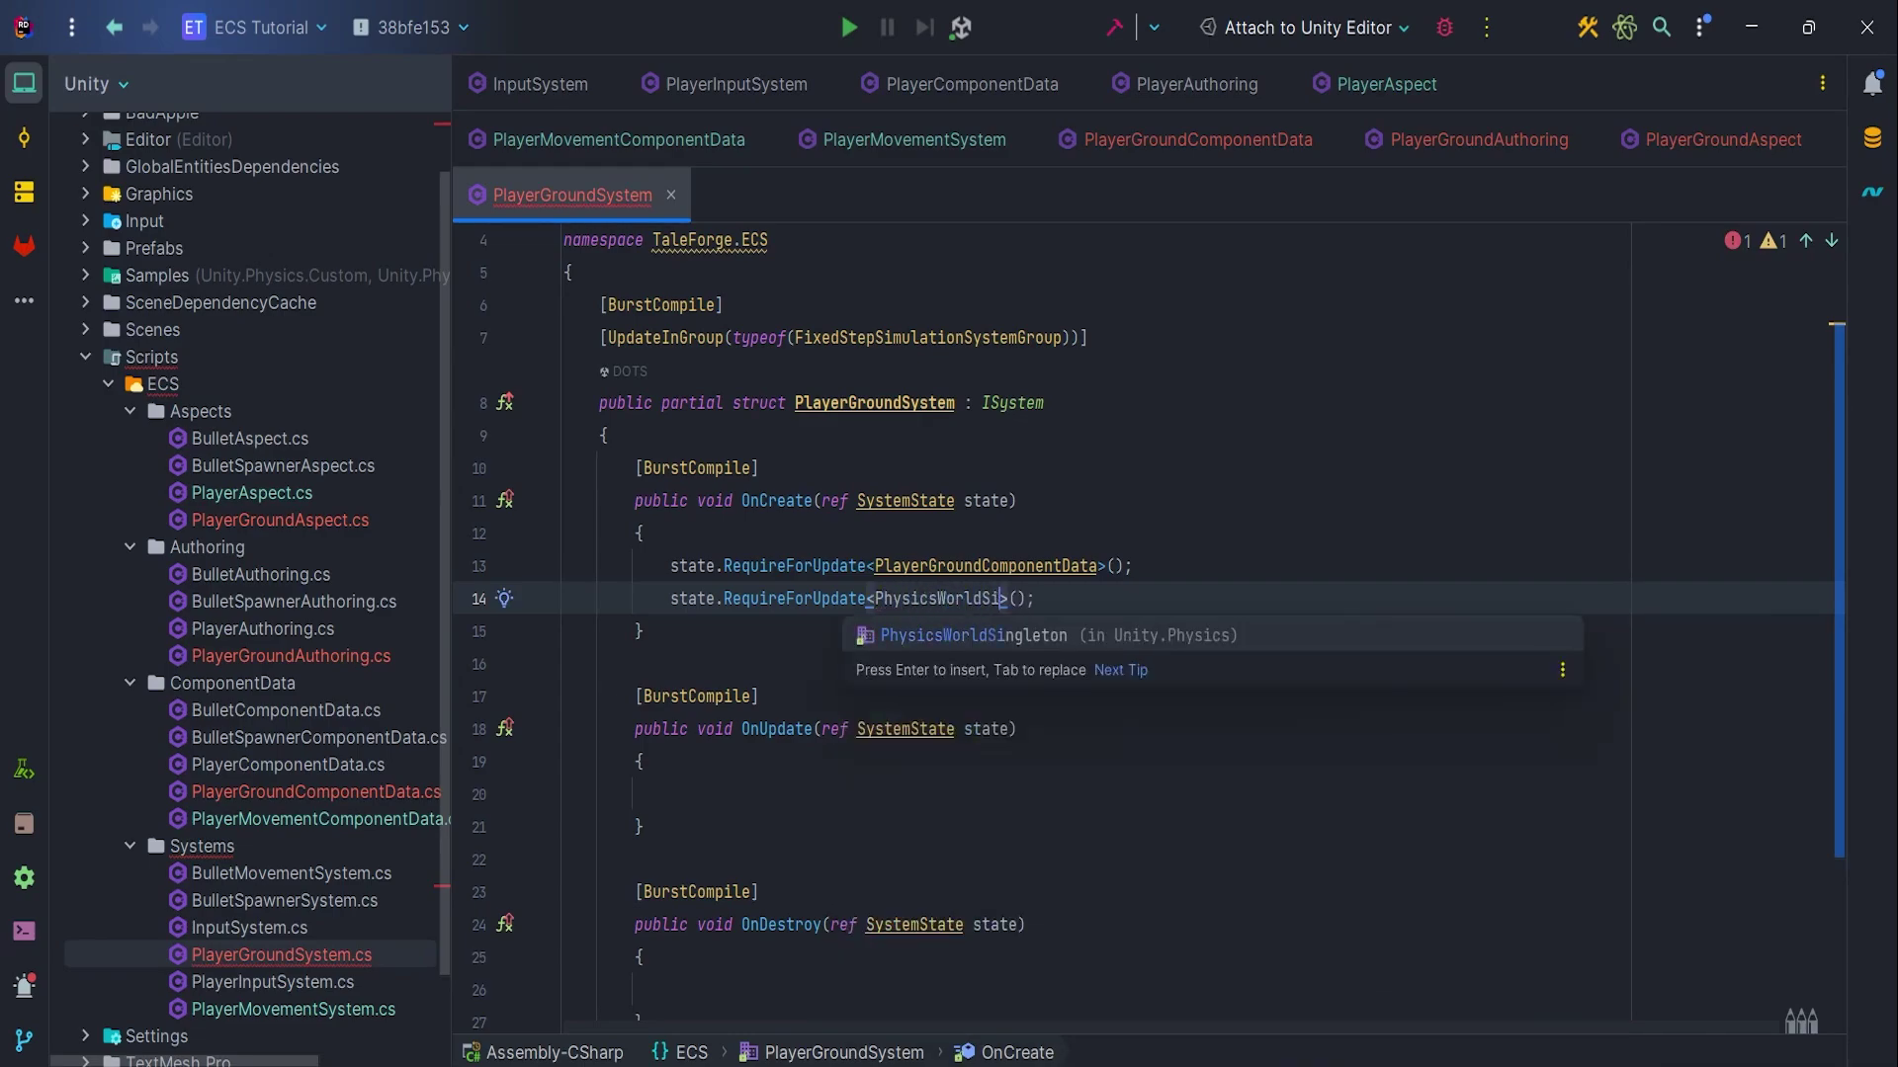
key("Return")
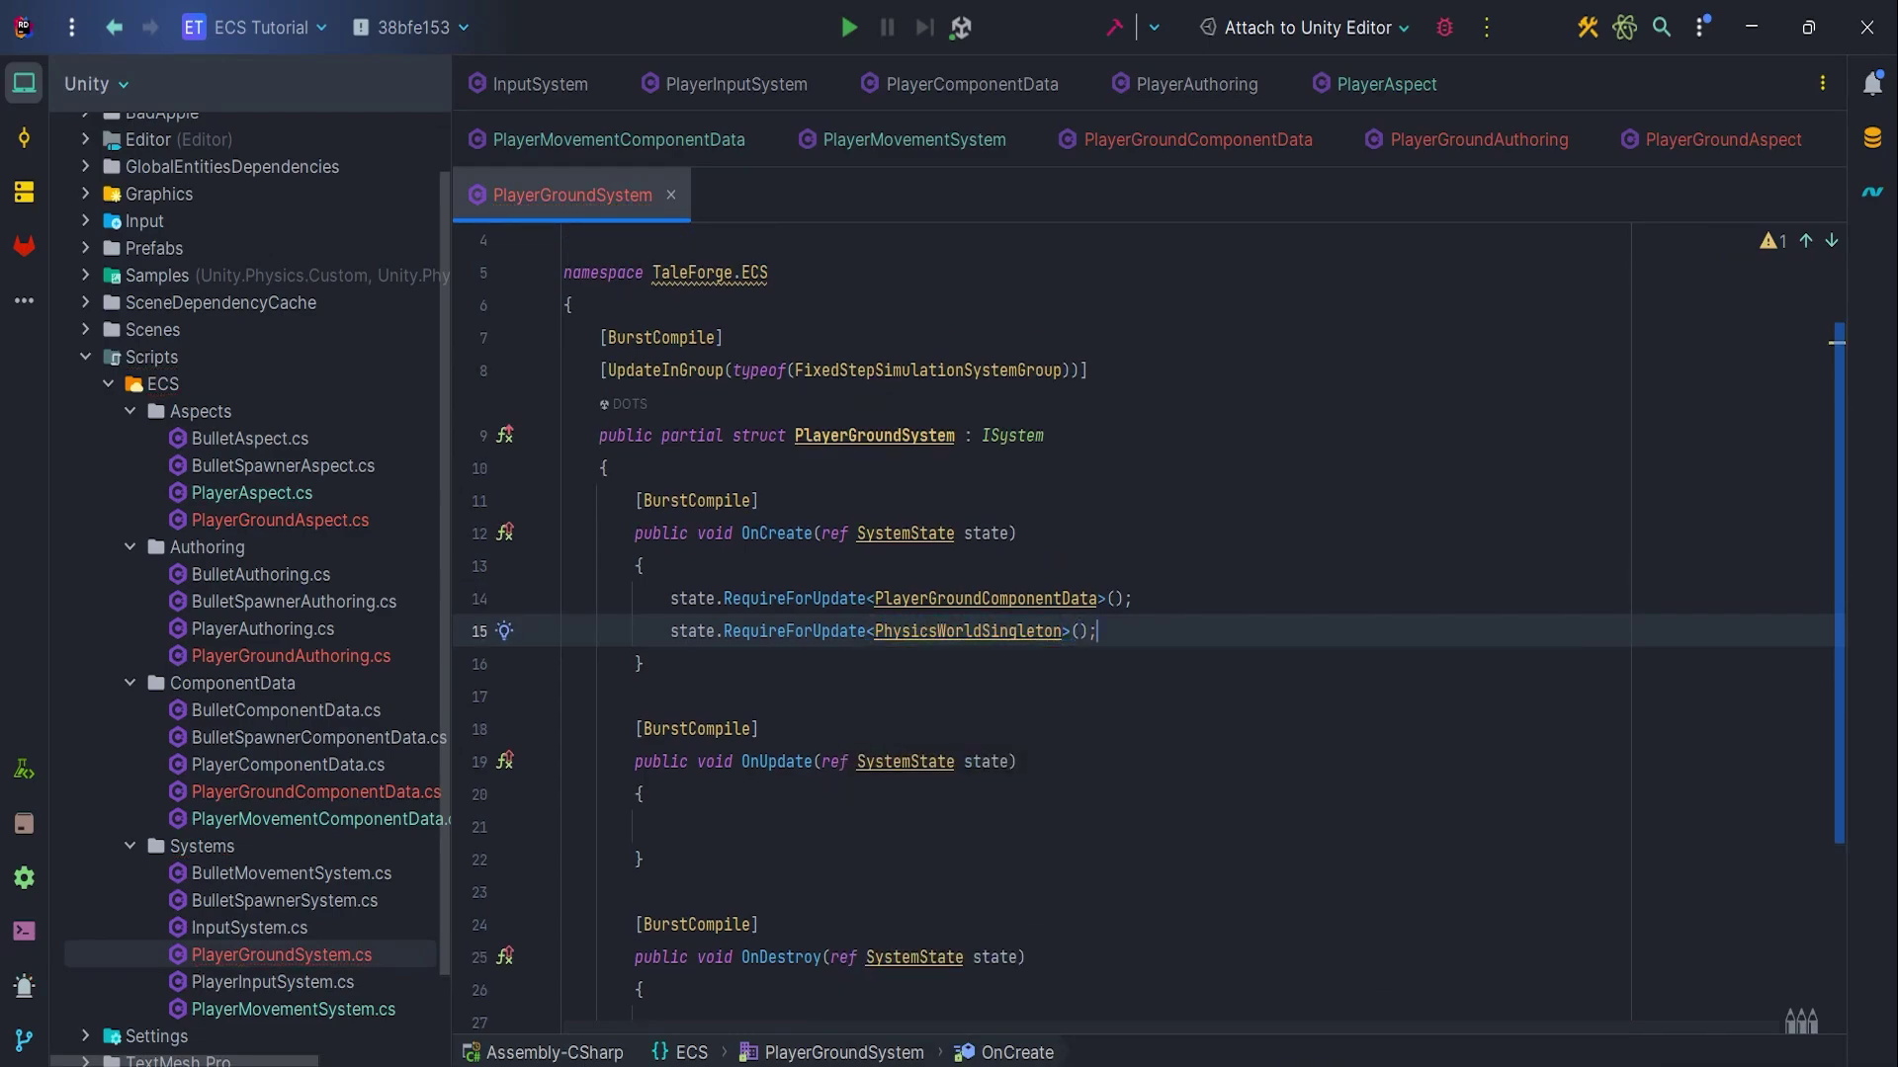
Add ISystemStartStop and generate OnStartRunning and OnStopRunning stubs
key("Up")
key("Up")
key("Up")
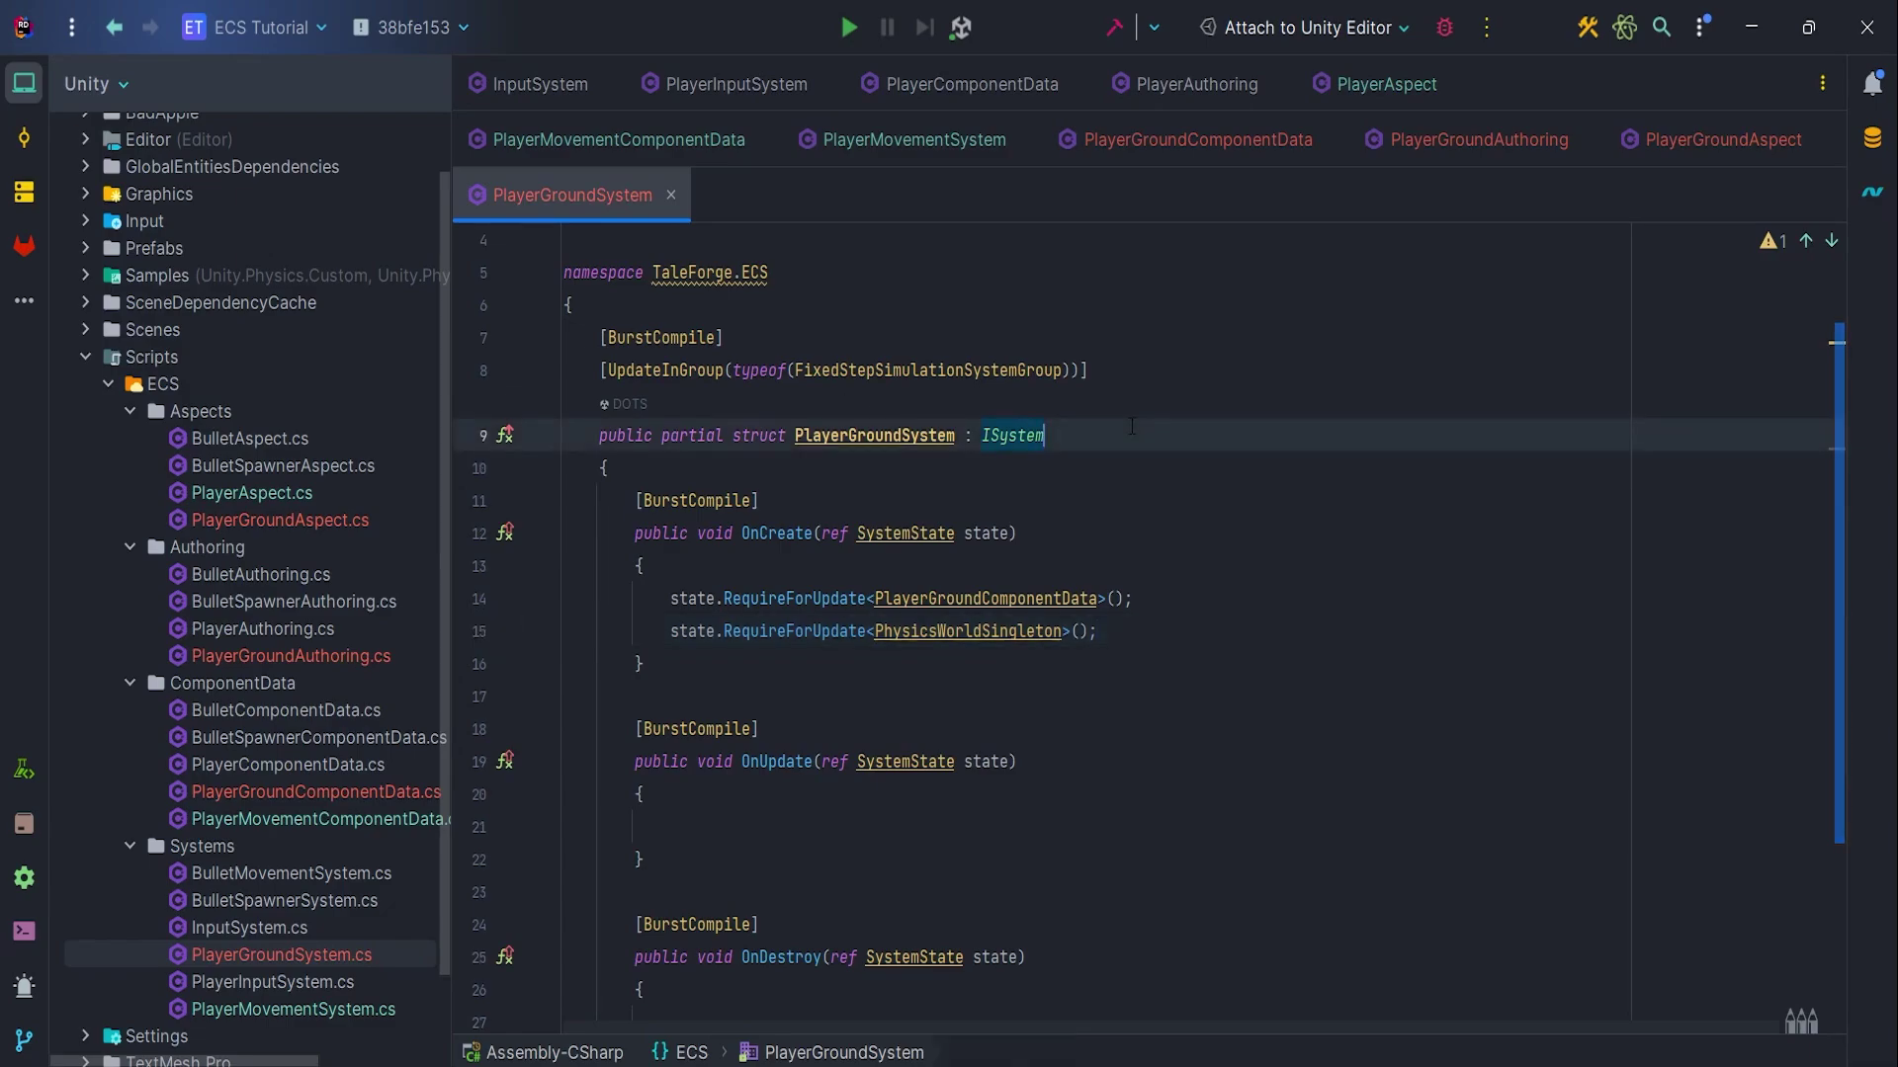
type(", IS")
key("Return")
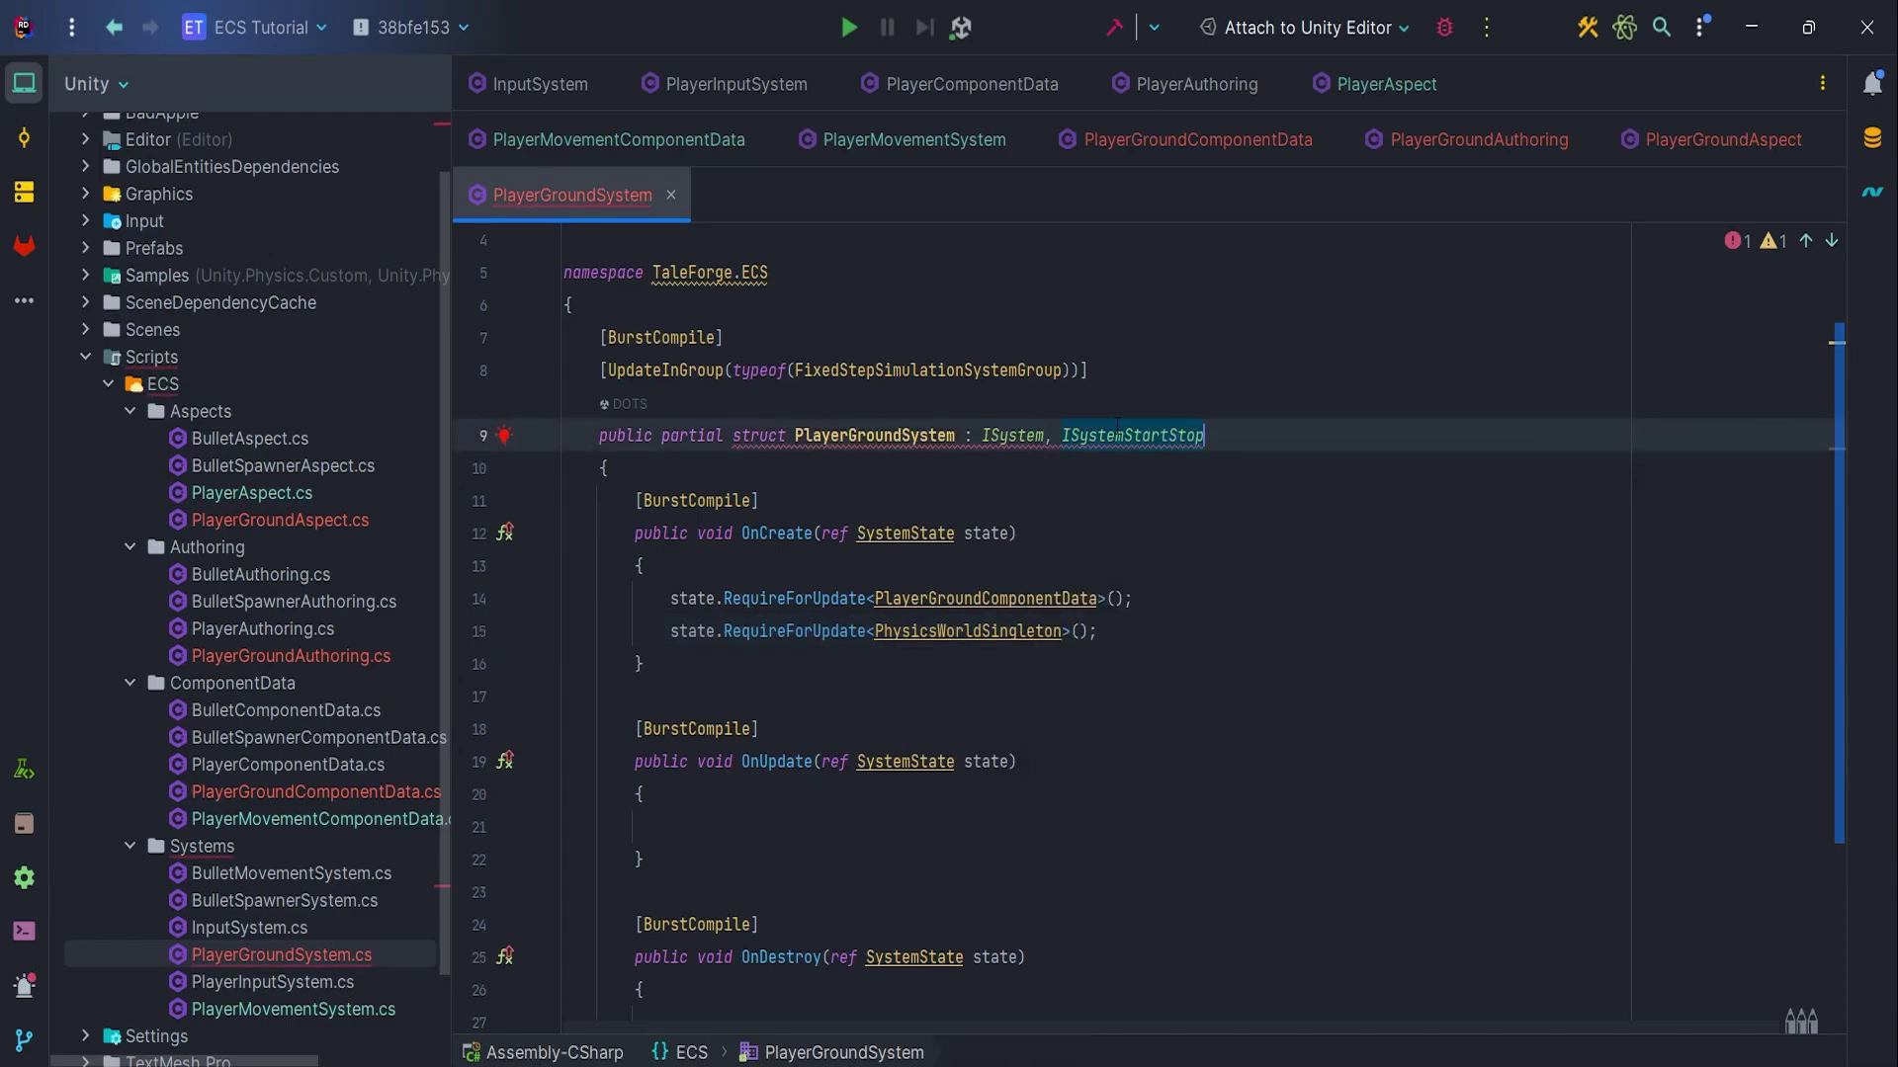
right_click(1153, 430)
left_click(1200, 433)
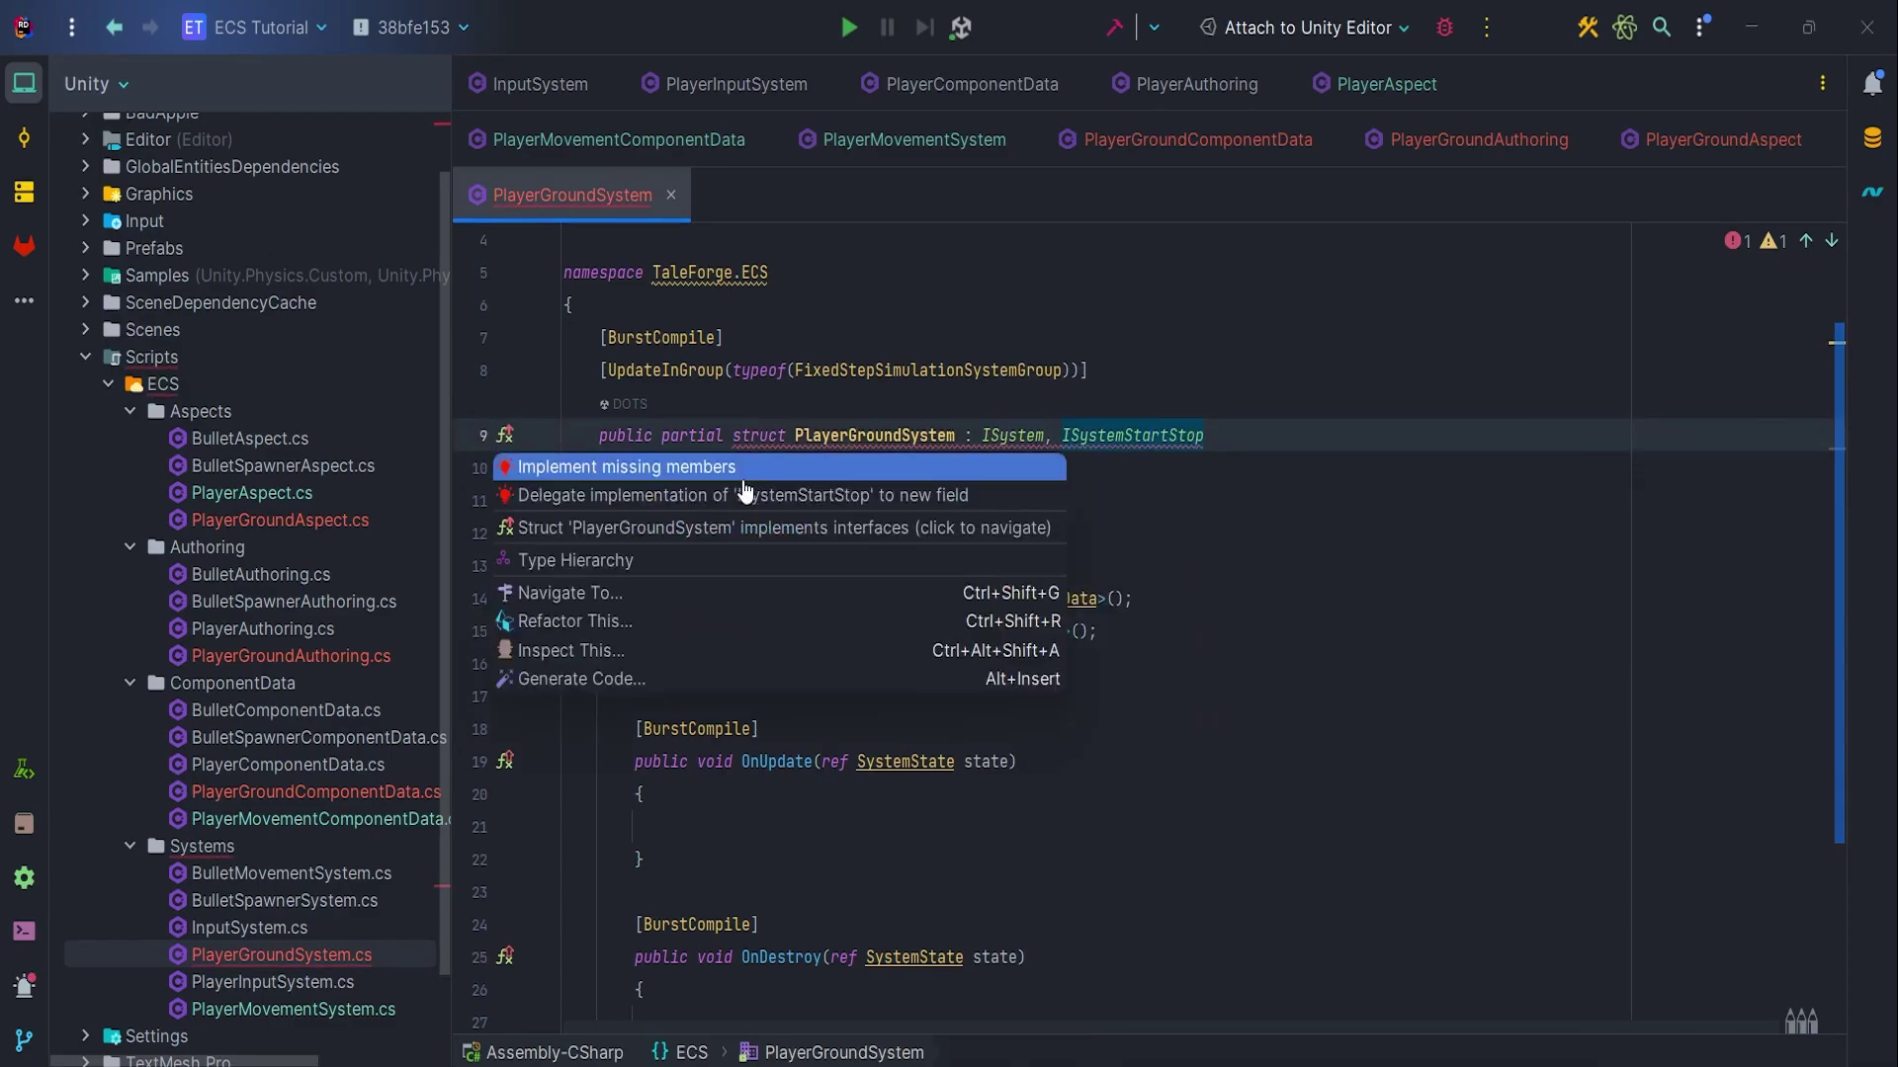
left_click(661, 469)
left_click(1017, 925)
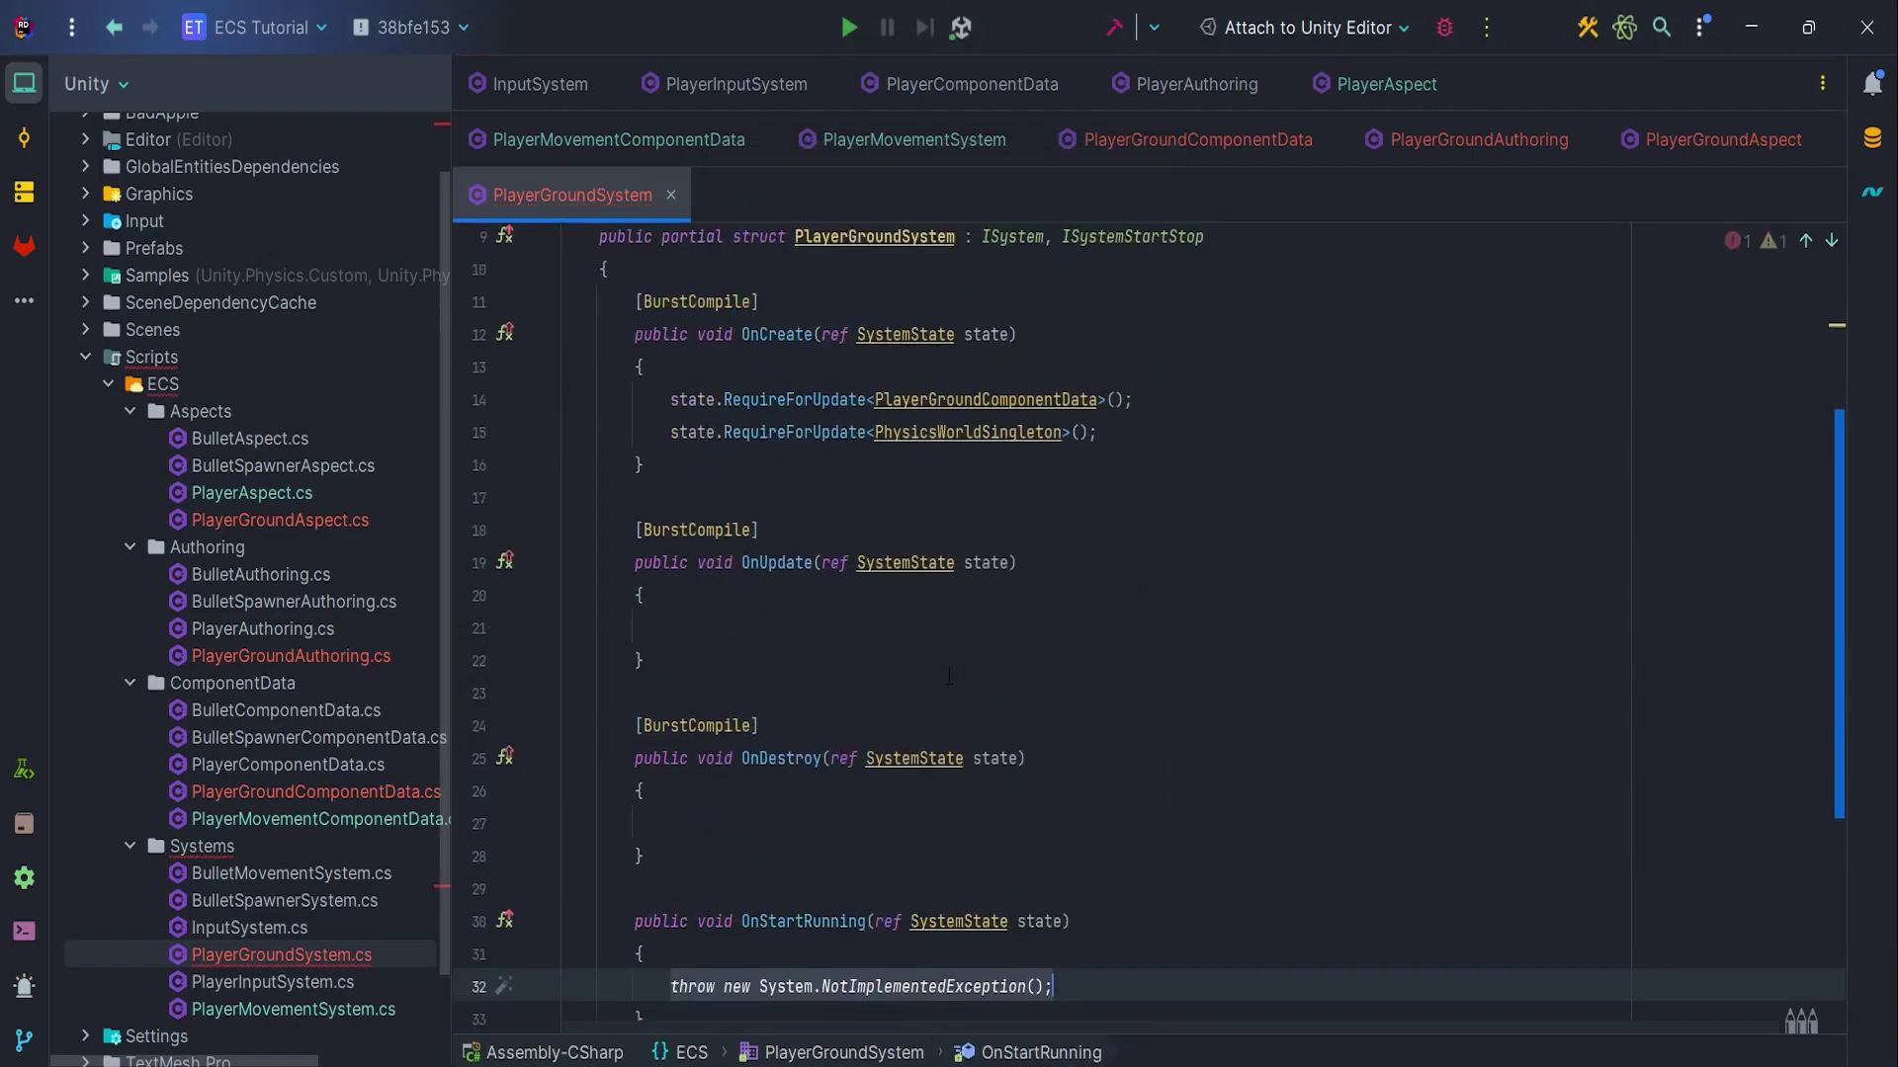
Remove the placeholder exceptions from OnStartRunning and OnStopRunning
key("BackSpace")
key("BackSpace")
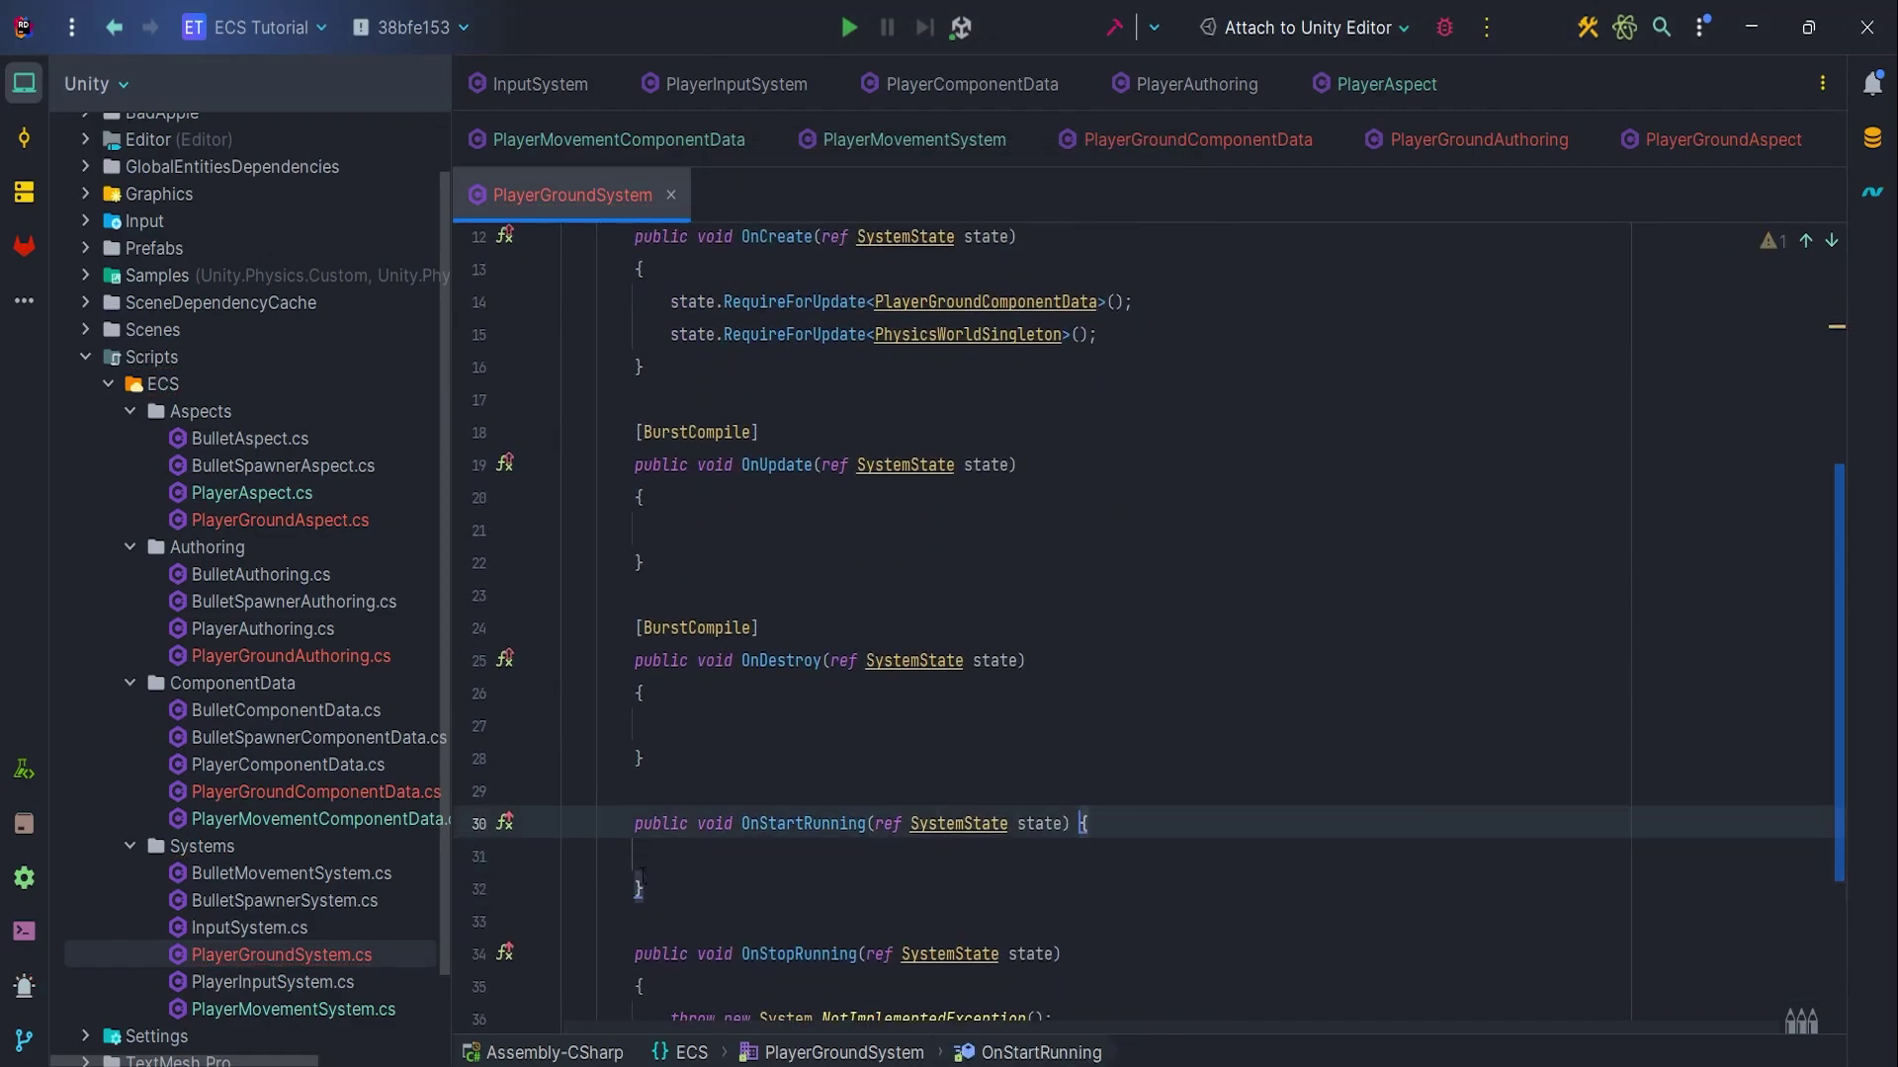
key("BackSpace")
key("BackSpace")
scroll(802, 827, "down", 2)
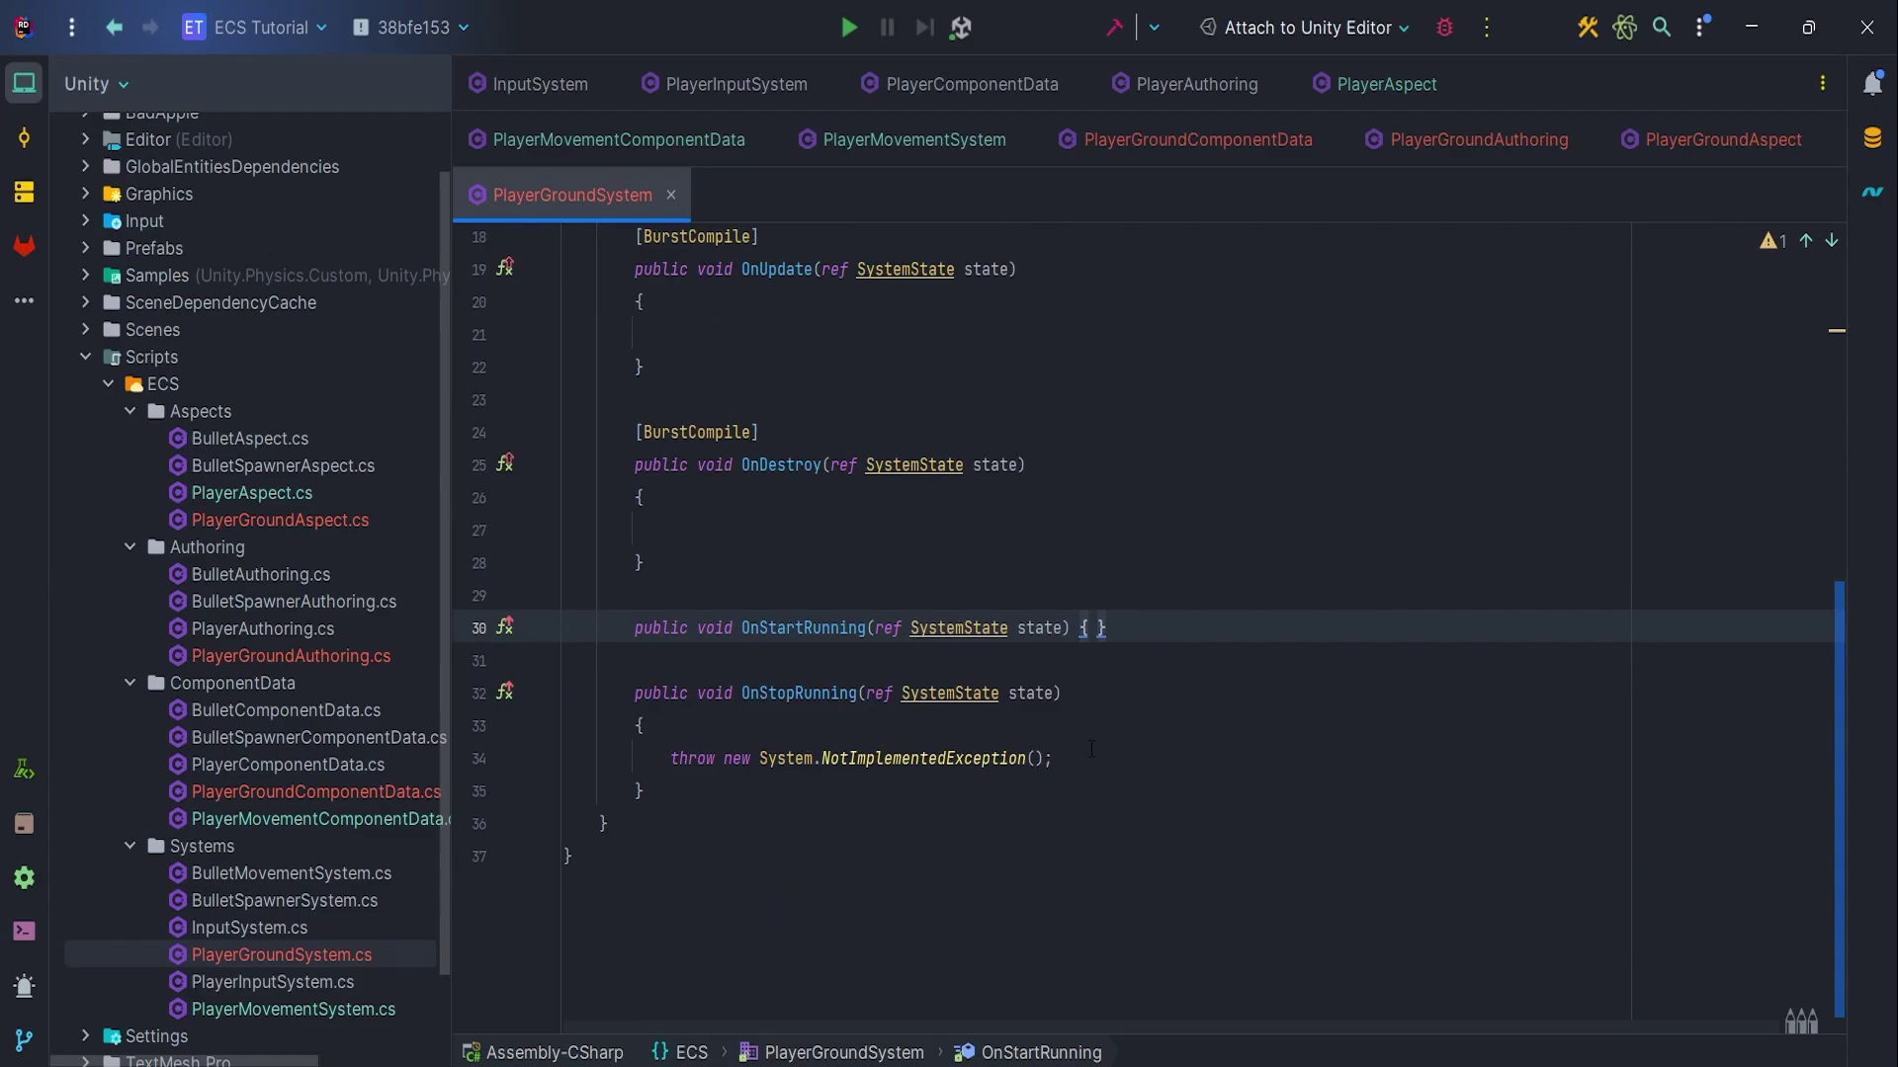
left_click_drag(1052, 758, 661, 758)
key("BackSpace")
key("BackSpace")
key("BackSpace")
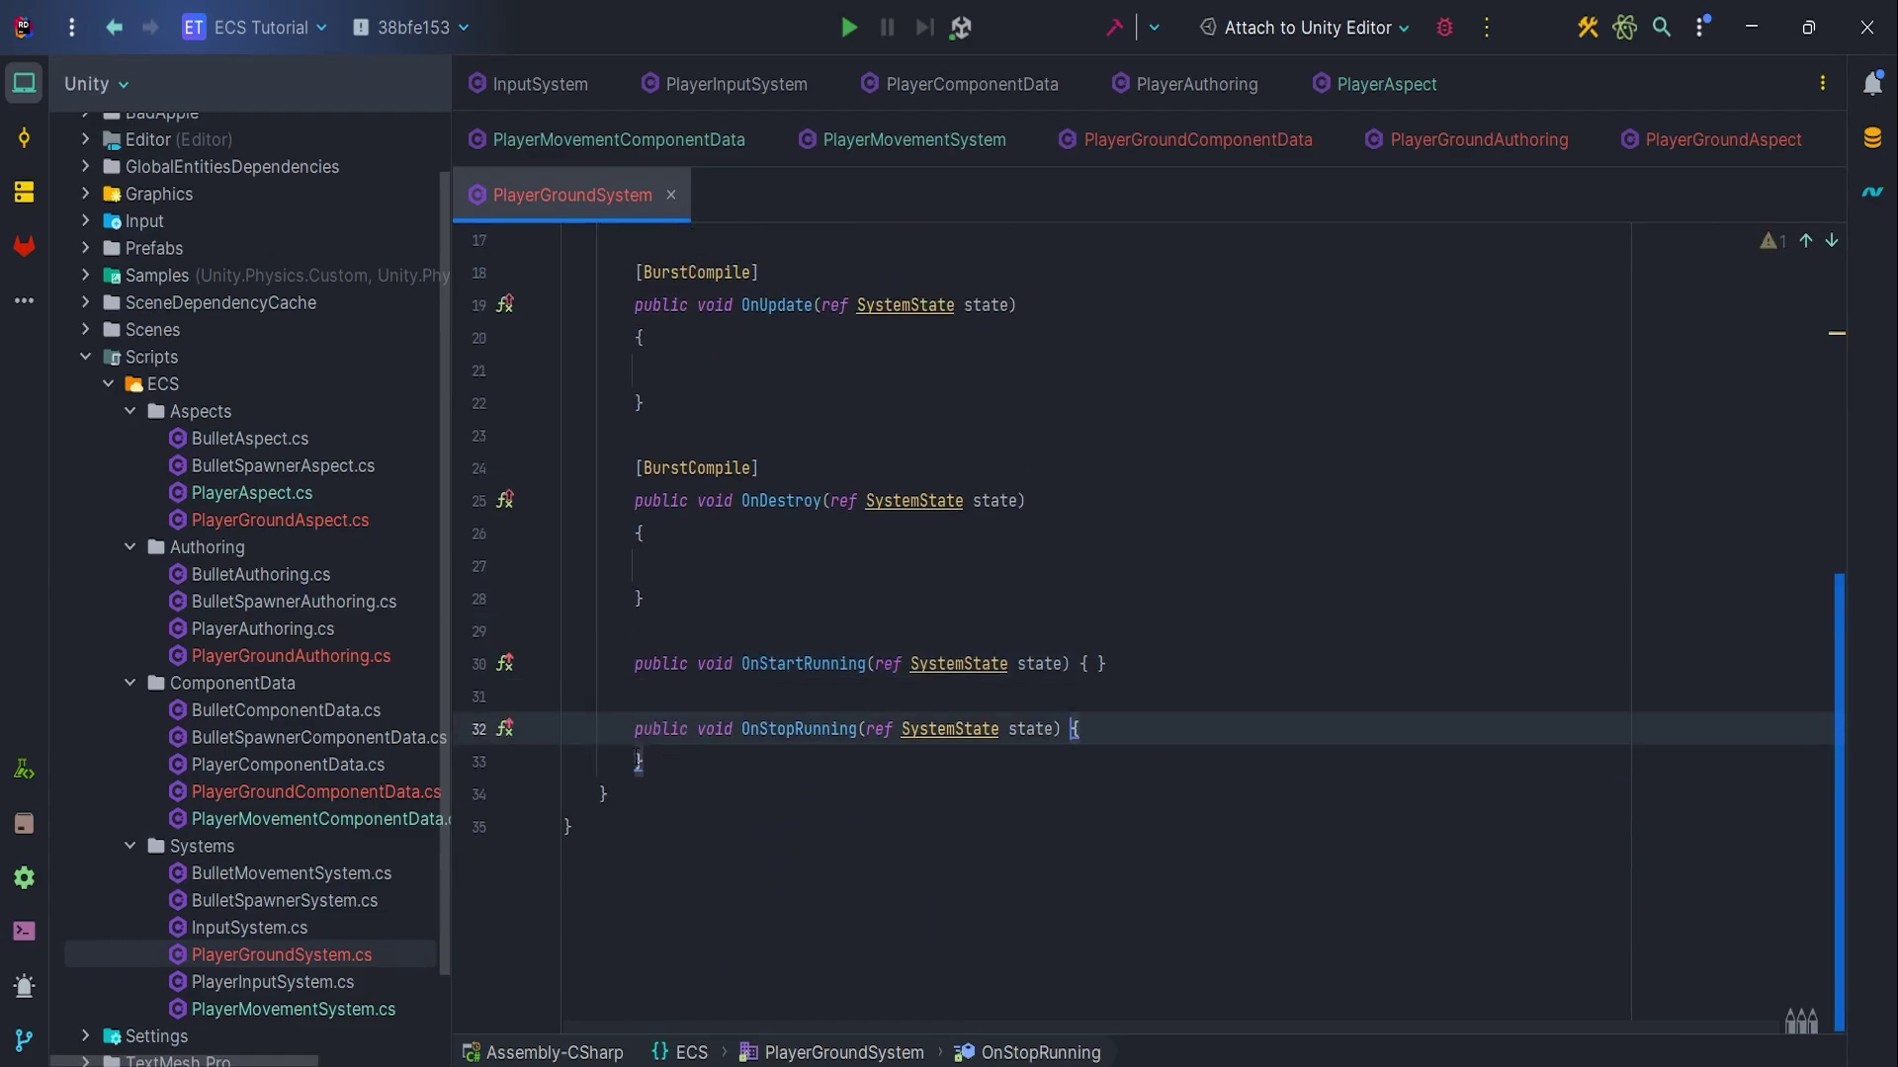
key("BackSpace")
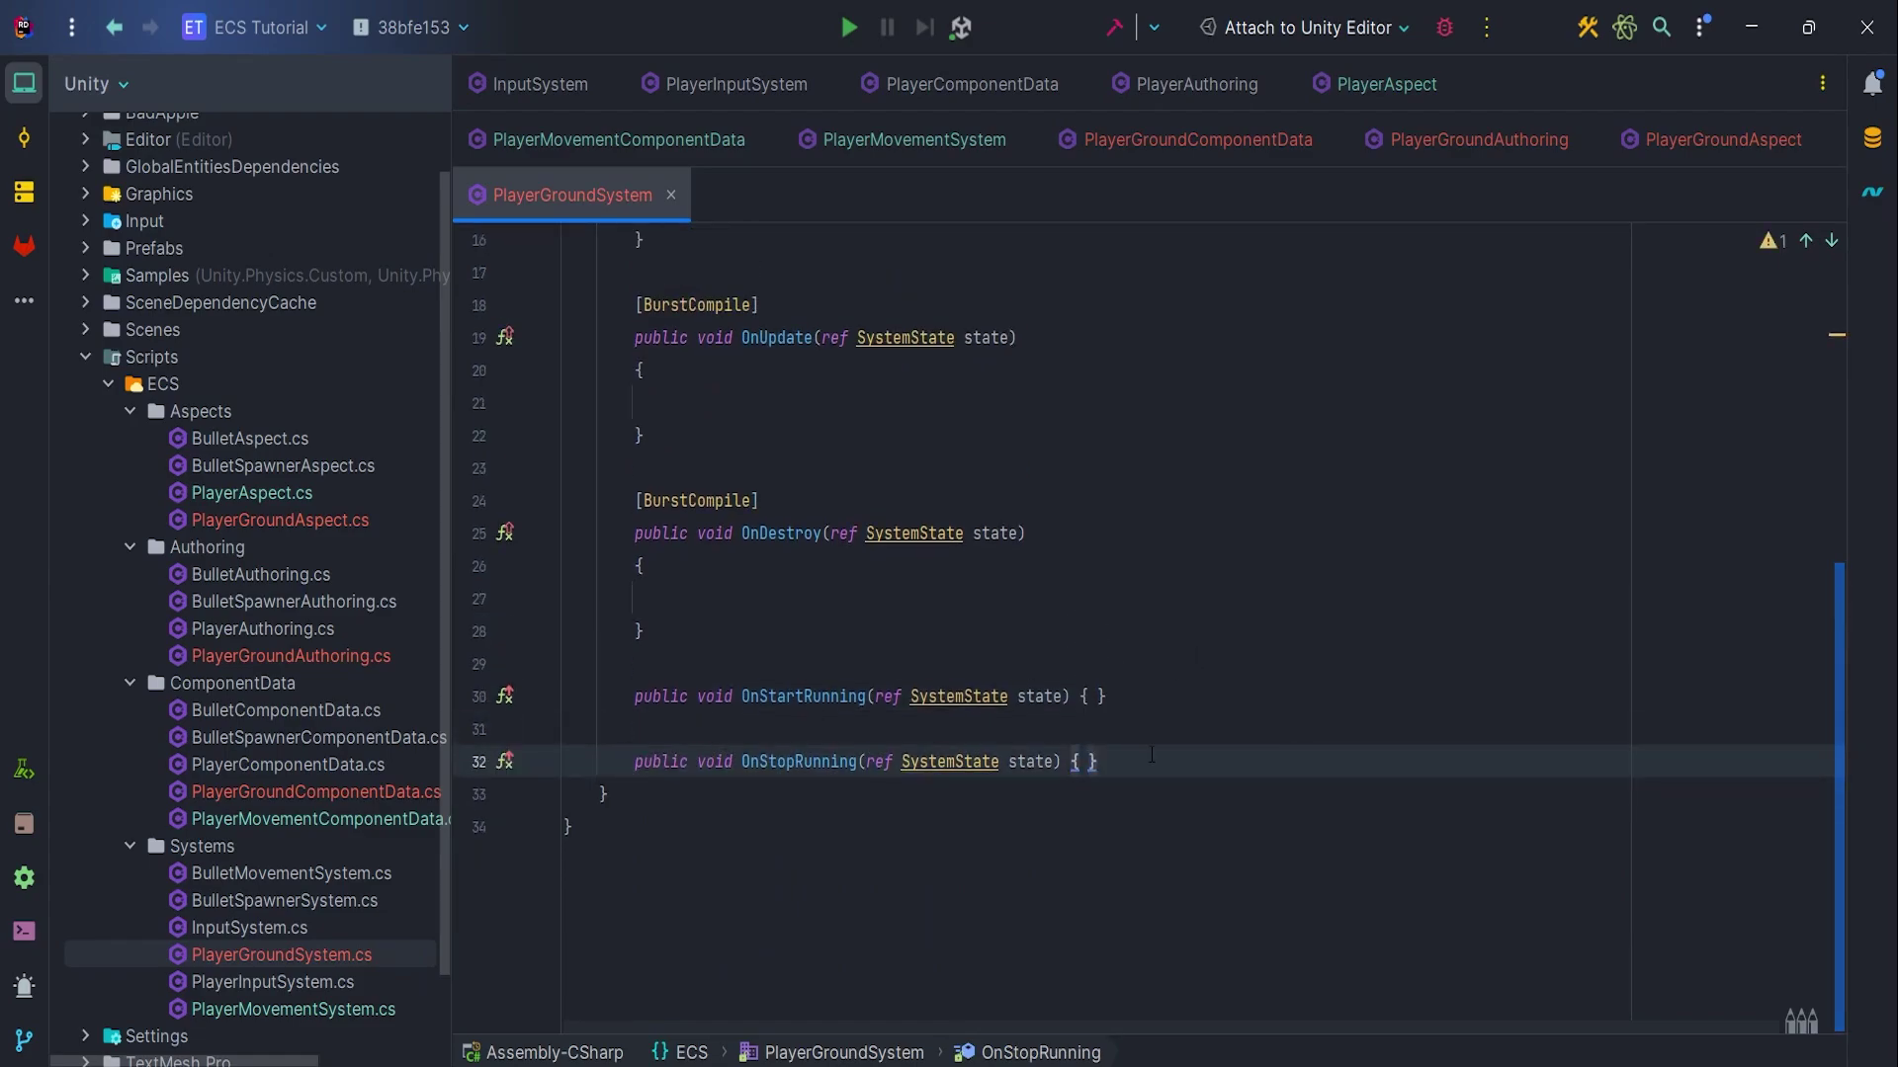
Move OnStopRunning below OnUpdate and mark it [BurstCompile]
left_click_drag(1150, 761, 636, 760)
key("ctrl+x")
left_click(890, 466)
key("Return")
key("Return")
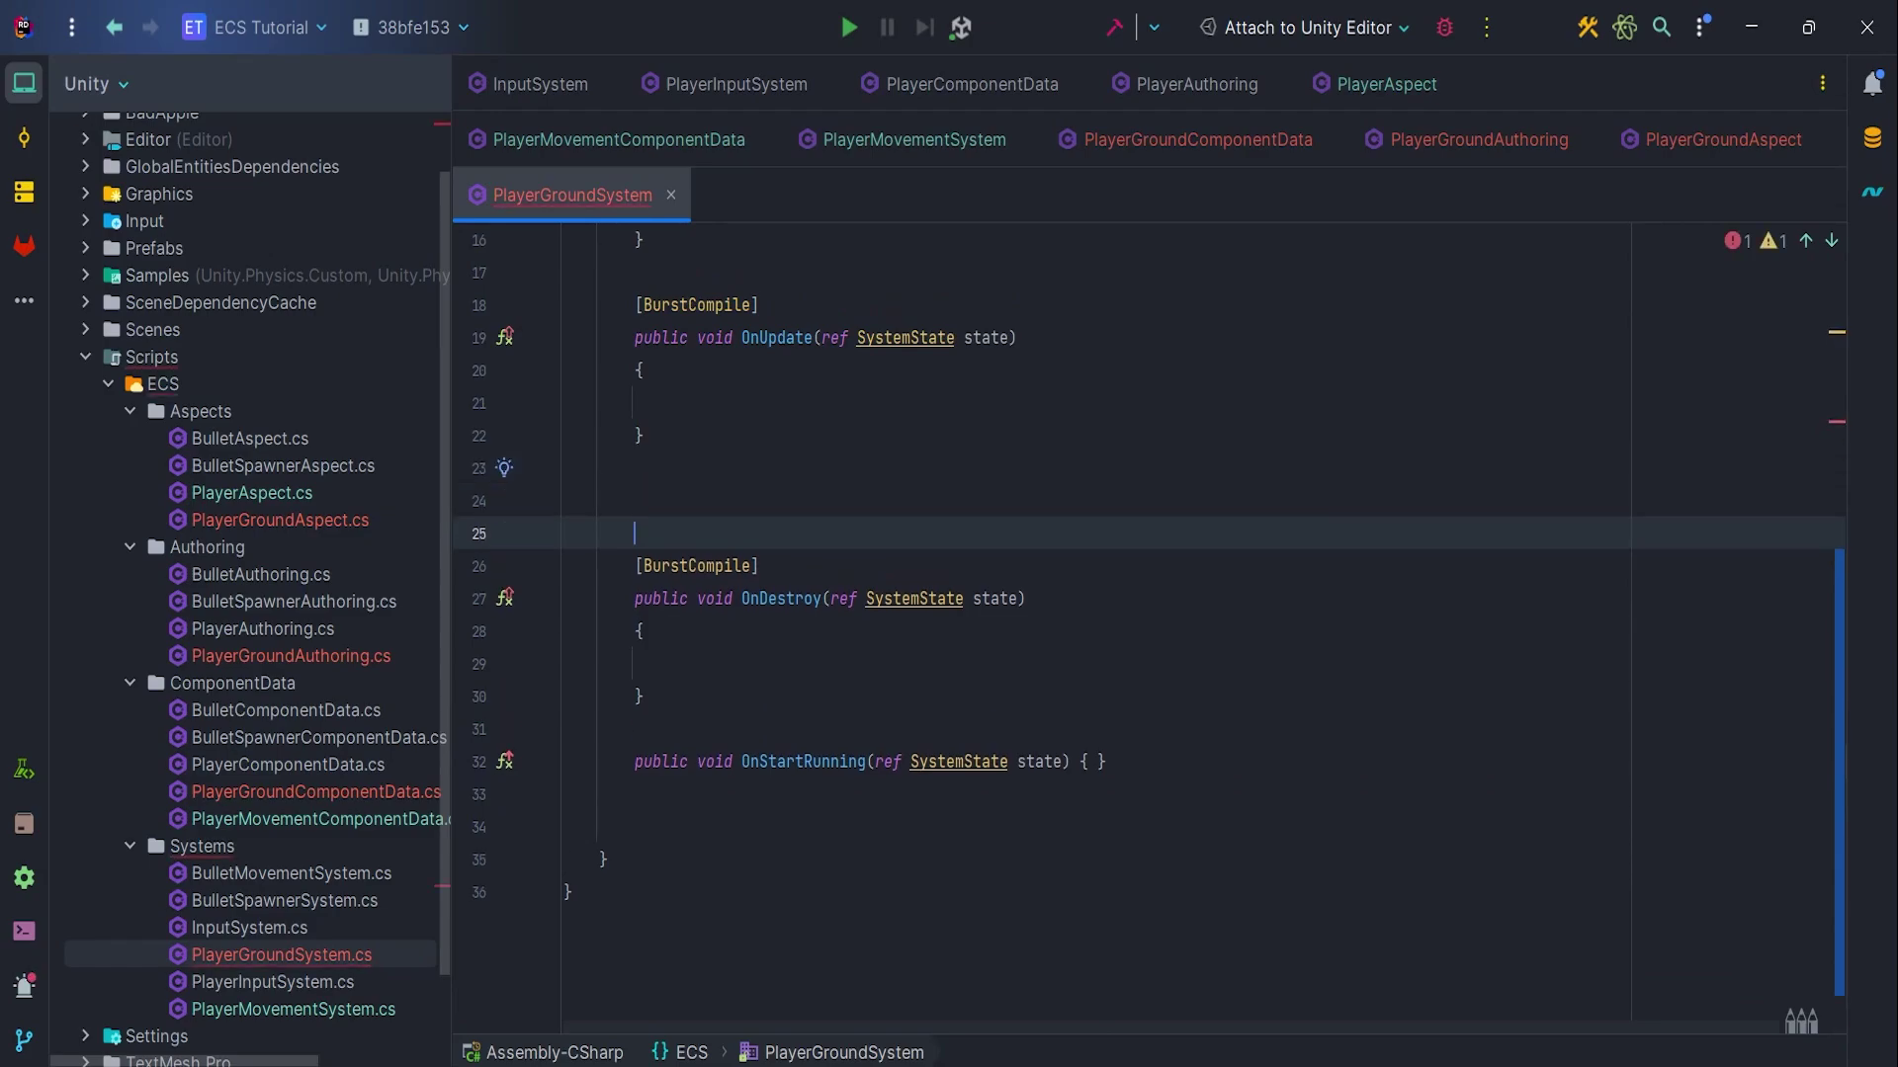
key("ctrl+v")
key("Up")
key("Return")
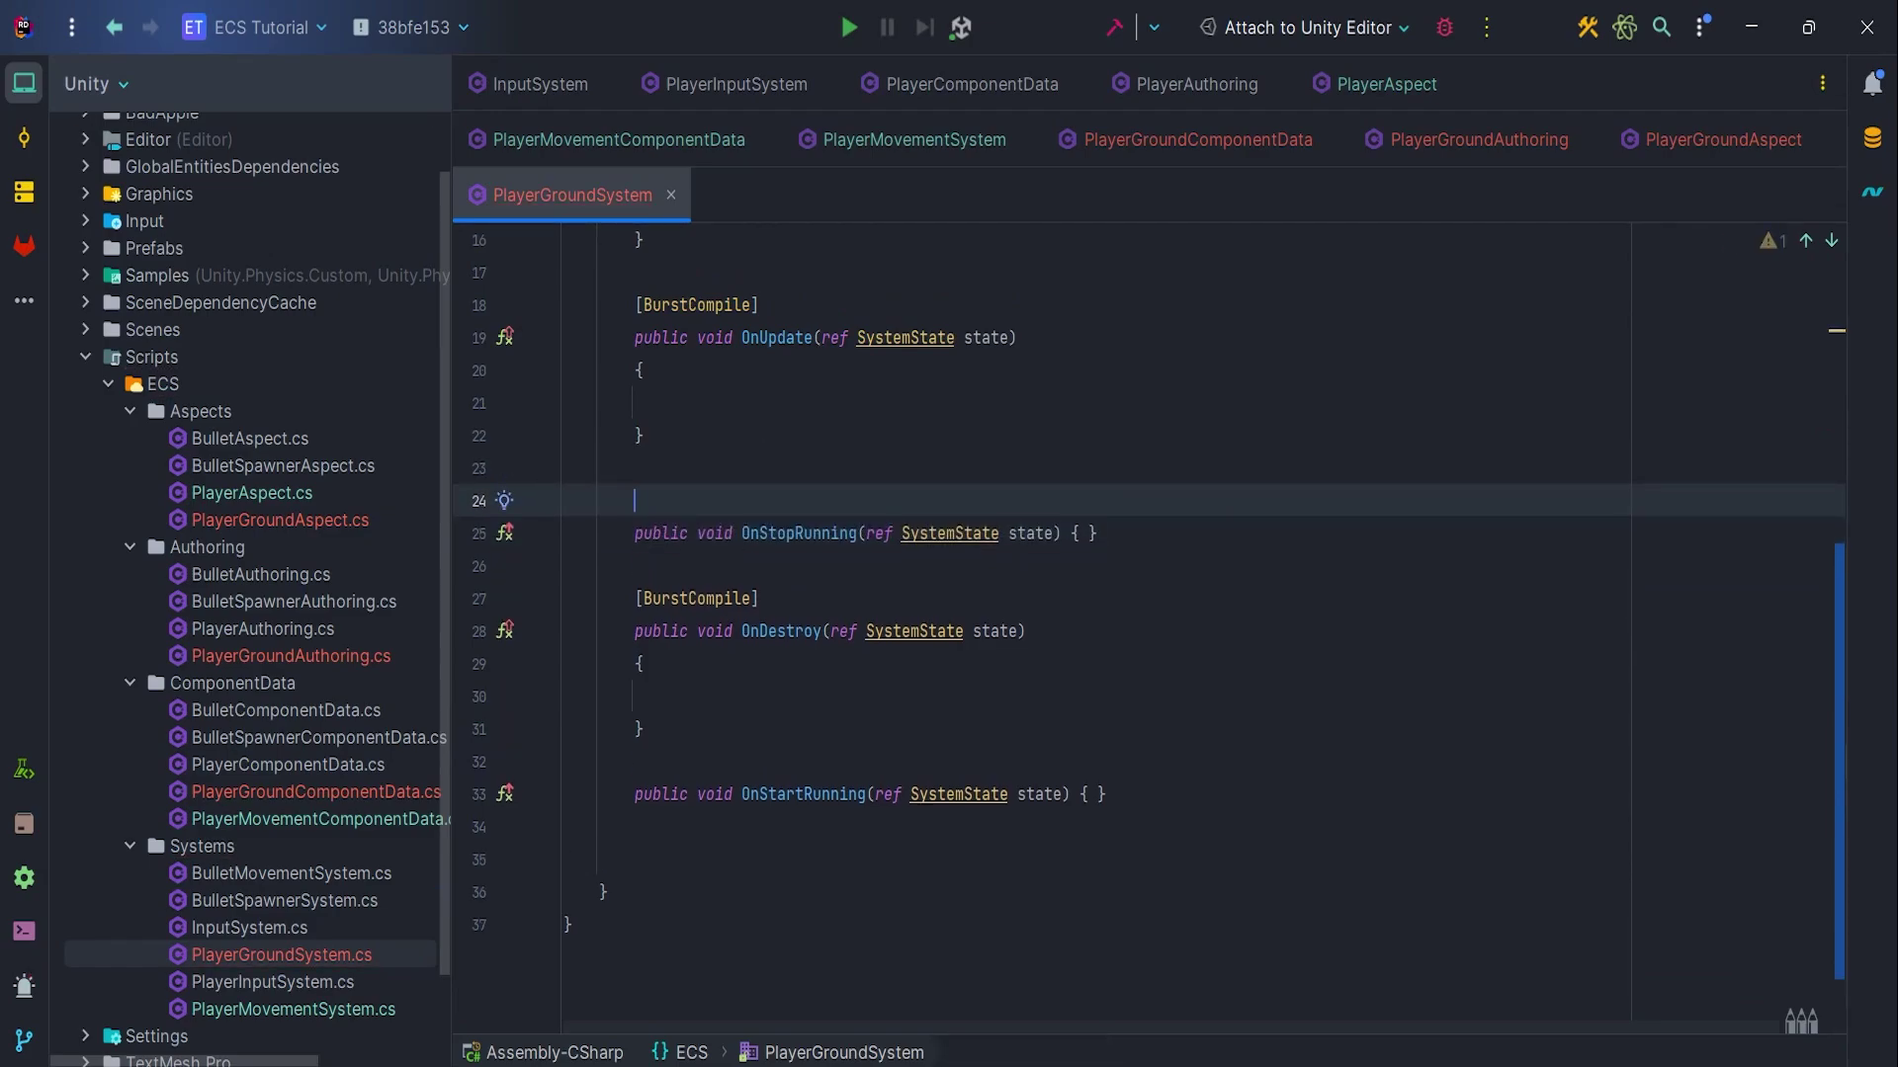
type("[B")
key("Return")
Move OnStartRunning under OnCreate and mark it [BurstCompile]
left_click(548, 792)
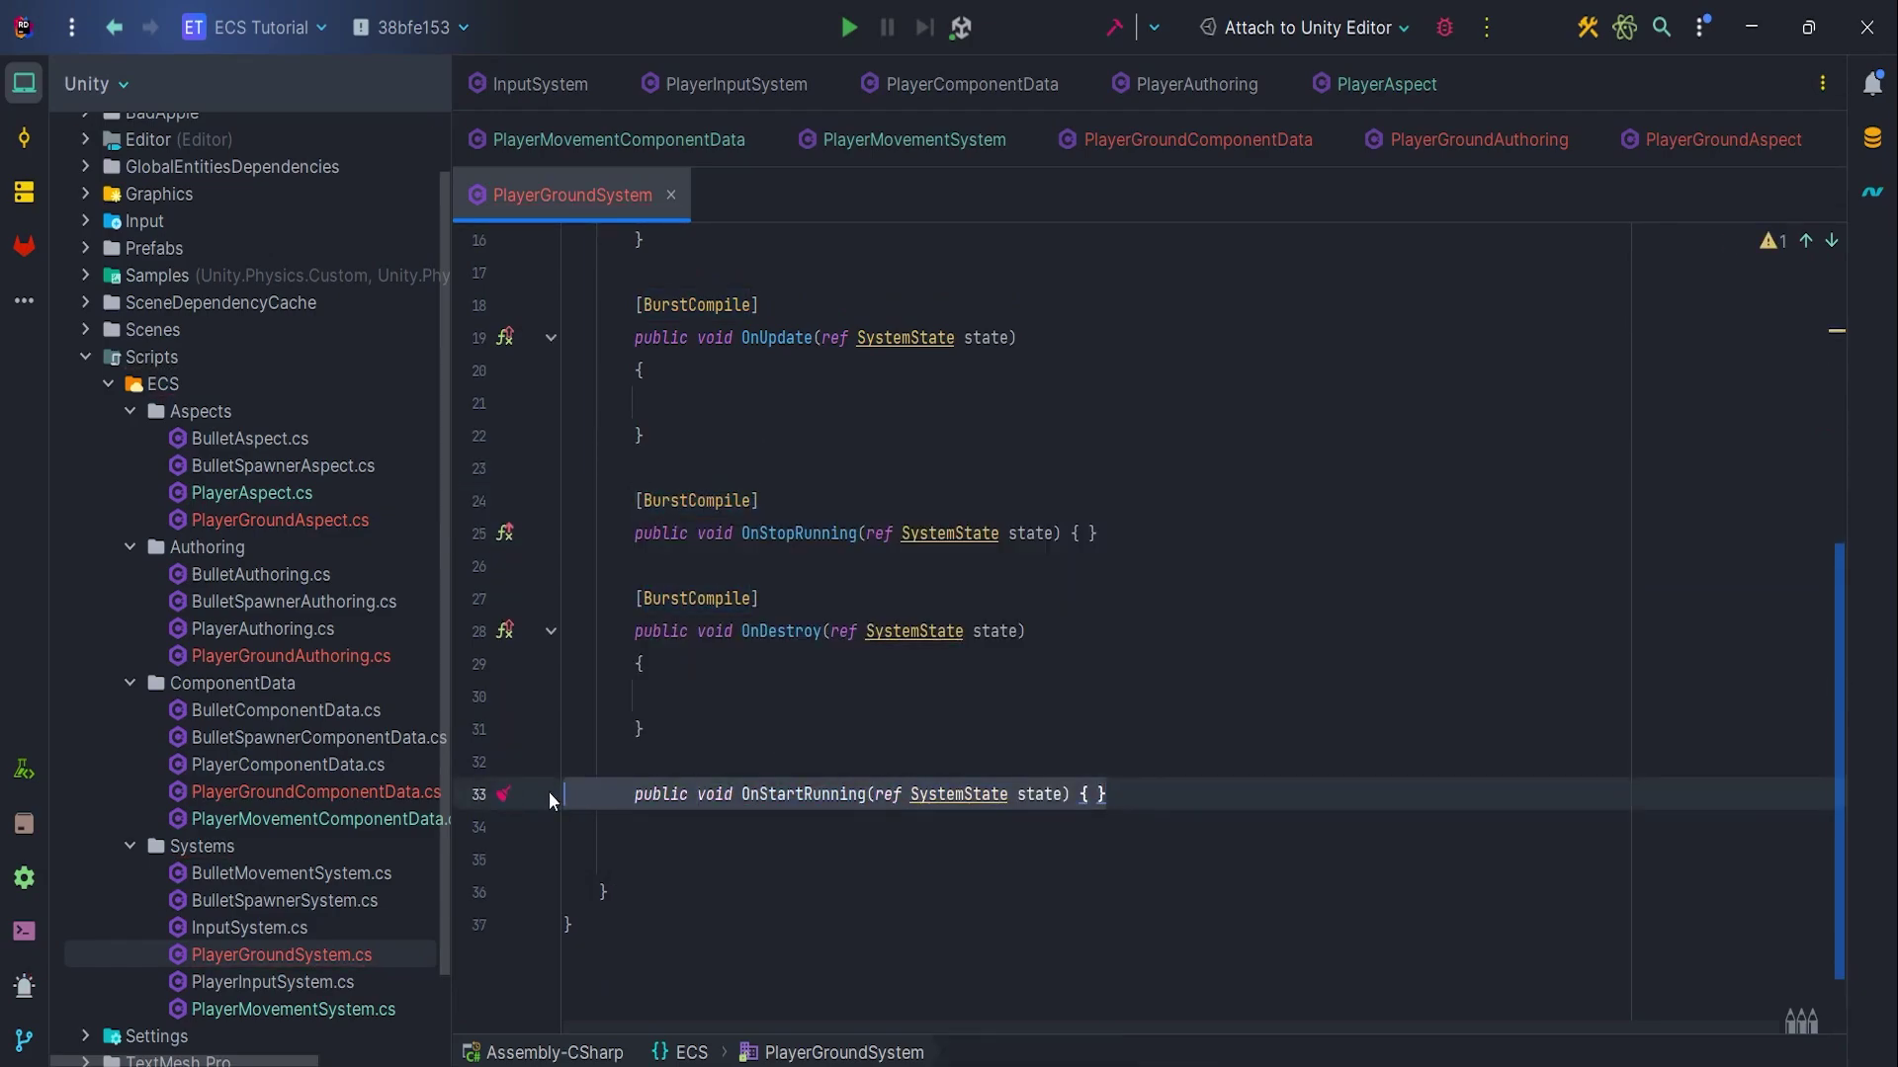
key("ctrl+shift+alt+Up")
key("ctrl+shift+alt+Up")
key("ctrl+shift+alt+Up")
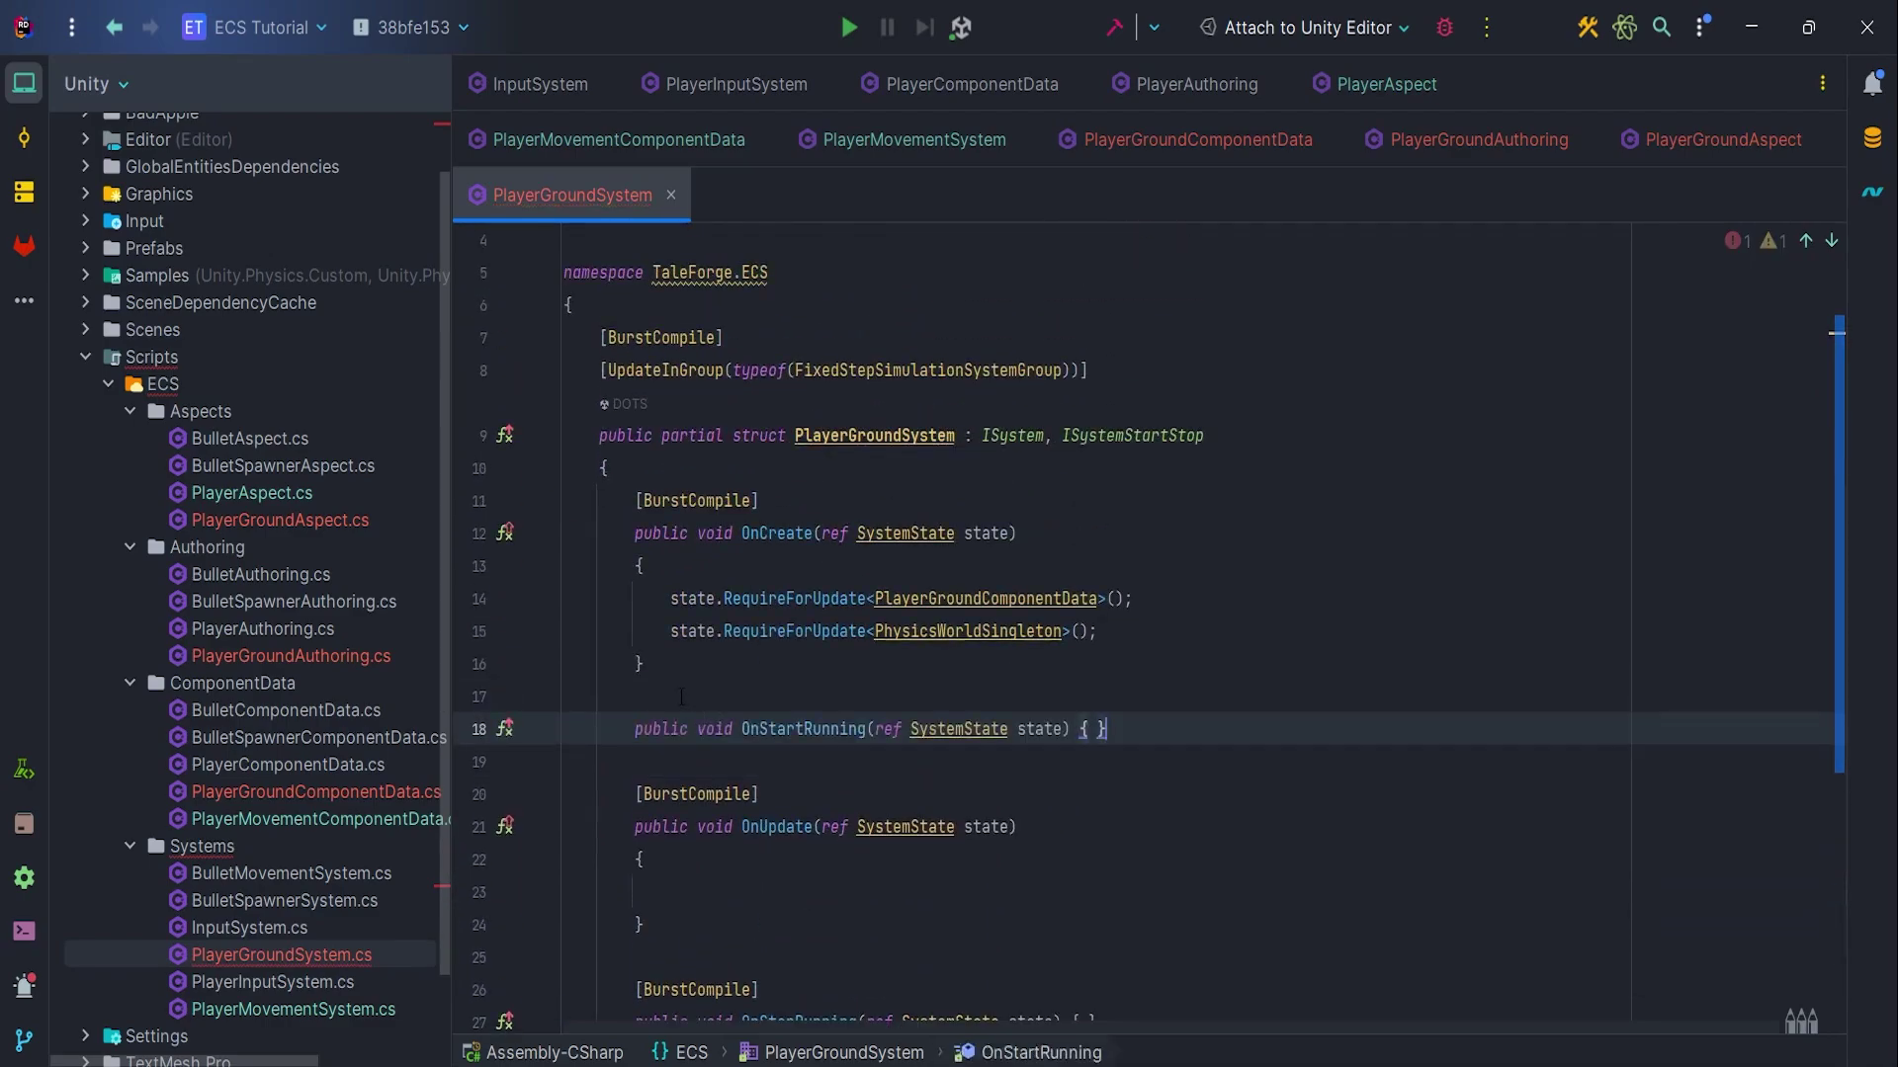
key("Return")
key("Up")
key("Up")
key("ctrl+alt+Return")
type("[")
key("Return")
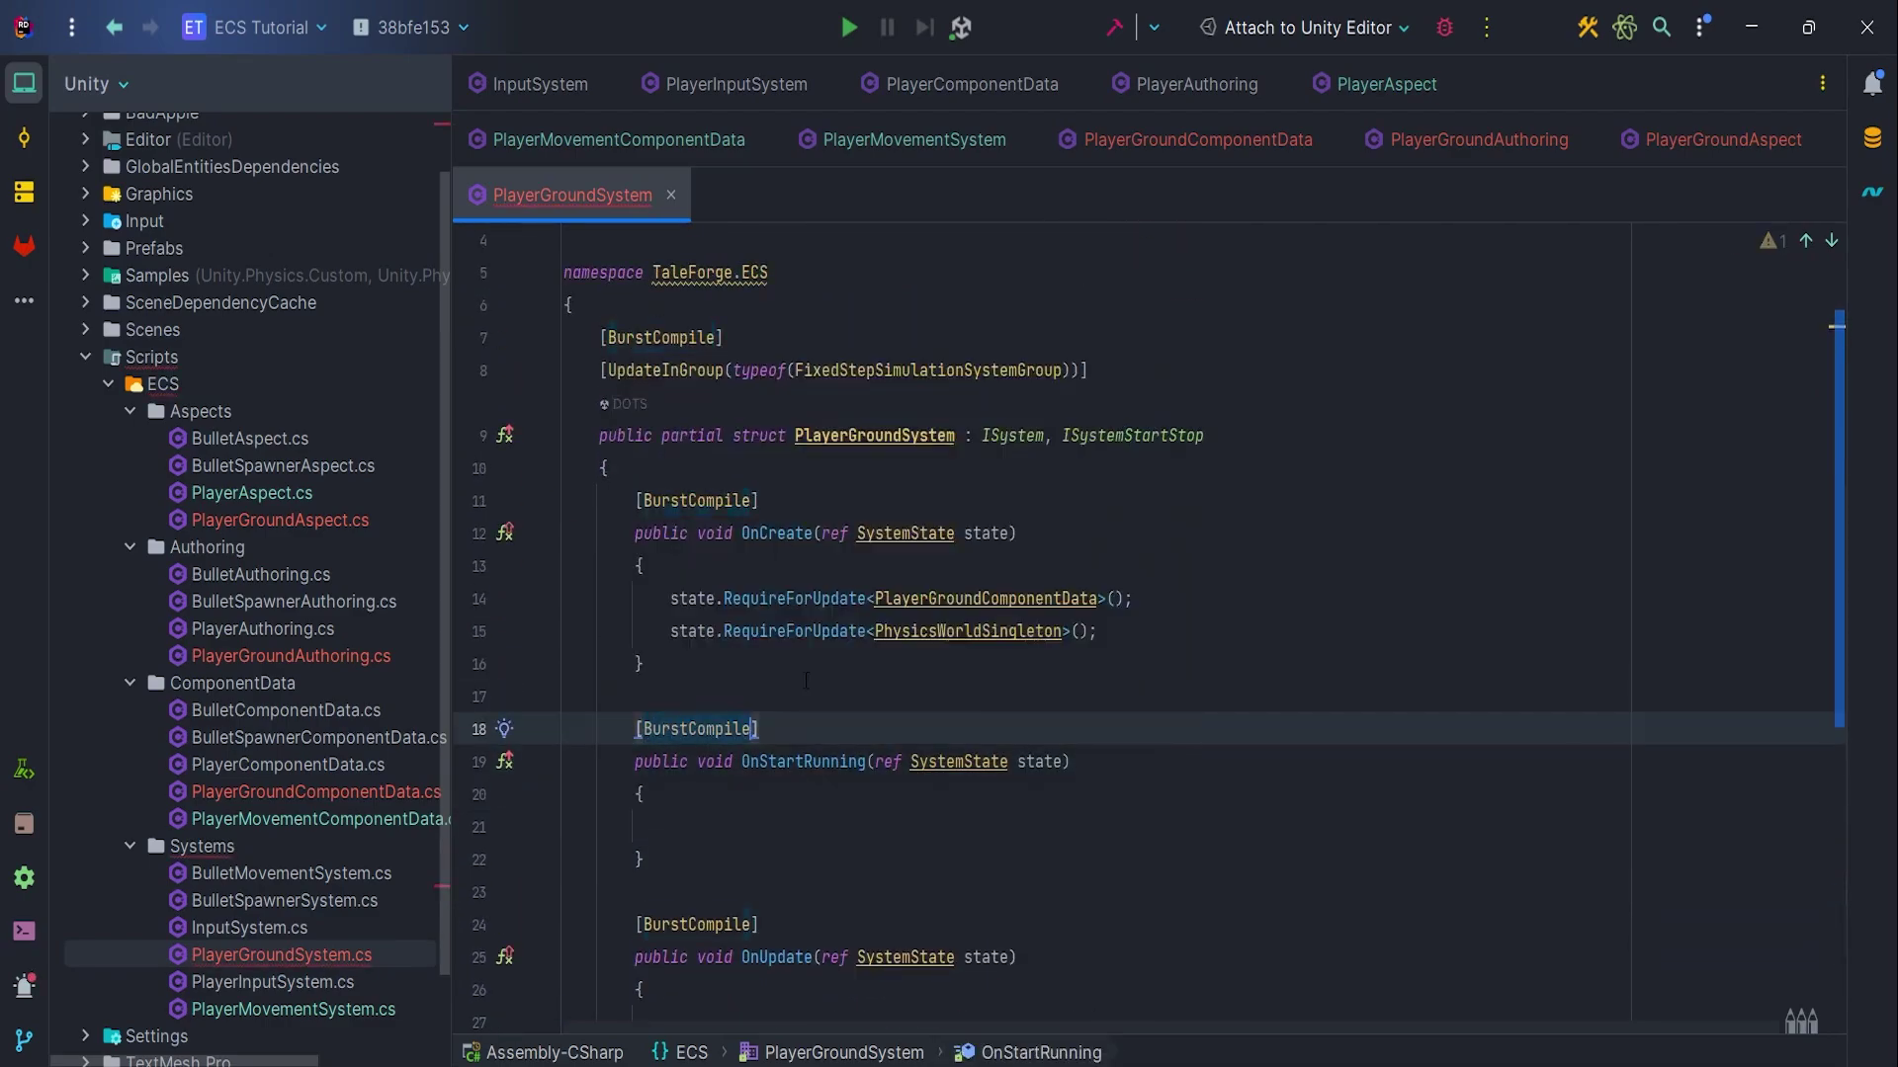
scroll(804, 680, "down", 4)
left_click(1046, 858)
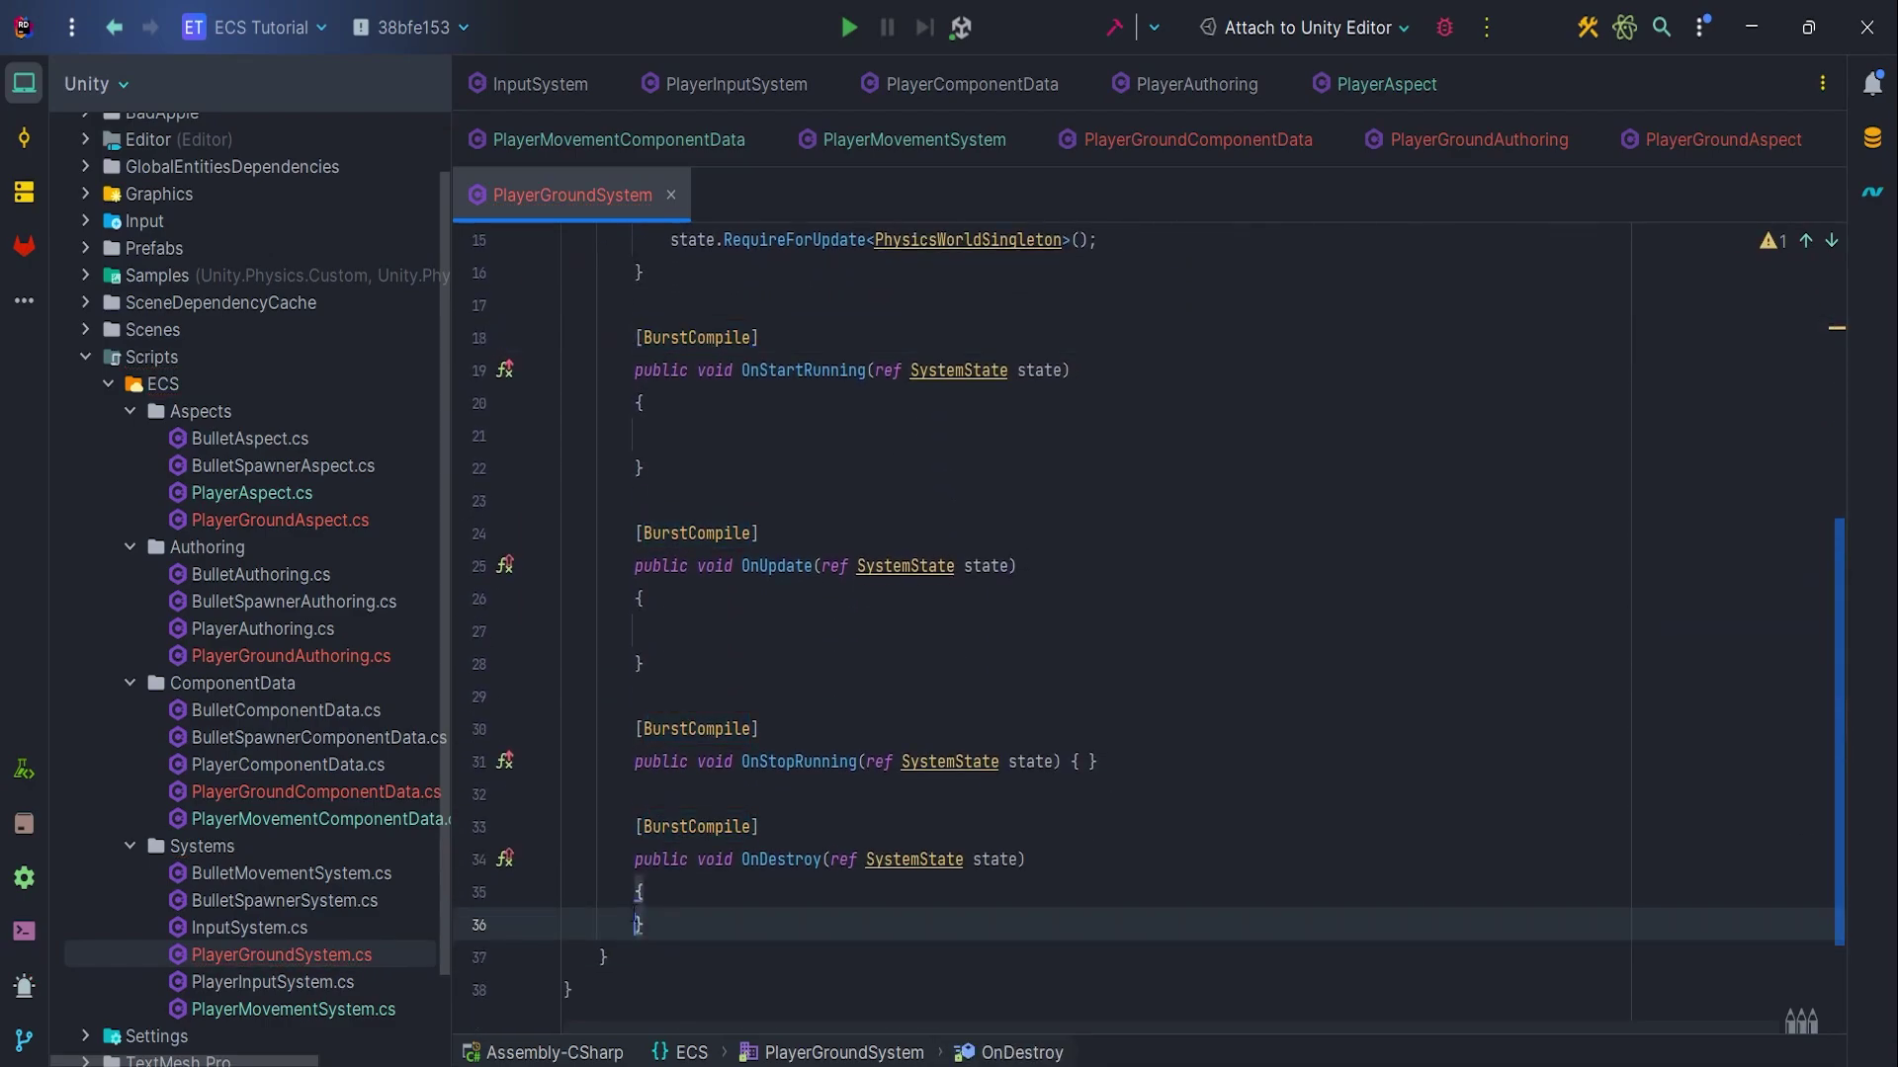
scroll(1187, 782, "up", 2)
left_click(670, 532)
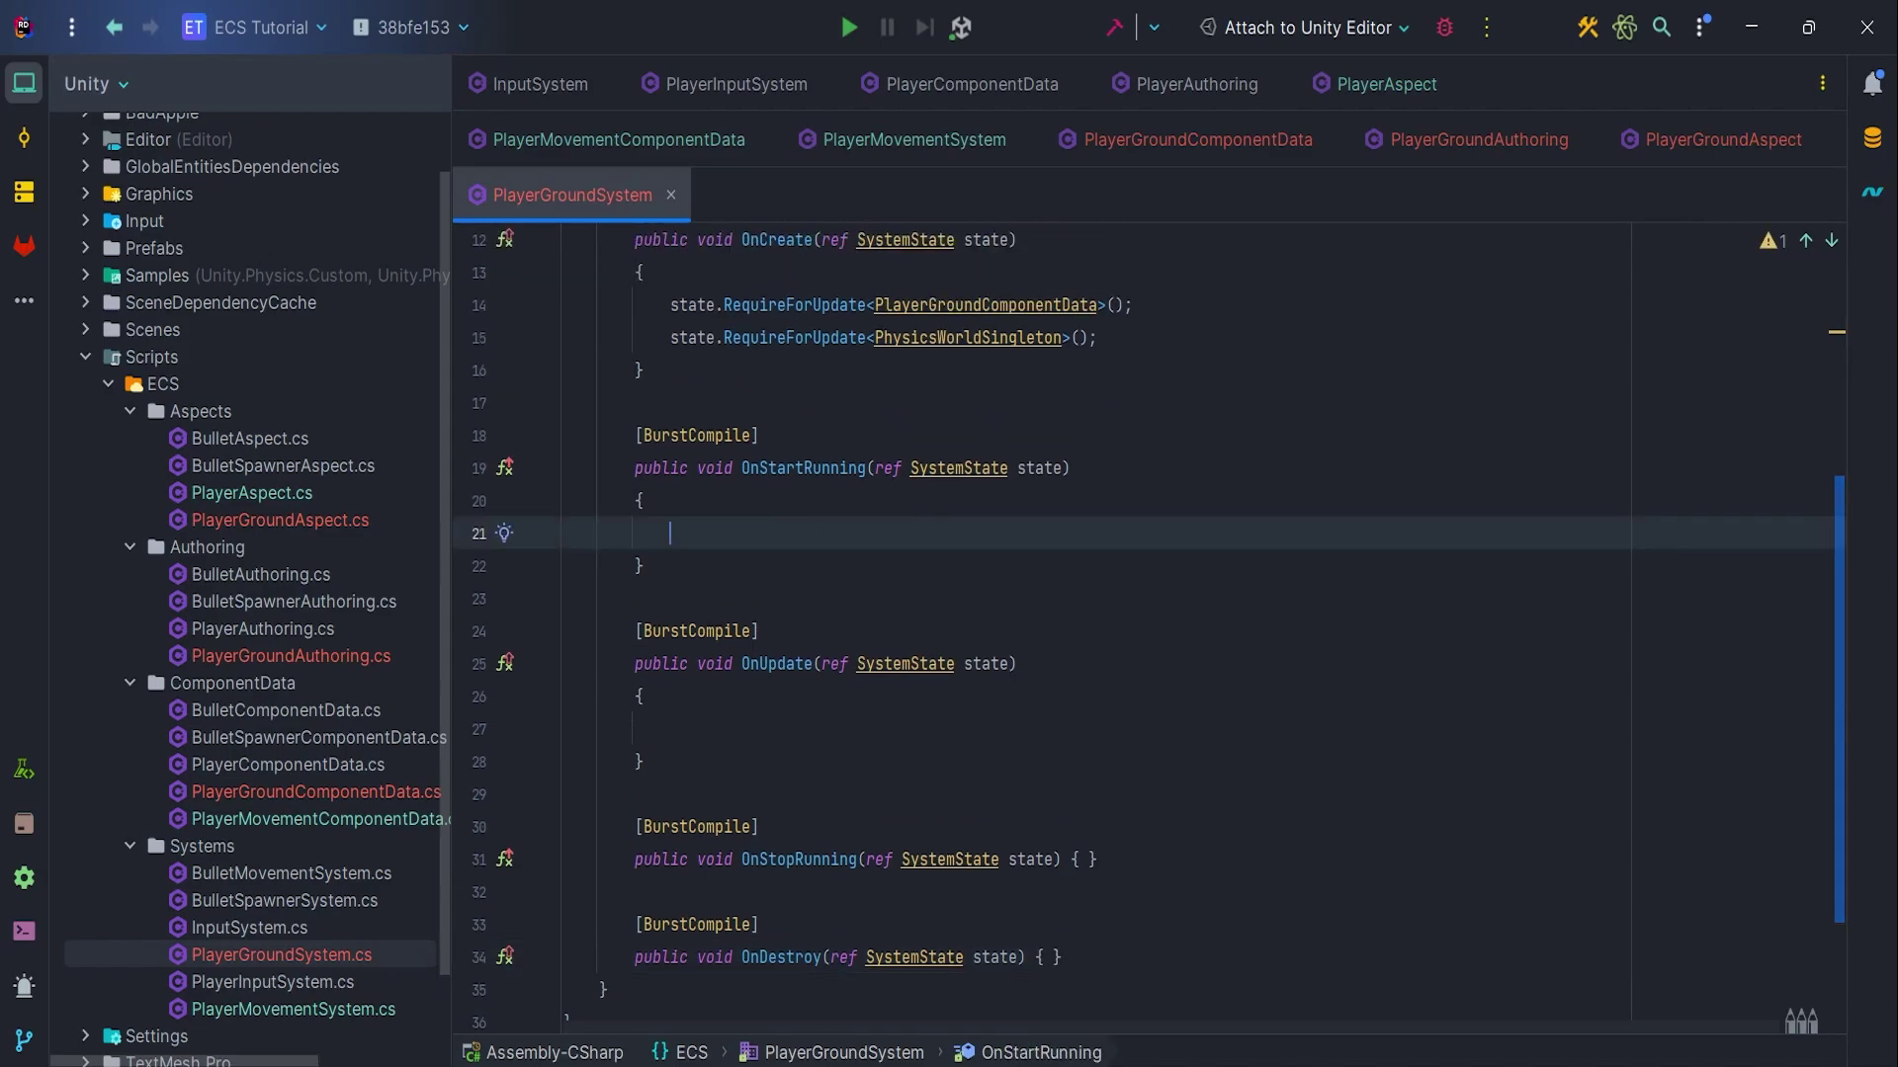
type("En")
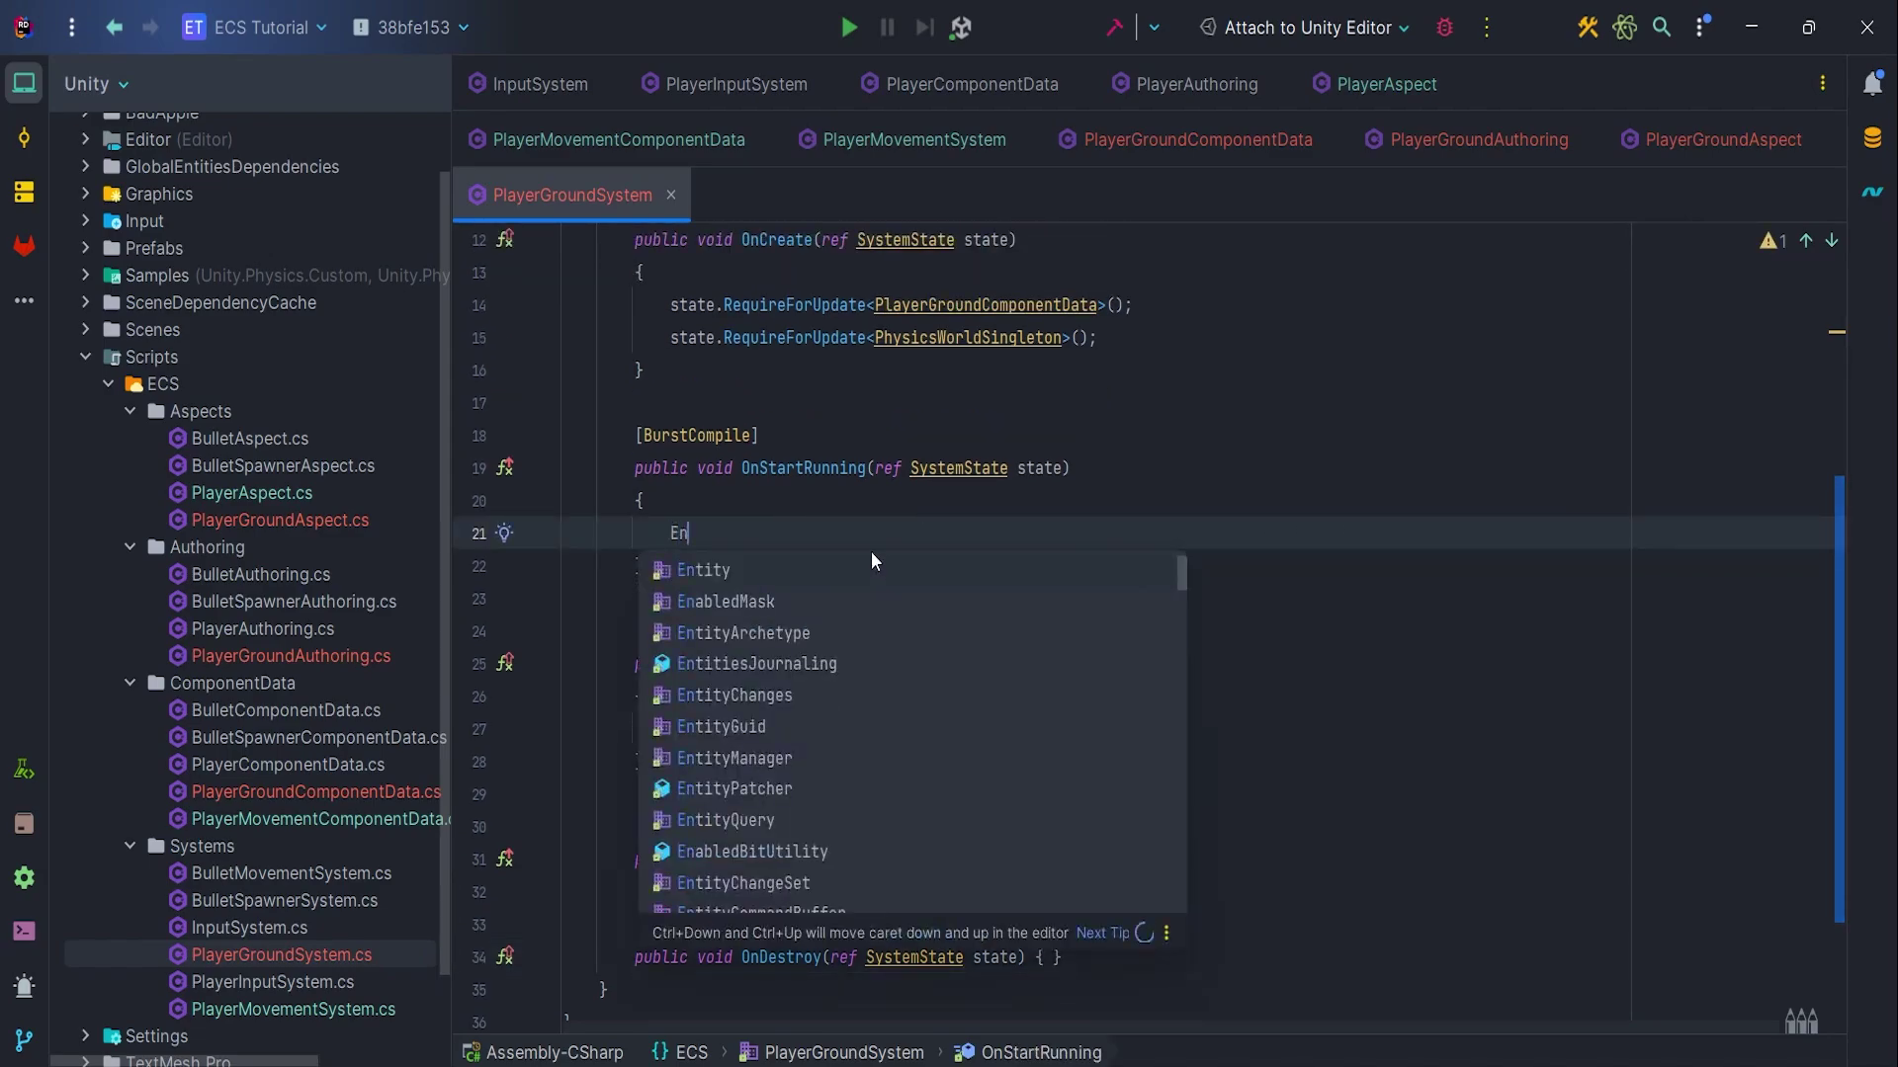
type("tity playerGroundEntity")
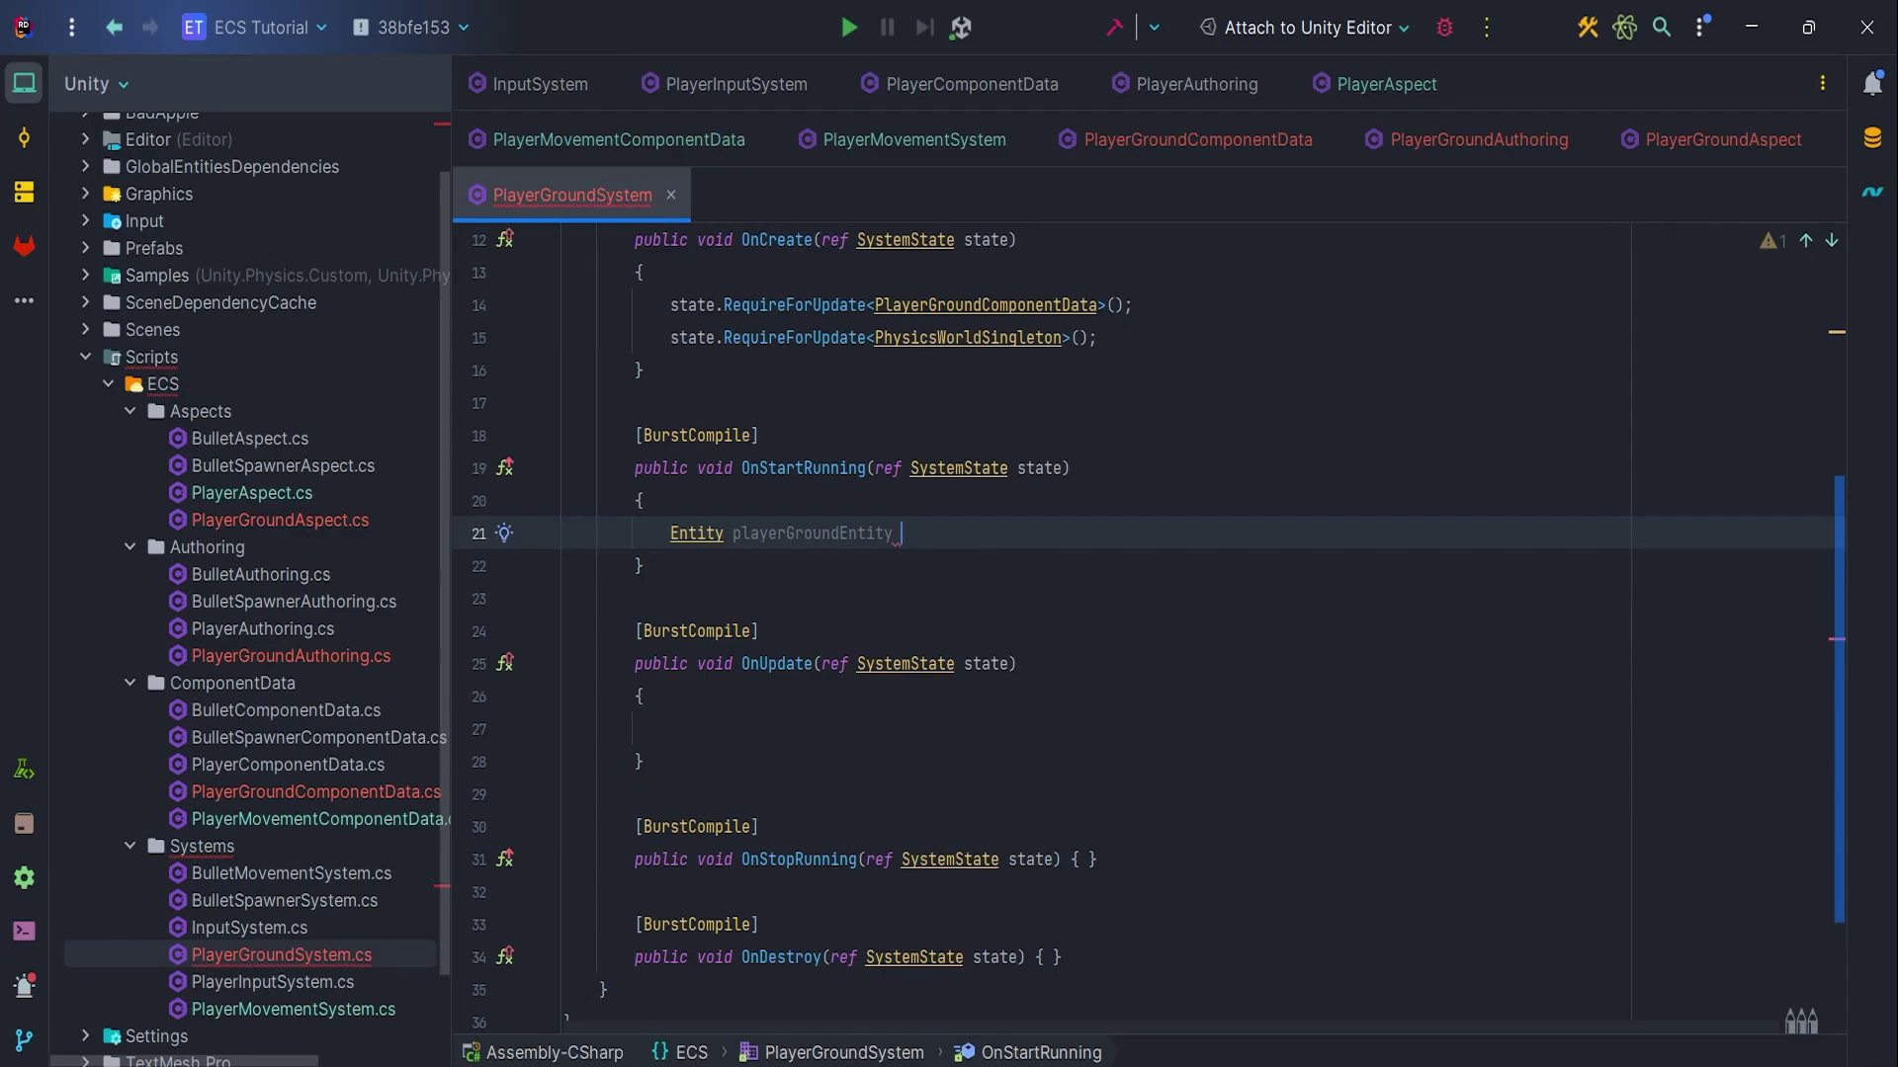
type(" = SystemAPI.Ge")
Get the PlayerGroundComponentData singleton entity and its PlayerGroundAspect in OnStartRunning
key("Down")
key("Down")
key("Down")
key("Return")
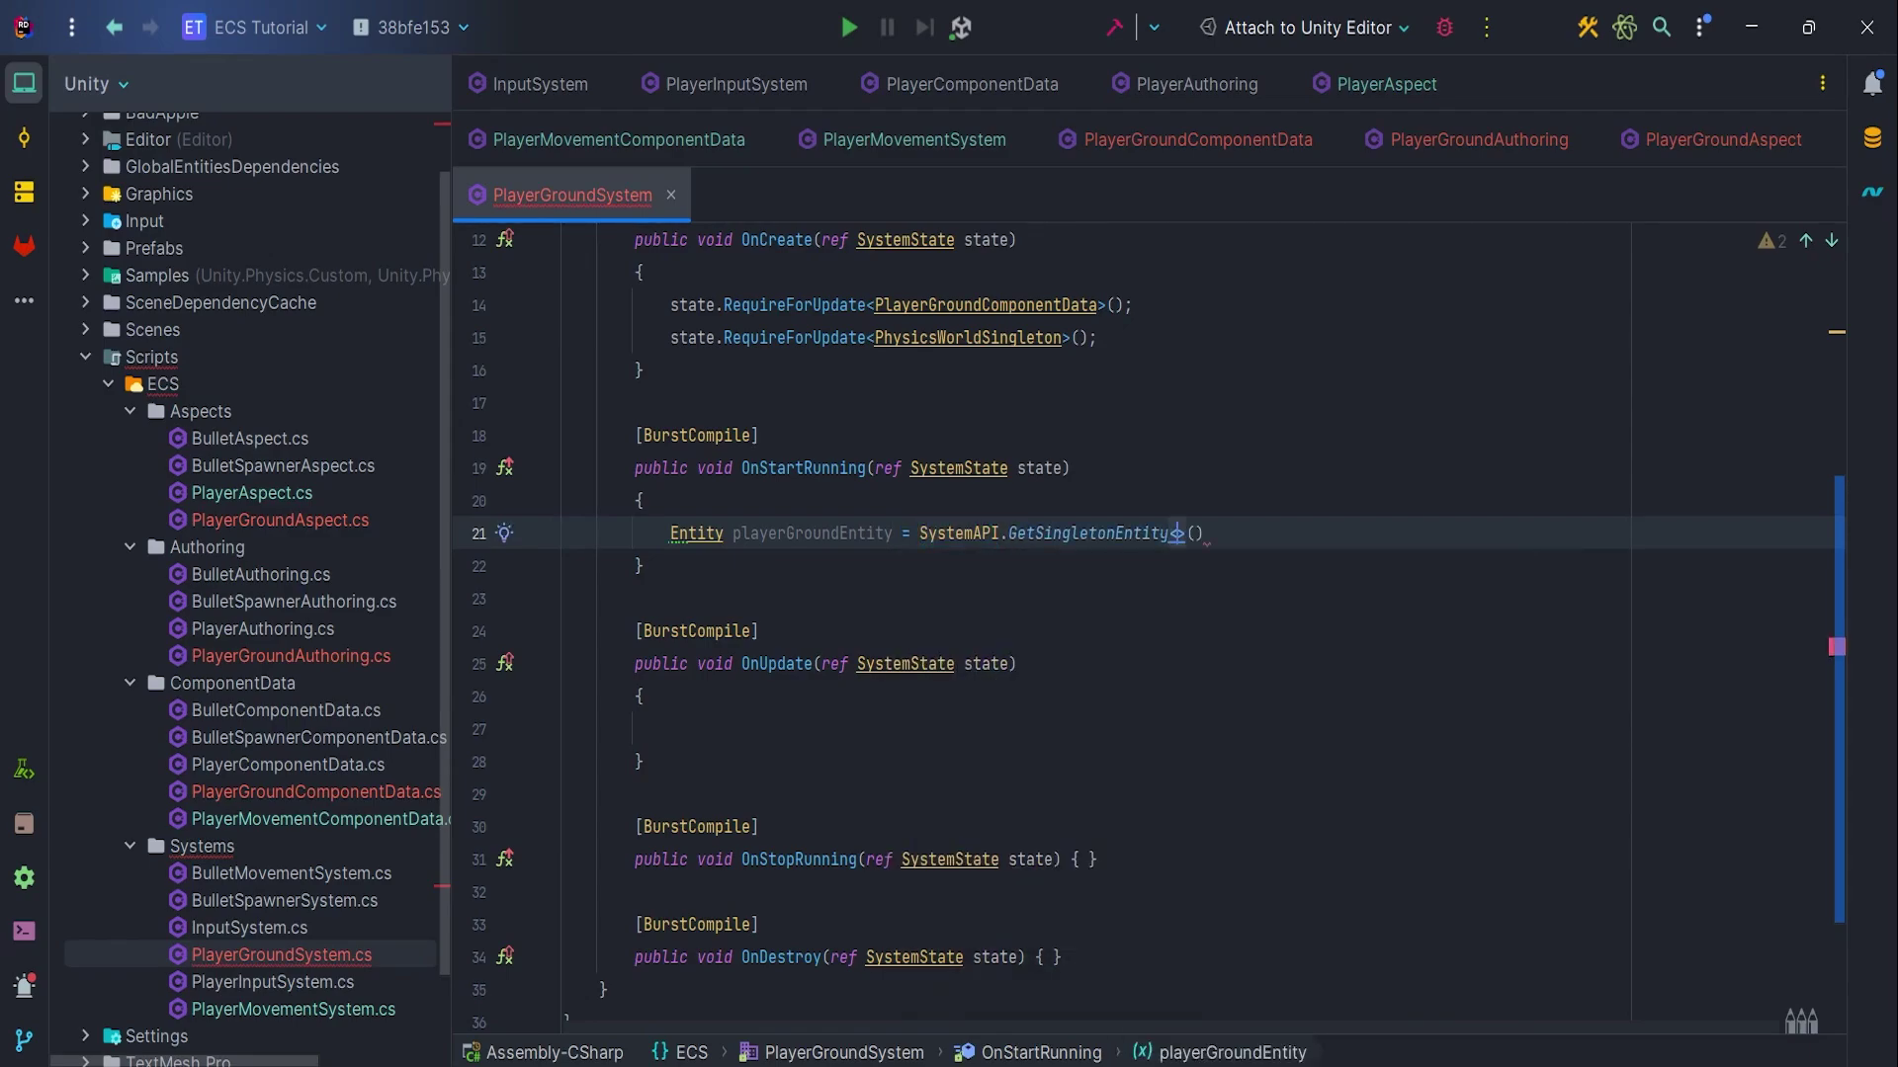
type("PlayerGro")
key("Return")
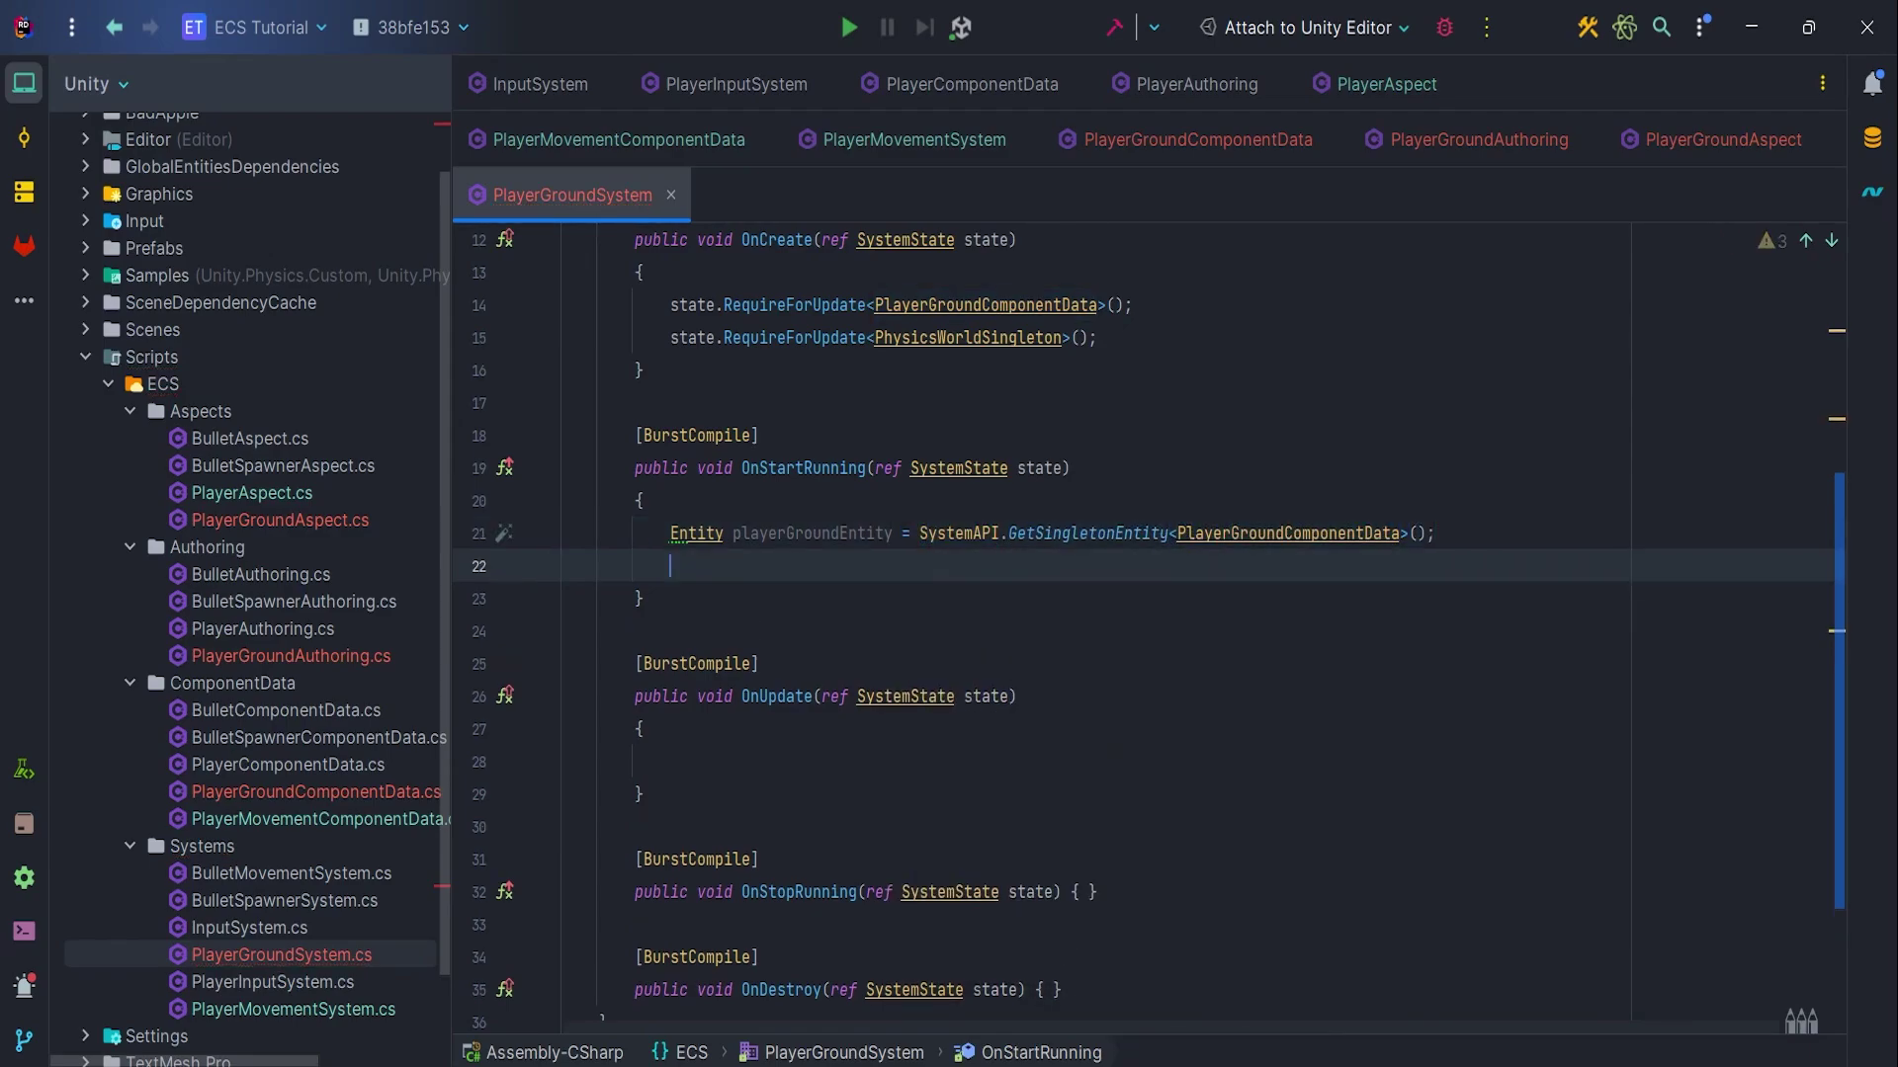
type("PlayerGroundA")
key("Return")
type("playerGroundAspect = ")
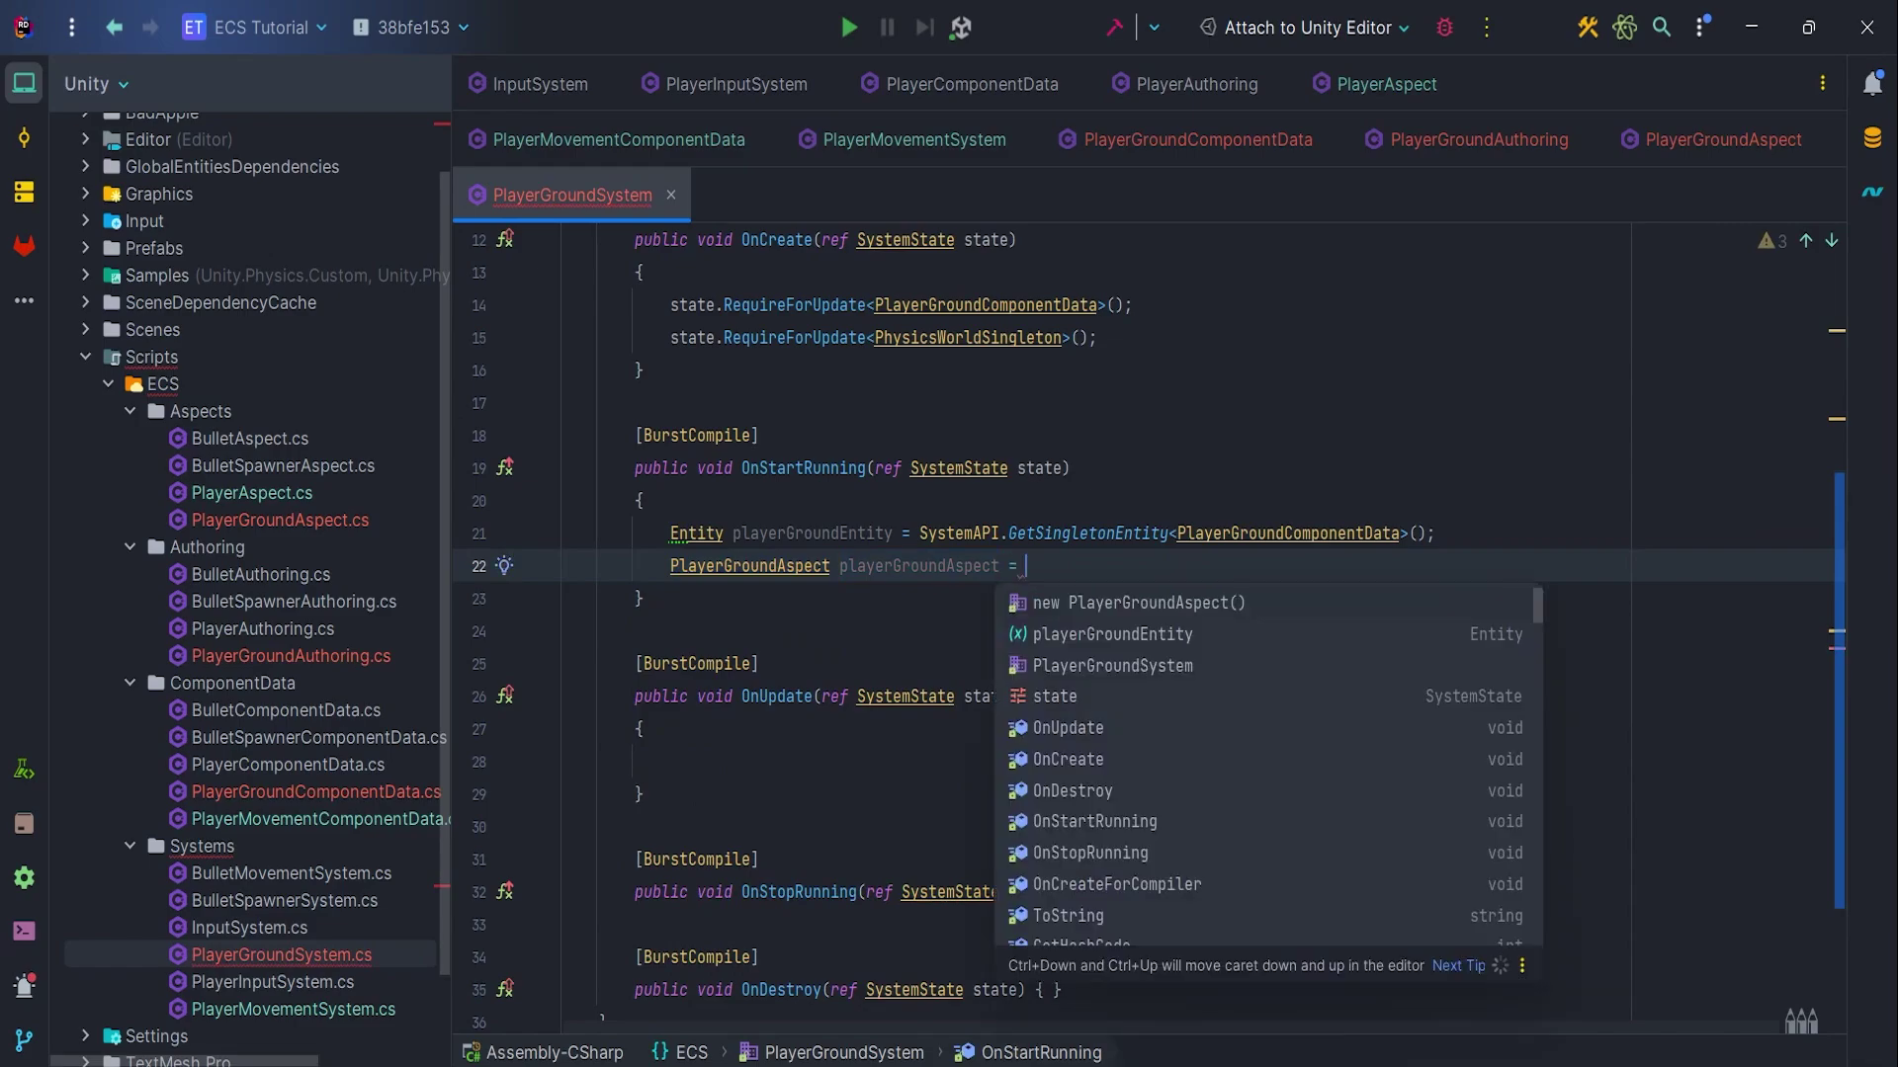
type("SystemAPI.GetAspect<PlayerGroundAspect>()")
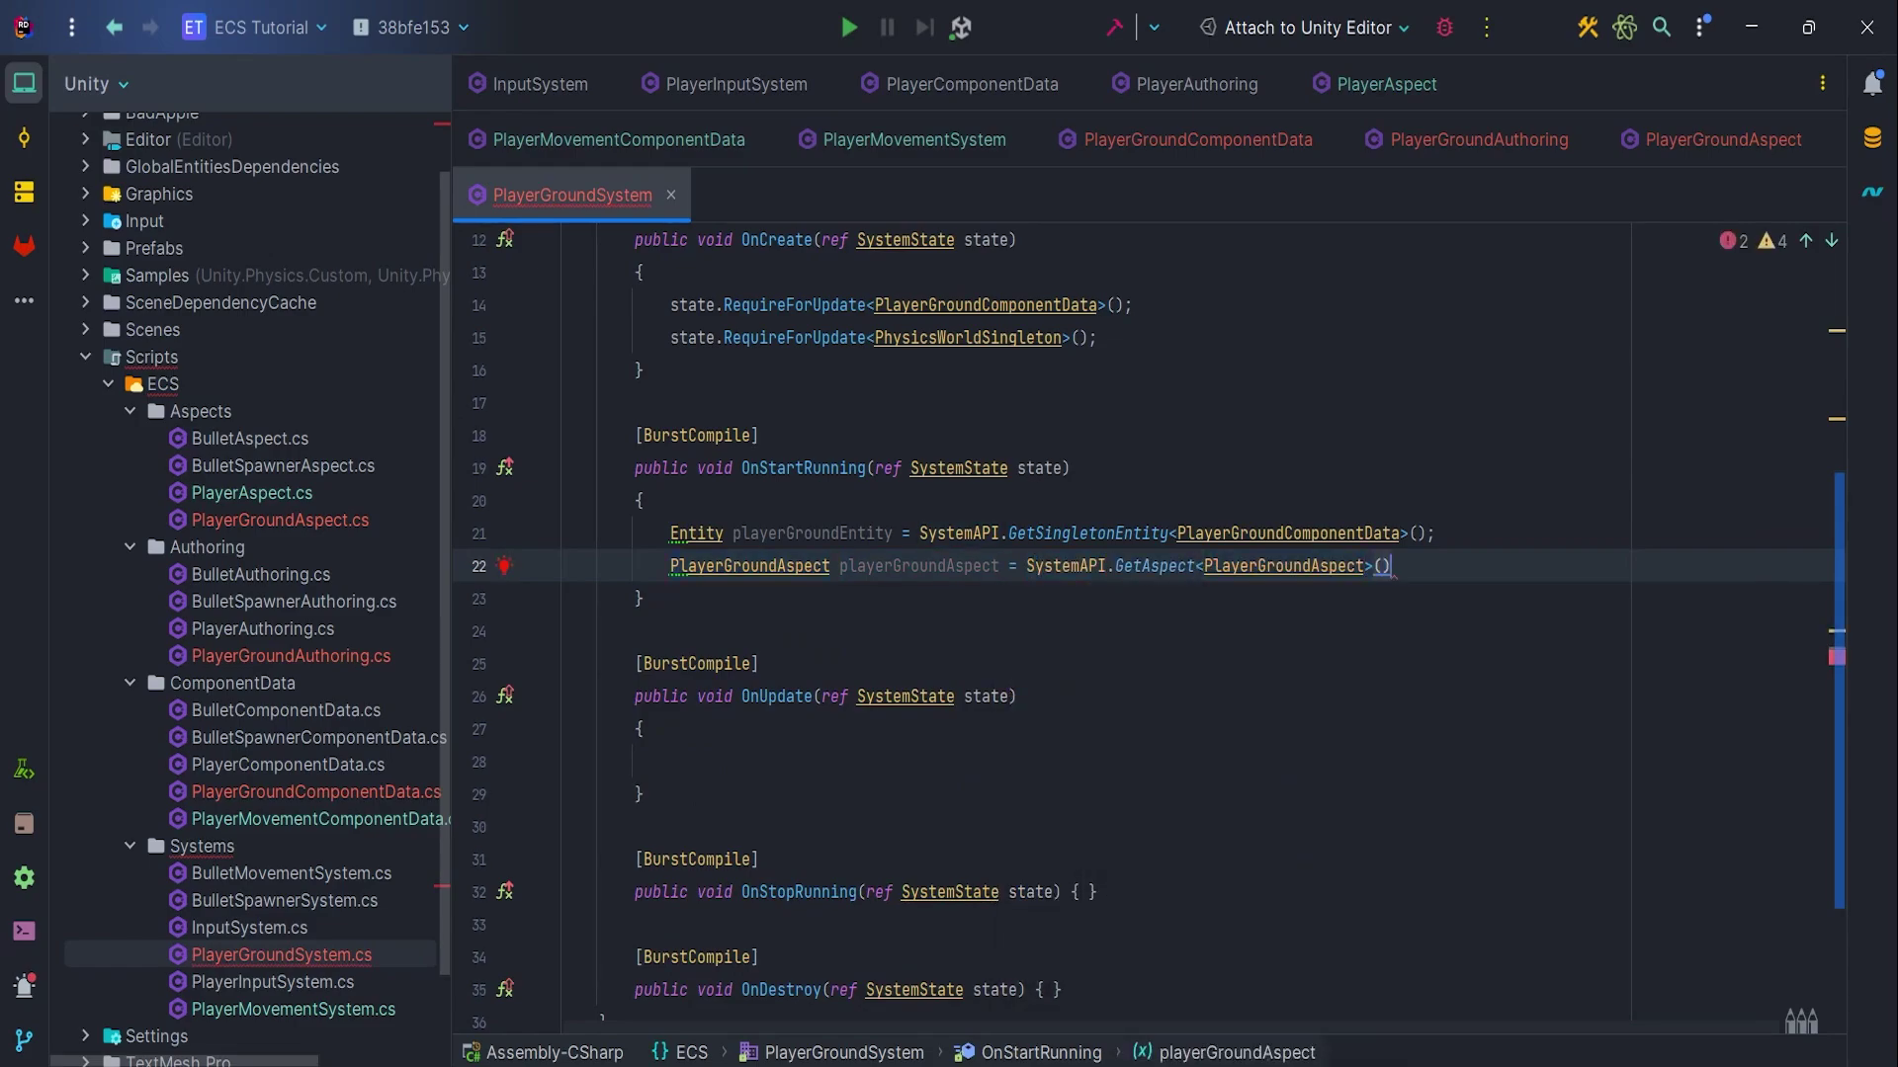
type("playerGroundEntity);")
key("Return")
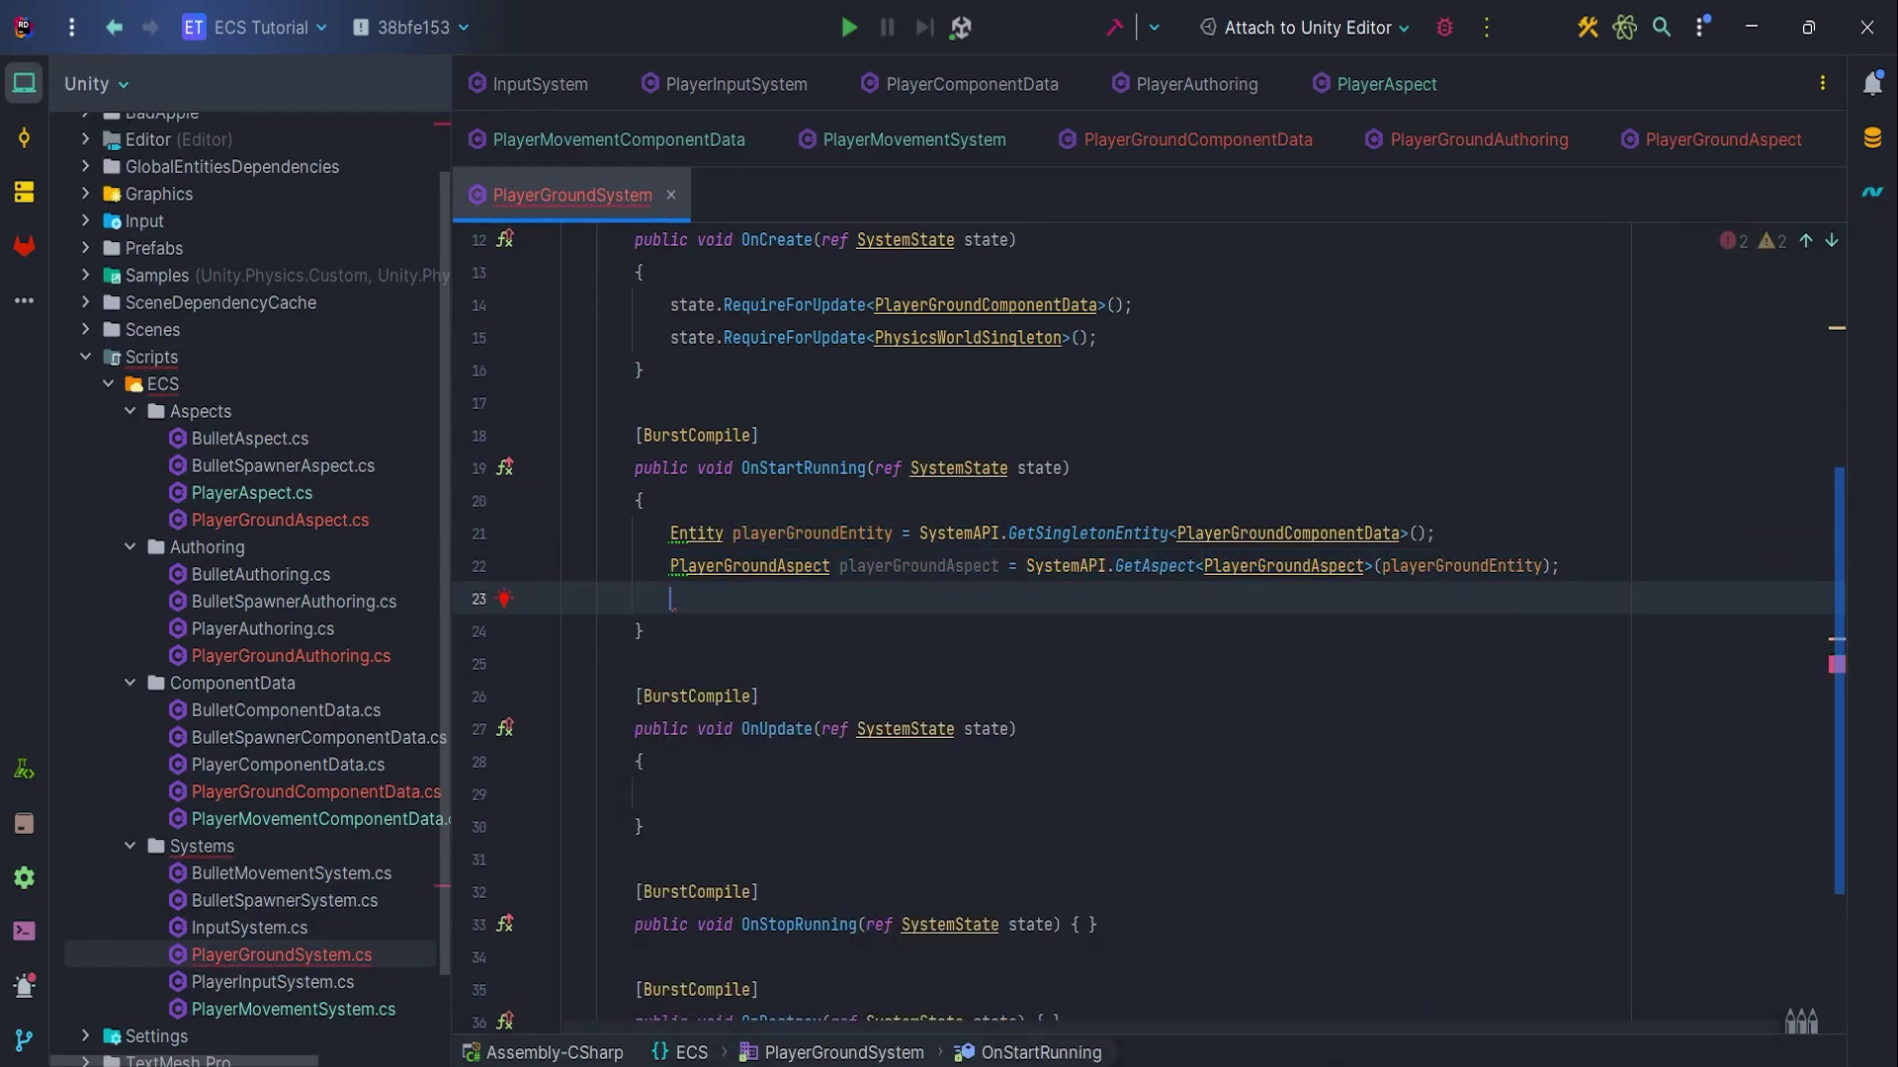
Store the aspect's OverlapDetectionOffset in a new private float3 _overlapDetectionOffset field
key("Return")
type("private float3")
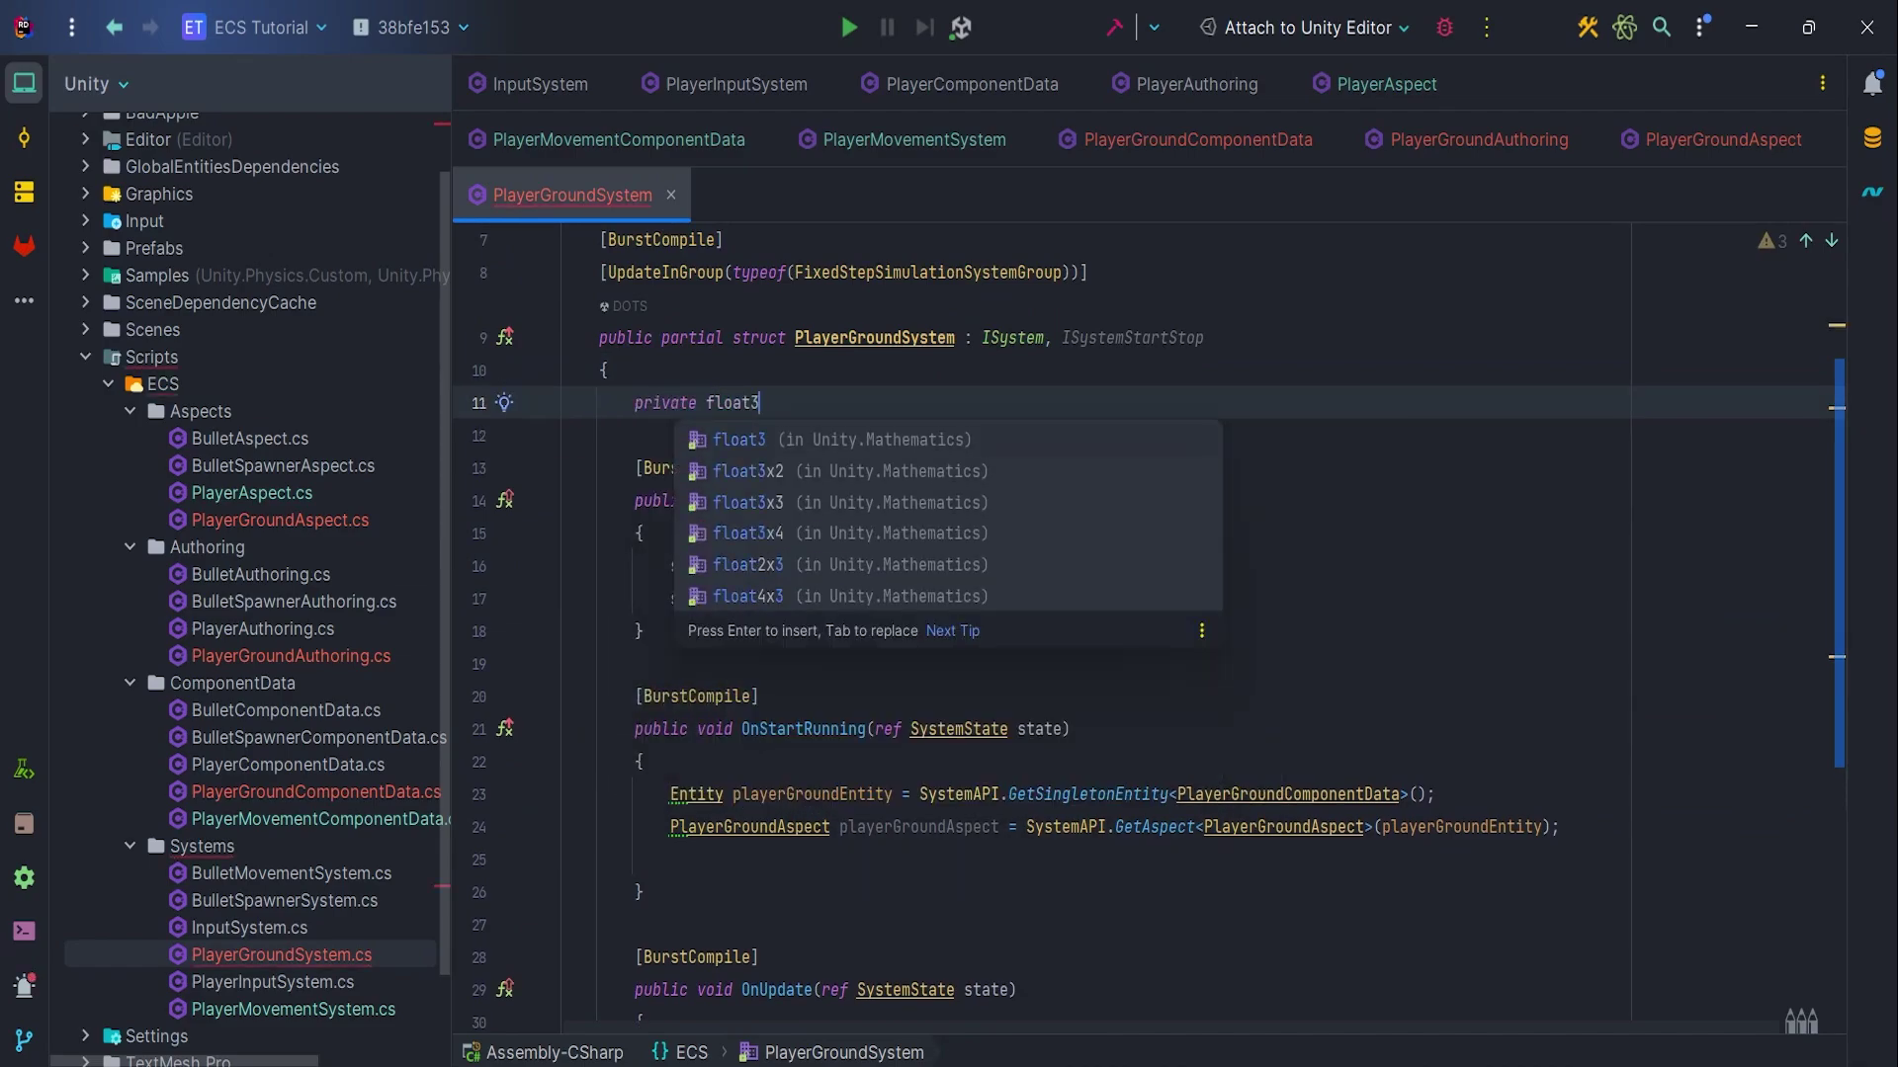
type(" _overlapDetectionOffset")
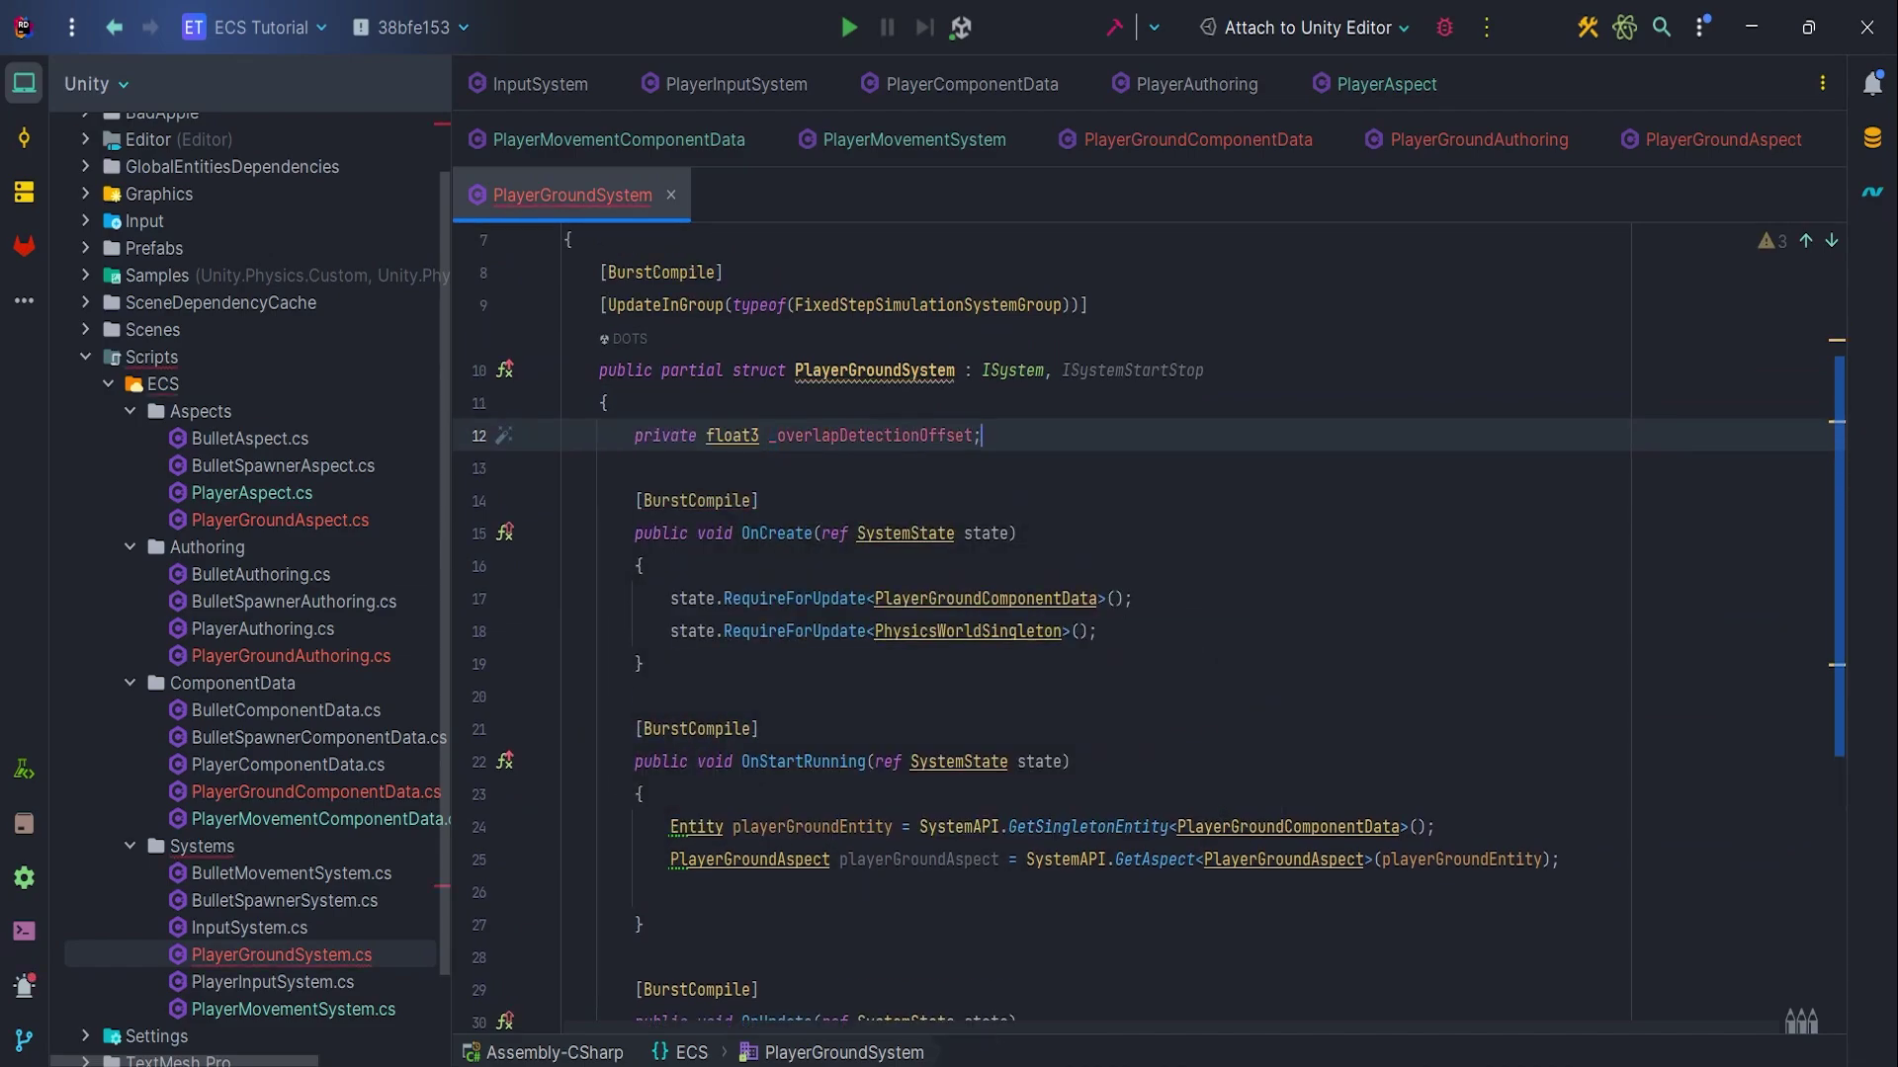
type(";")
left_click(723, 901)
type("_overlapDetectionOffset = ")
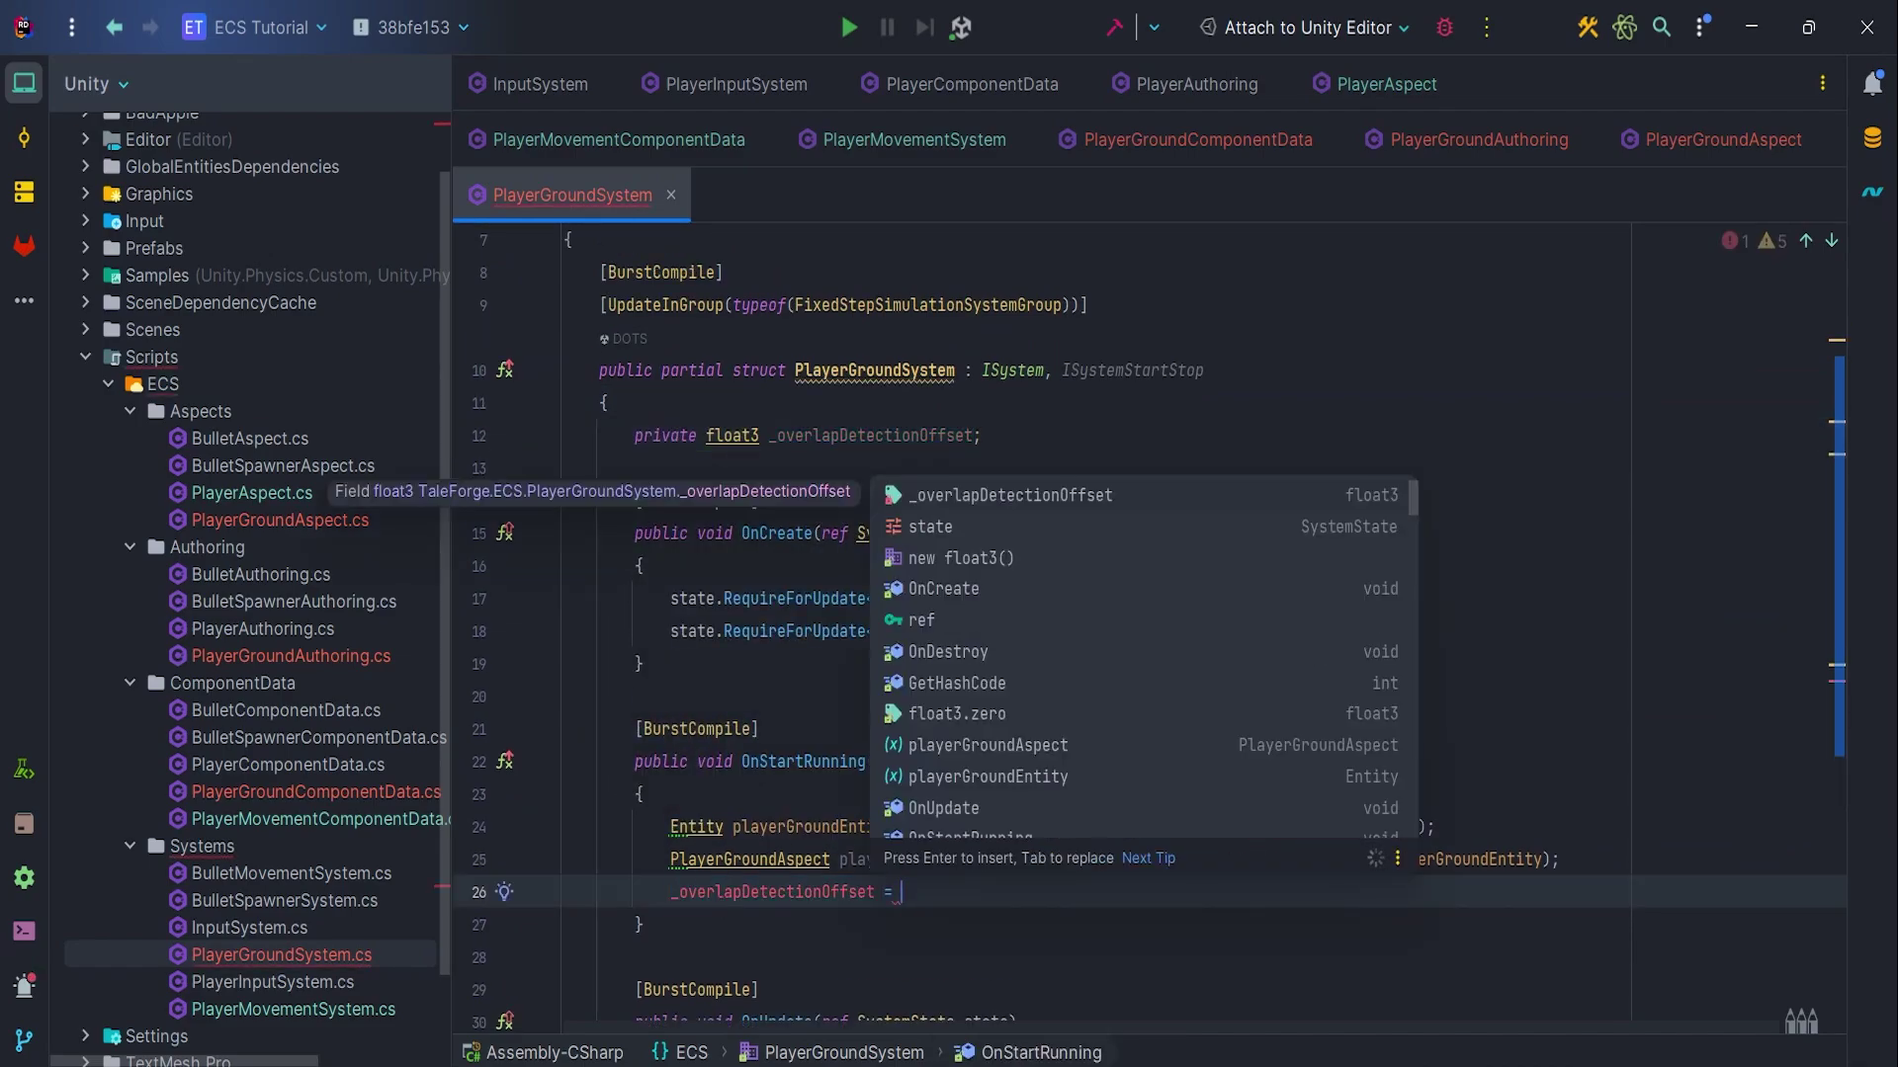
type("playerGroundAspect.")
key("Return")
type(";")
scroll(1149, 630, "down", 3)
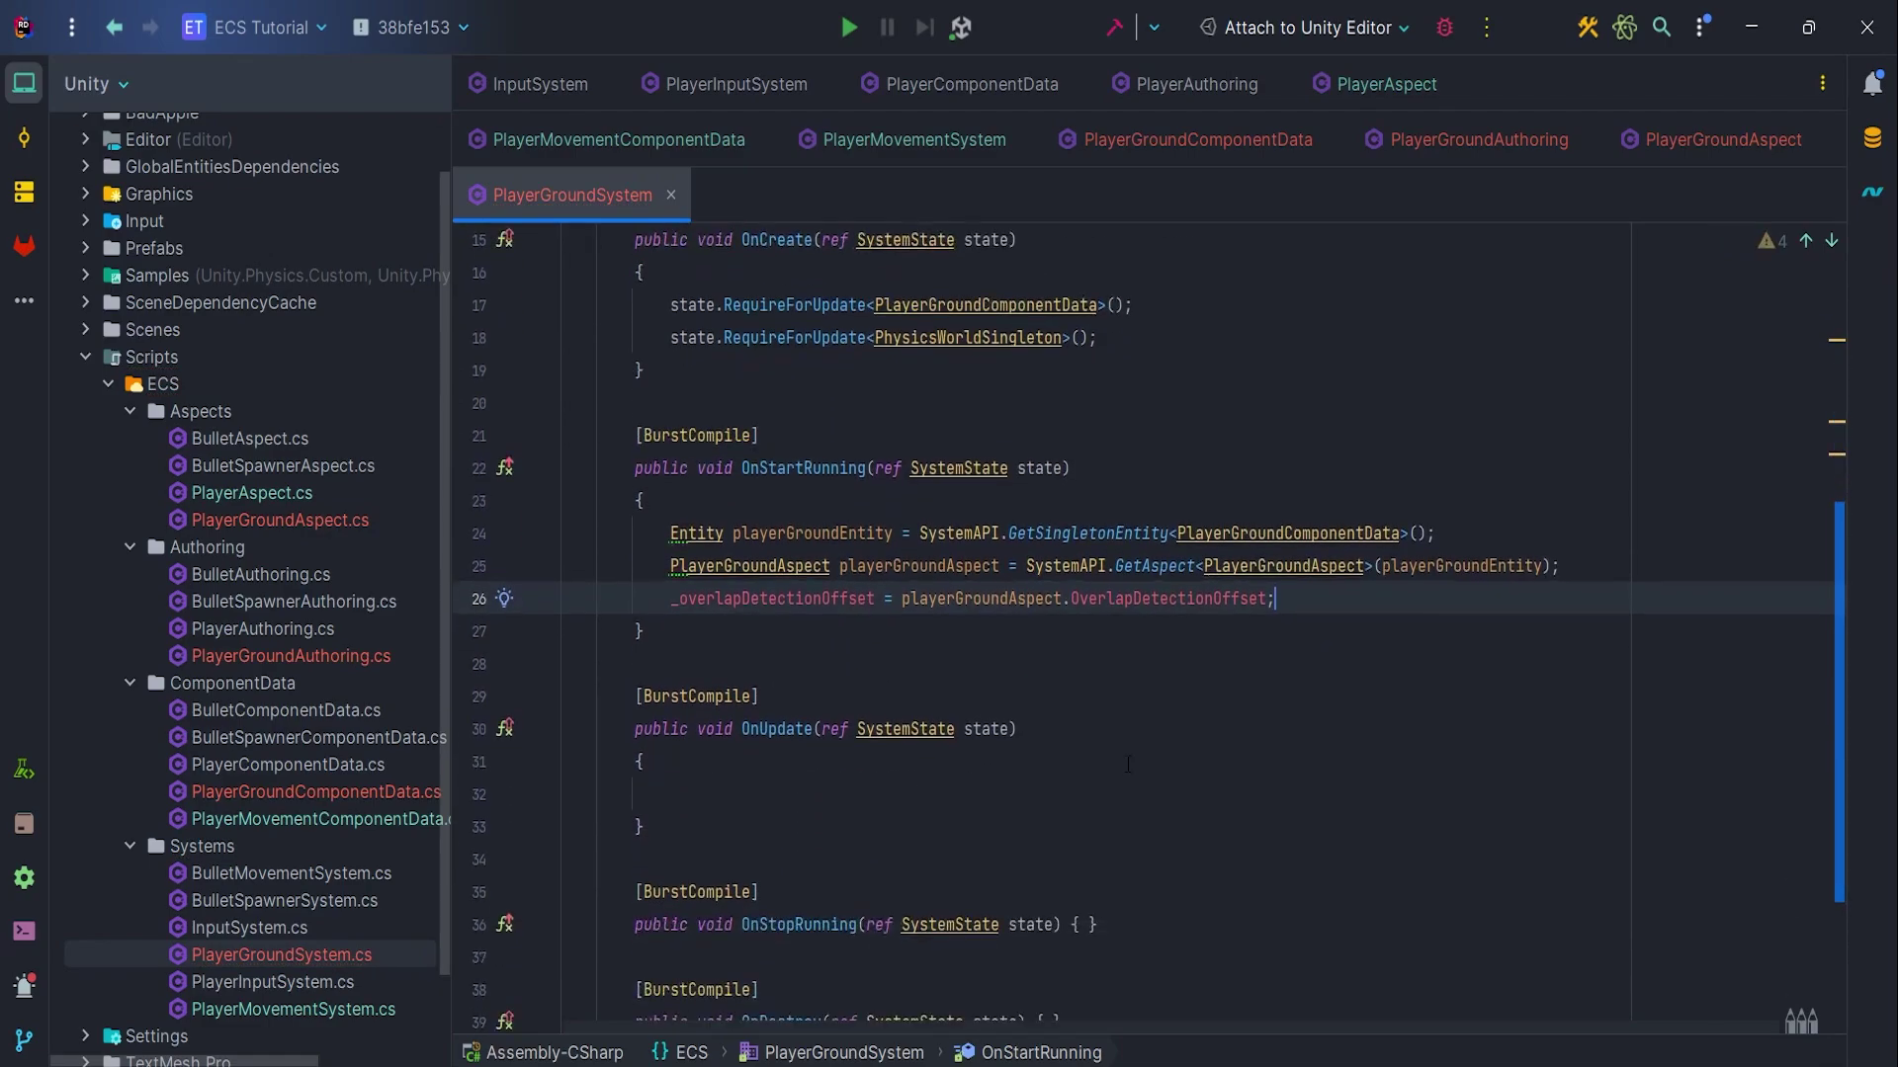
scroll(1038, 630, "up", 2)
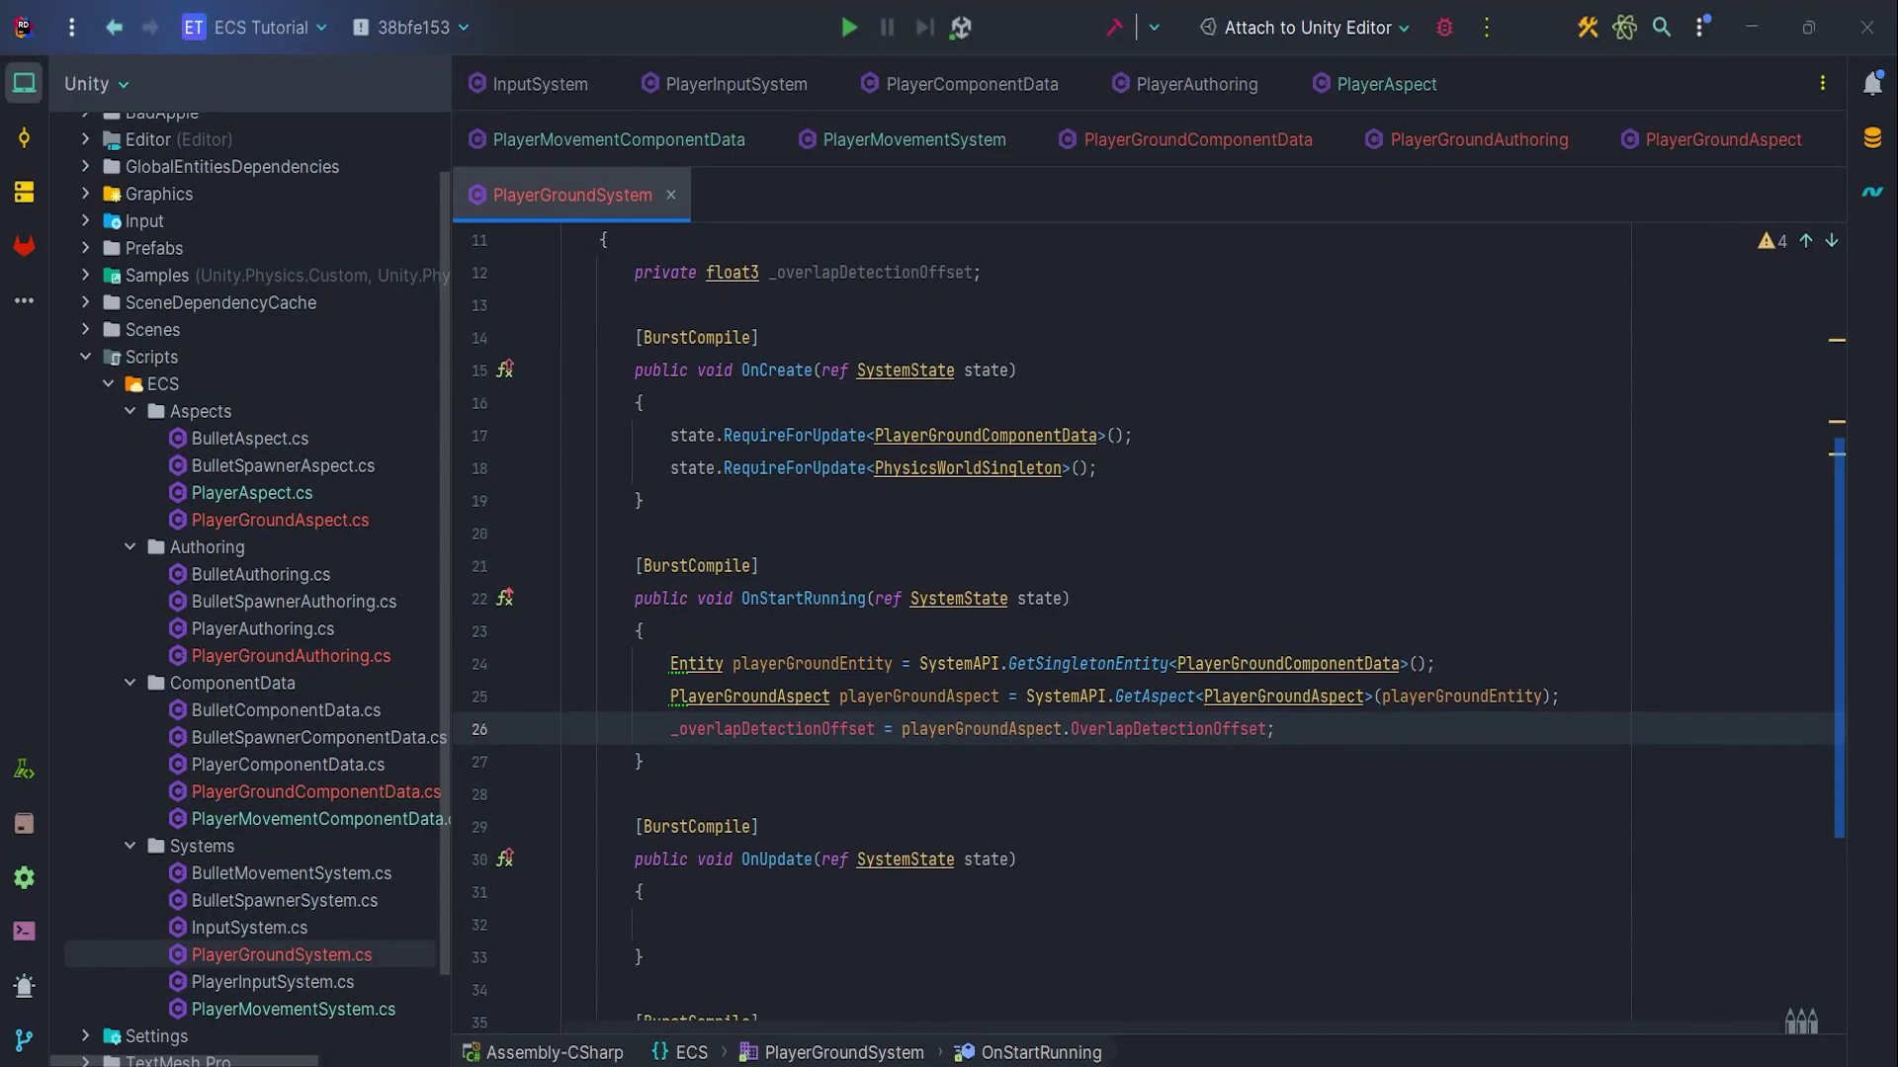
In OnUpdate, declare collisionWorld = SystemAPI.GetSingleton<PhysicsWorldSingleton>().CollisionWorld, with blank lines below
left_click(882, 921)
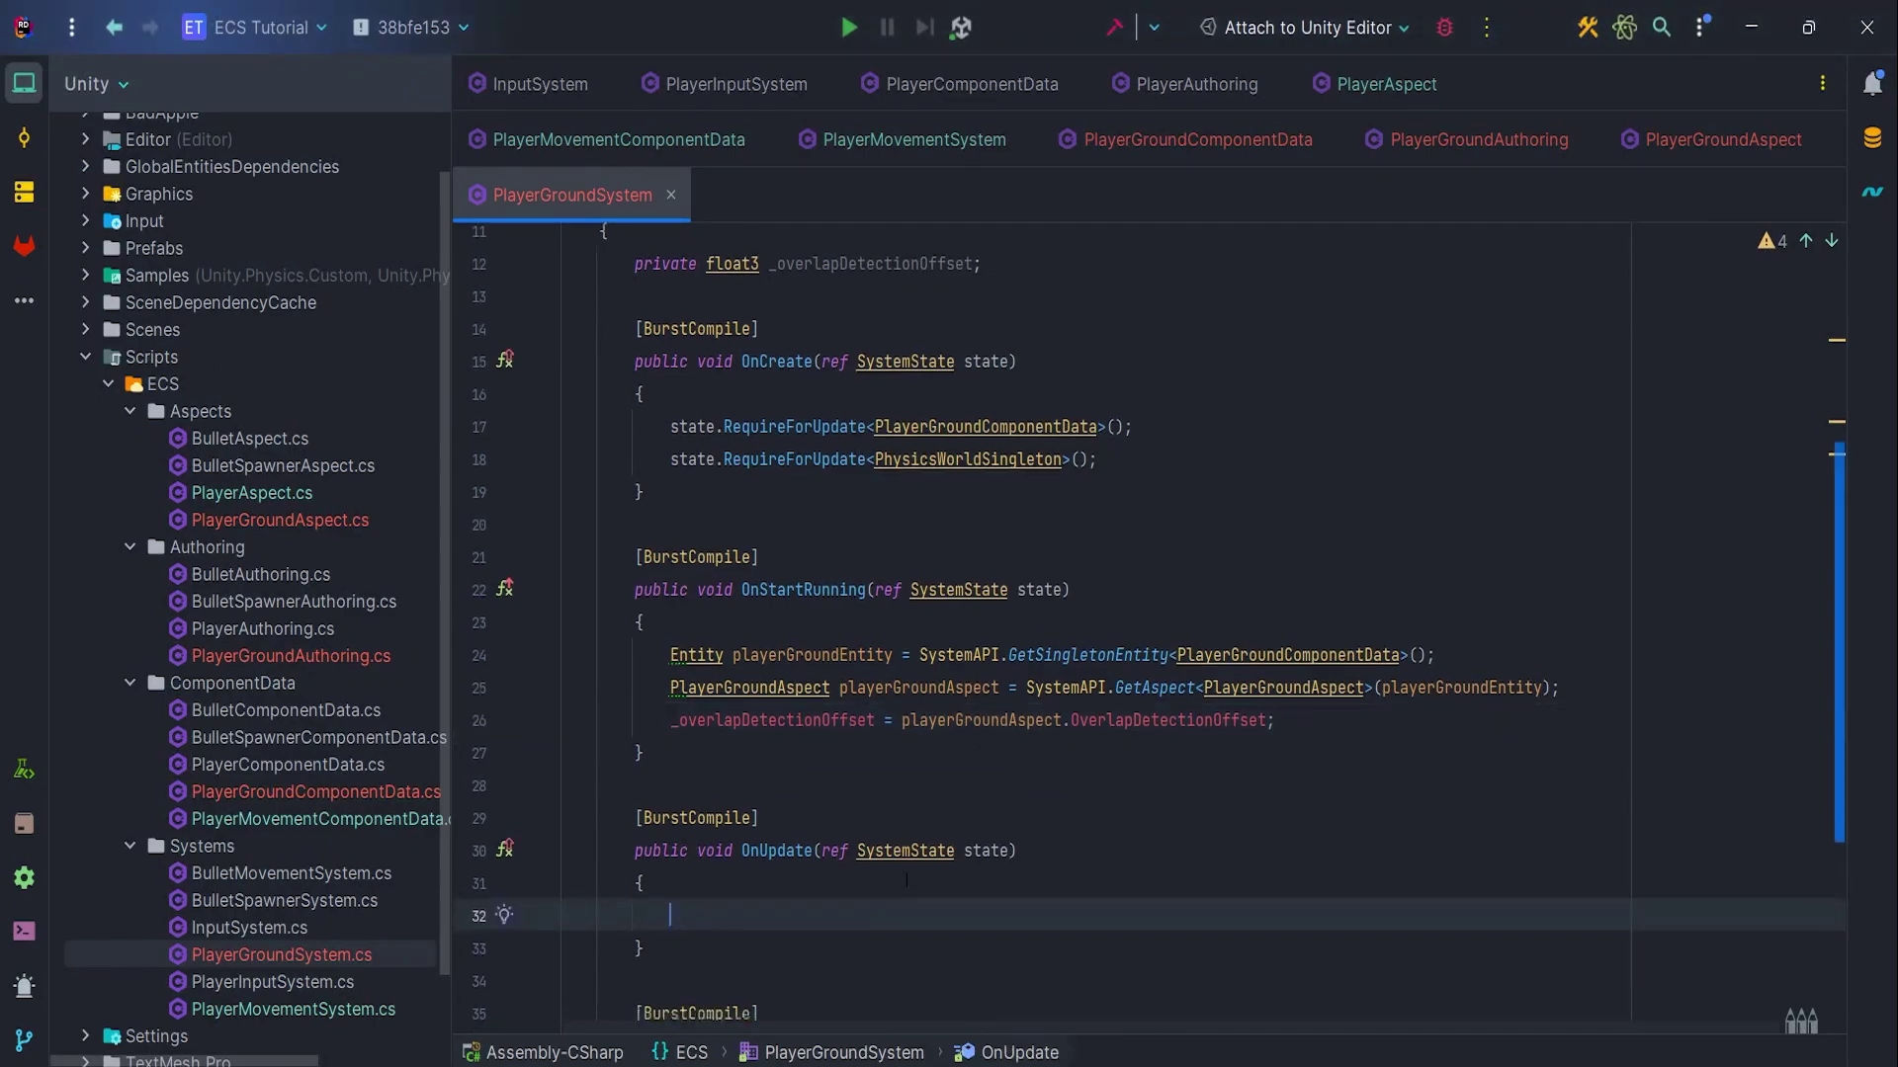
scroll(961, 772, "down", 3)
type("Col")
key("Return")
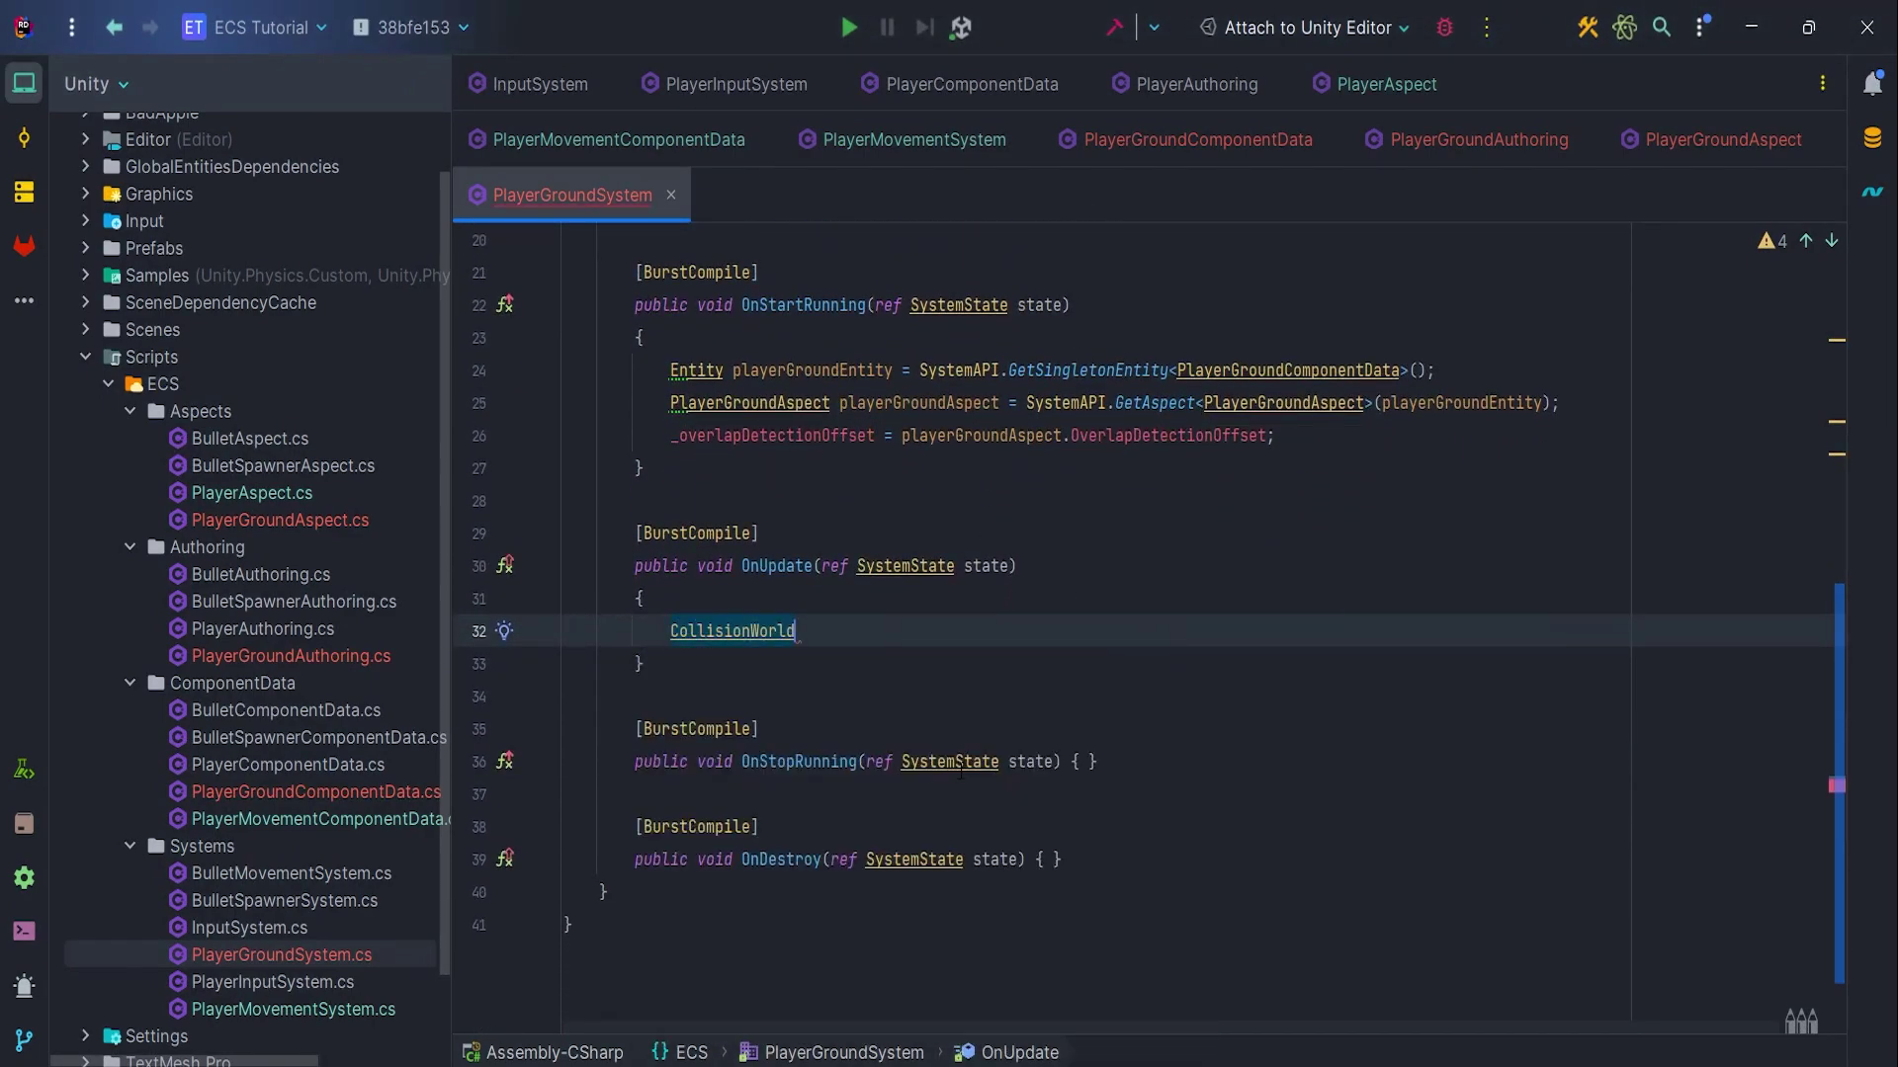
key("Return")
type("= ")
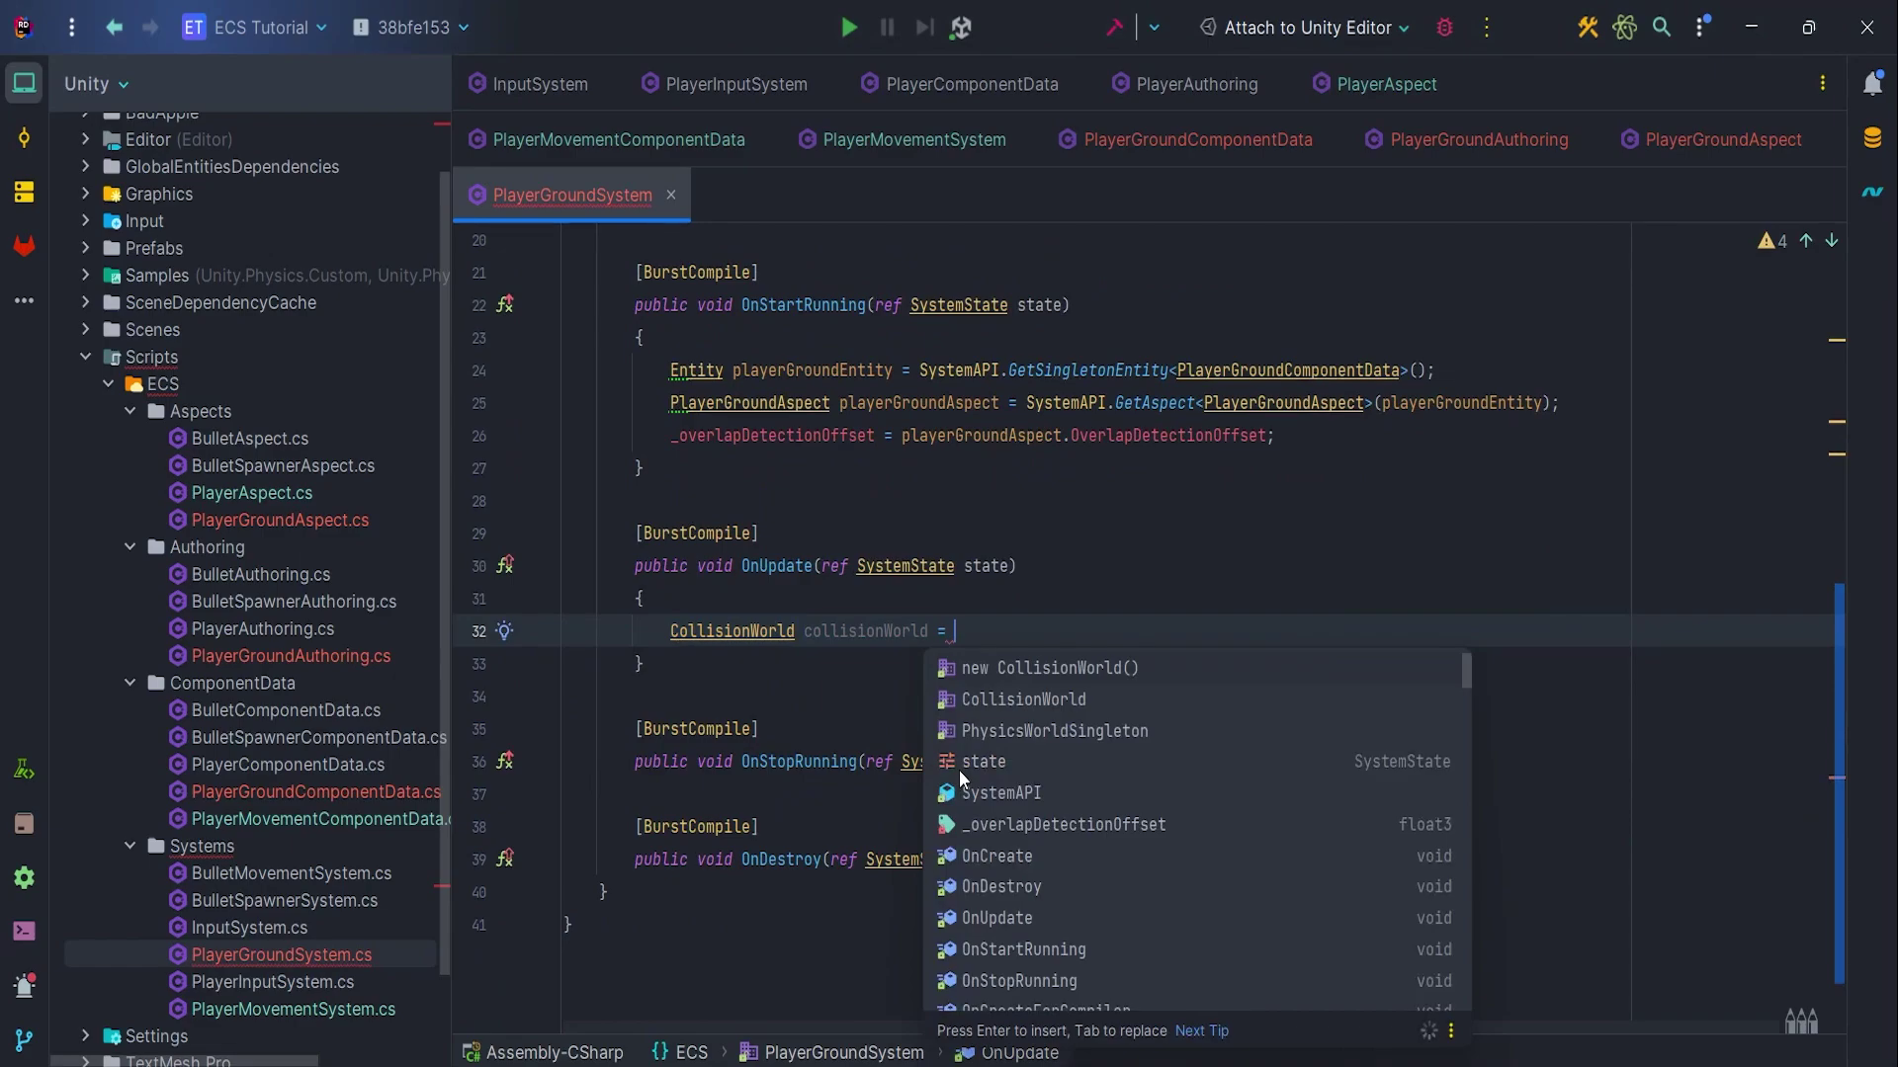
type("S")
key("Return")
type(".G")
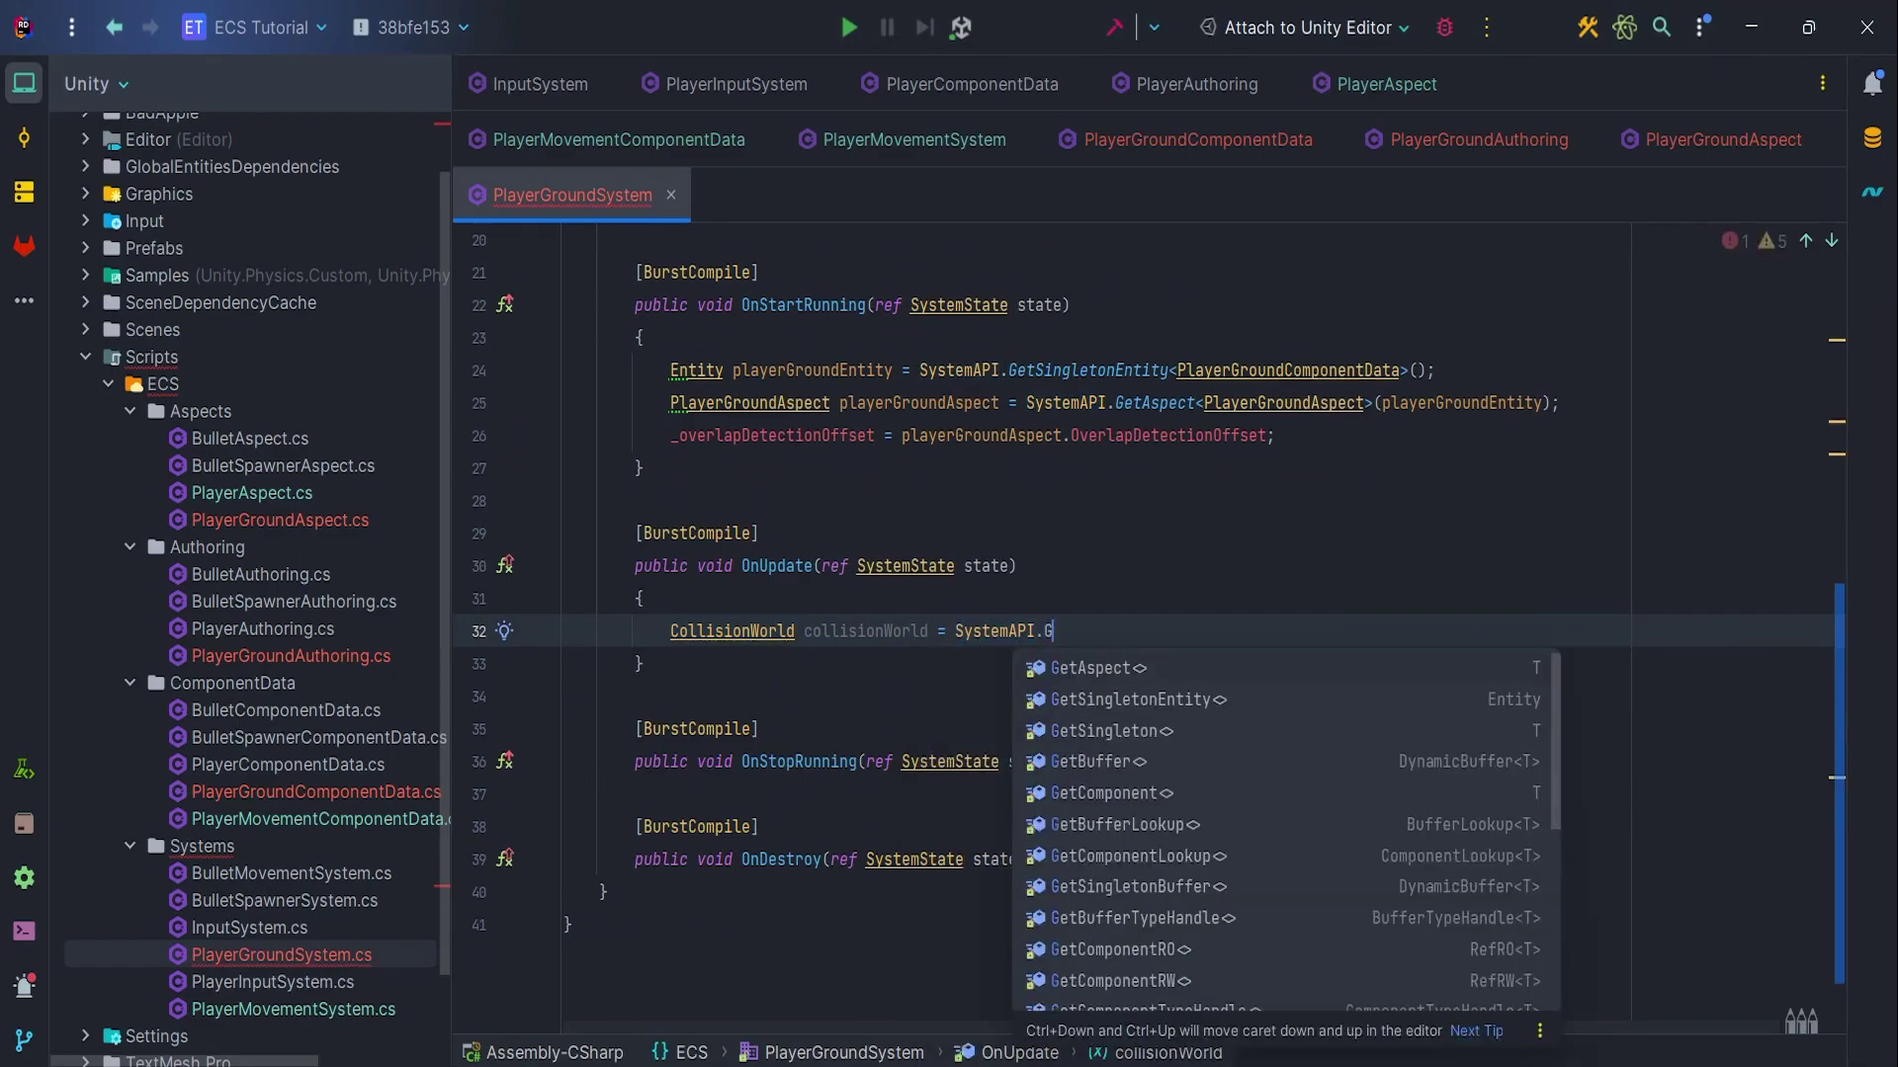
type("etSing")
key("Return")
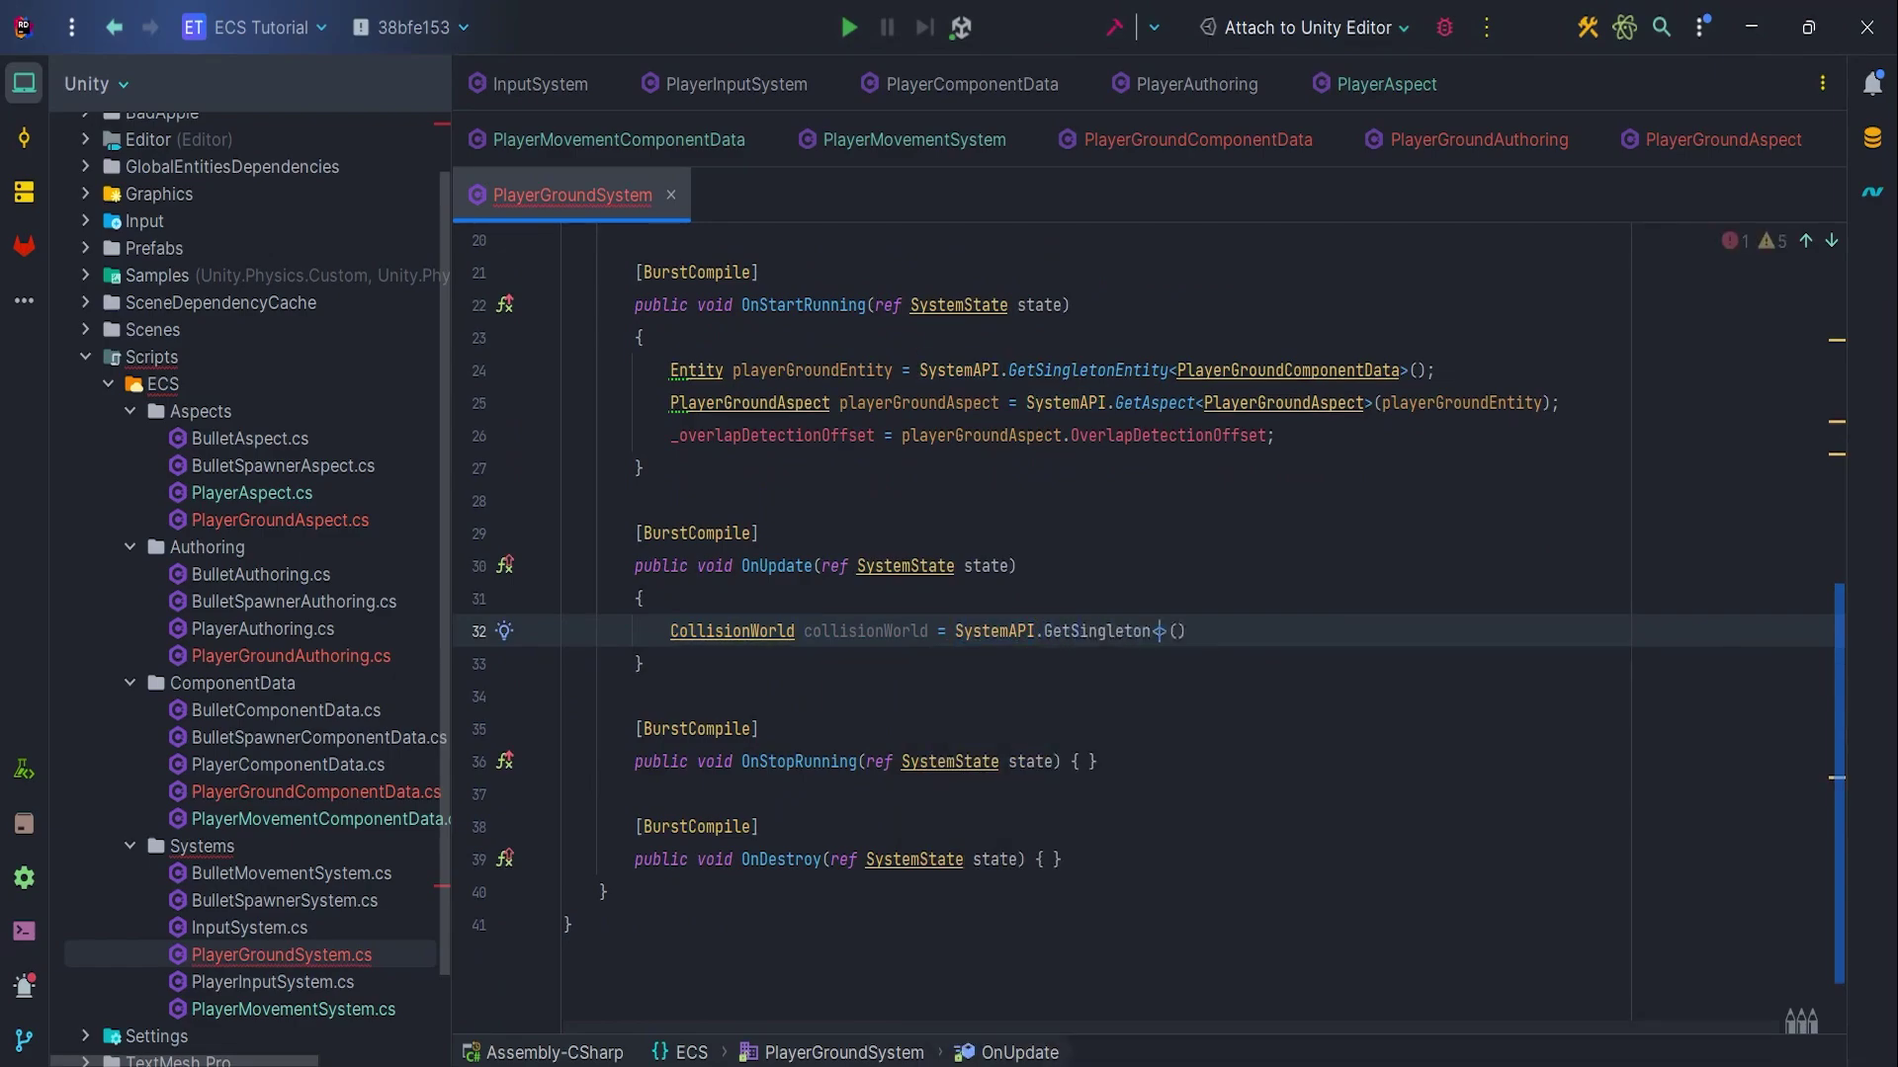
type("P>")
key("Return")
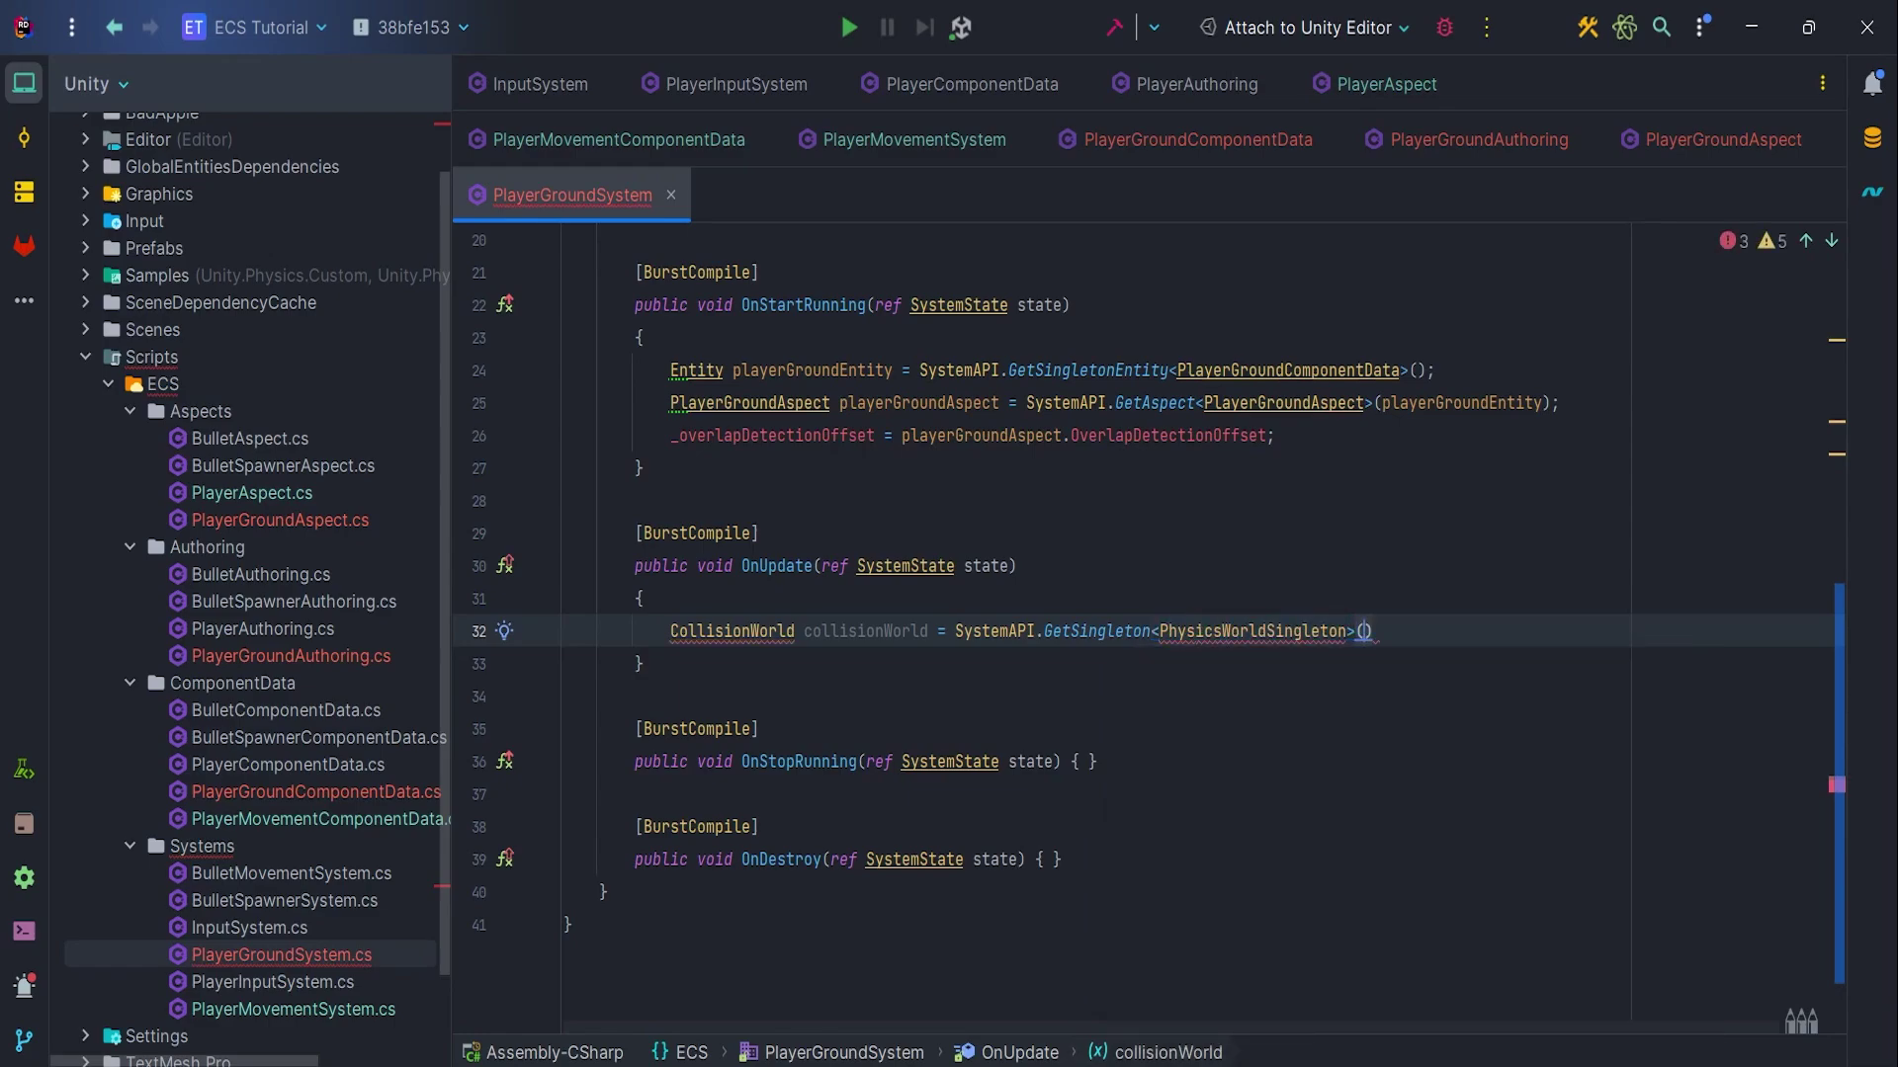
type(".")
key("Return")
type(";")
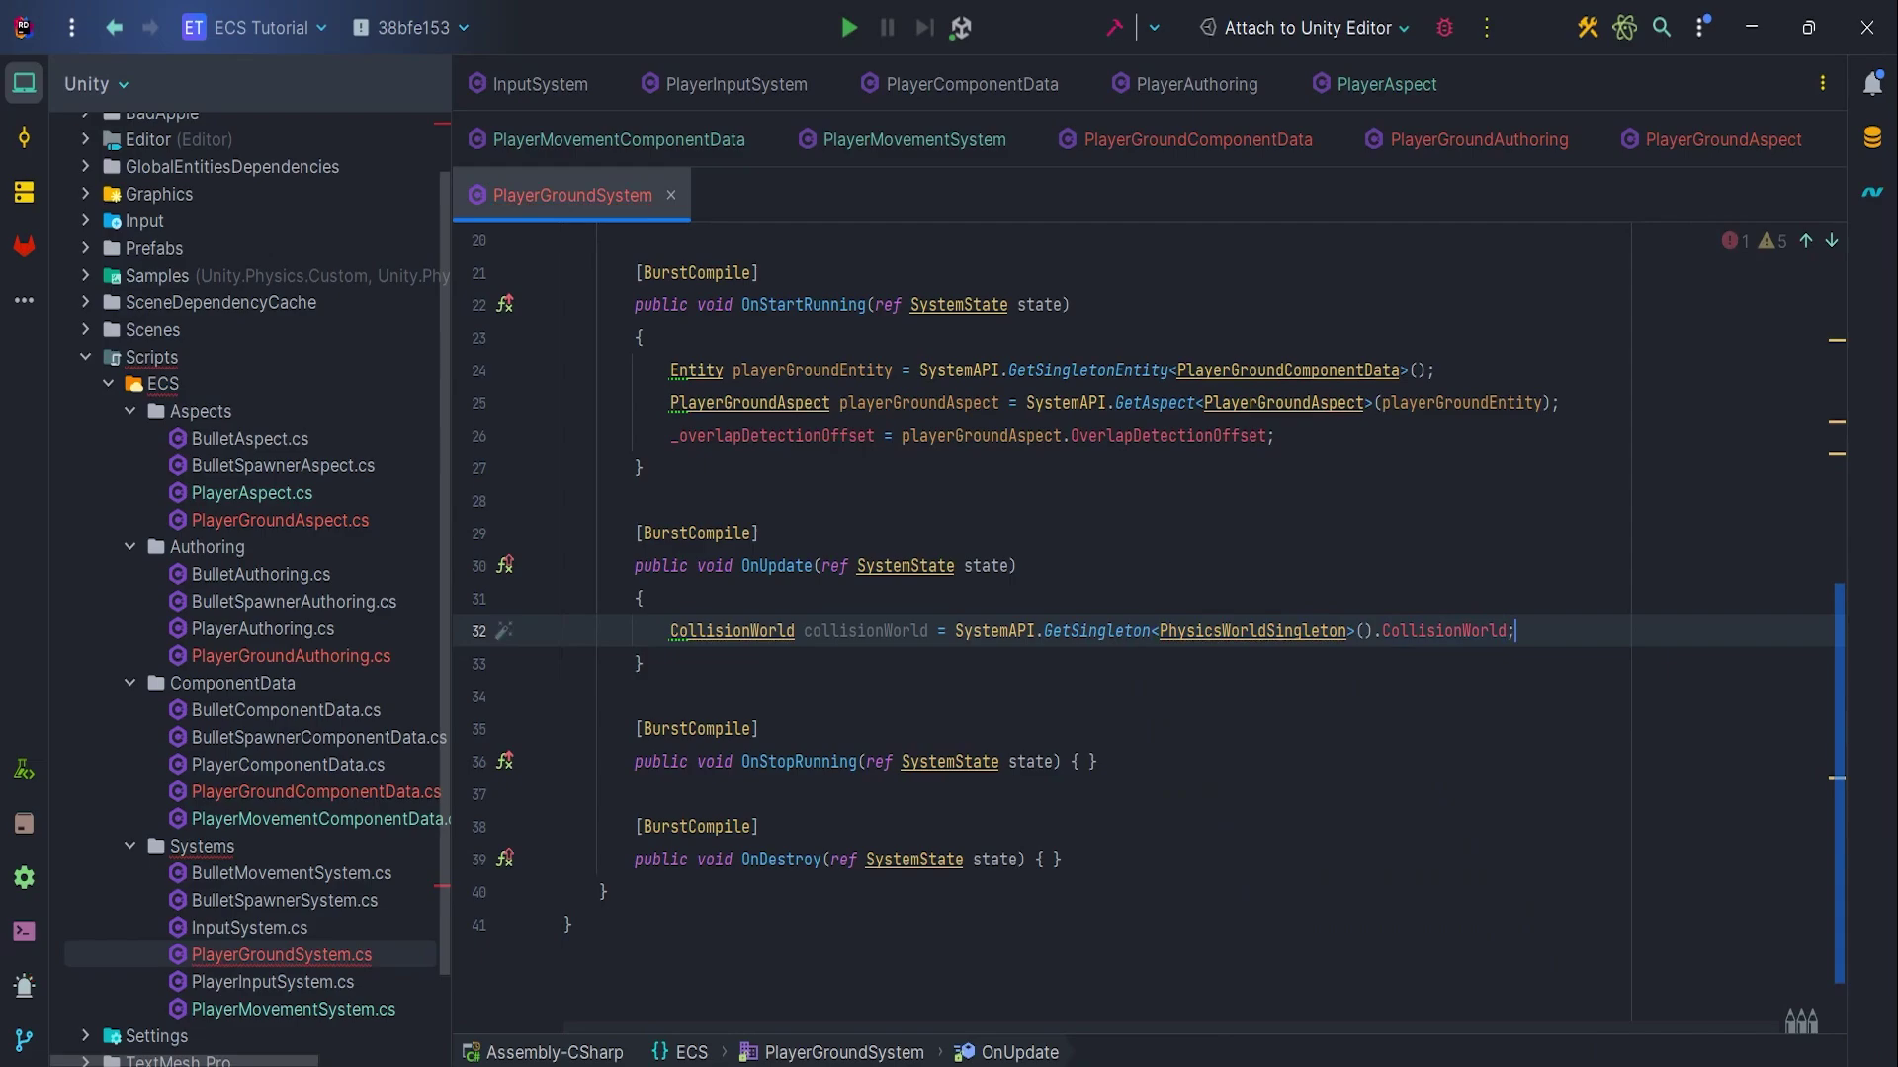
key("Return")
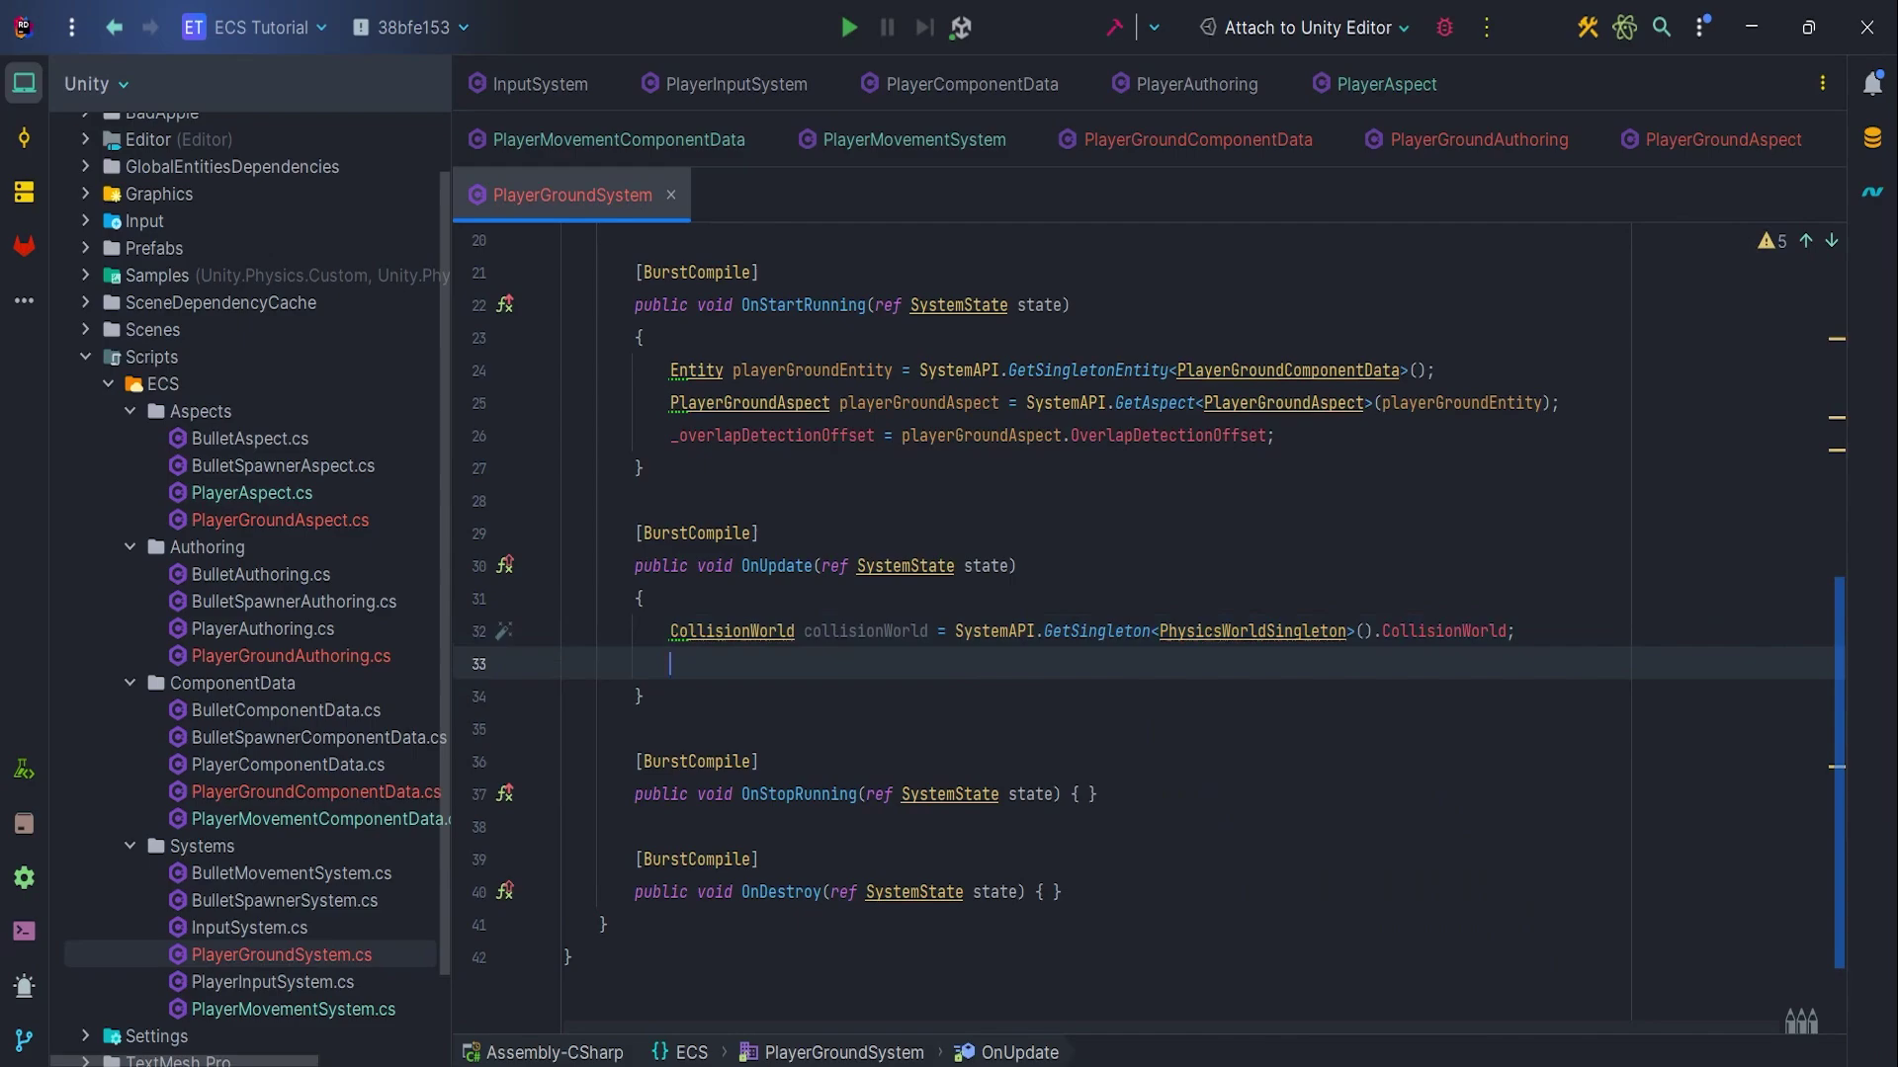
key("Return")
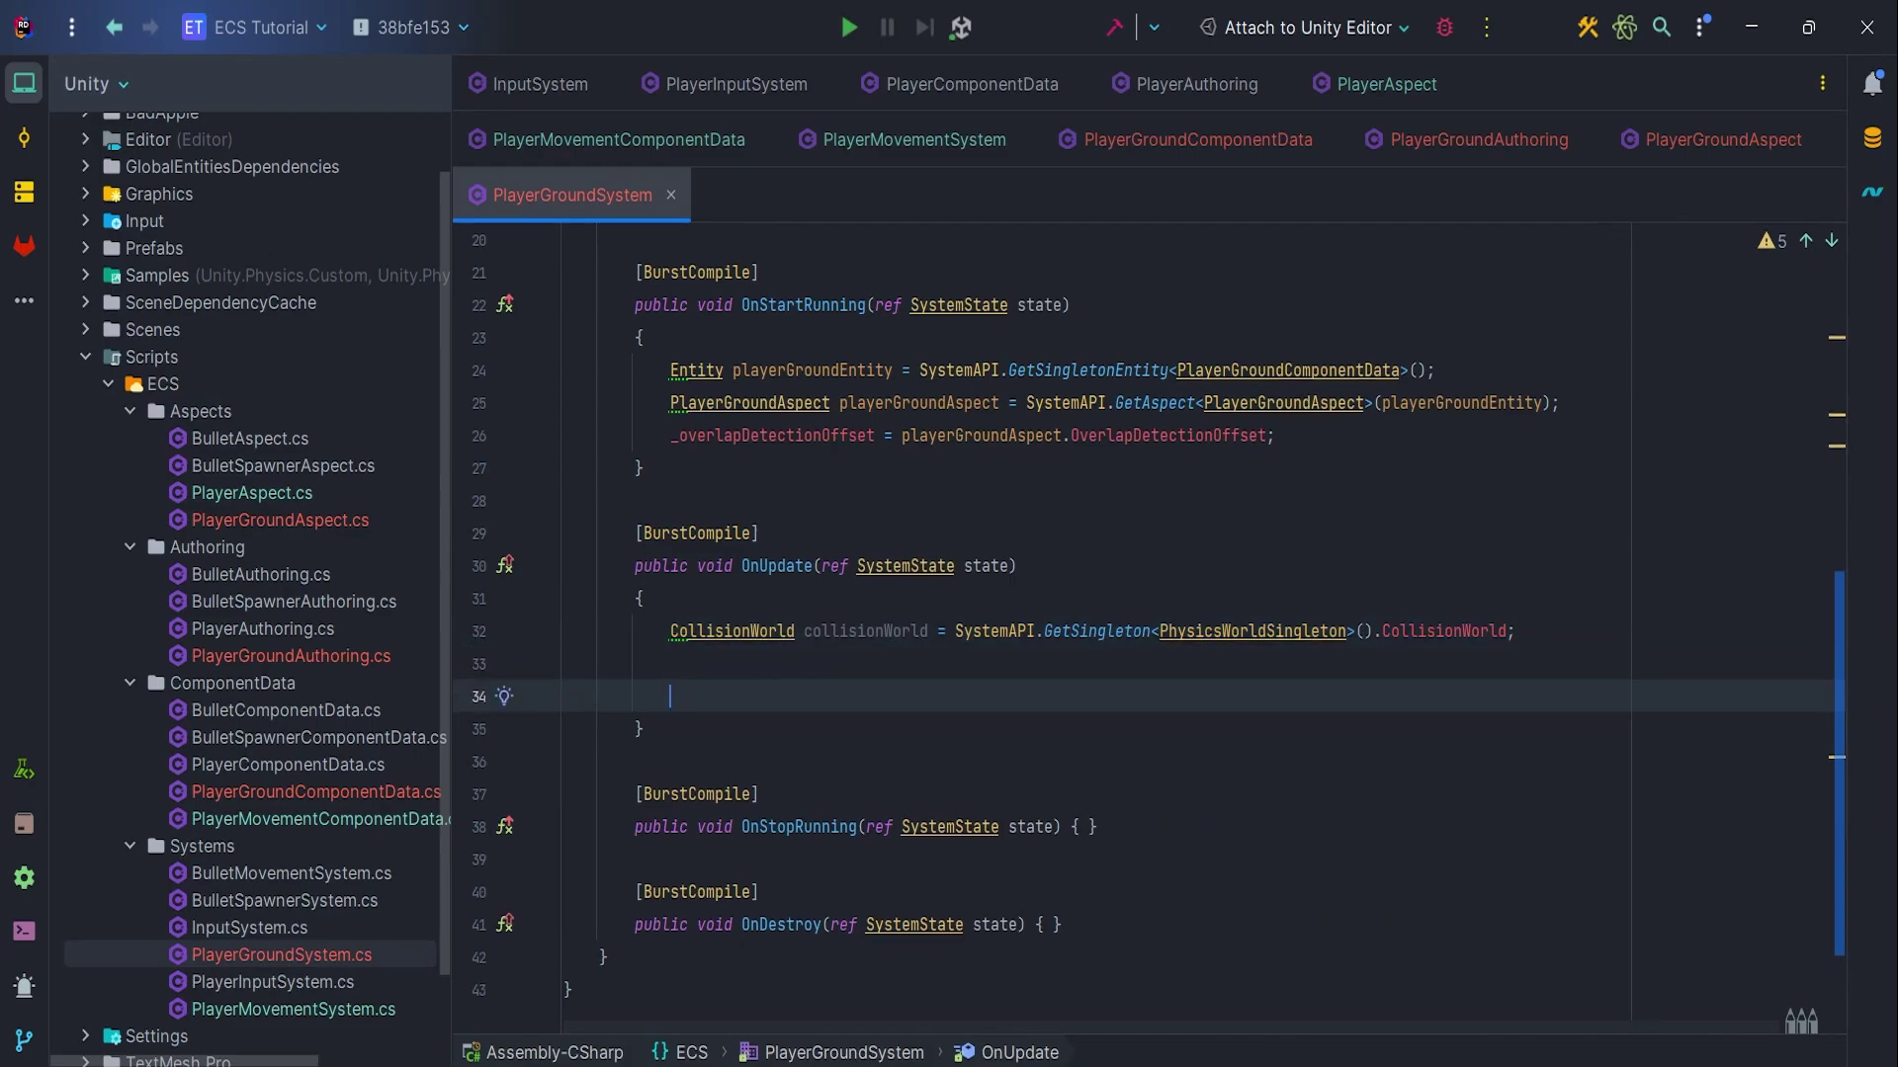
type("new PlayerG")
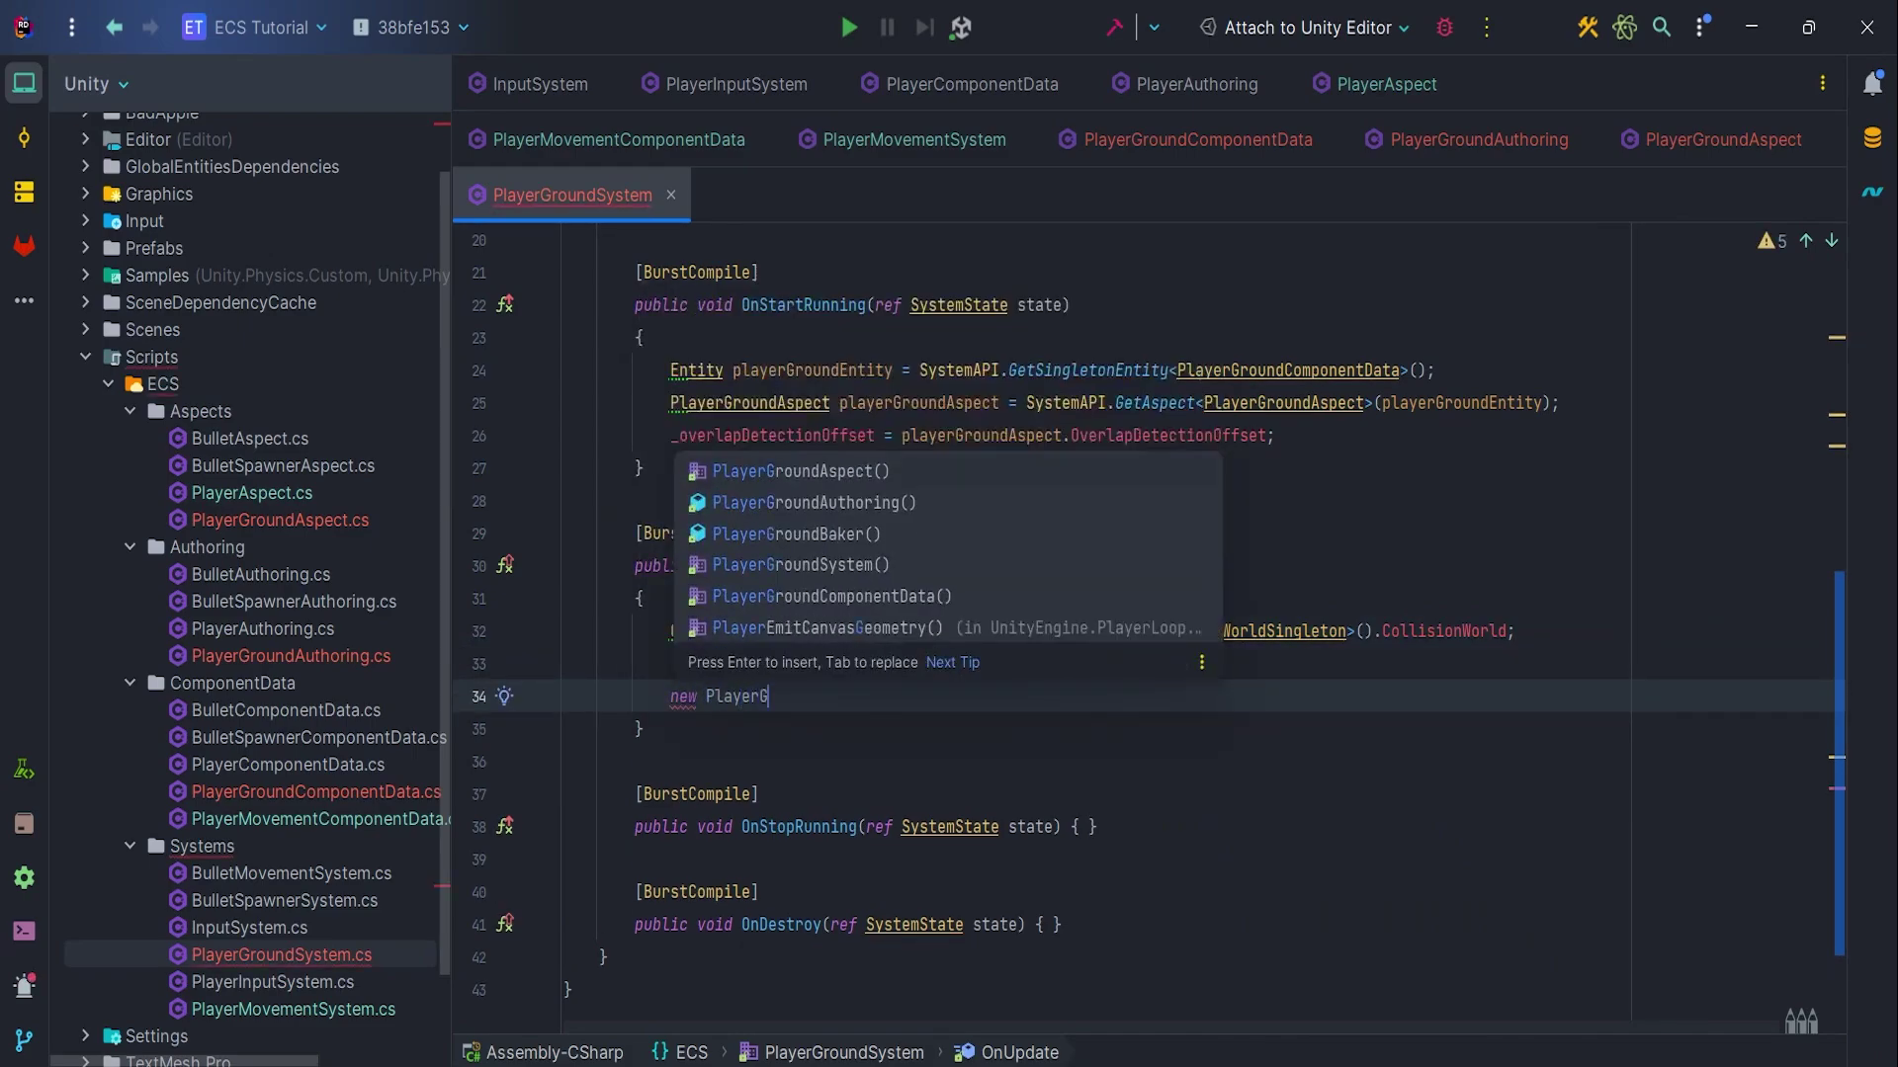
type("roundJob")
Declare a [BurstCompile] public partial struct PlayerGroundJob implementing IJobEntity
key("Return")
type("{")
key("Return")
key("Down")
scroll(1149, 622, "down", 3)
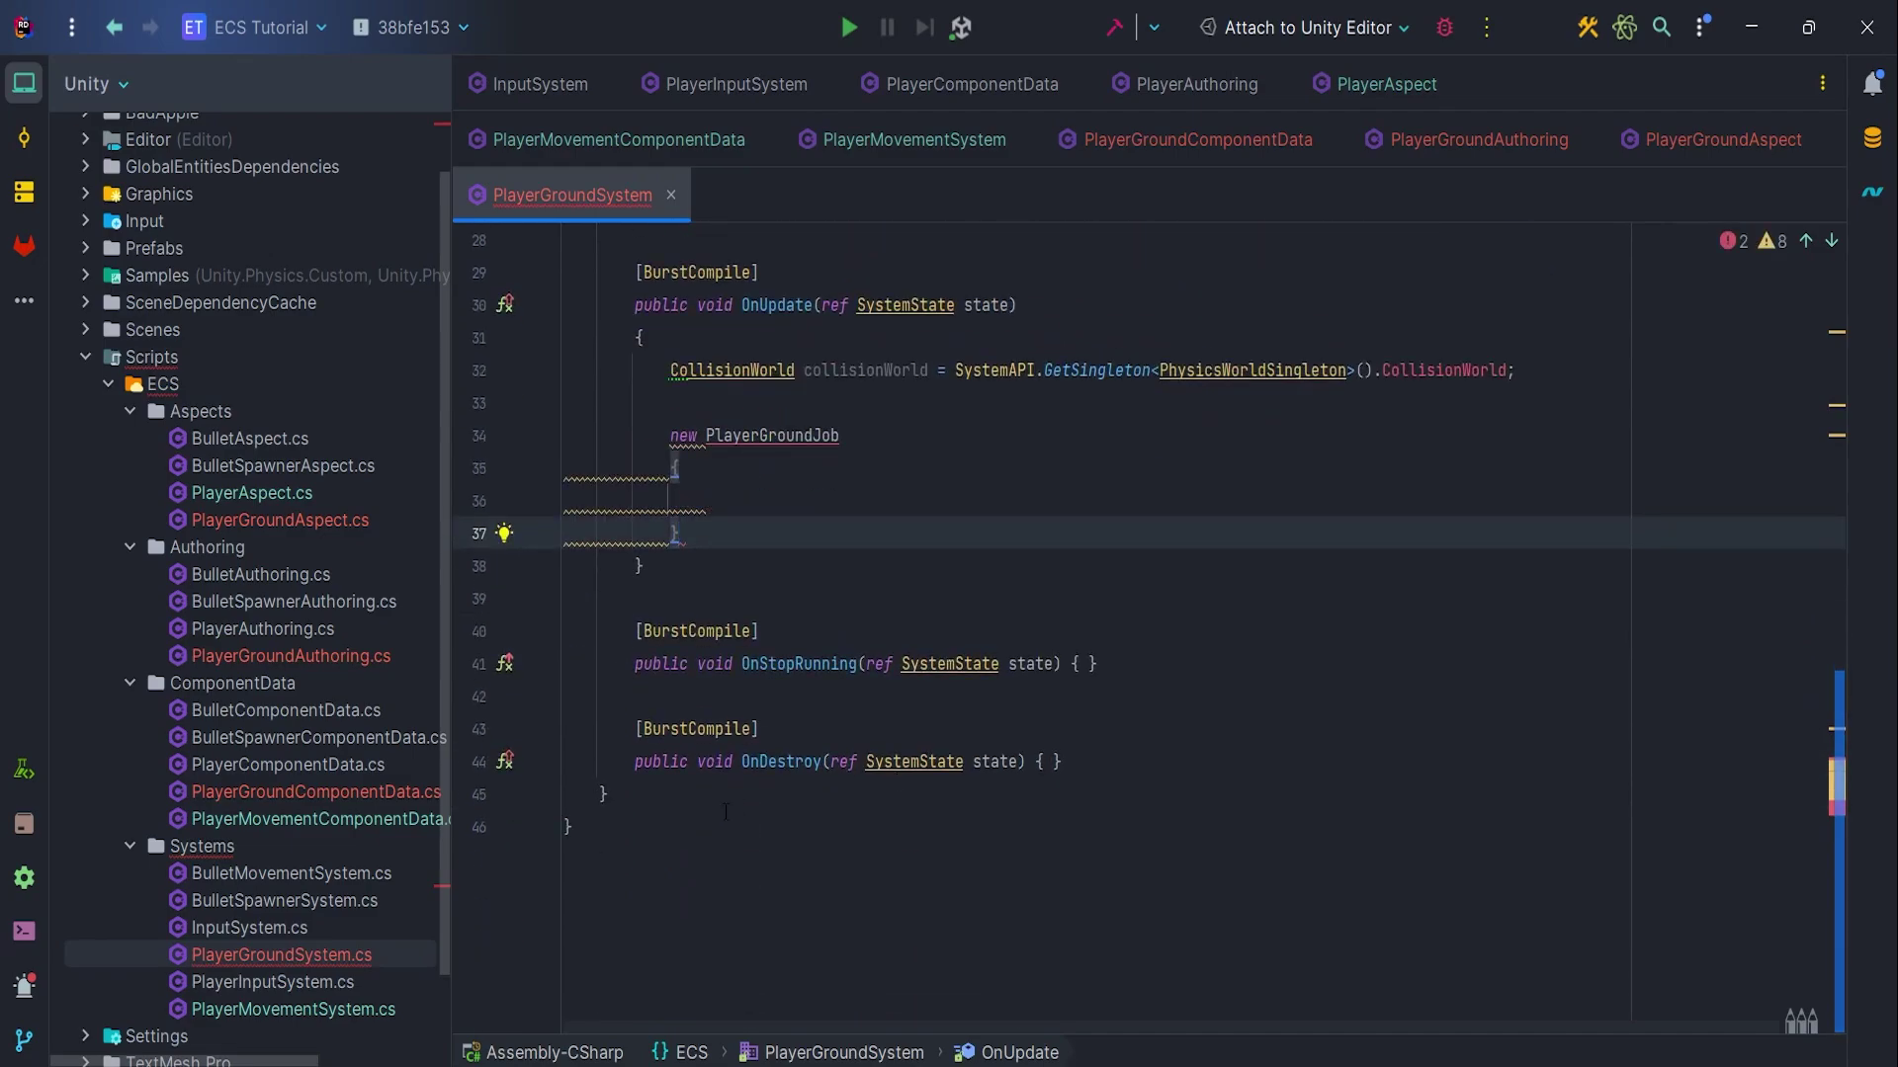
left_click(623, 793)
key("Return")
key("Return")
type("public partial")
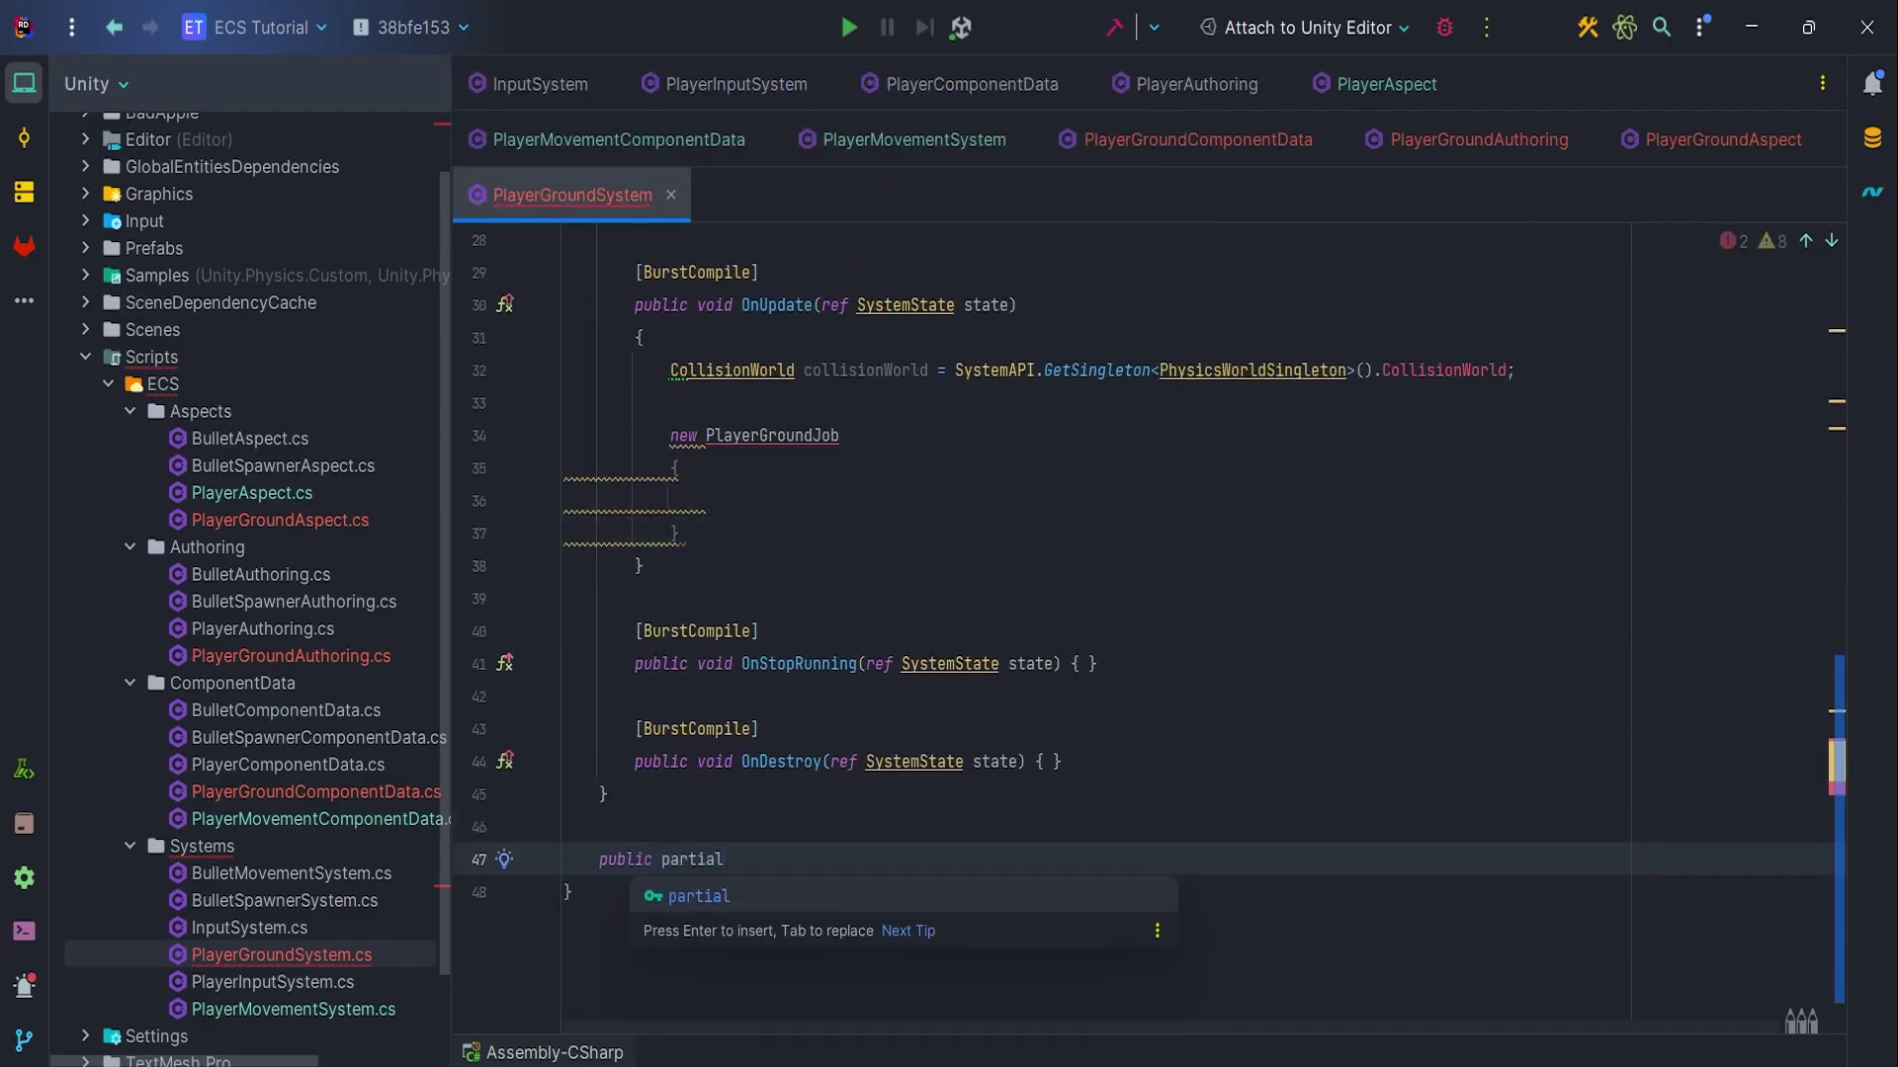
type(" struct PlayerGroundJob : IJ")
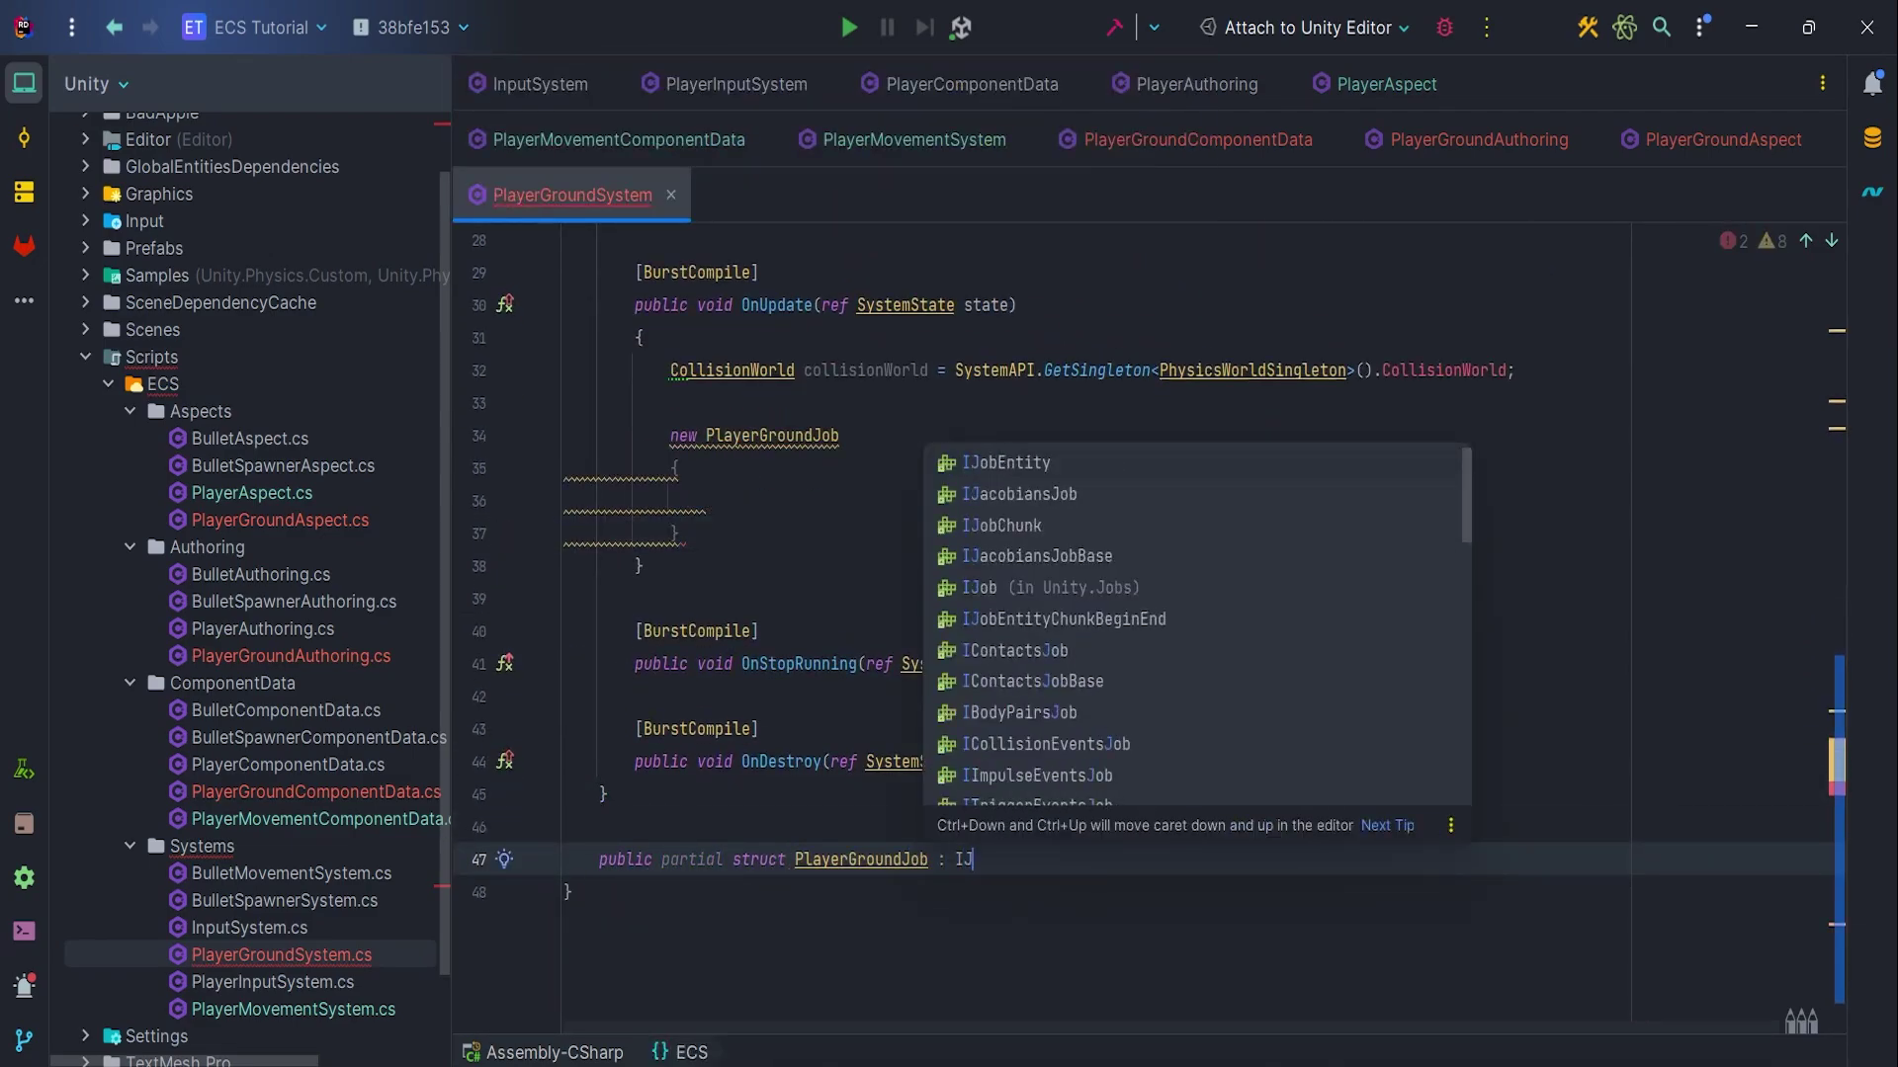
type("obEntity")
key("Return")
type("{")
key("Return")
left_click(686, 636)
key("Return")
type("[Bu")
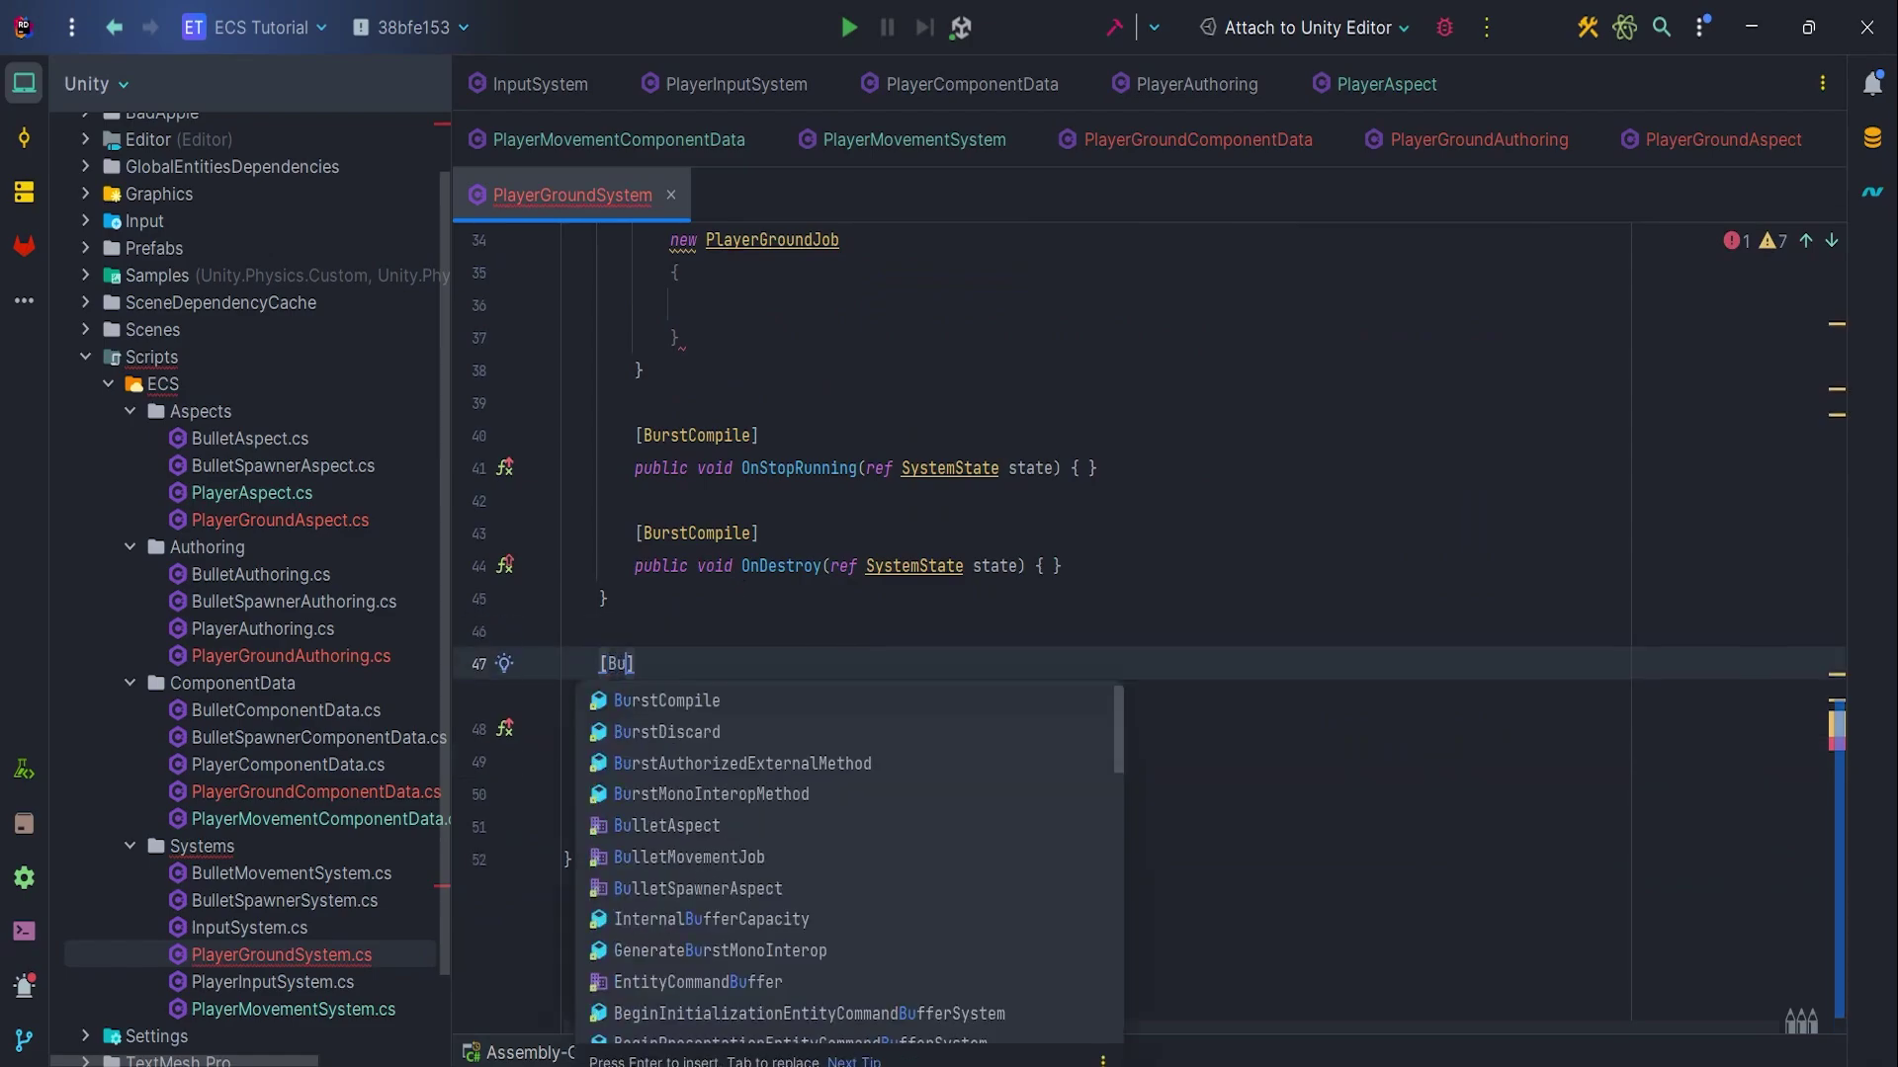
key("Return")
key("Down")
key("Down")
key("Down")
type("[Bur")
key("Return")
key("Return")
type("p")
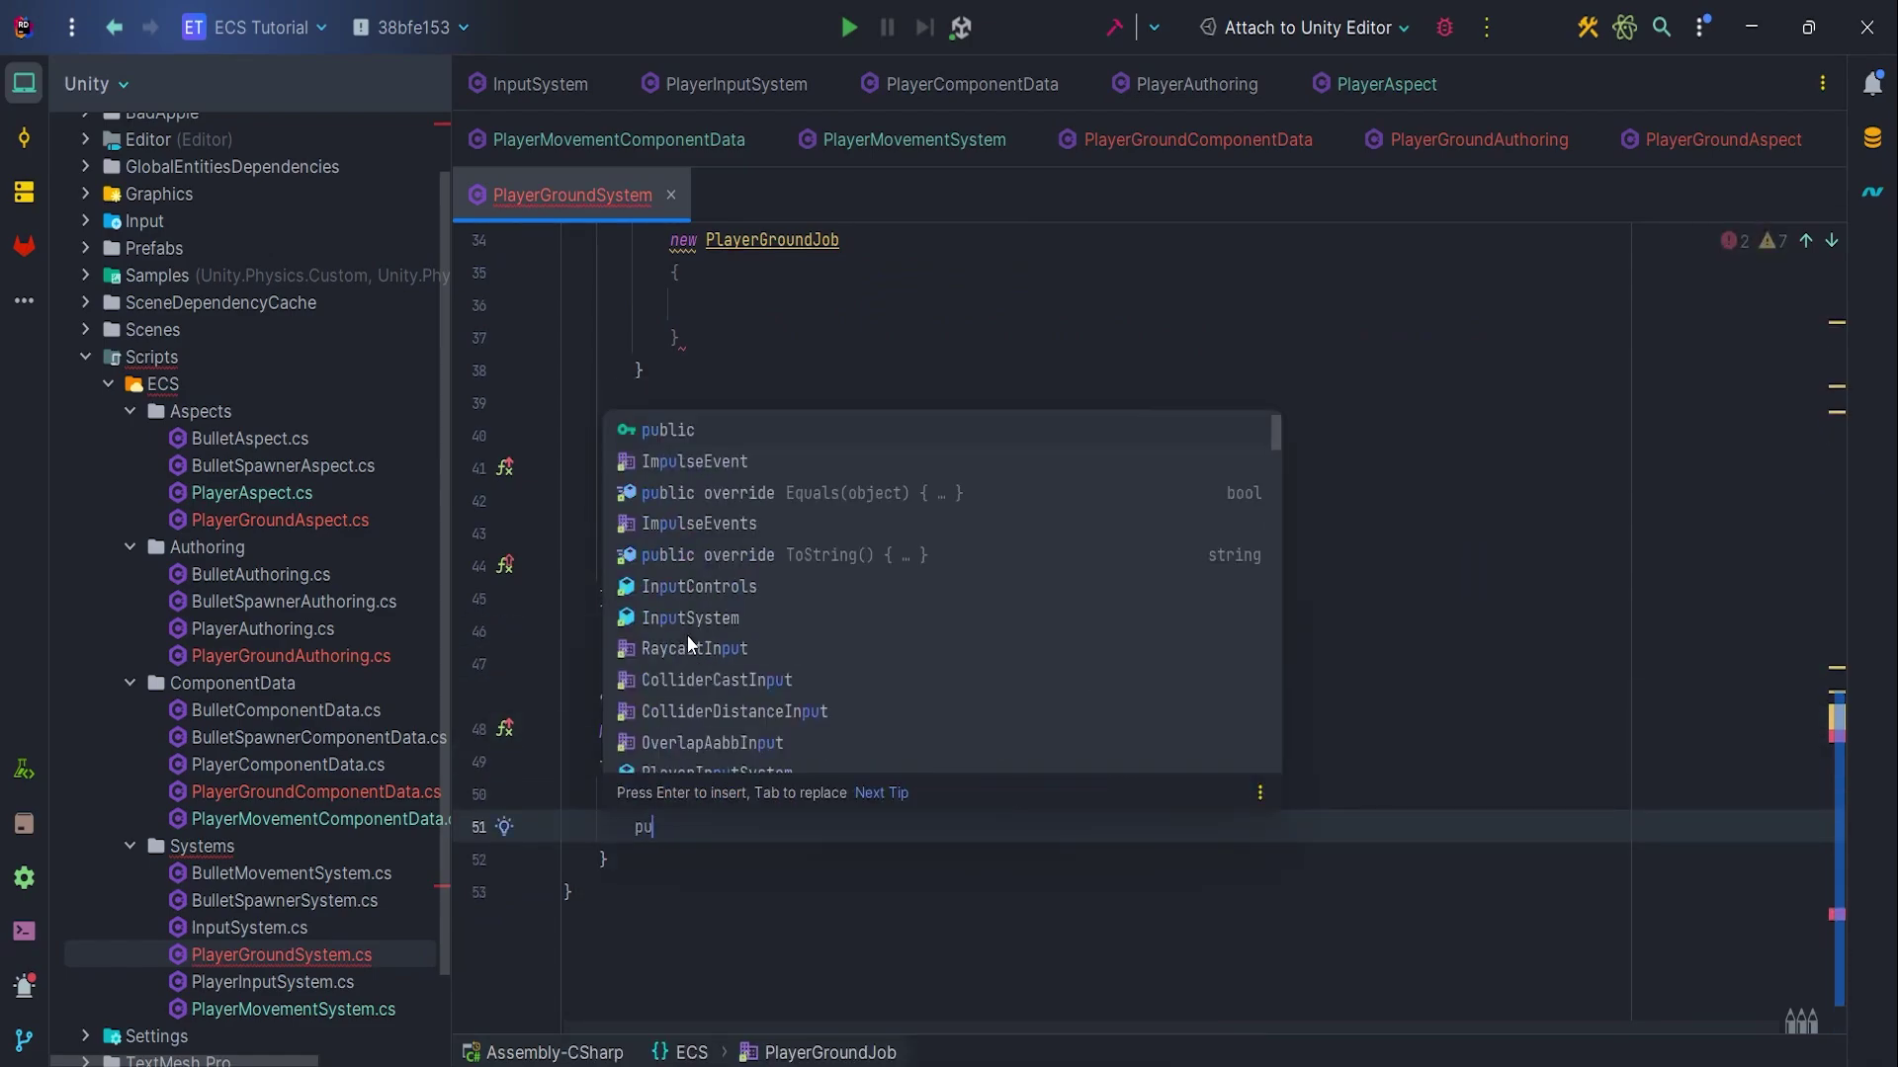
type("rivate void Execute")
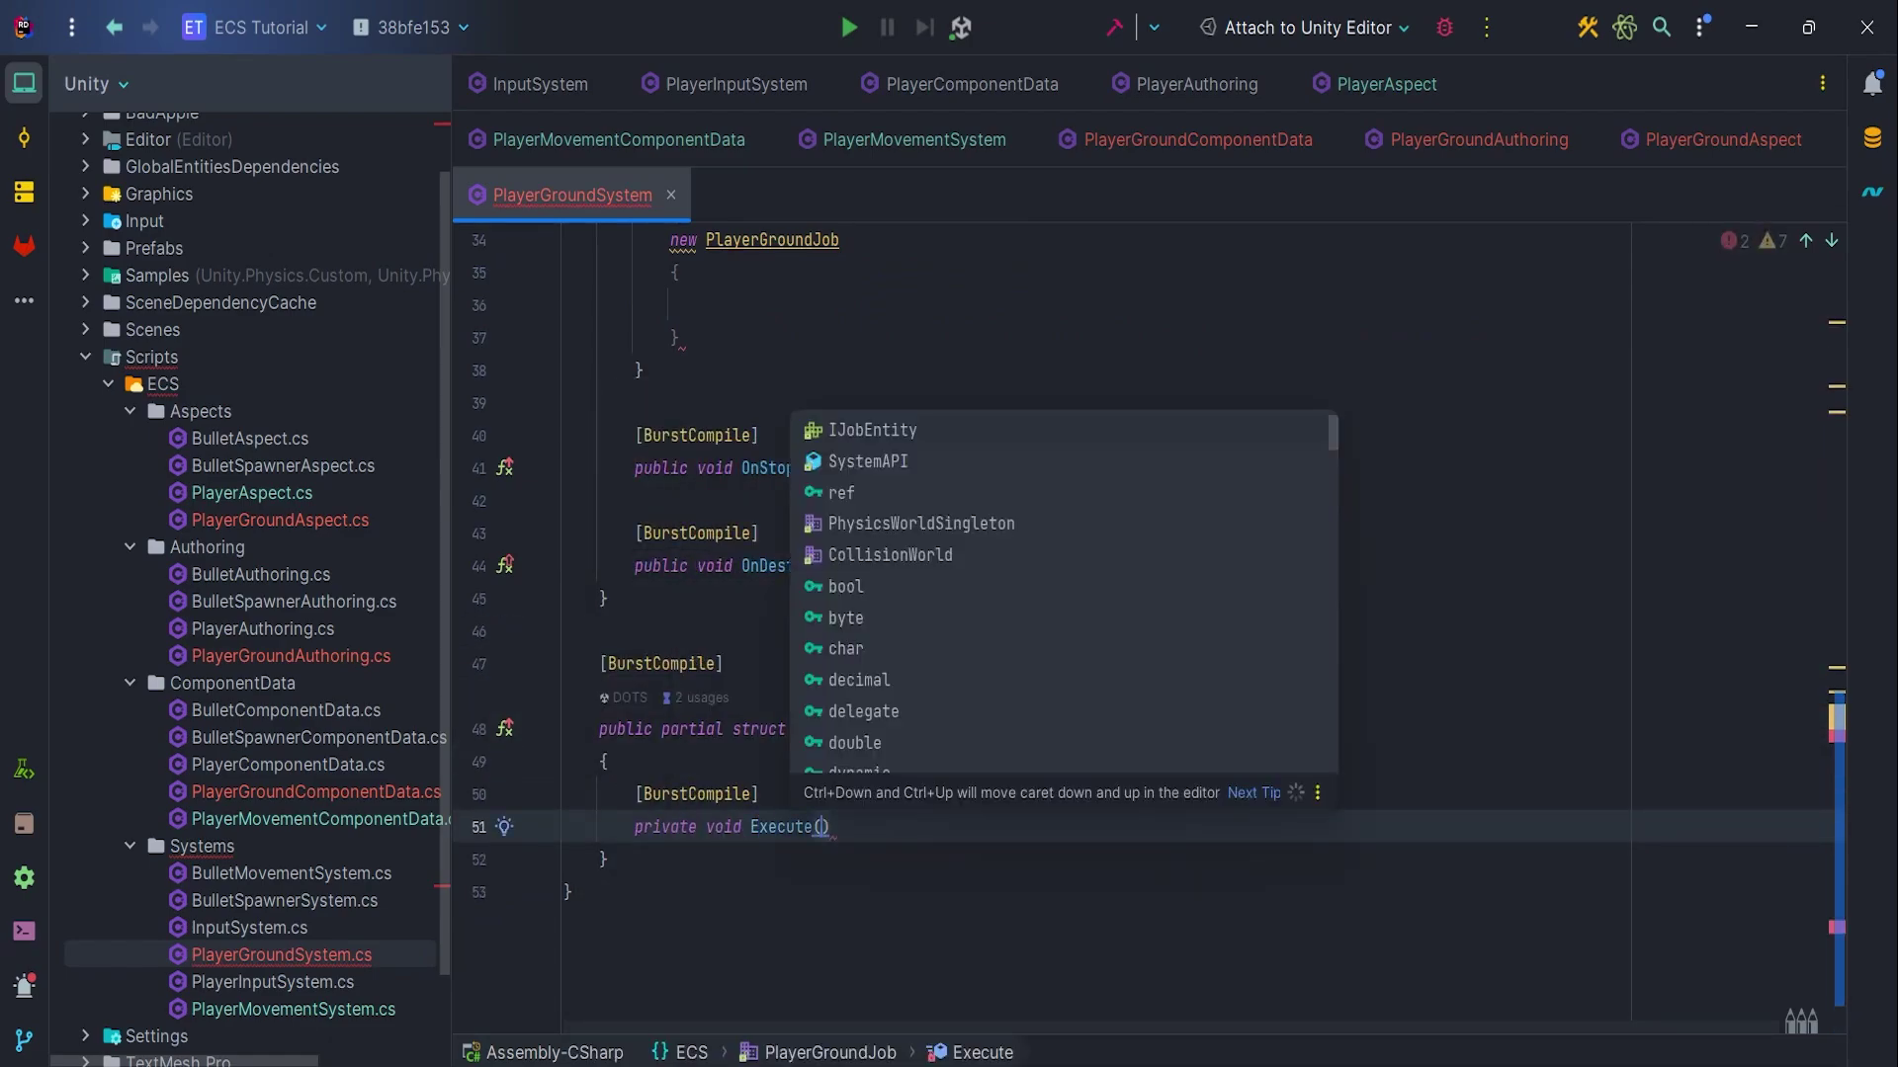
type("(")
Add an empty Execute taking PlayerAspect, in PhysicsCollider and in LocalTransform playerTransform
key("Return")
type("{")
key("Return")
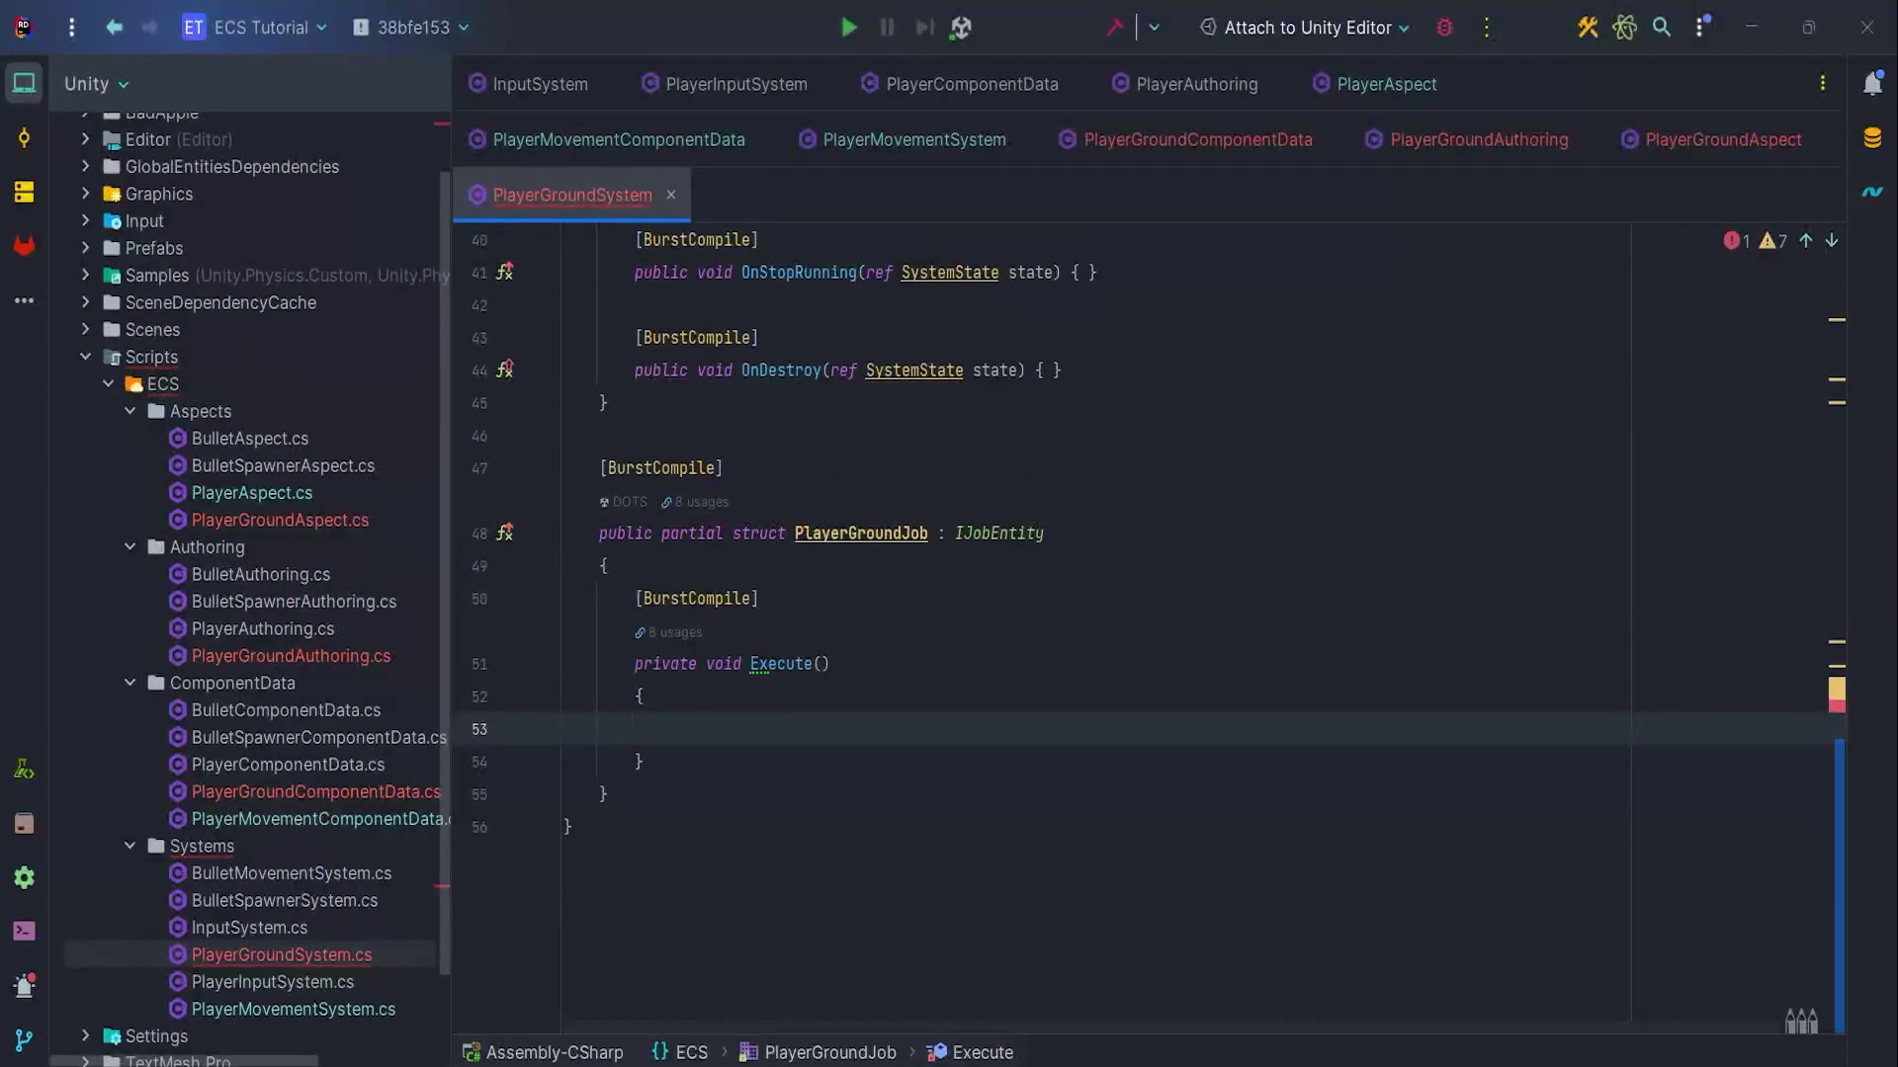
left_click(824, 662)
type("Playe")
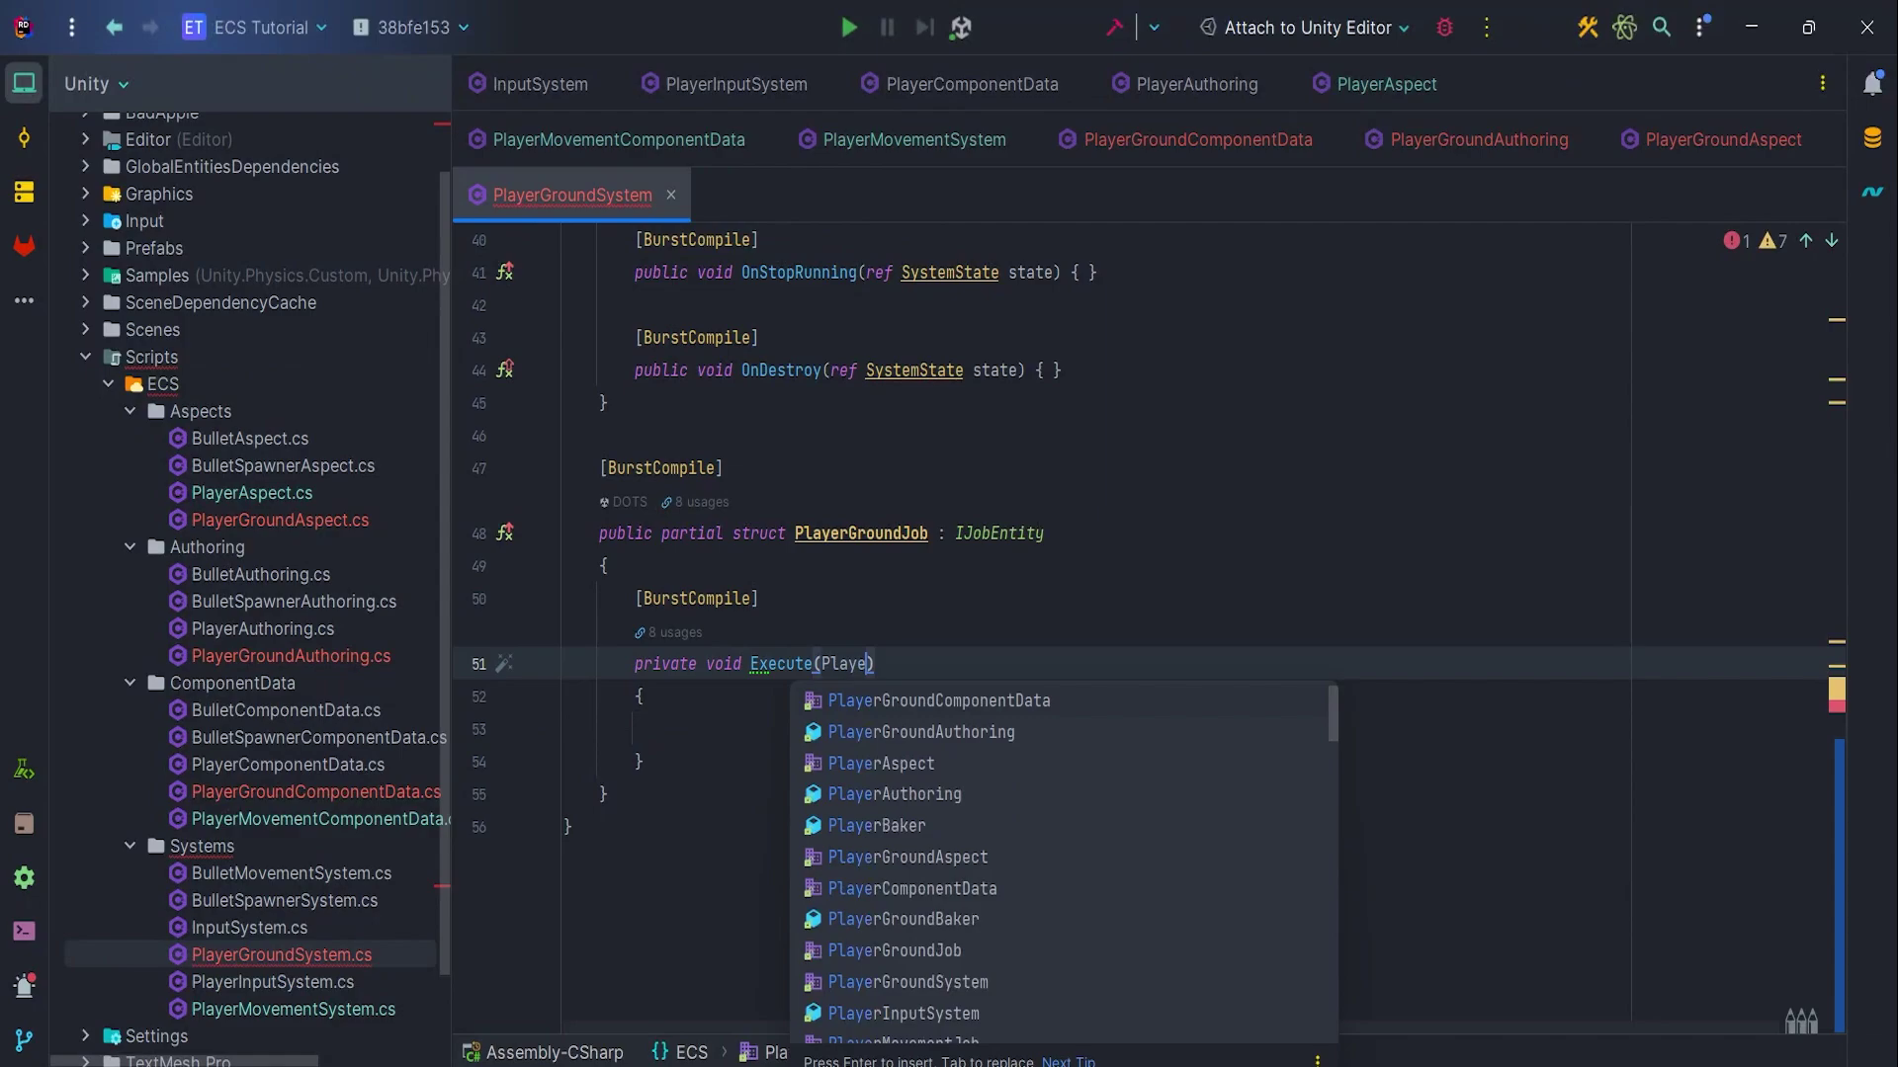
type("rAspec")
key("Return")
key("Return")
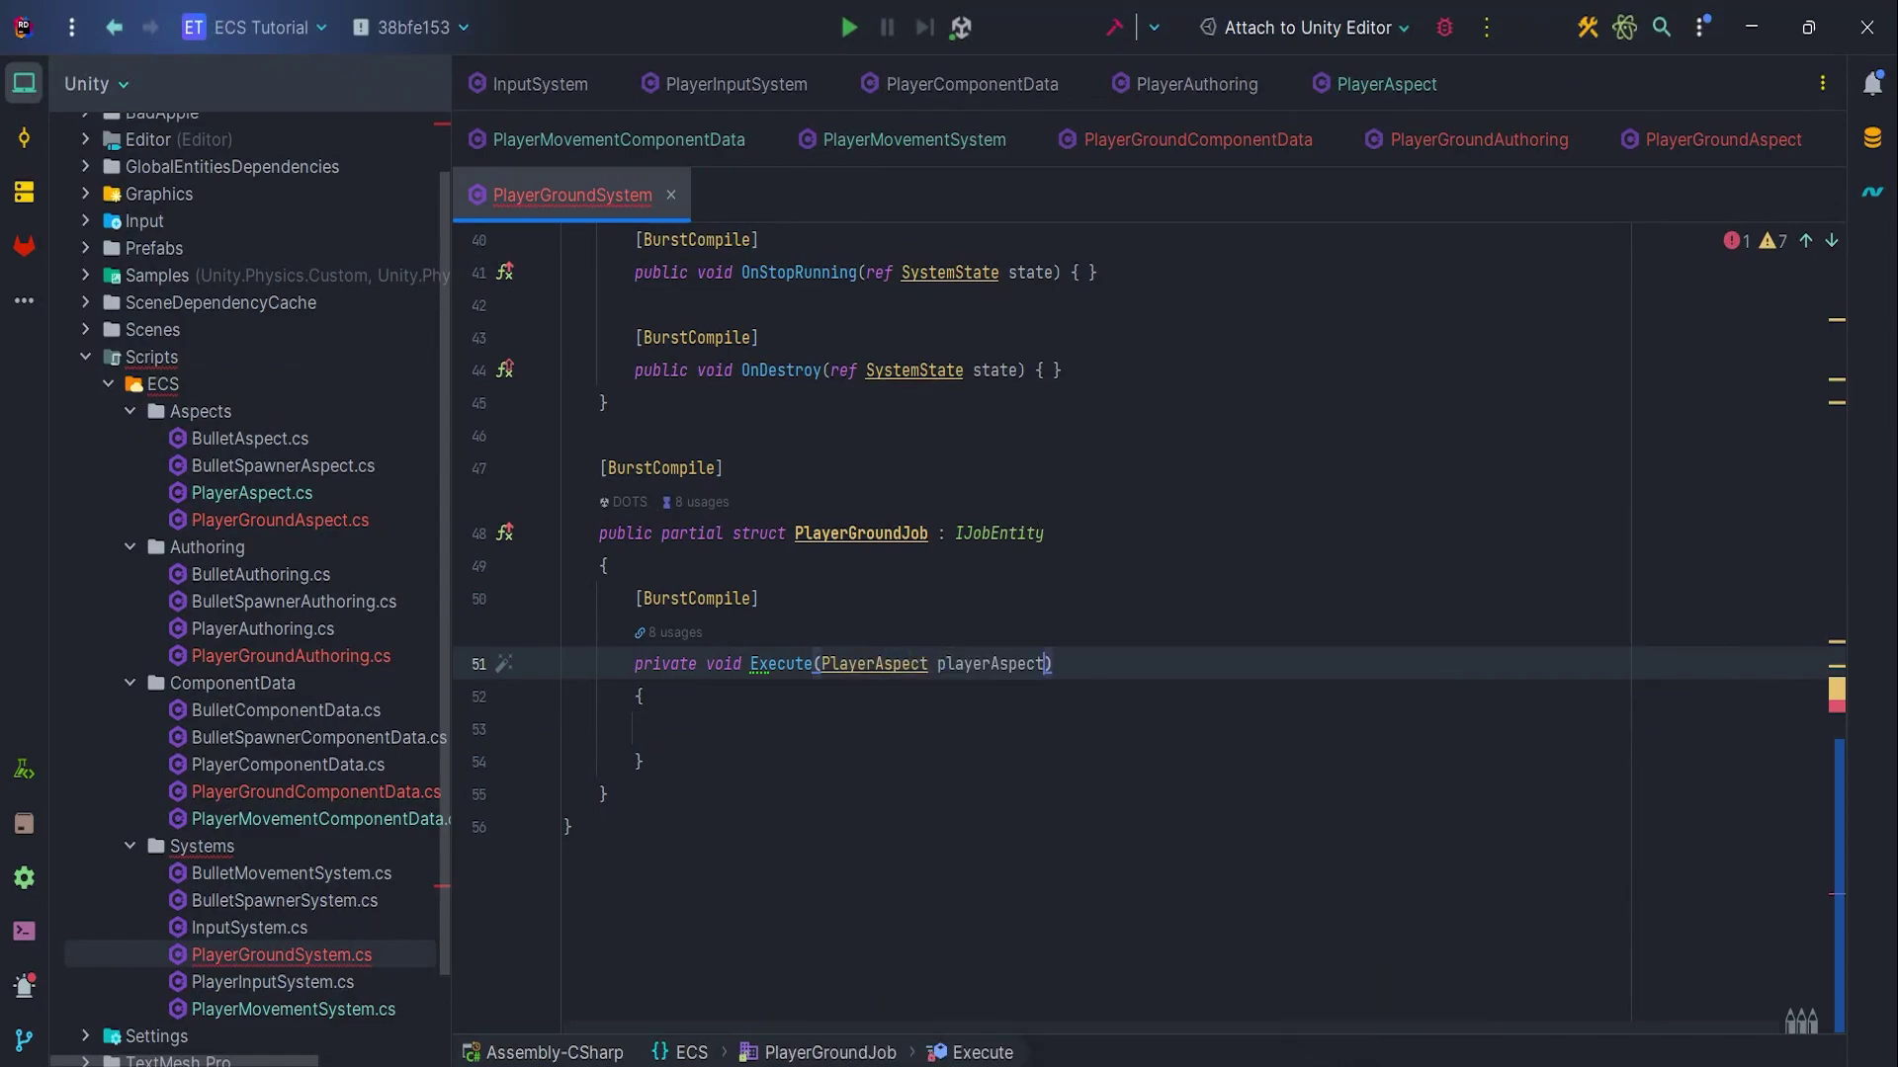
type(", in Ph")
key("Return")
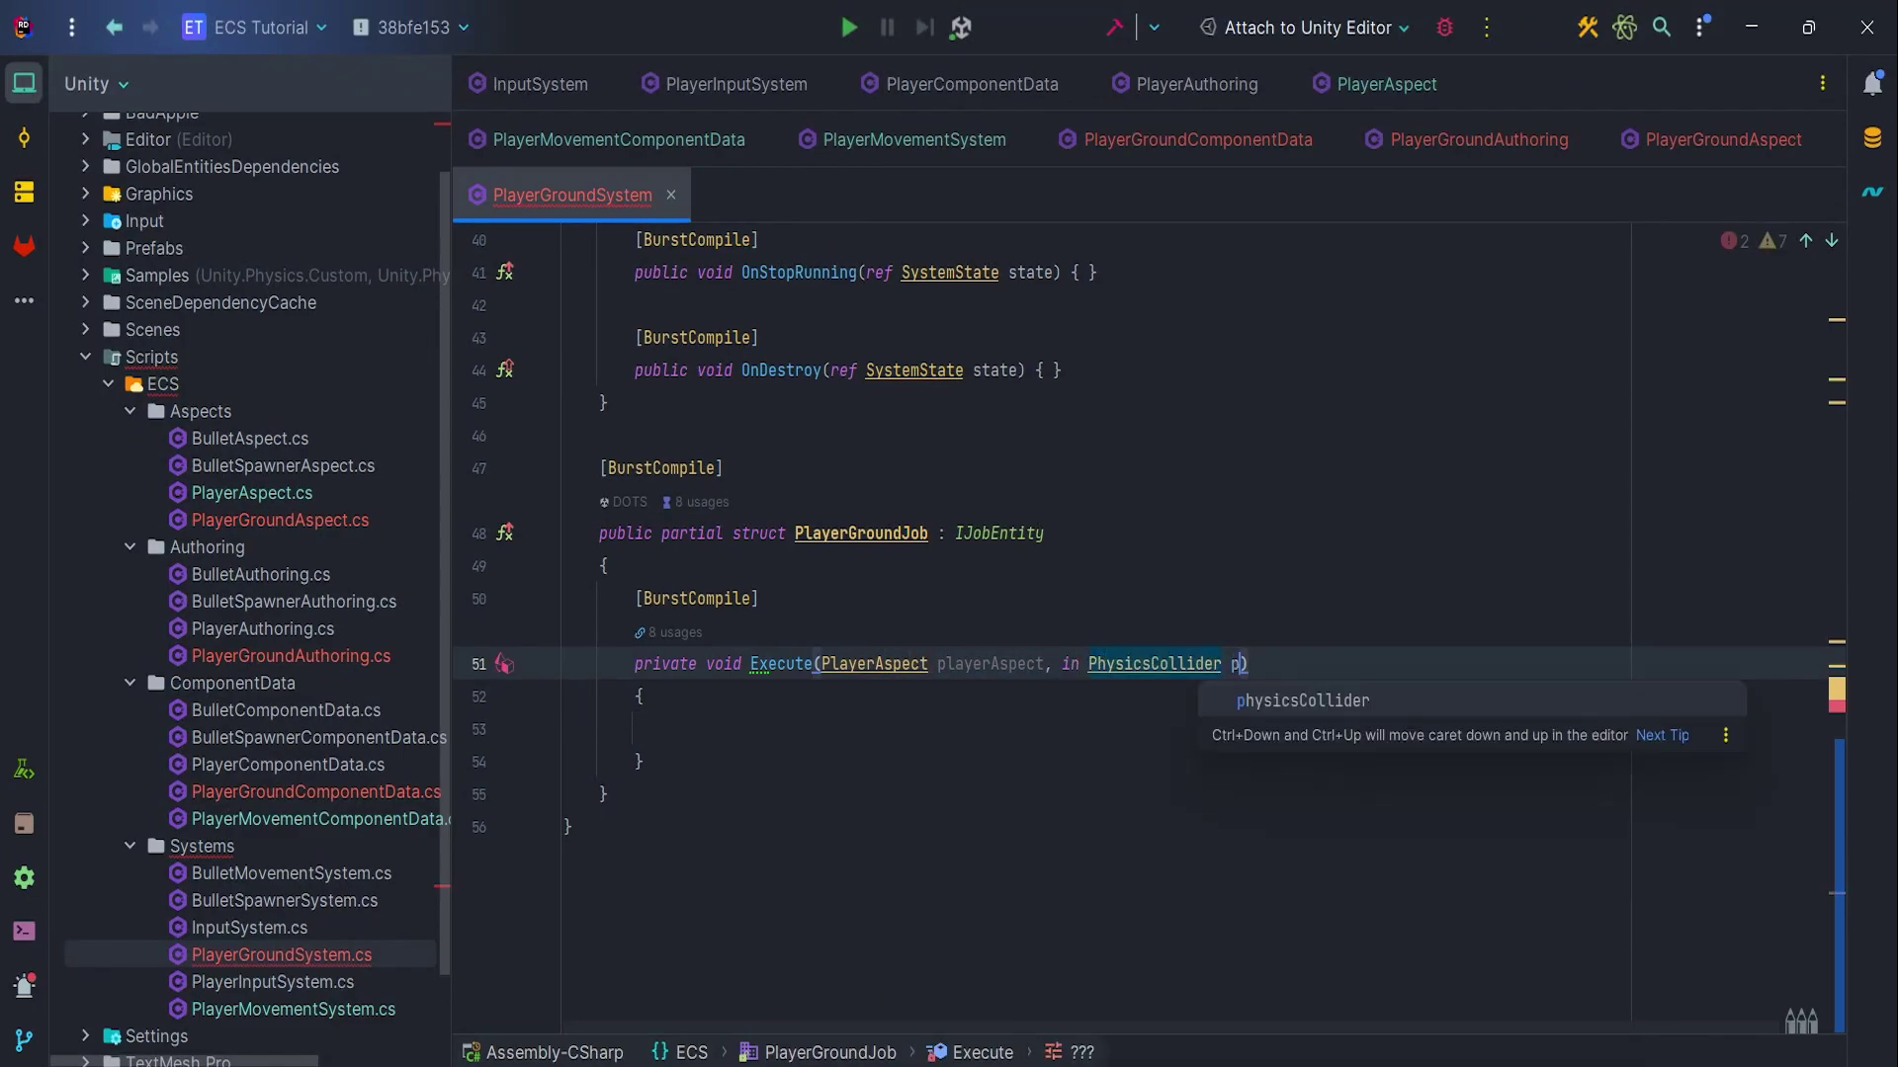
key("Return")
type(",")
key("Return")
type("in Lo")
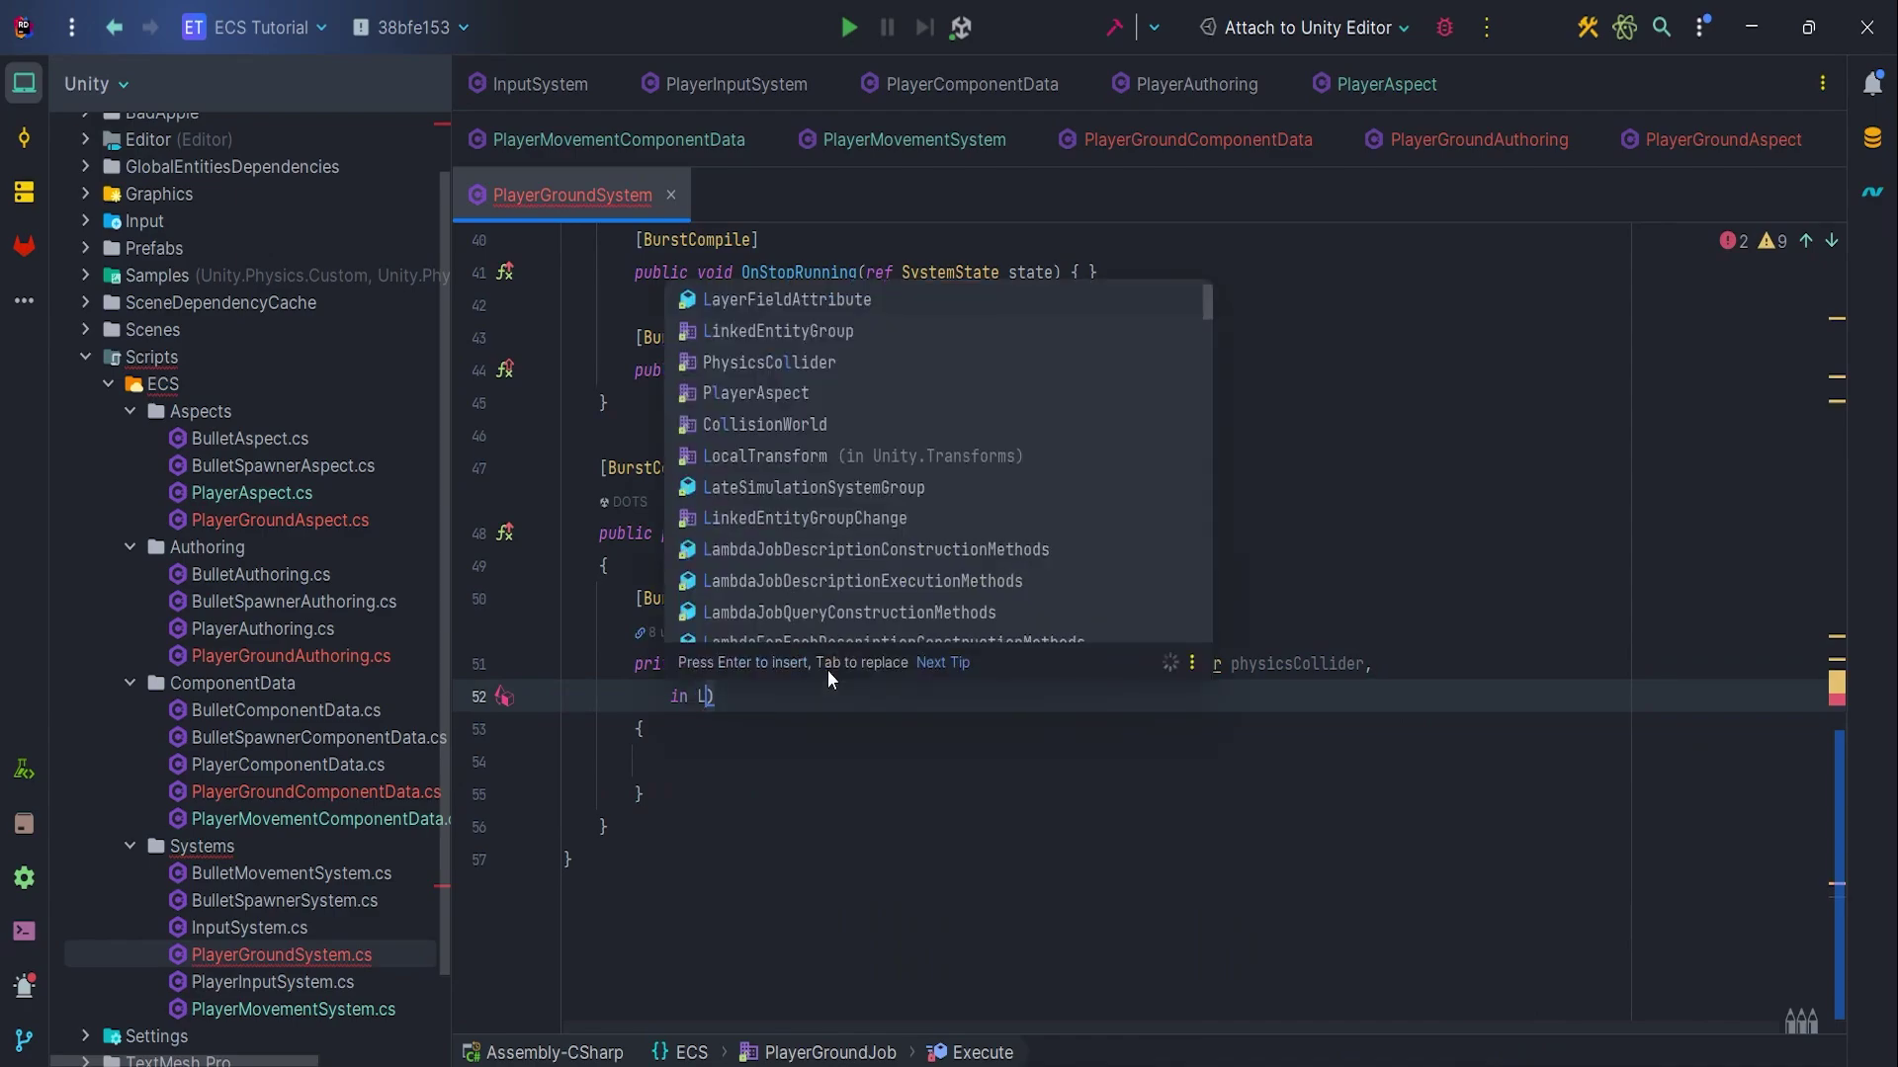
type("calT")
key("Return")
type("pla")
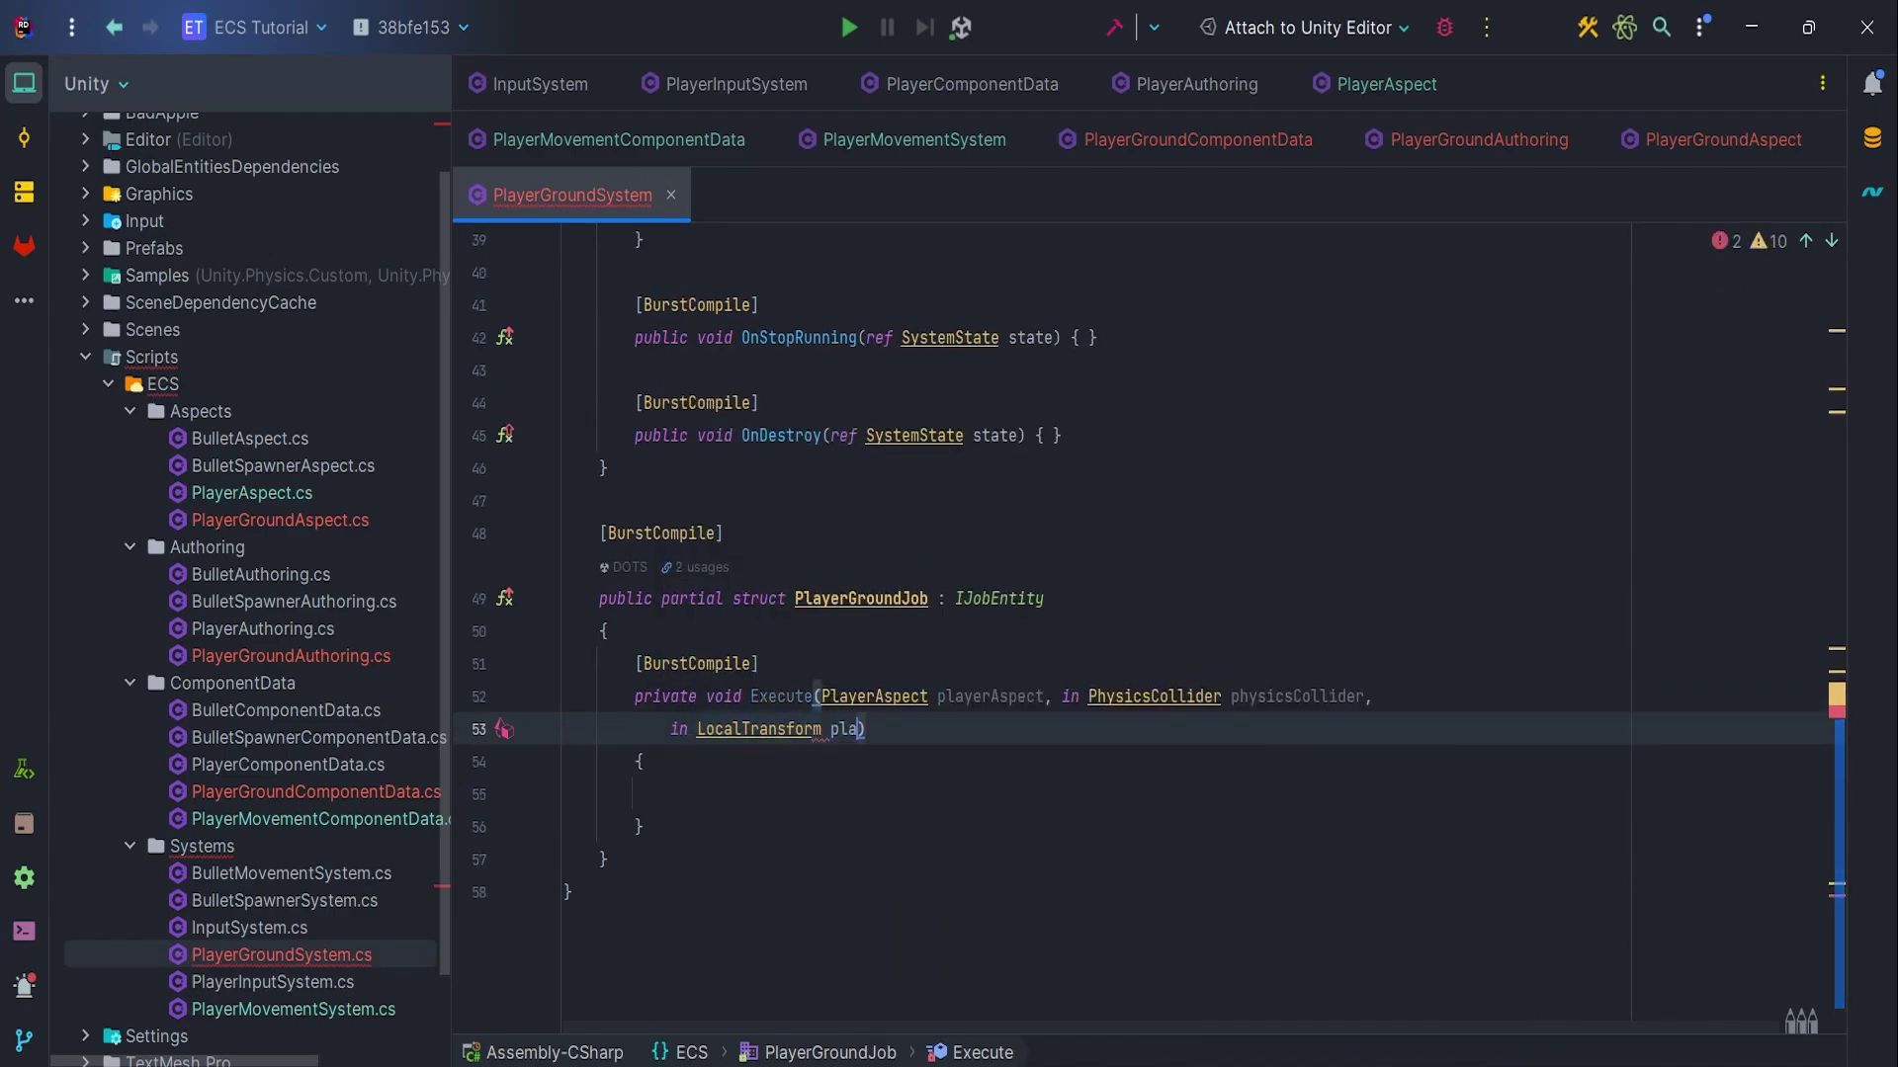
type("yerTransform")
key("Down")
key("Down")
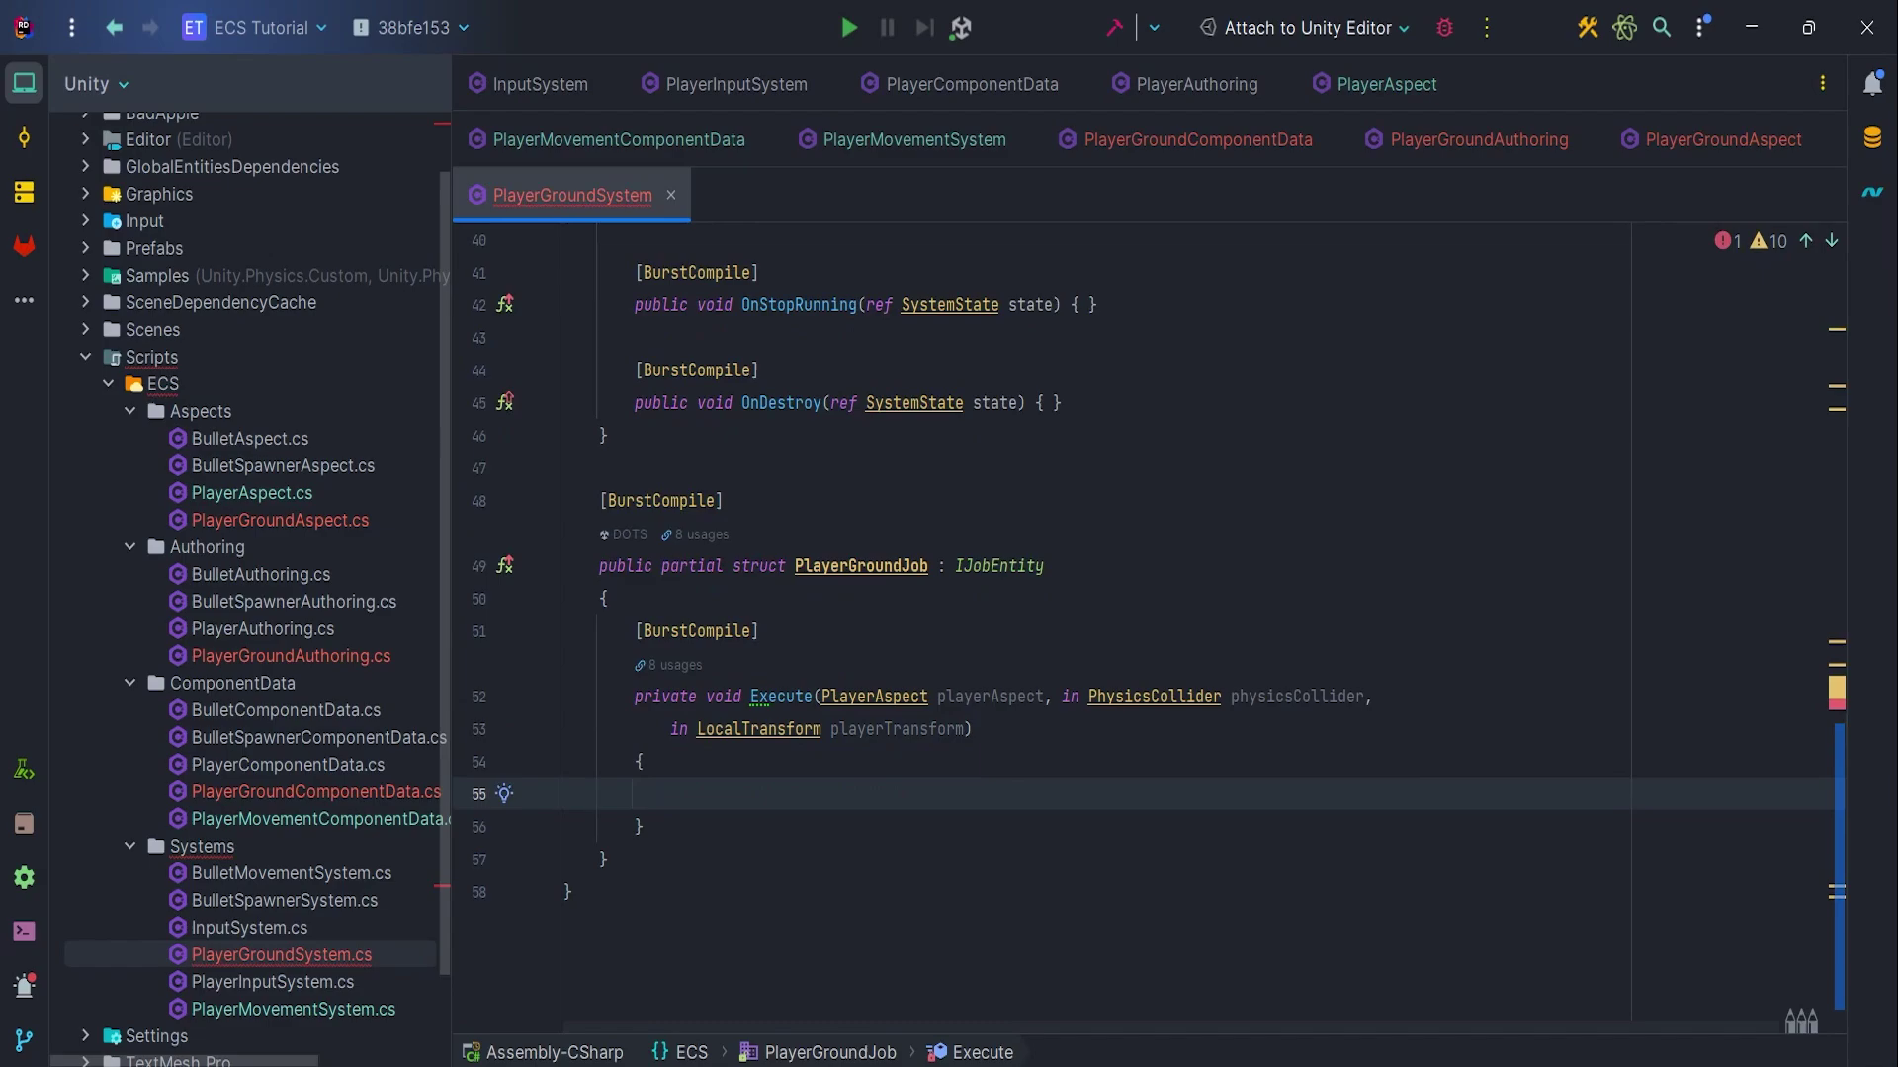
Add [ReadOnly] public CollisionWorld CollisionWorld and [ReadOnly] public float3 OverlapDetectionOffset fields
key("Up")
key("Up")
key("Up")
key("Return")
key("Return")
key("Up")
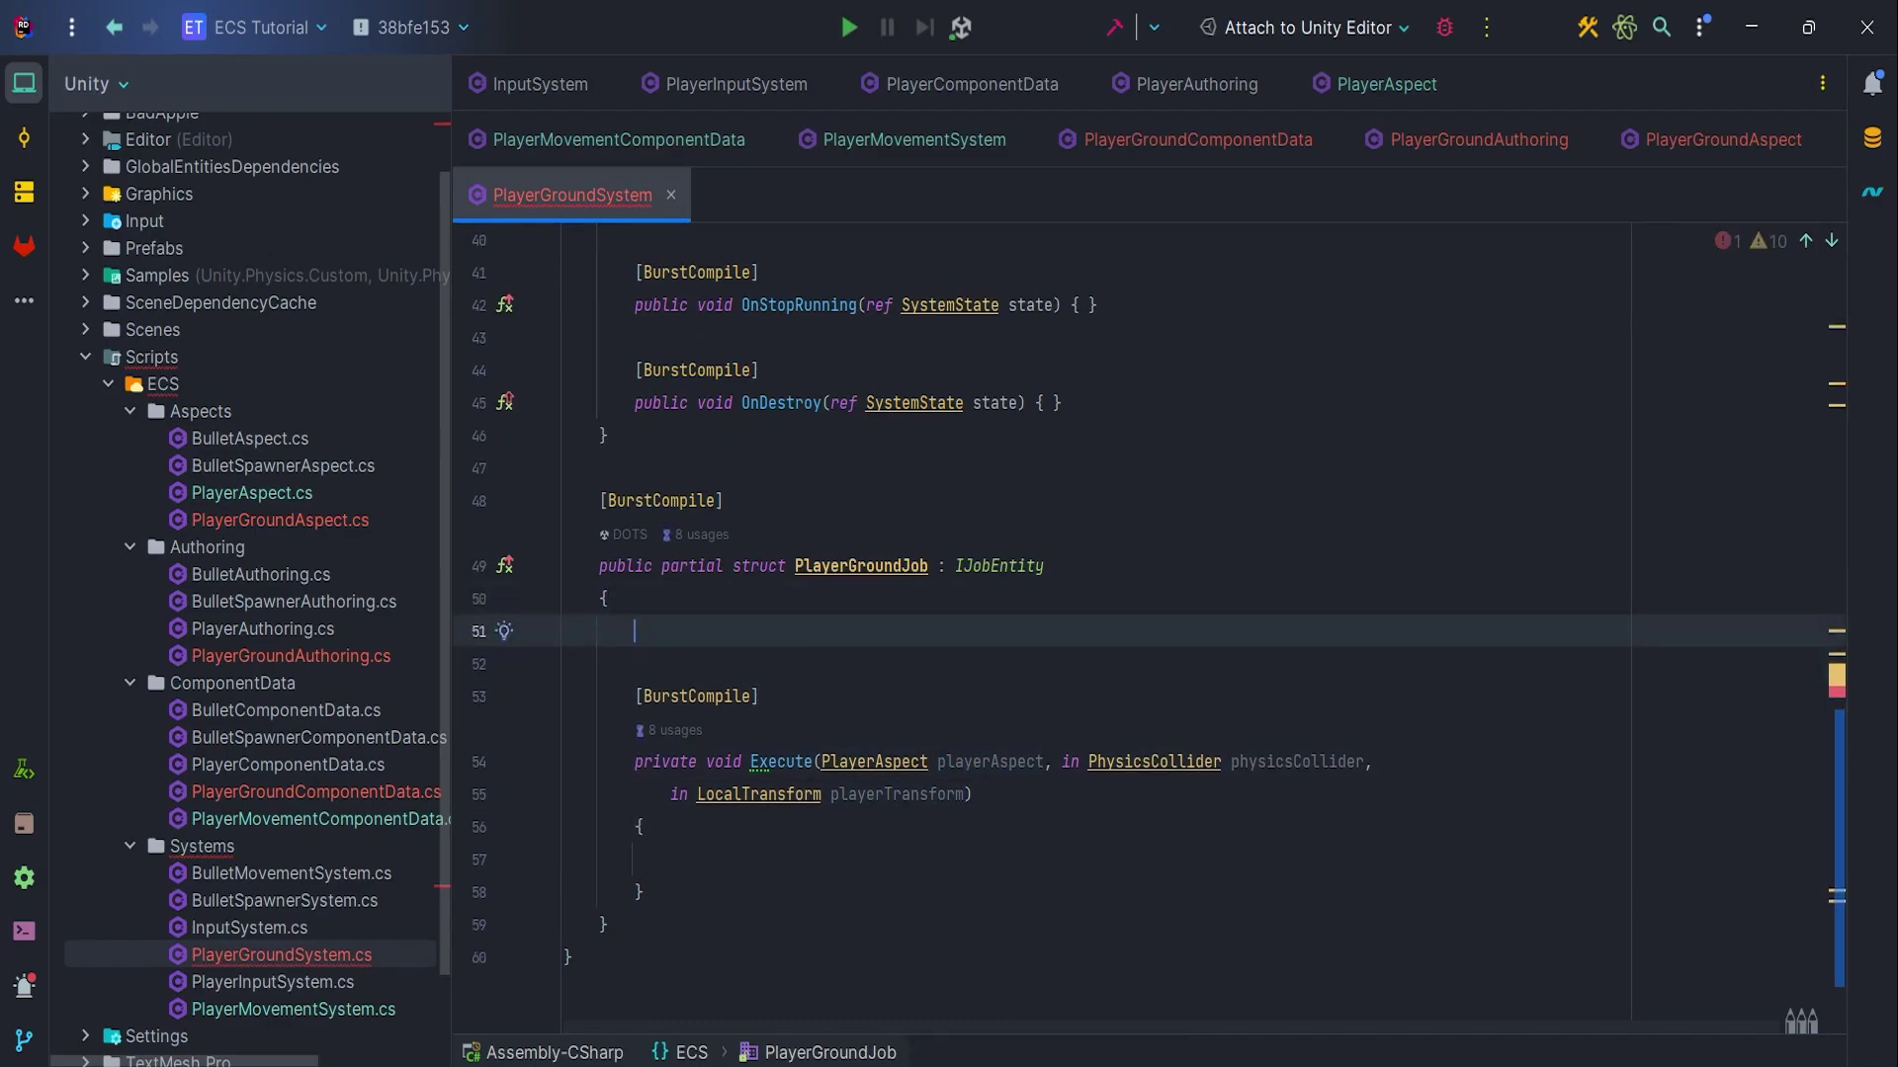
type("[Rea")
key("Return")
type("publ")
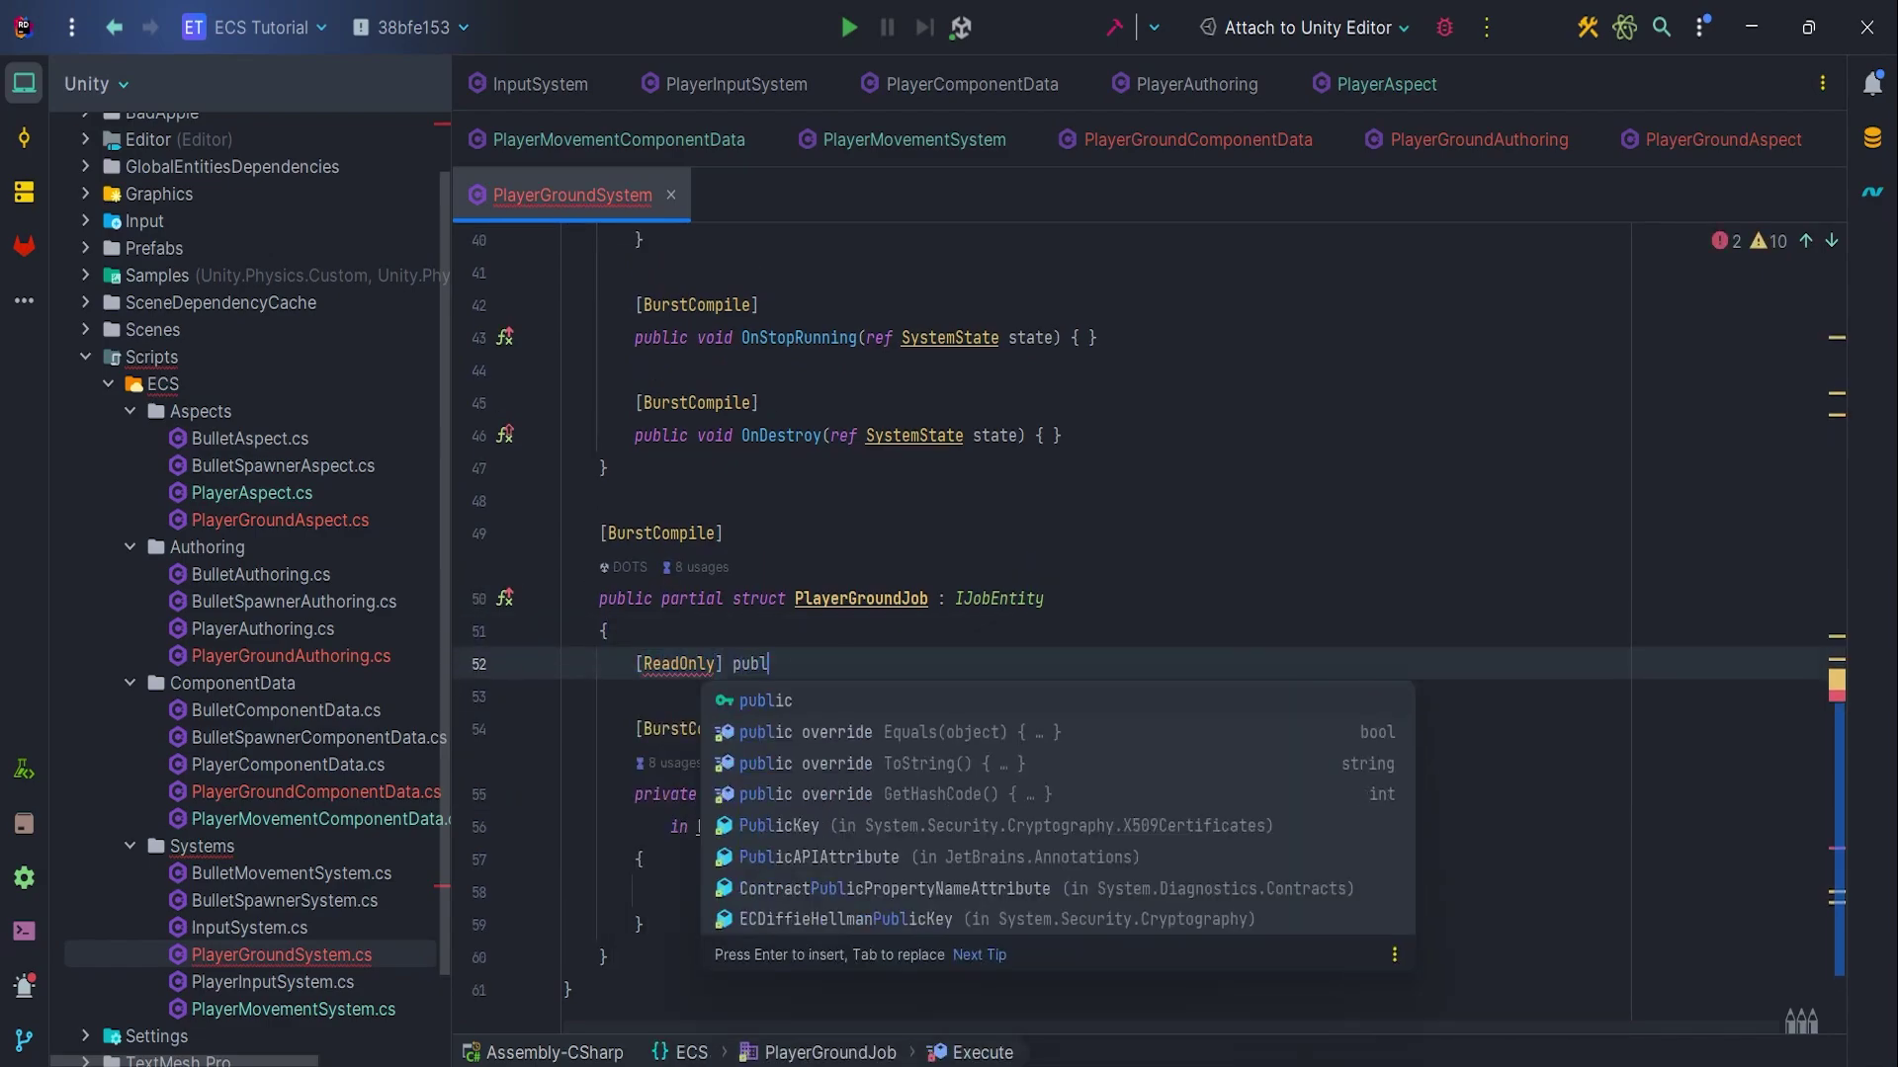
type("ic CollisionWorld C")
key("Return")
type(";")
key("Return")
type("[R")
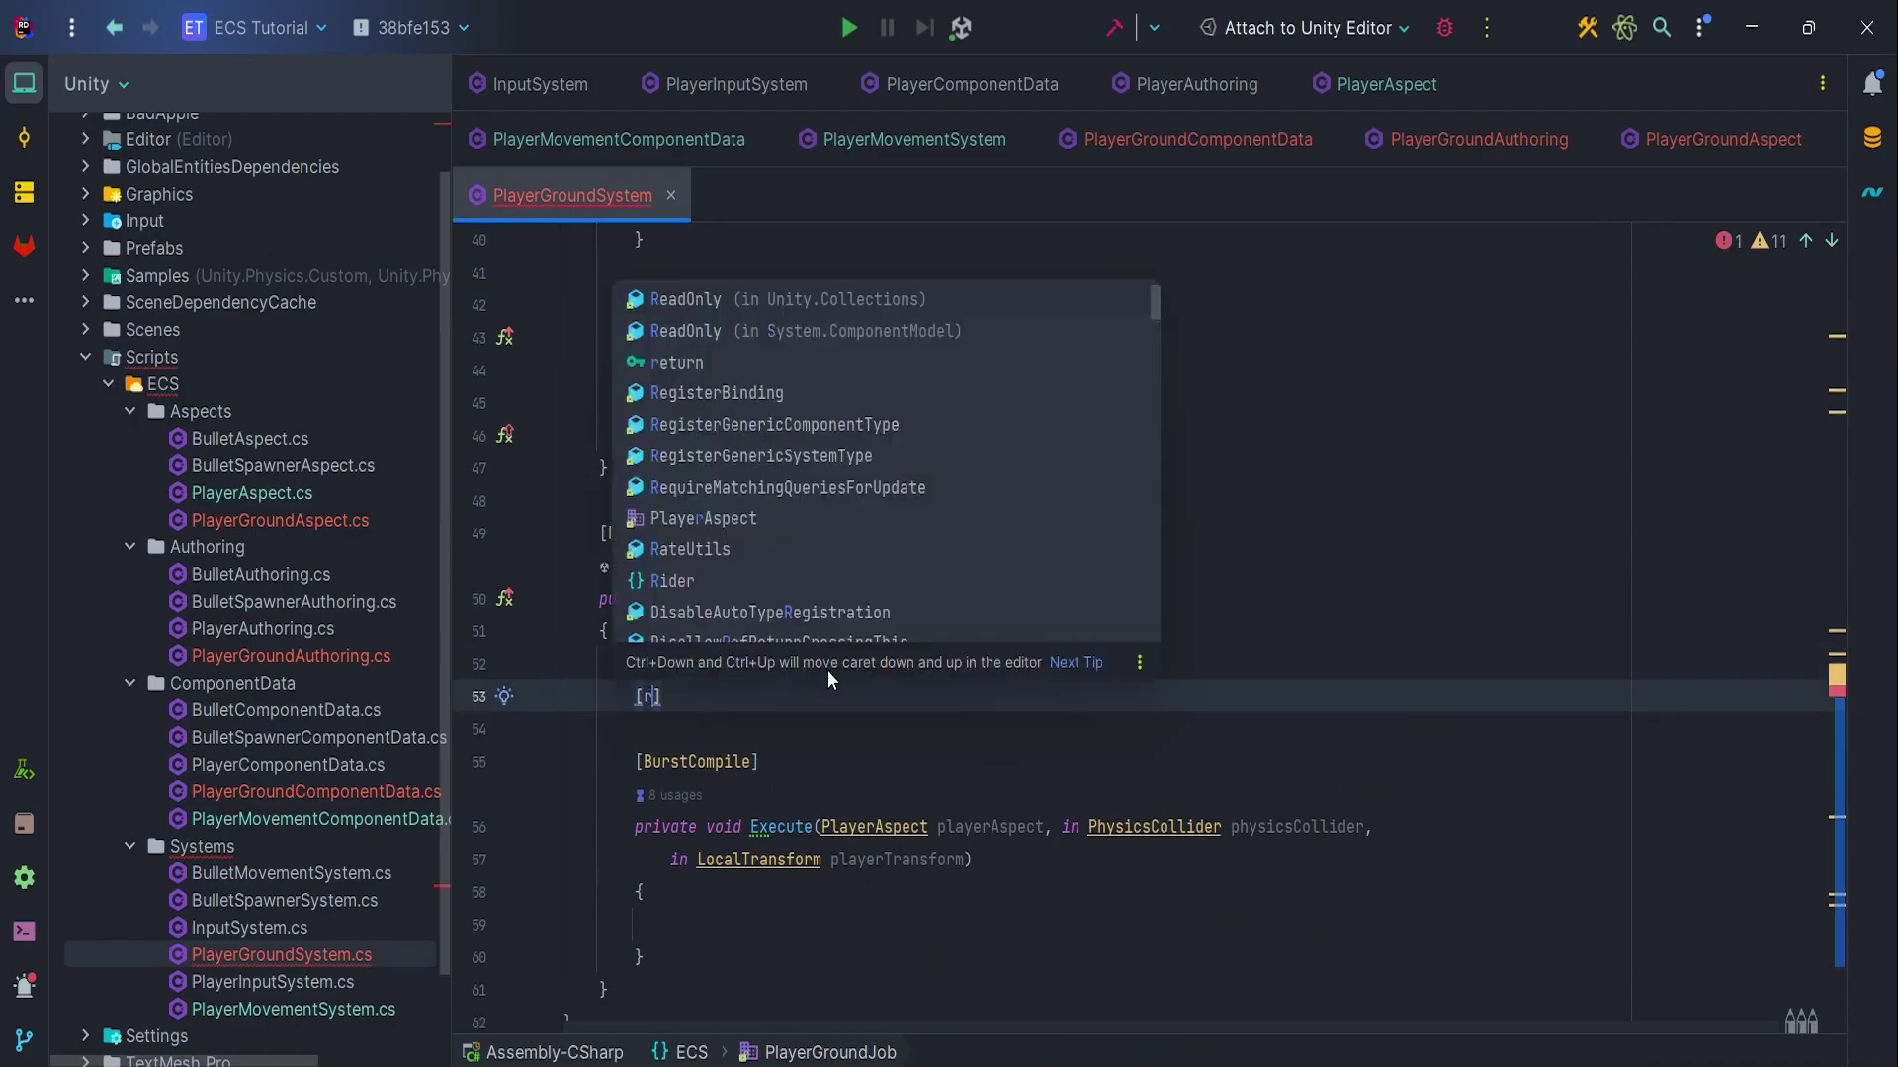
key("Return")
type("publ")
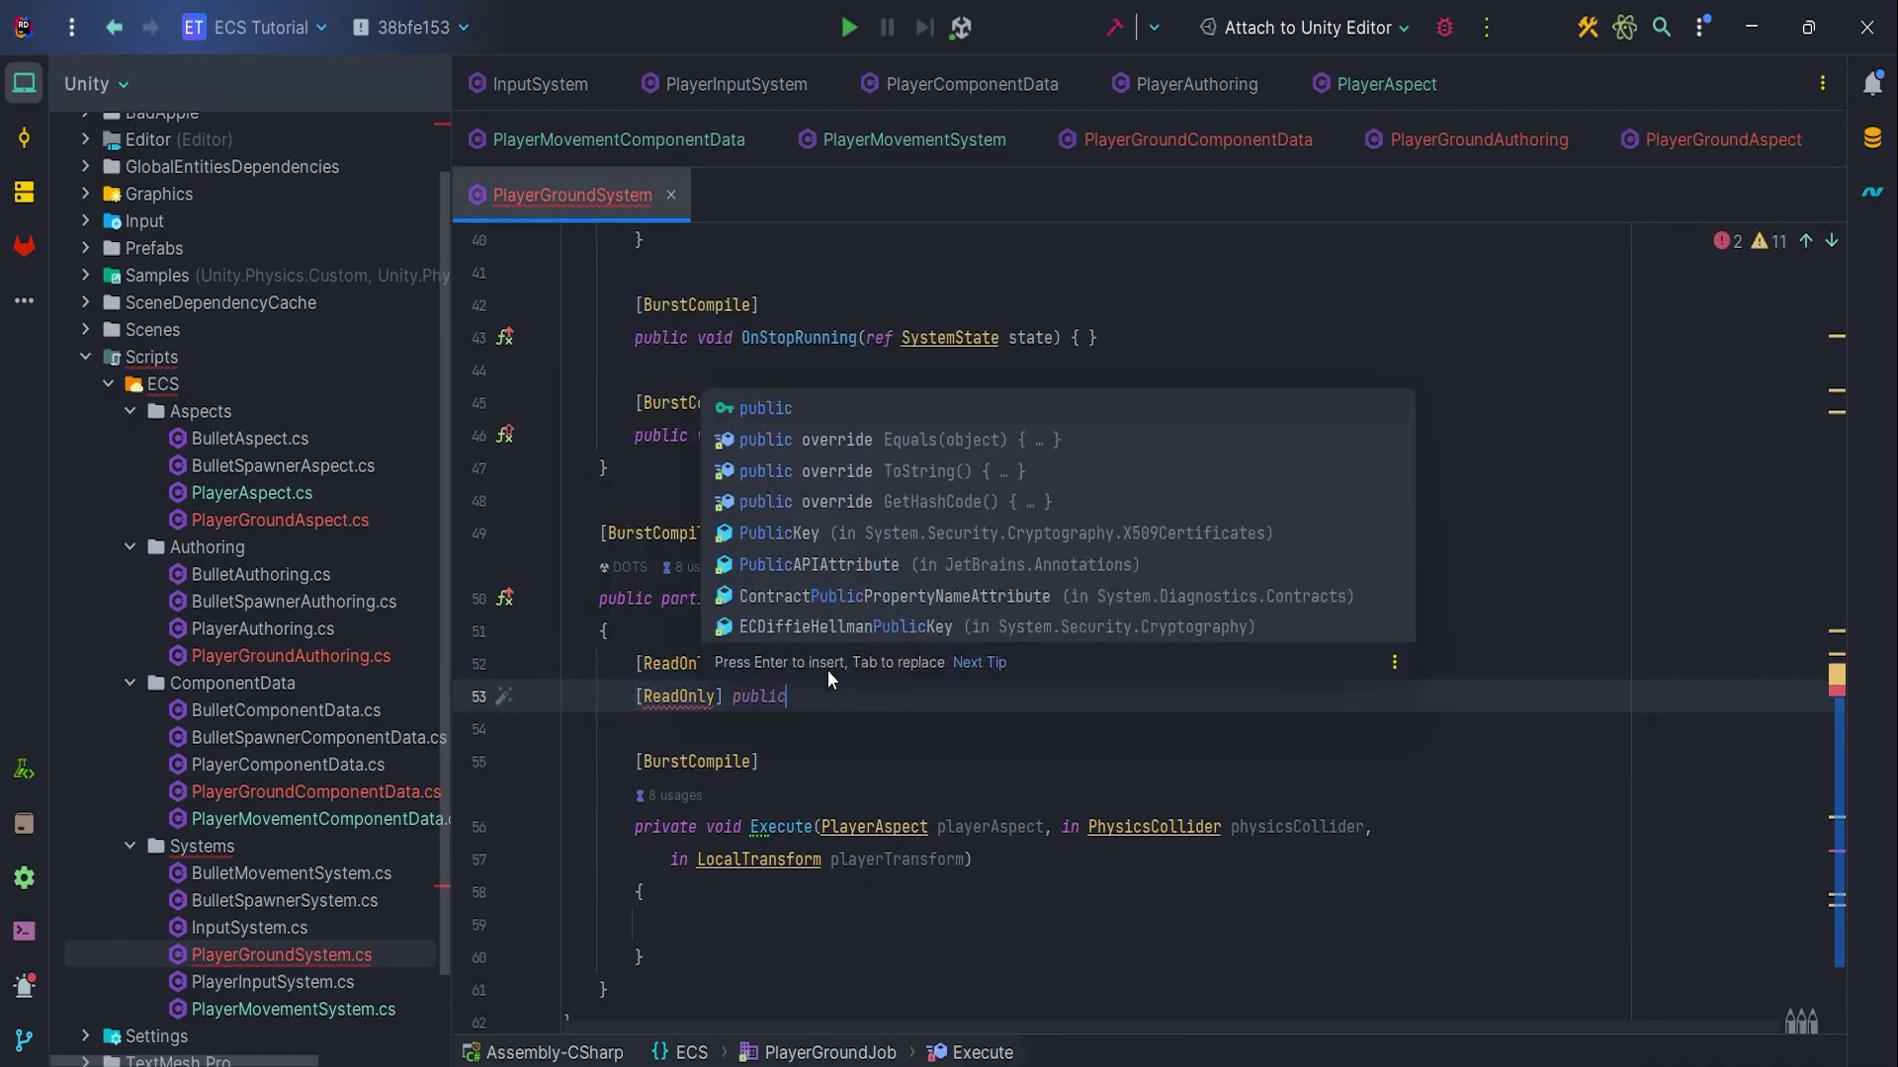
type("ic float")
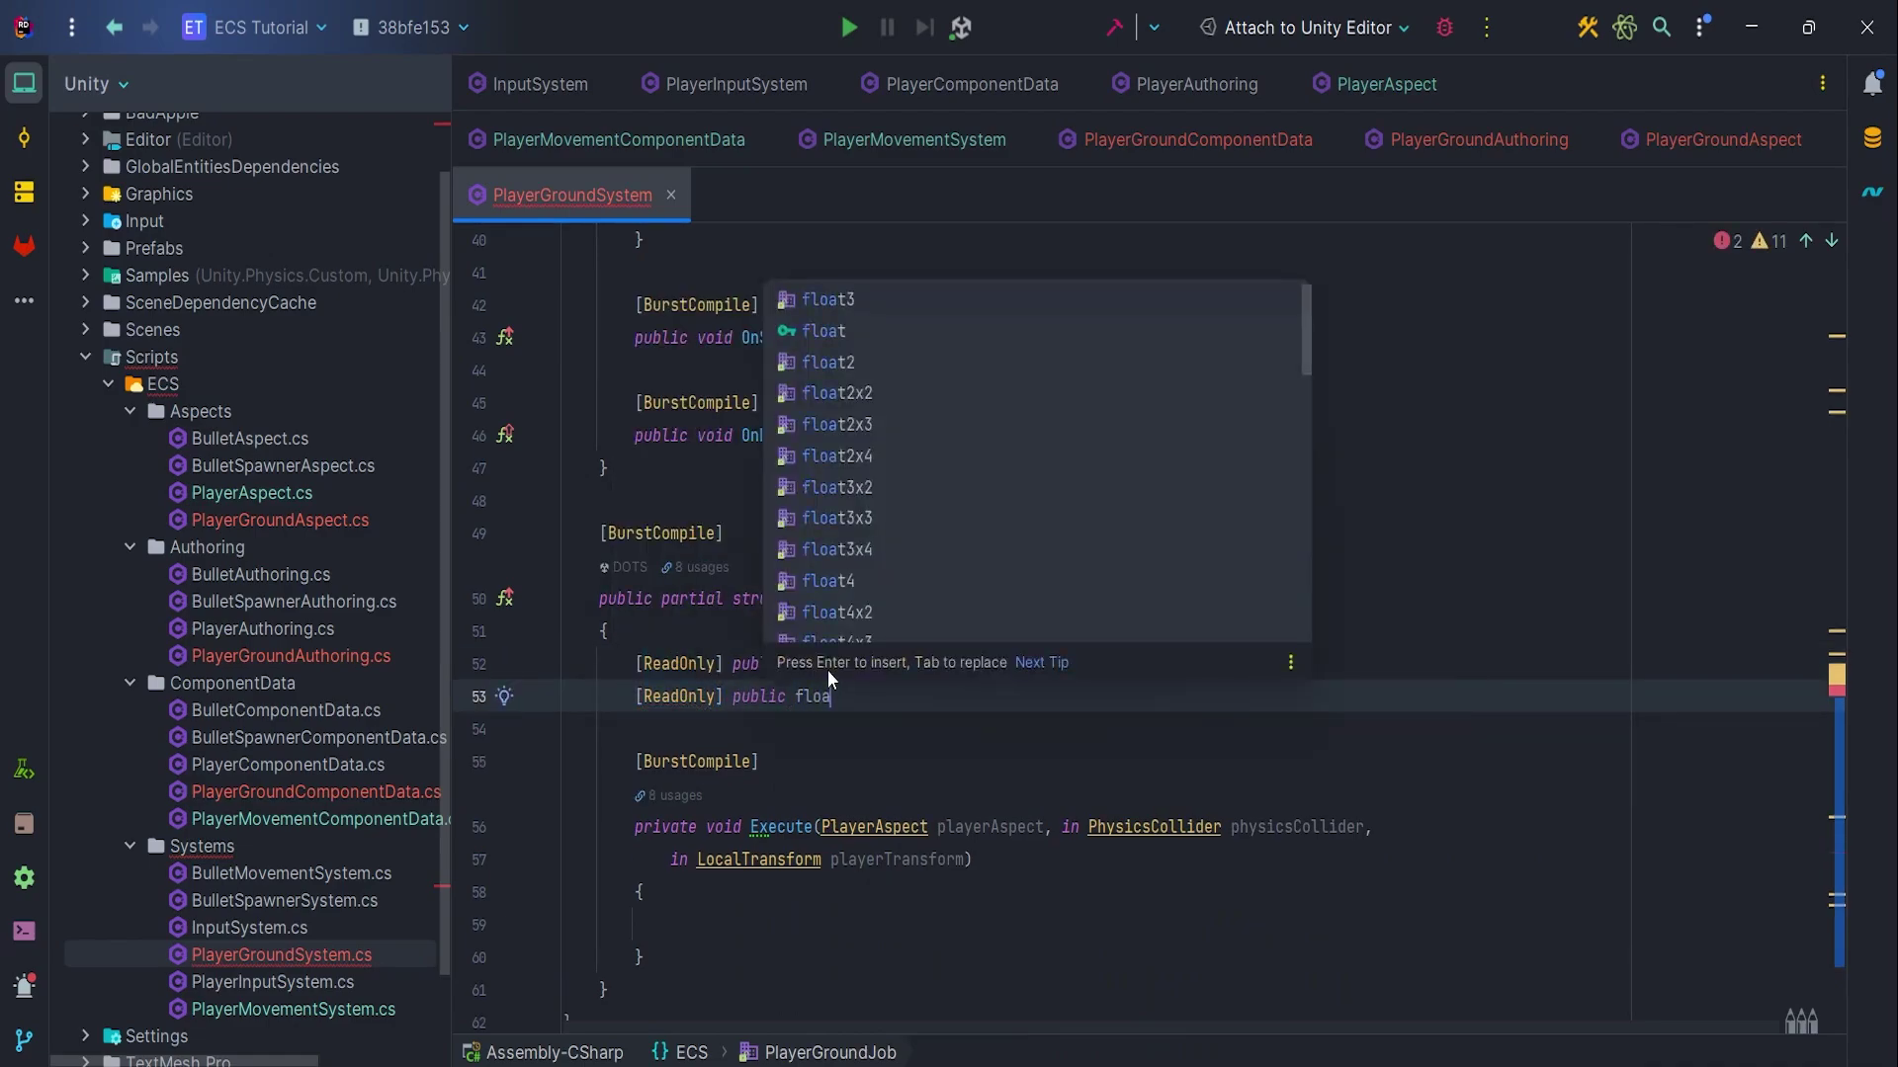
type("3 OverlapDetectionOffs")
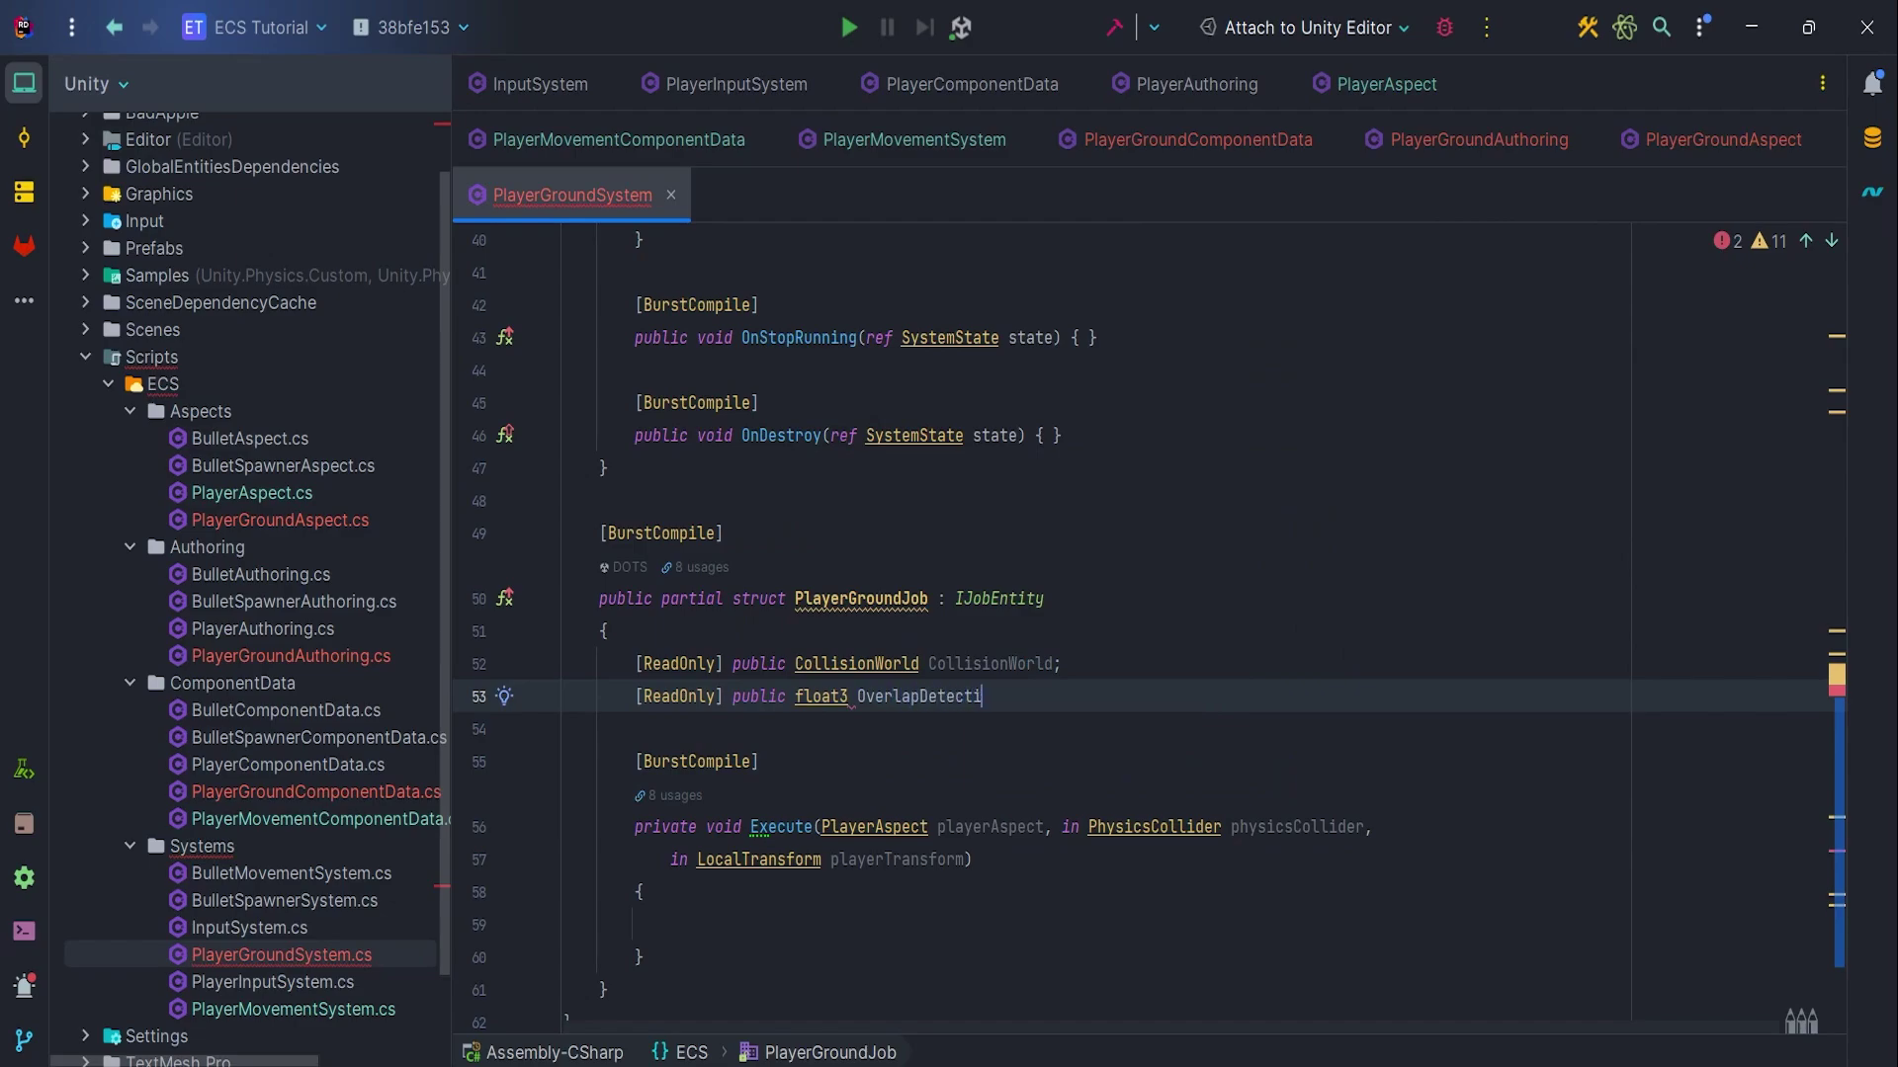
type("et;")
scroll(1126, 508, "down", 2)
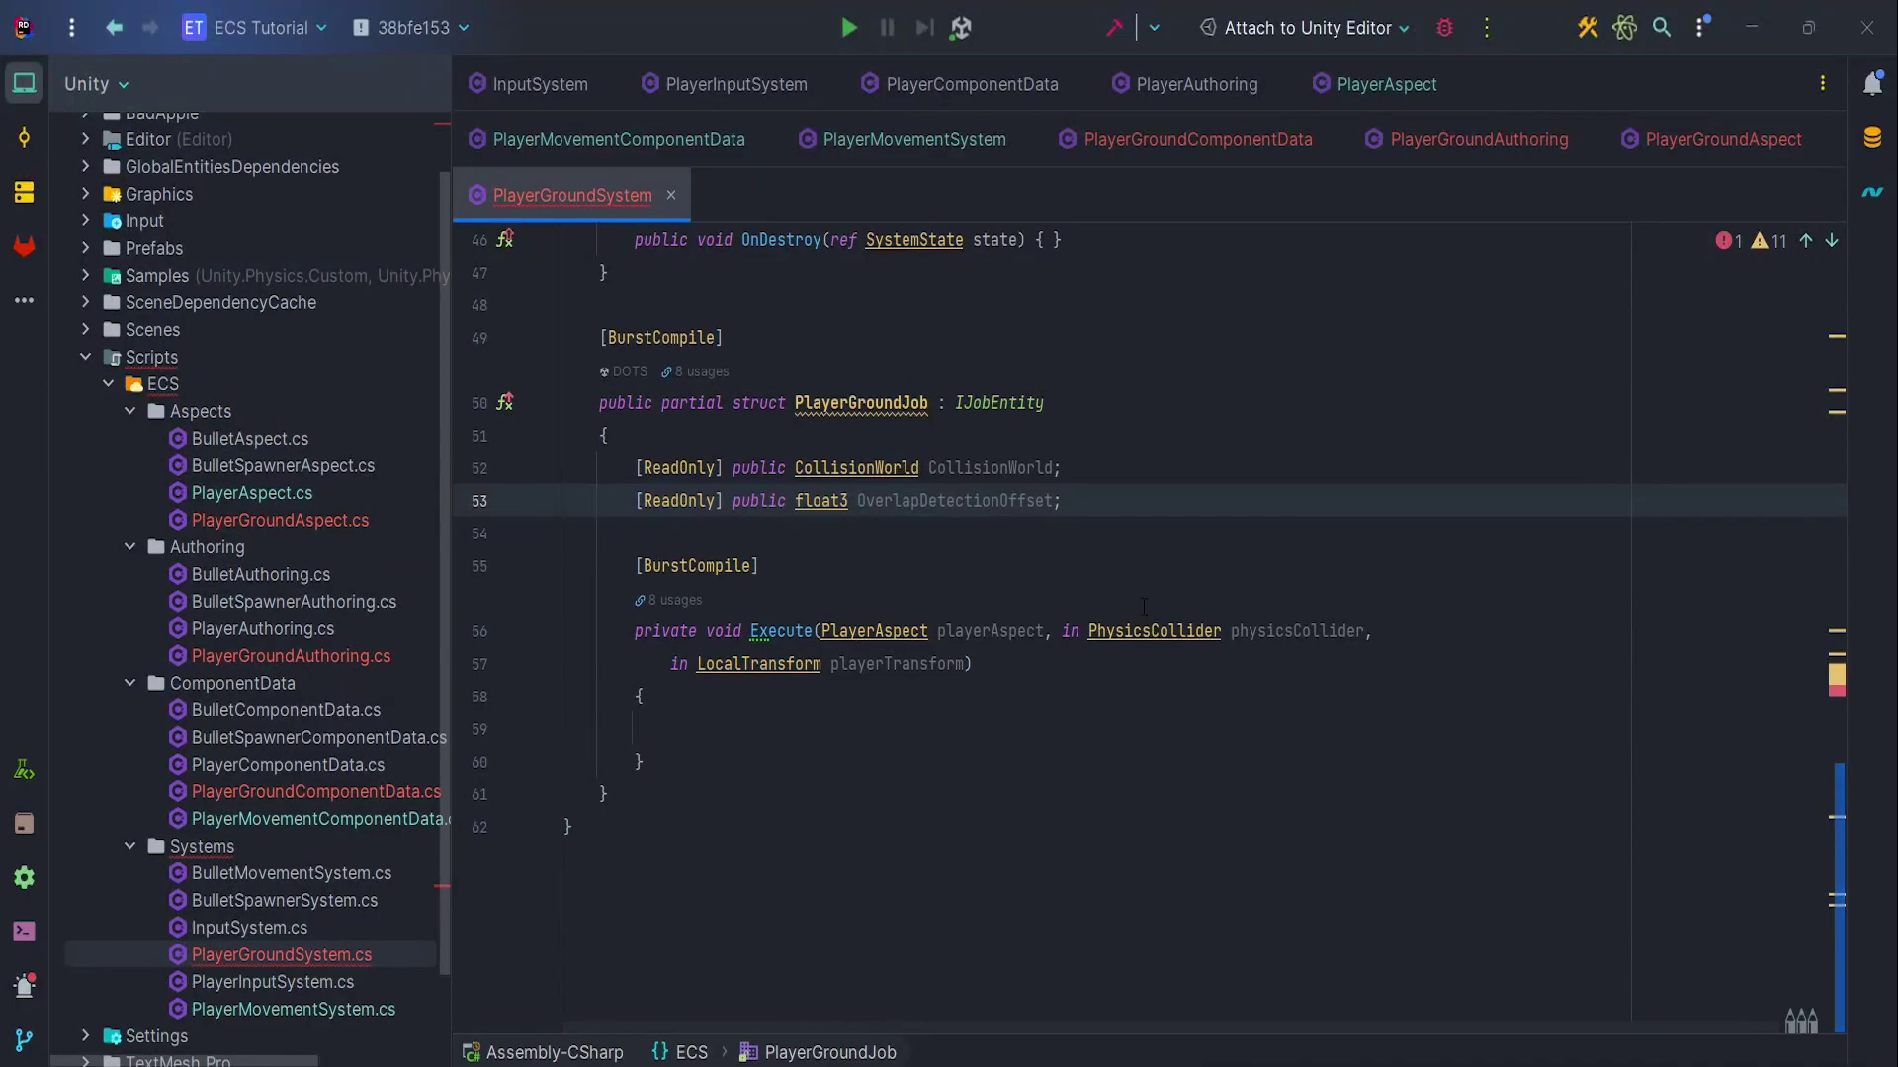
scroll(1139, 629, "up", 2)
scroll(1139, 629, "up", 3)
scroll(1138, 629, "up", 2)
Set CollisionWorld and OverlapDetectionOffset in OnUpdate's PlayerGroundJob initializer and append .Schedule()
left_click(813, 663)
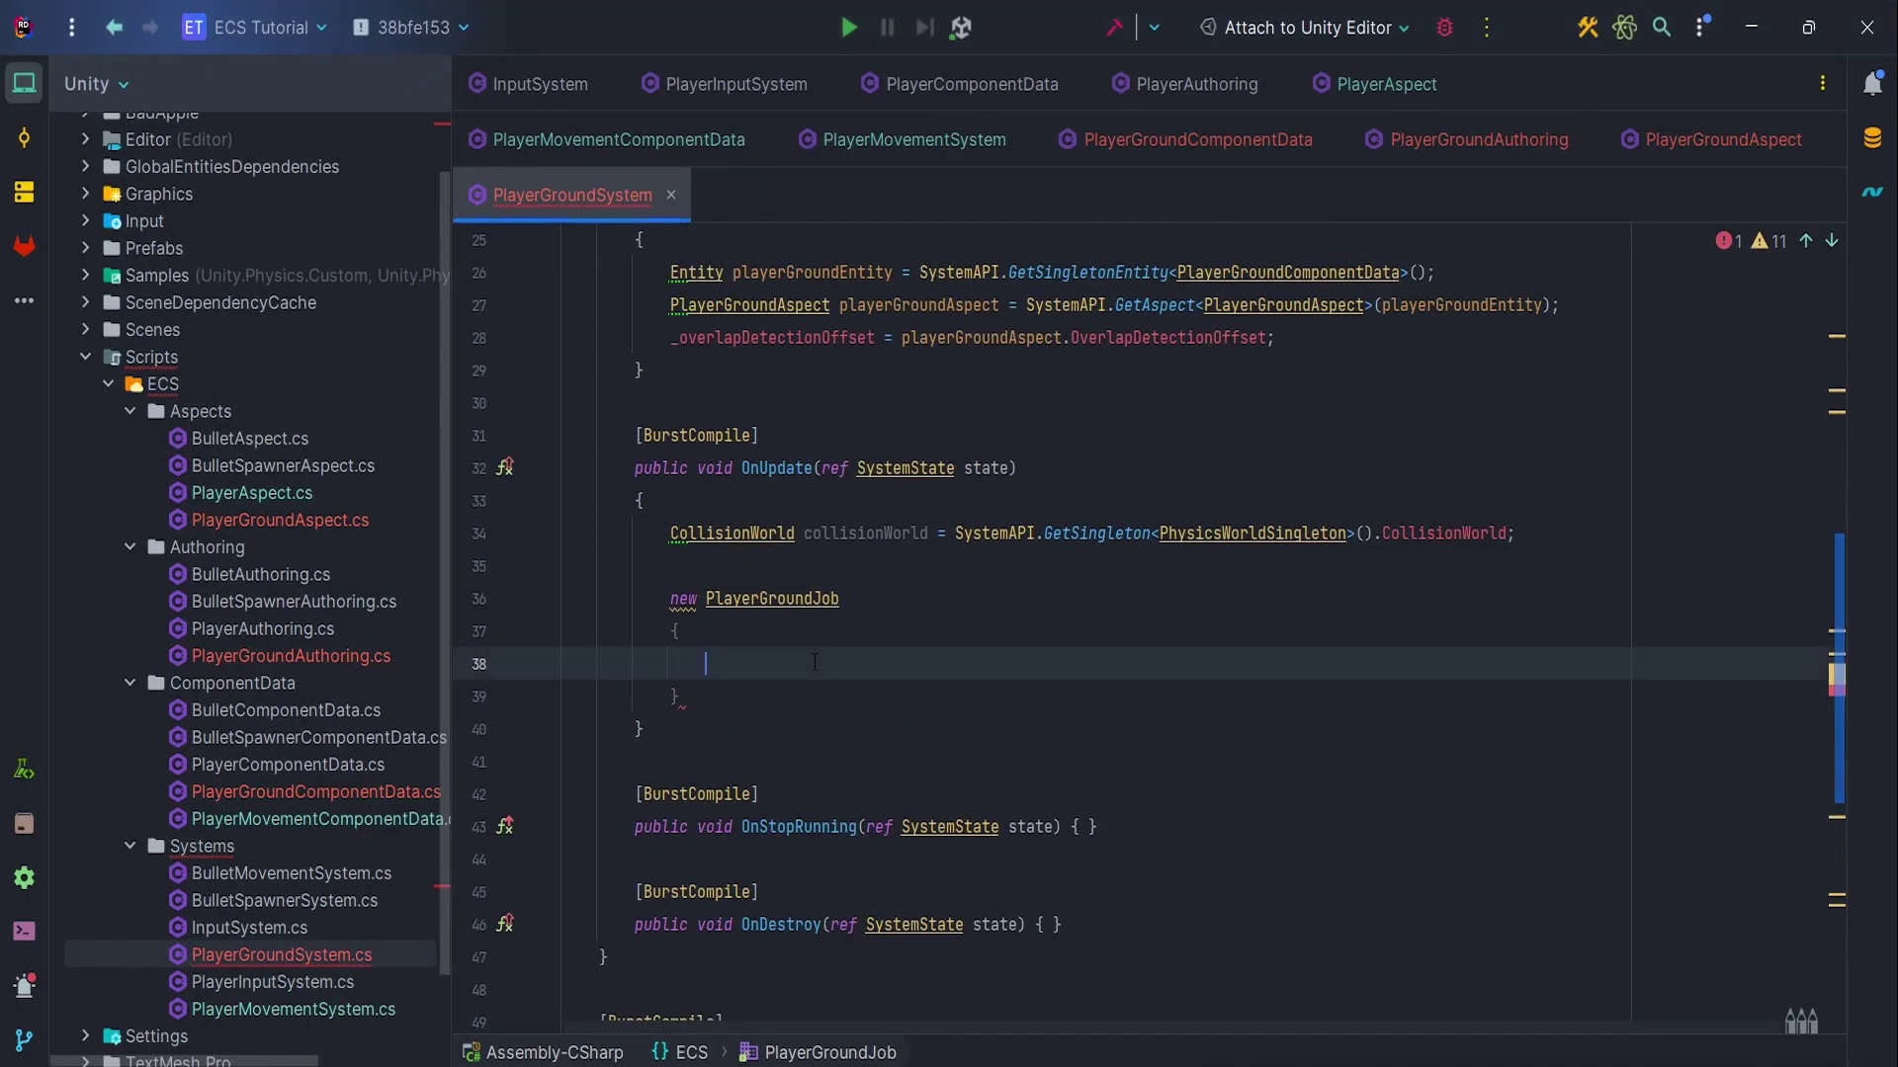
type("CollisionWorld")
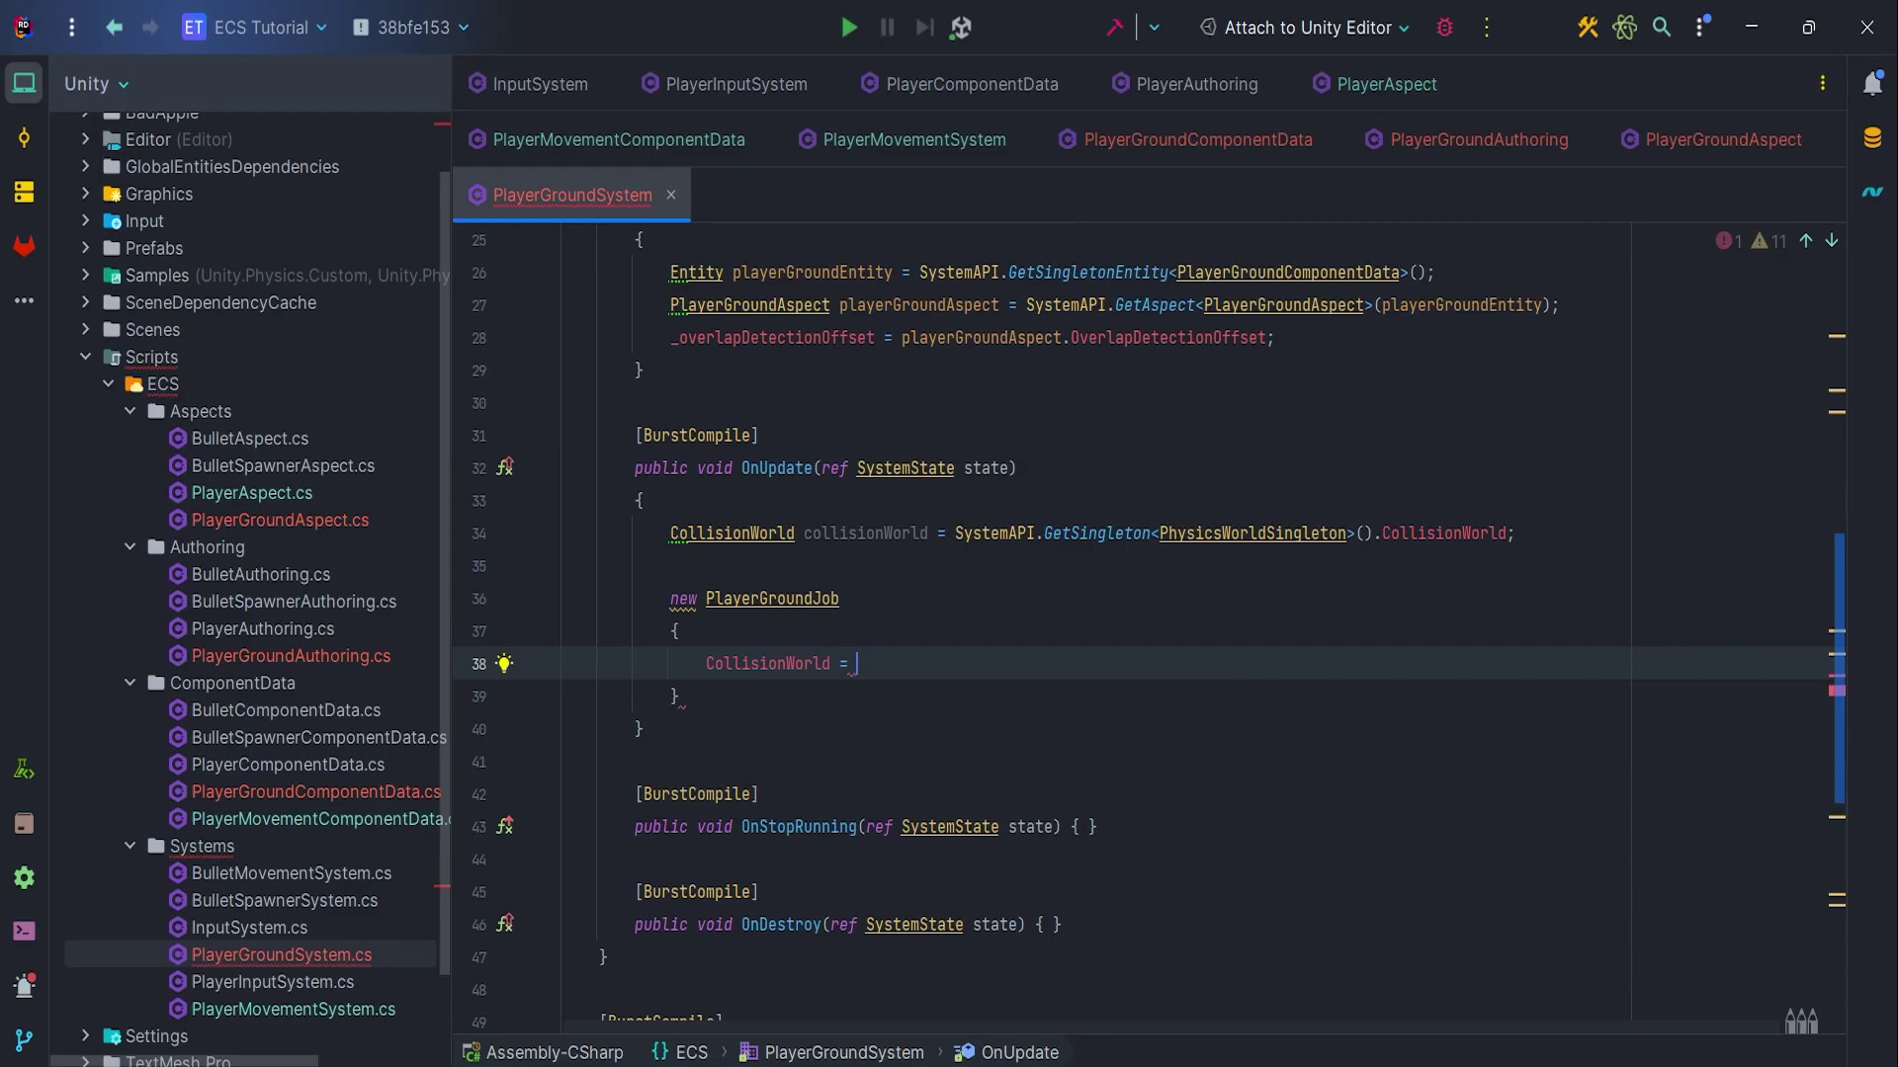
type(" = collisionWorld,")
key("Return")
type("OverlapDetectionOffset = _overlapDetectionOffset")
key("Down")
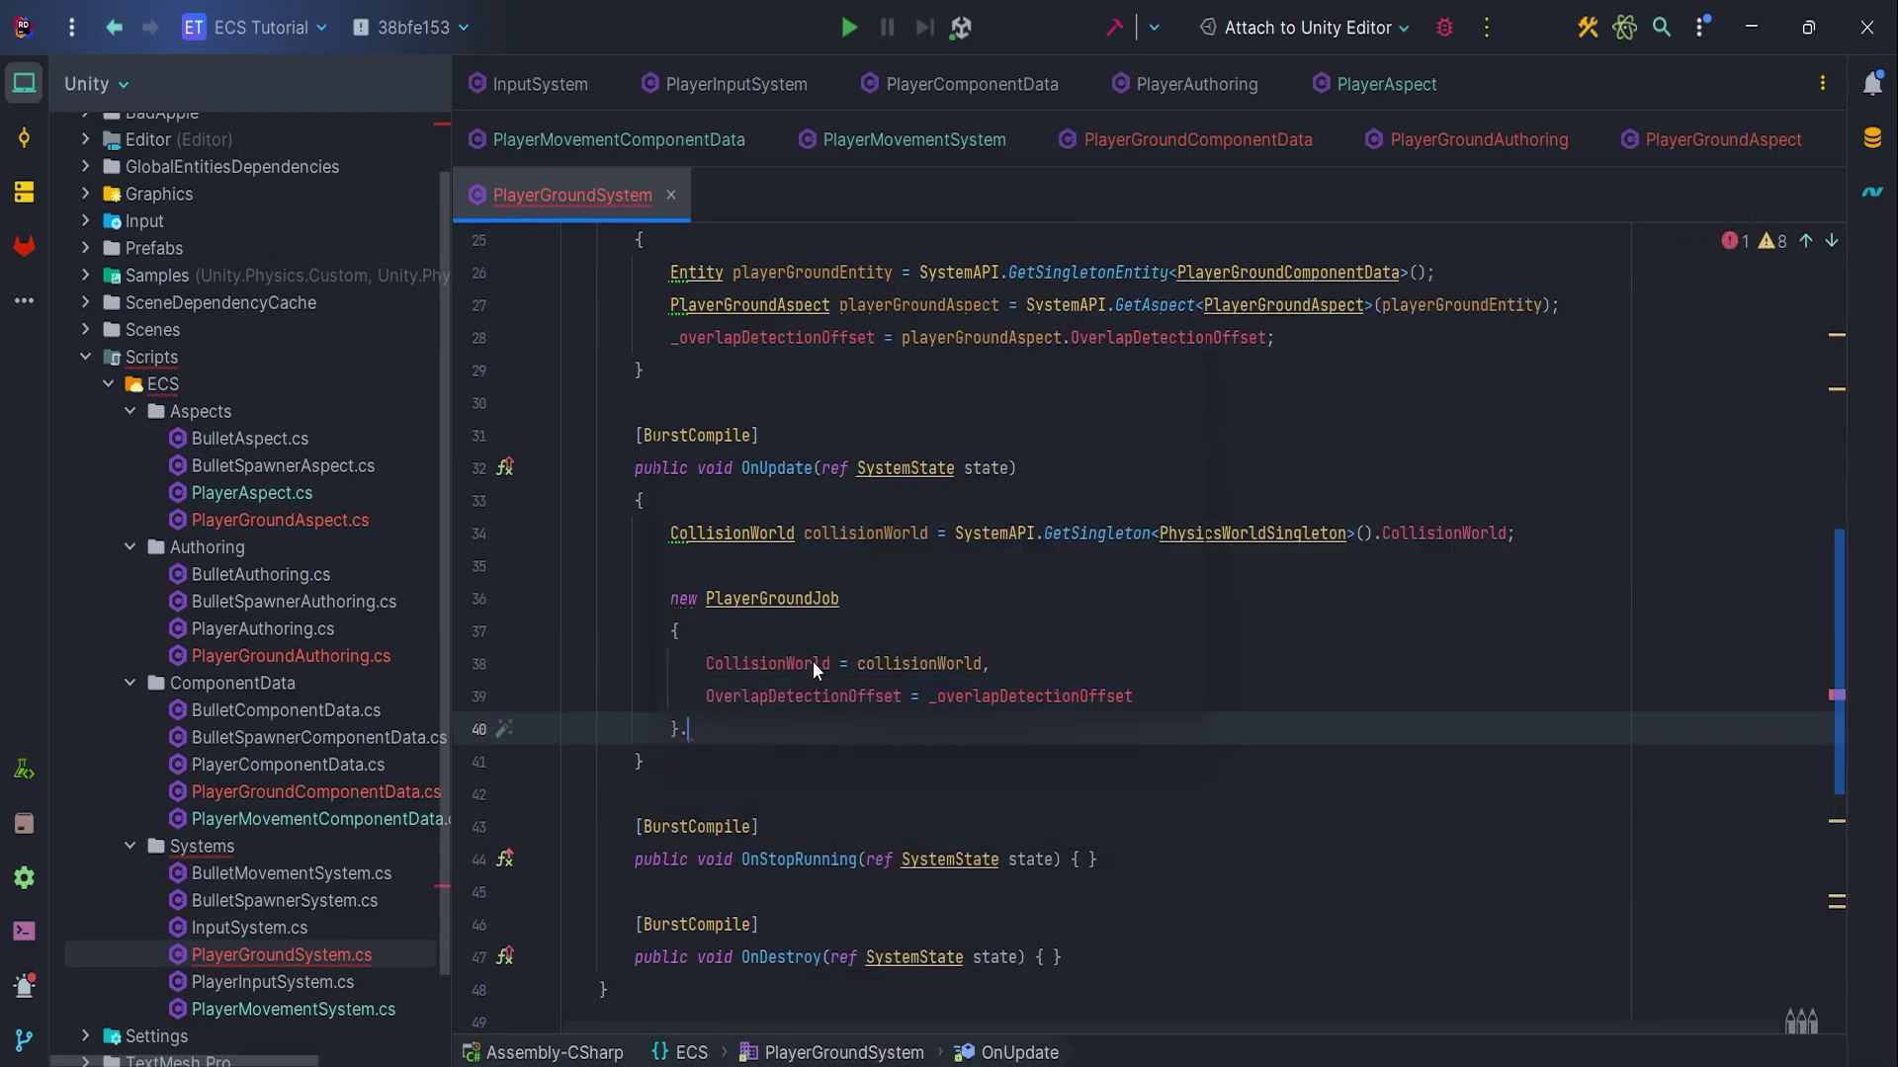
type(".Schedule();")
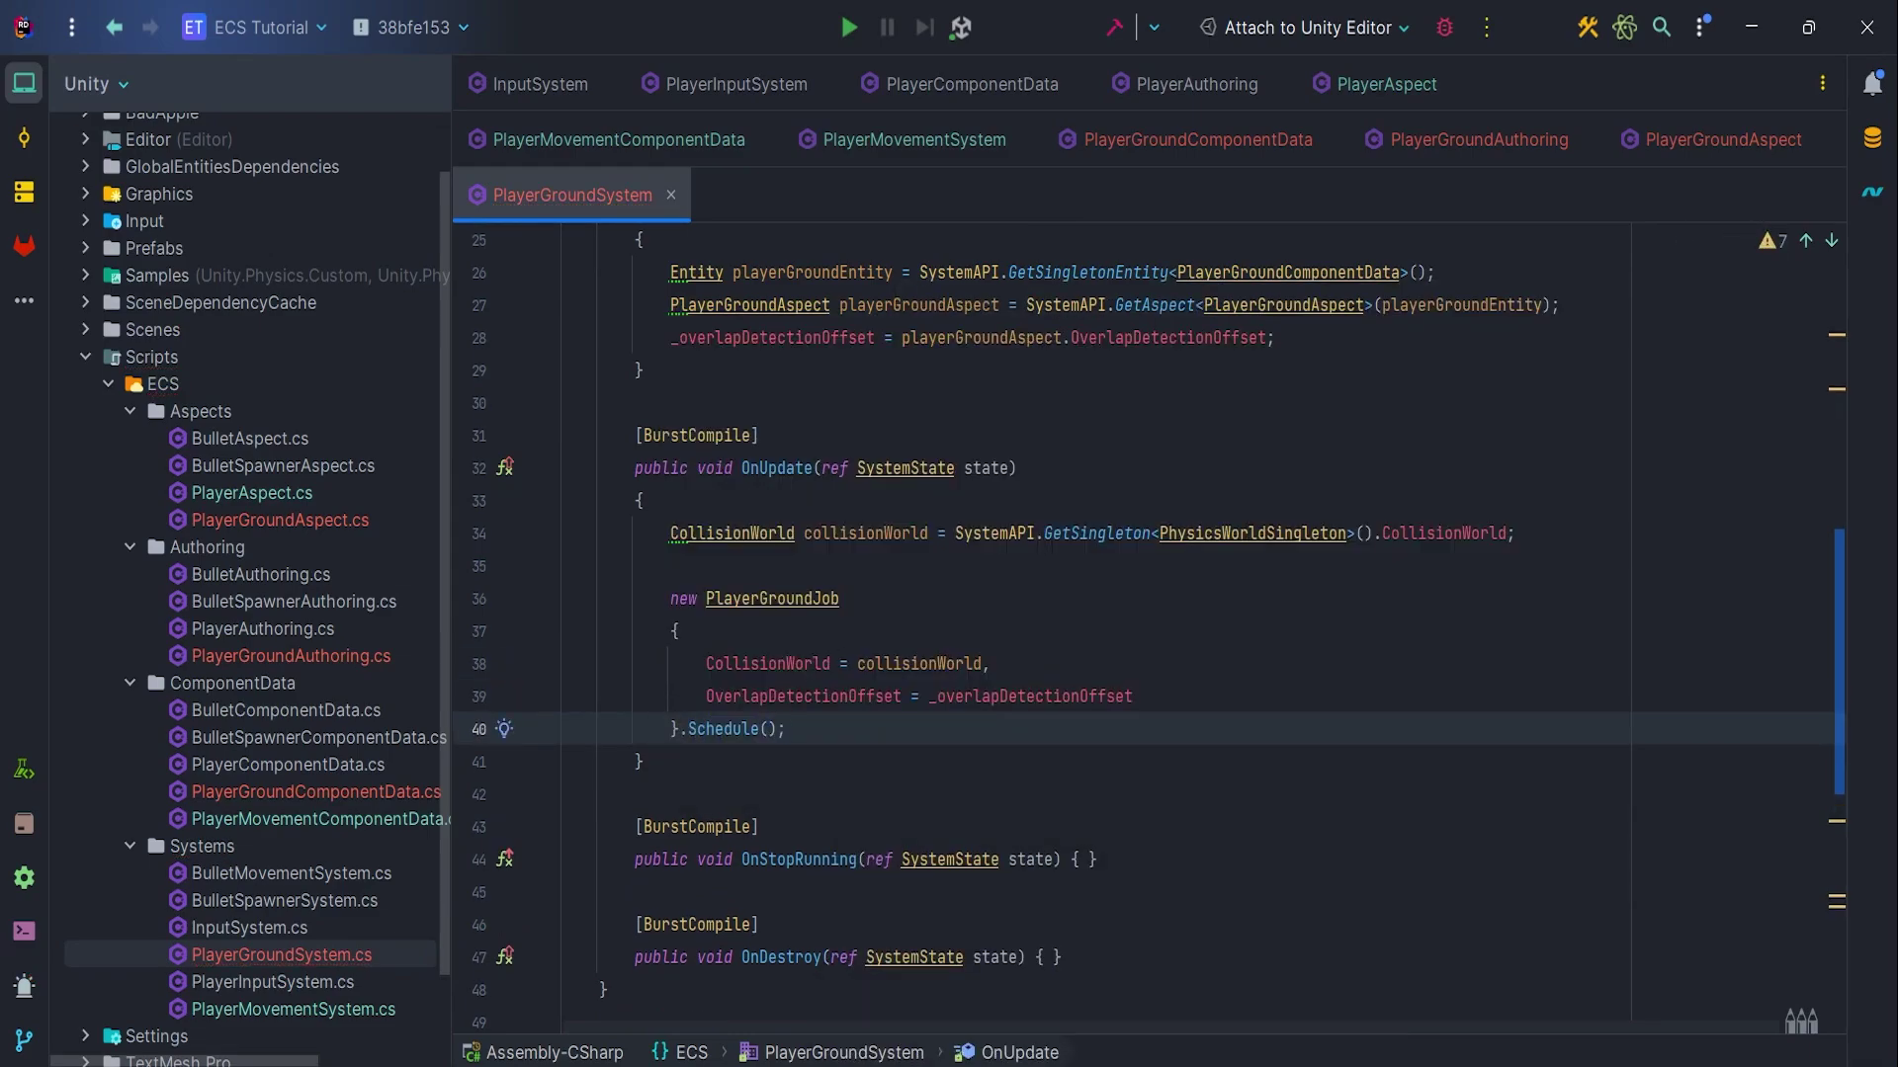
scroll(1149, 628, "down", 1)
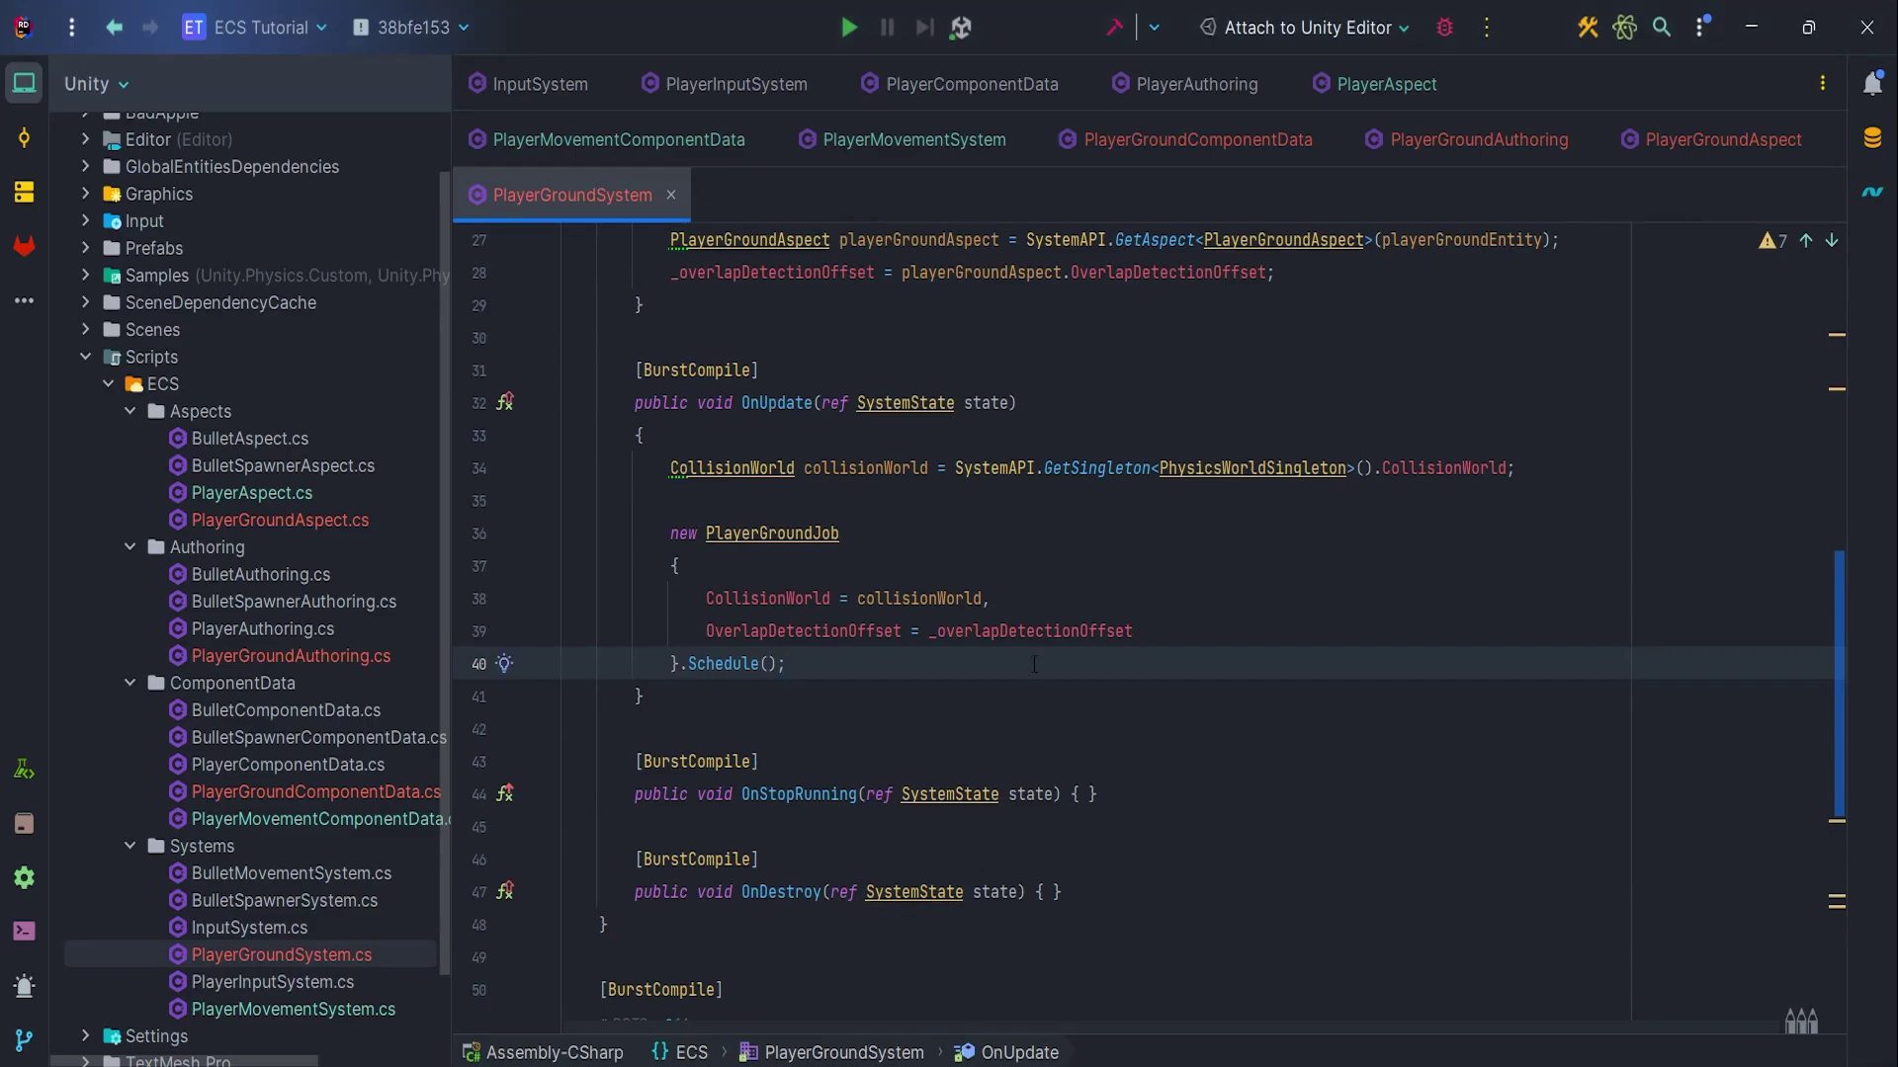
scroll(1033, 664, "down", 5)
scroll(1033, 663, "down", 2)
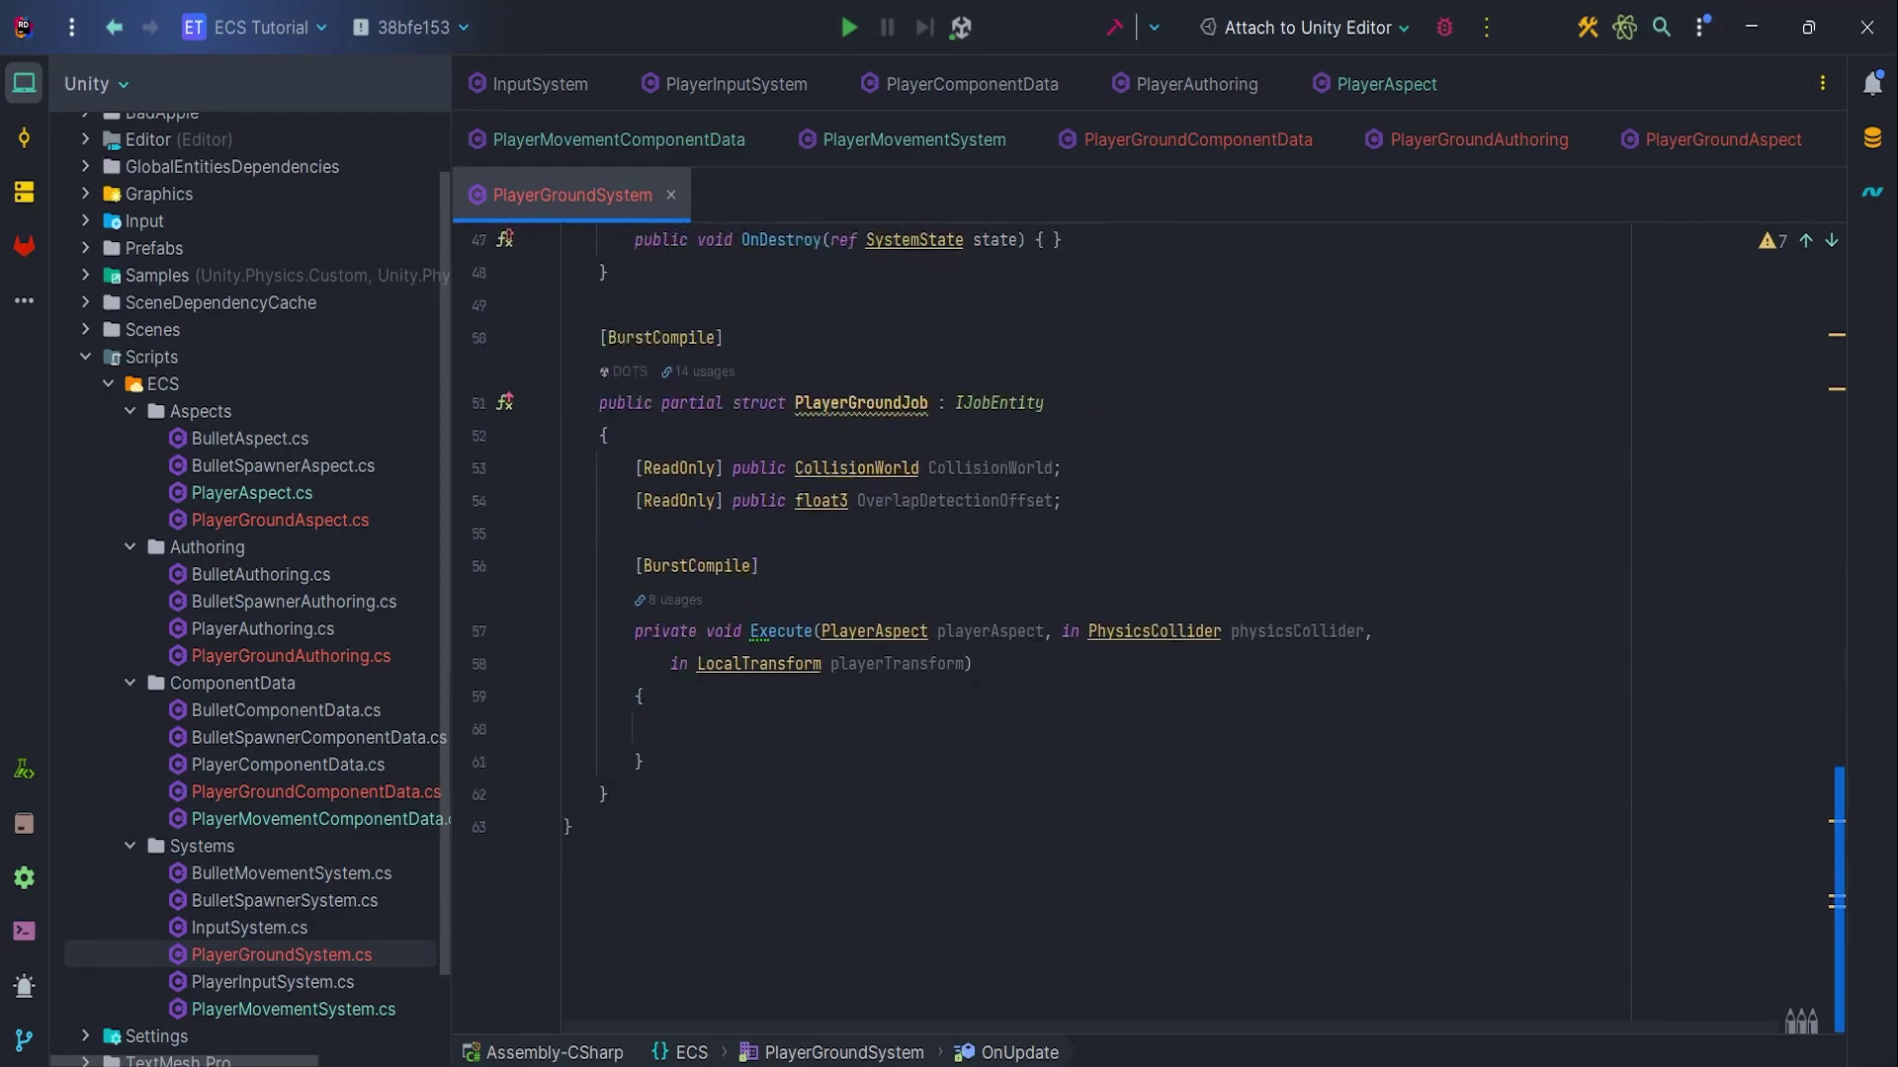
In Execute, declare a NativeList<DistanceHit> hits using Allocator.TempJob
left_click(798, 734)
type("Na")
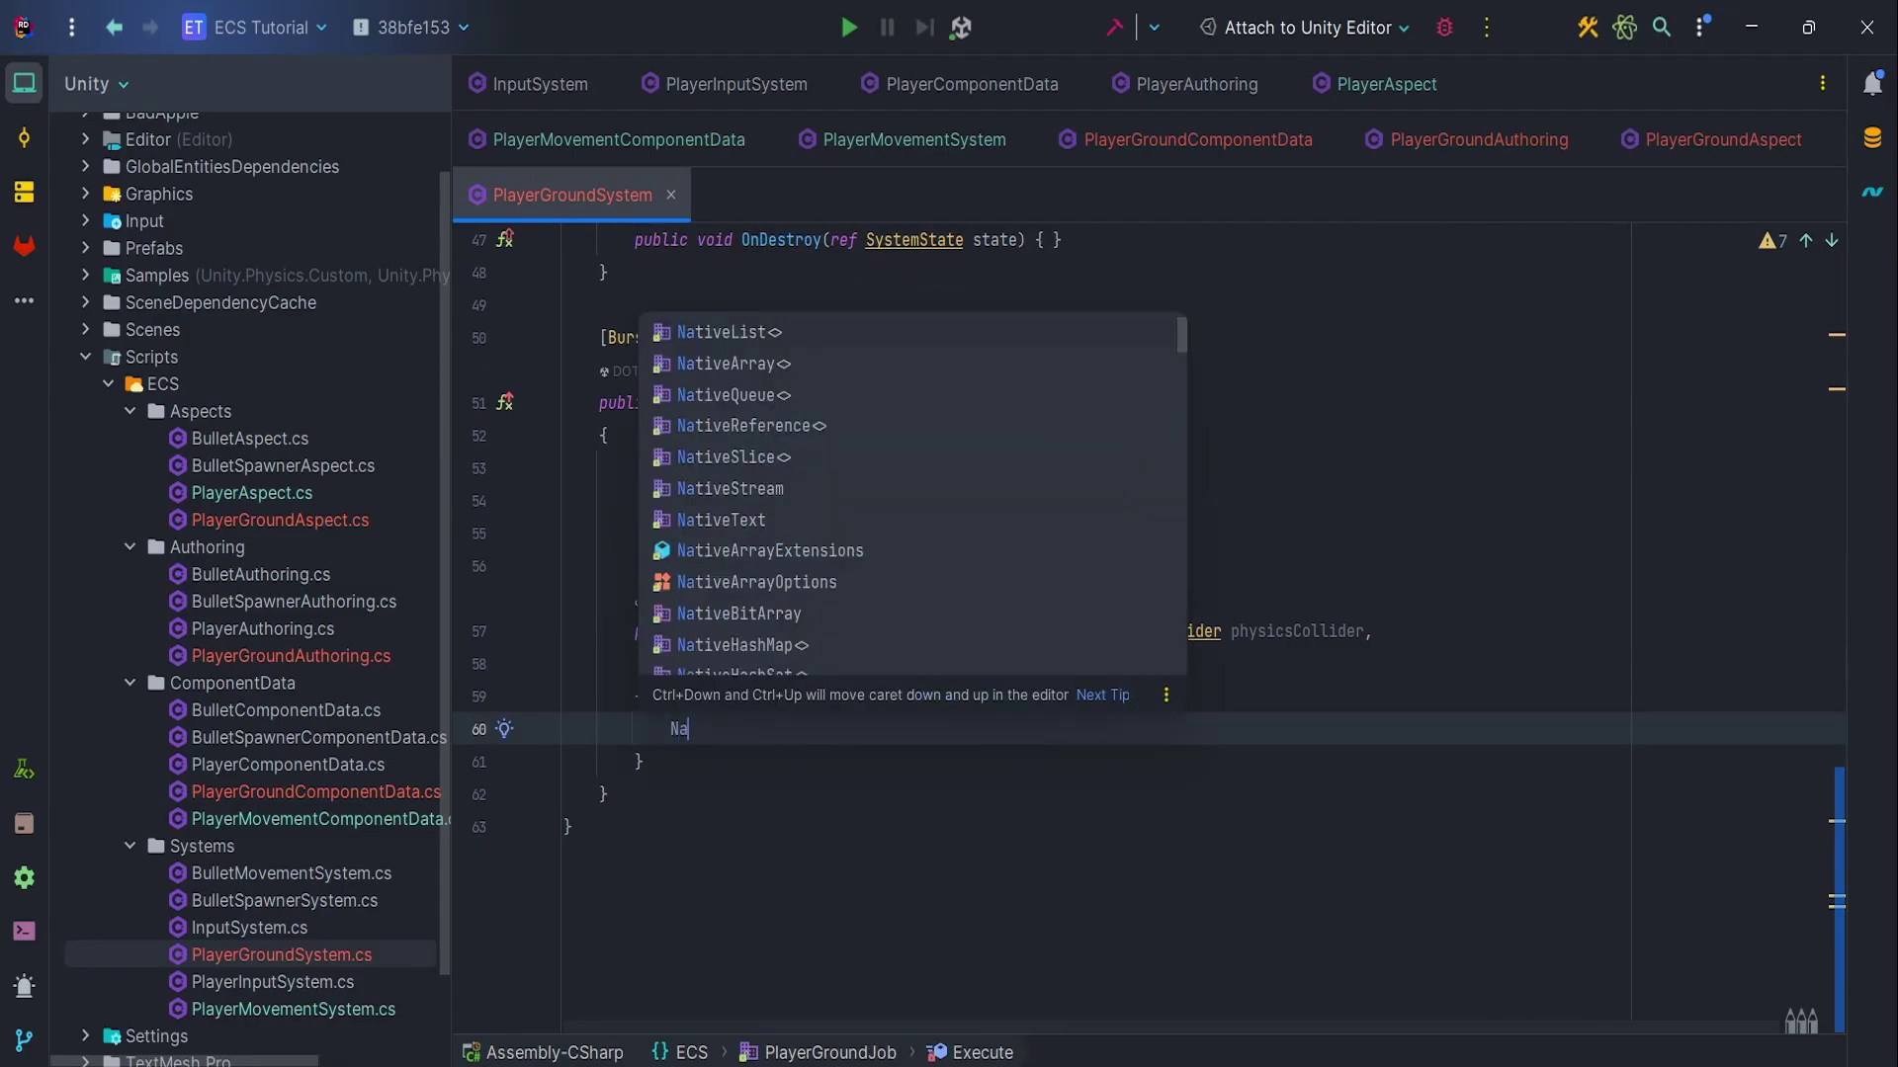
key("Return")
type("Dist")
key("Return")
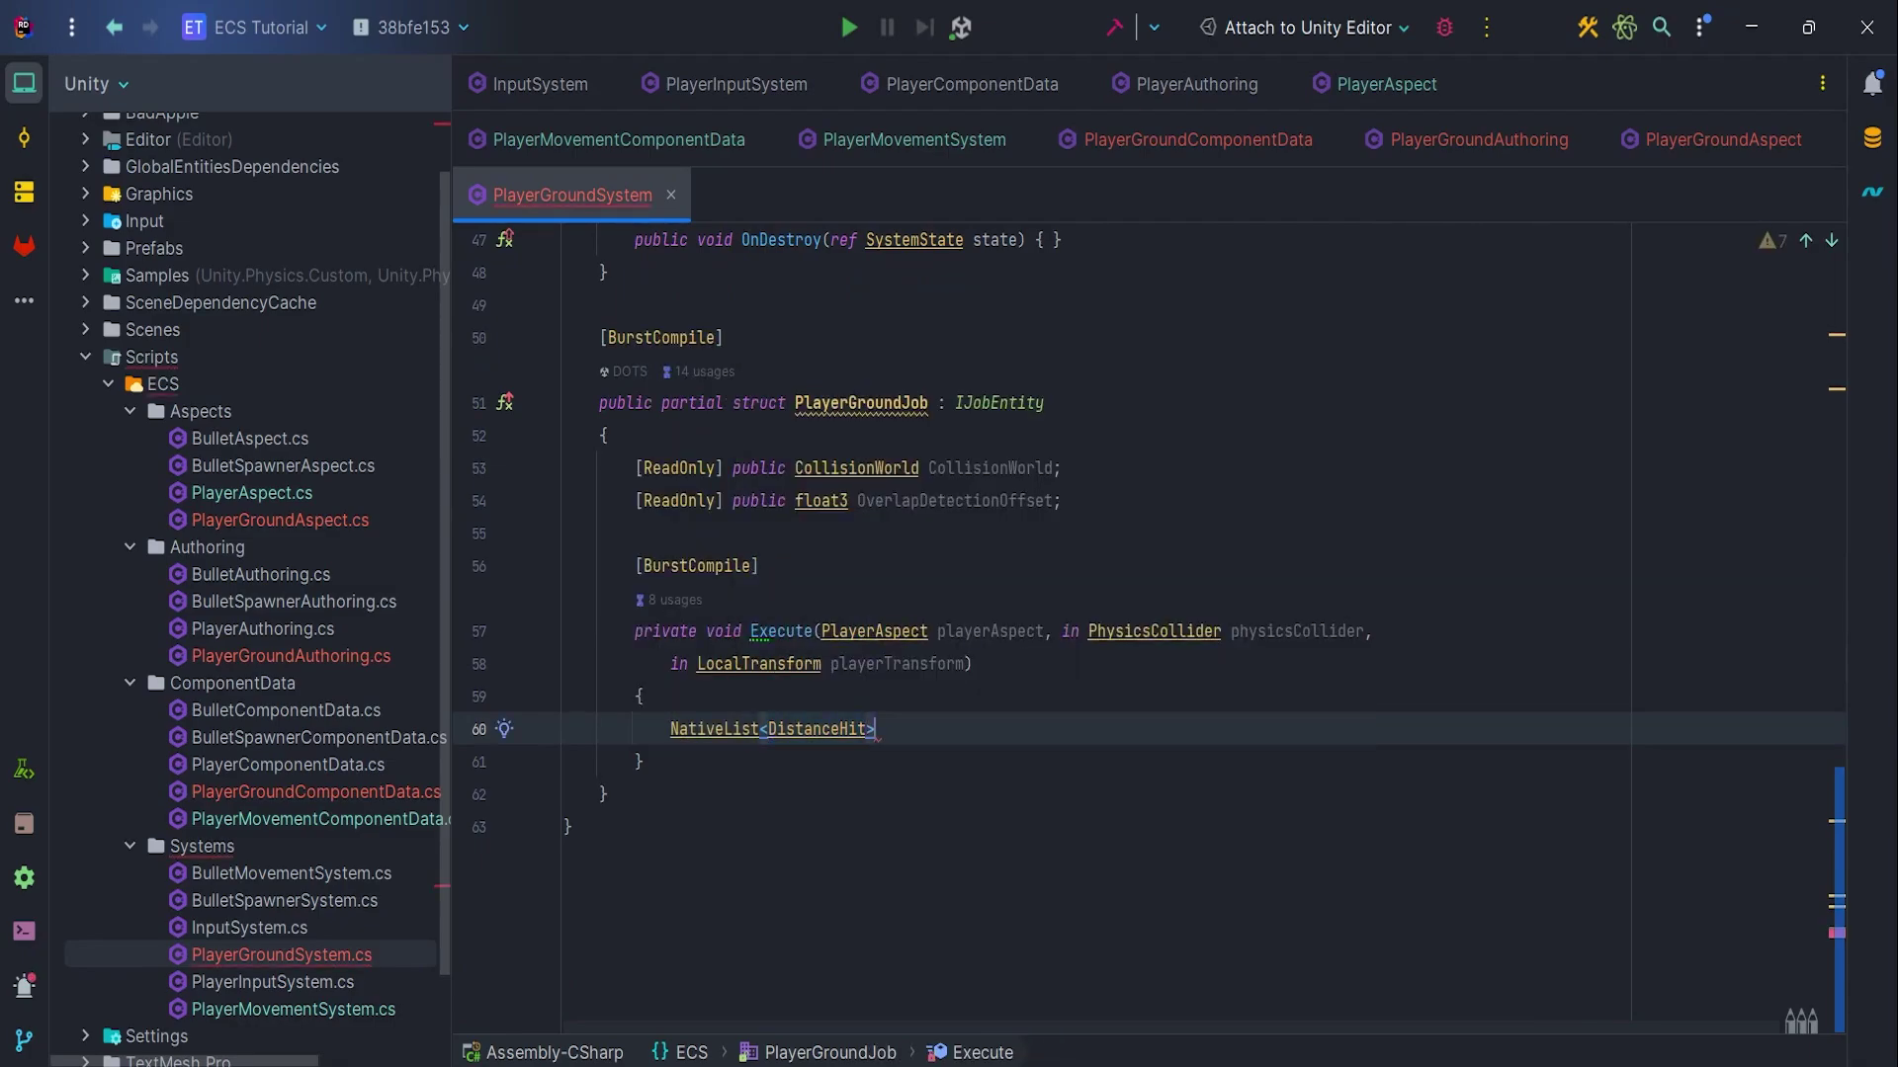
type(" hits =")
key("Return")
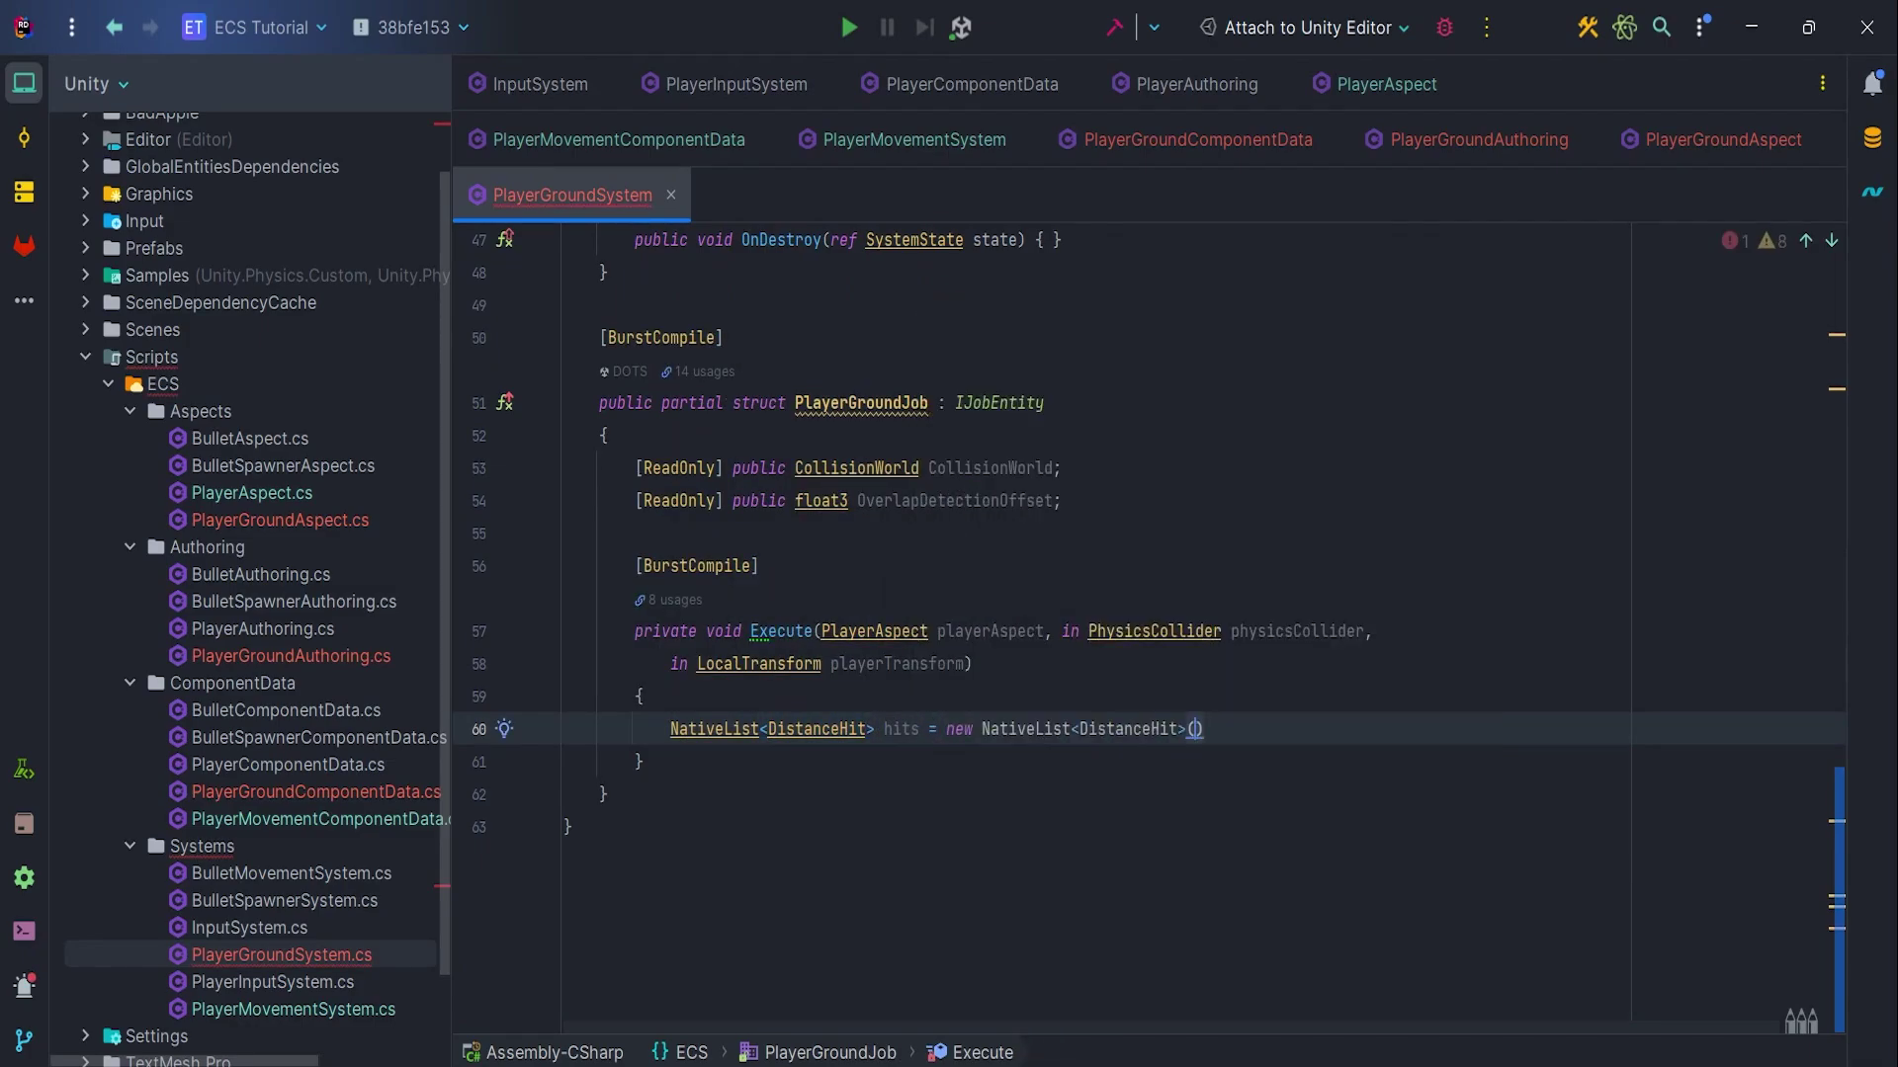
type("Allo")
key("Return")
type(".")
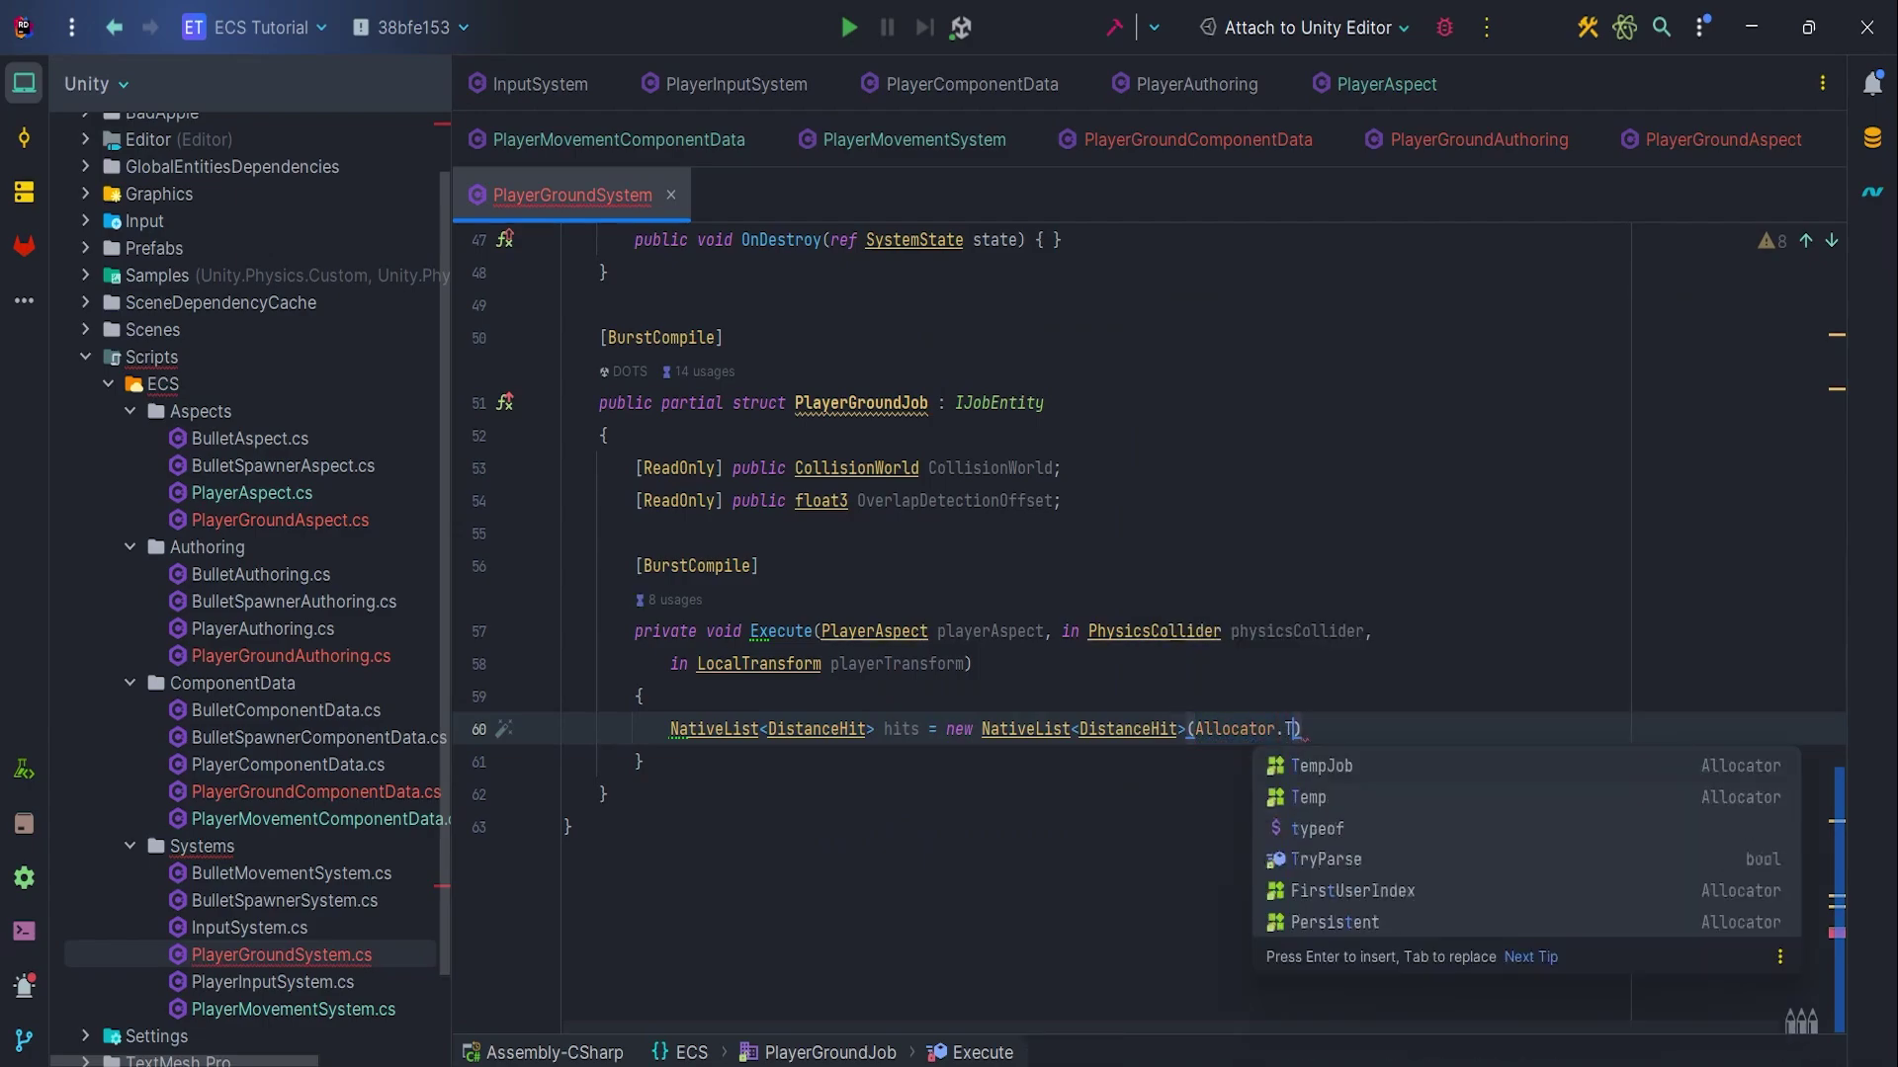
type("T")
key("Return")
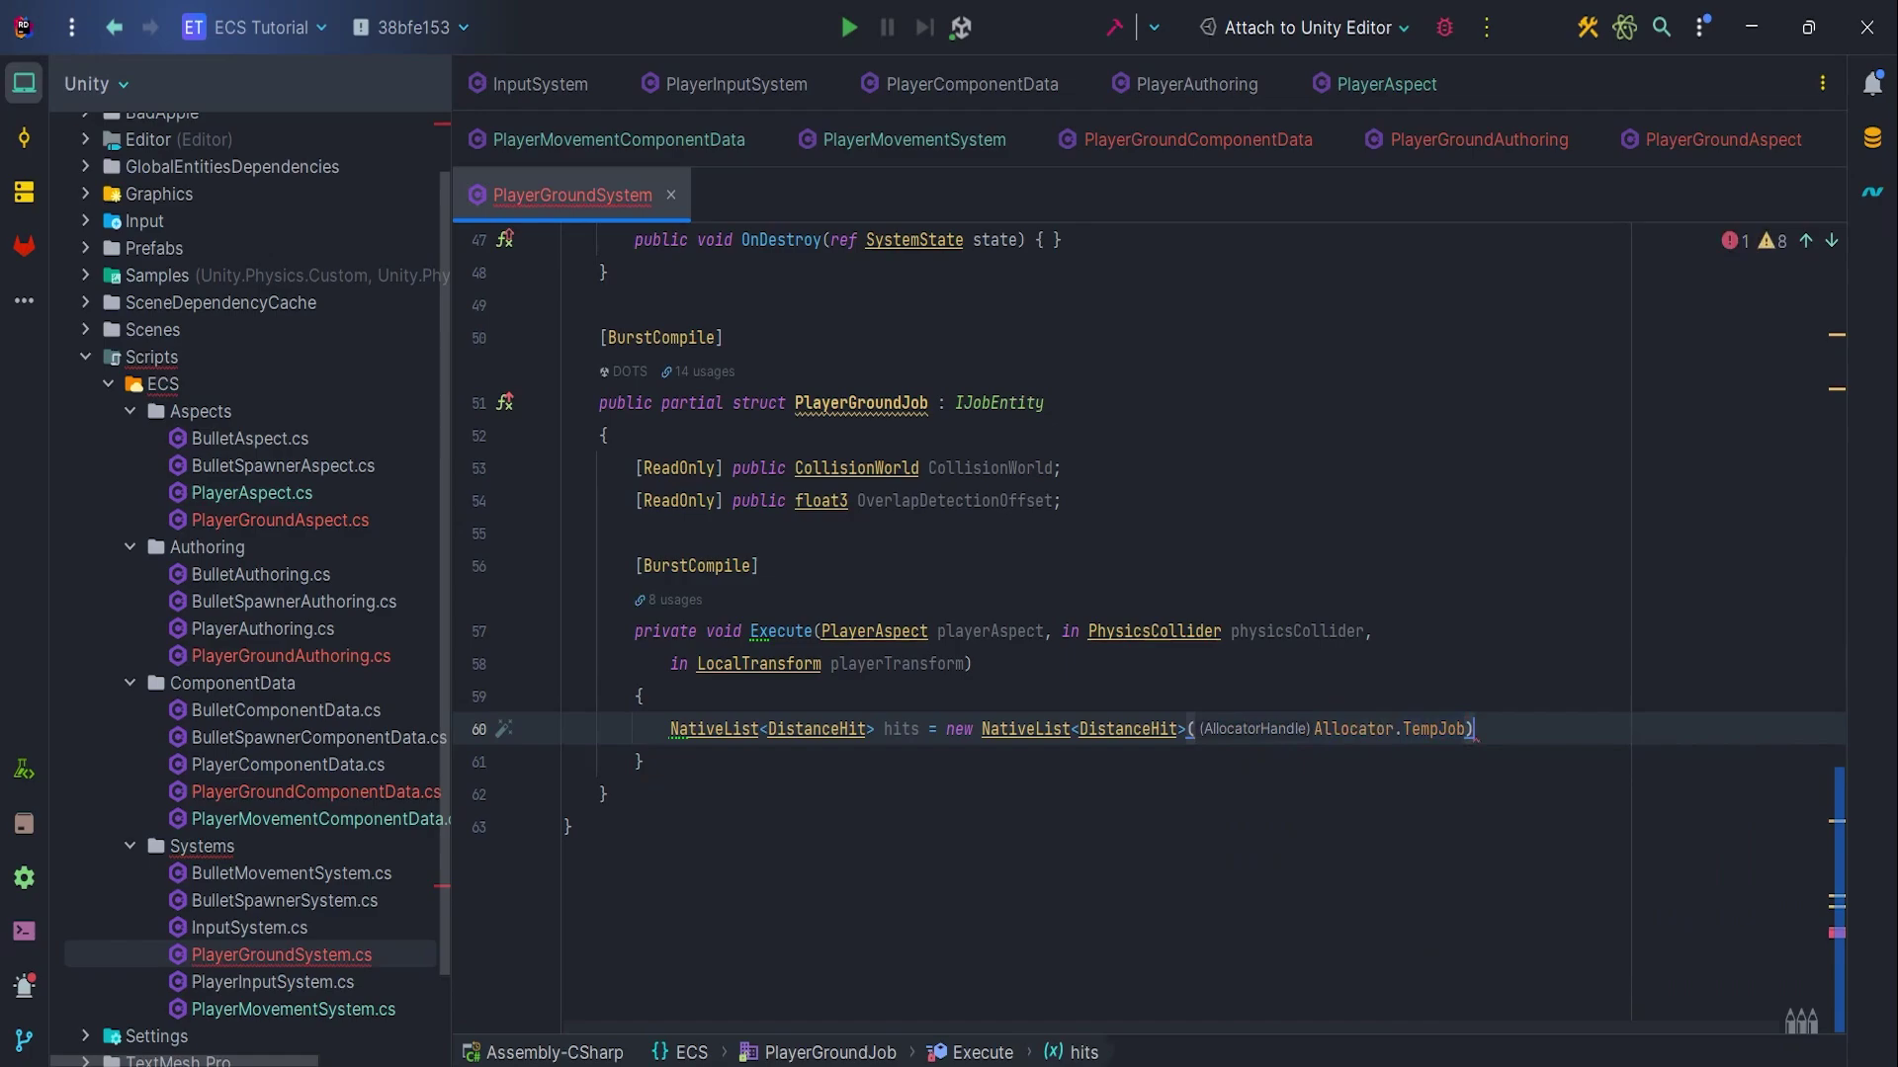
type(";")
Start bool isGrounded = CollisionWorld.OverlapBox(playerTransform.Position + OverlapDetectionOffset, new quaternion(0,0,0,1), ...)
key("Return")
key("Return")
type("bool is")
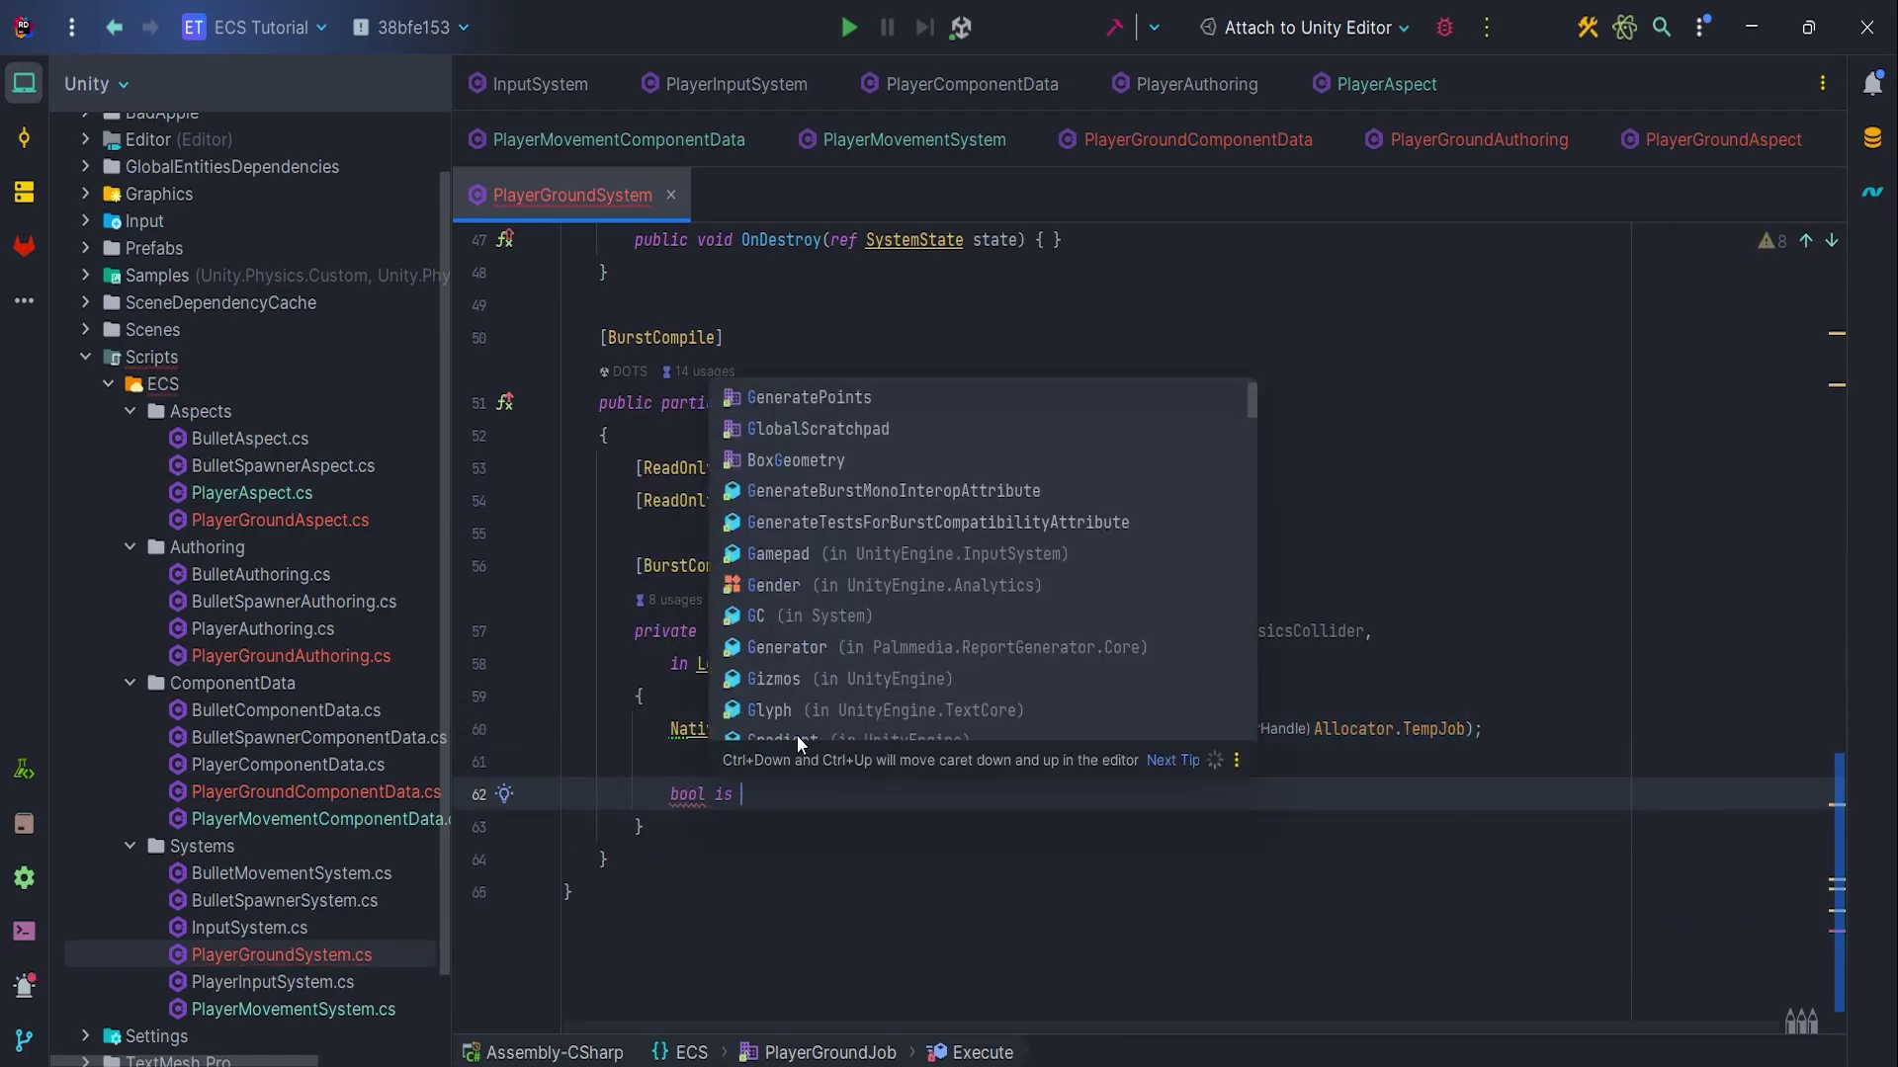
key("BackSpace")
type("Grounded = C")
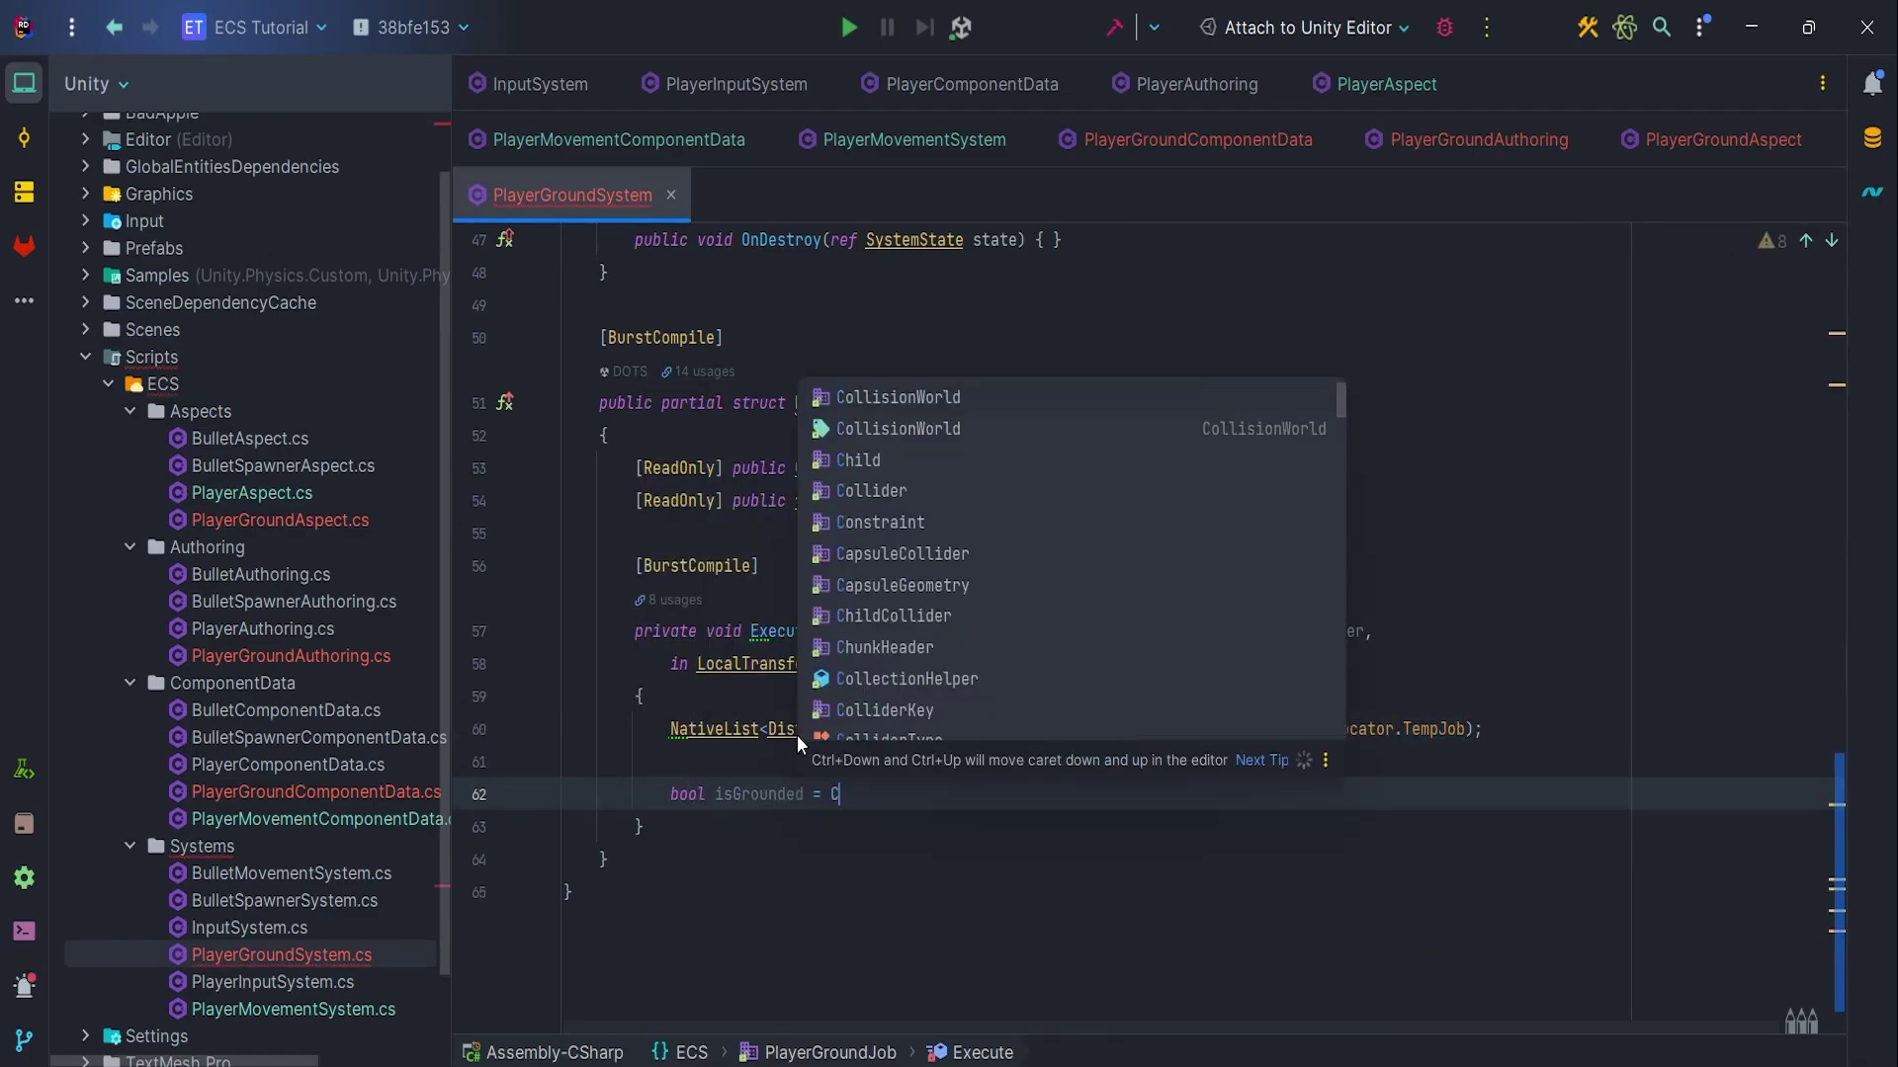
key("Return")
type(".Ov")
key("Return")
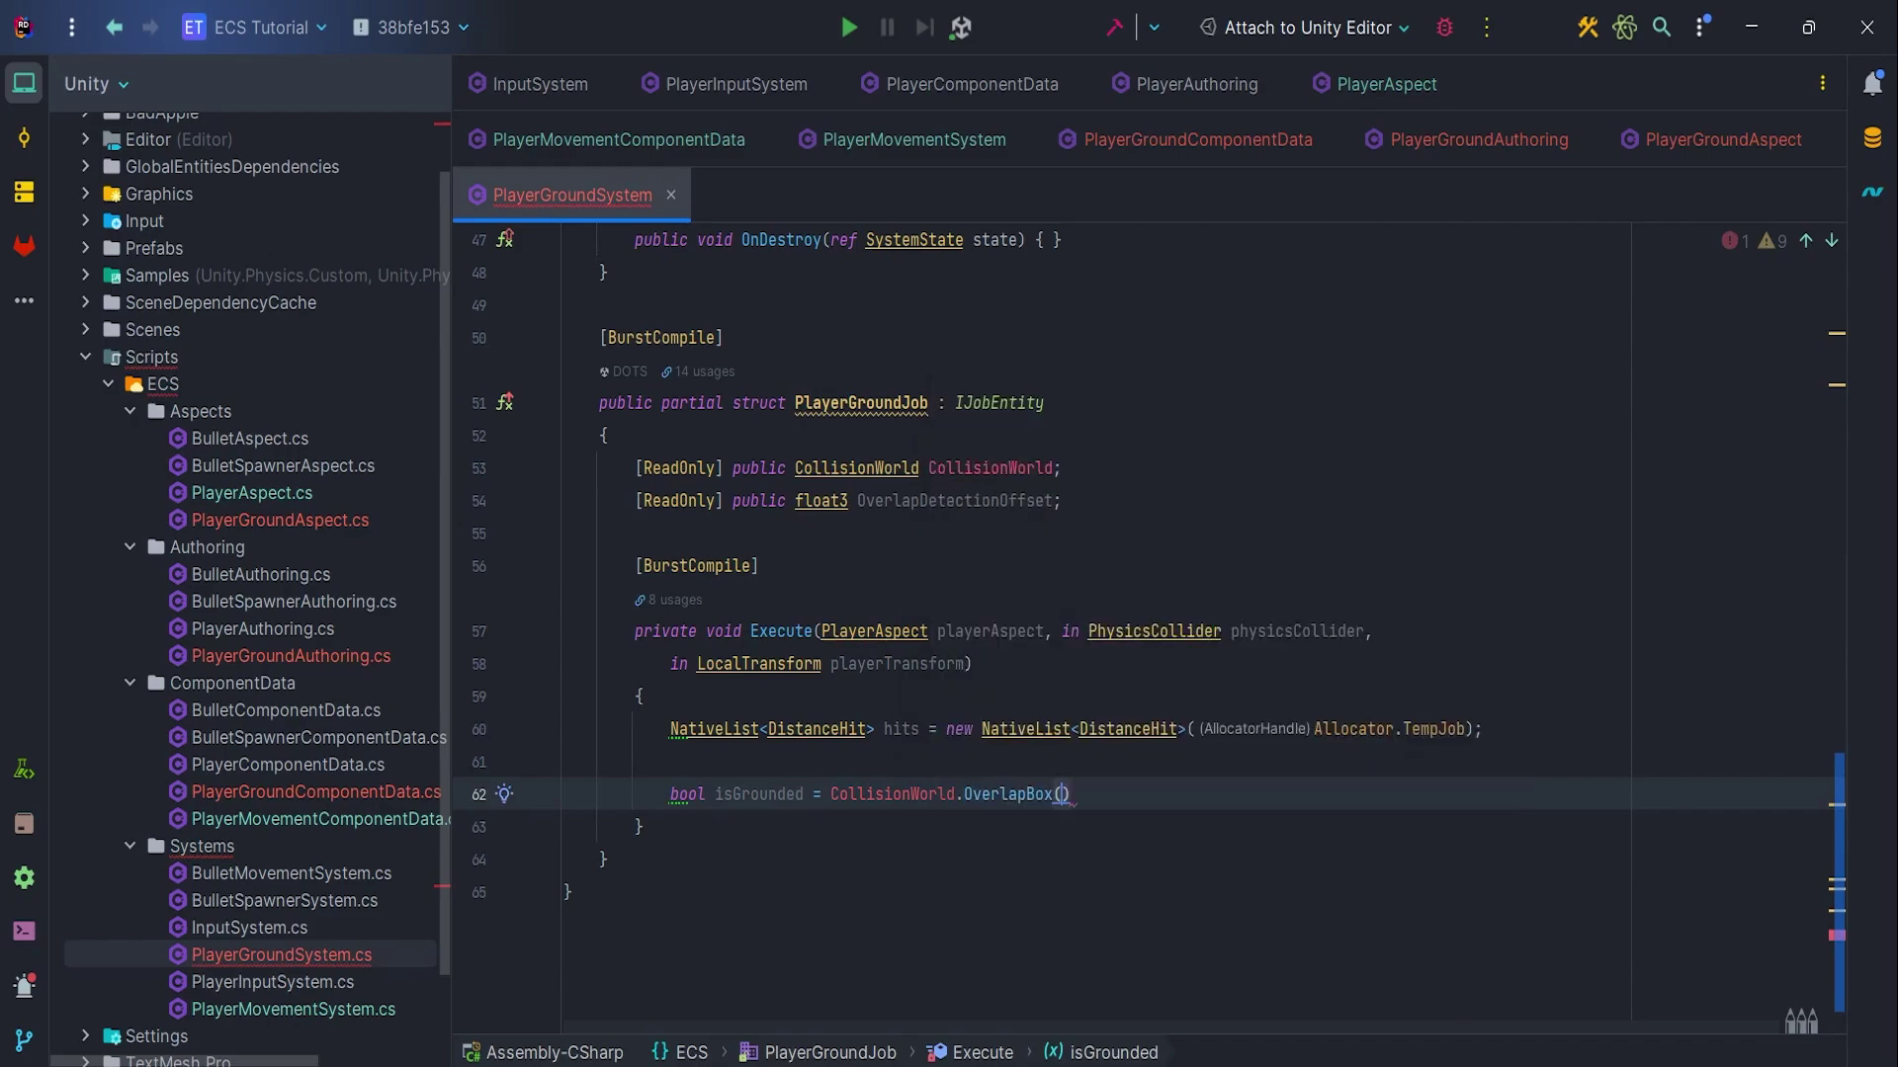
scroll(987, 600, "down", 1)
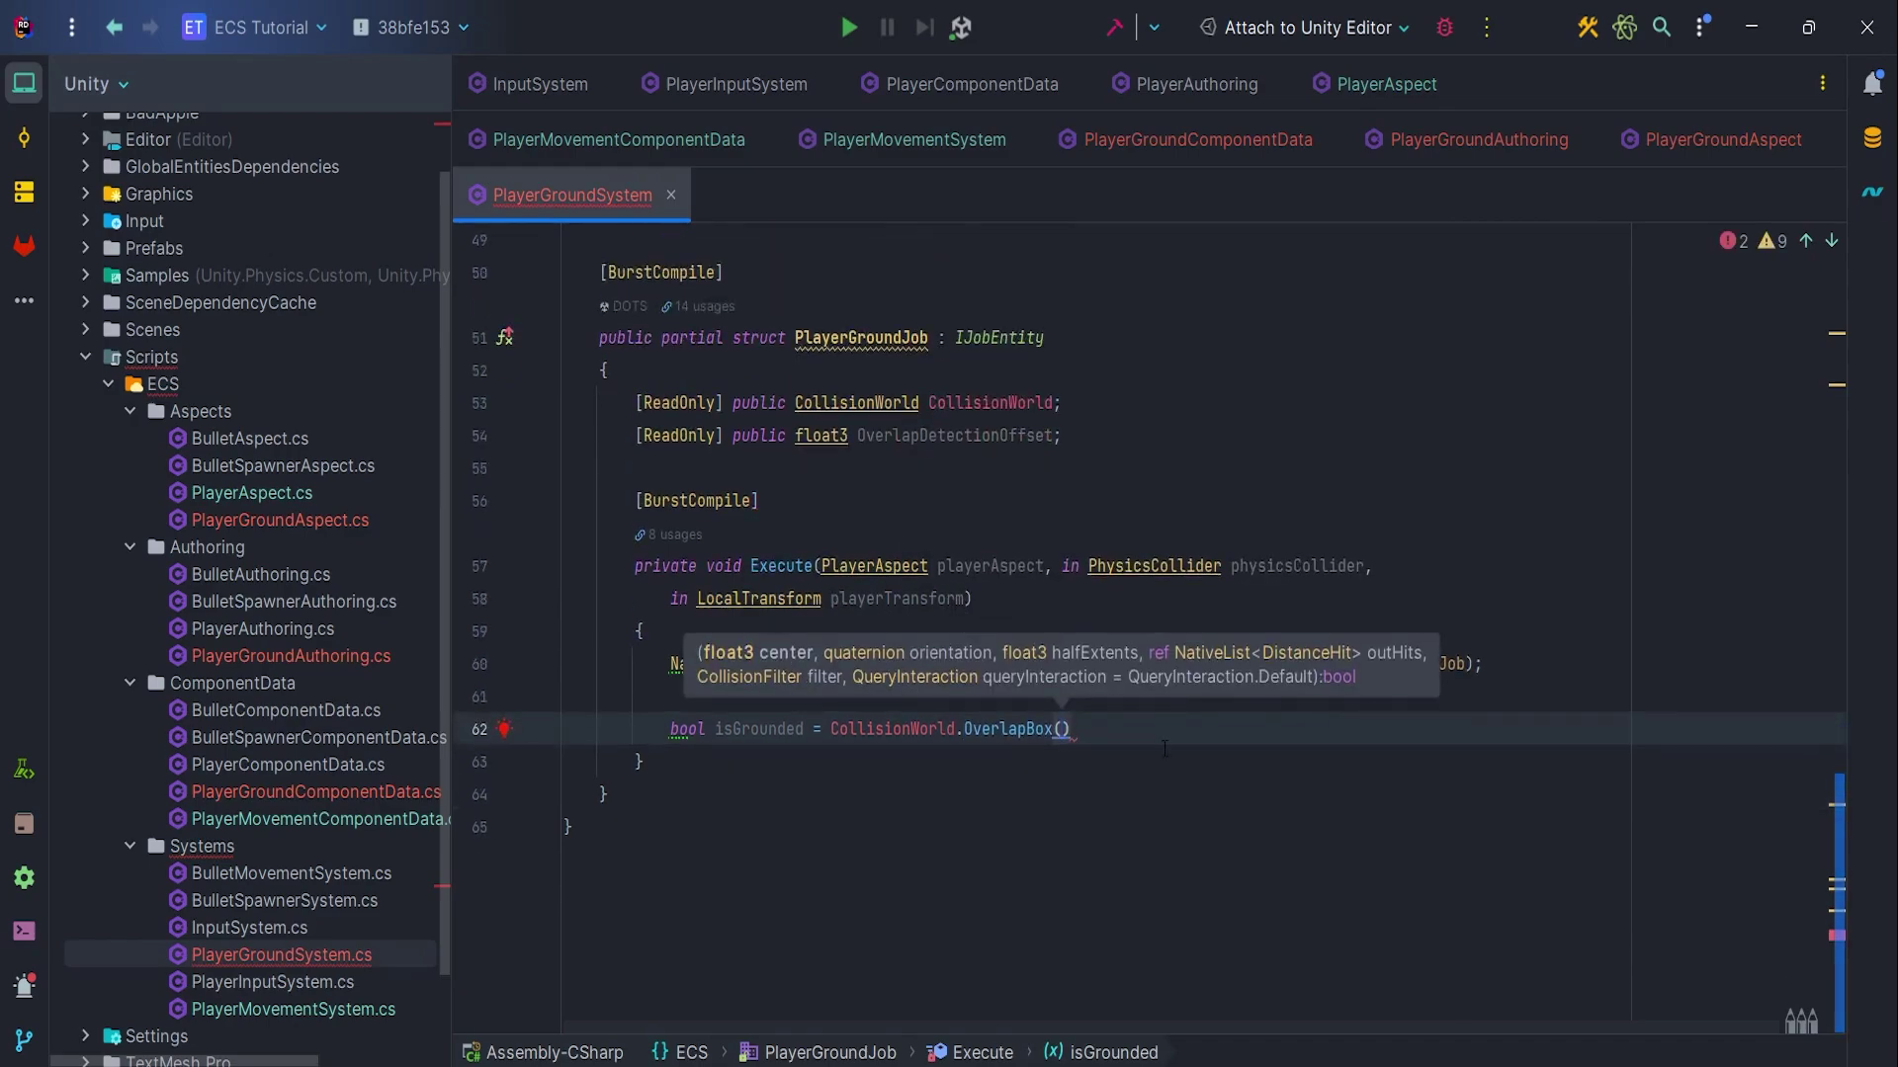
type("pl")
key("Return")
type(".")
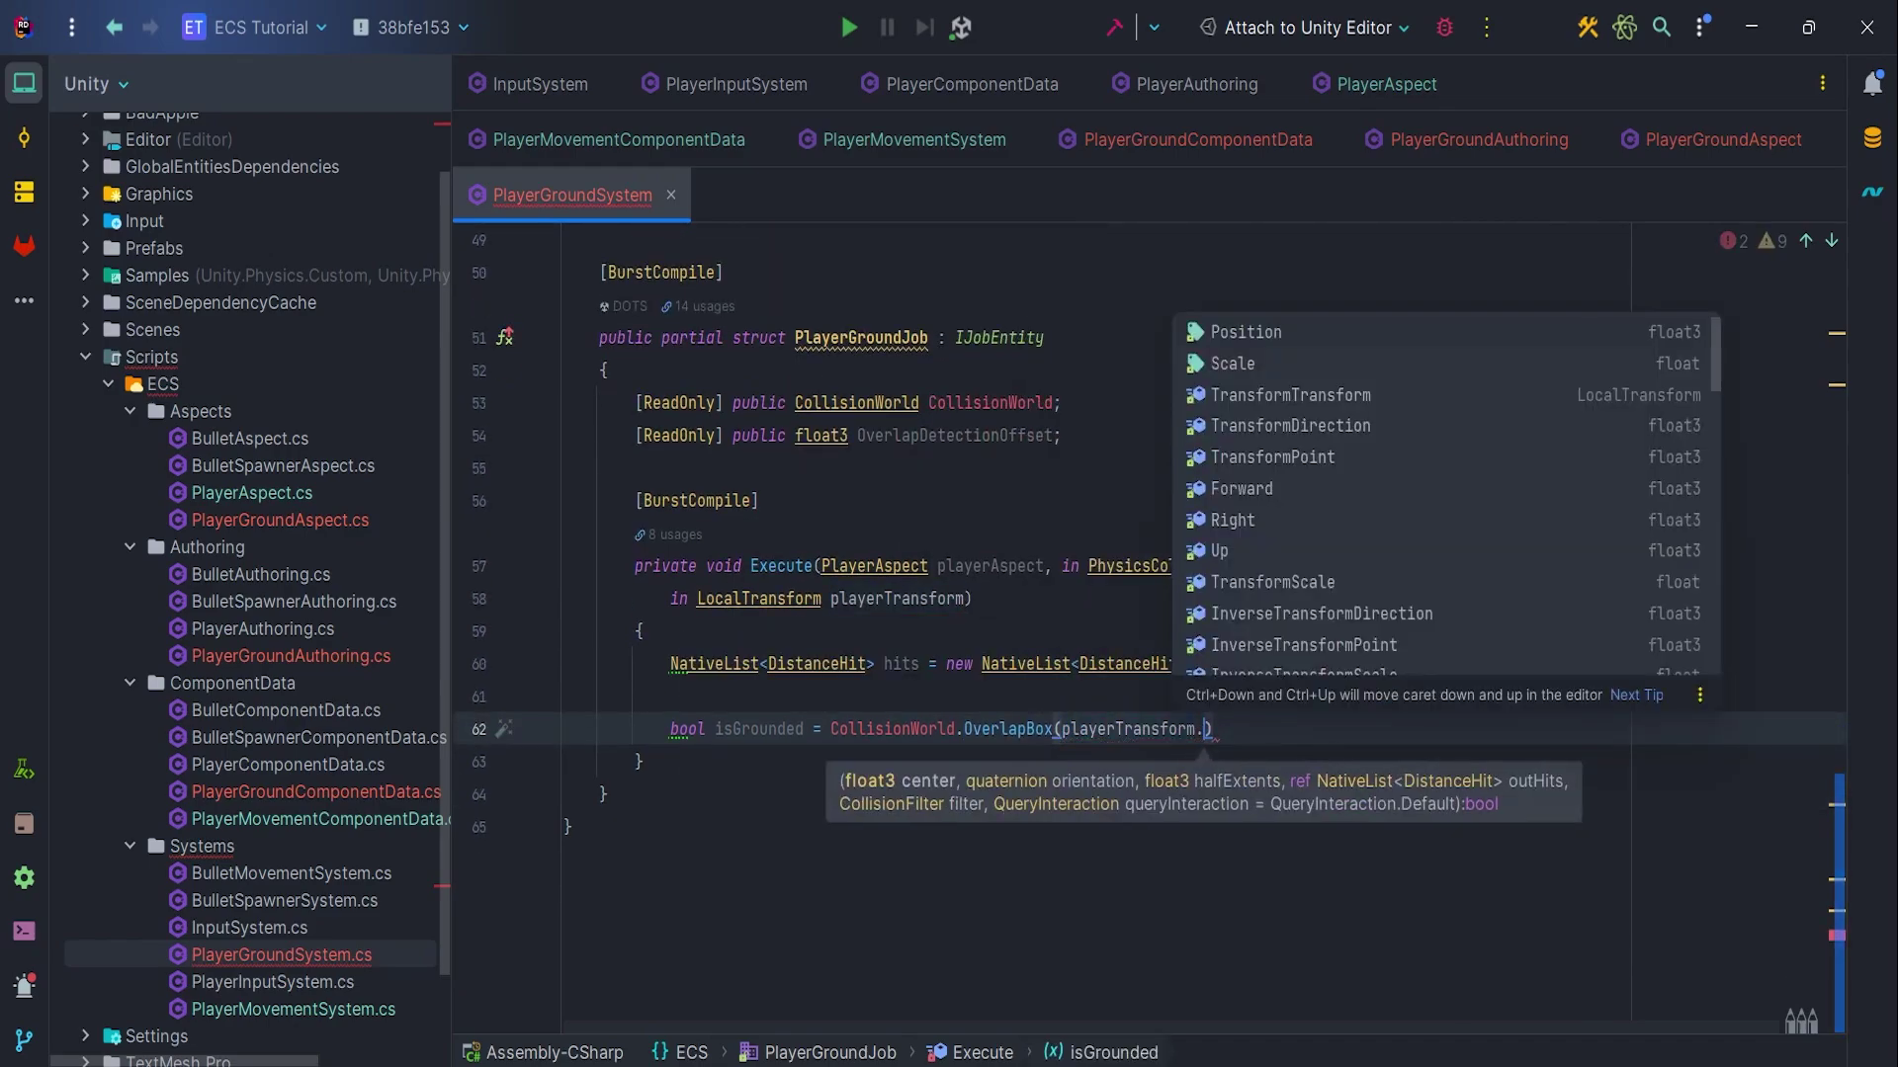
key("Return")
type("+")
type(" Ov")
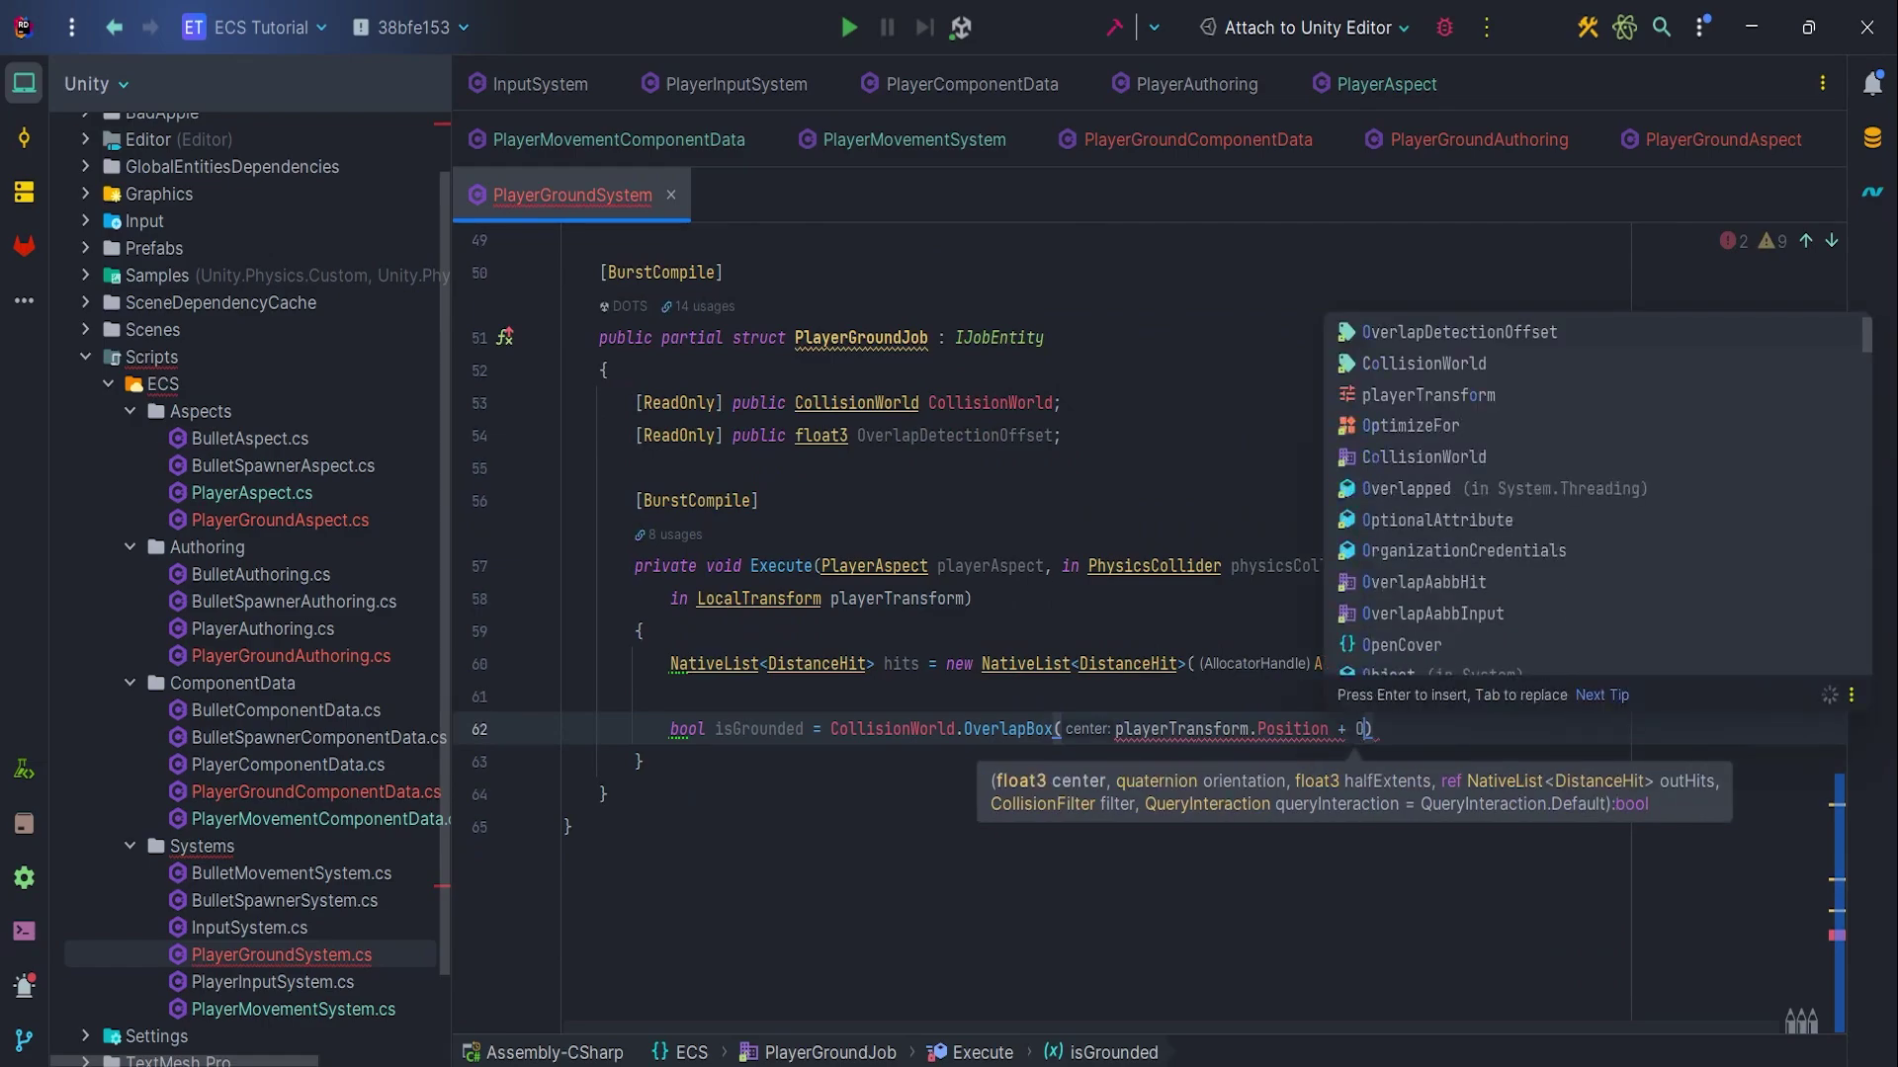
key("Return")
type(",")
key("Return")
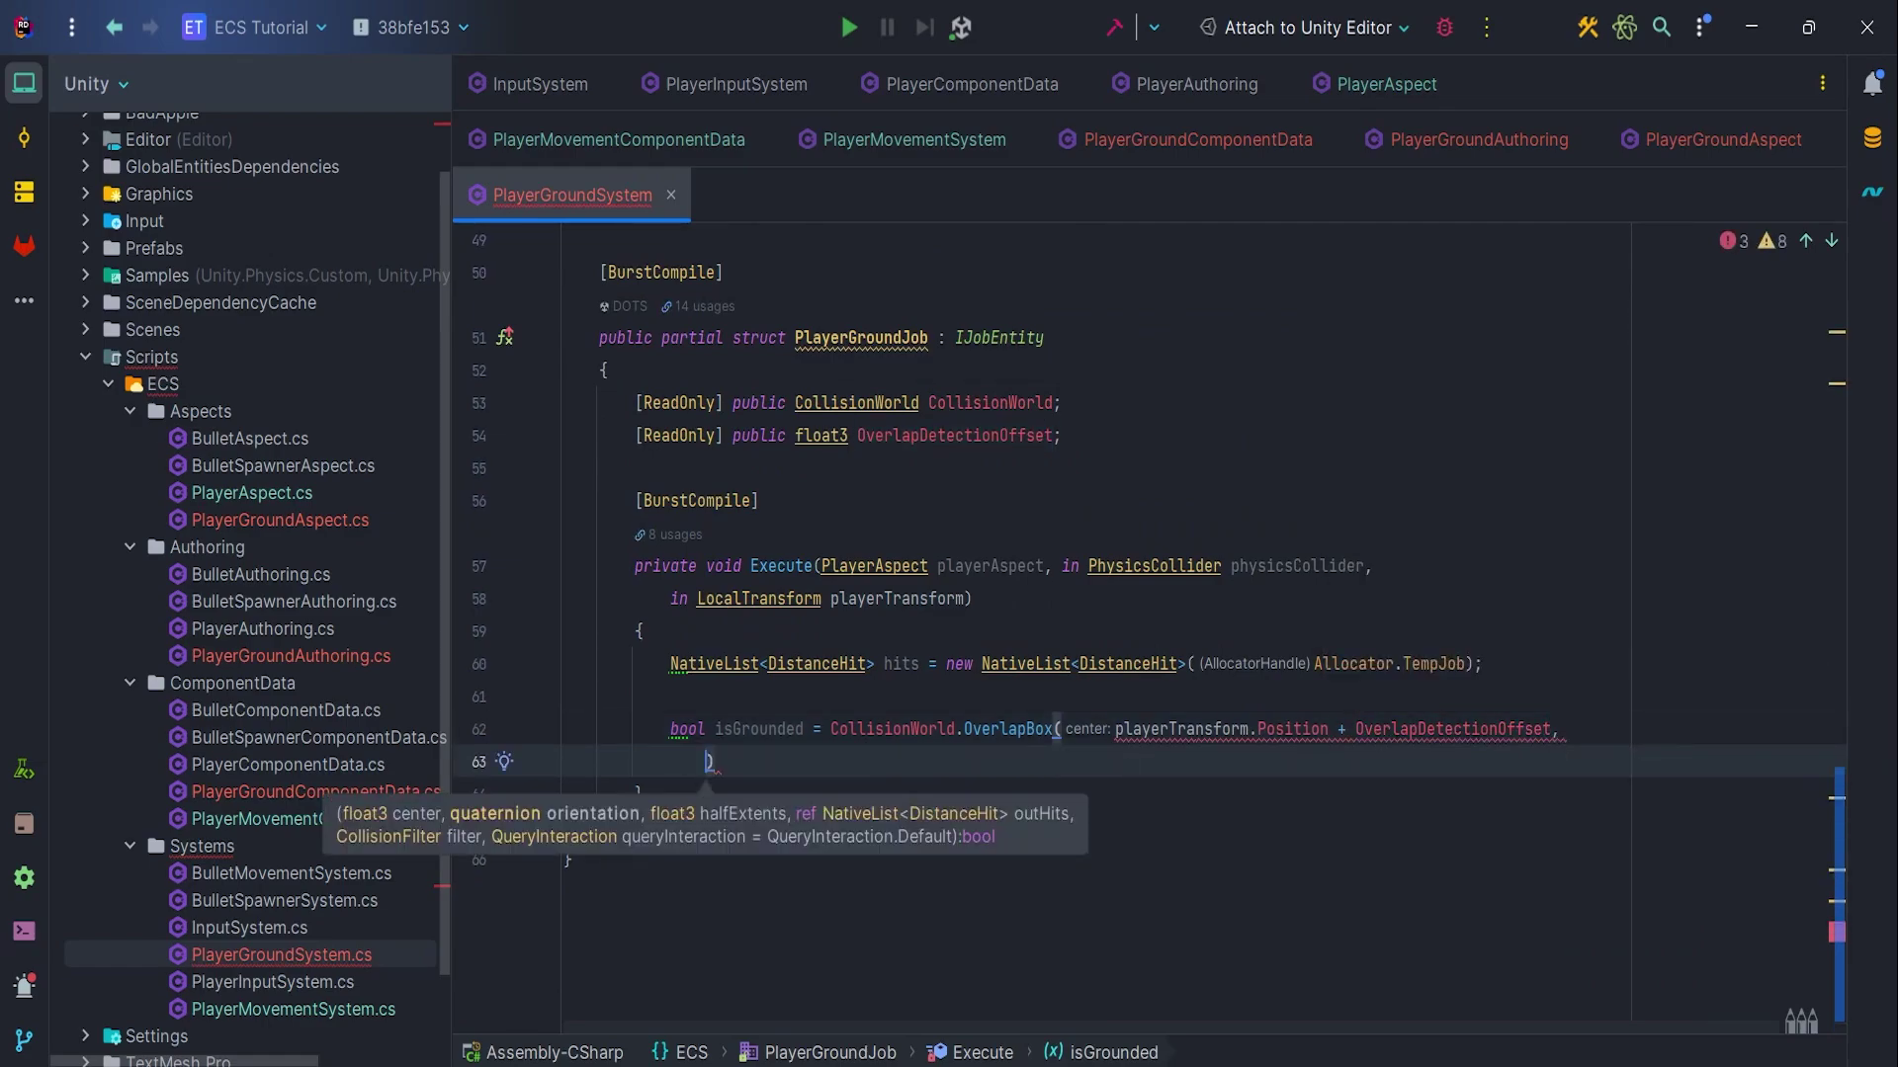
type("new q")
key("Return")
type("(")
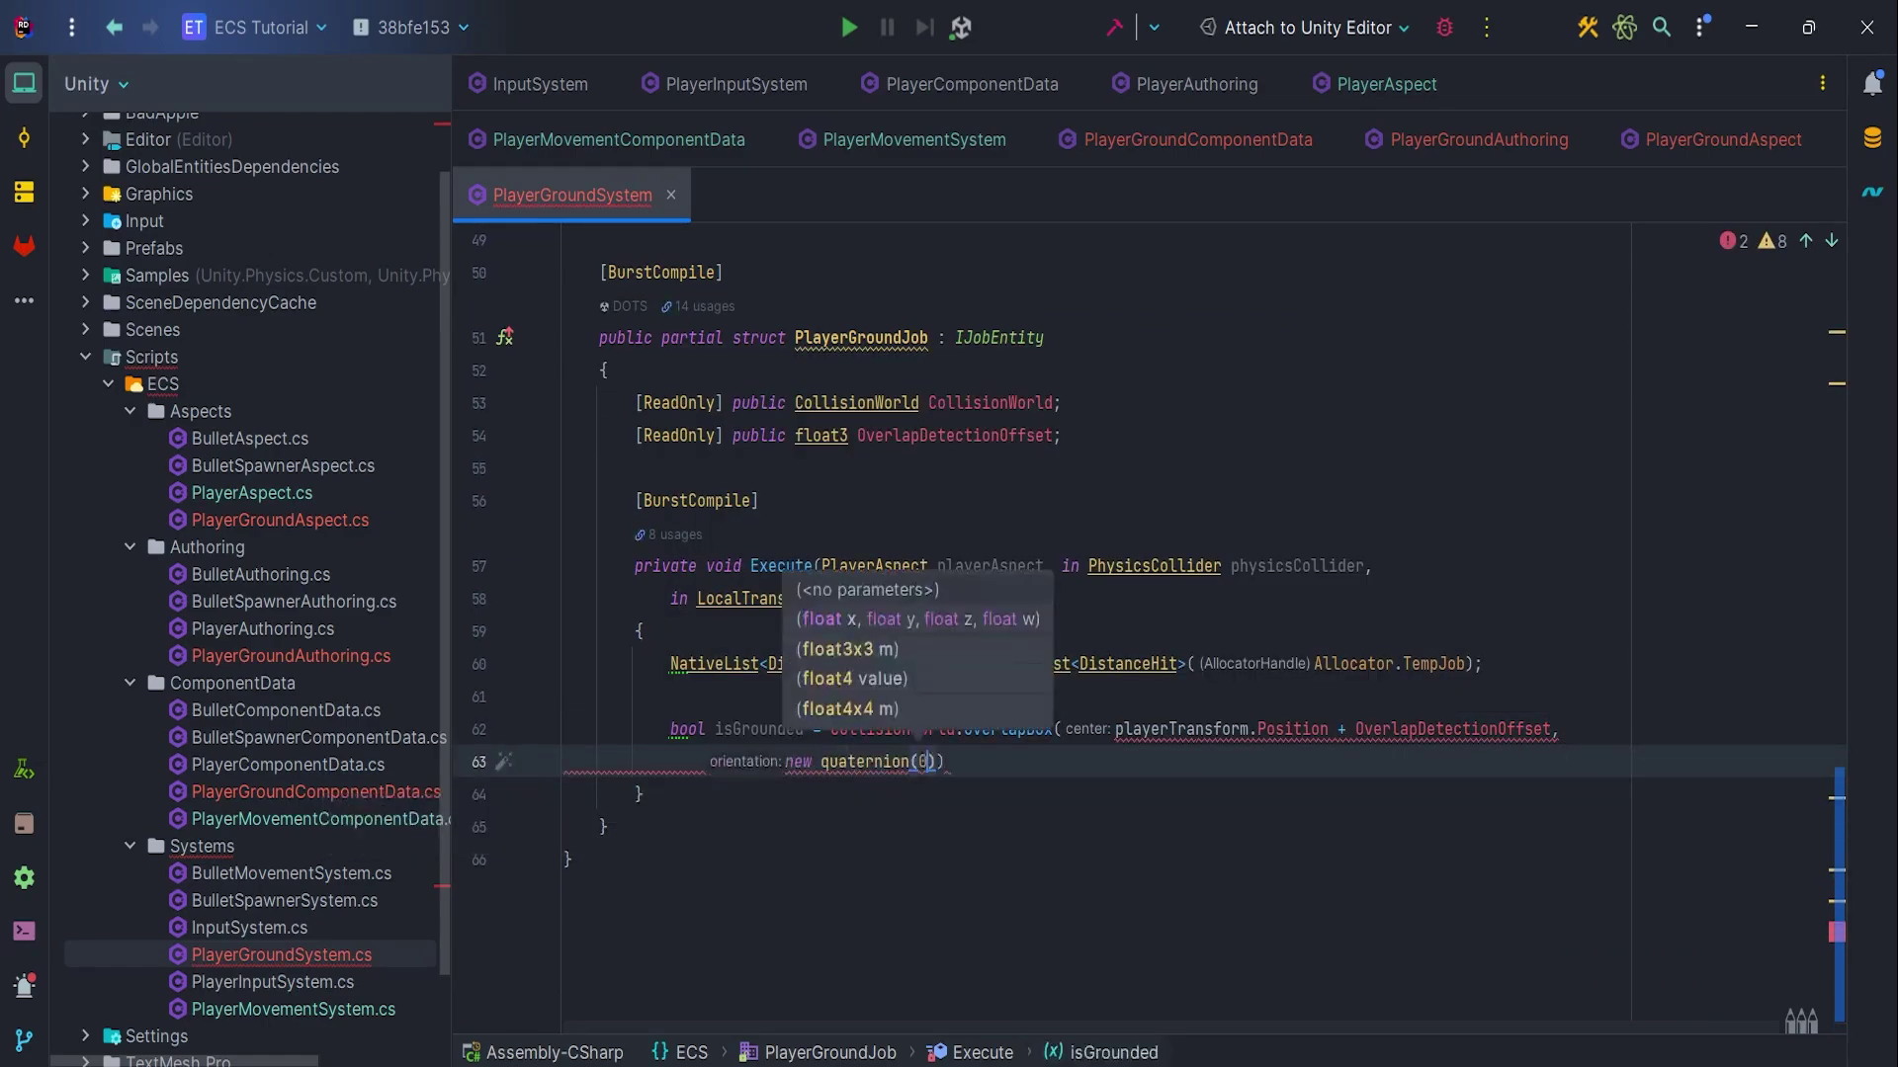
type("0, 0, 0, 1")
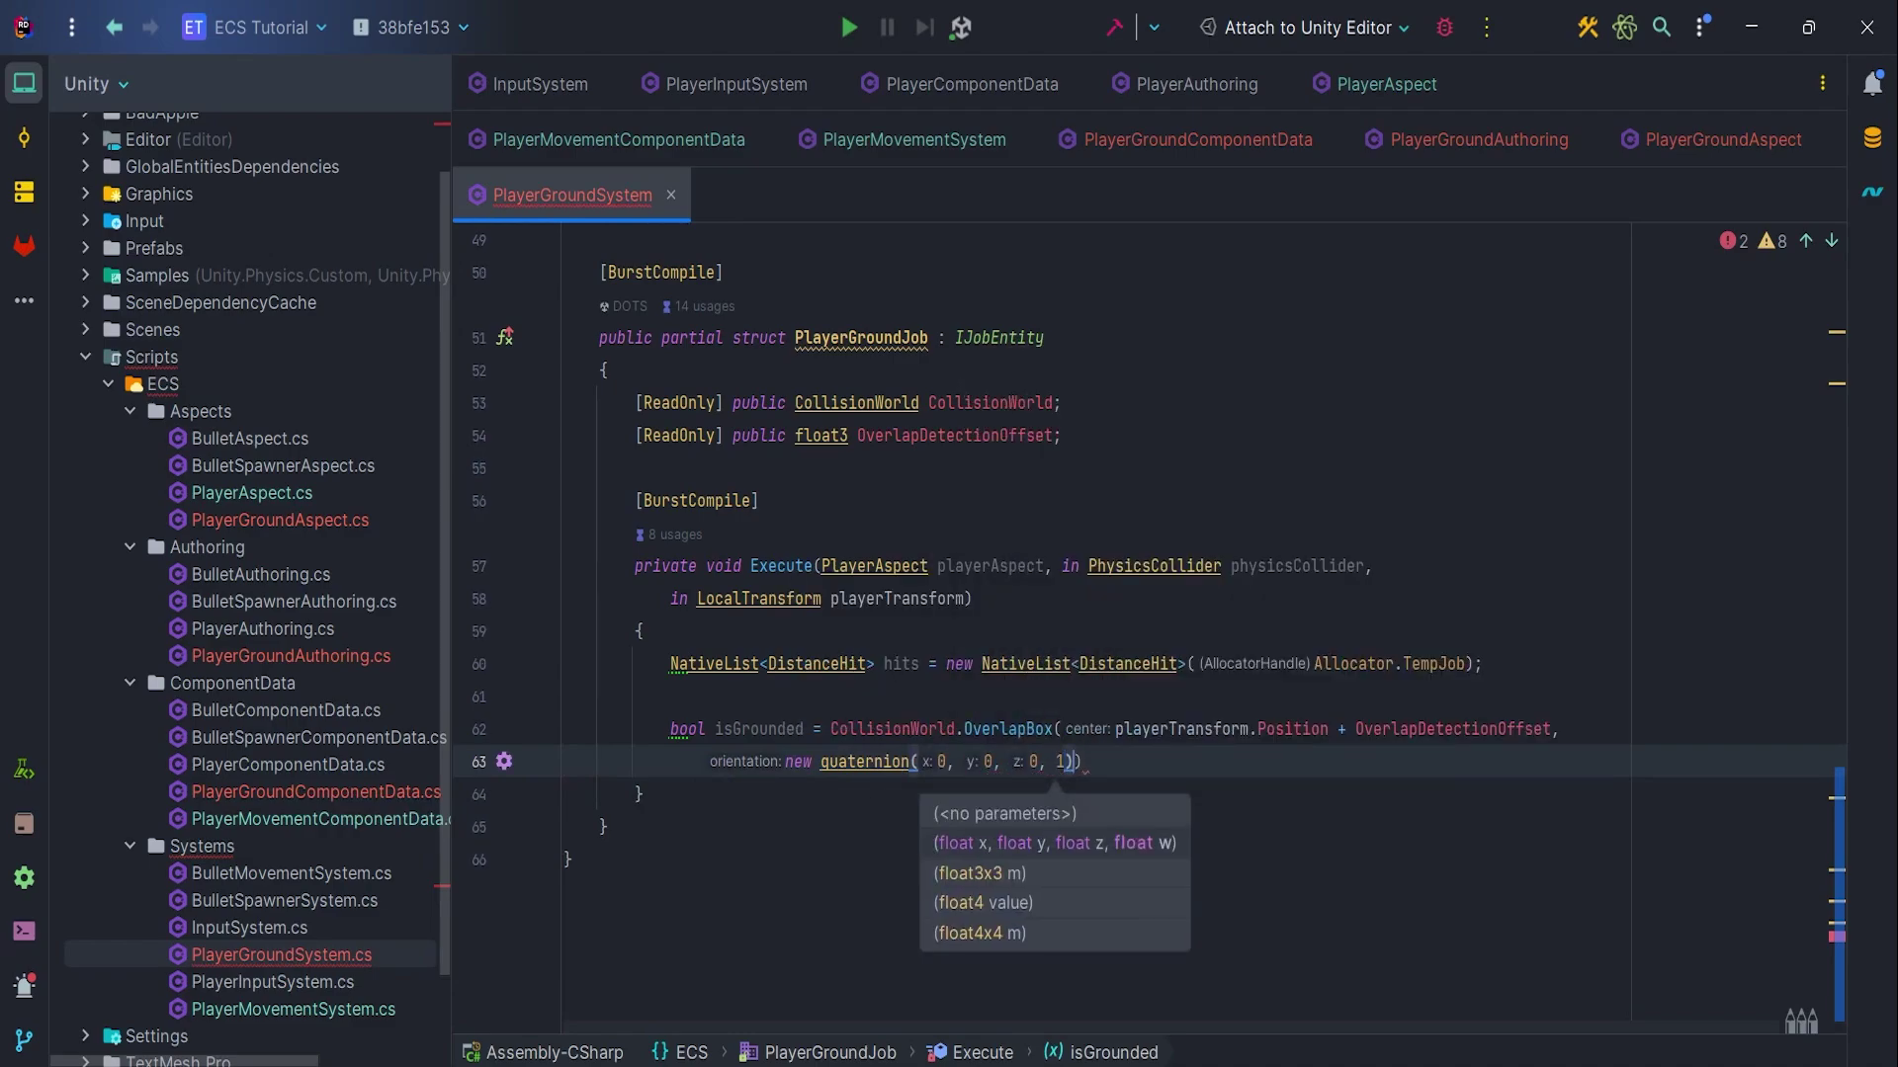
type("), ")
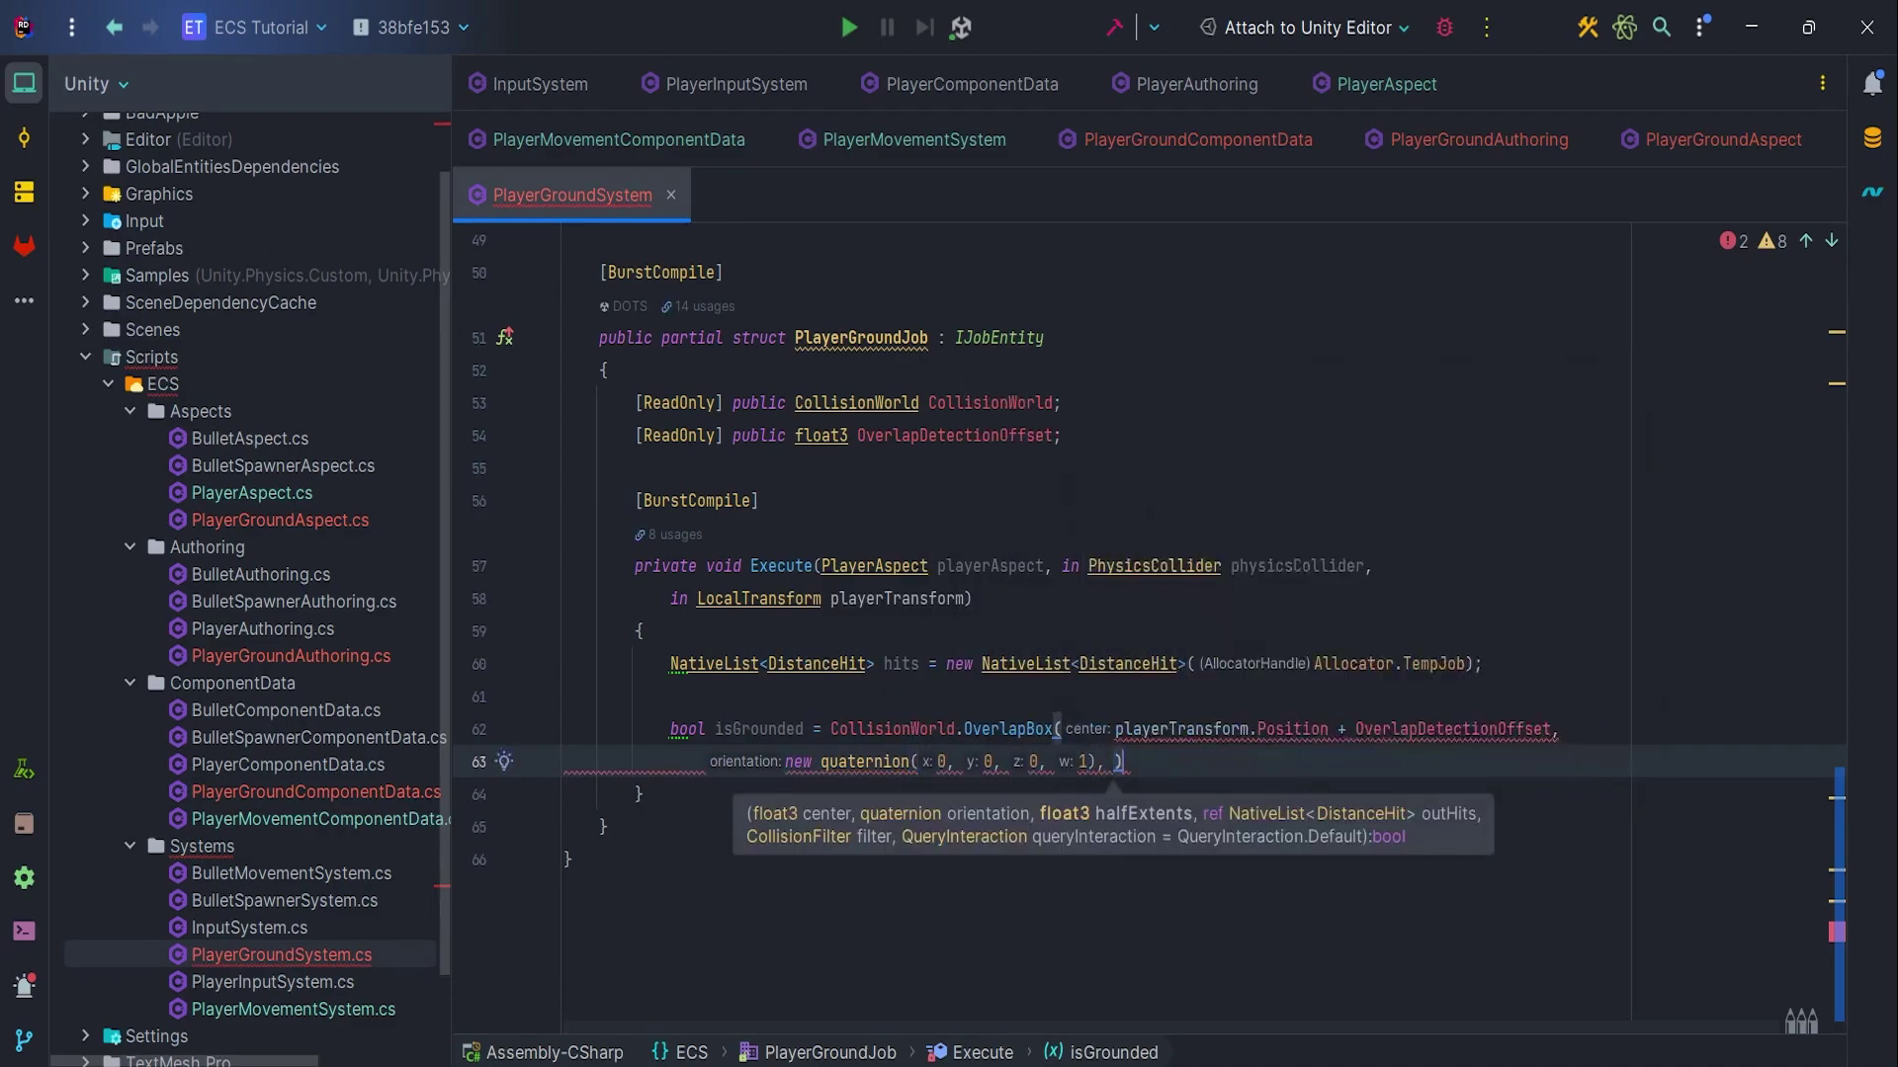
type(";")
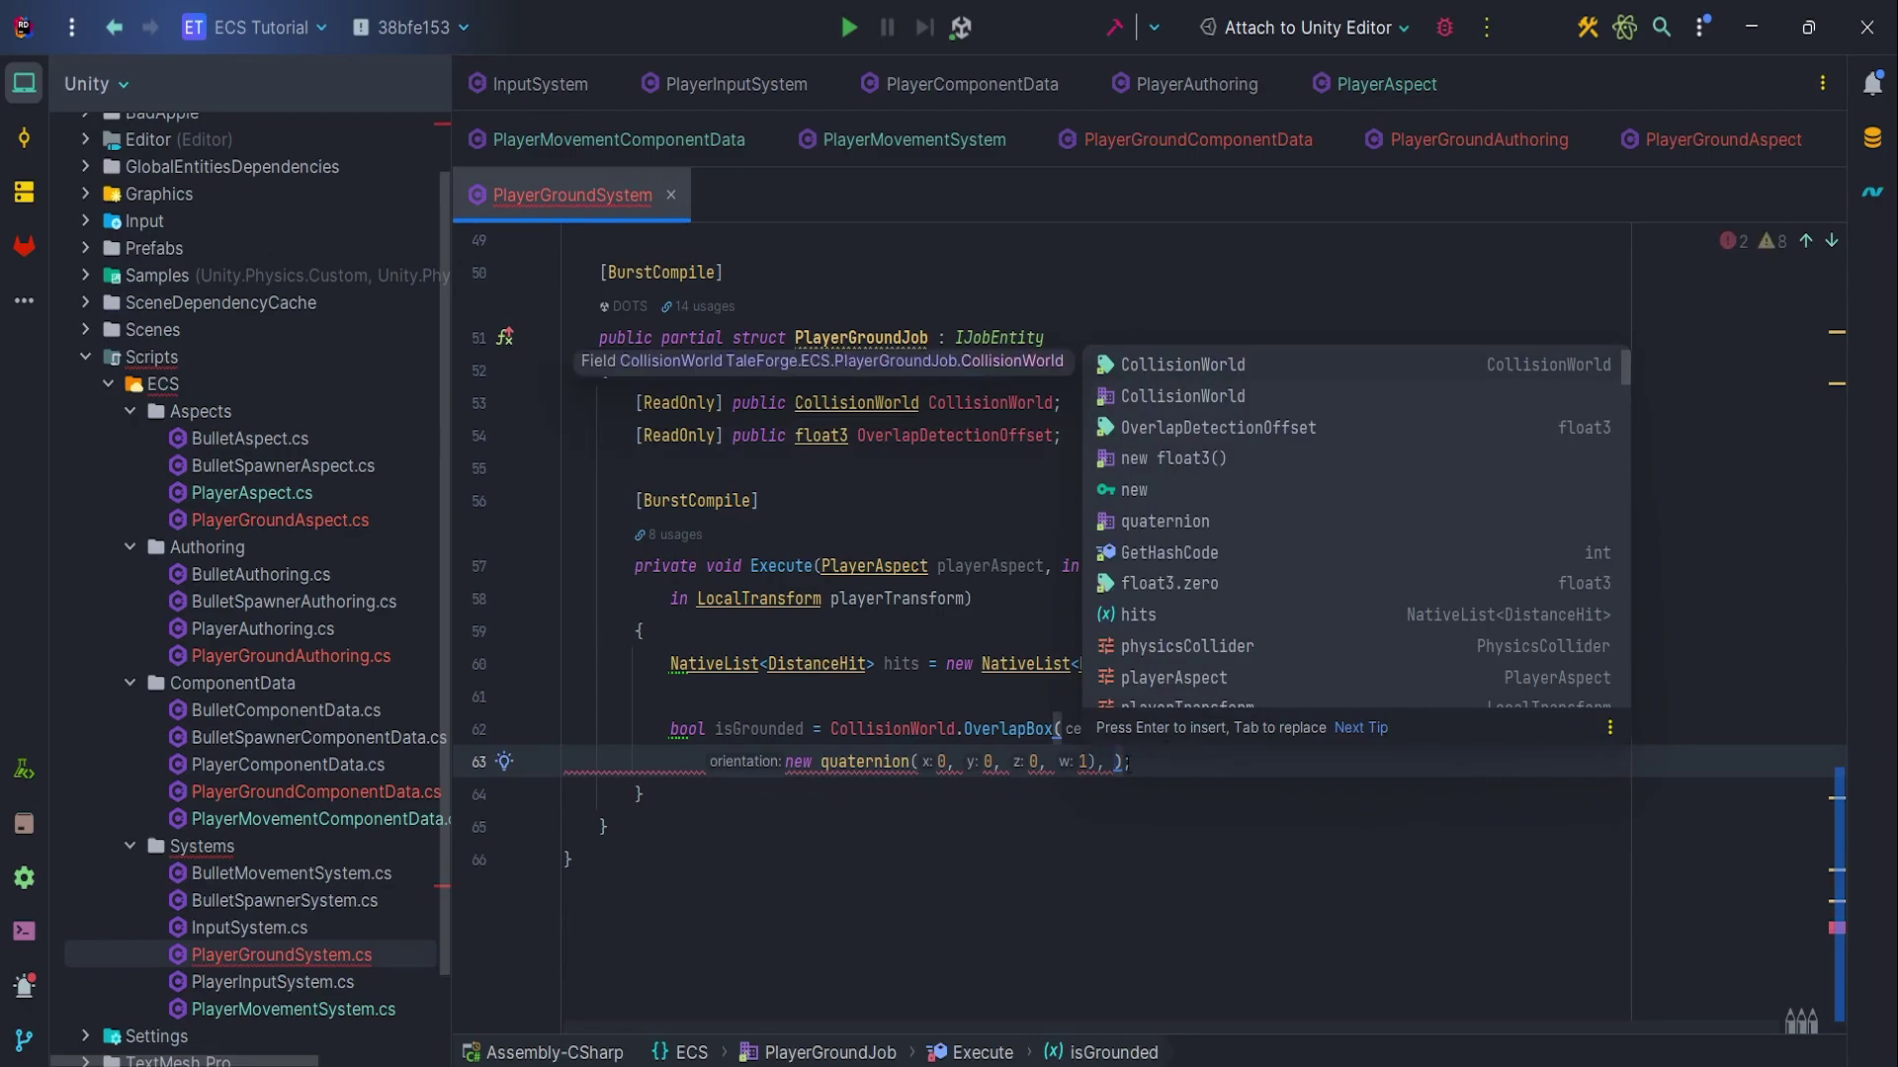
key("Escape")
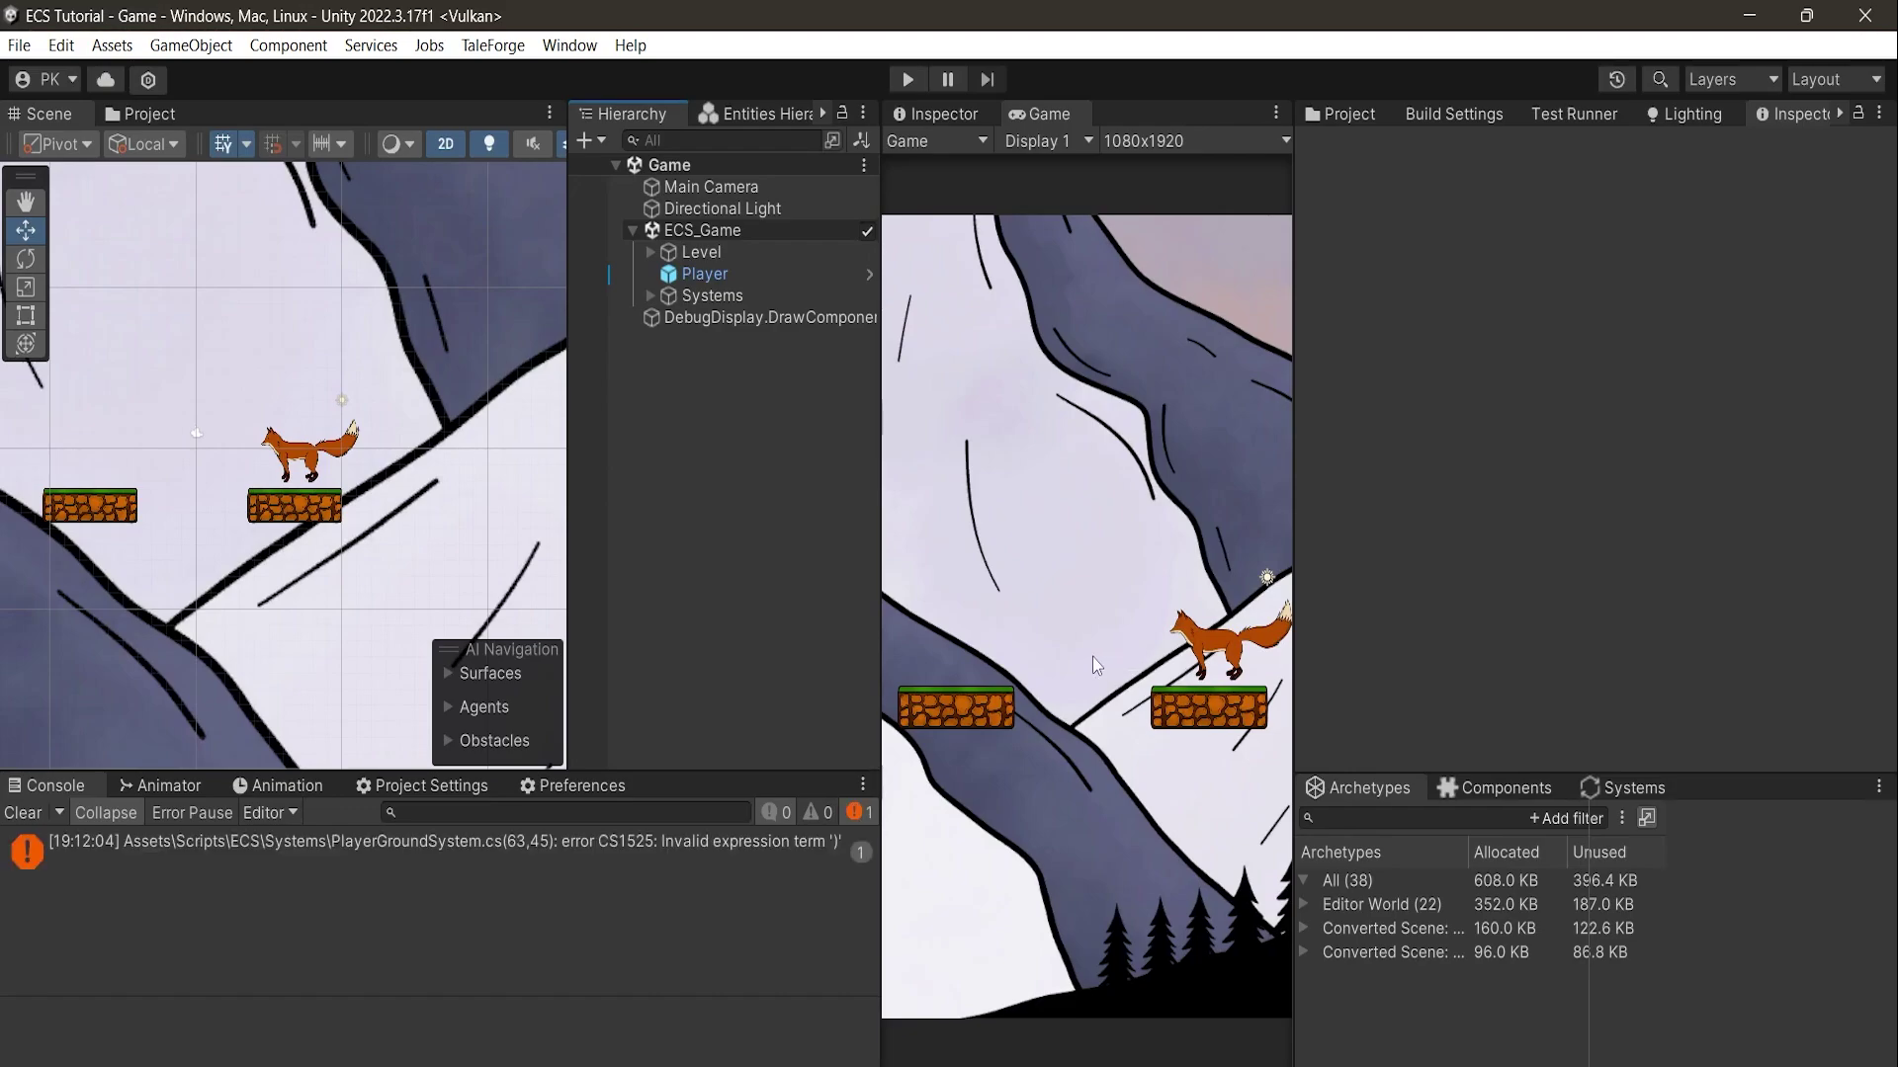
Enable Allow 'unsafe' Code in Unity's Player settings, then add a blank line above isGrounded
left_click(392, 788)
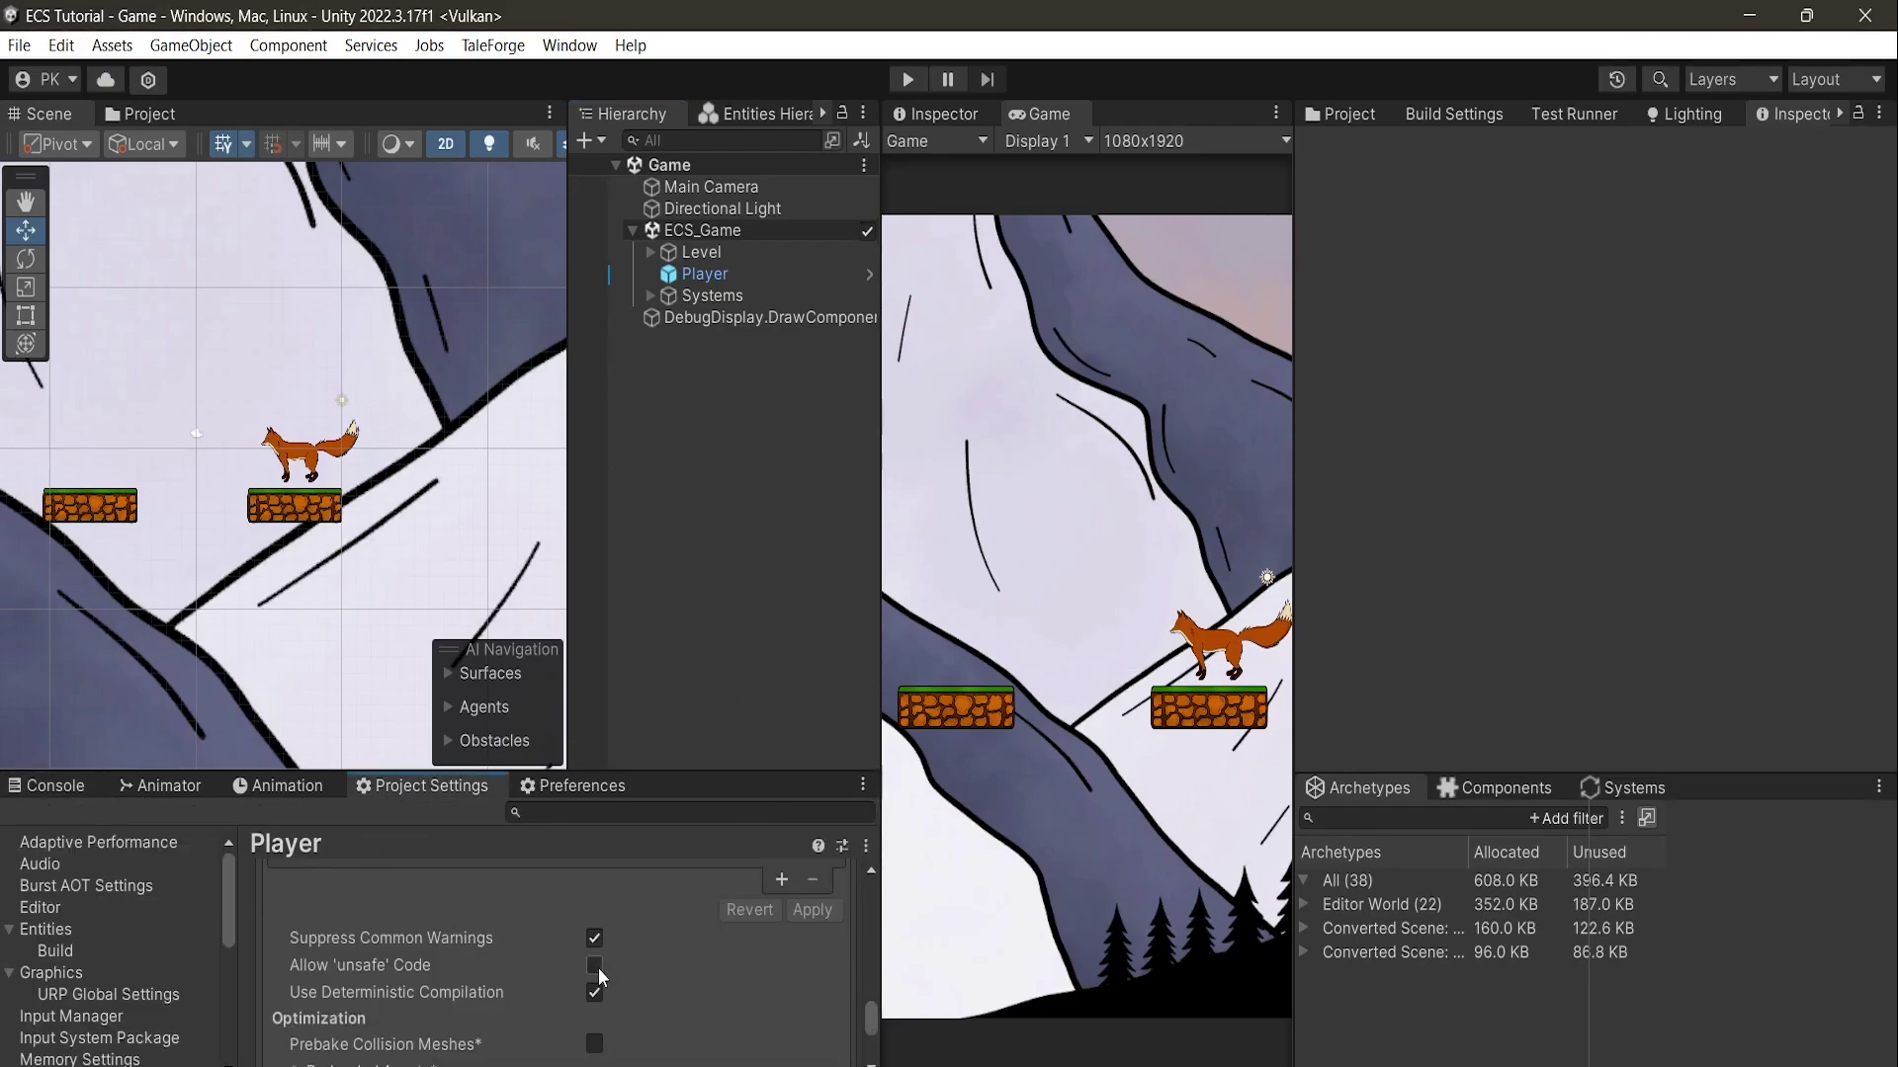
scroll(565, 959, "up", 1)
double_click(455, 787)
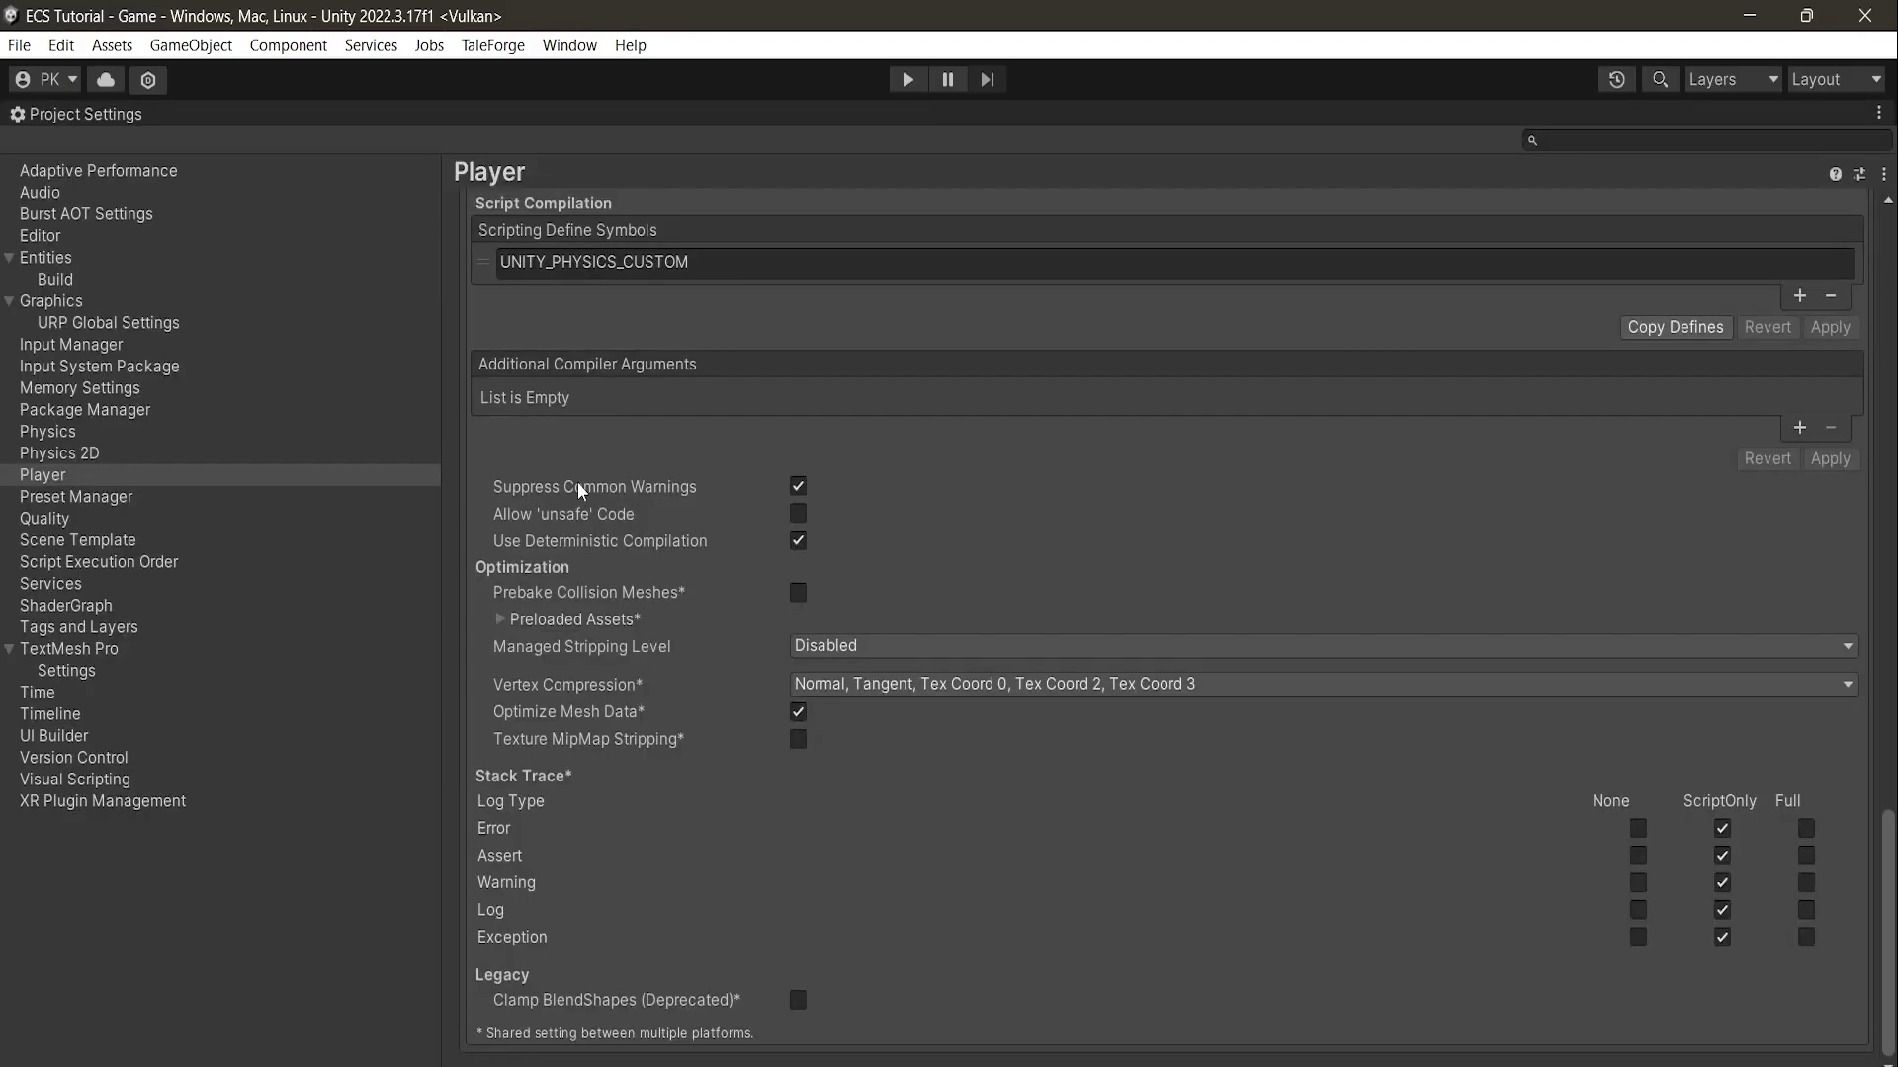
scroll(832, 521, "up", 4)
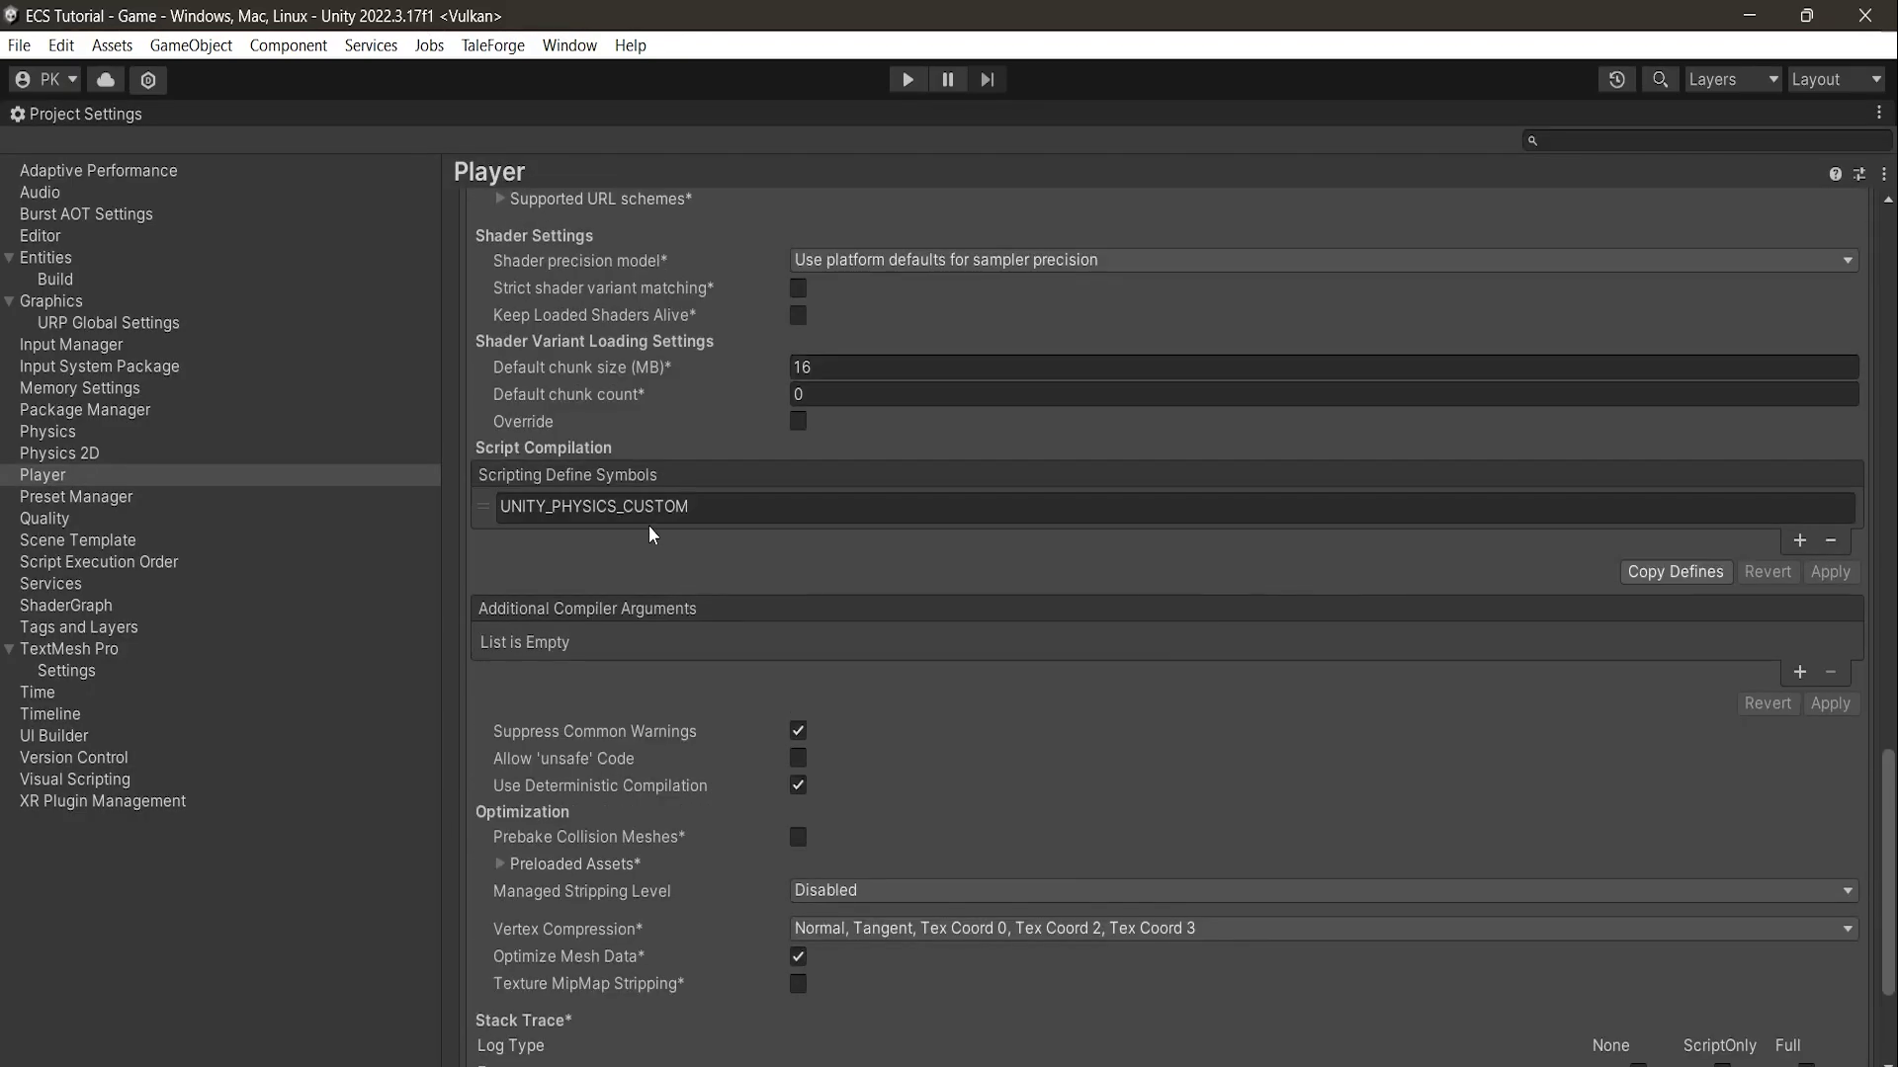
scroll(649, 525, "up", 5)
scroll(651, 584, "up", 5)
scroll(652, 591, "up", 4)
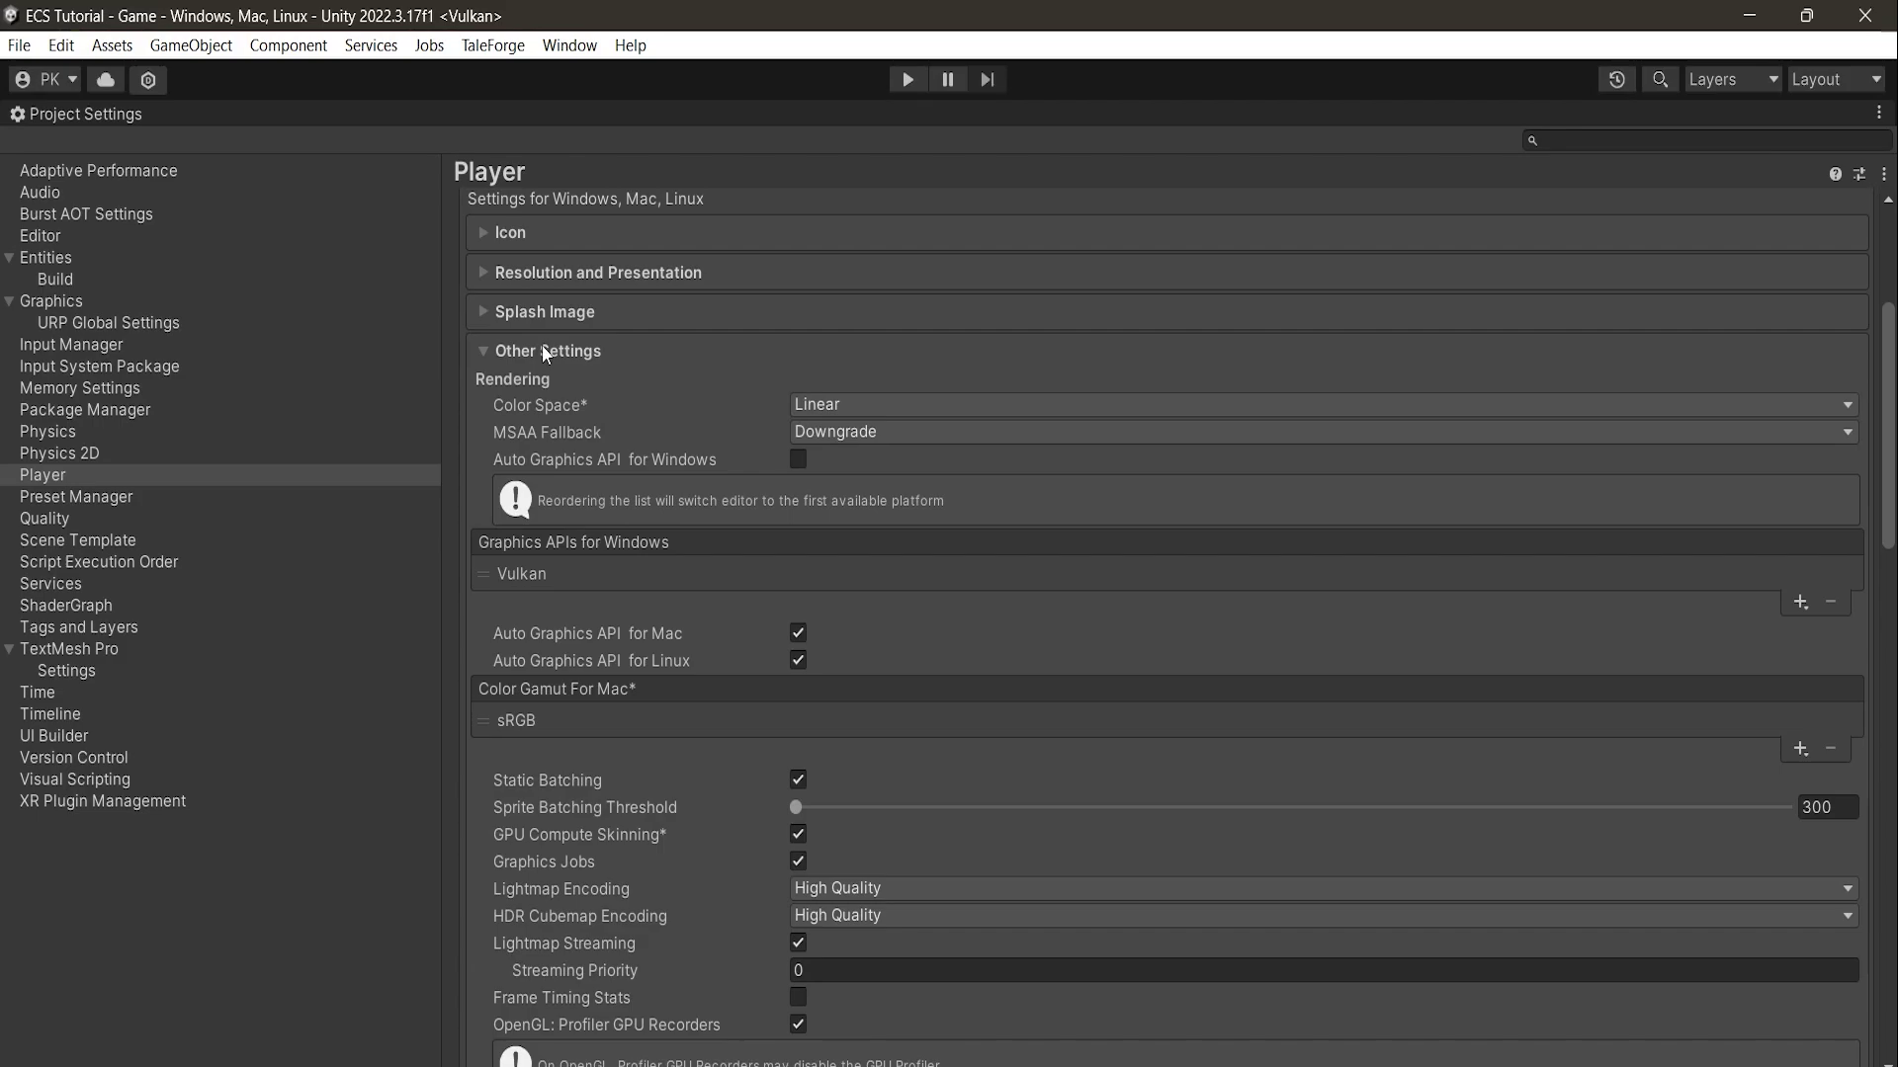
scroll(652, 526, "down", 5)
scroll(652, 525, "down", 5)
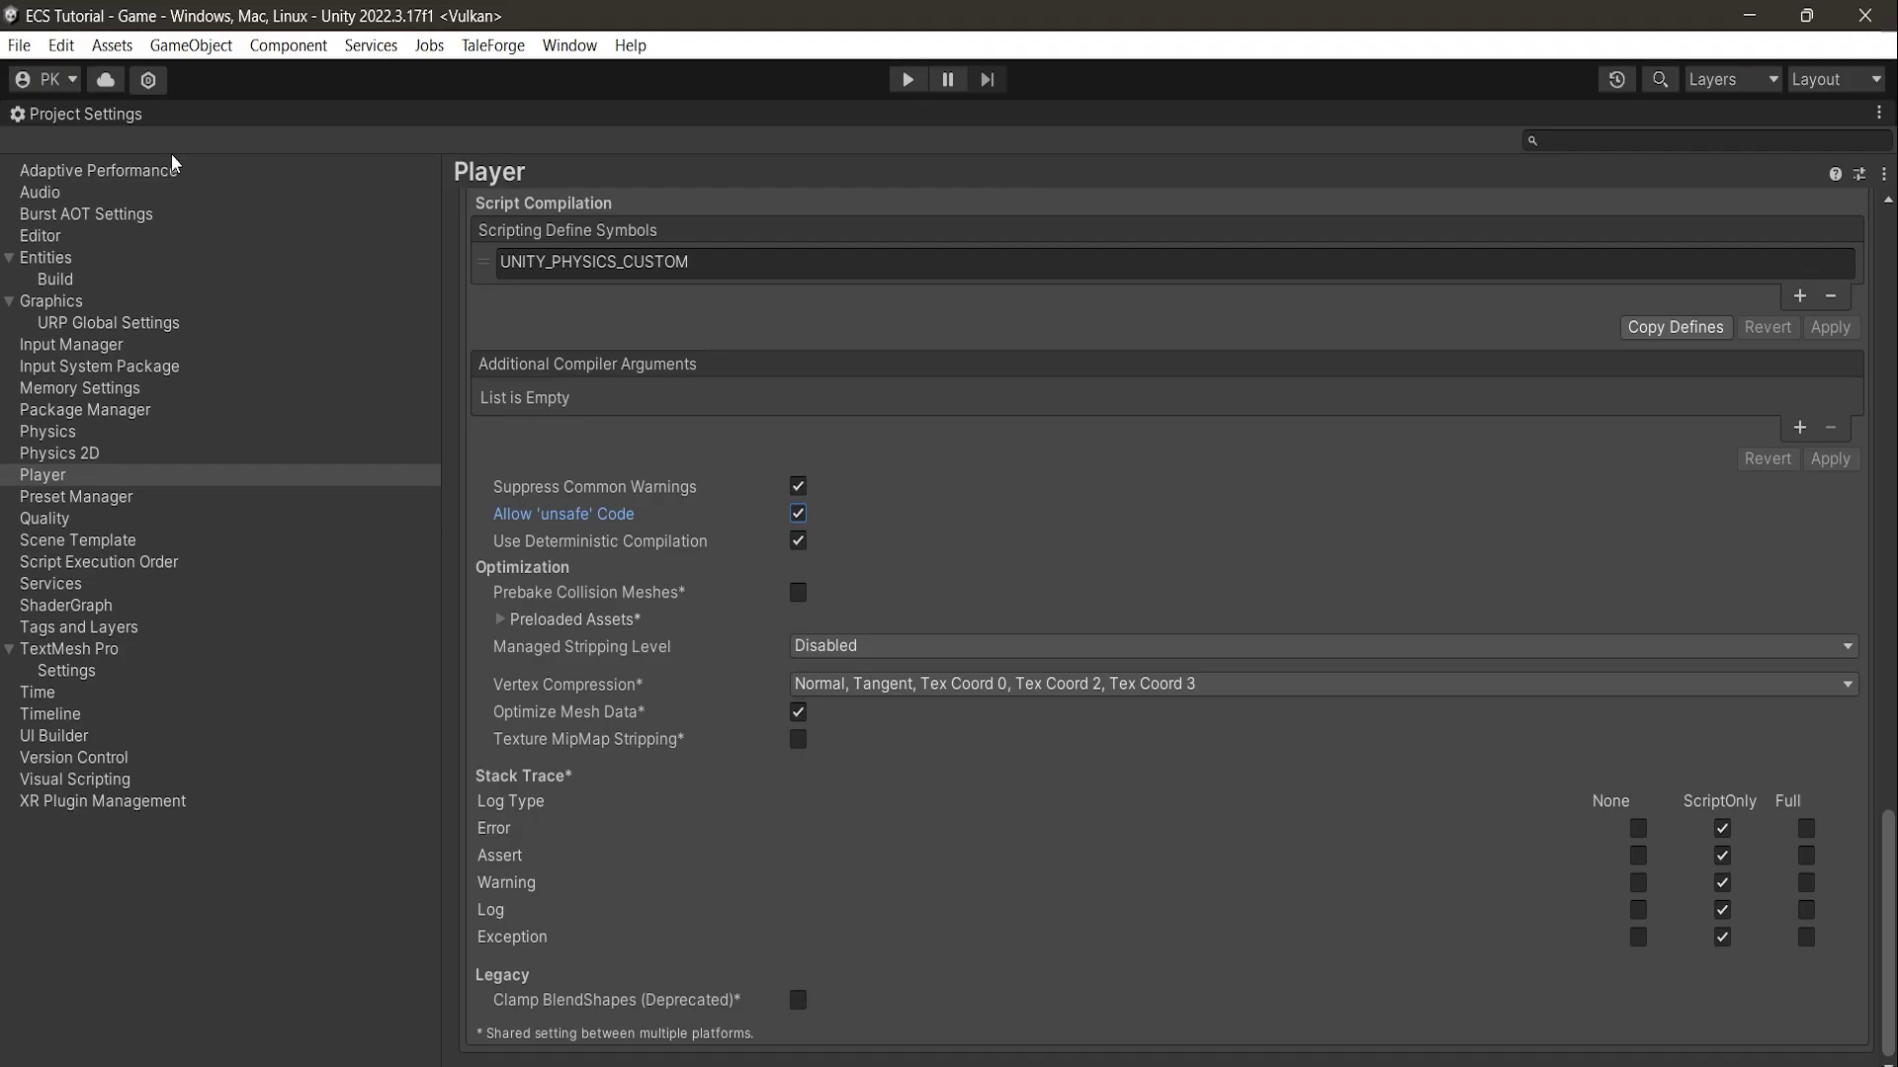
key("alt+Tab")
key("Return")
key("Return")
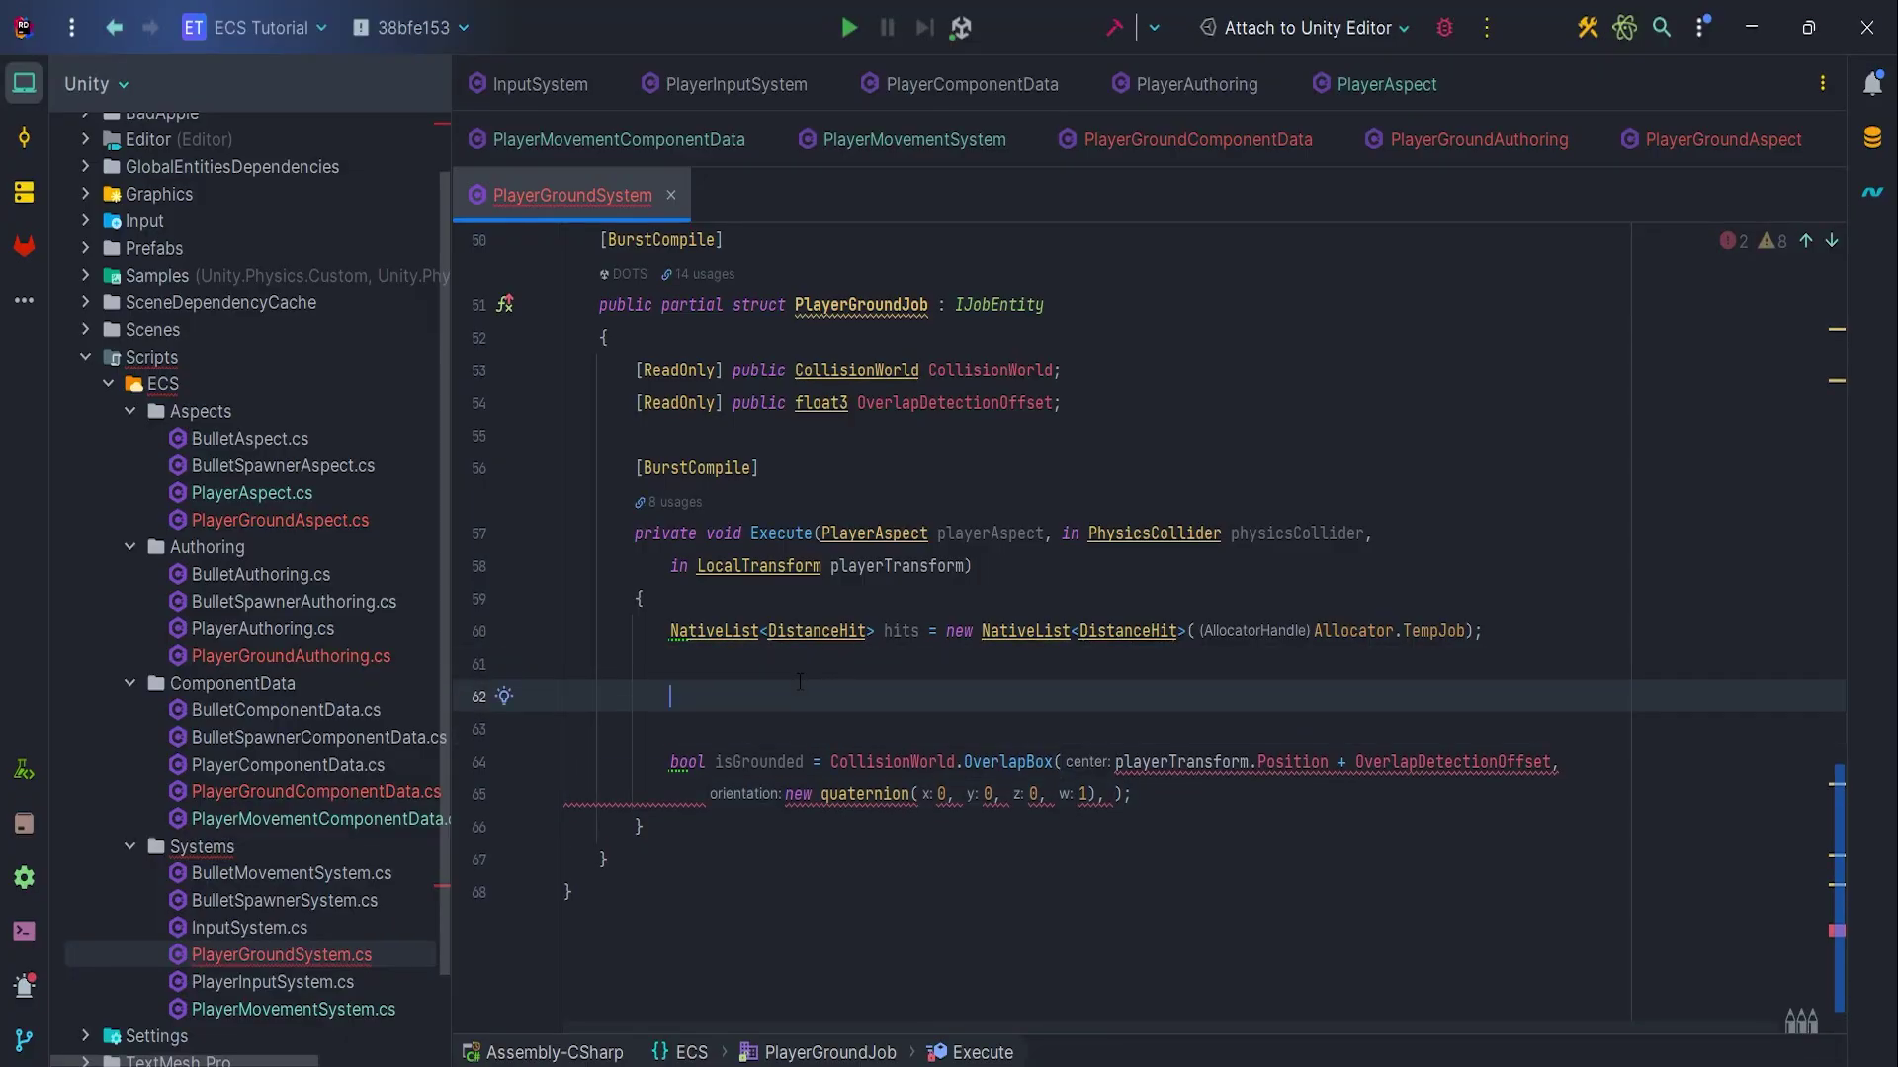
type("var boxCollider")
type("= ")
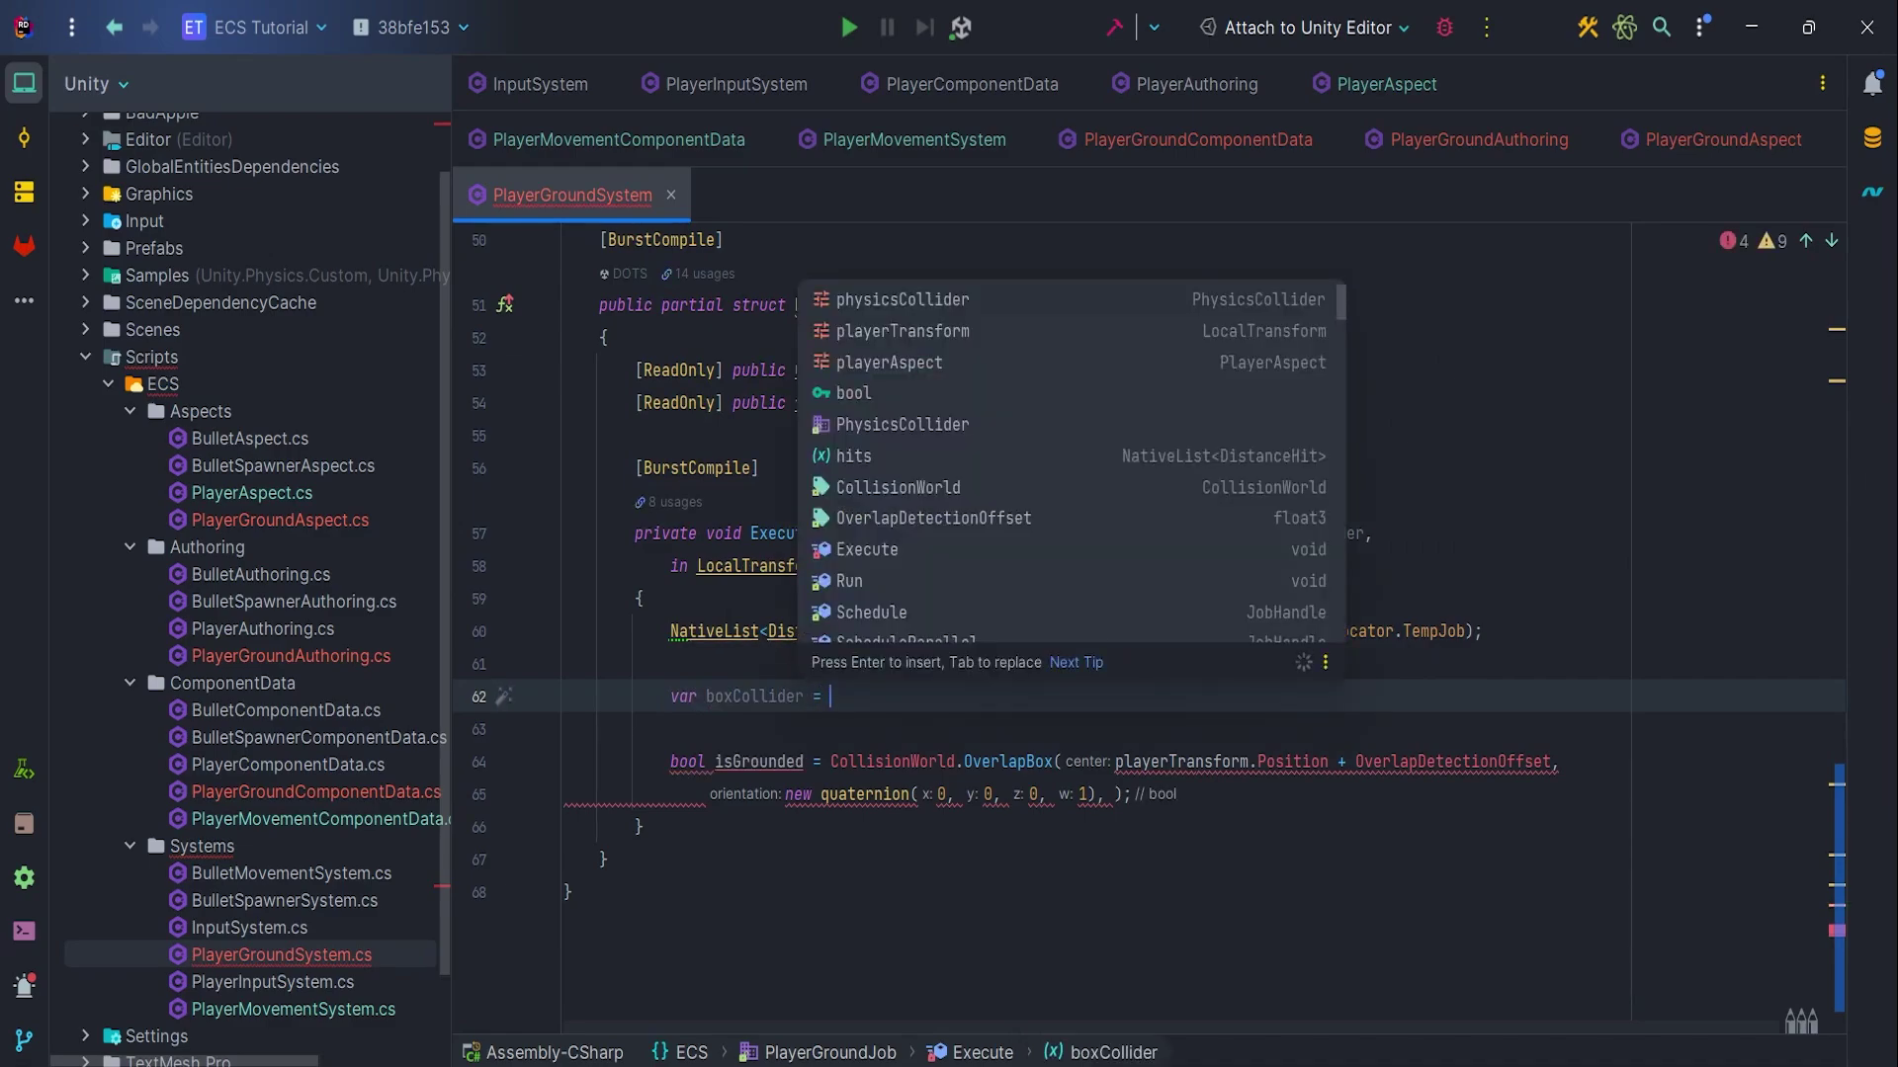
type("(Box")
Add var boxCollider = (BoxCollider*)physicsCollider.ColliderPtr; and mark Execute unsafe
key("Return")
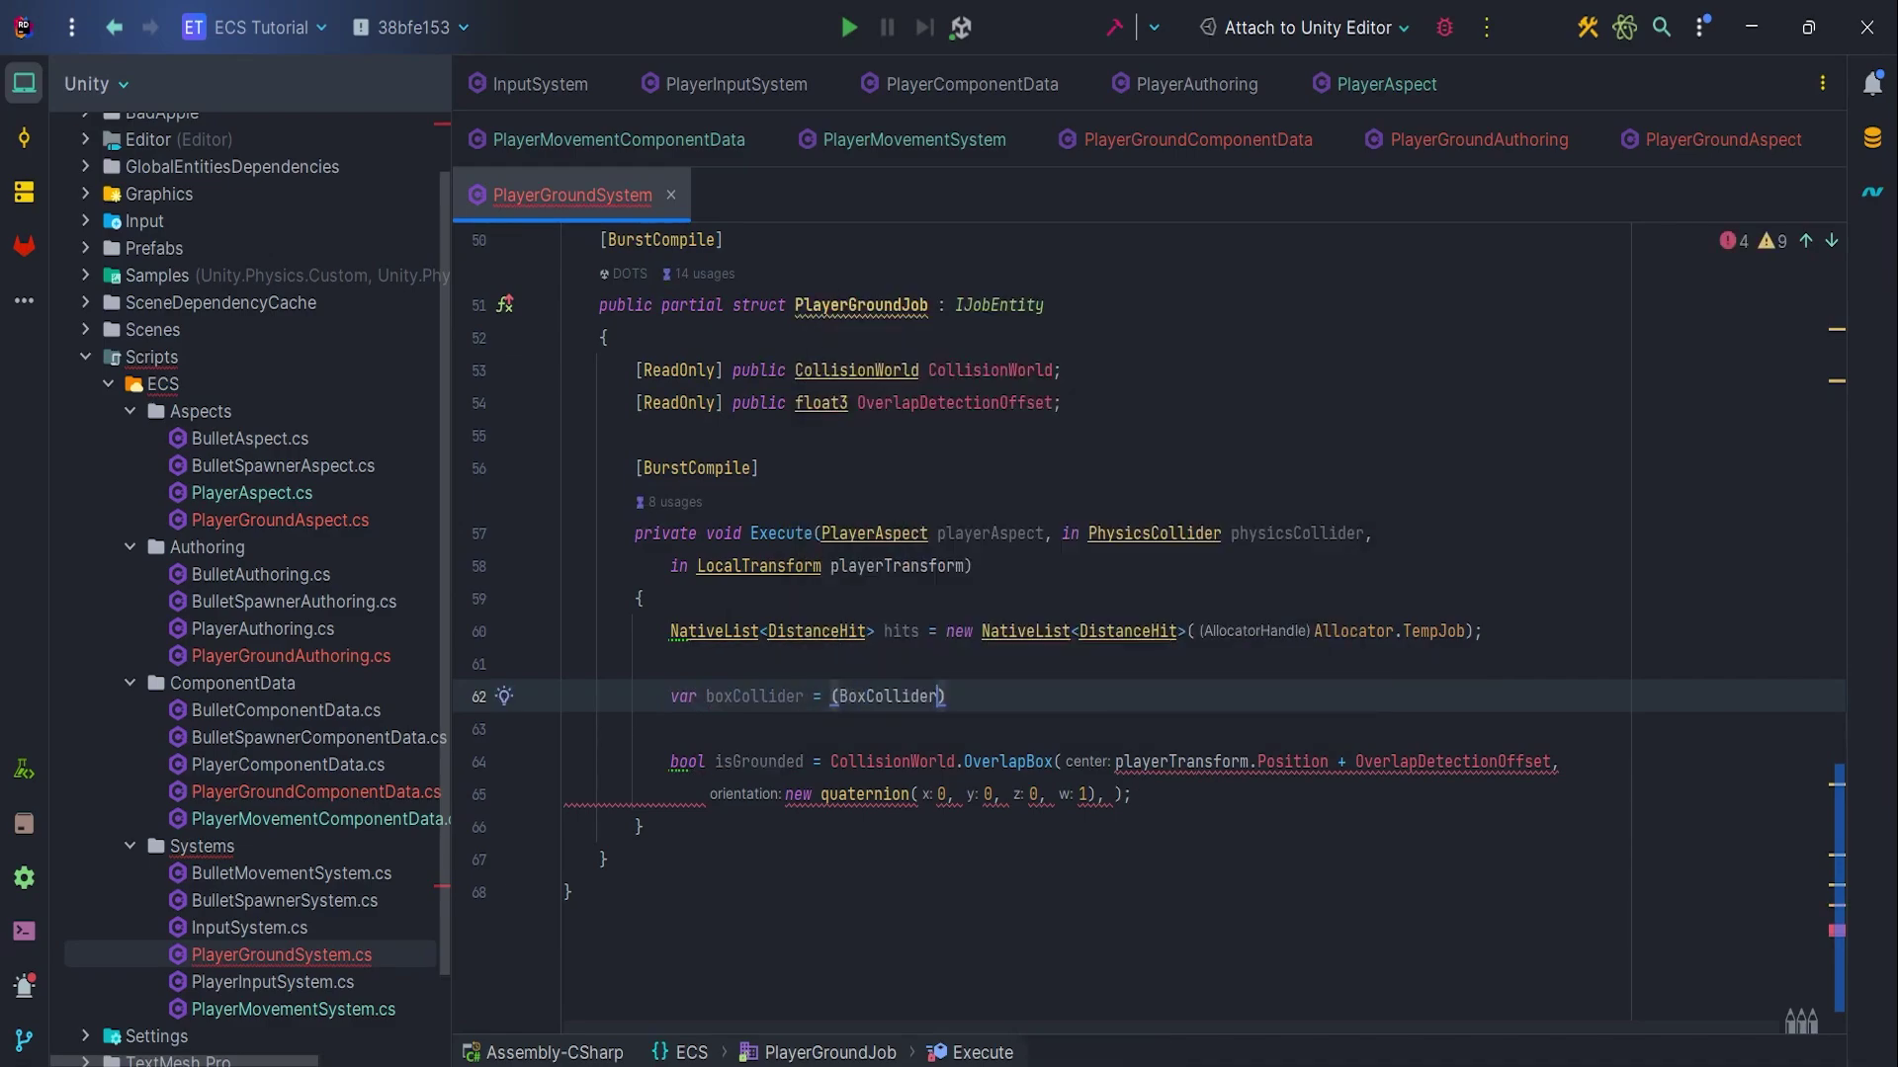
type("*)")
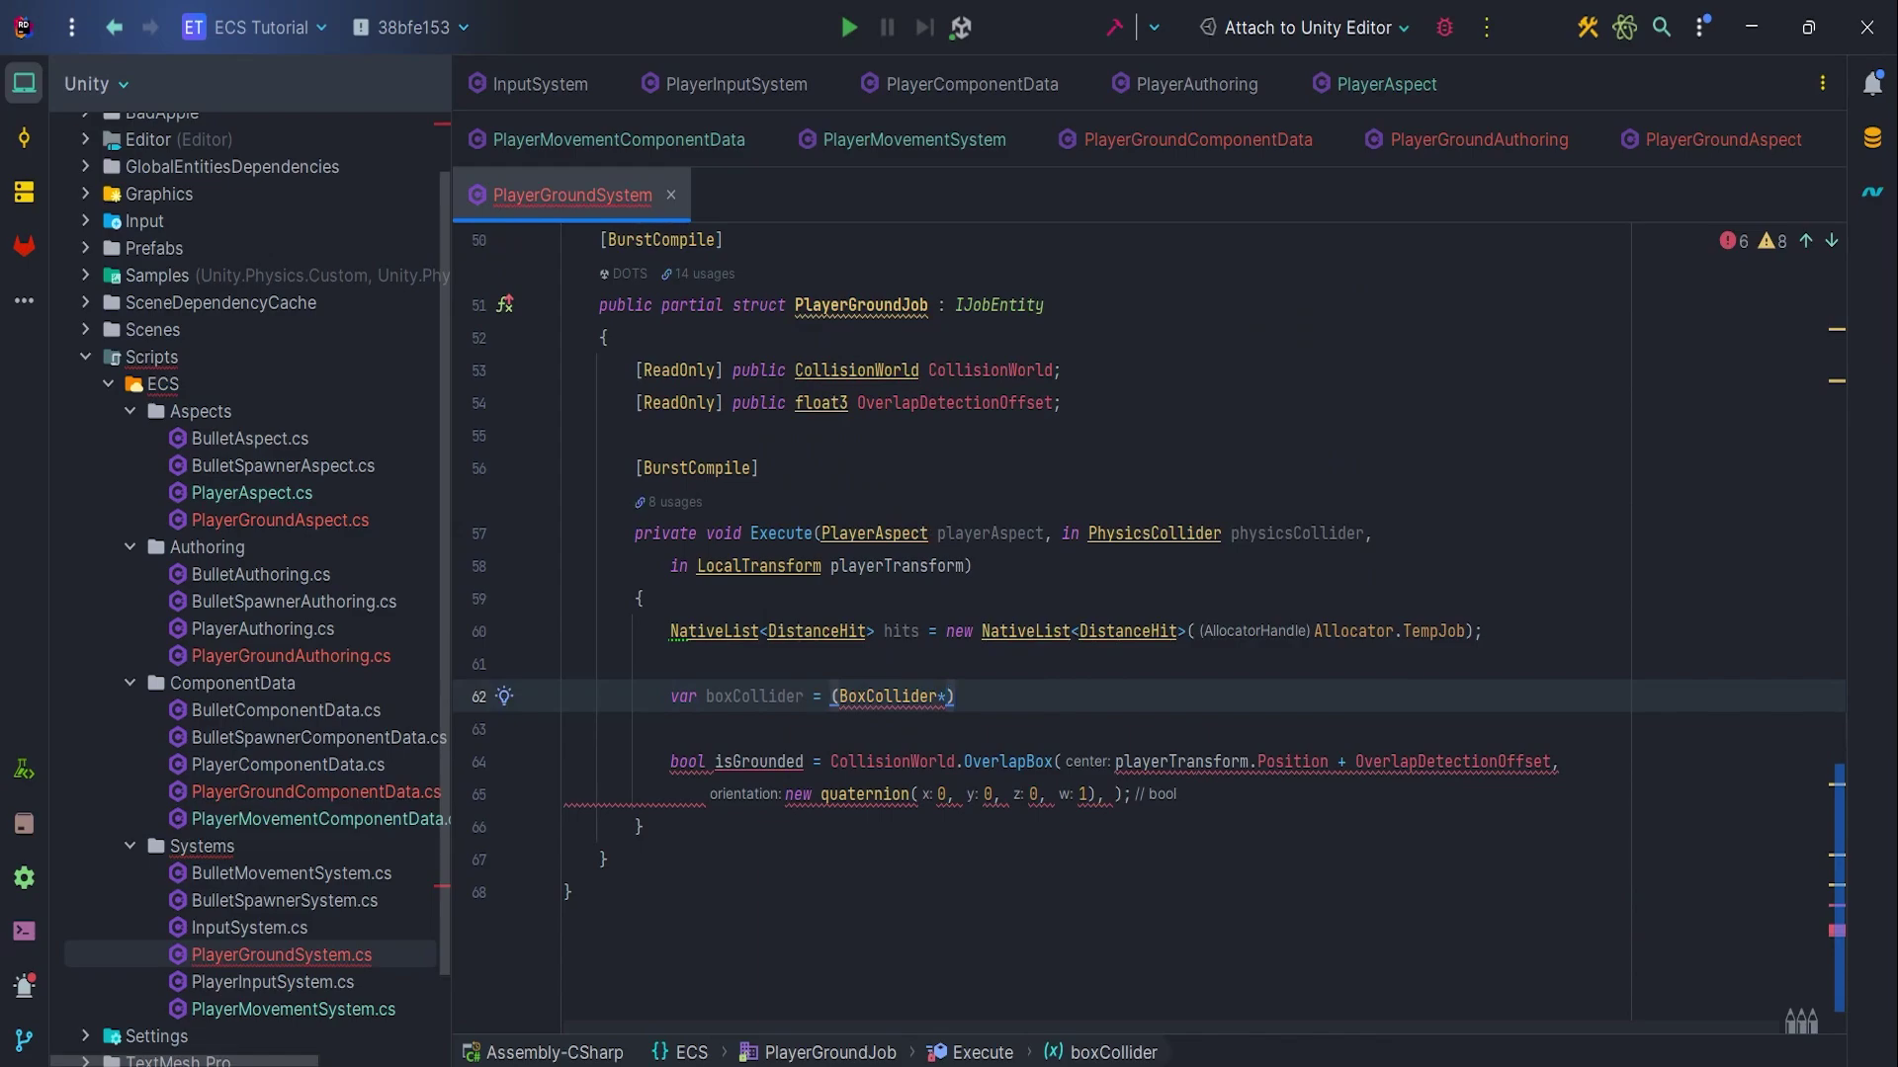
type("ph")
key("Return")
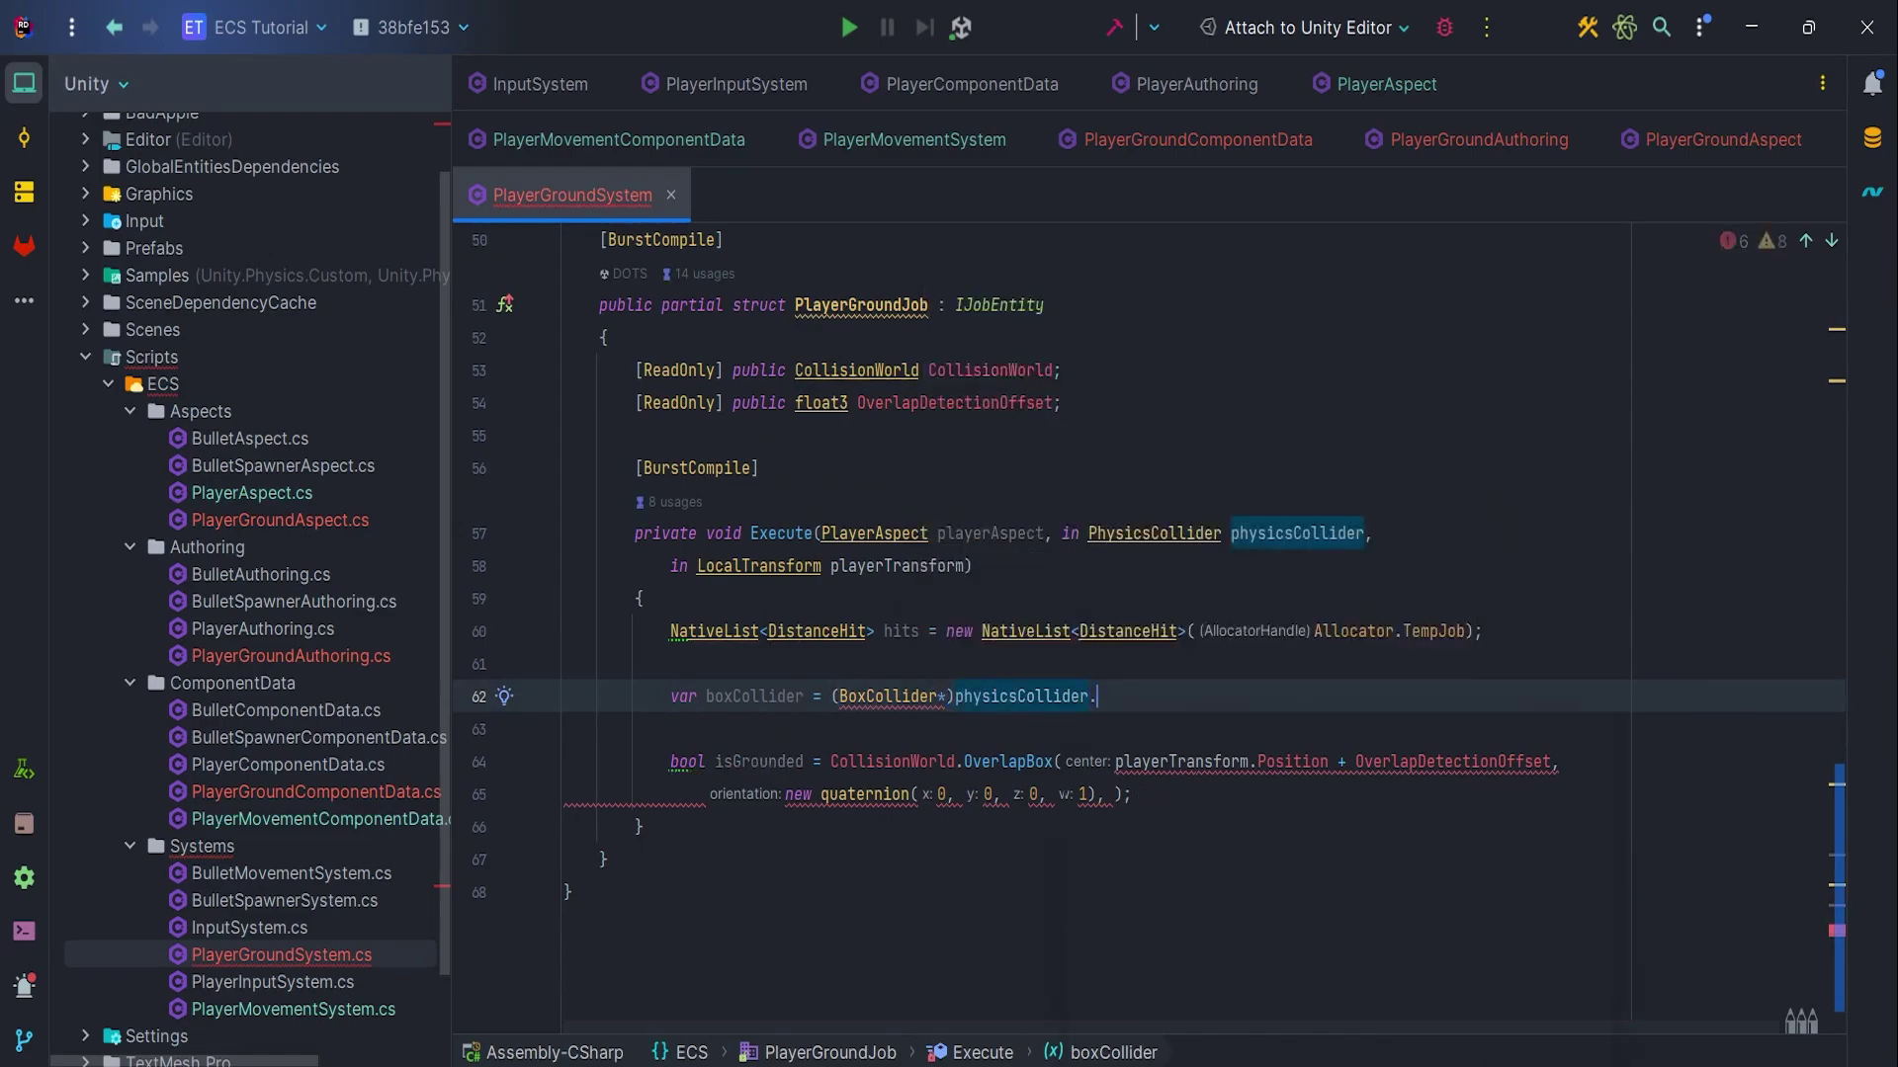
type(".")
key("Return")
type(";")
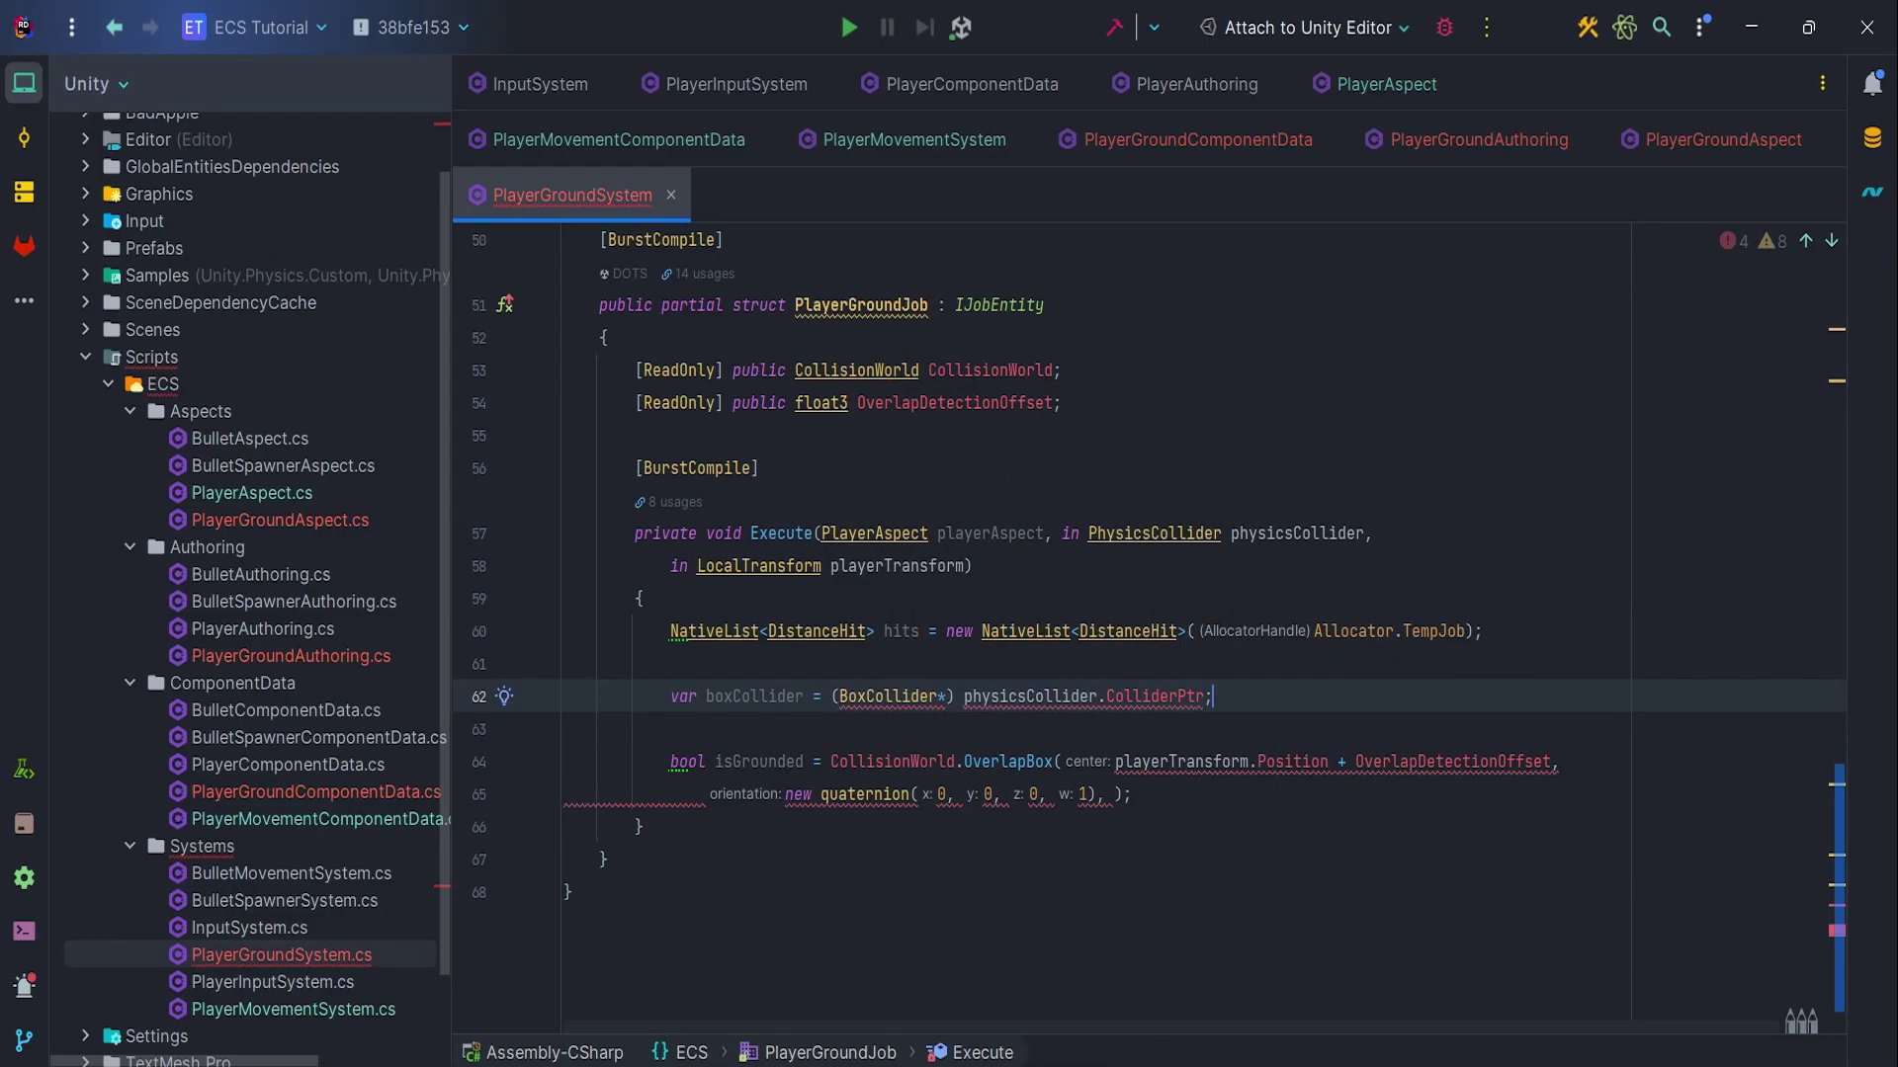
left_click(964, 697)
key("BackSpace")
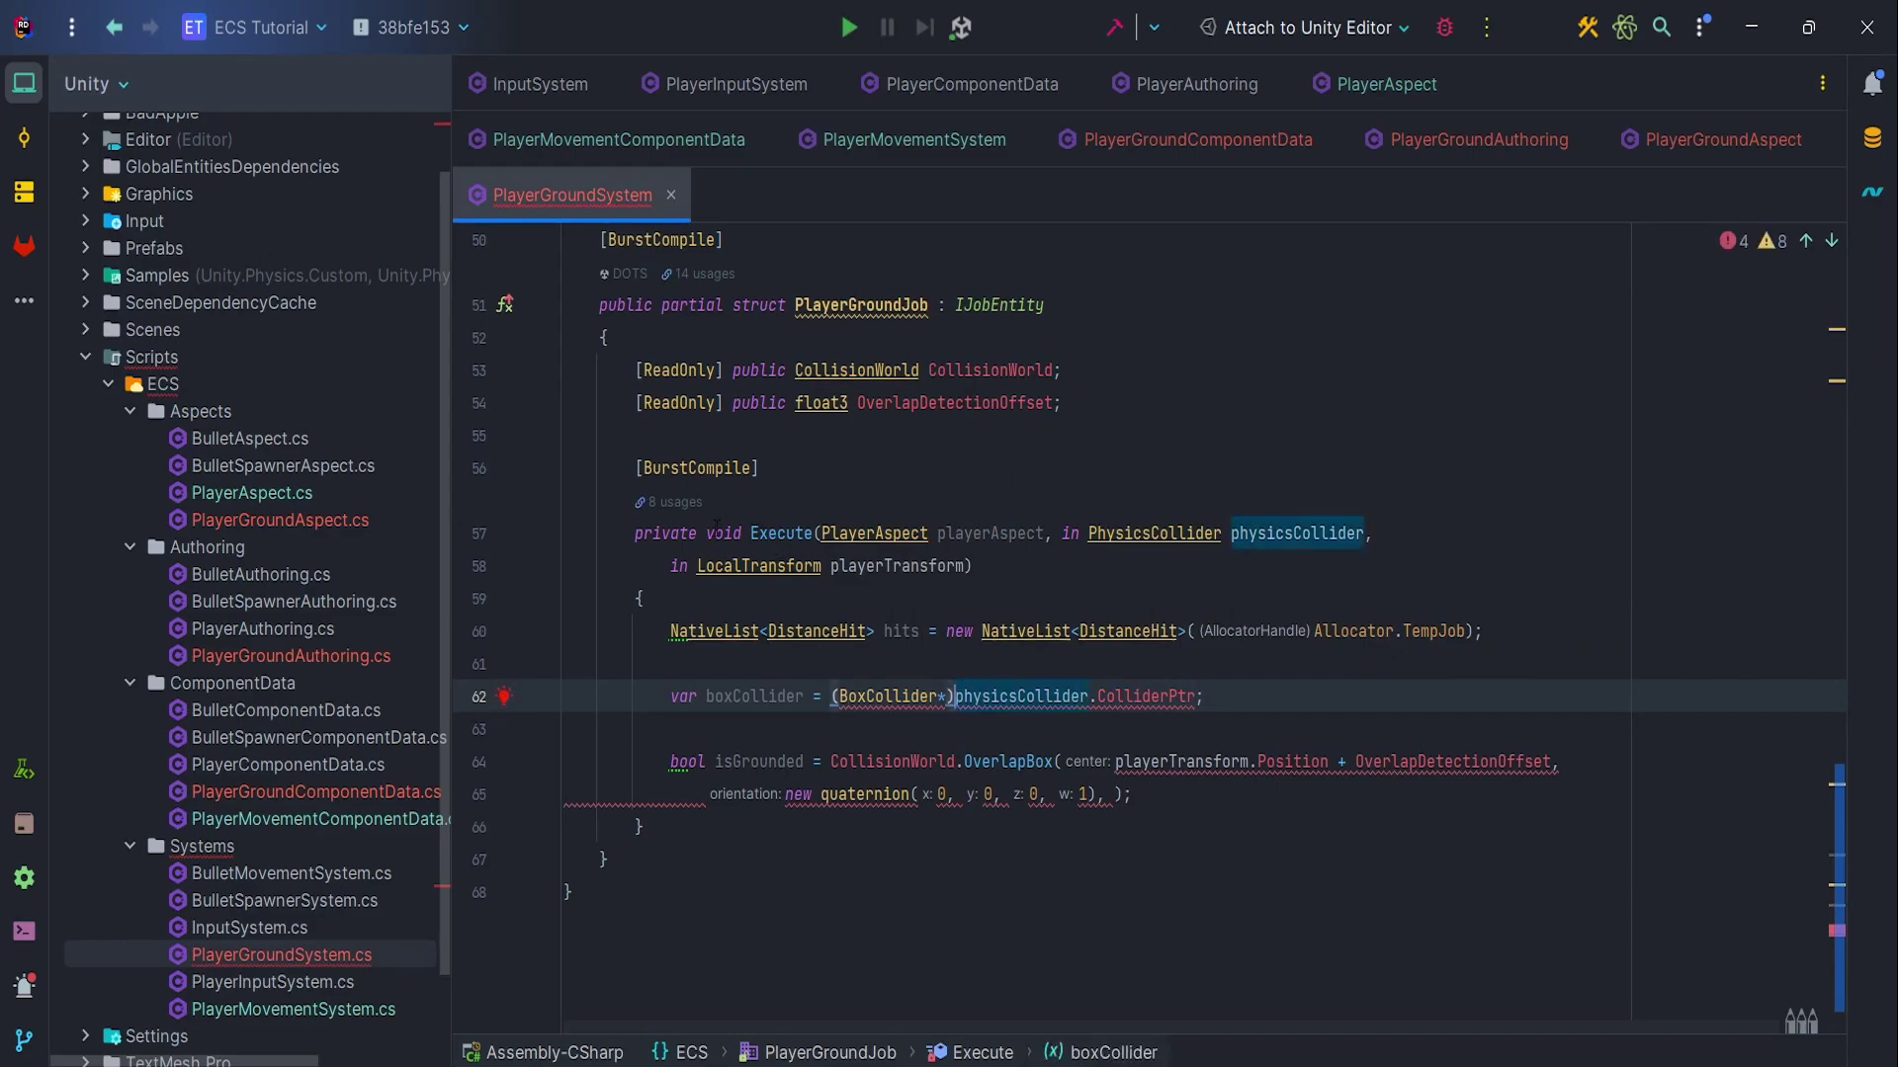
left_click(707, 535)
type("un")
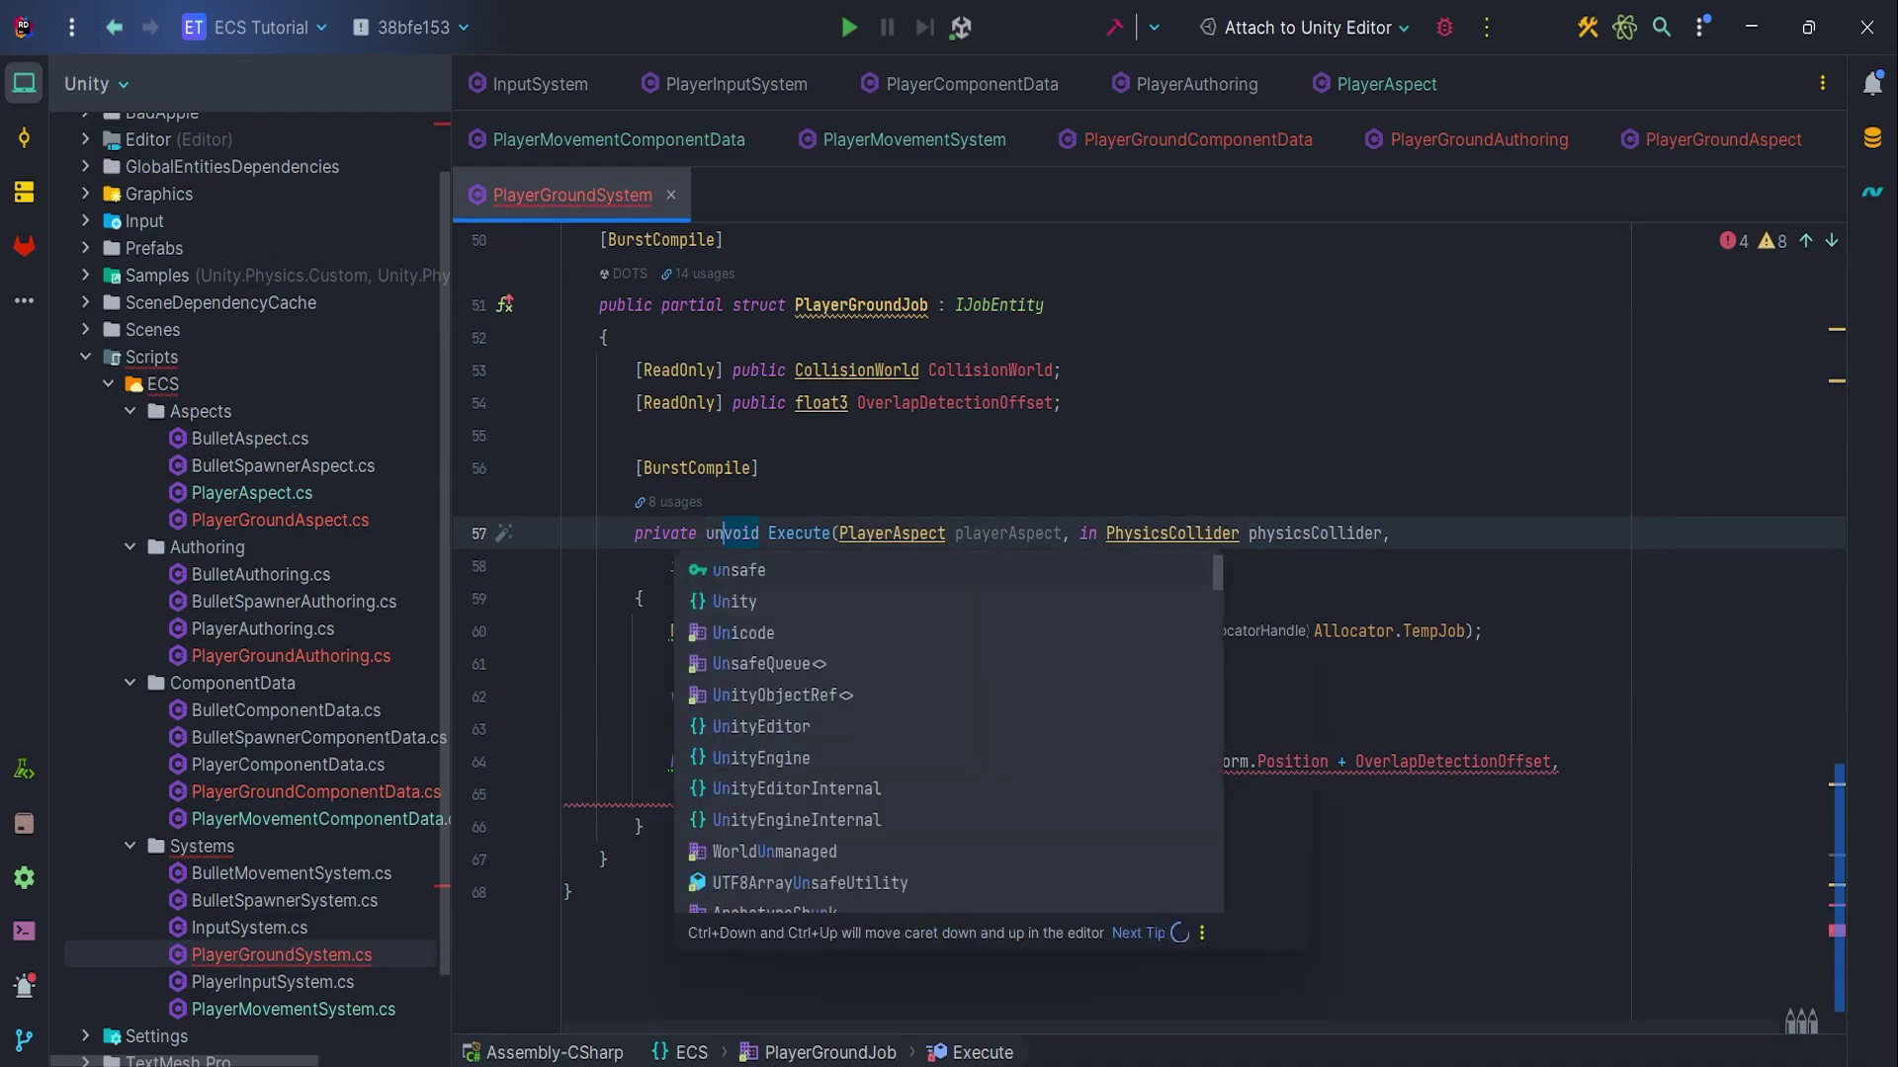
type("safe")
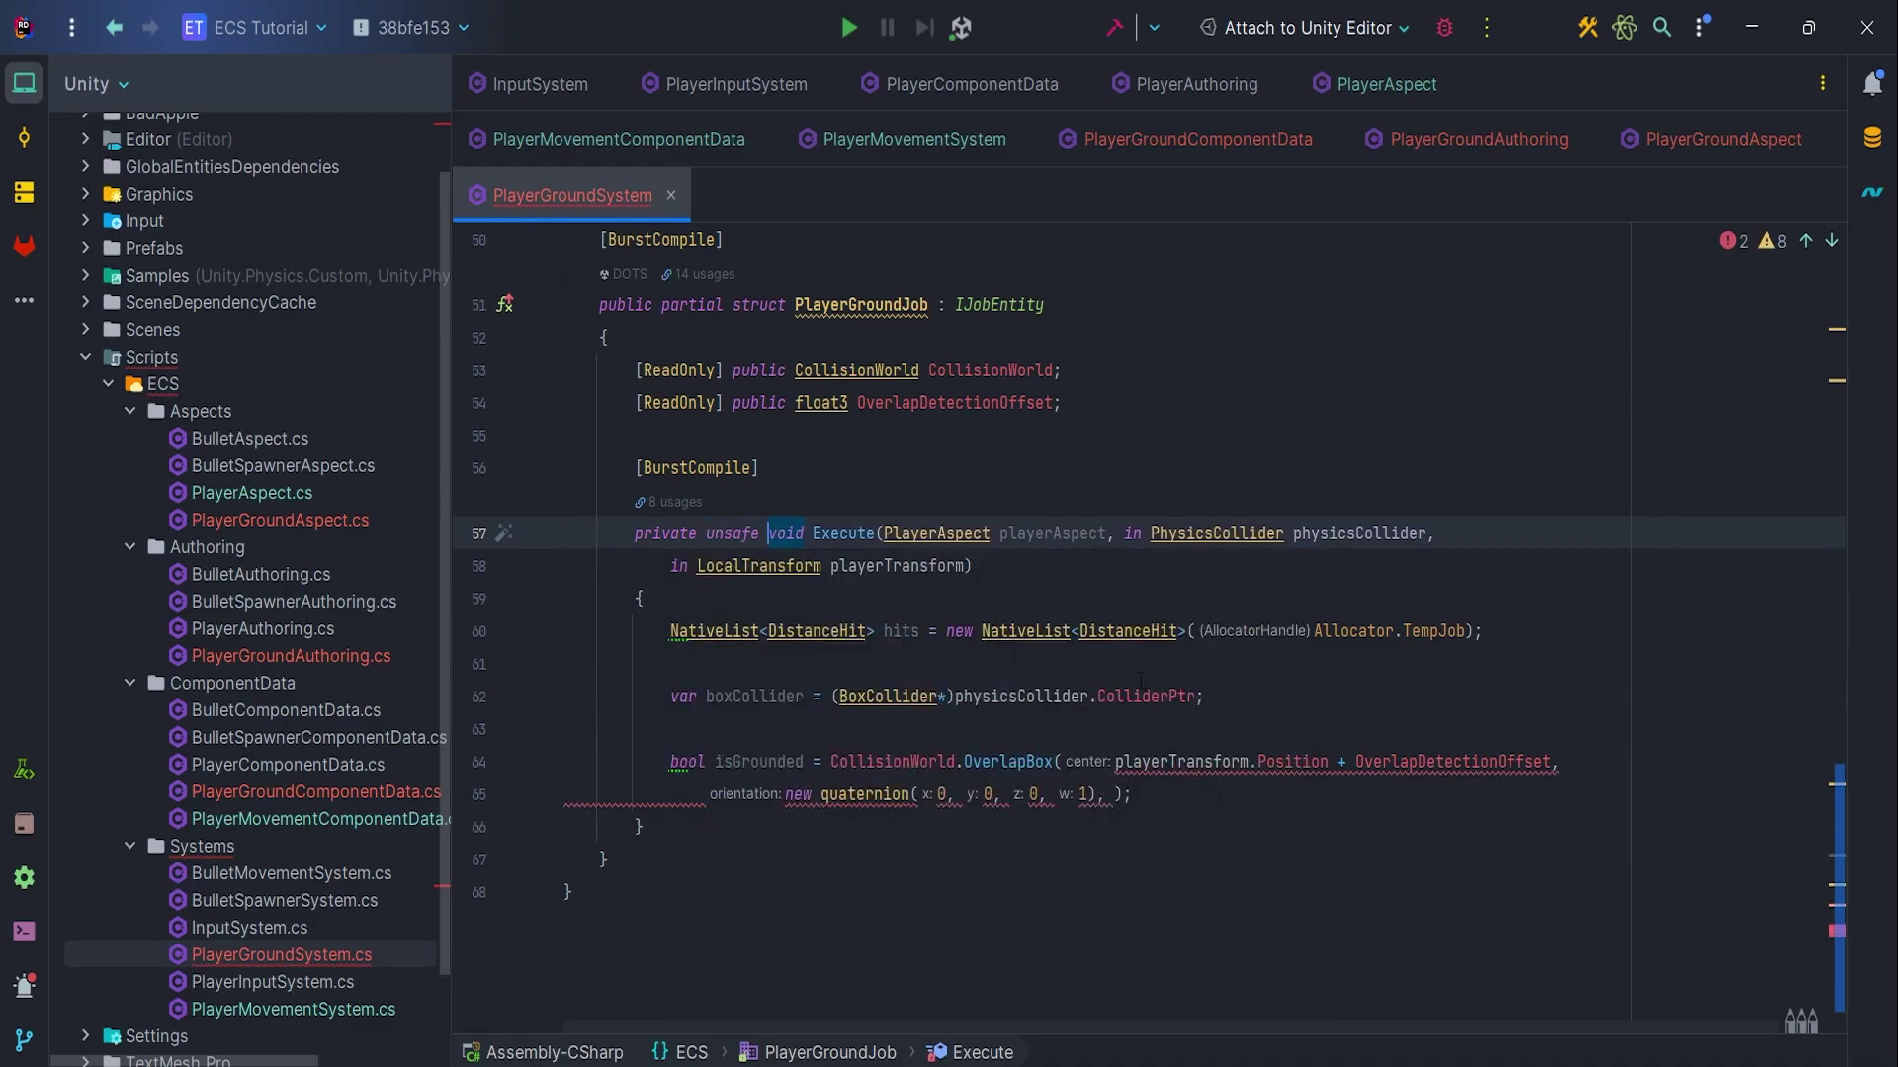
left_click(1232, 695)
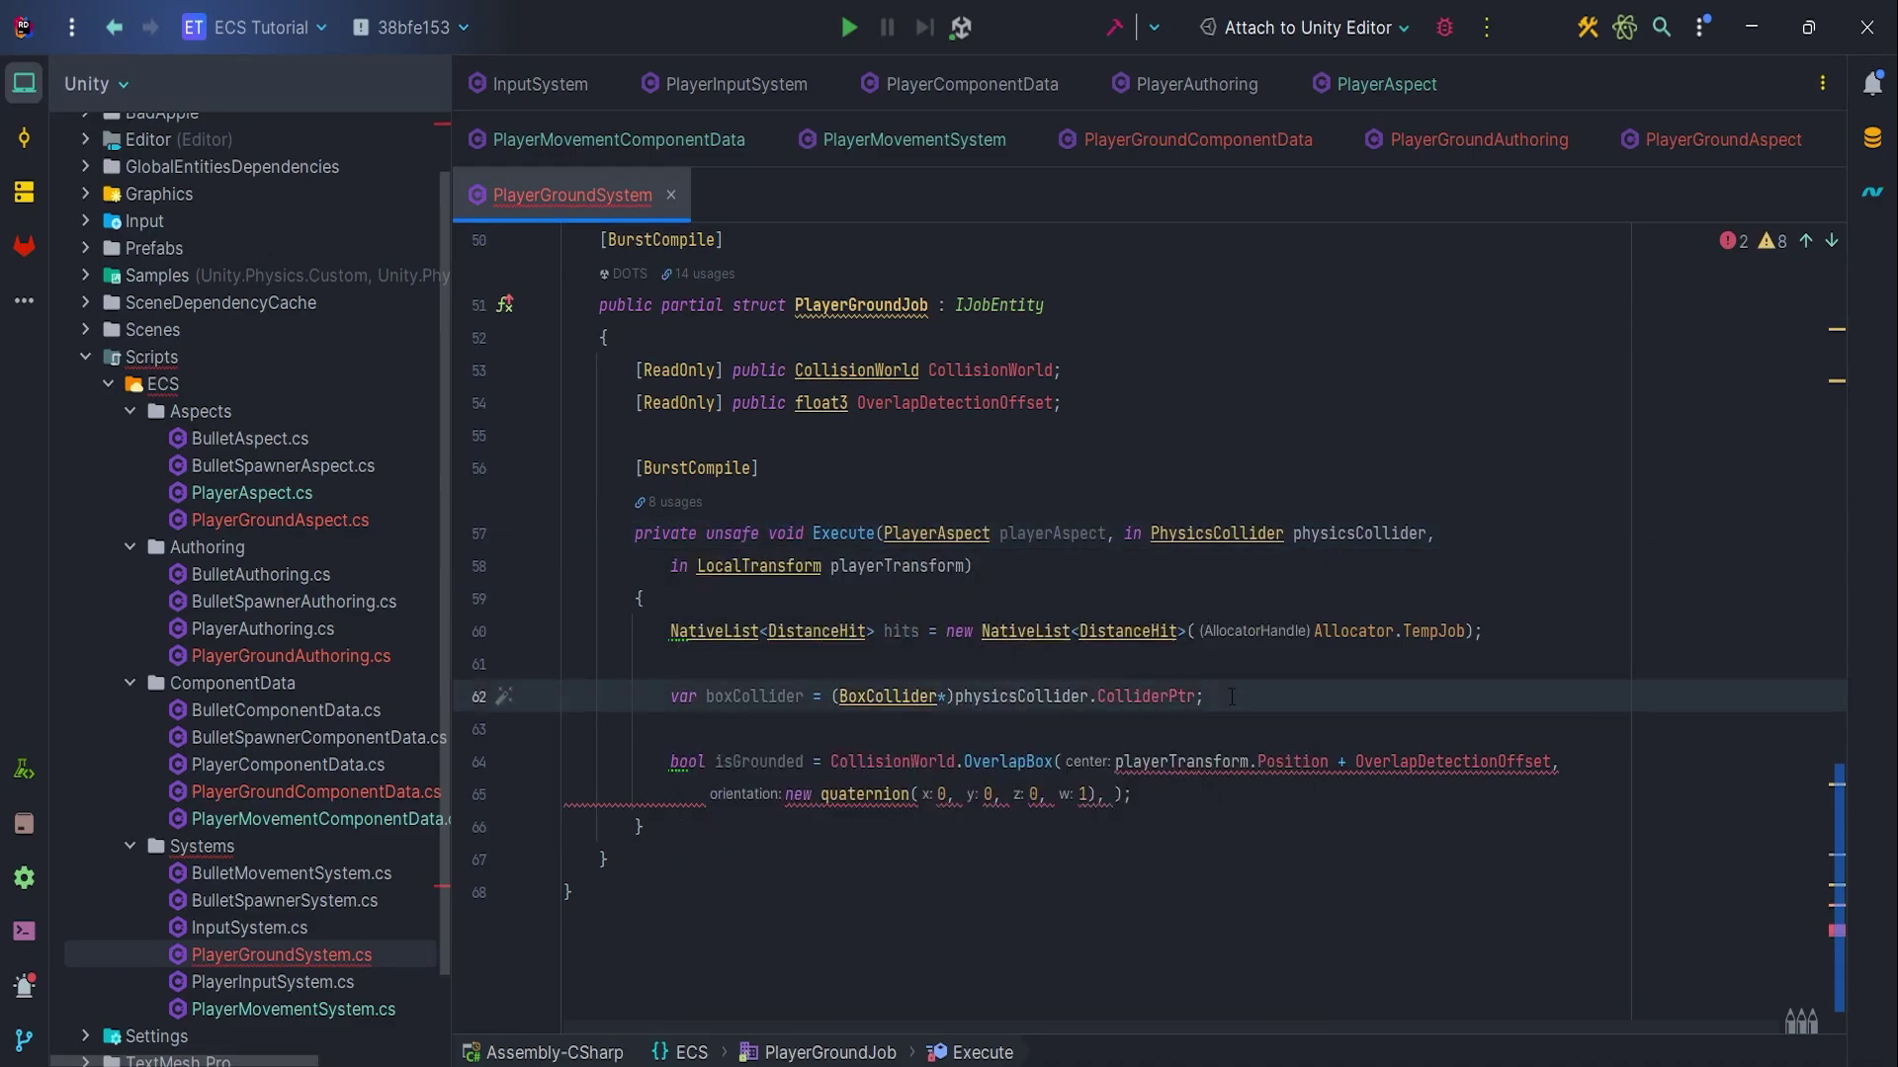
Add var boxGeometry = boxCollider->Geometry; below the boxCollider line
key("Return")
type("var ")
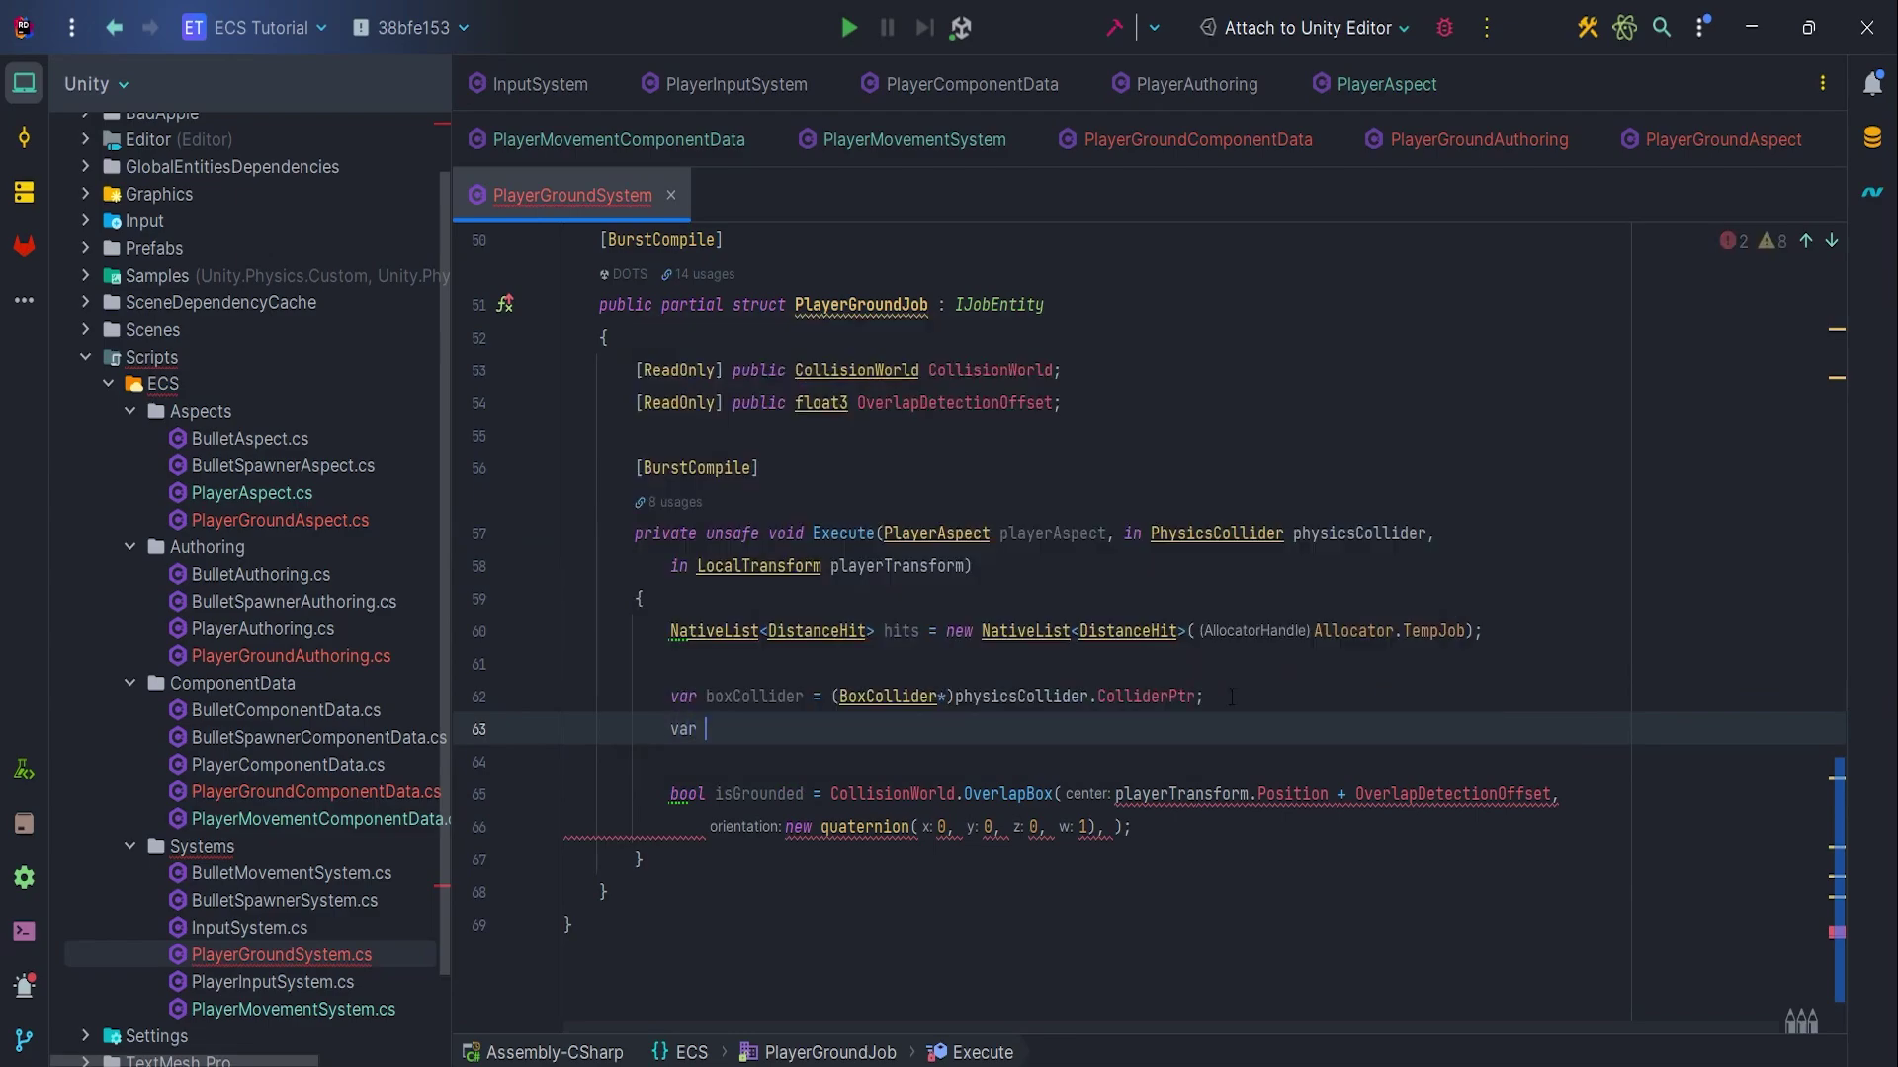
type("boxGeometry = ")
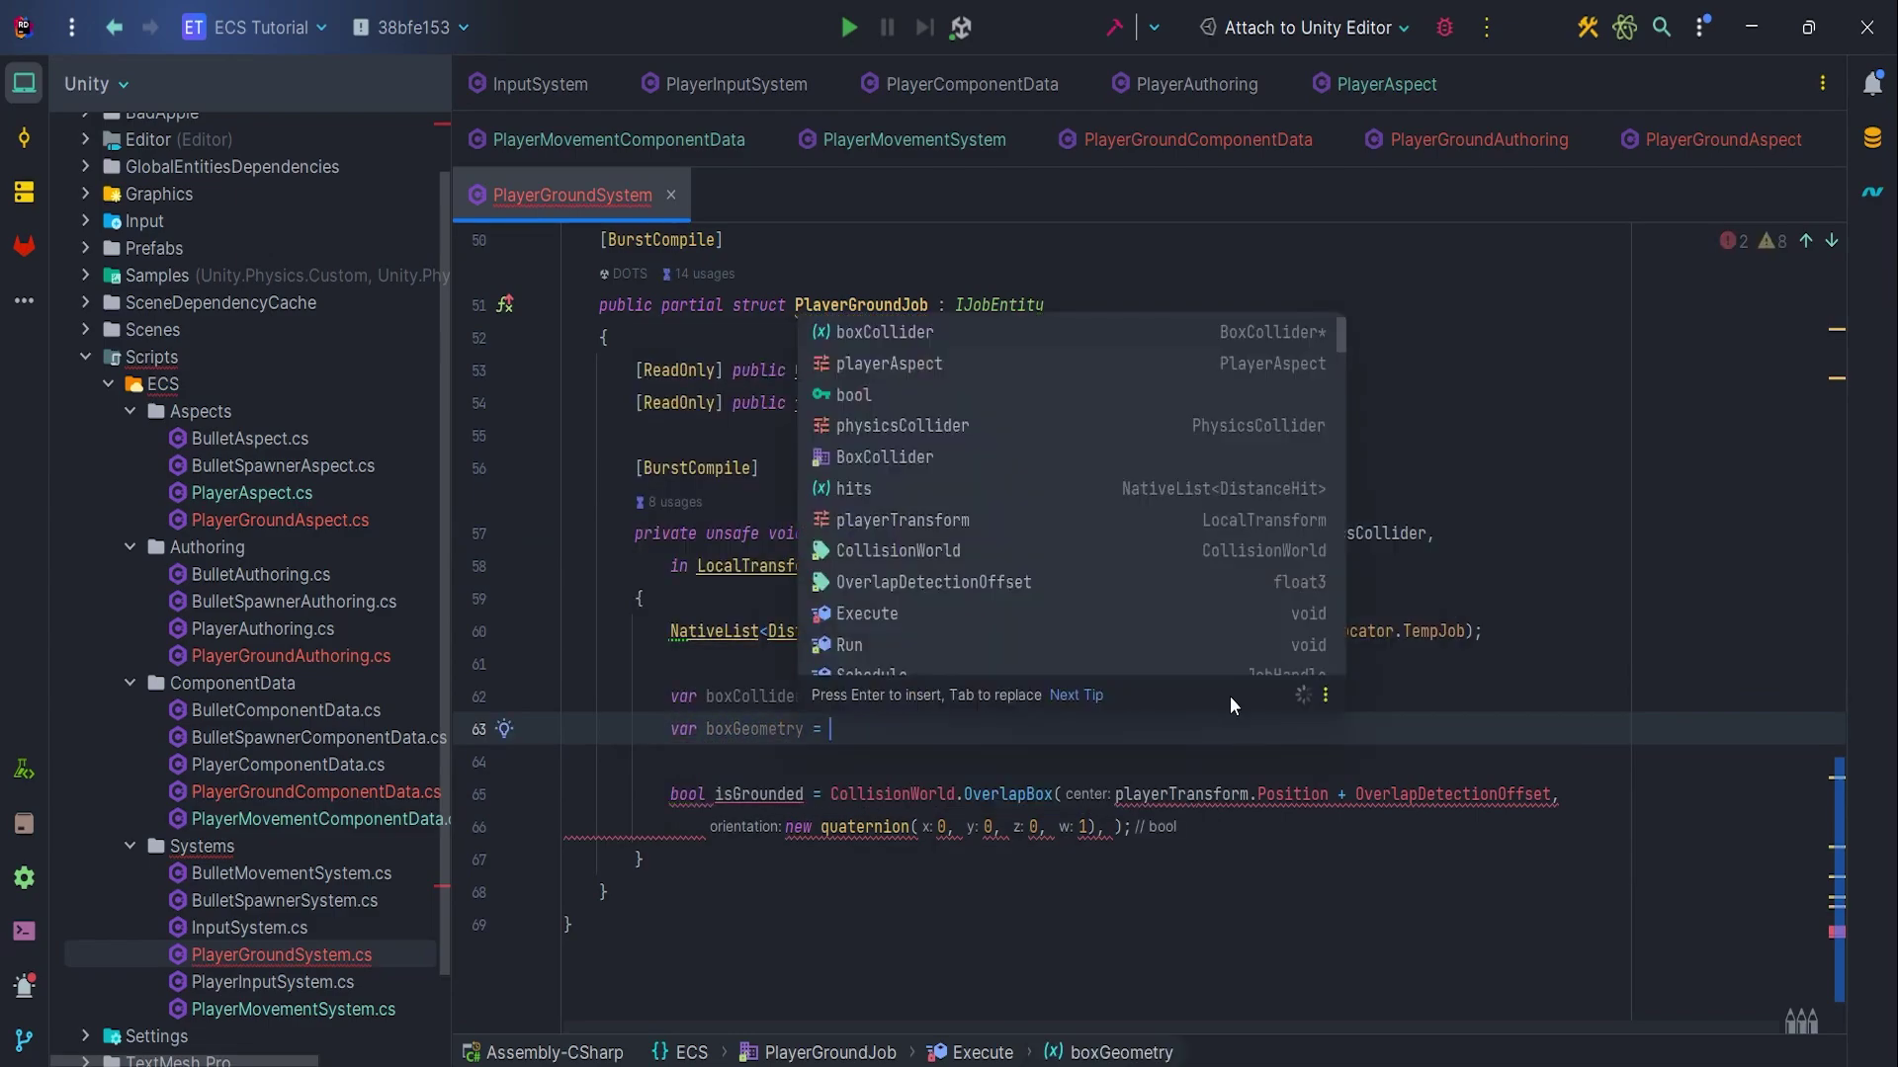
type("box")
key("Return")
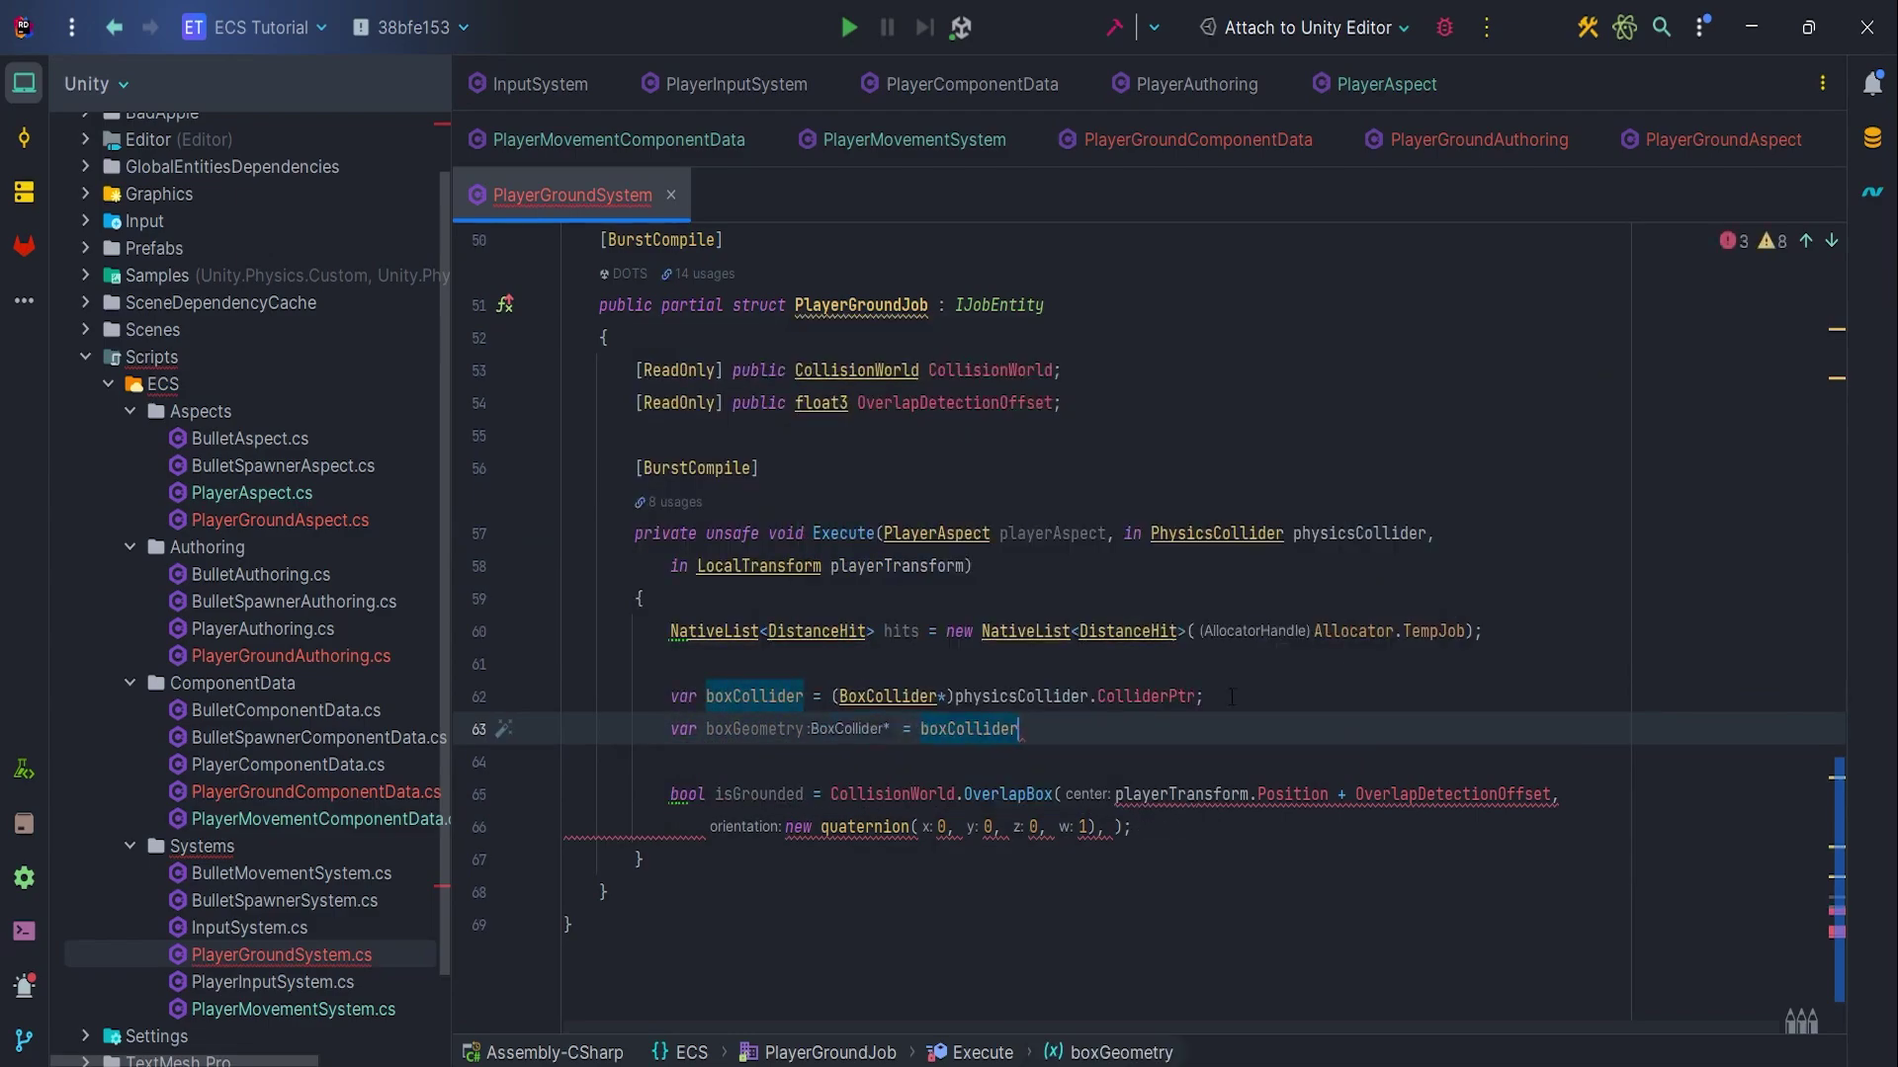
type(">G")
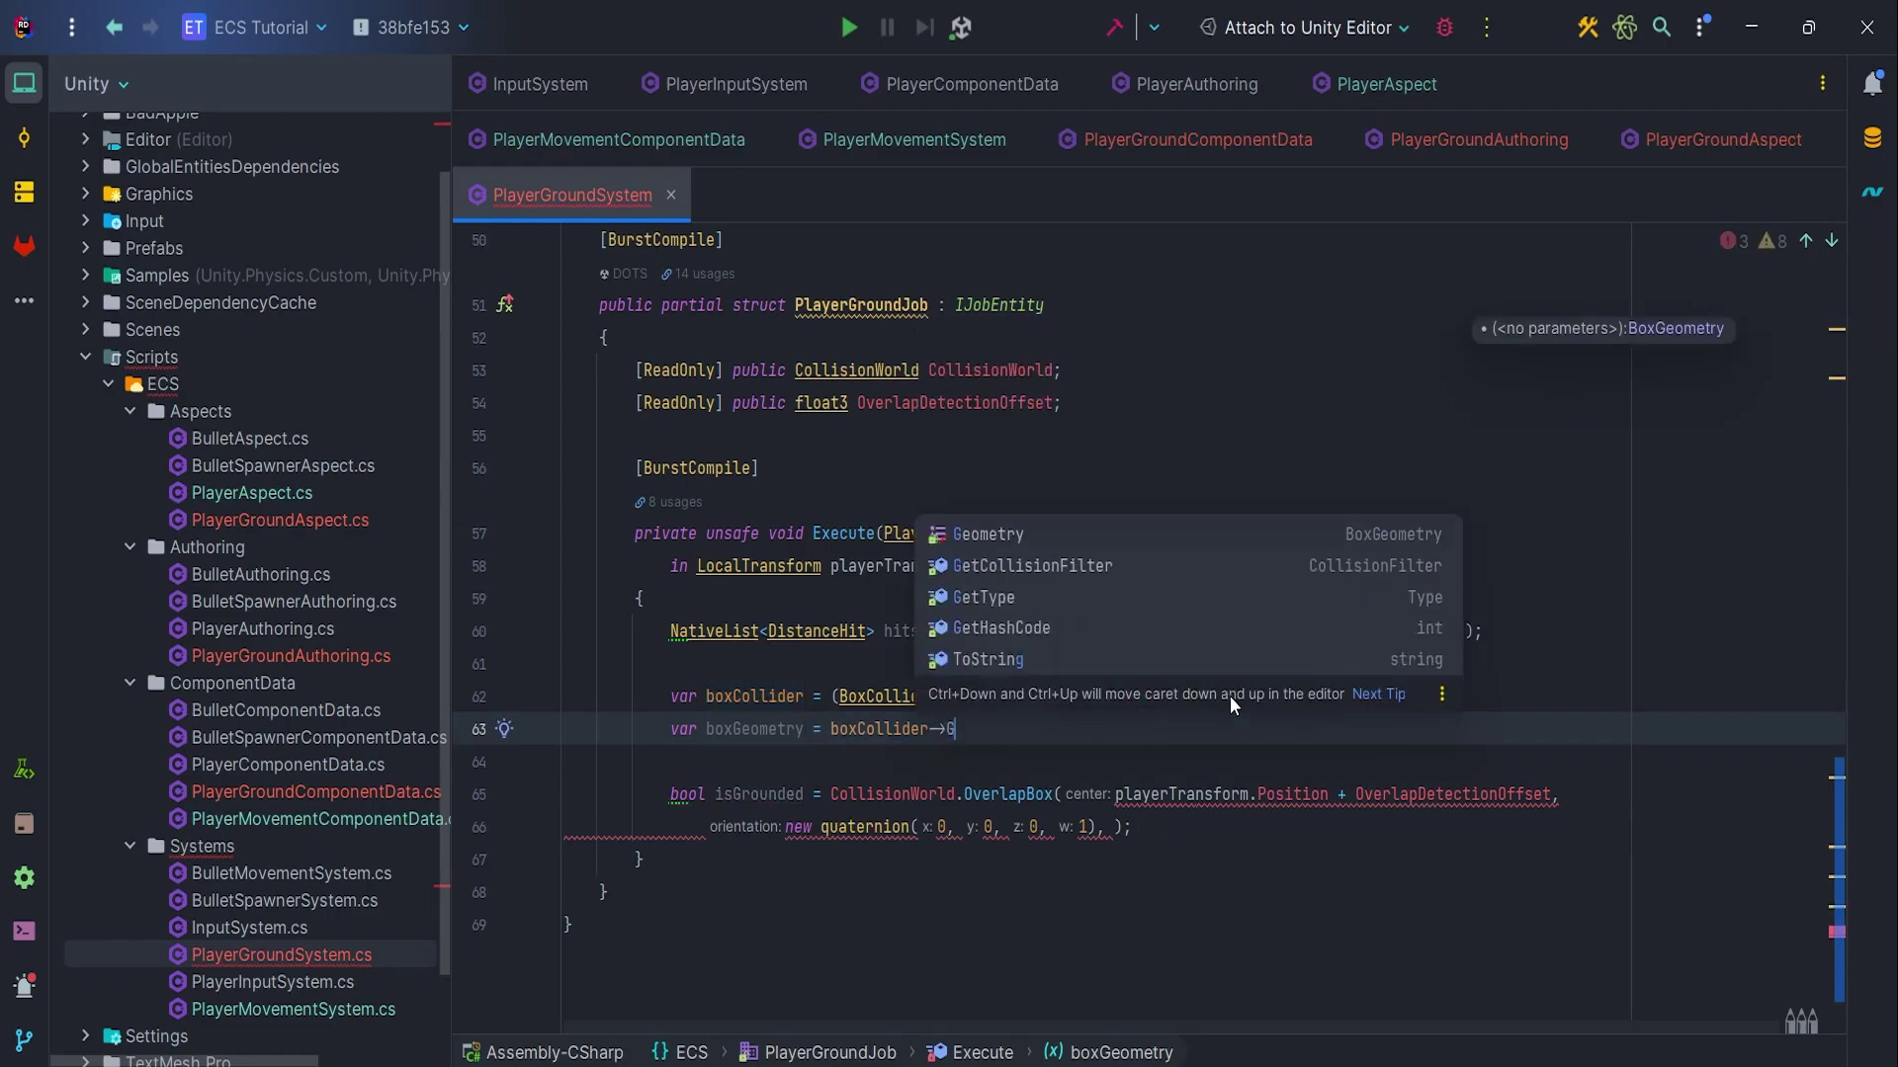
key("Return")
type(";")
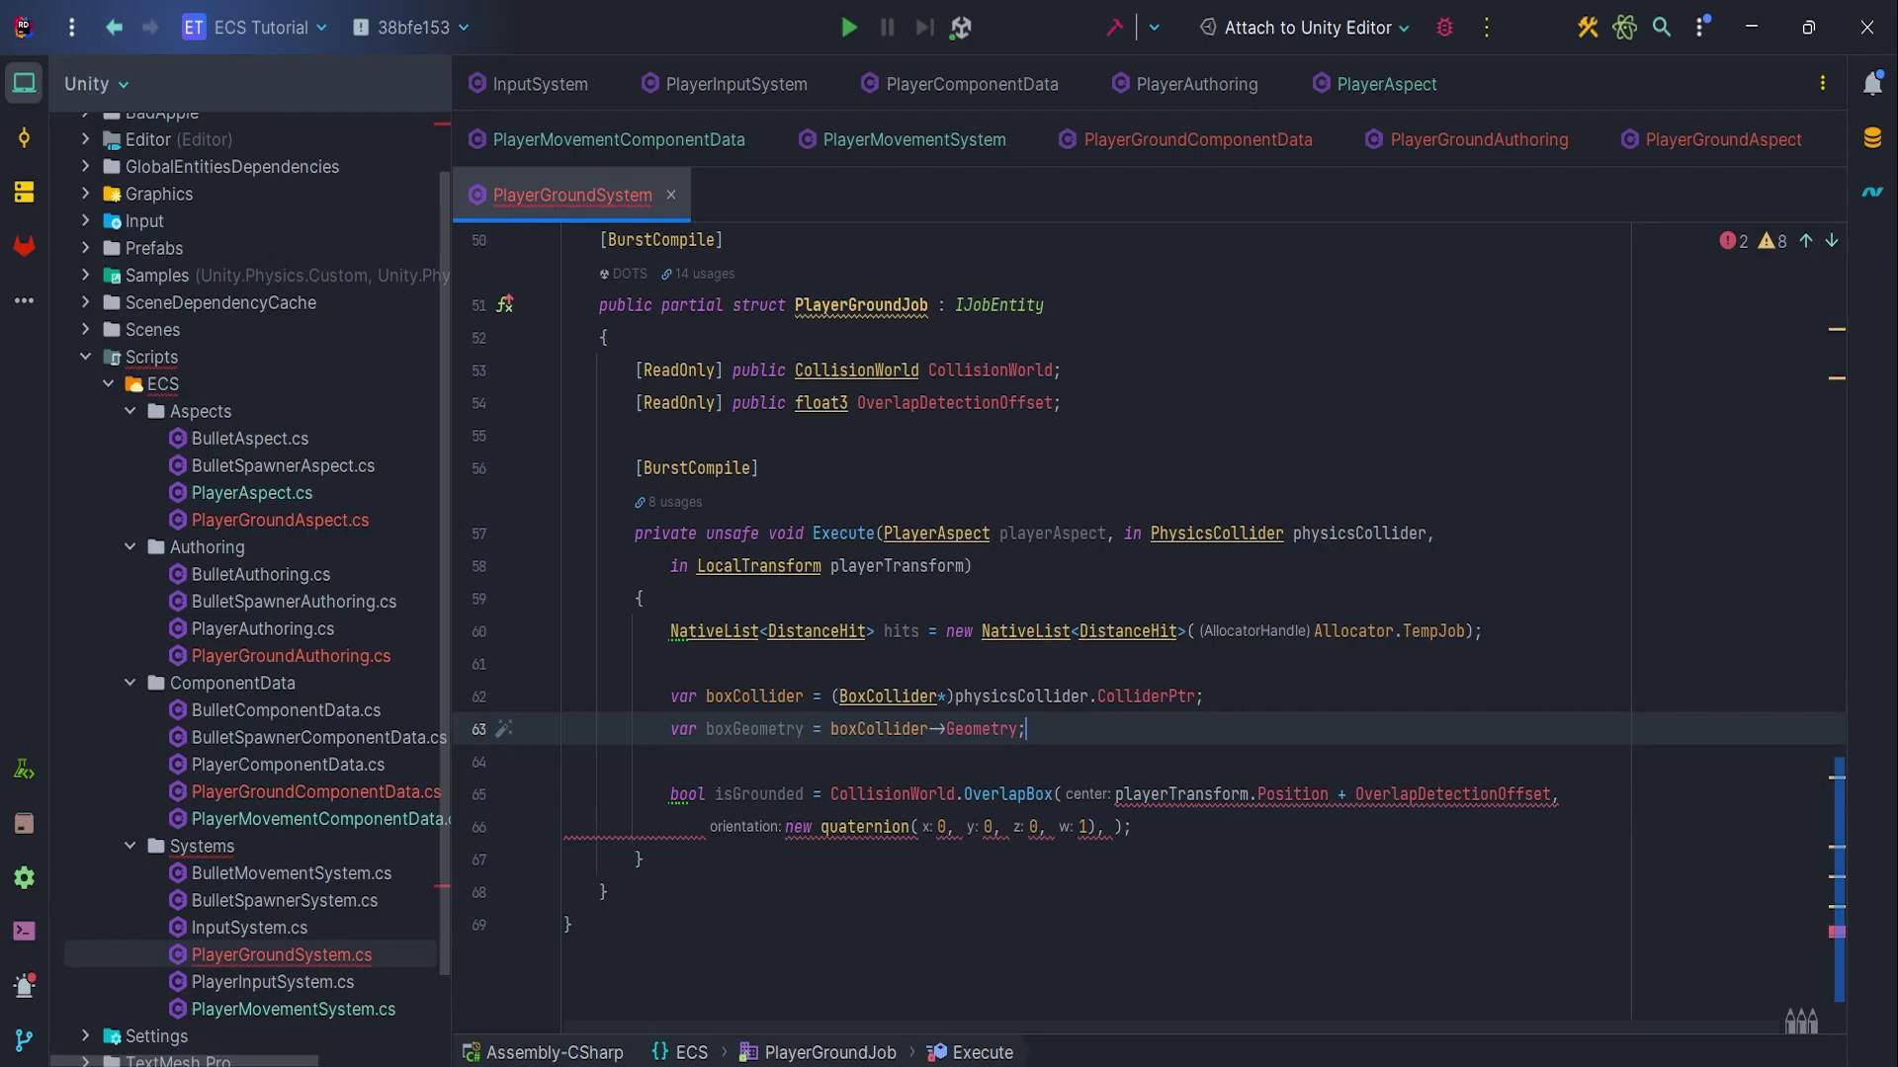
Pass boxGeometry.Size / 2f as OverlapBox's half-extents argument
double_click(769, 730)
key("ctrl+c")
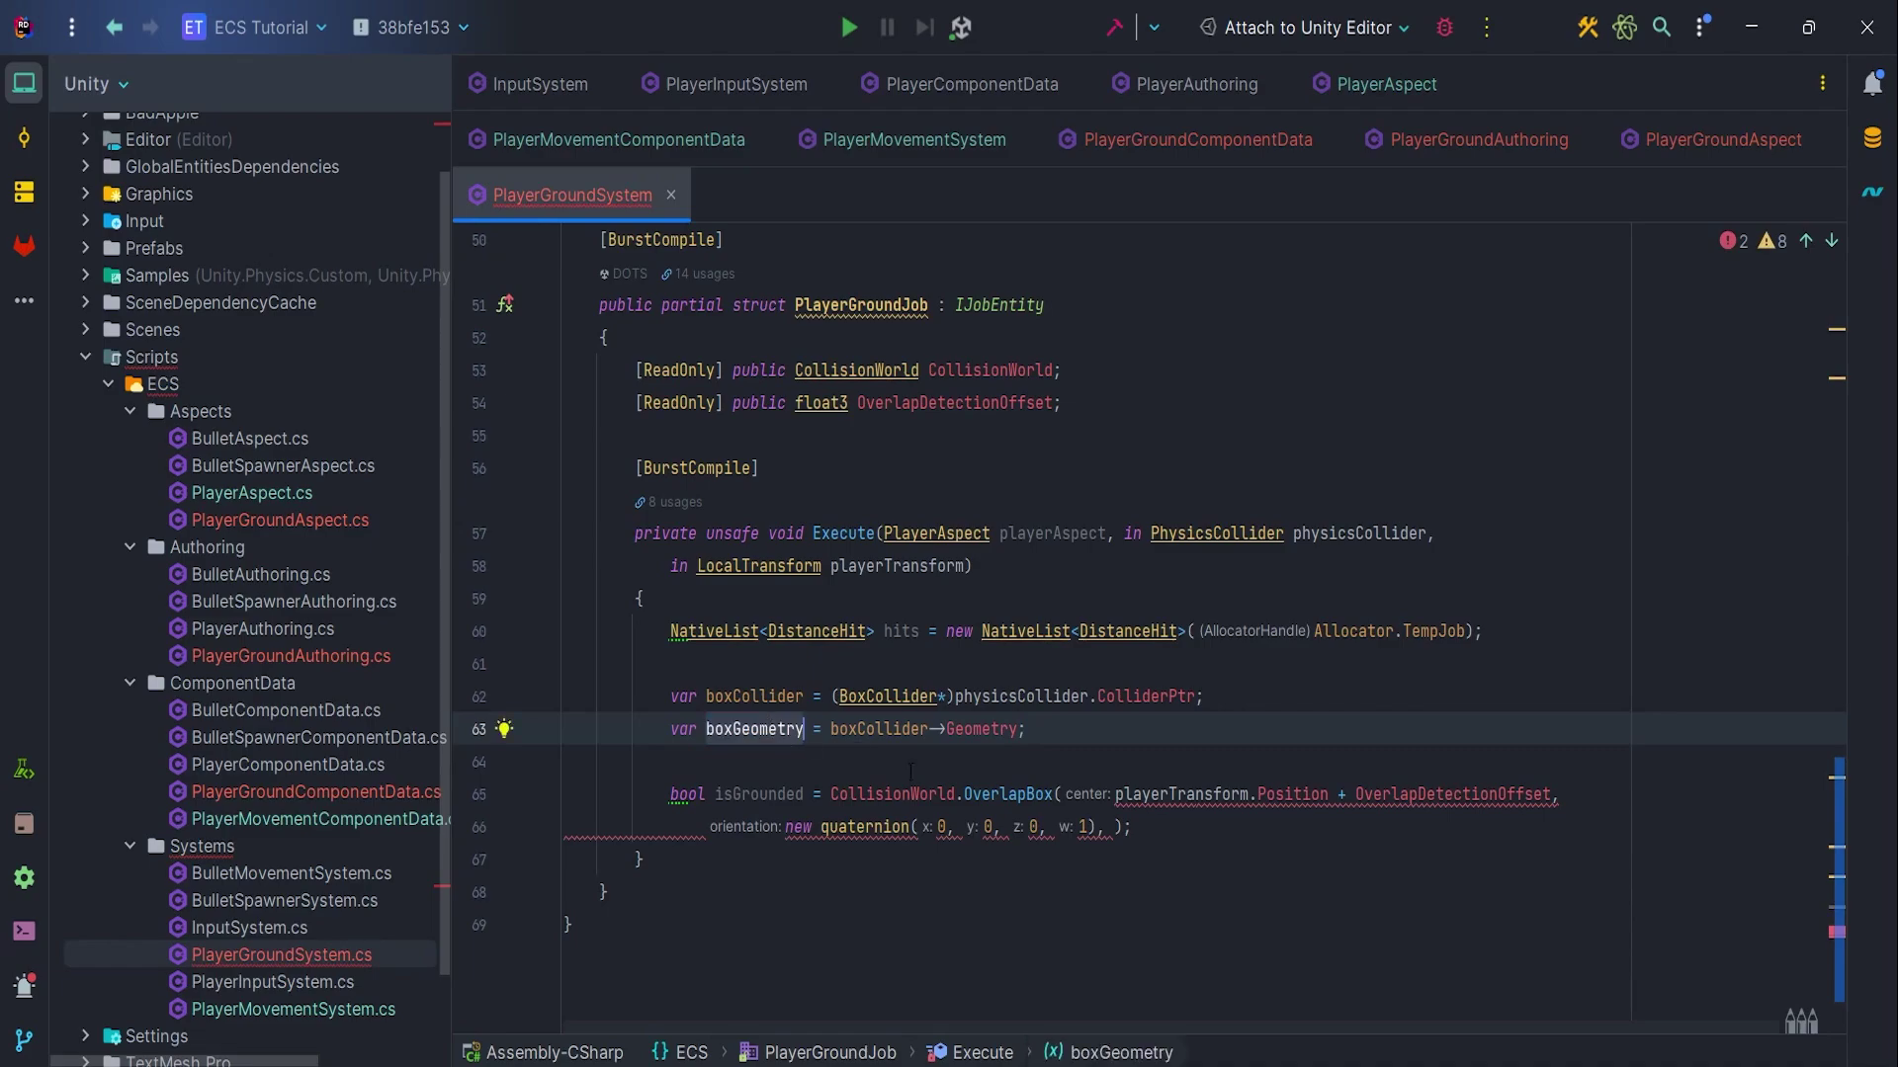
key("Down")
key("Down")
key("Down")
key("End")
key("Left")
key("Left")
key("ctrl+v")
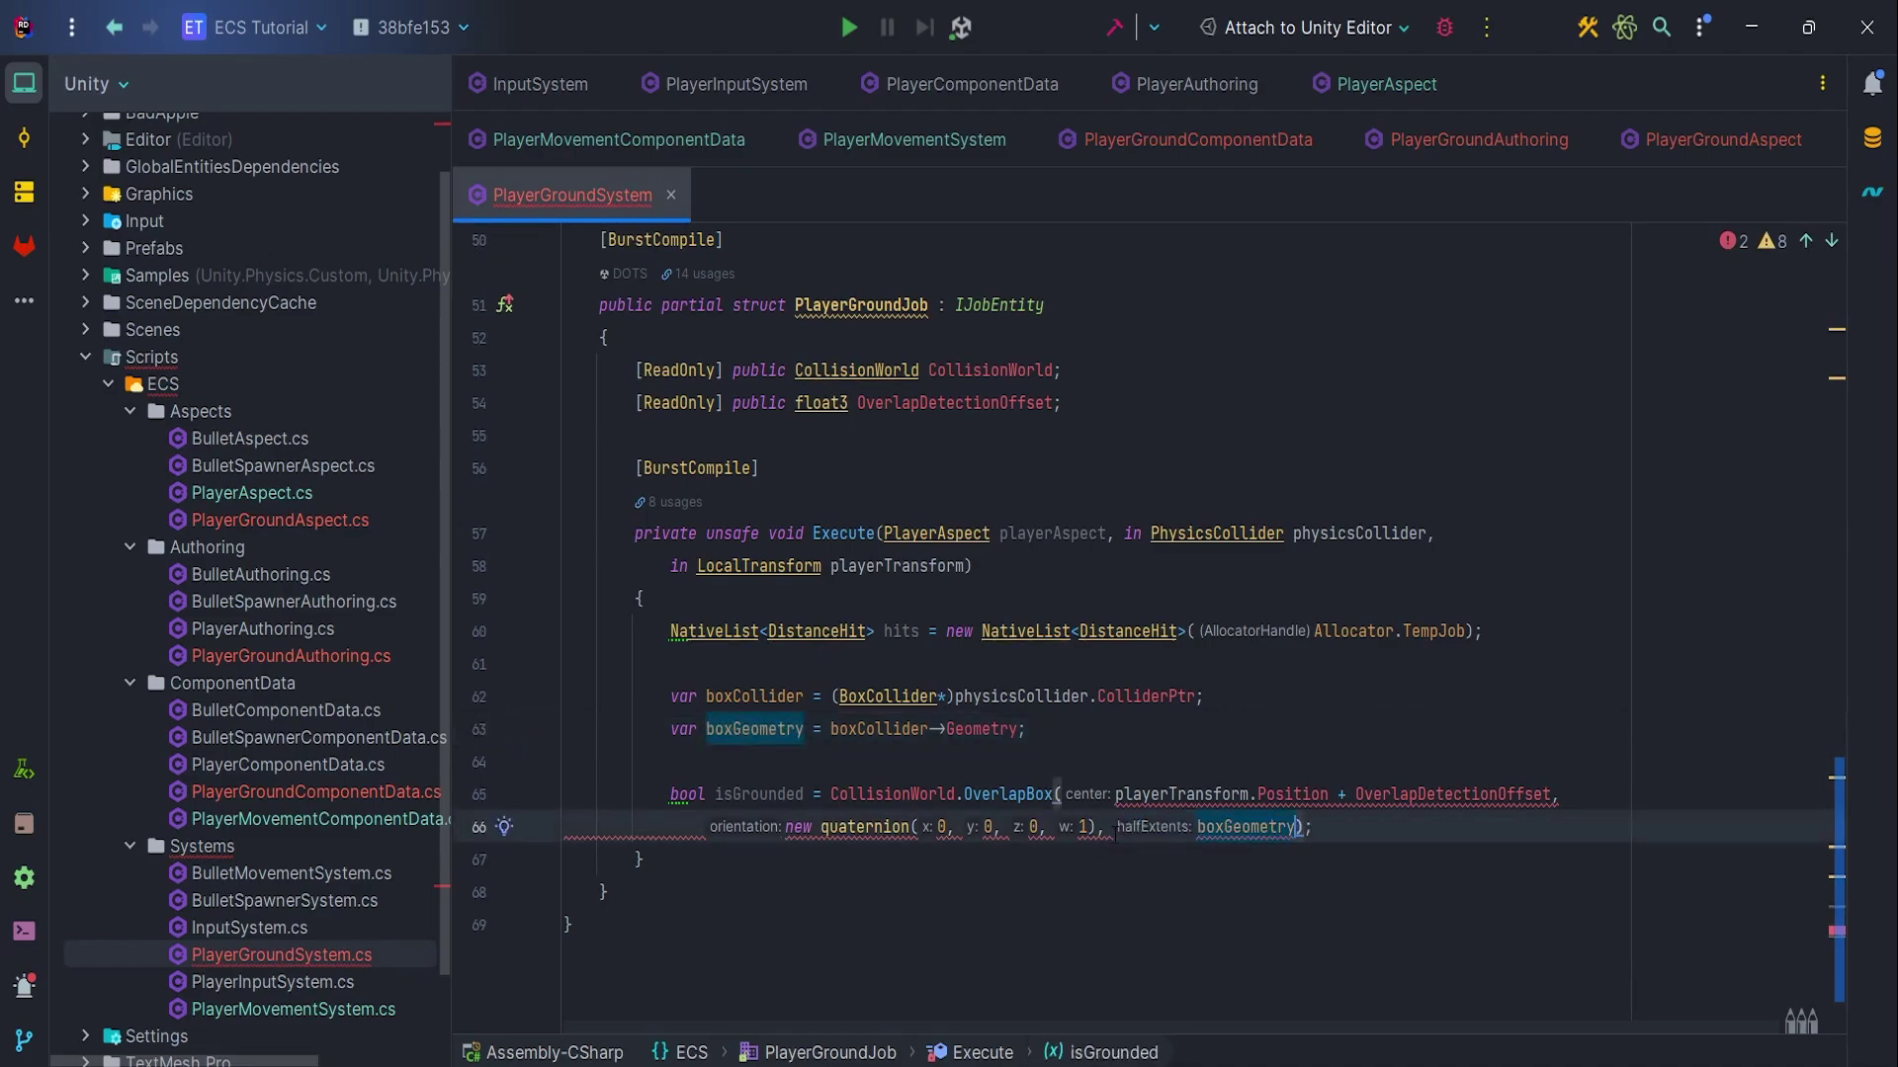
type(".")
key("Return")
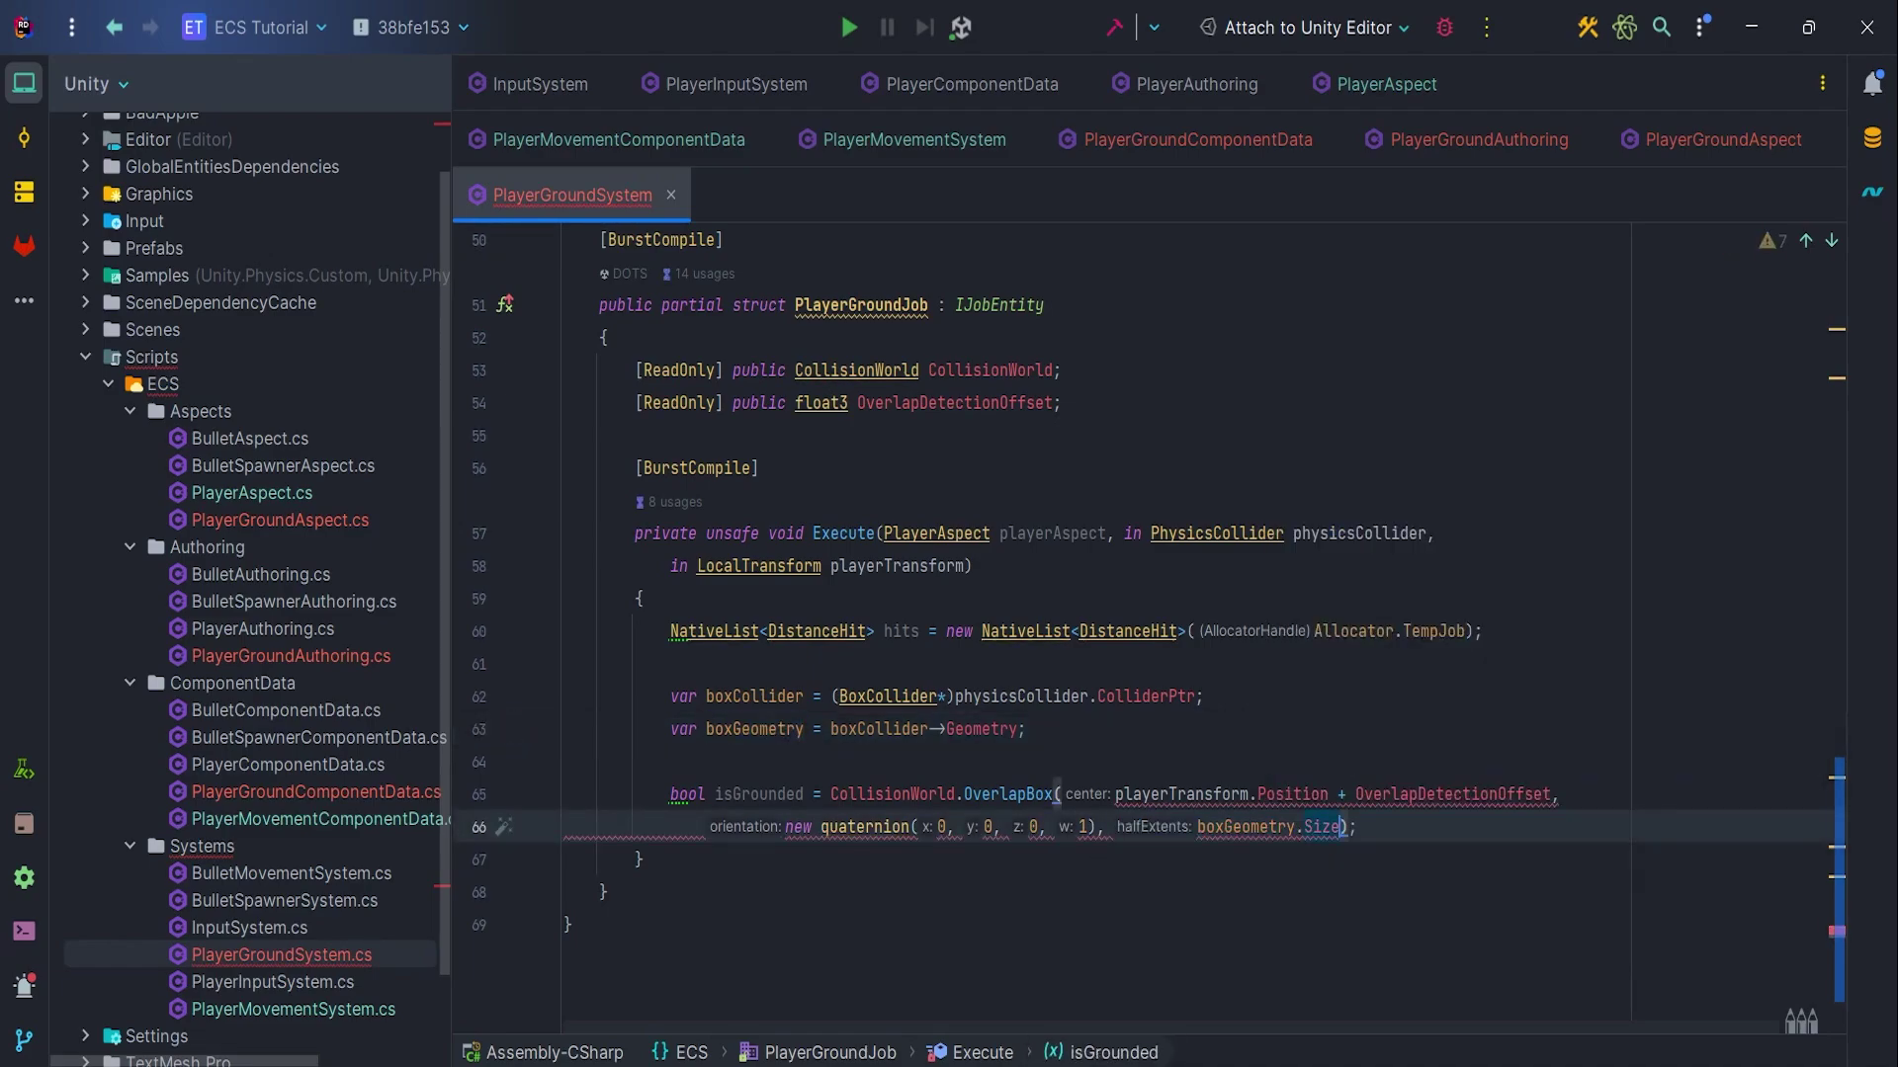
type("/ 2f")
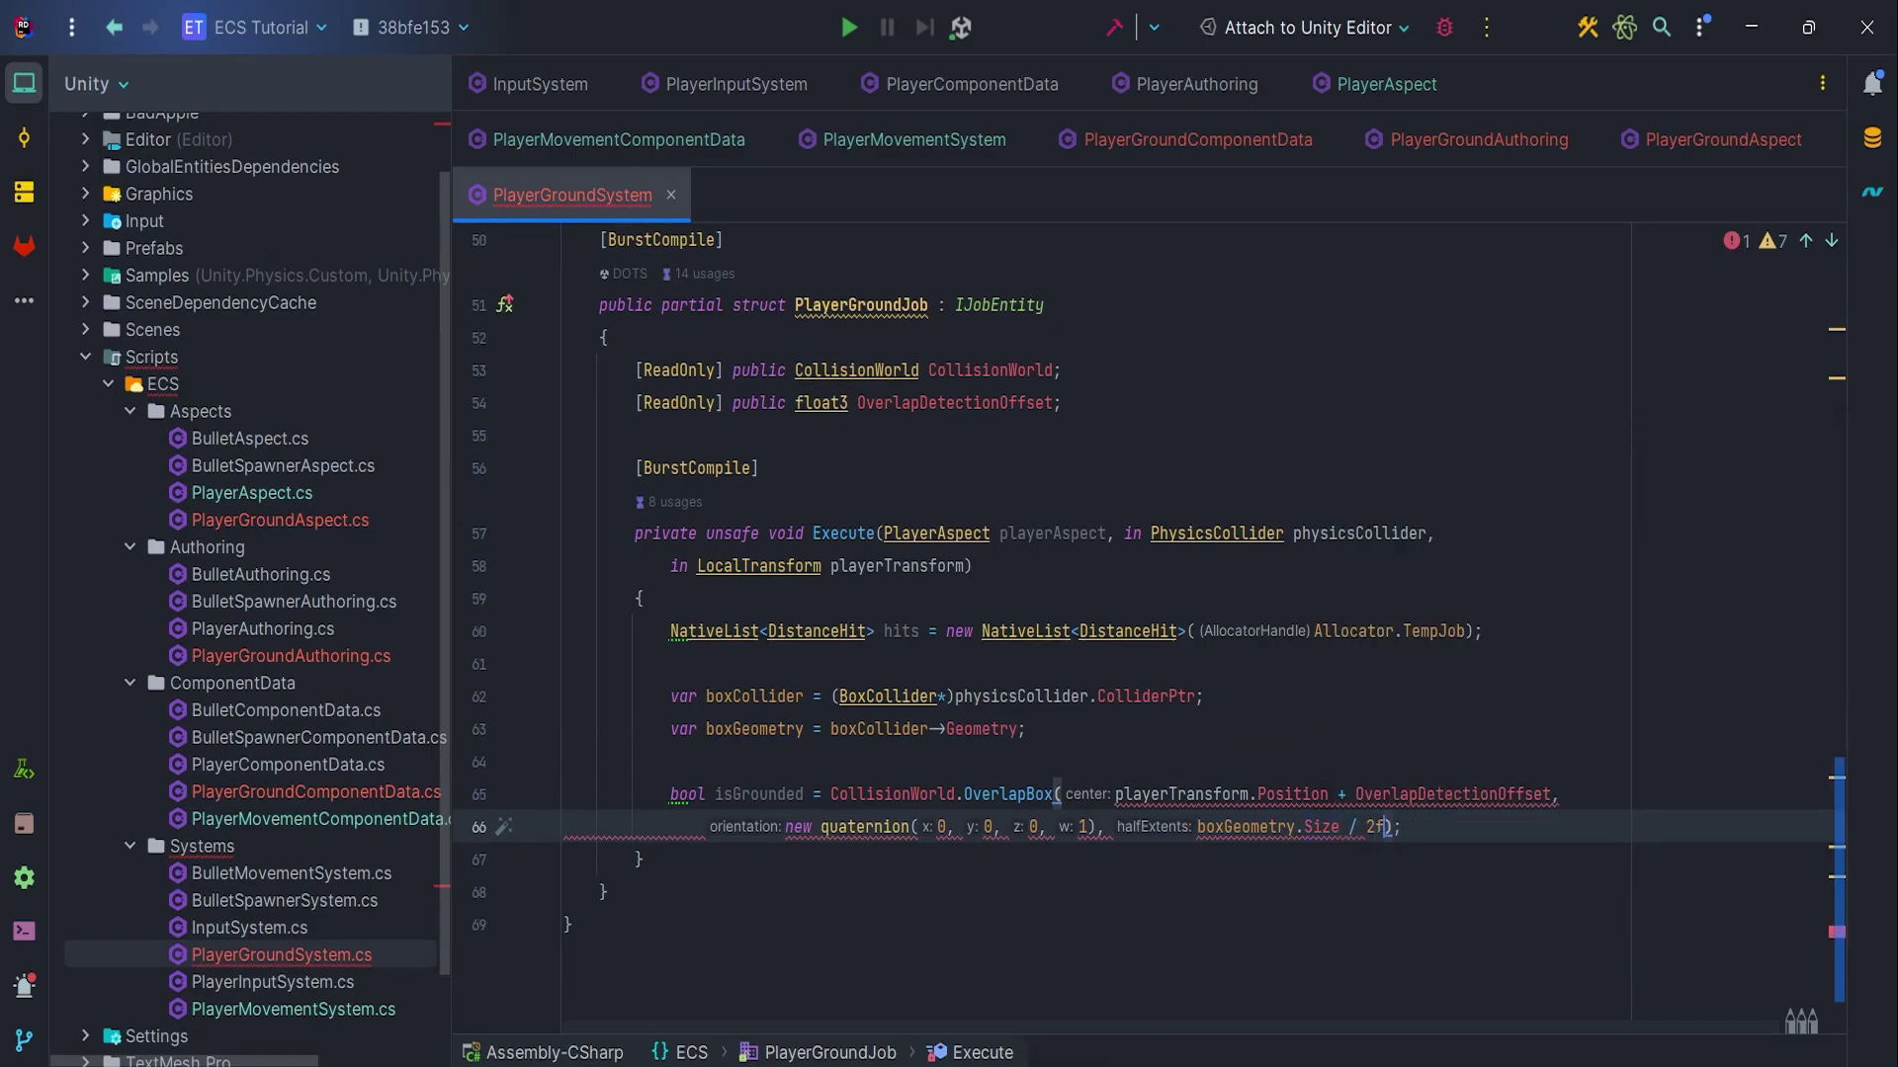
type(", ref")
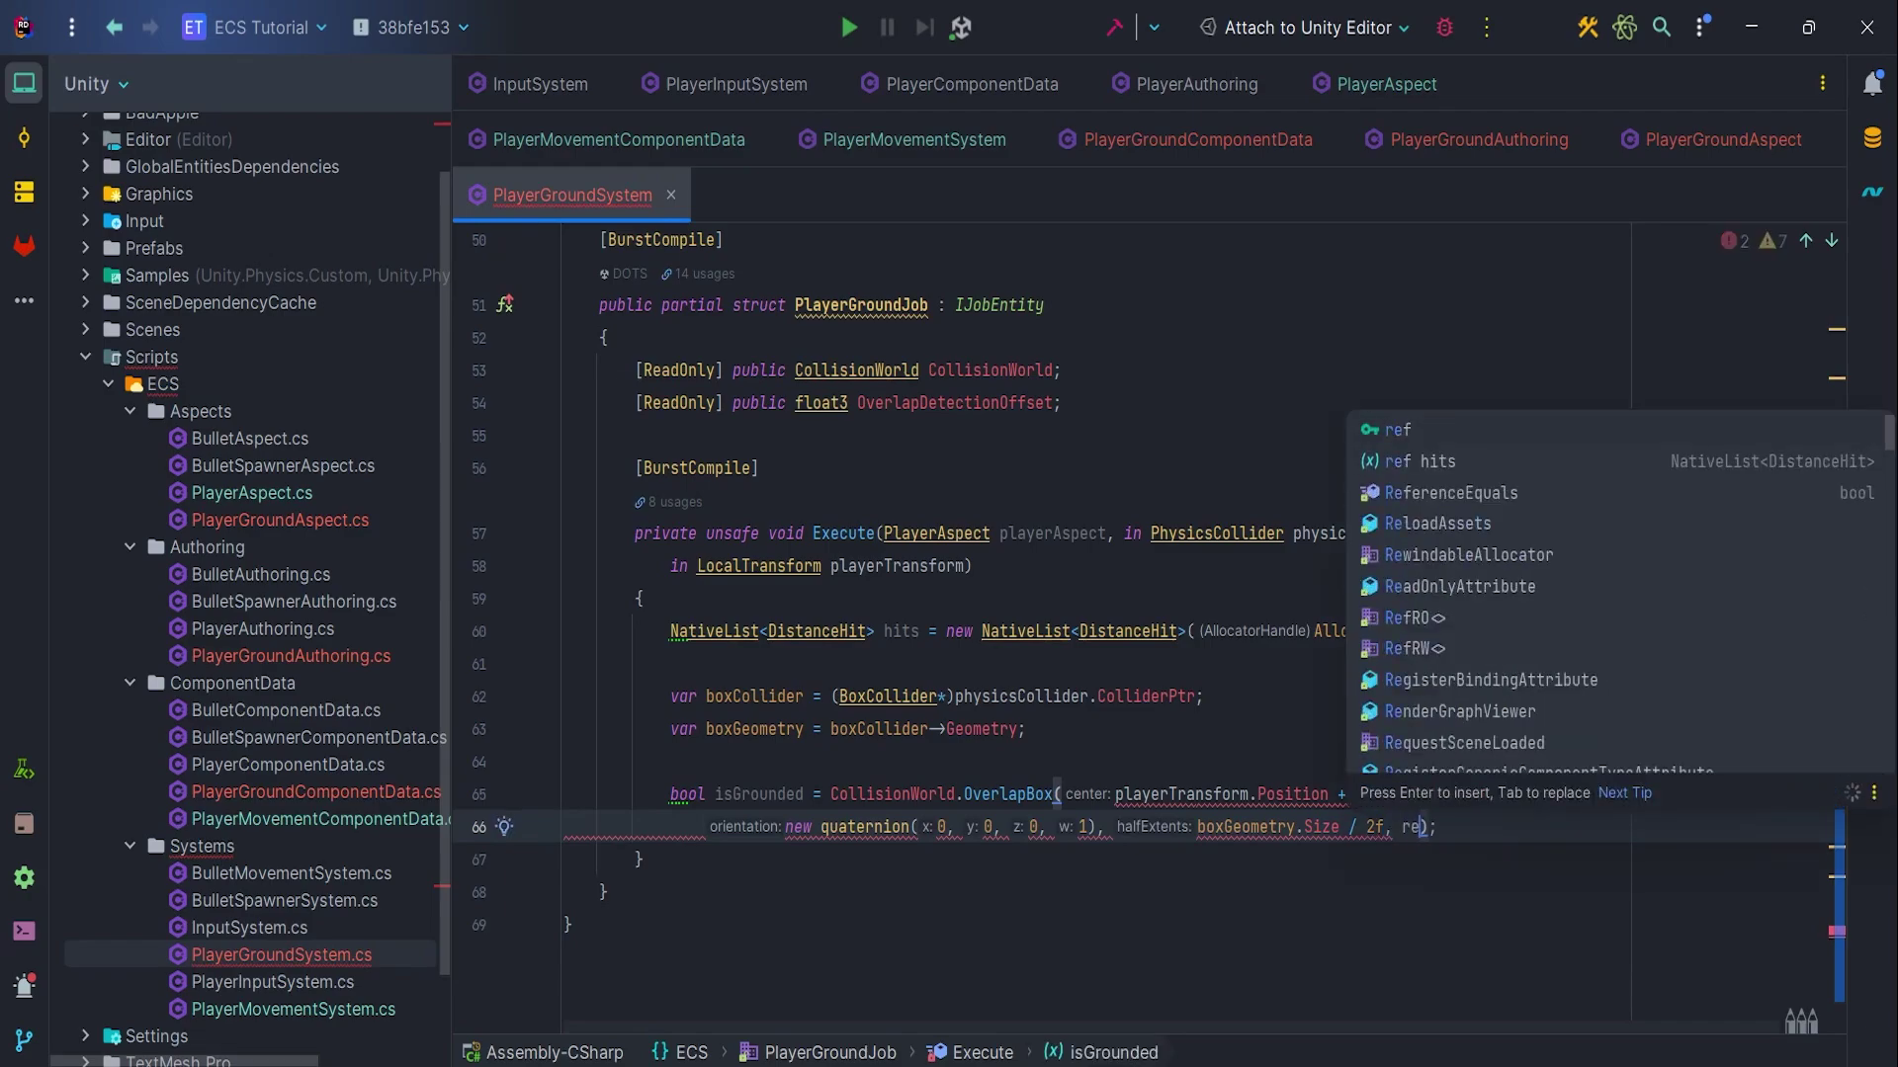
Finish OverlapBox with ref hits and boxCollider->GetCollisionFilter(), then add blank lines
key("Return")
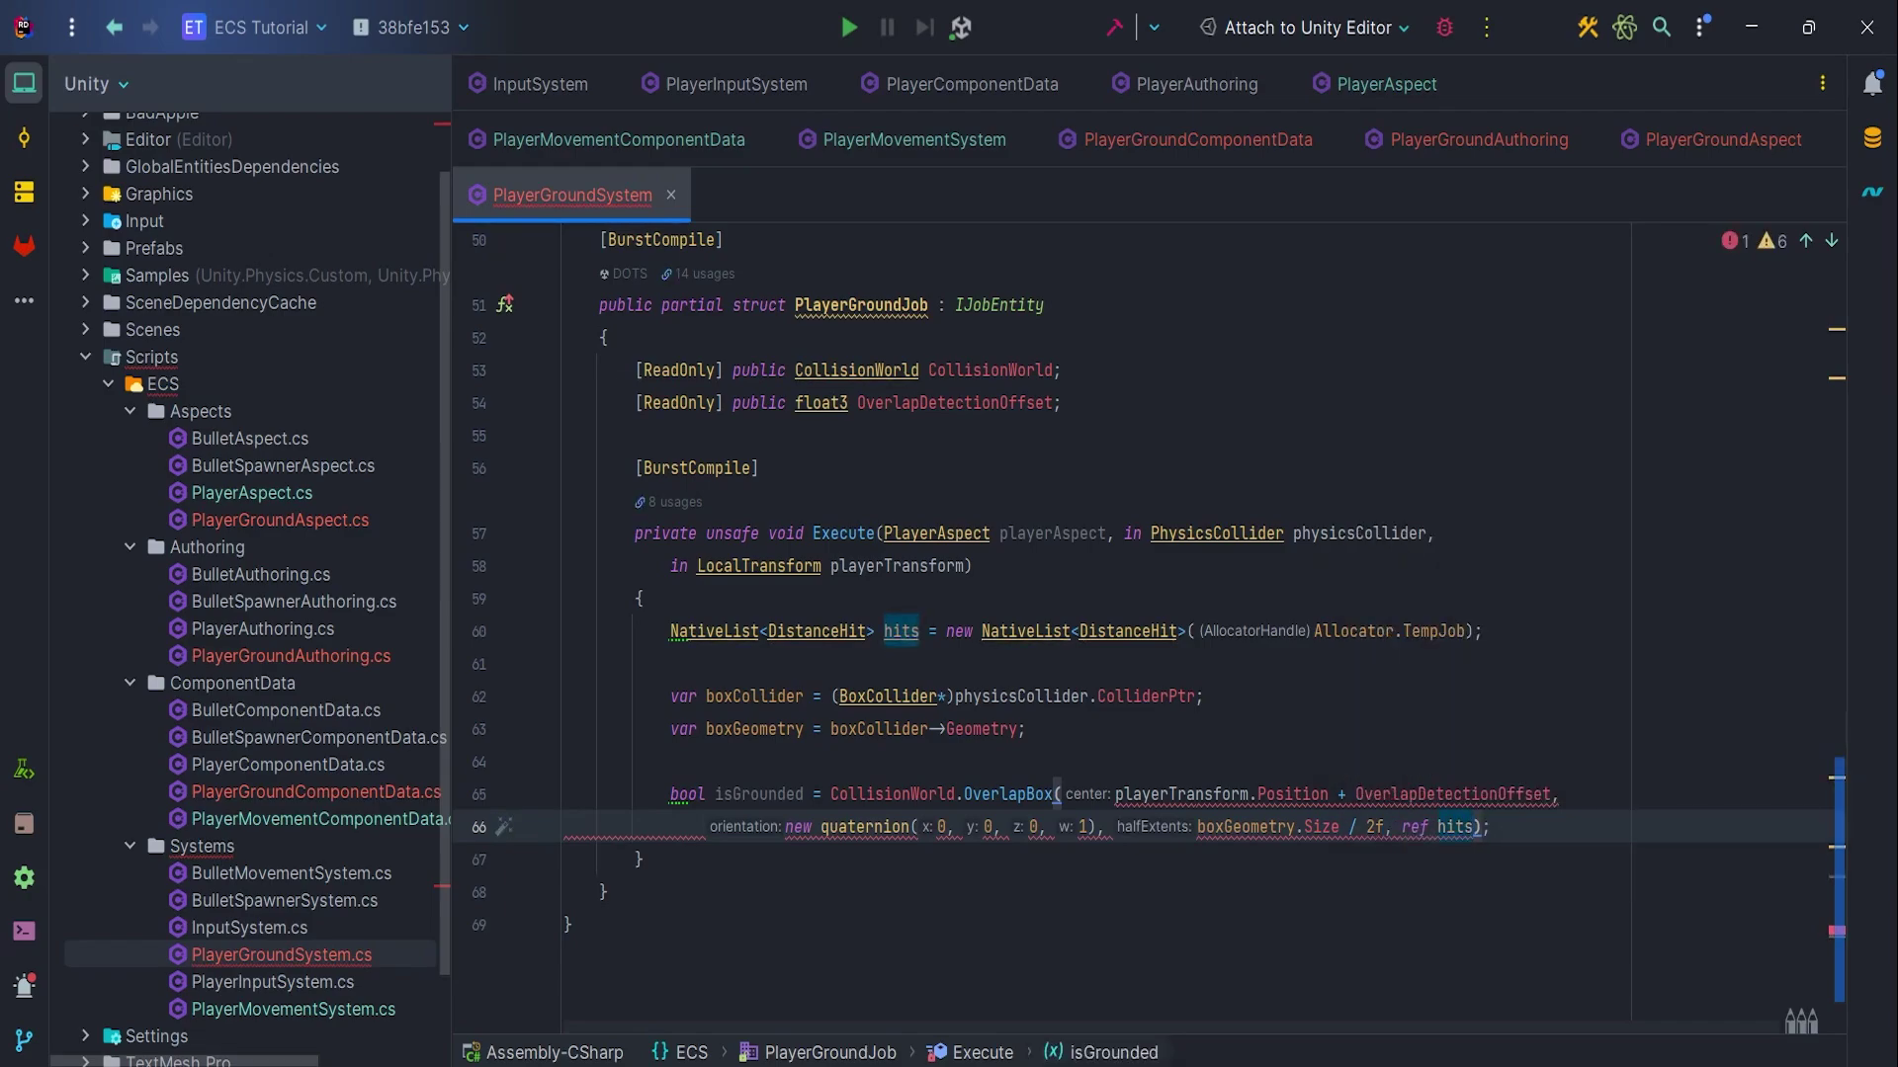
type(",")
key("Return")
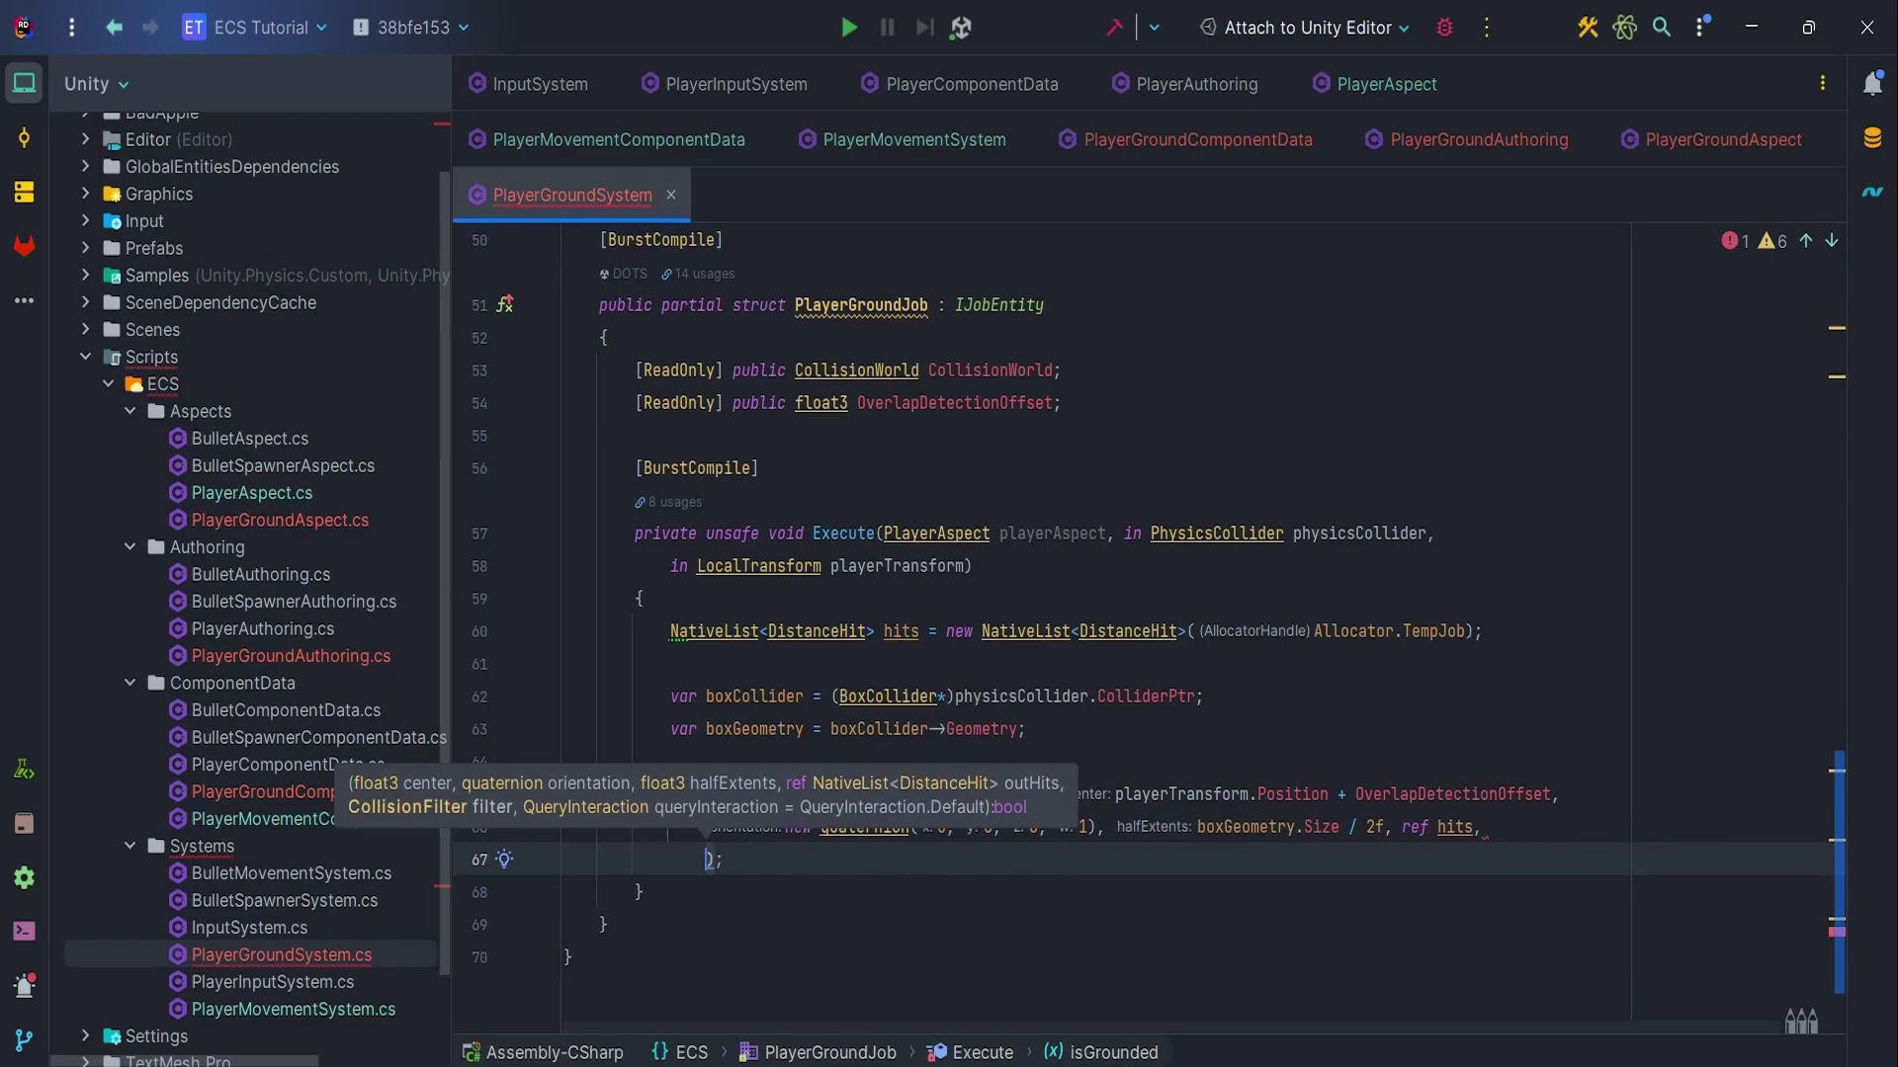
type("box")
key("Return")
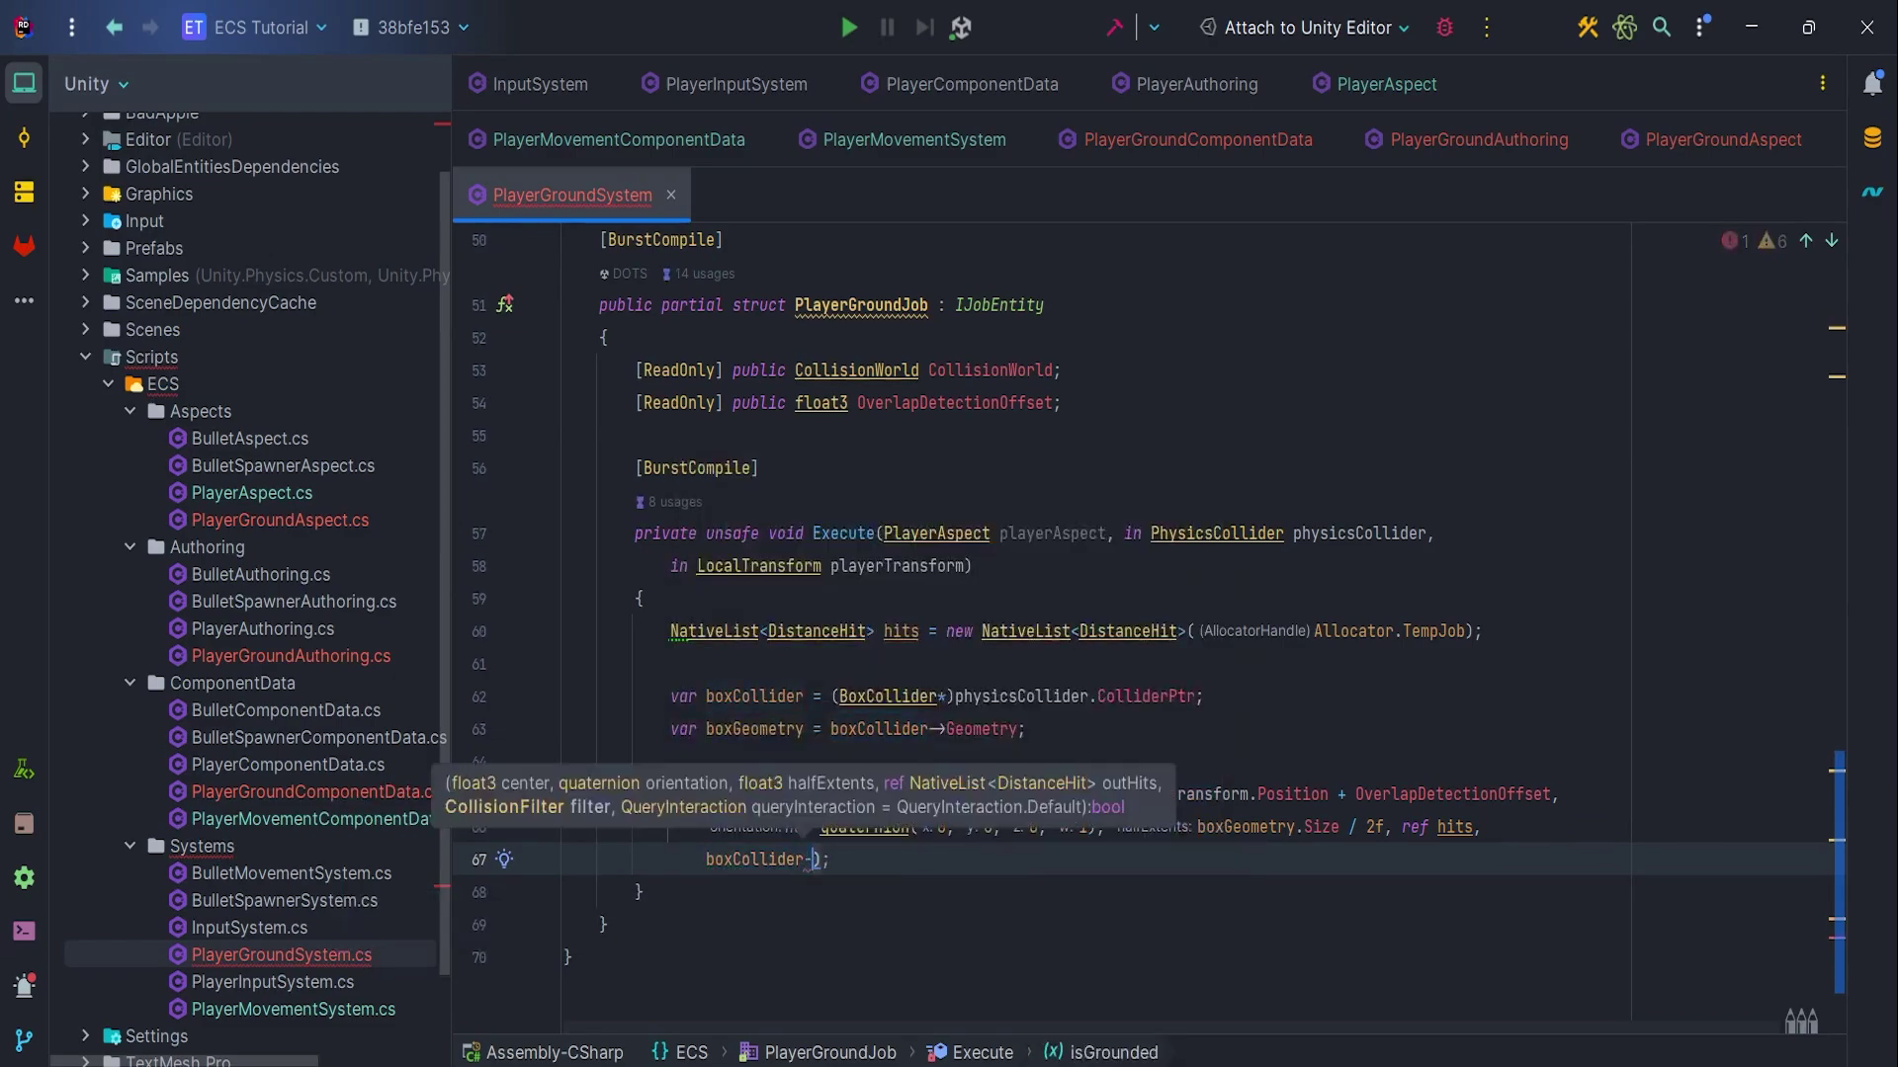
type("->")
key("Down")
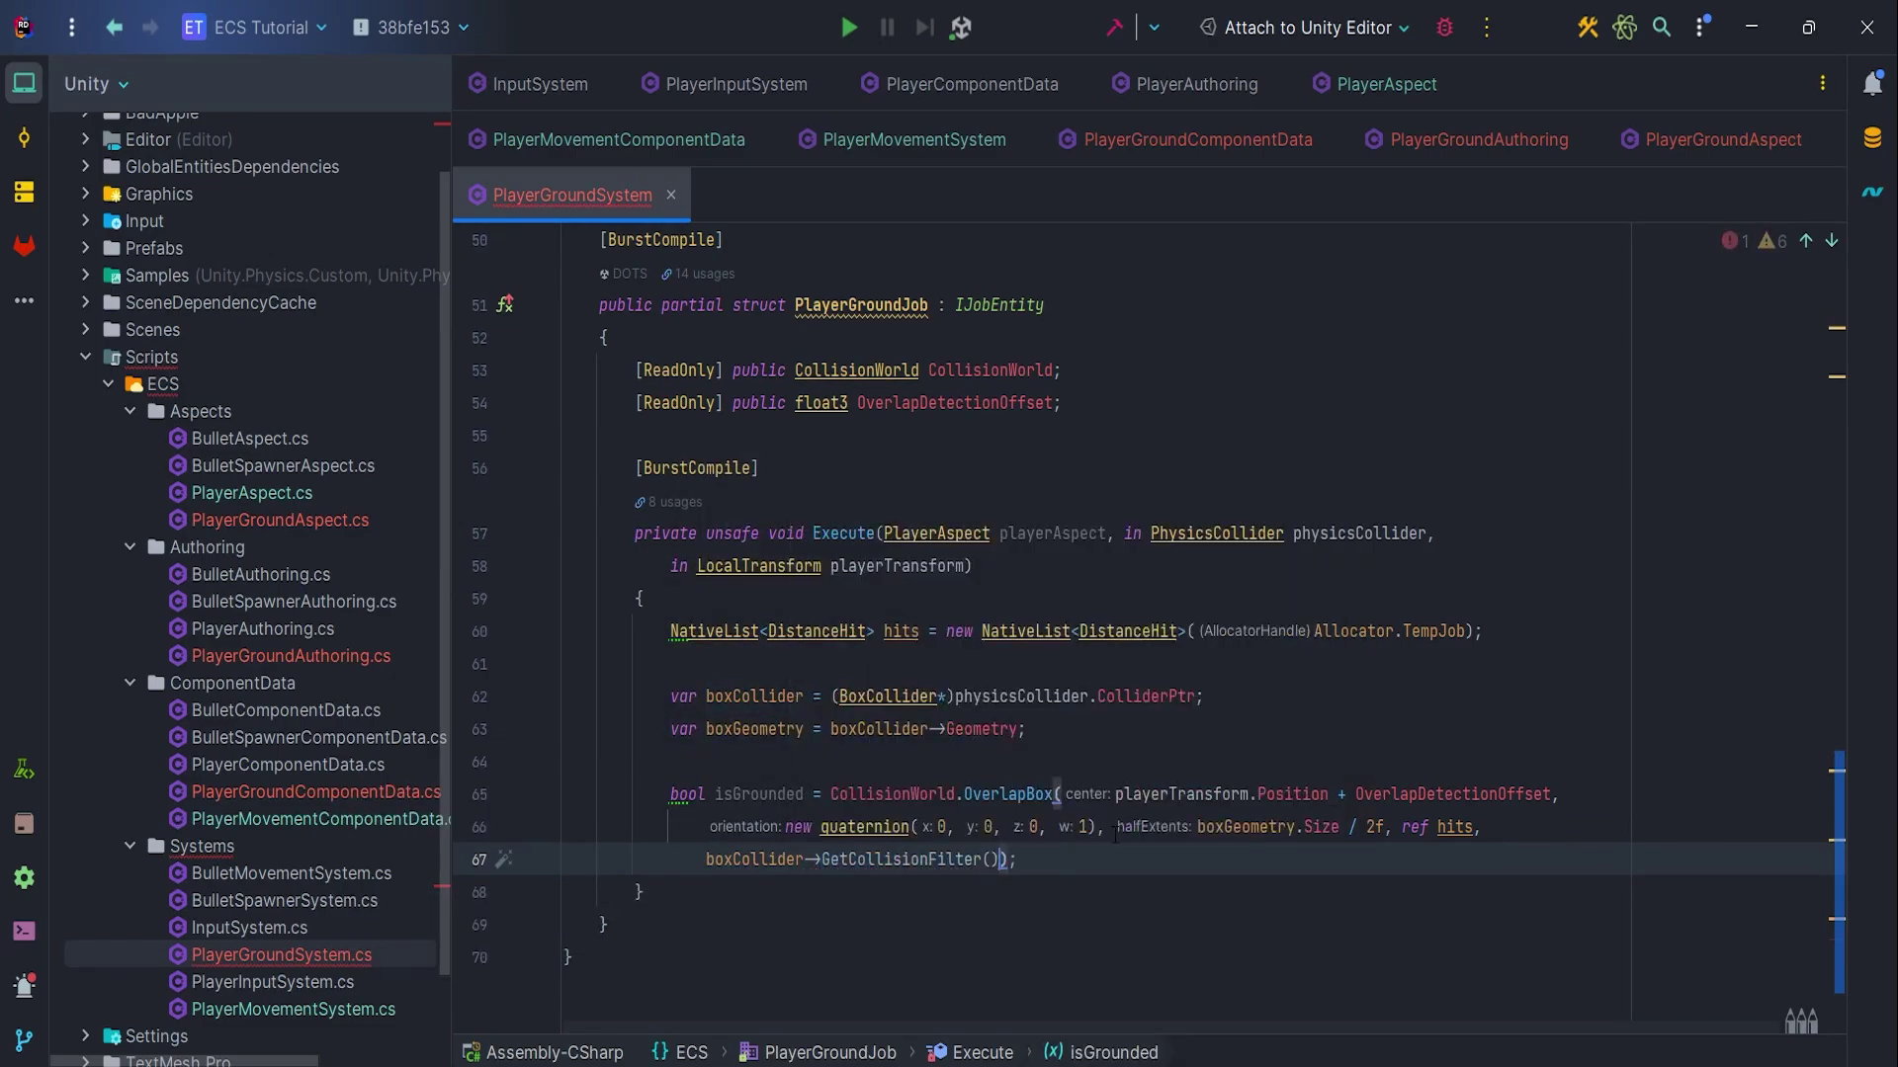
key("Return")
key("End")
key("Return")
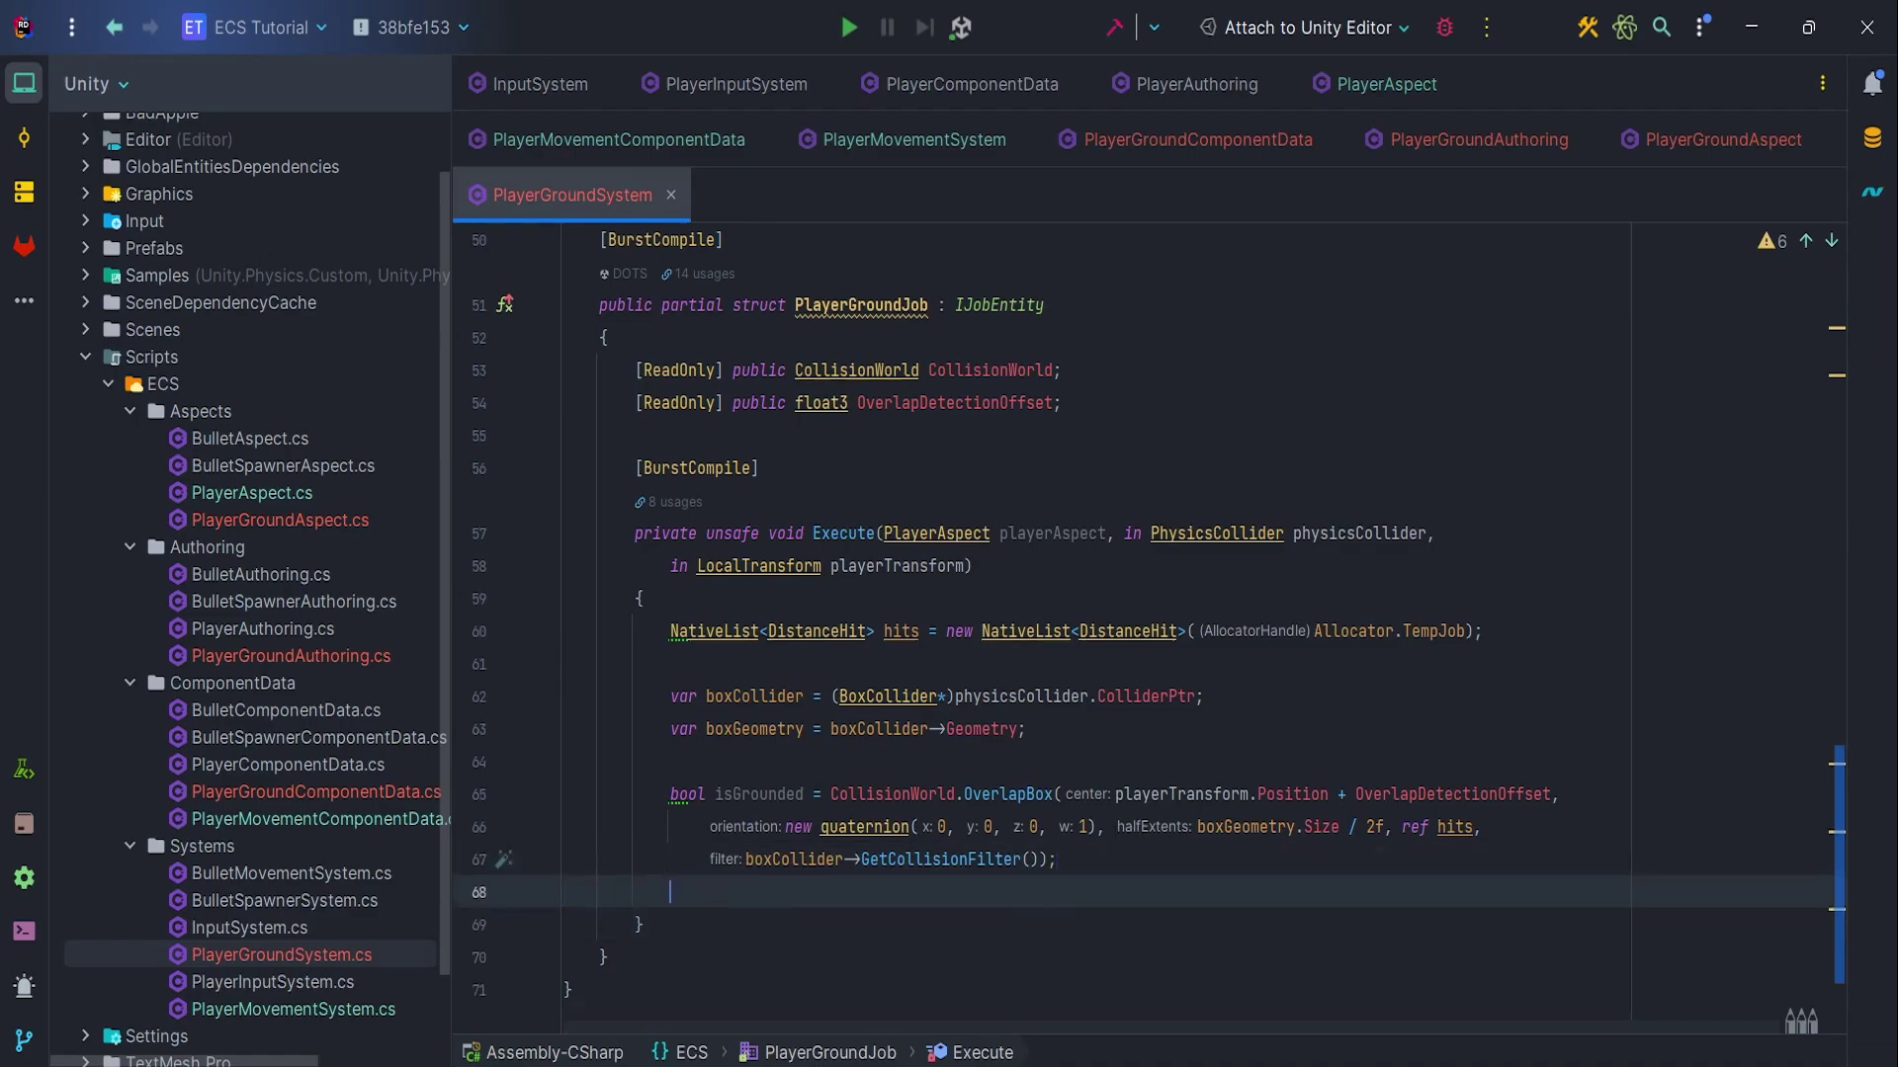
key("Return")
scroll(1131, 819, "down", 2)
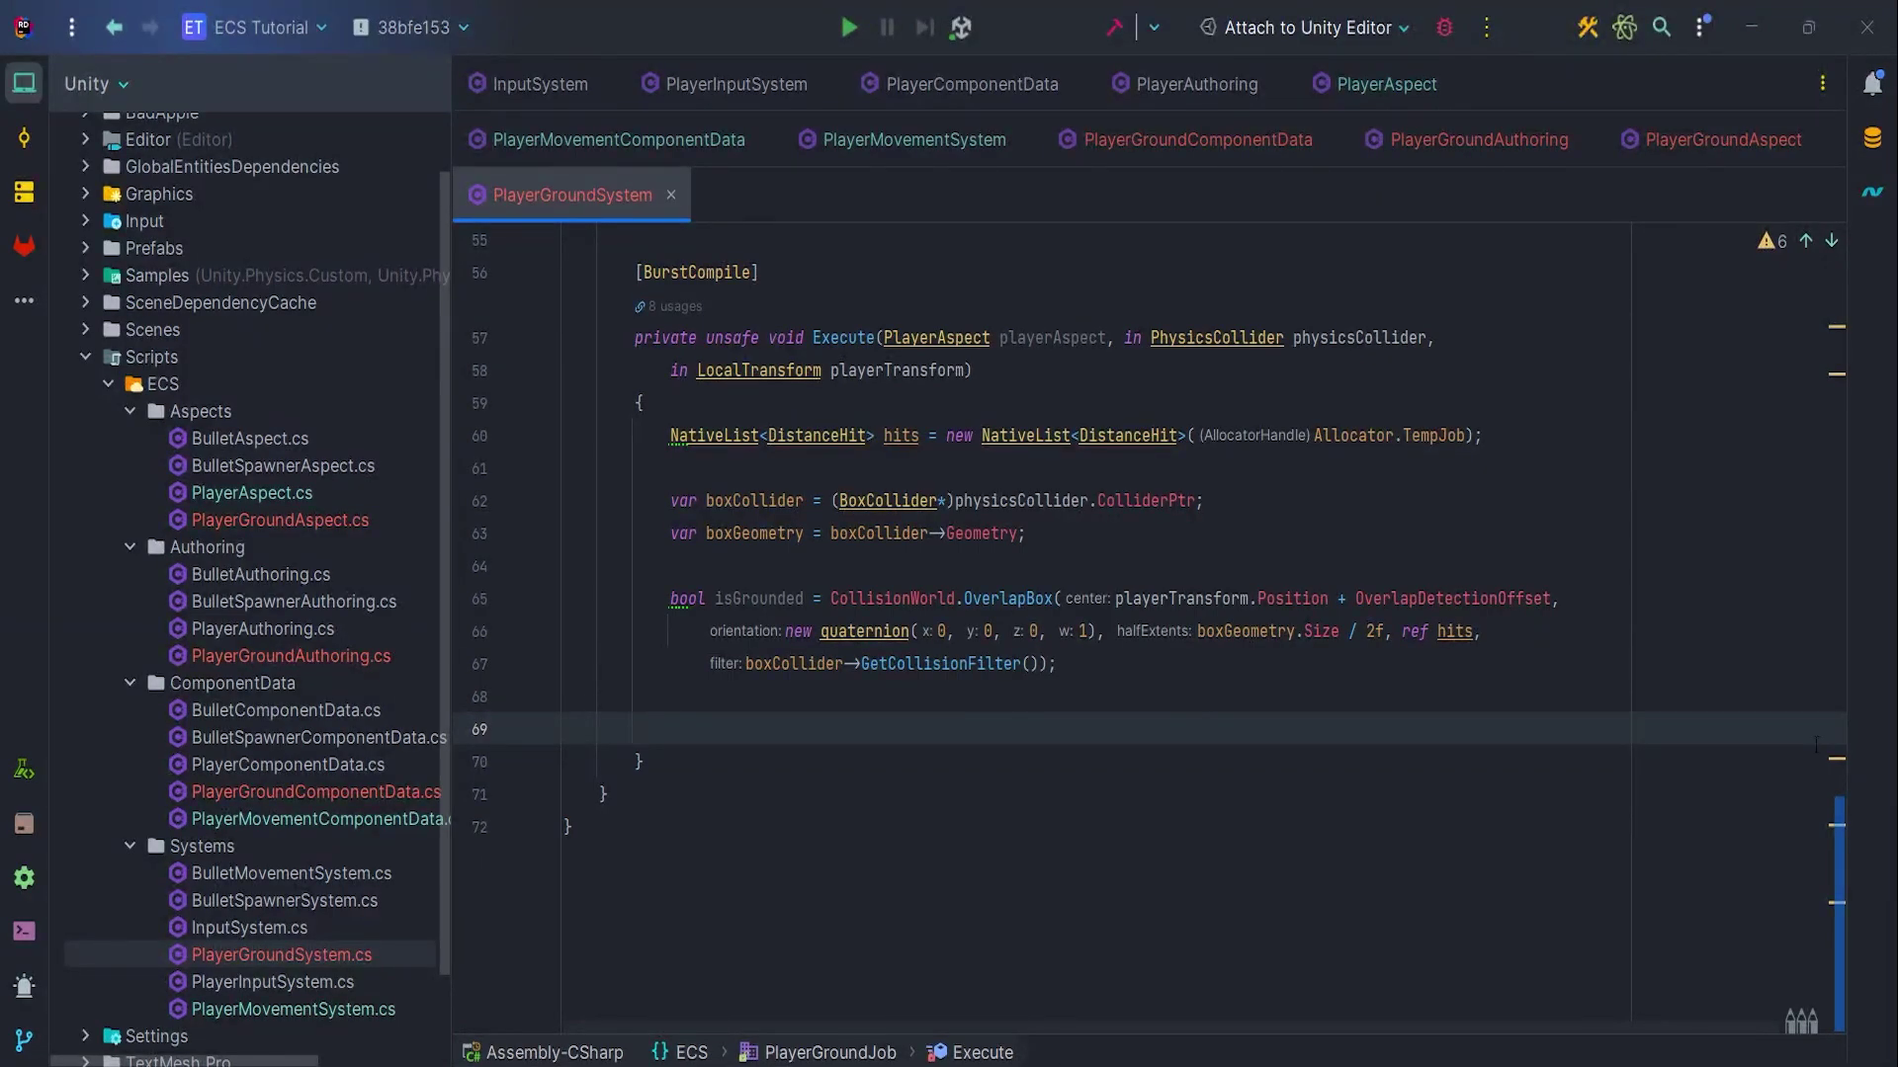
type("pla")
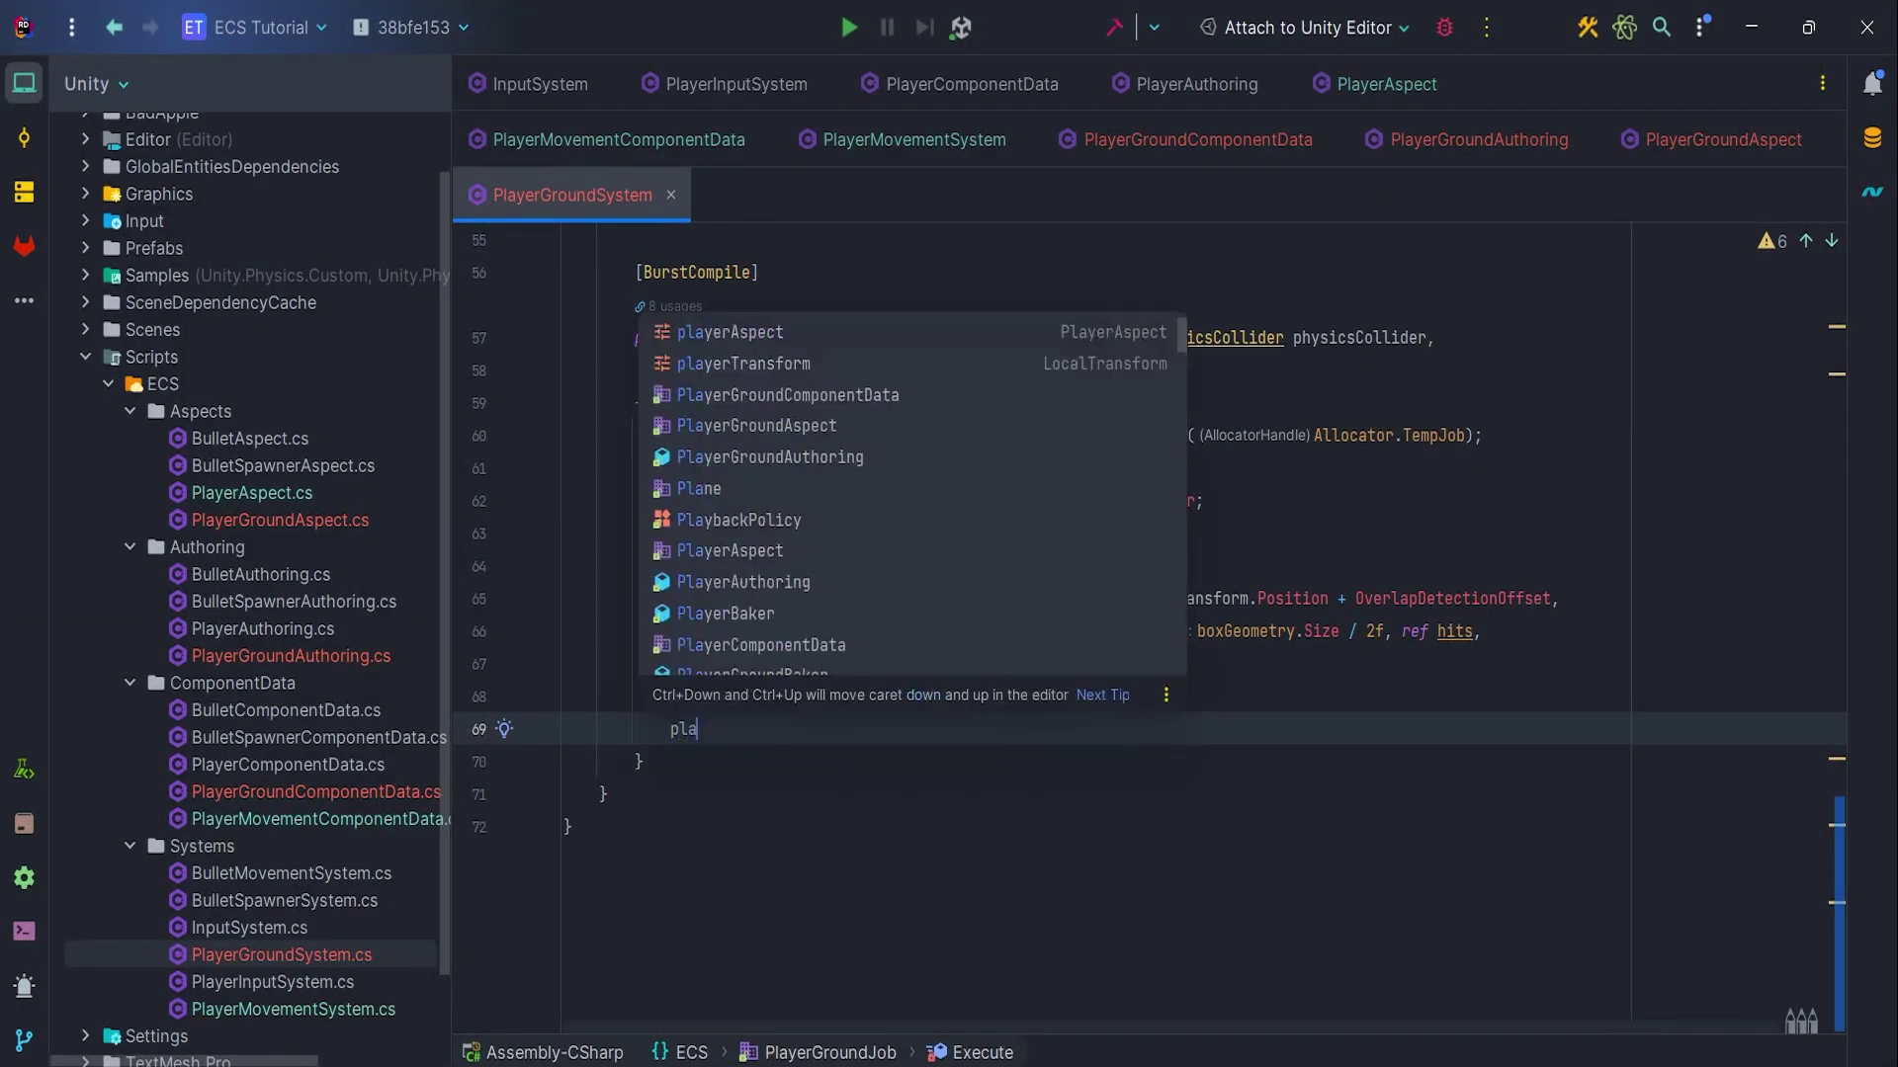
type("yerAspect.IsGrounded = i")
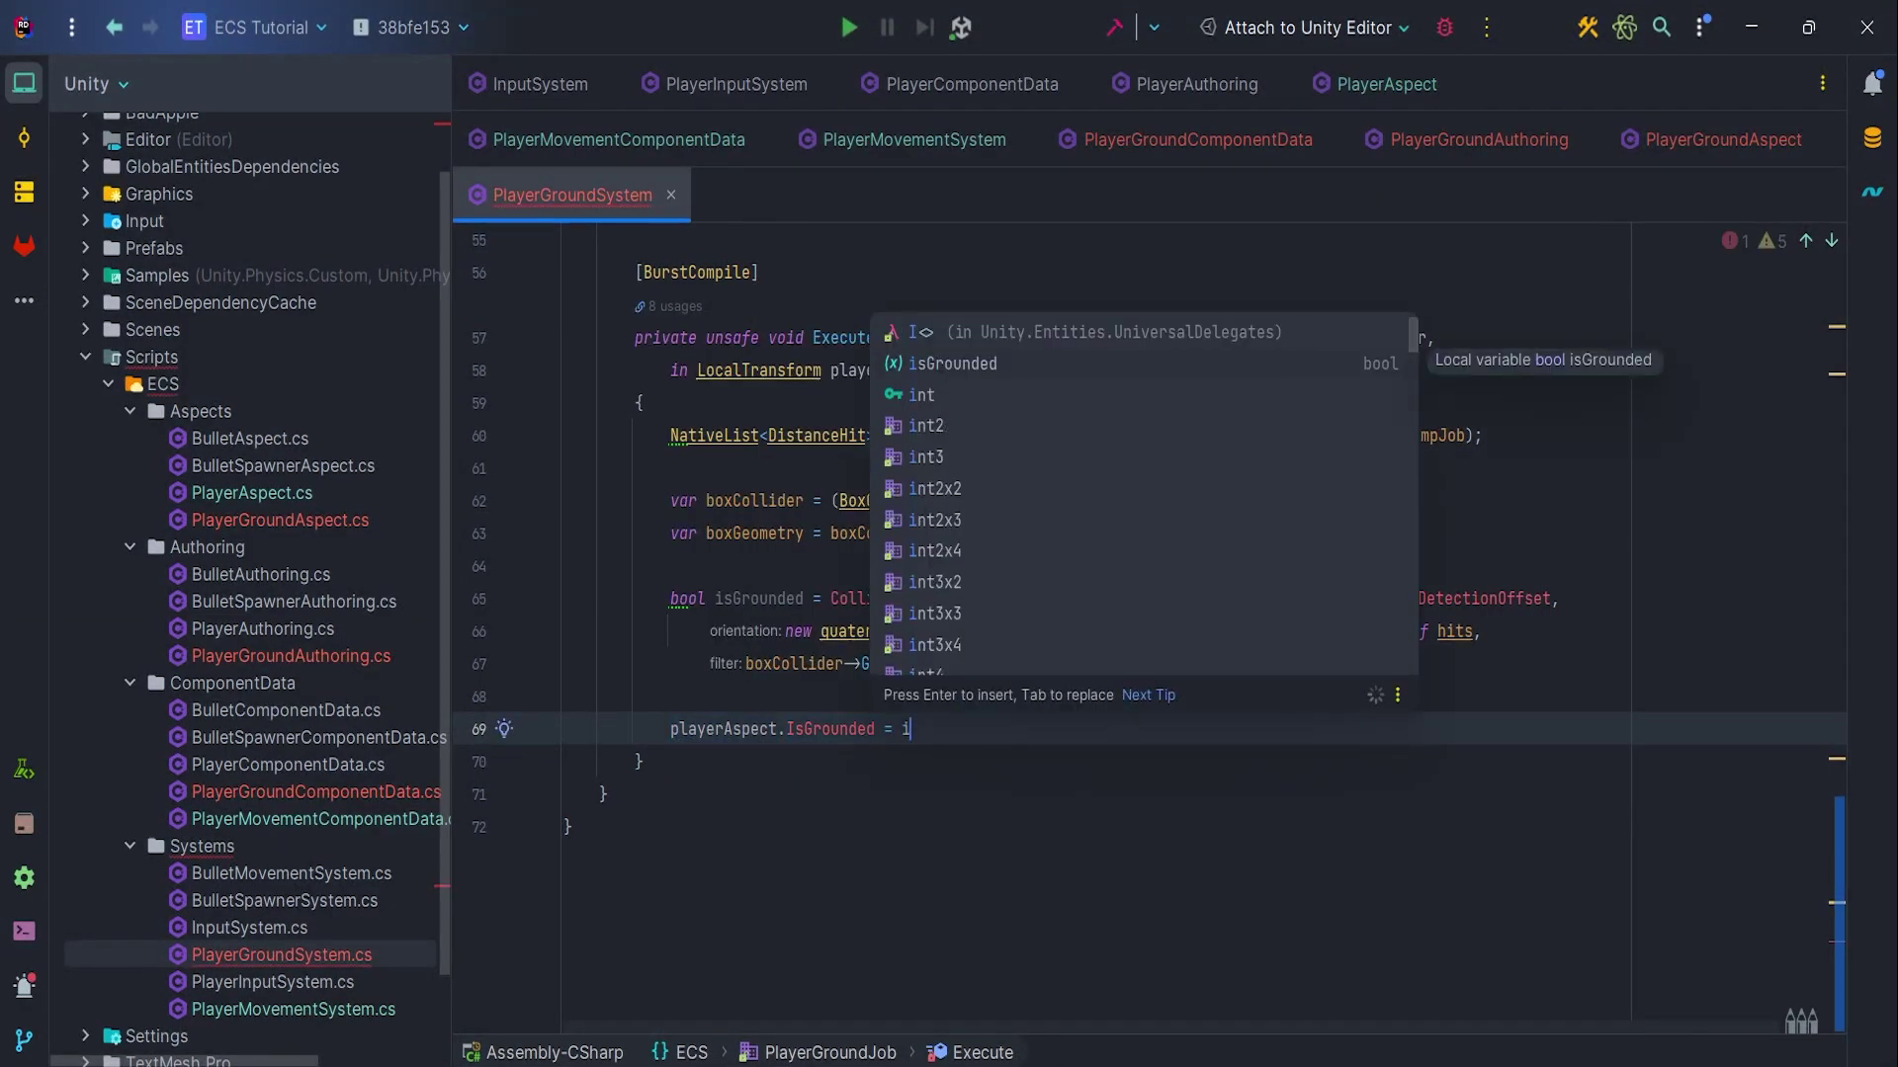
Set playerAspect.IsGrounded = isGrounded and add a foreach drawing magenta debug lines to each hit
key("Return")
type(";")
key("Return")
key("Return")
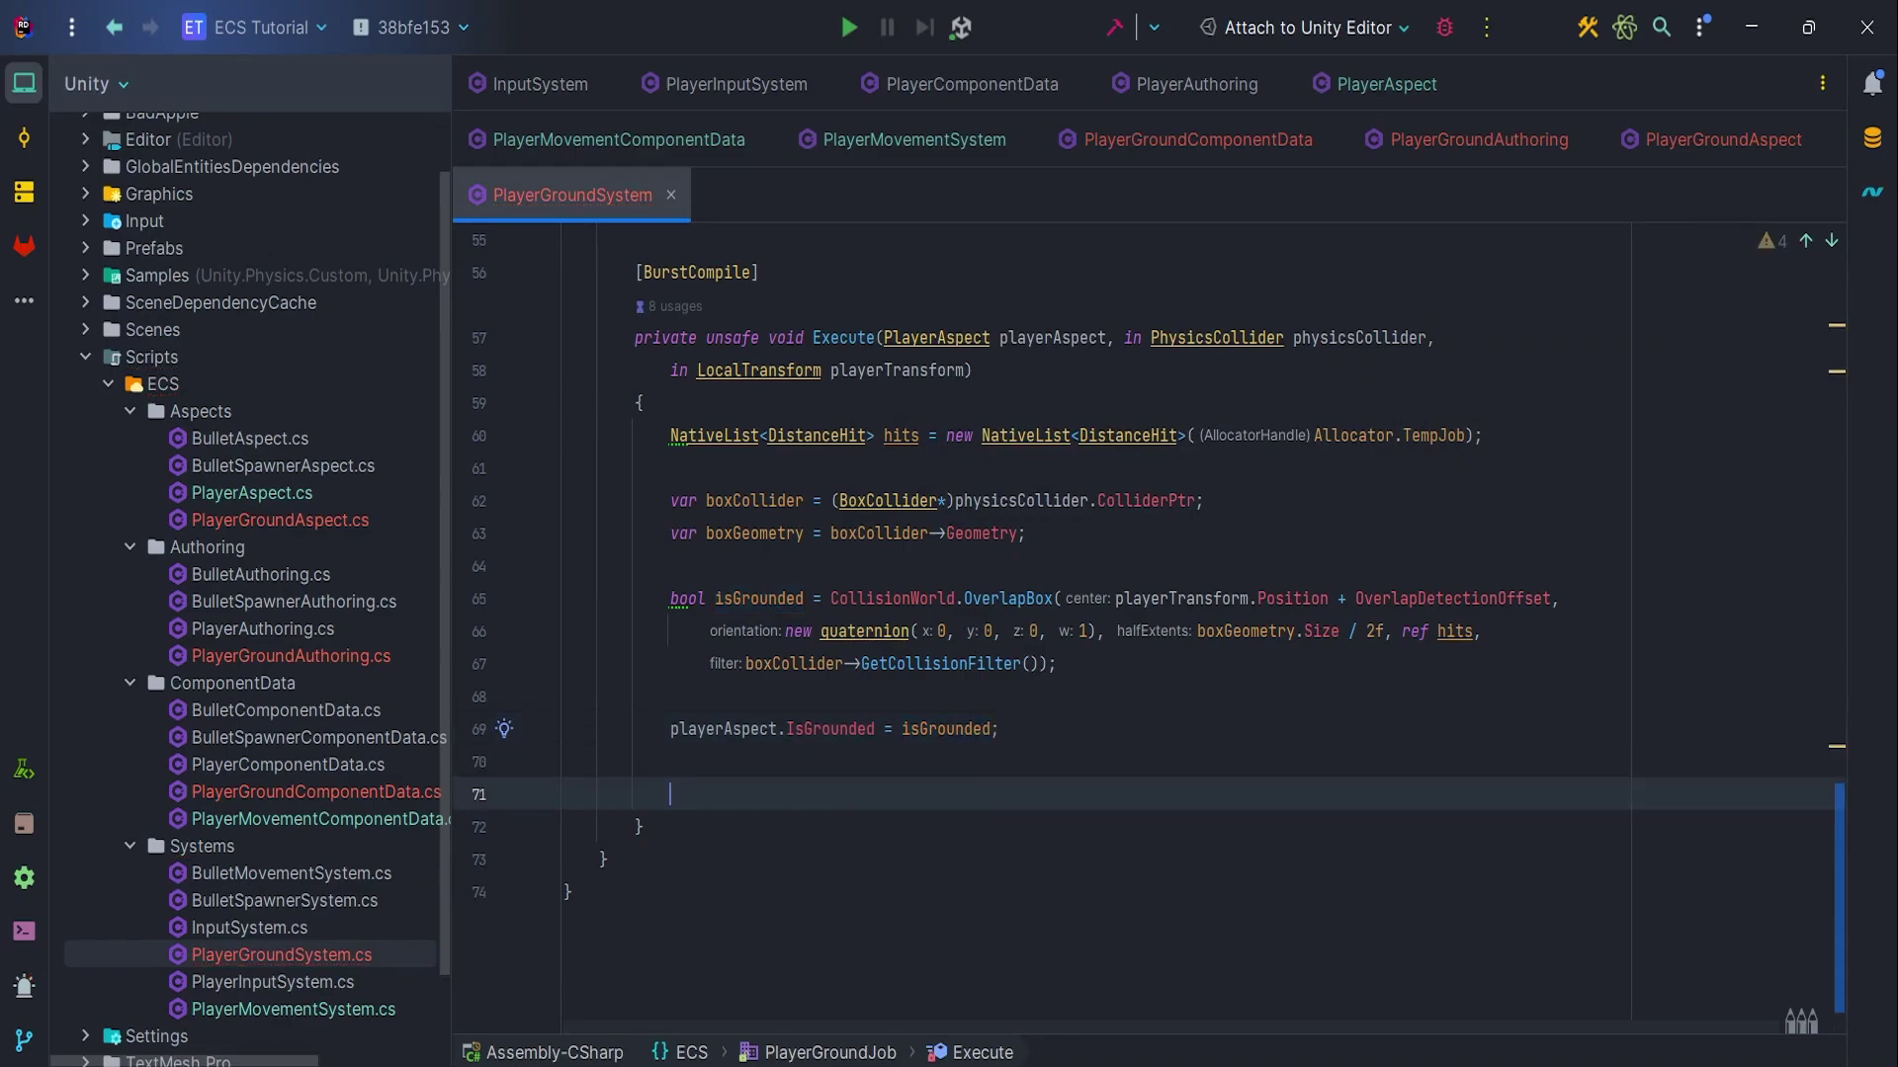
type("foreach ")
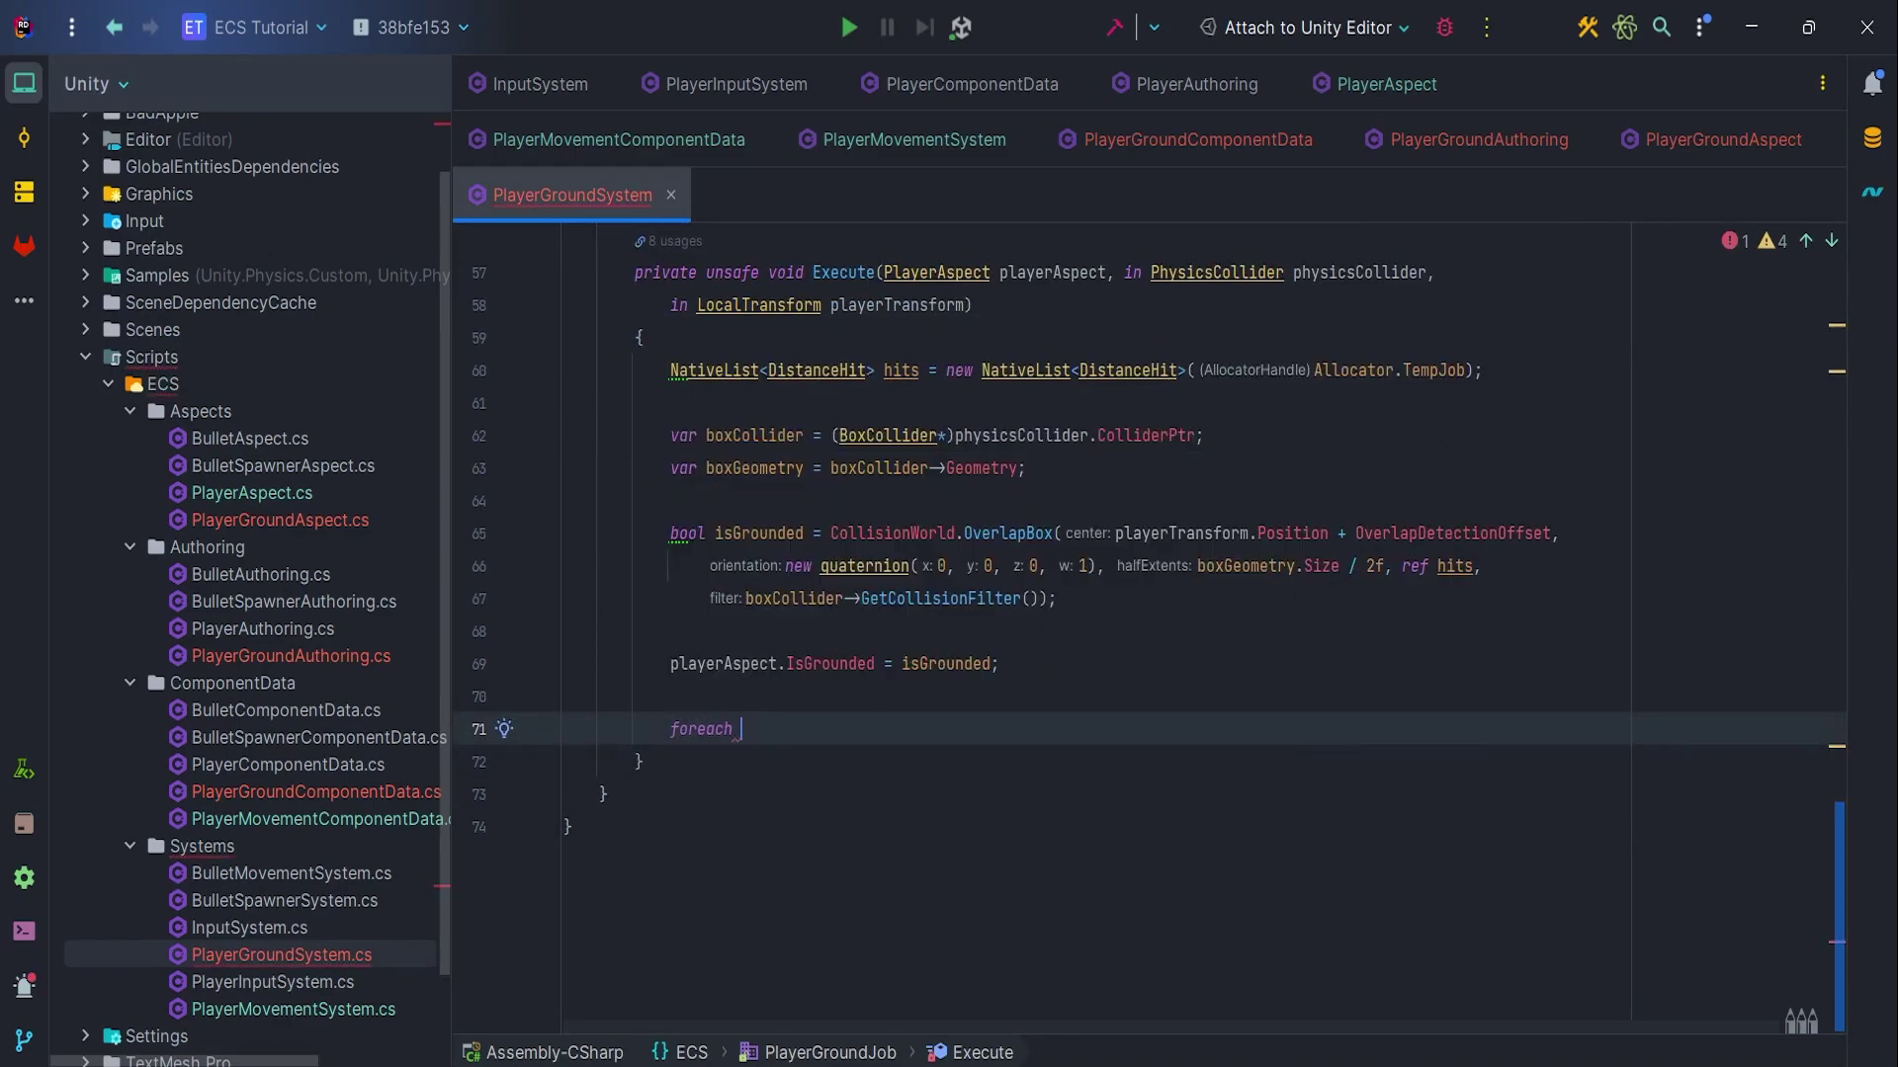
type("(var hit in hits")
key("Return")
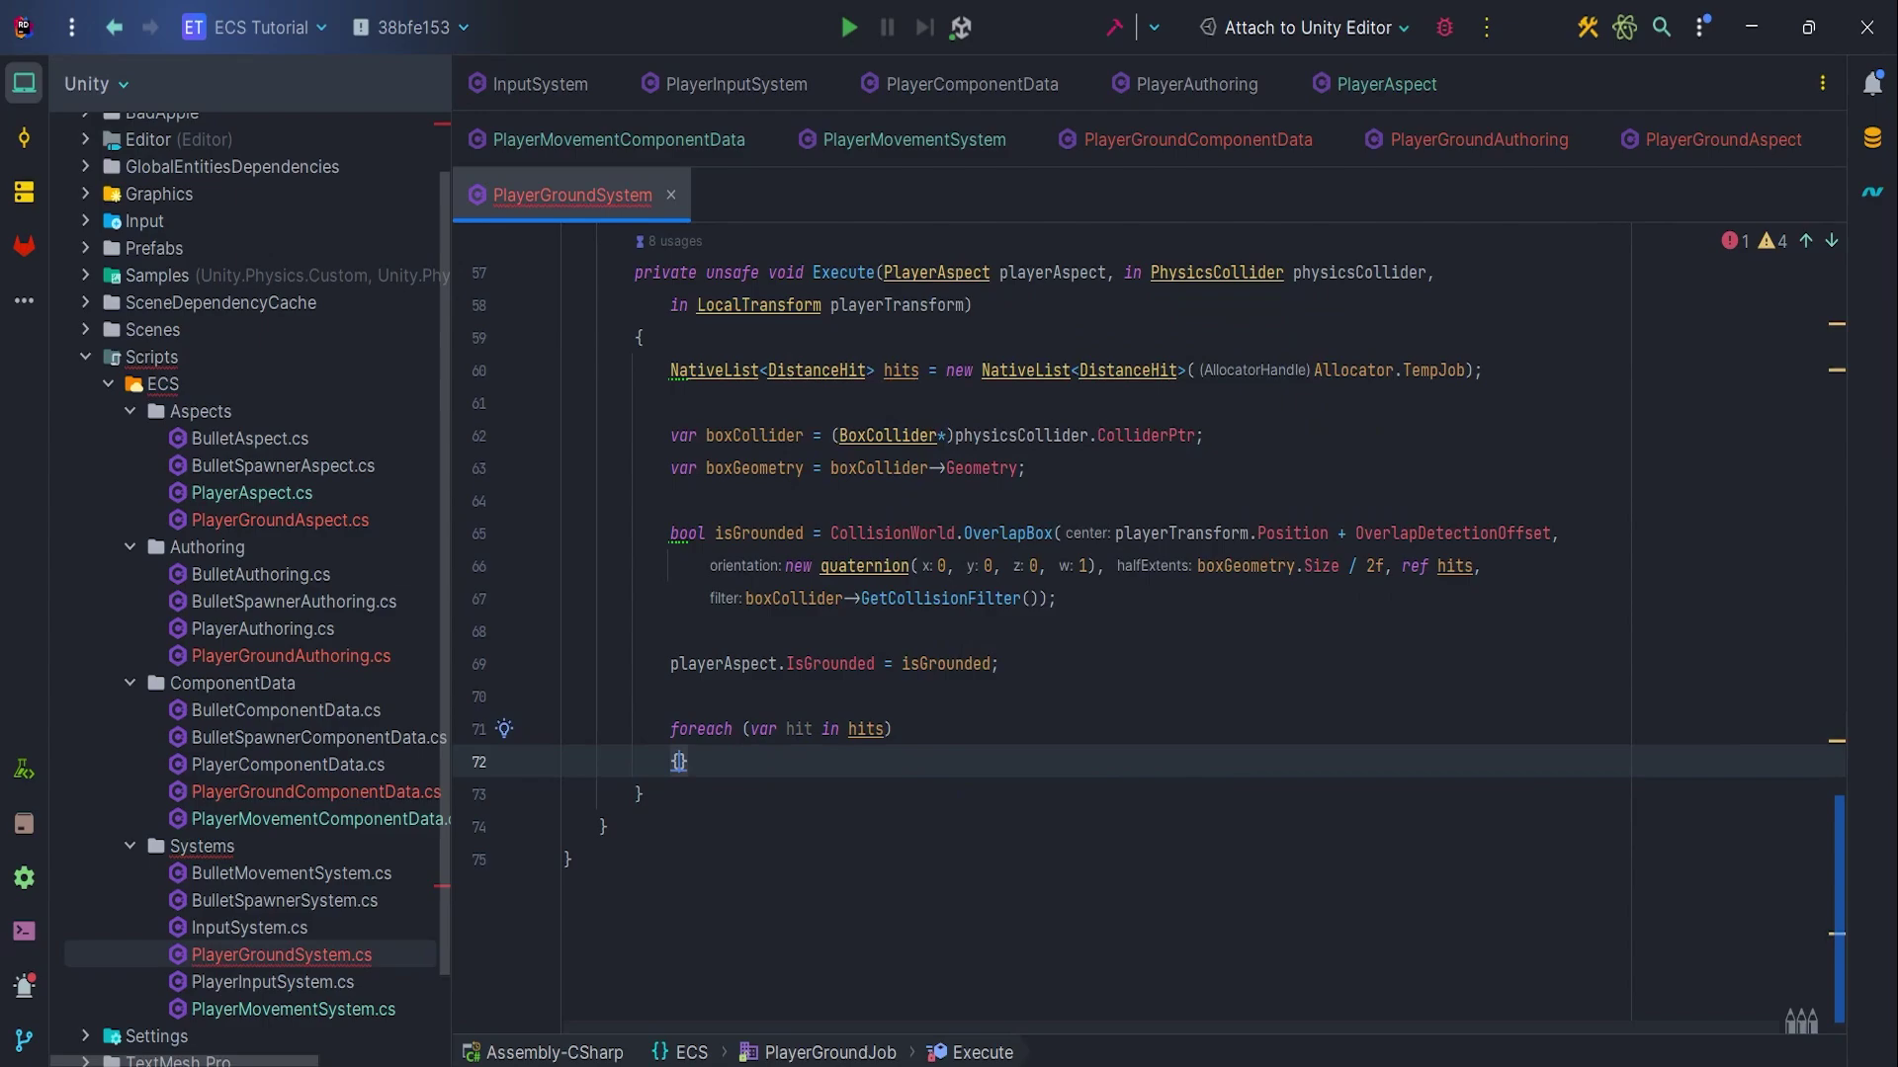
type("Debug.")
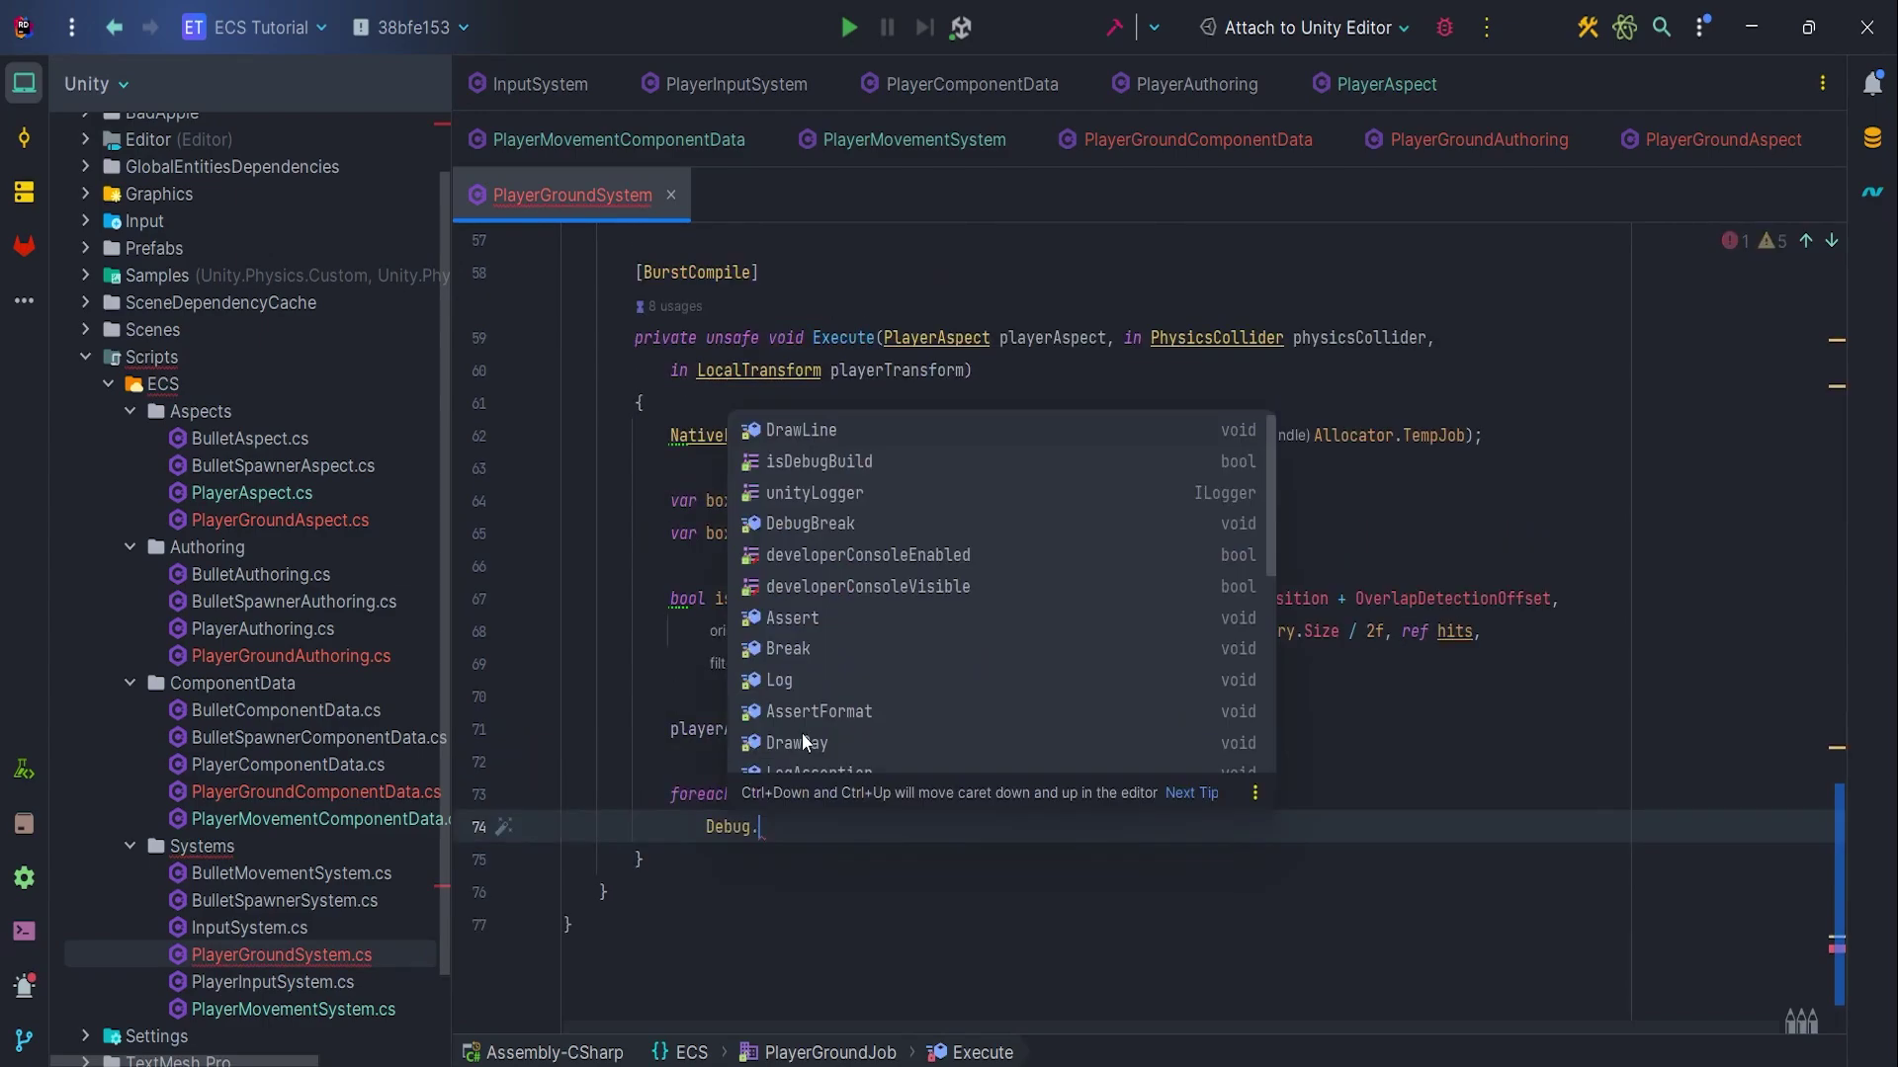
type("Dr")
key("Return")
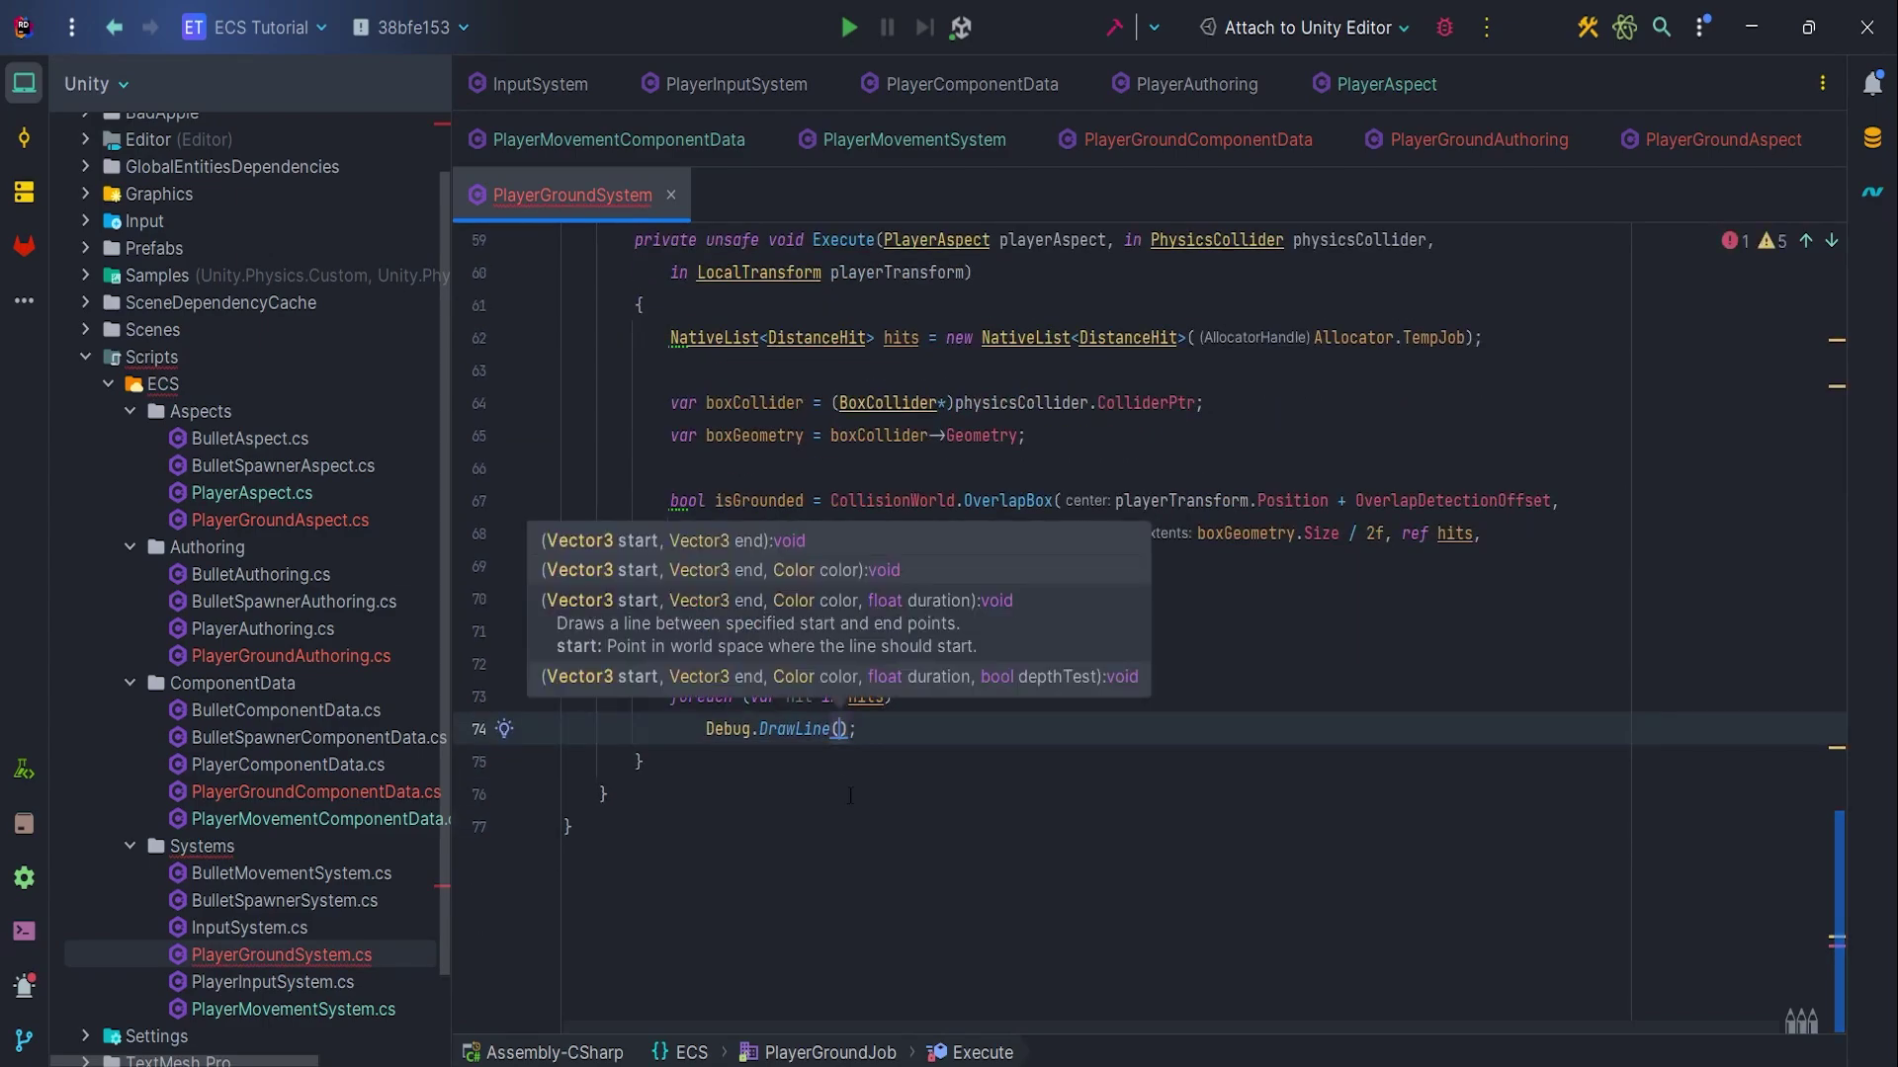
type("playerTransform.Position, hit")
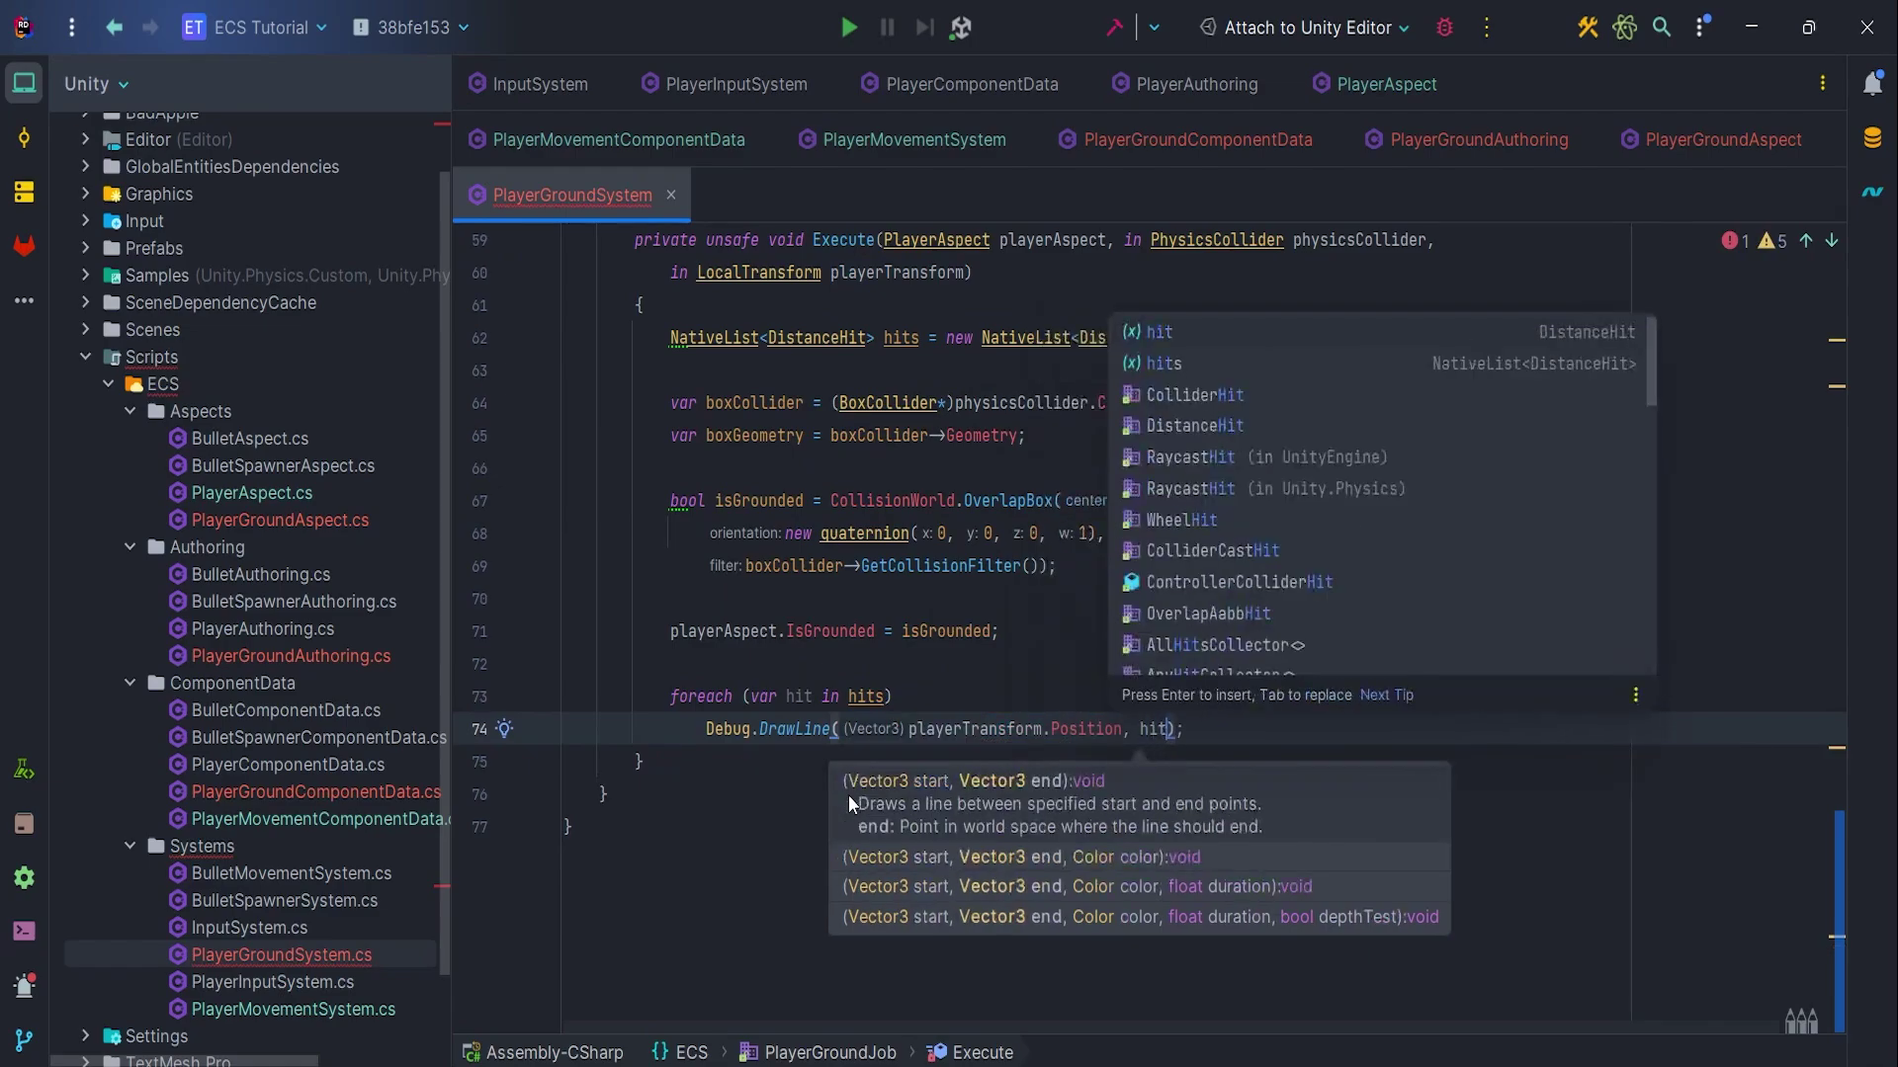
type(".Po")
key("Return")
type(", Color")
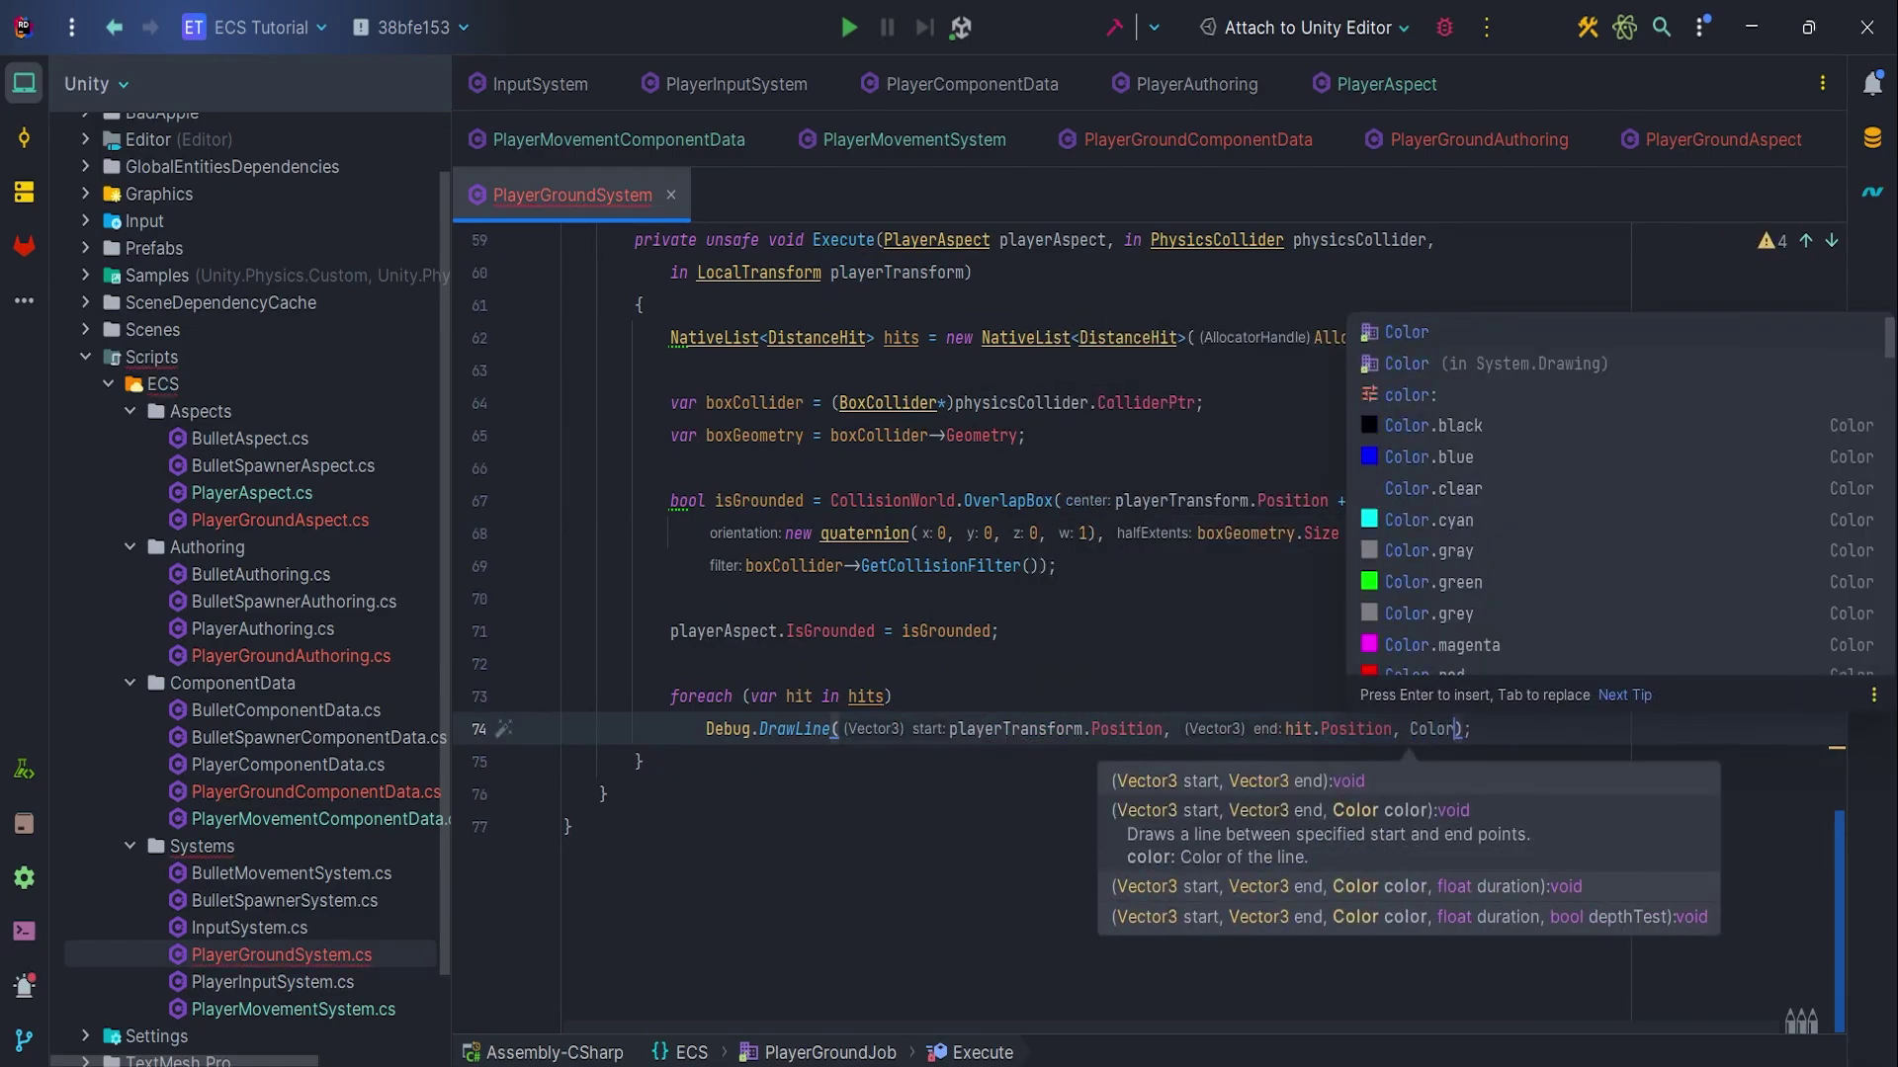
type(".ma")
key("Return")
type(",")
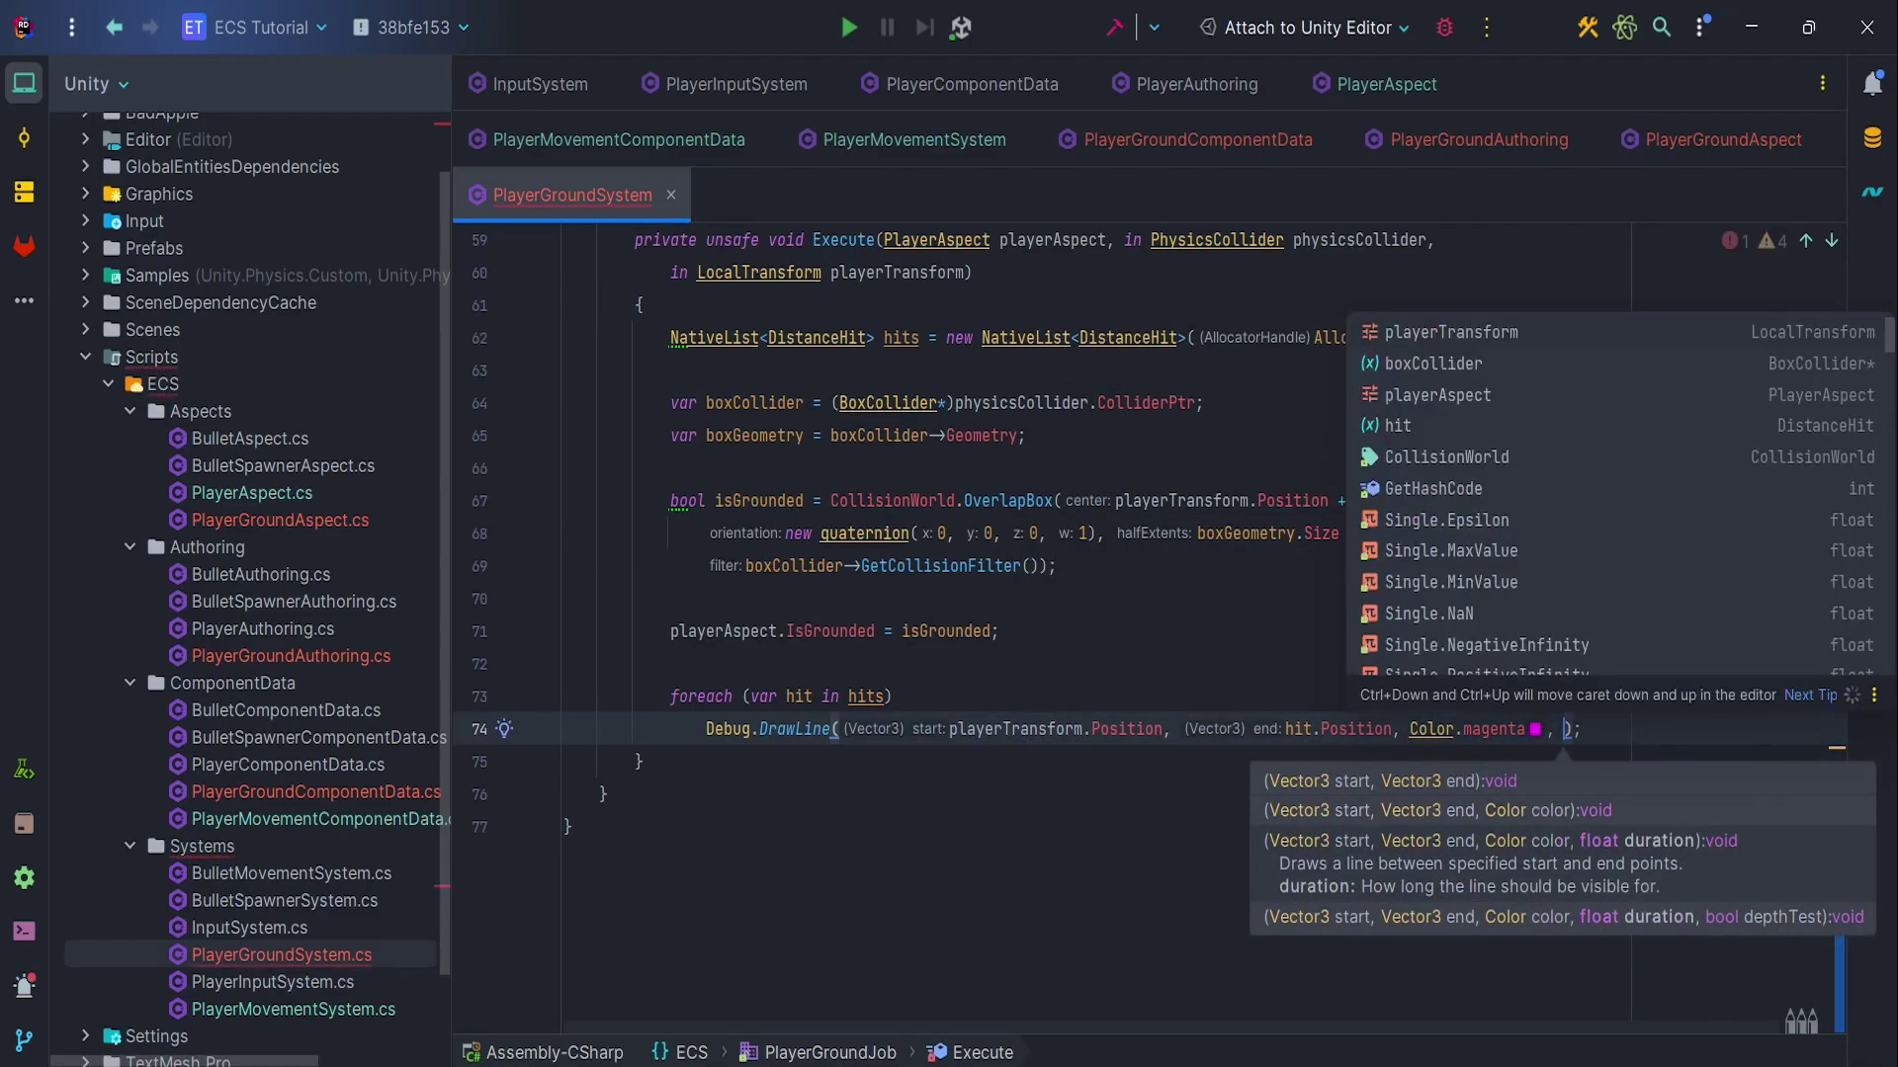
Give the debug lines a 10f duration, call hits.Dispose(), and switch to Unity
key("Escape")
type("10f")
key("End")
key("Return")
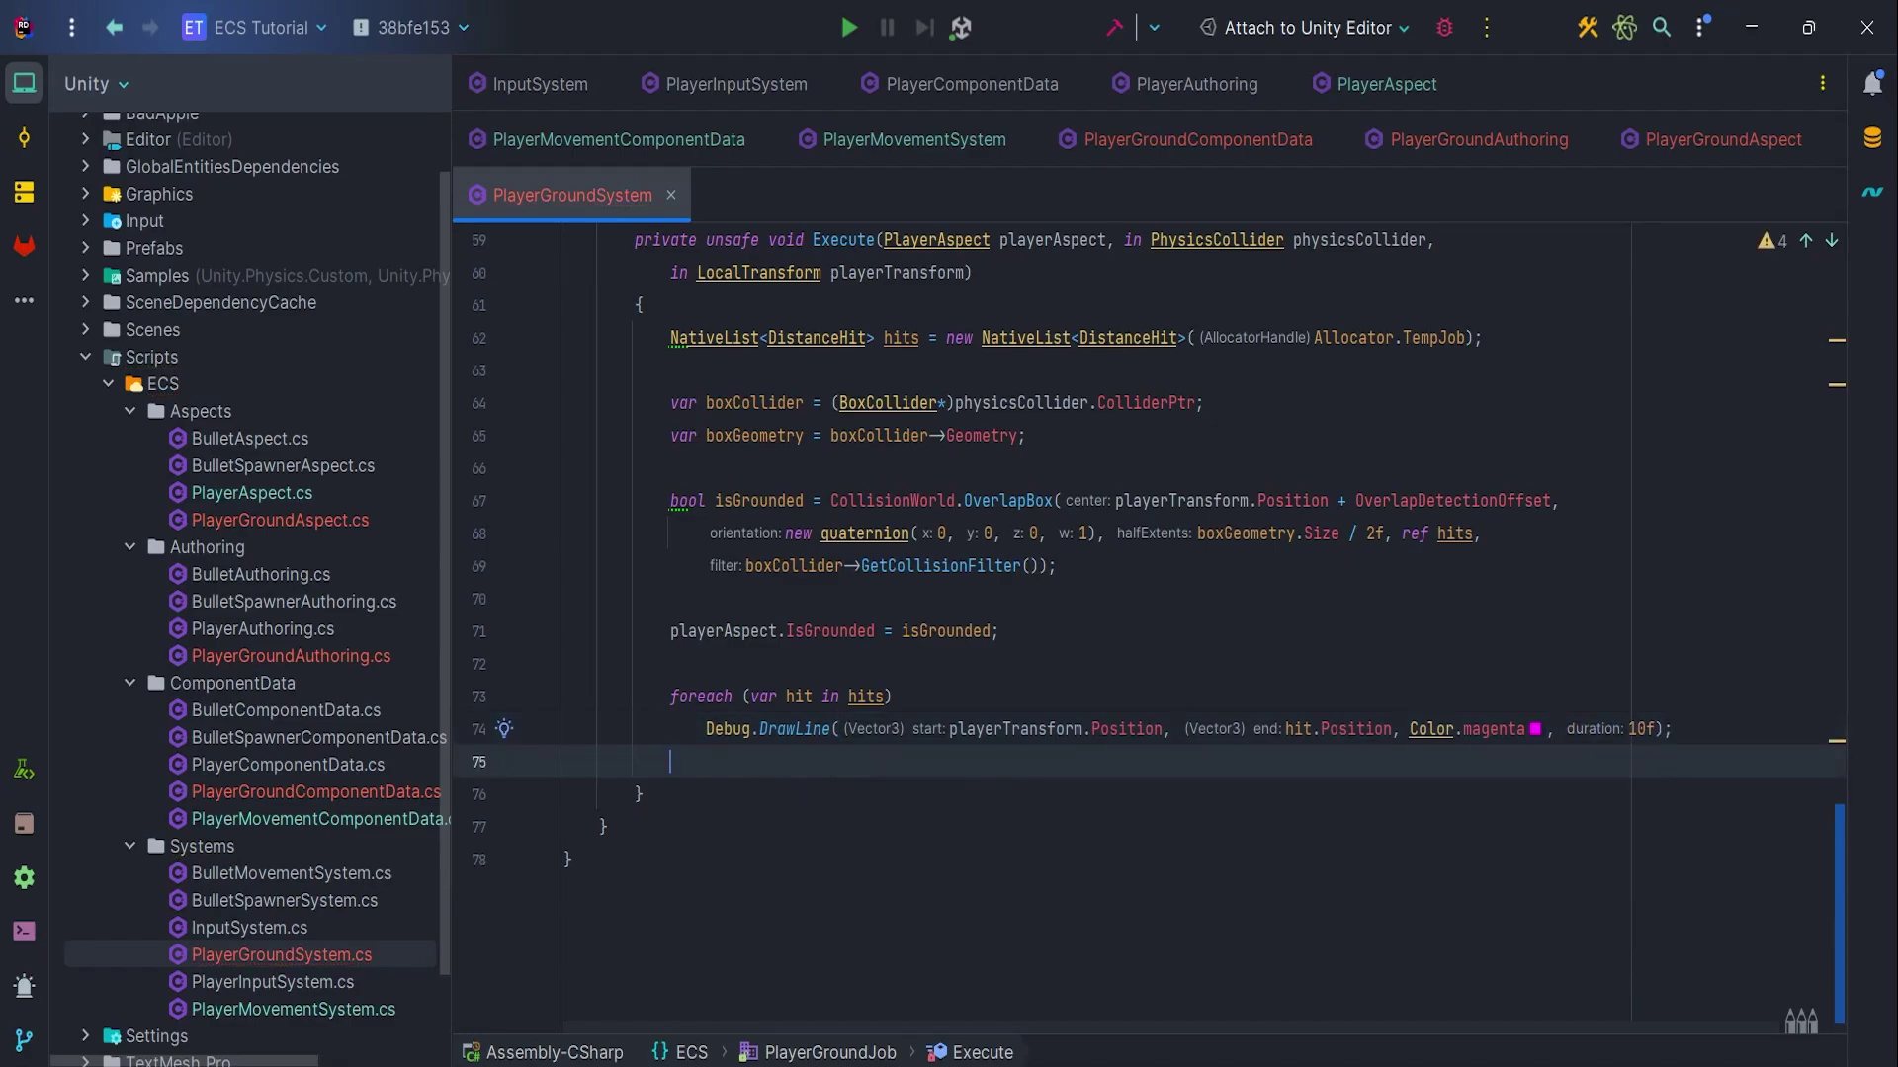
key("Return")
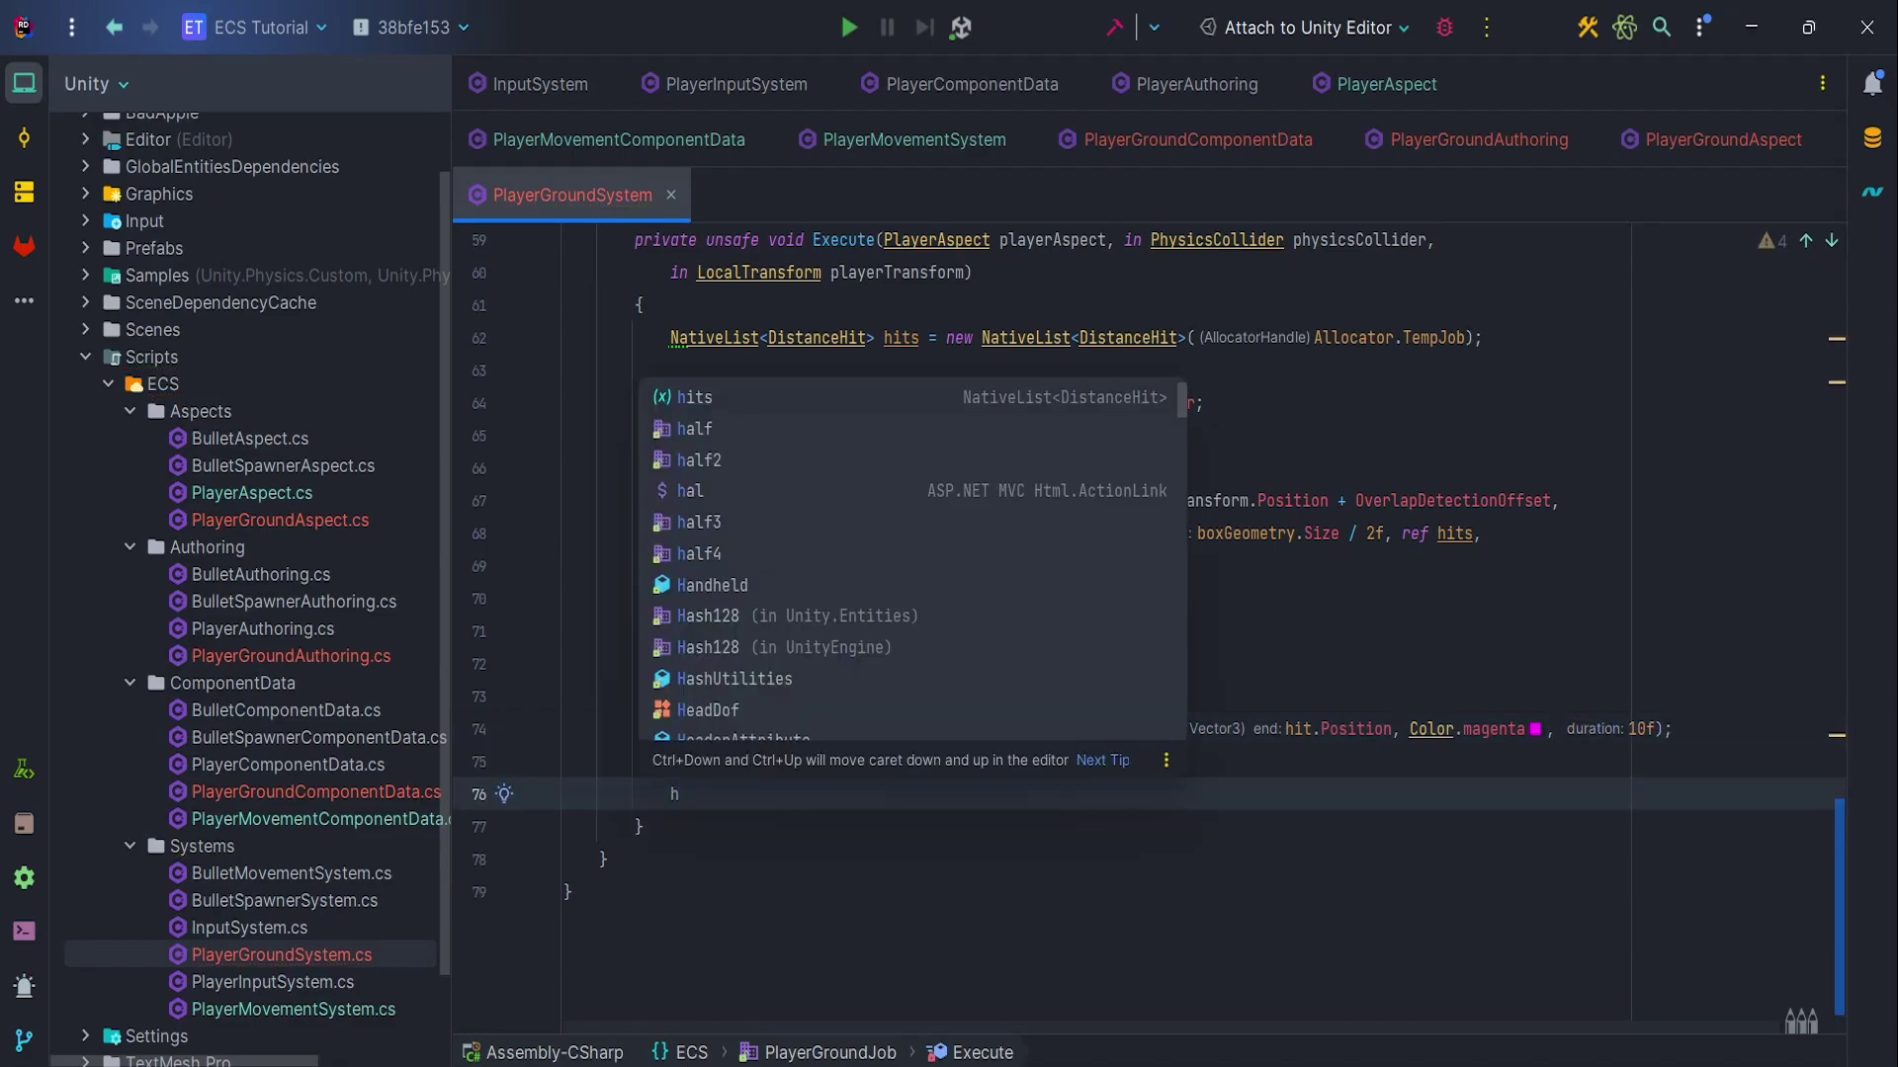
type("hits.Dis")
key("Return")
type(";")
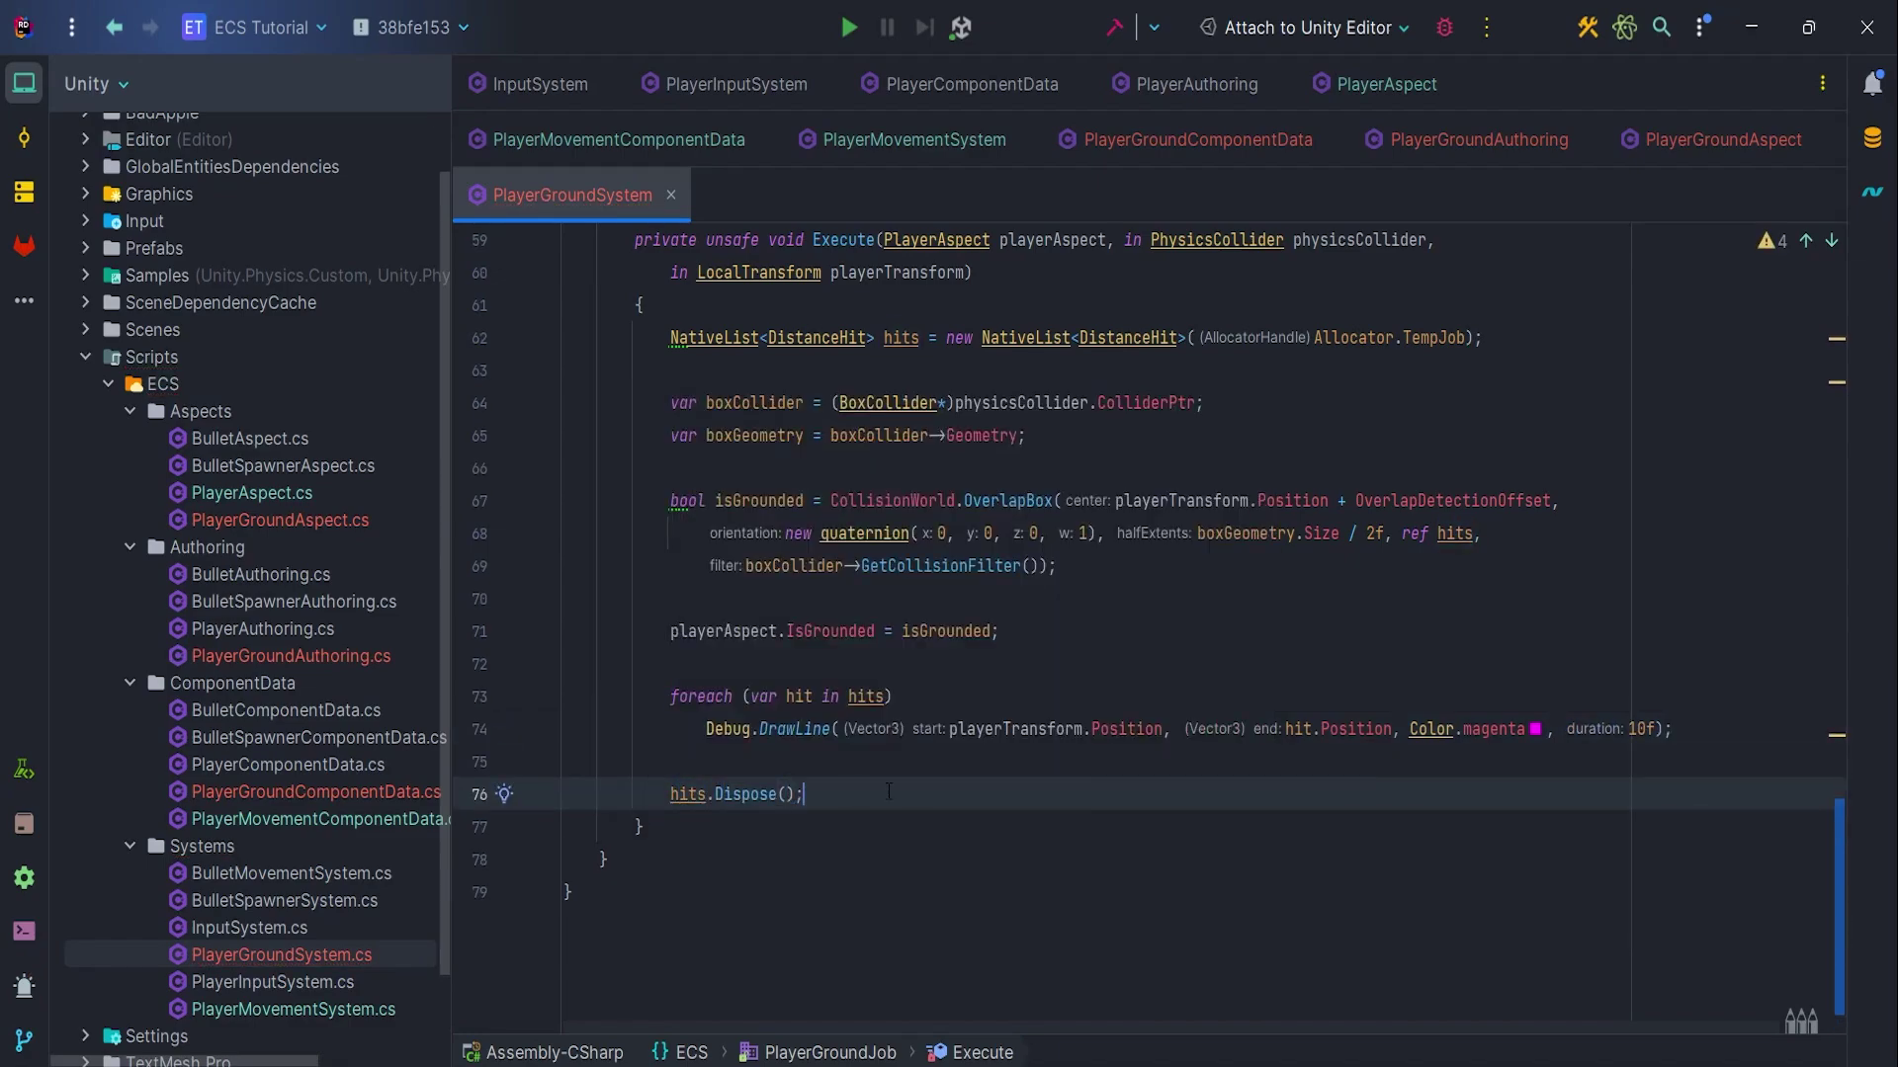
scroll(1148, 624, "up", 1)
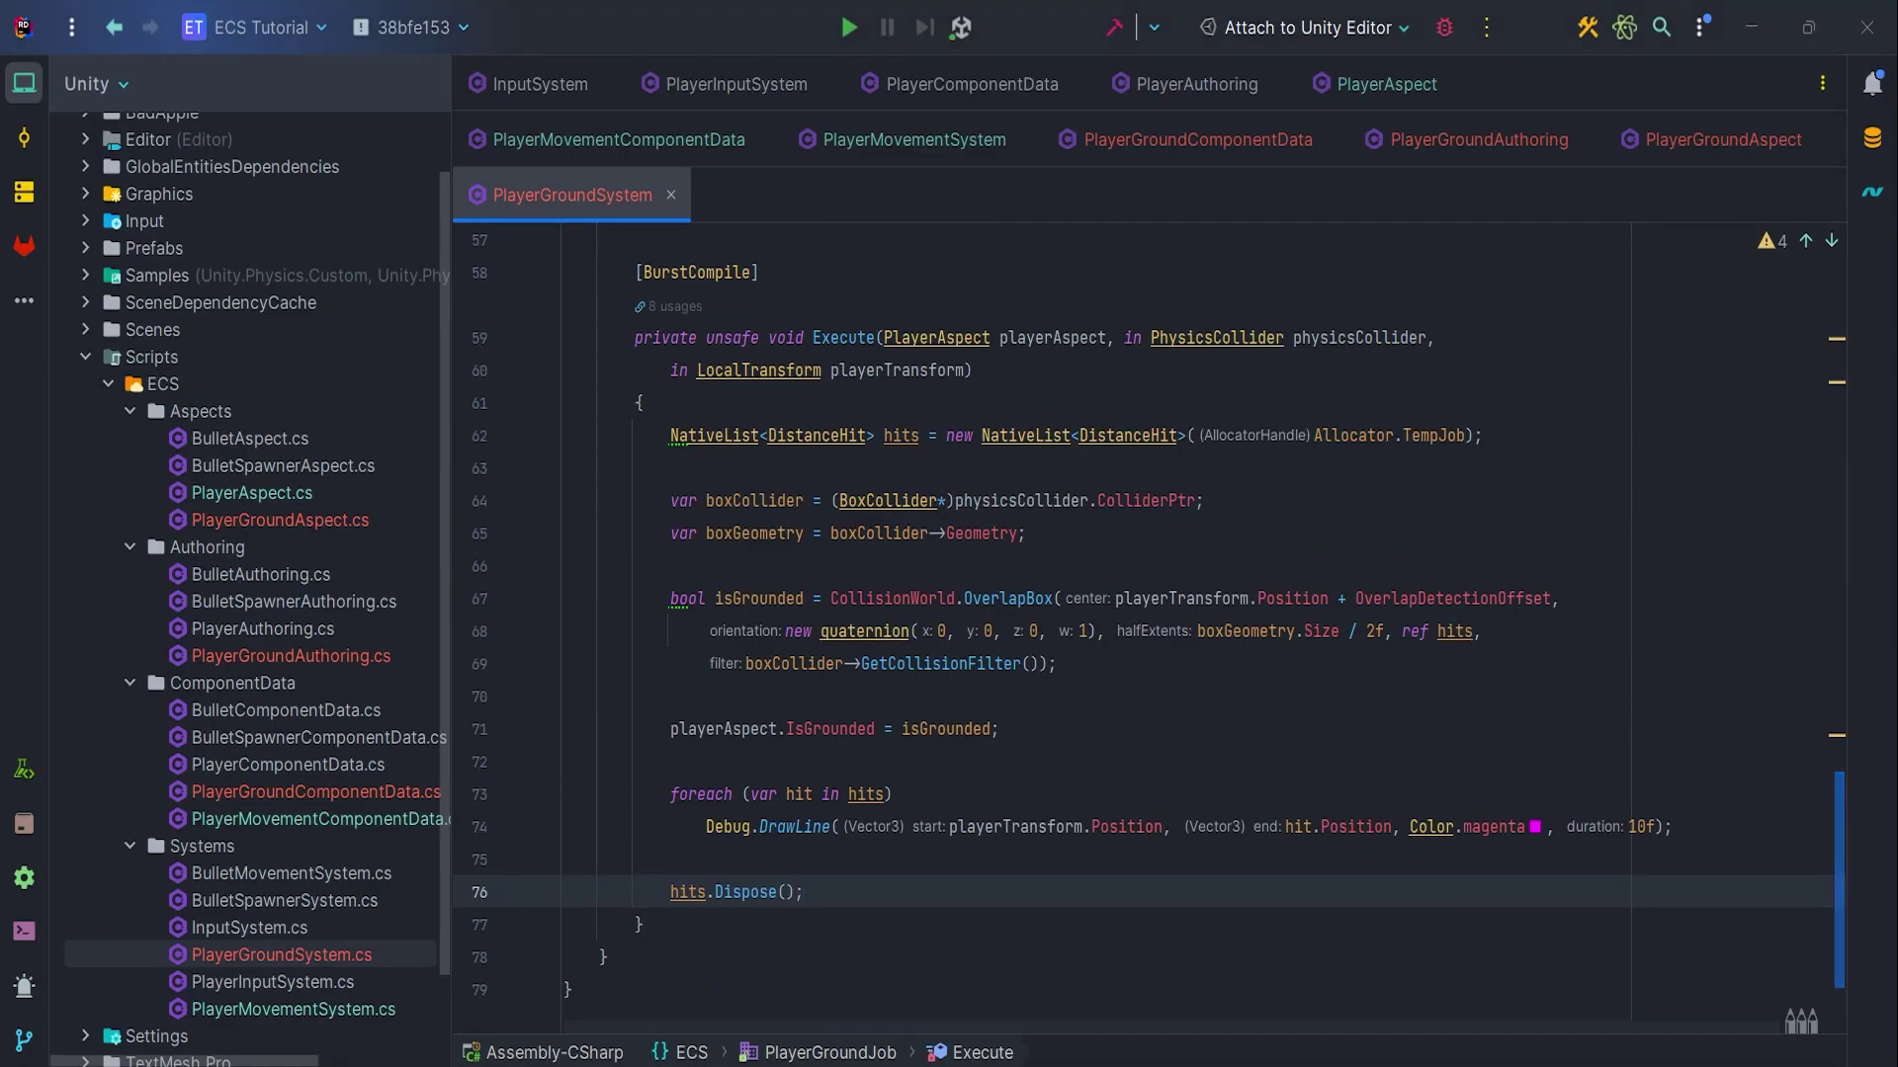
key("alt+Tab")
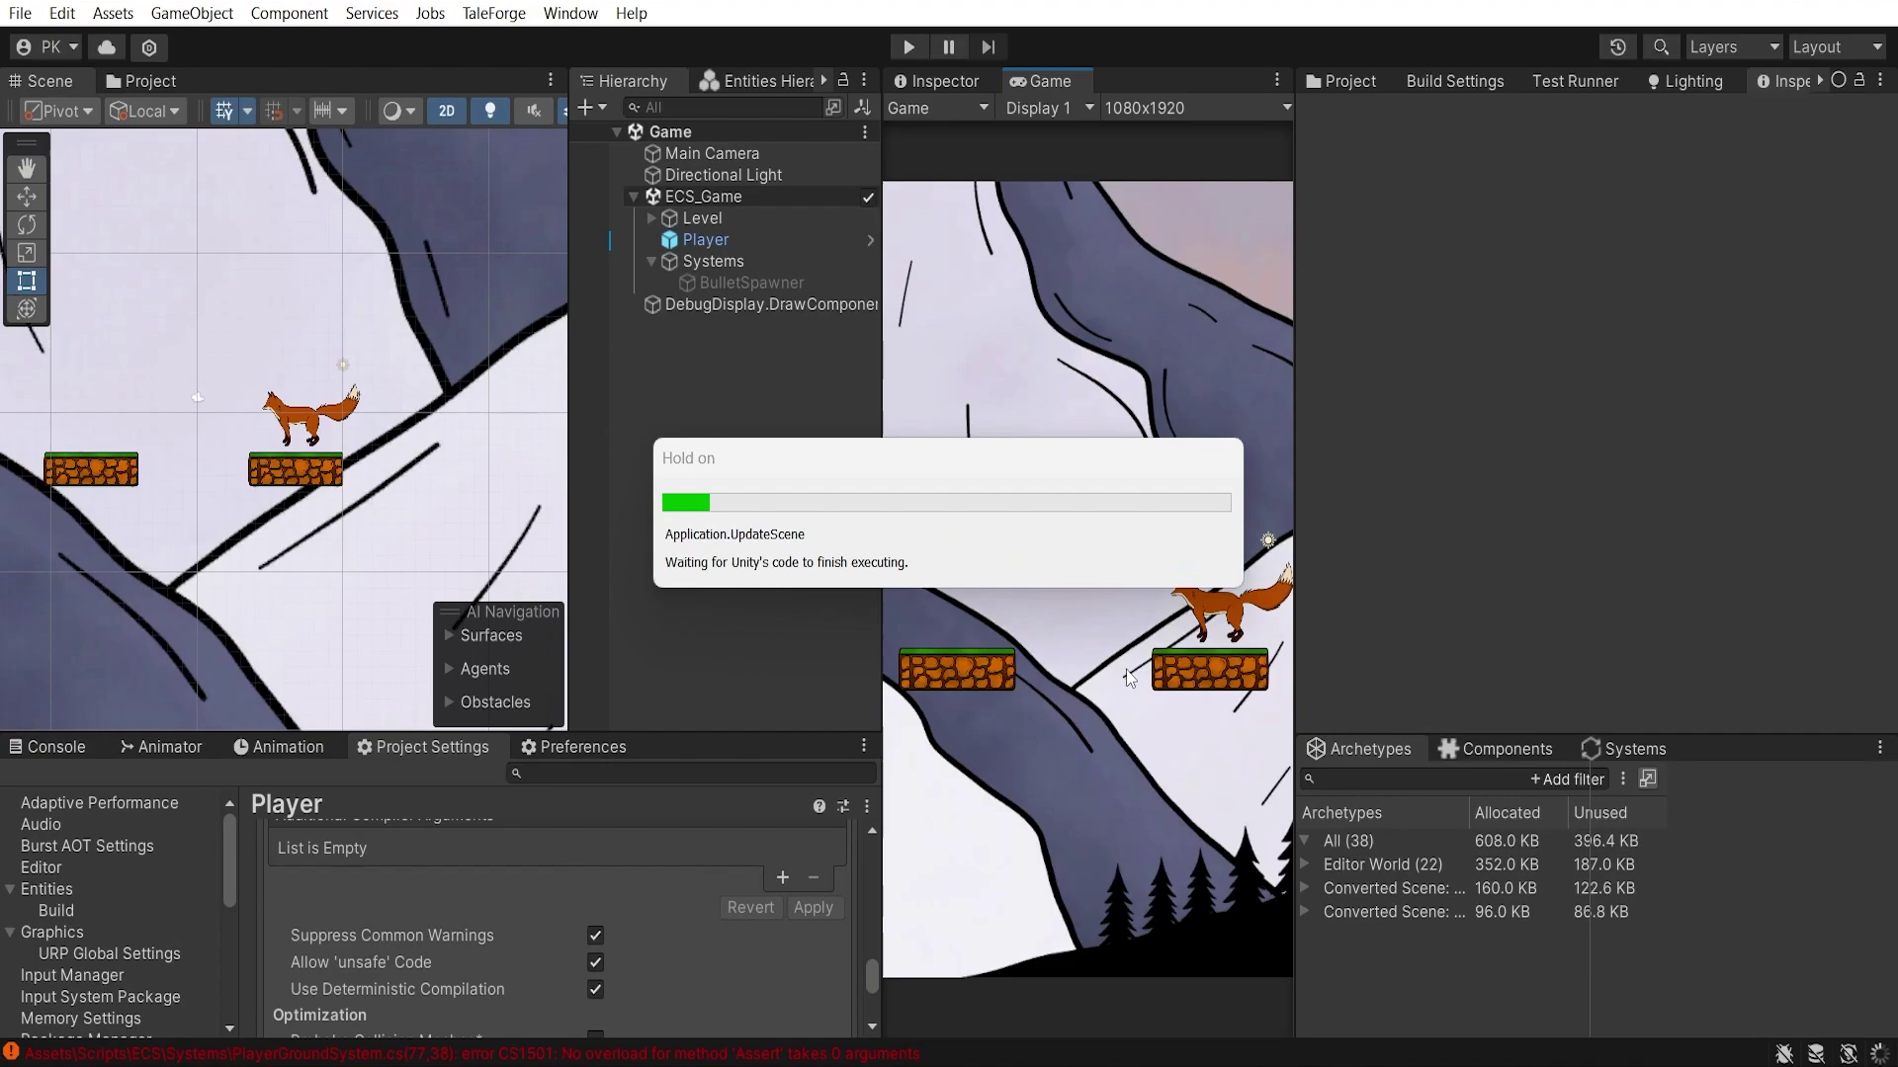
Create an empty PlayerGround object under Systems and save the scene
right_click(711, 264)
left_click(814, 468)
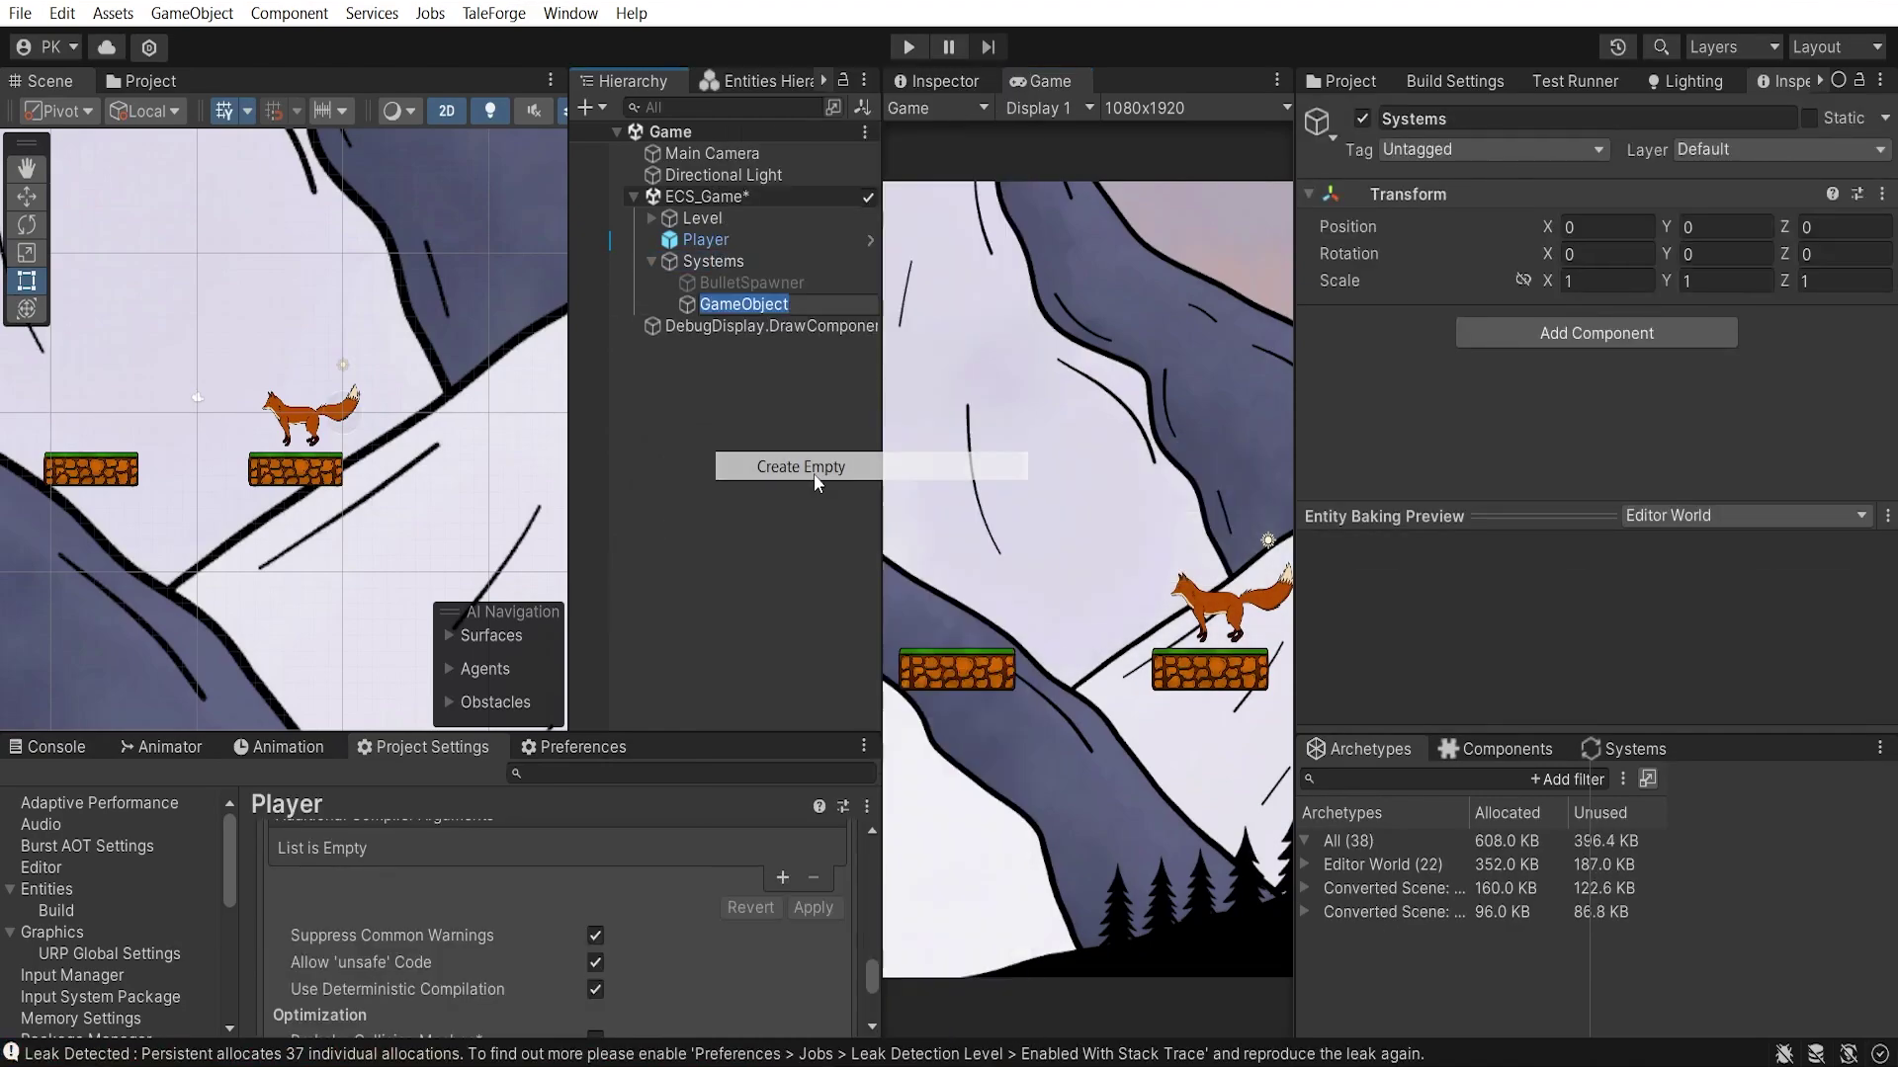
type("PlayerGround")
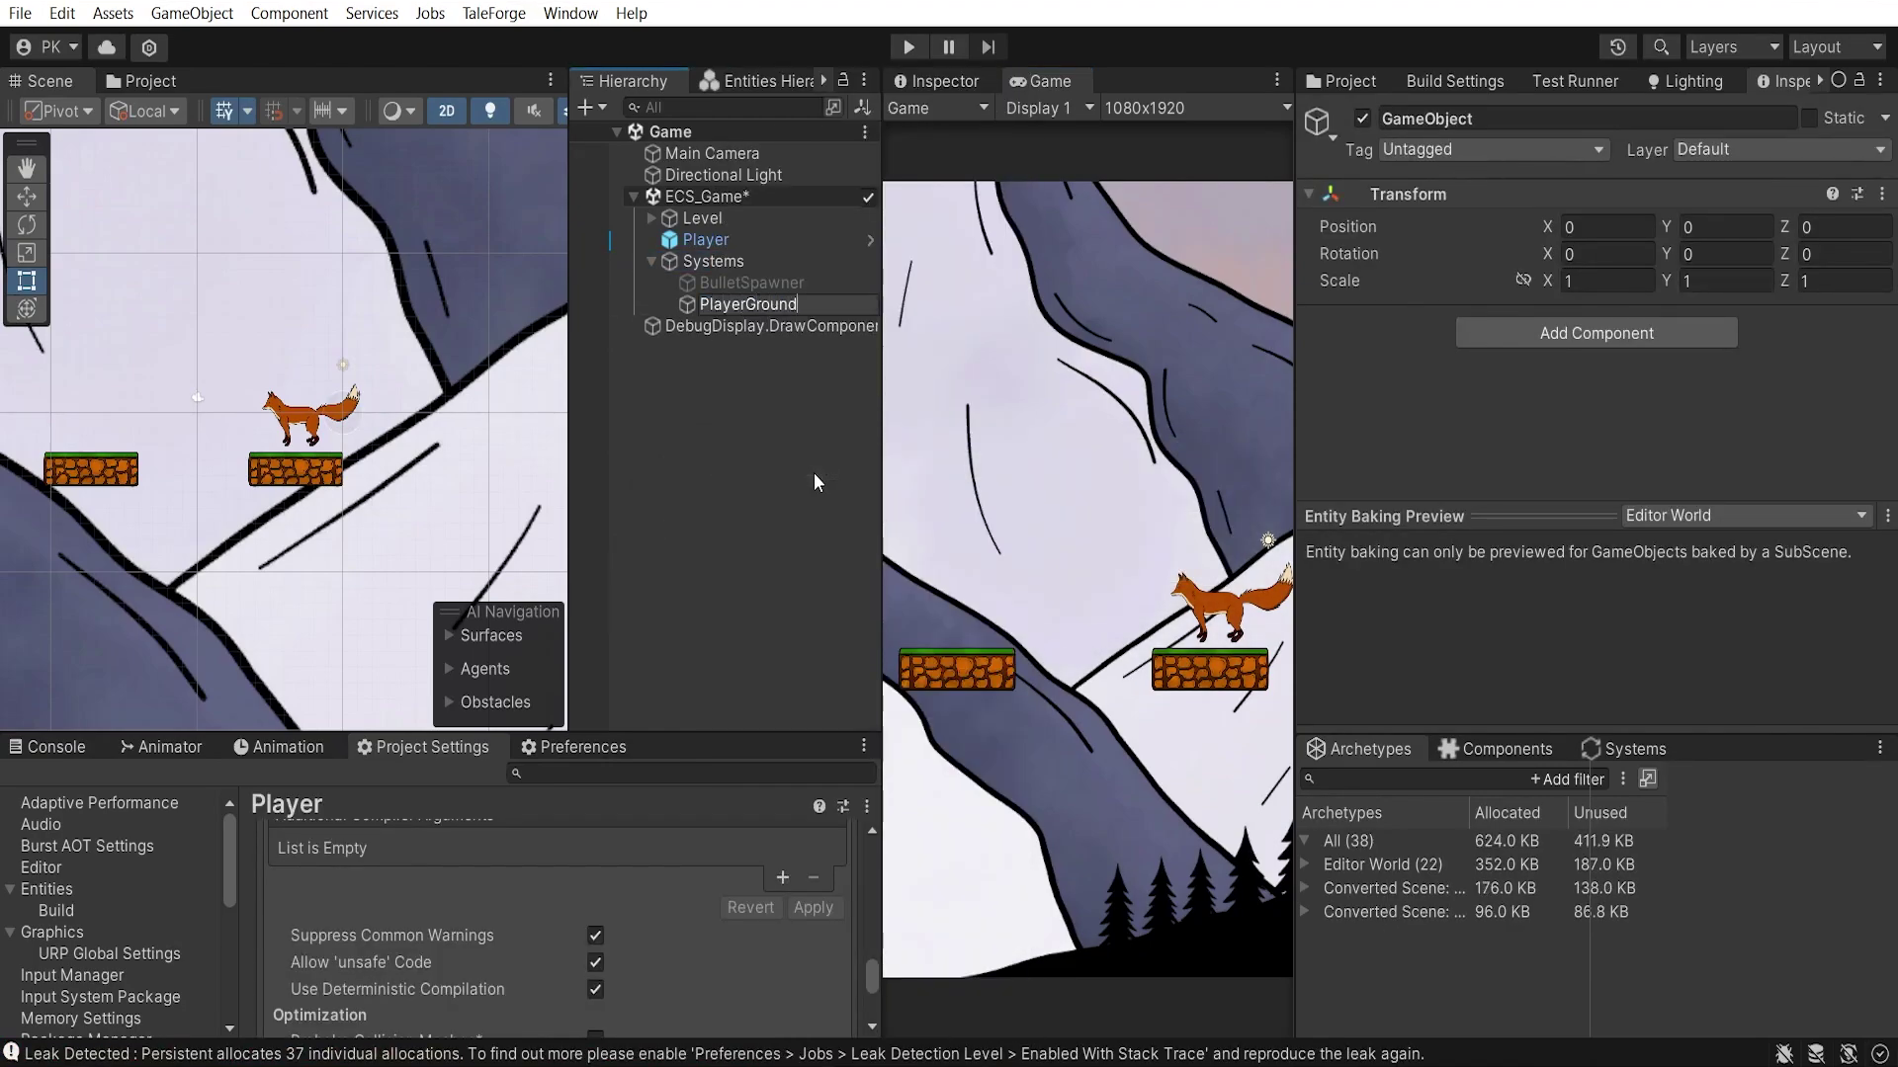
key("Return")
key("ctrl+s")
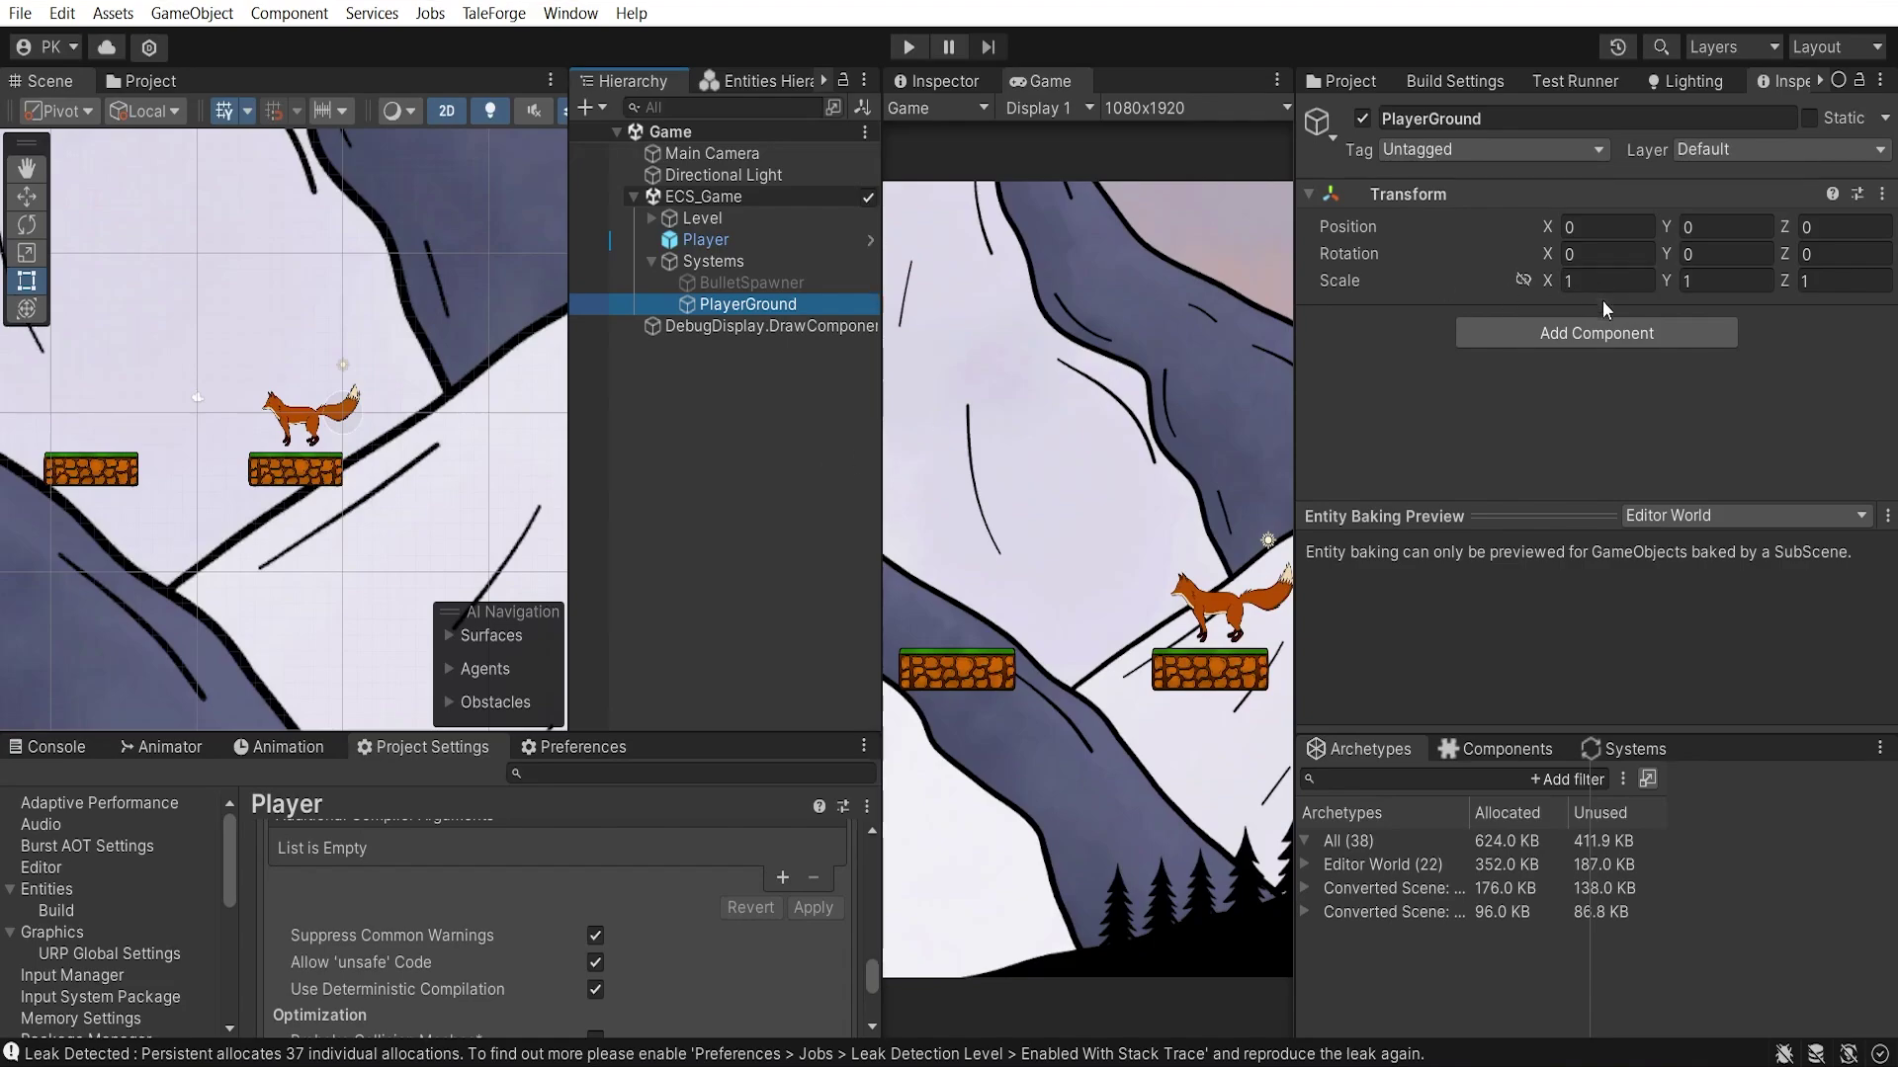
Add Player Ground Authoring to PlayerGround with Overlap Detection Offset Y set to -0.2
left_click(1599, 333)
key("Return")
type("-0.2f")
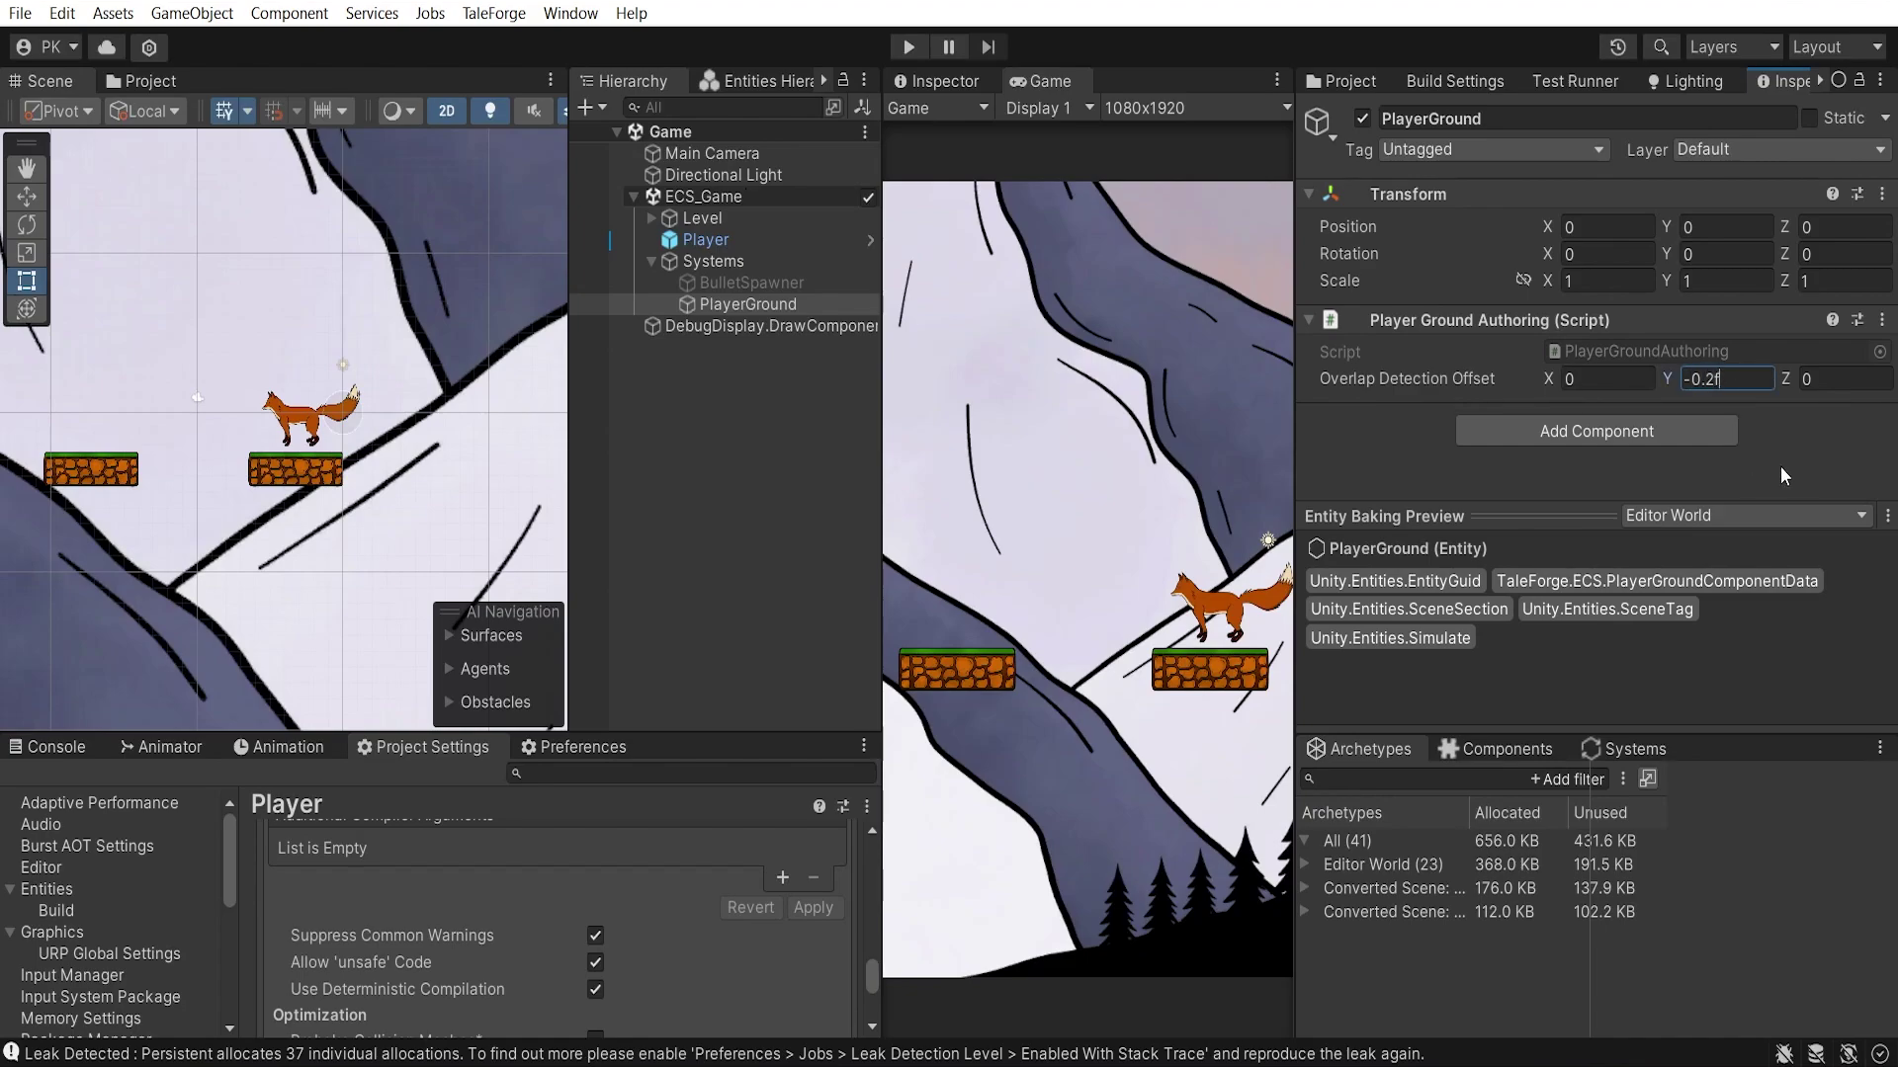
key("Return")
Create an empty PhysicsDebugDisplay object under Systems and add a Physics Debug Display component
right_click(757, 396)
left_click(831, 464)
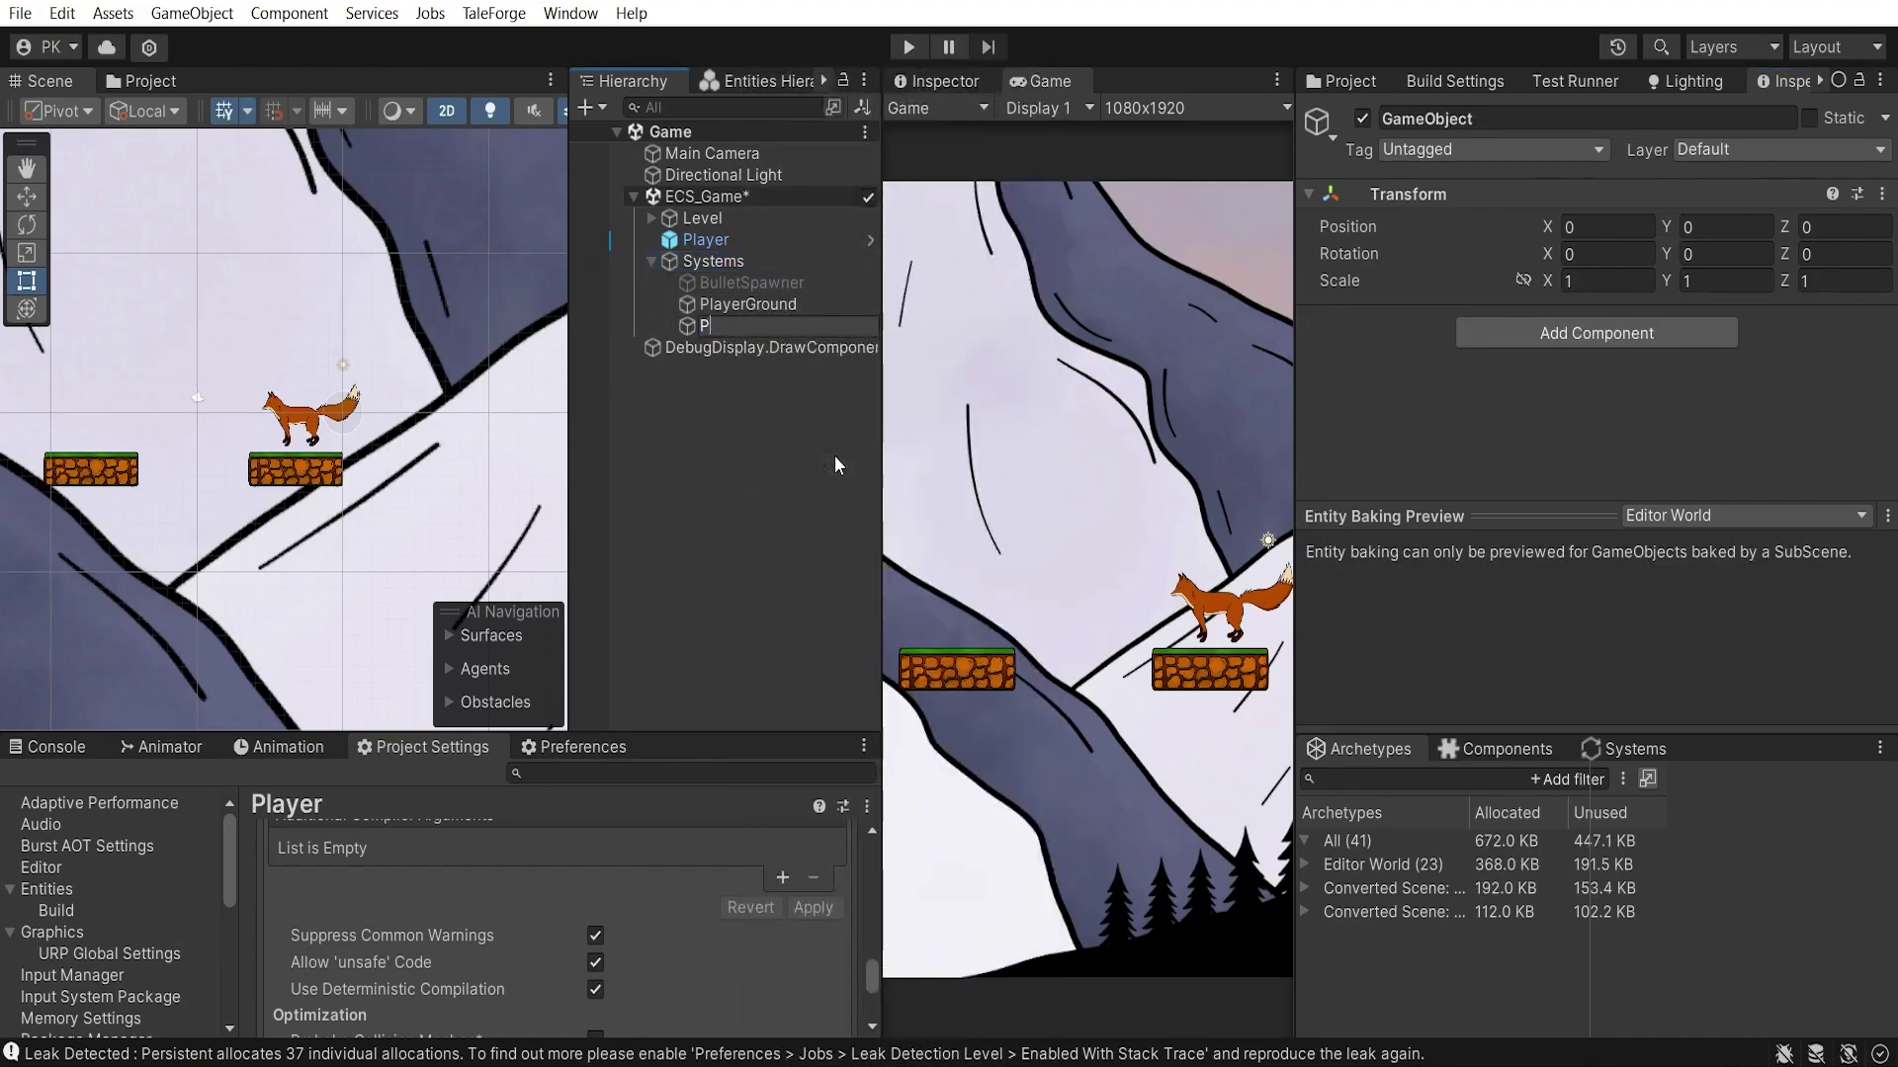
type("PhysicsDebugDi")
type("splay")
key("Return")
left_click(1609, 332)
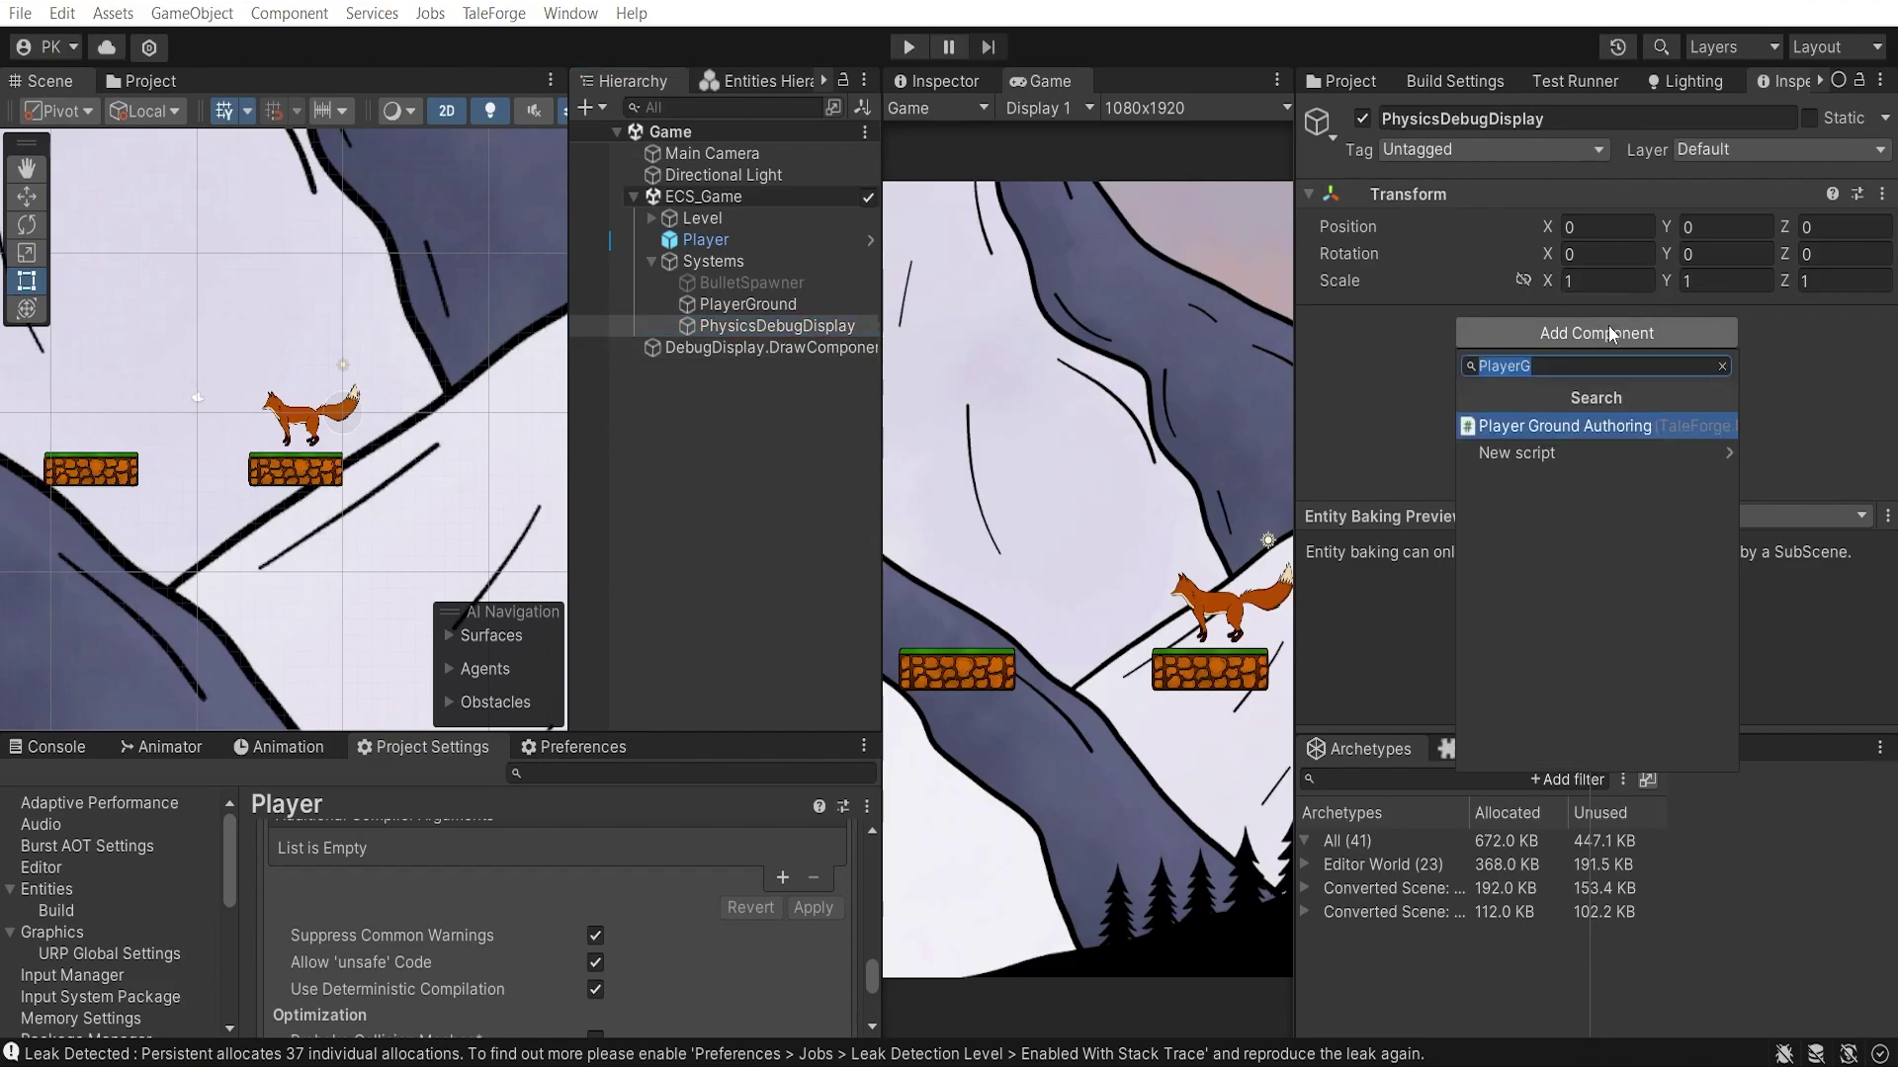
type("PhysicsDebug")
key("Return")
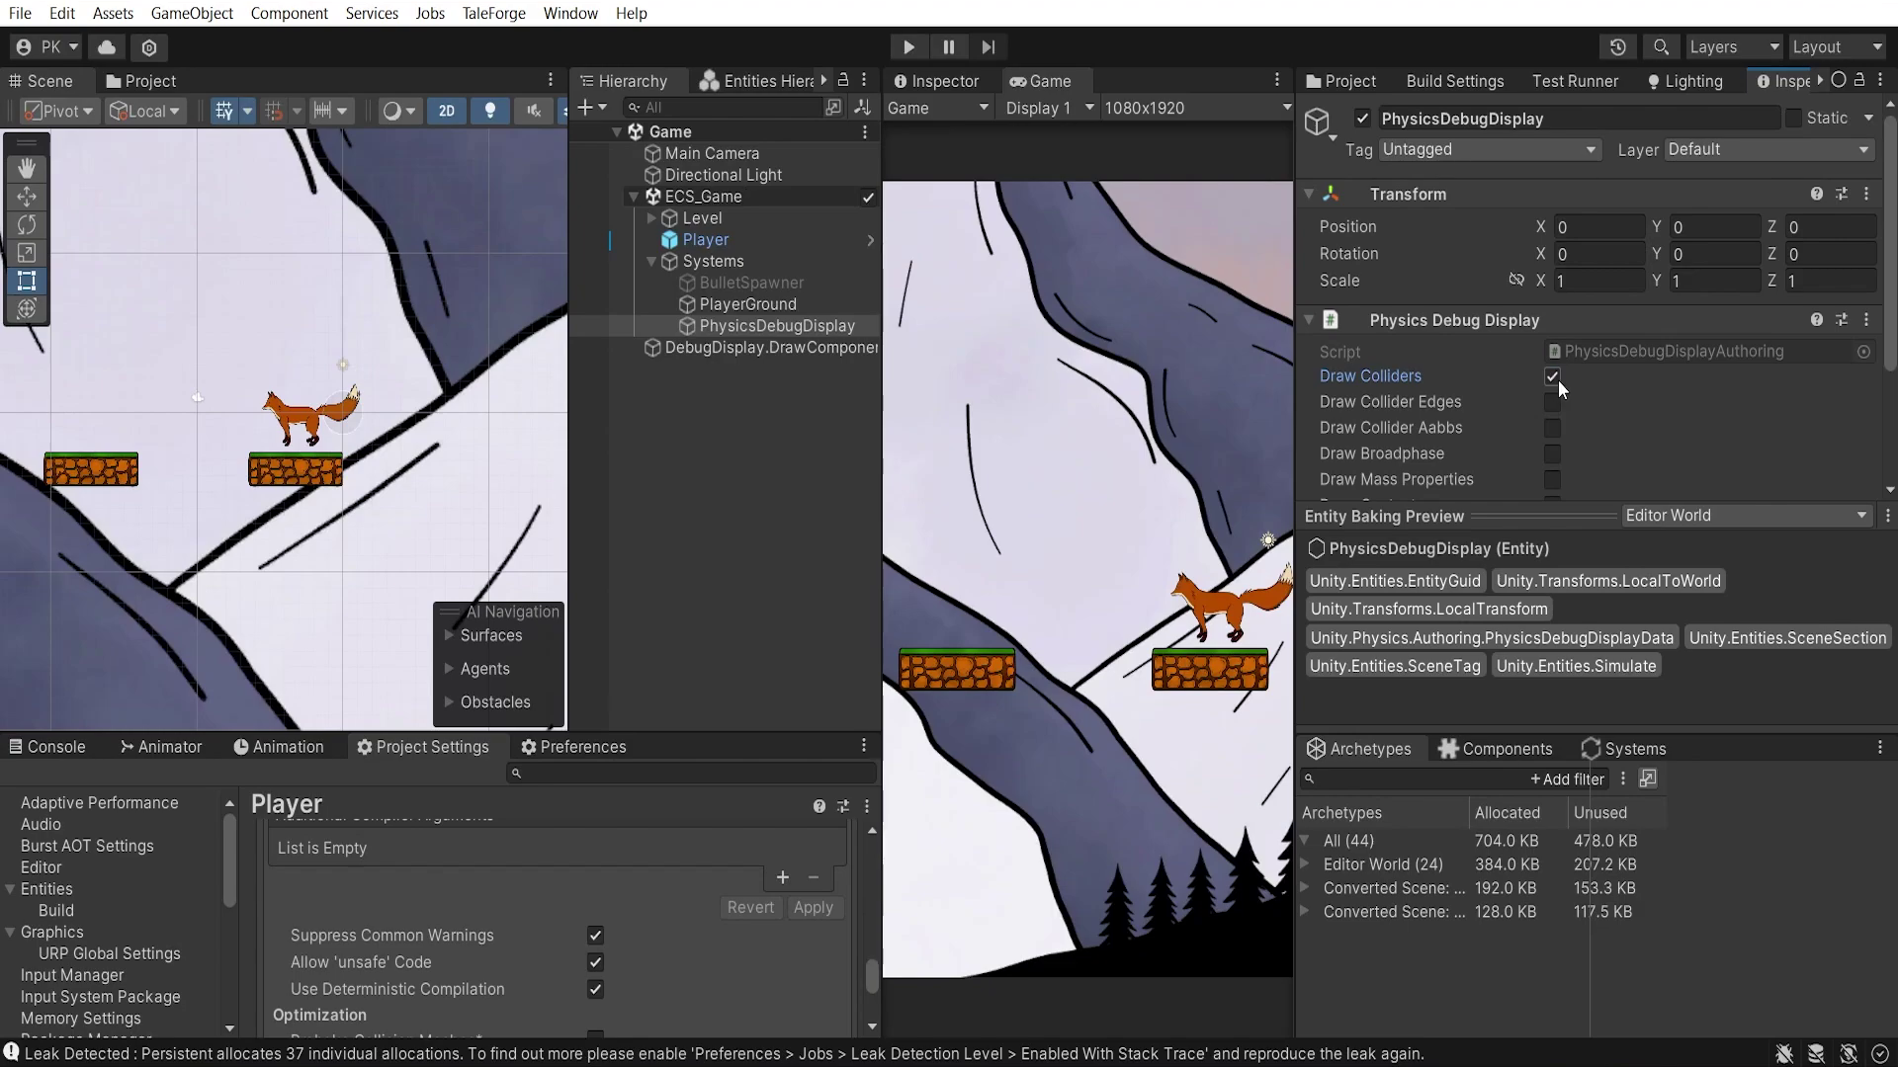
Enter Play mode and test the player jumping and moving left and right
left_click(918, 49)
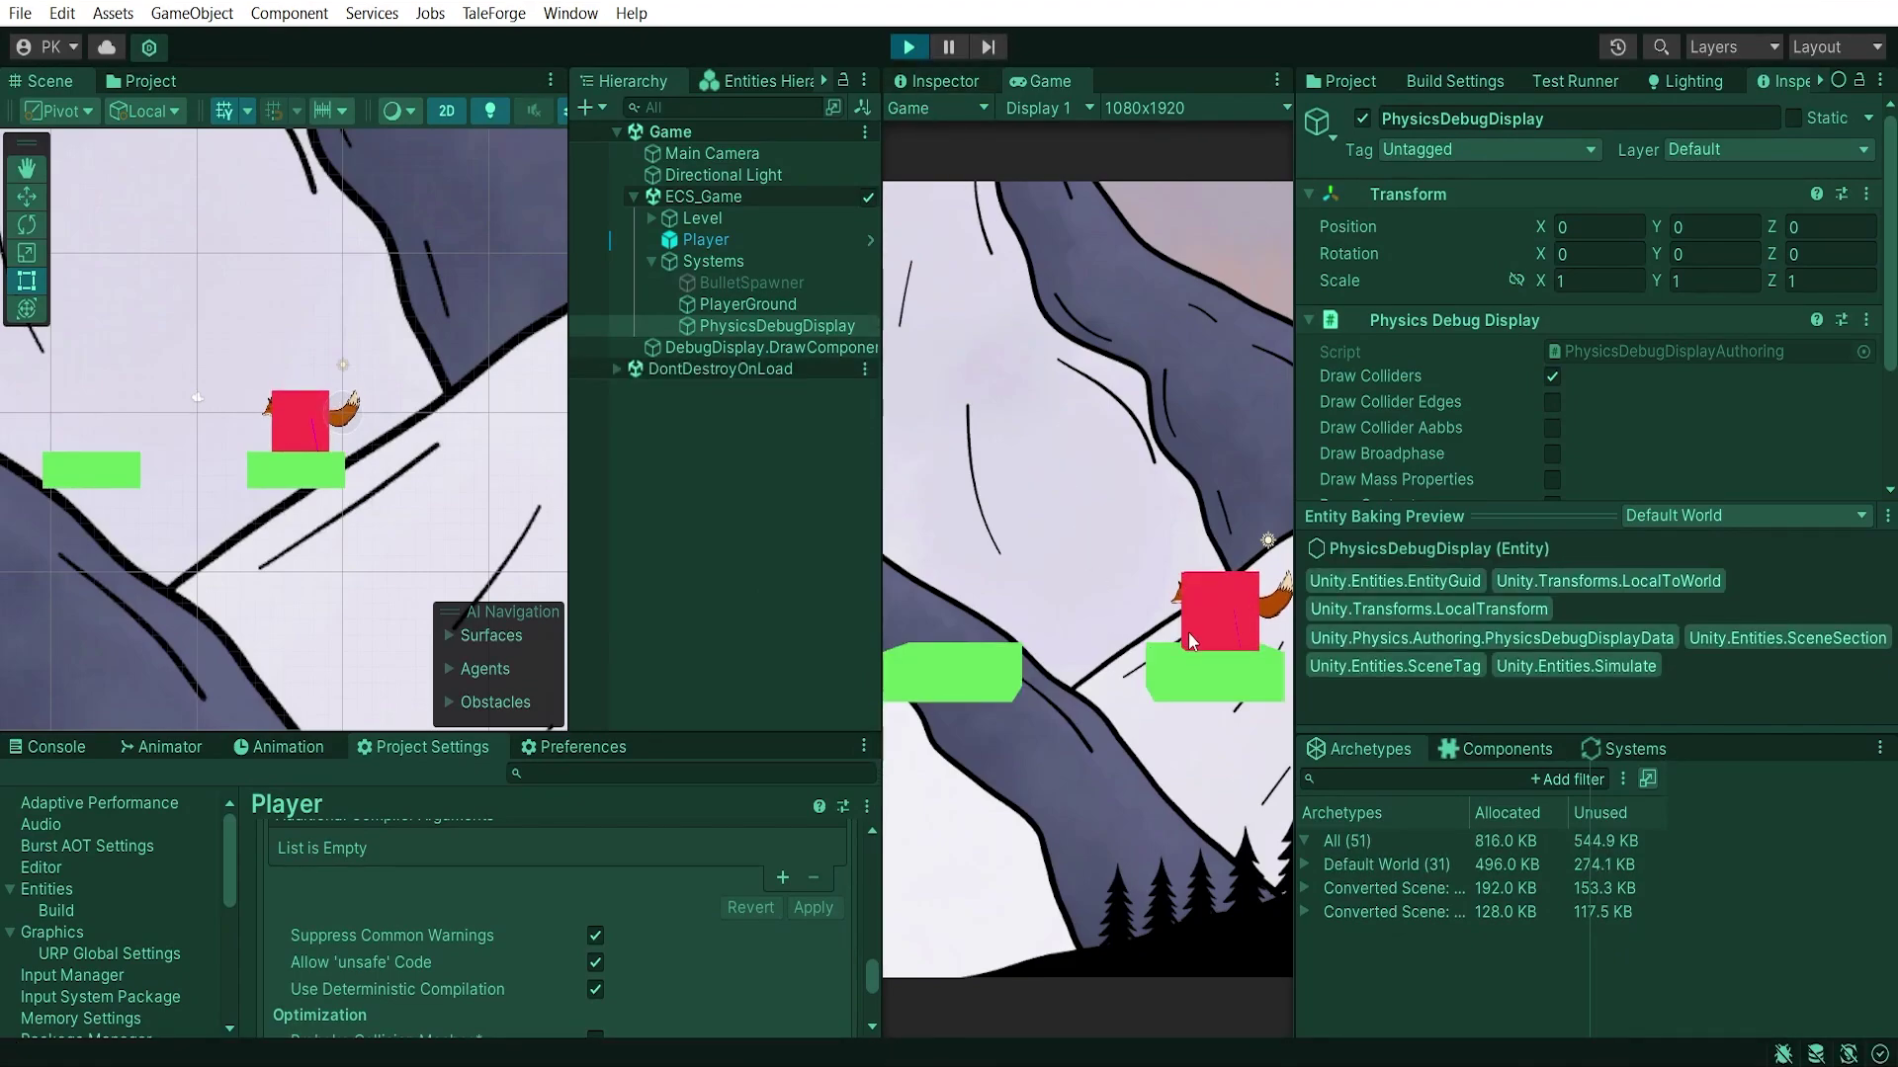
key("space")
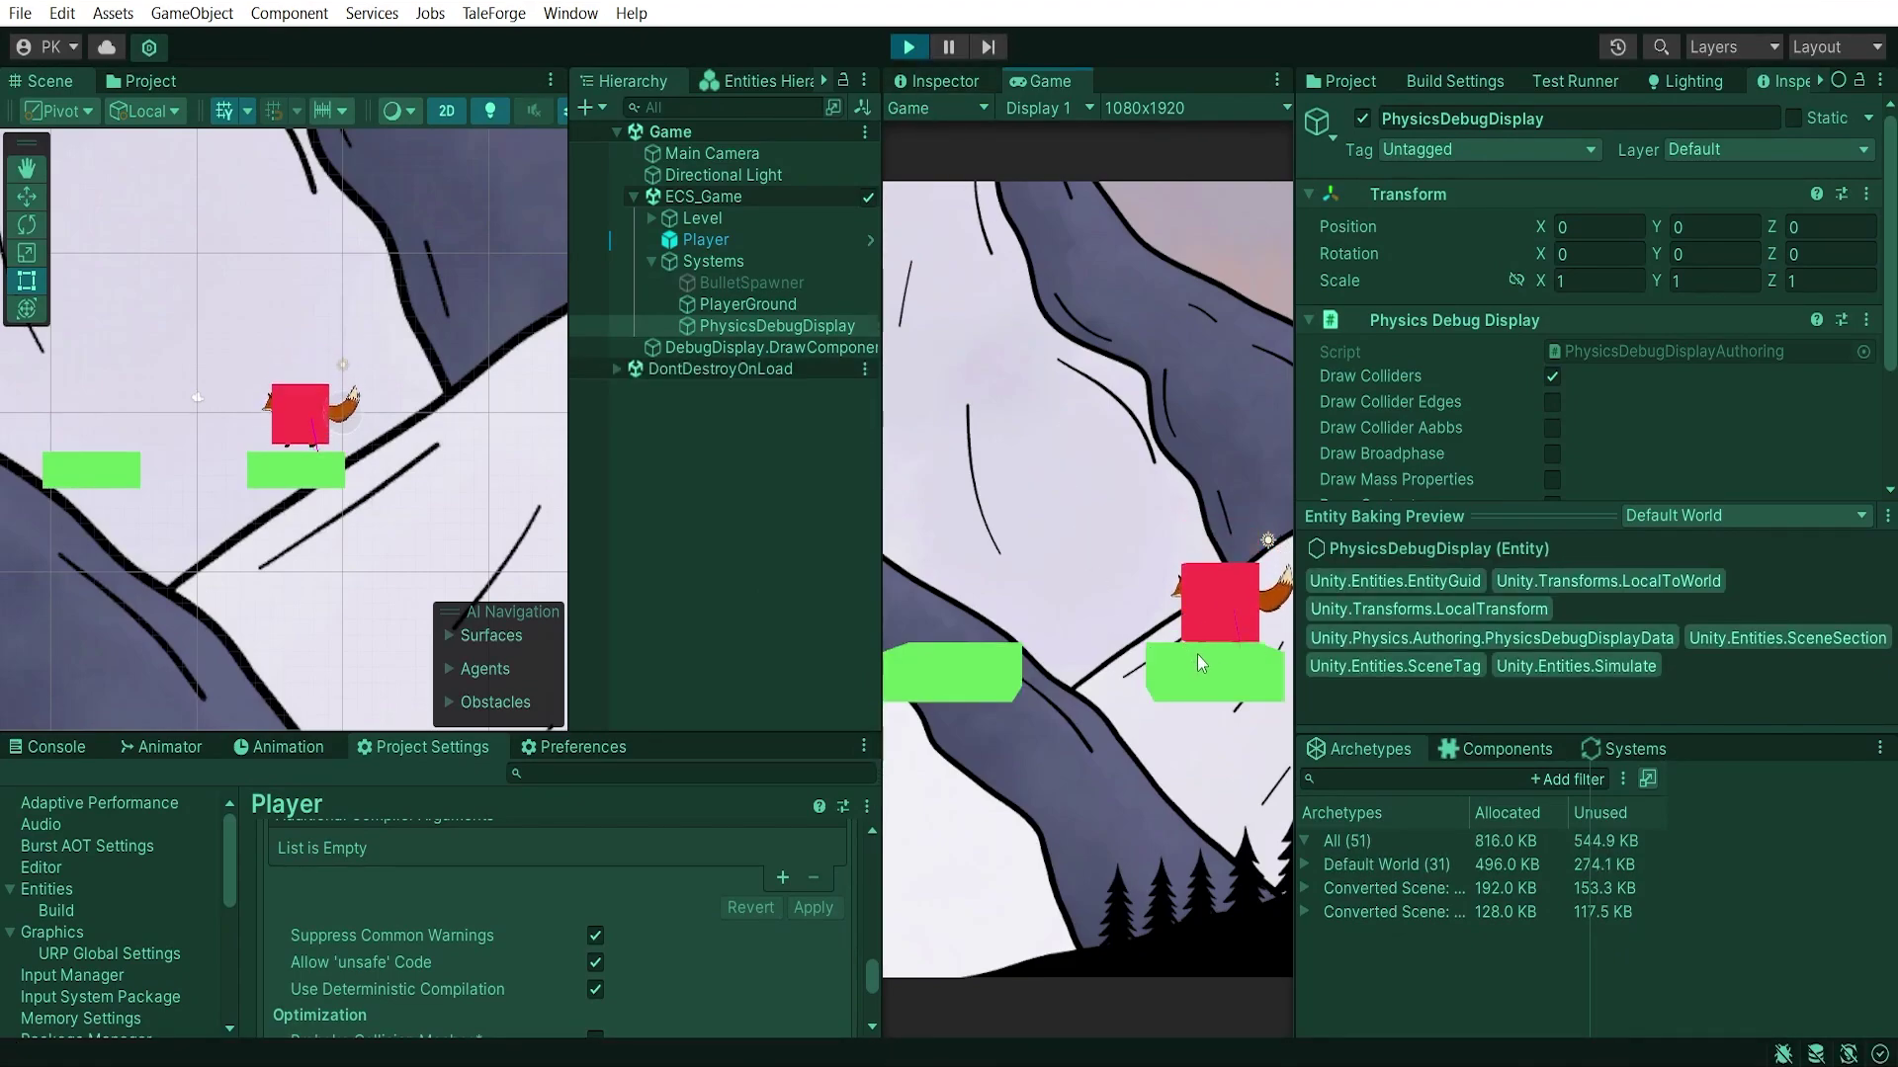
key("space")
key("a")
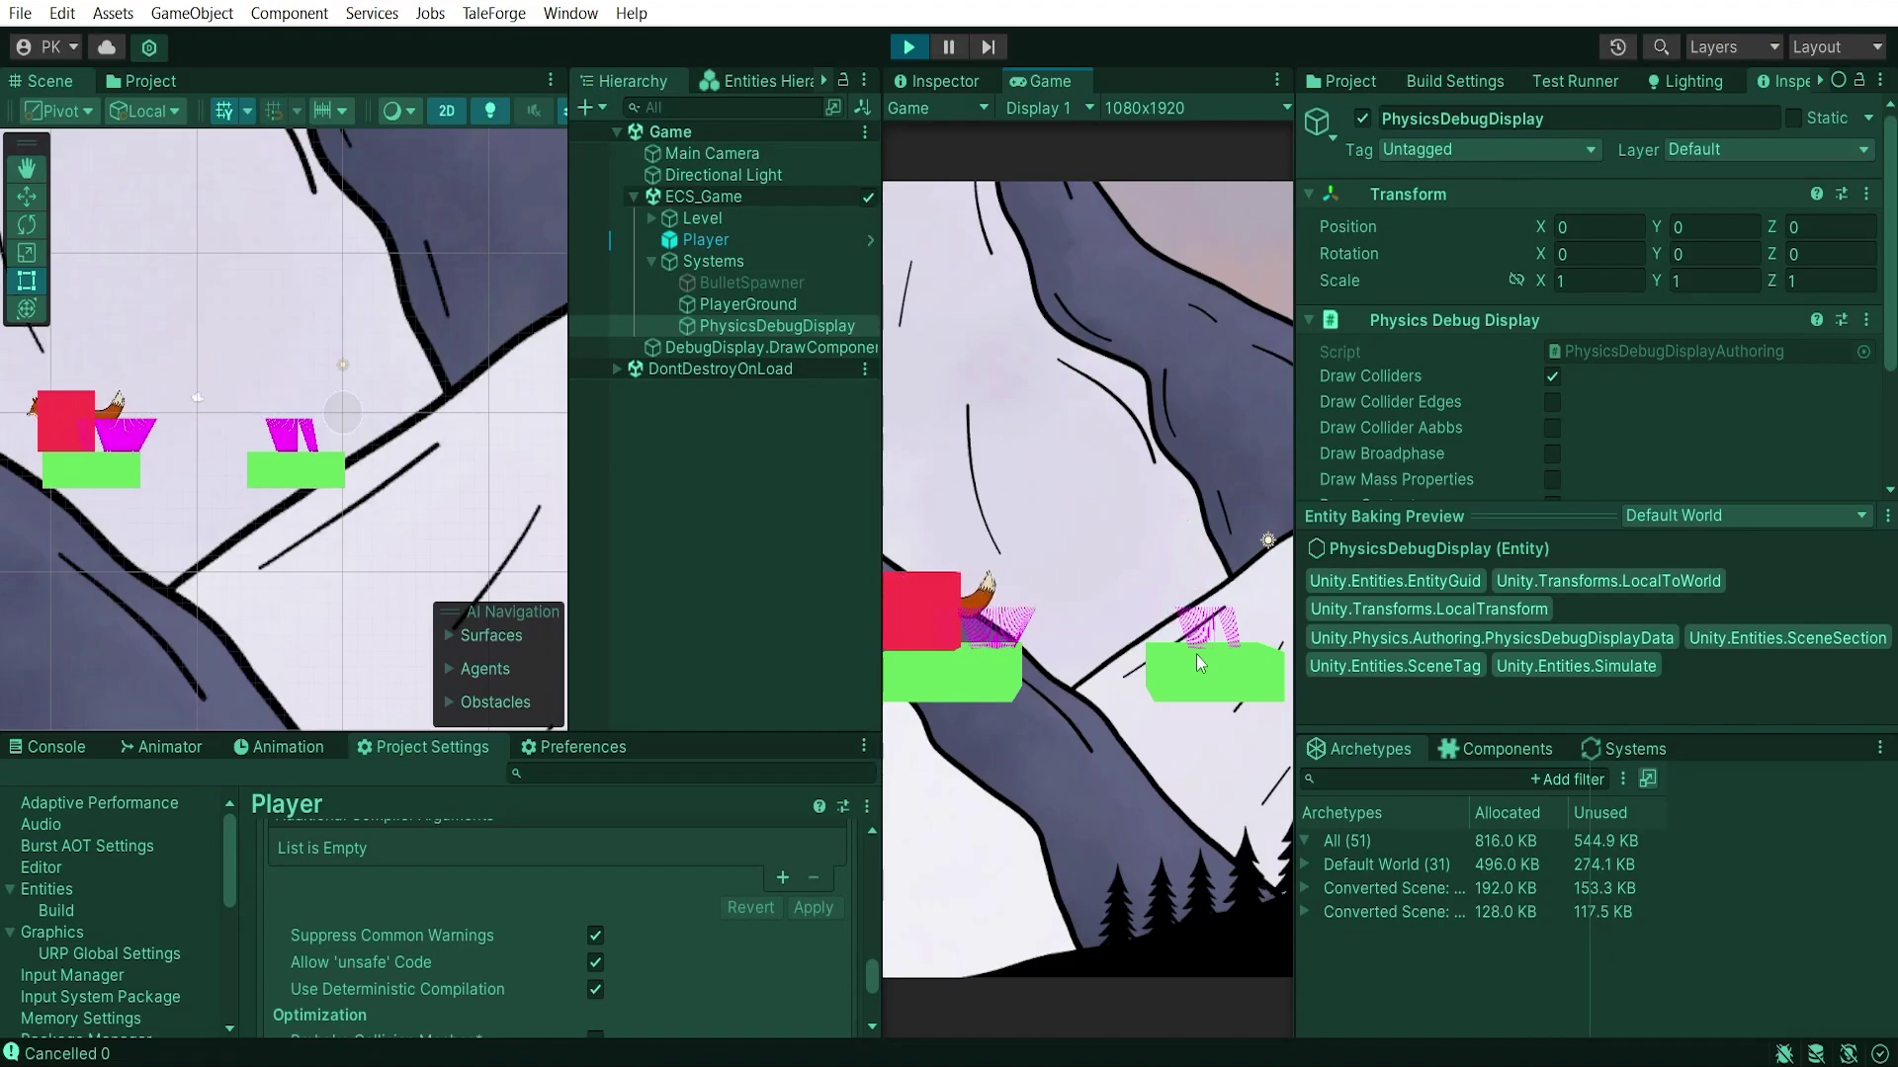
key("d")
key("space")
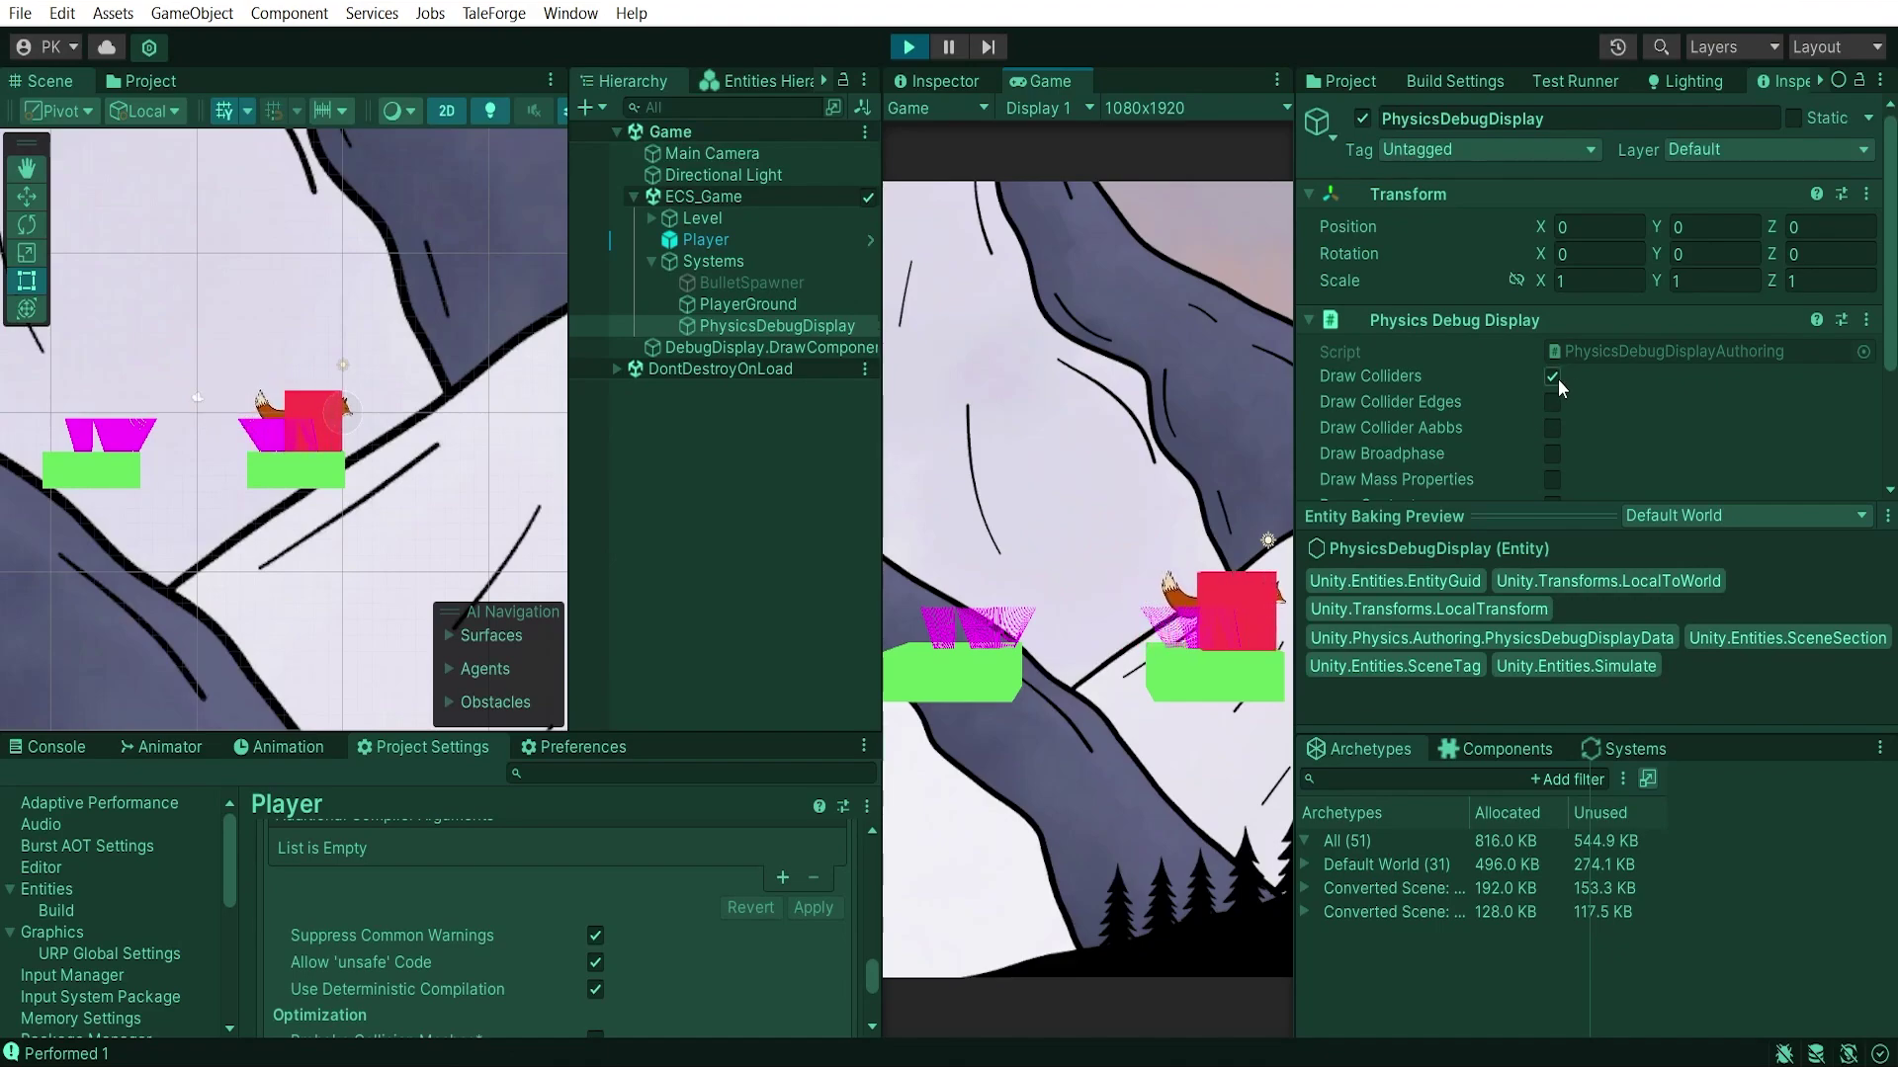
key("a")
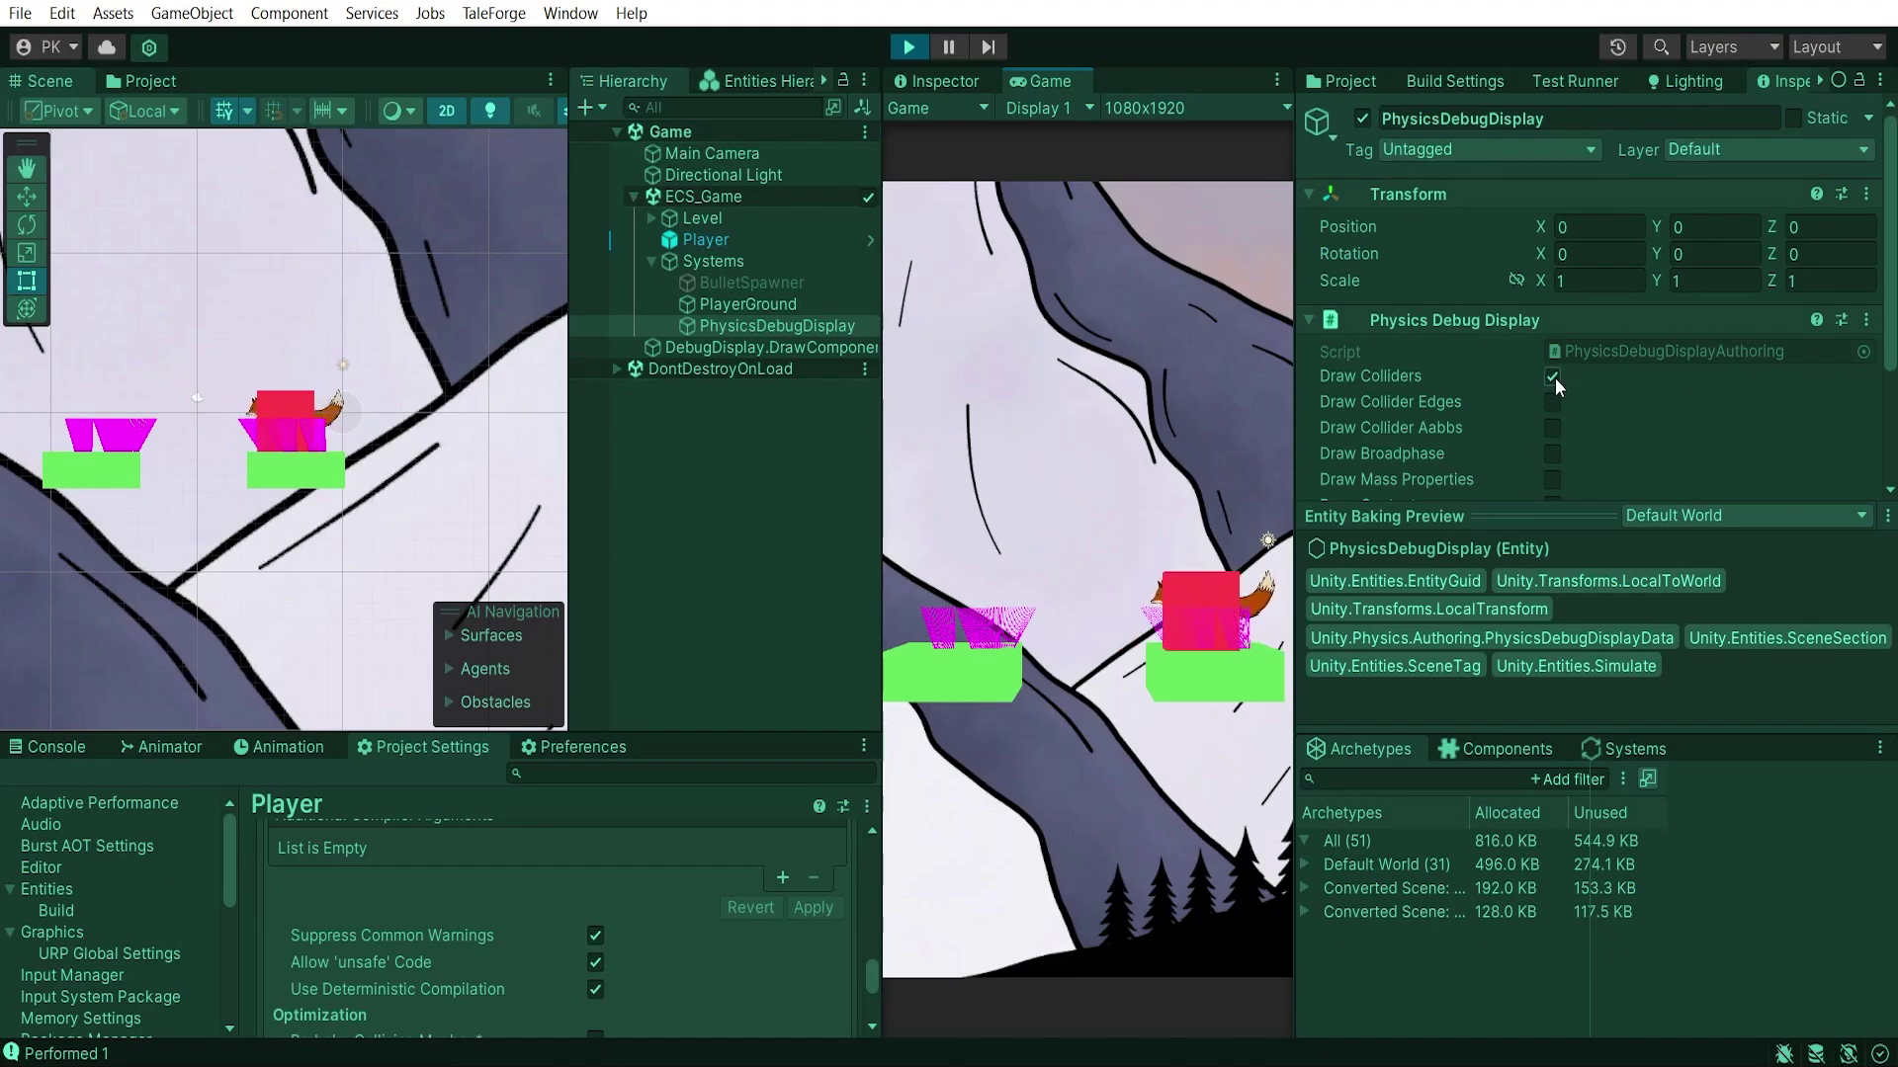
Turn off Draw Colliders and jump the fox between the left and right platforms
left_click(1552, 376)
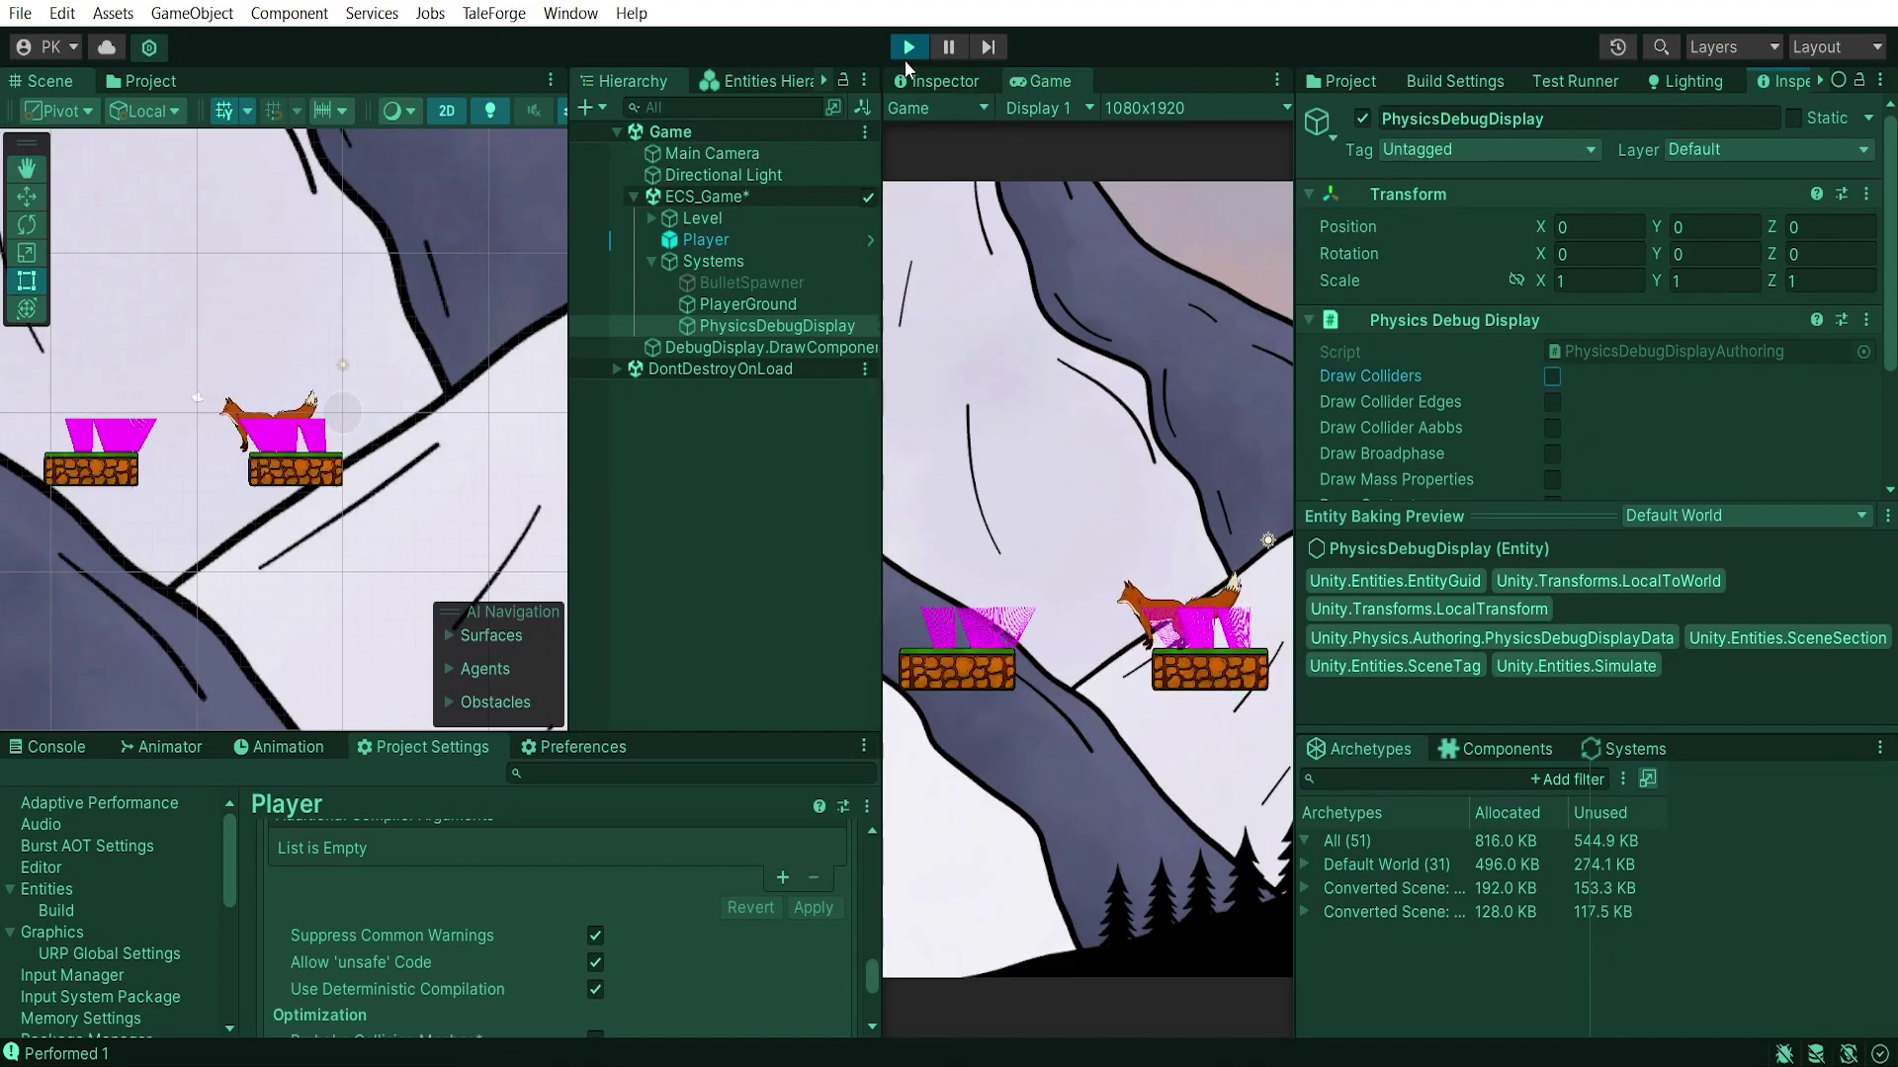
key("space")
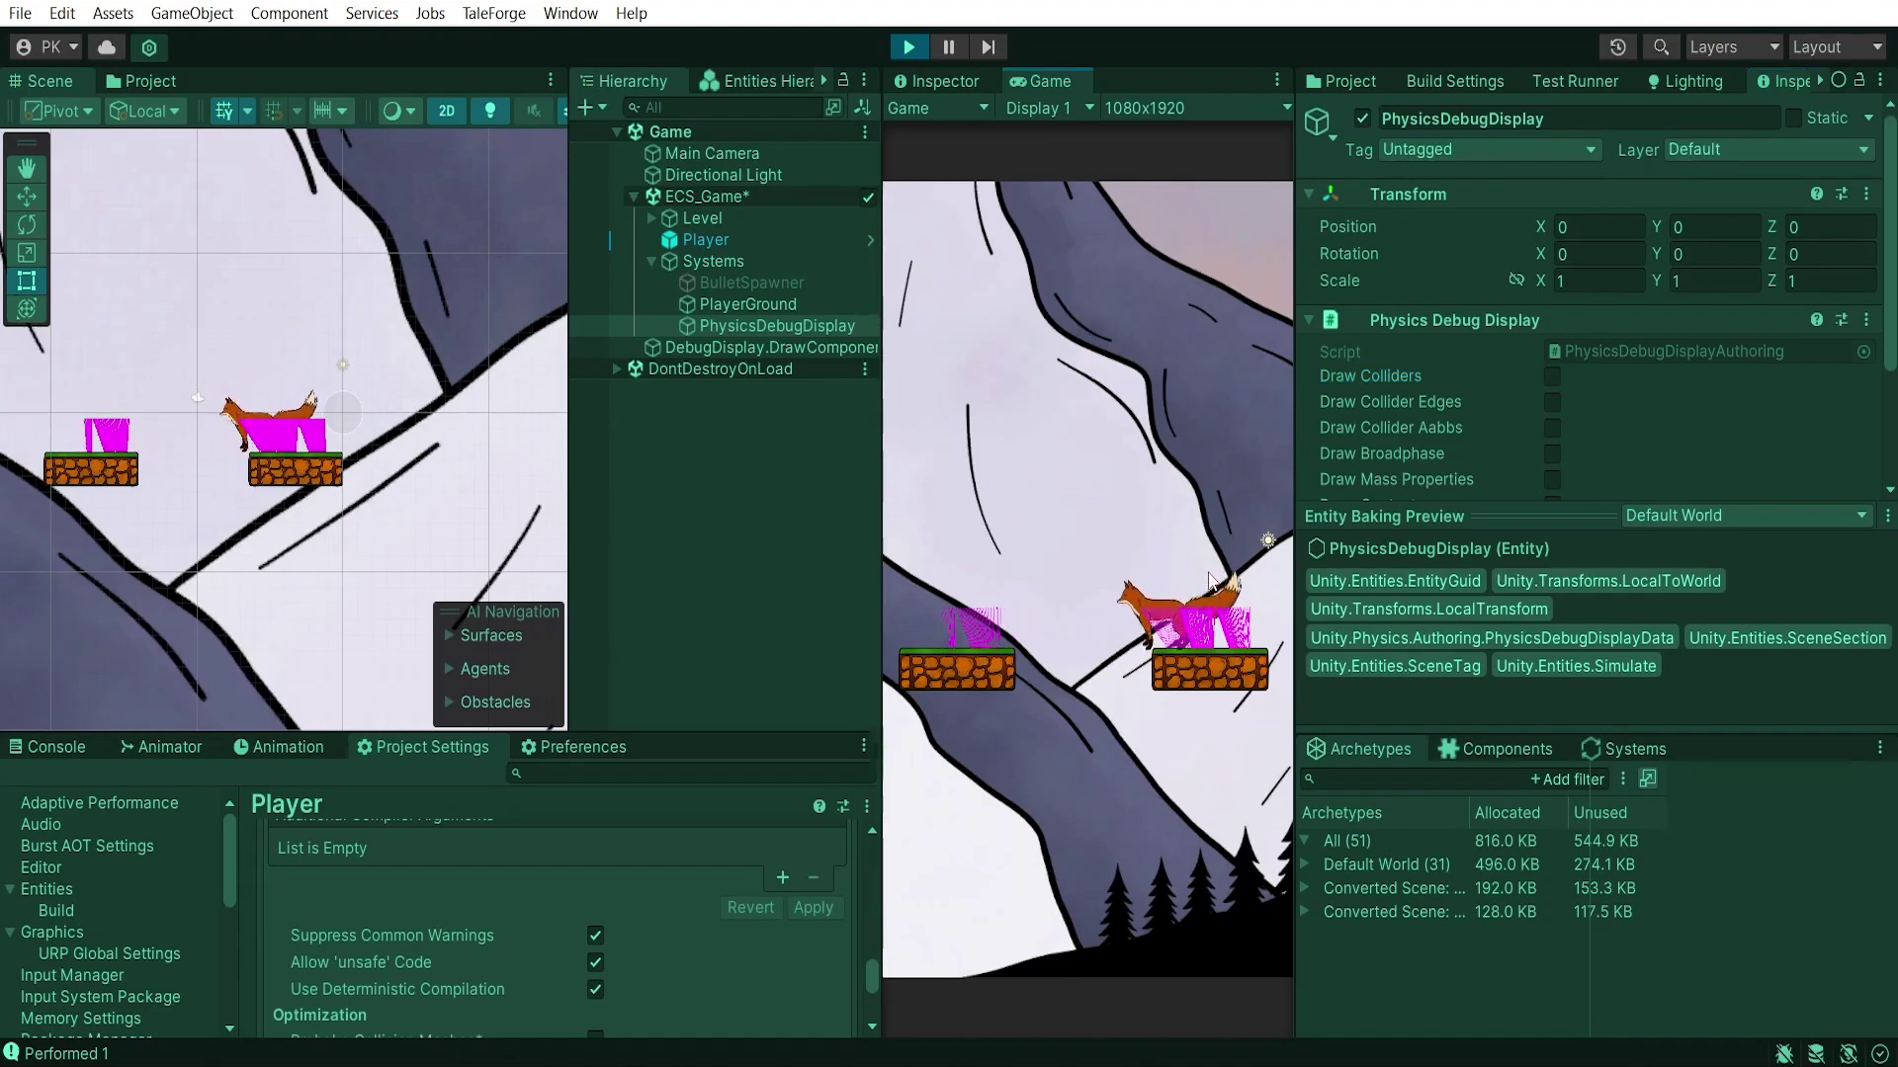
key("space")
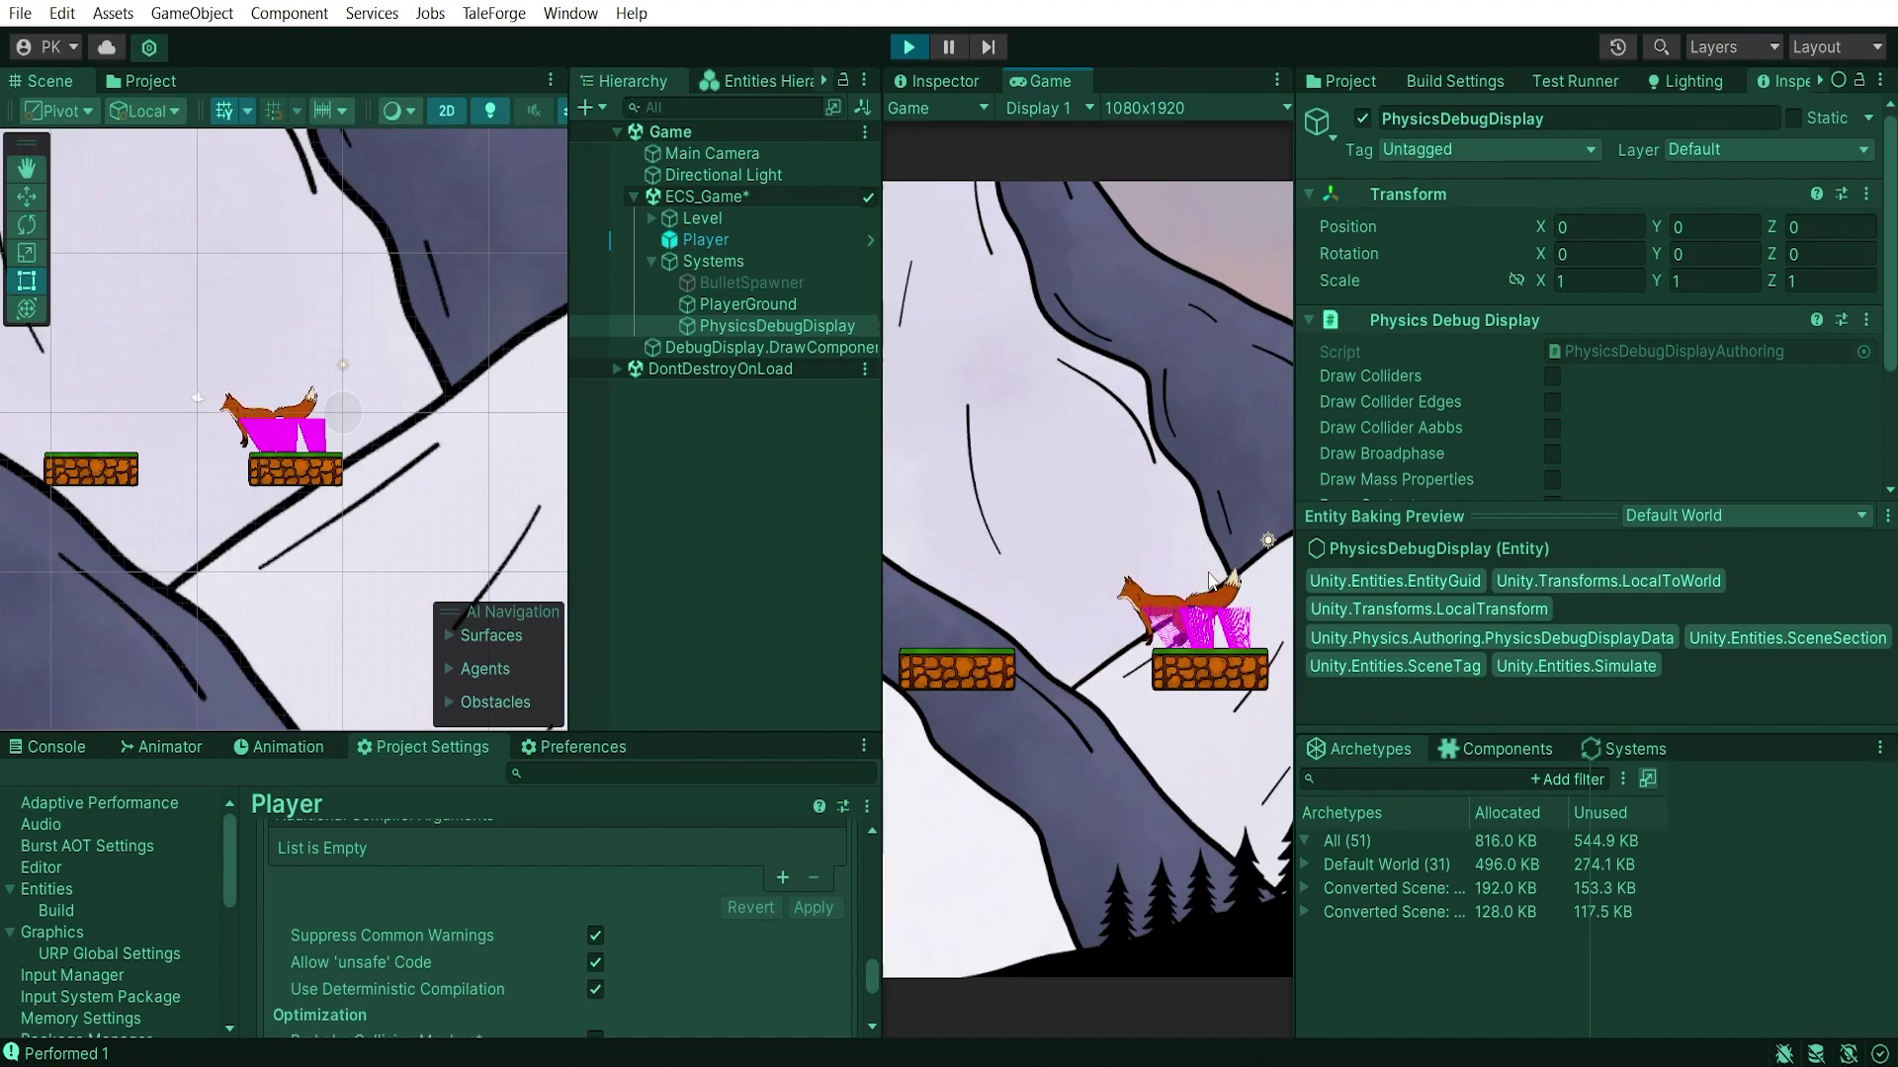
key("space")
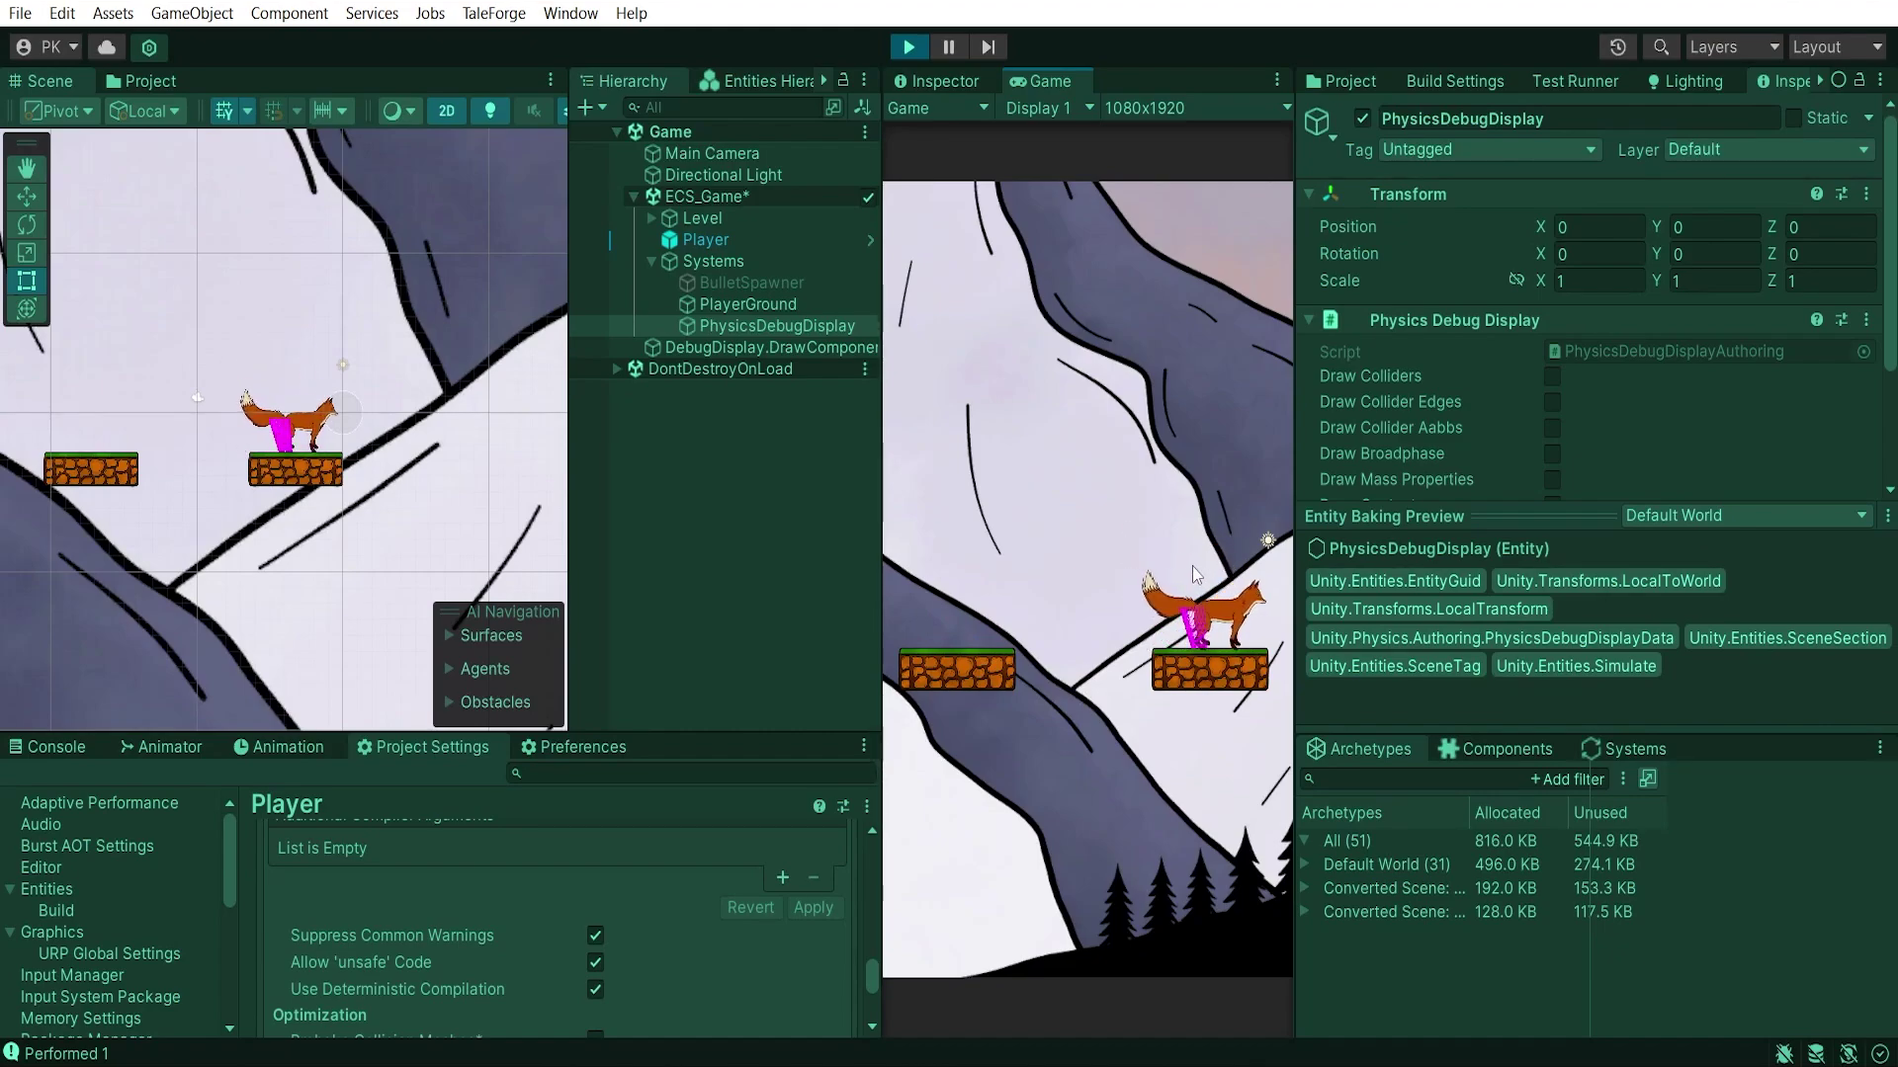
key("space")
key("Left")
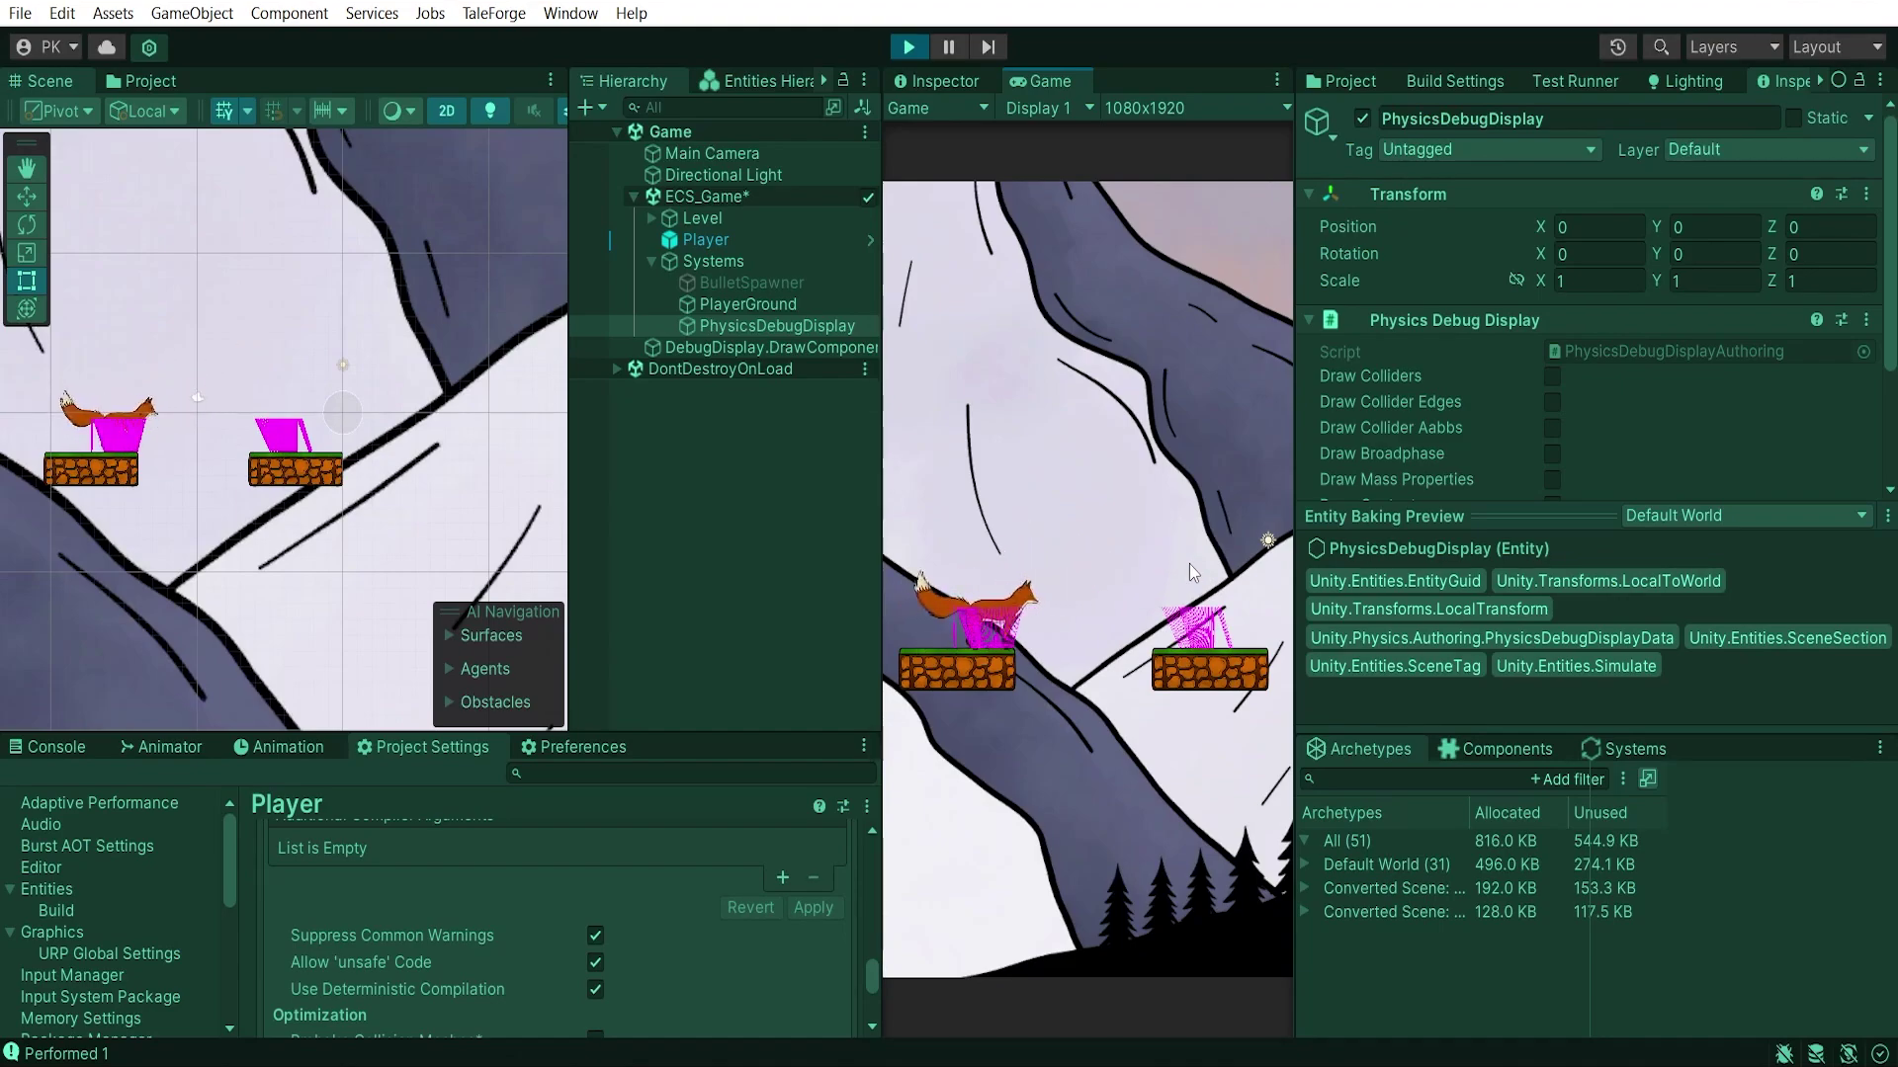
key("Right")
key("space")
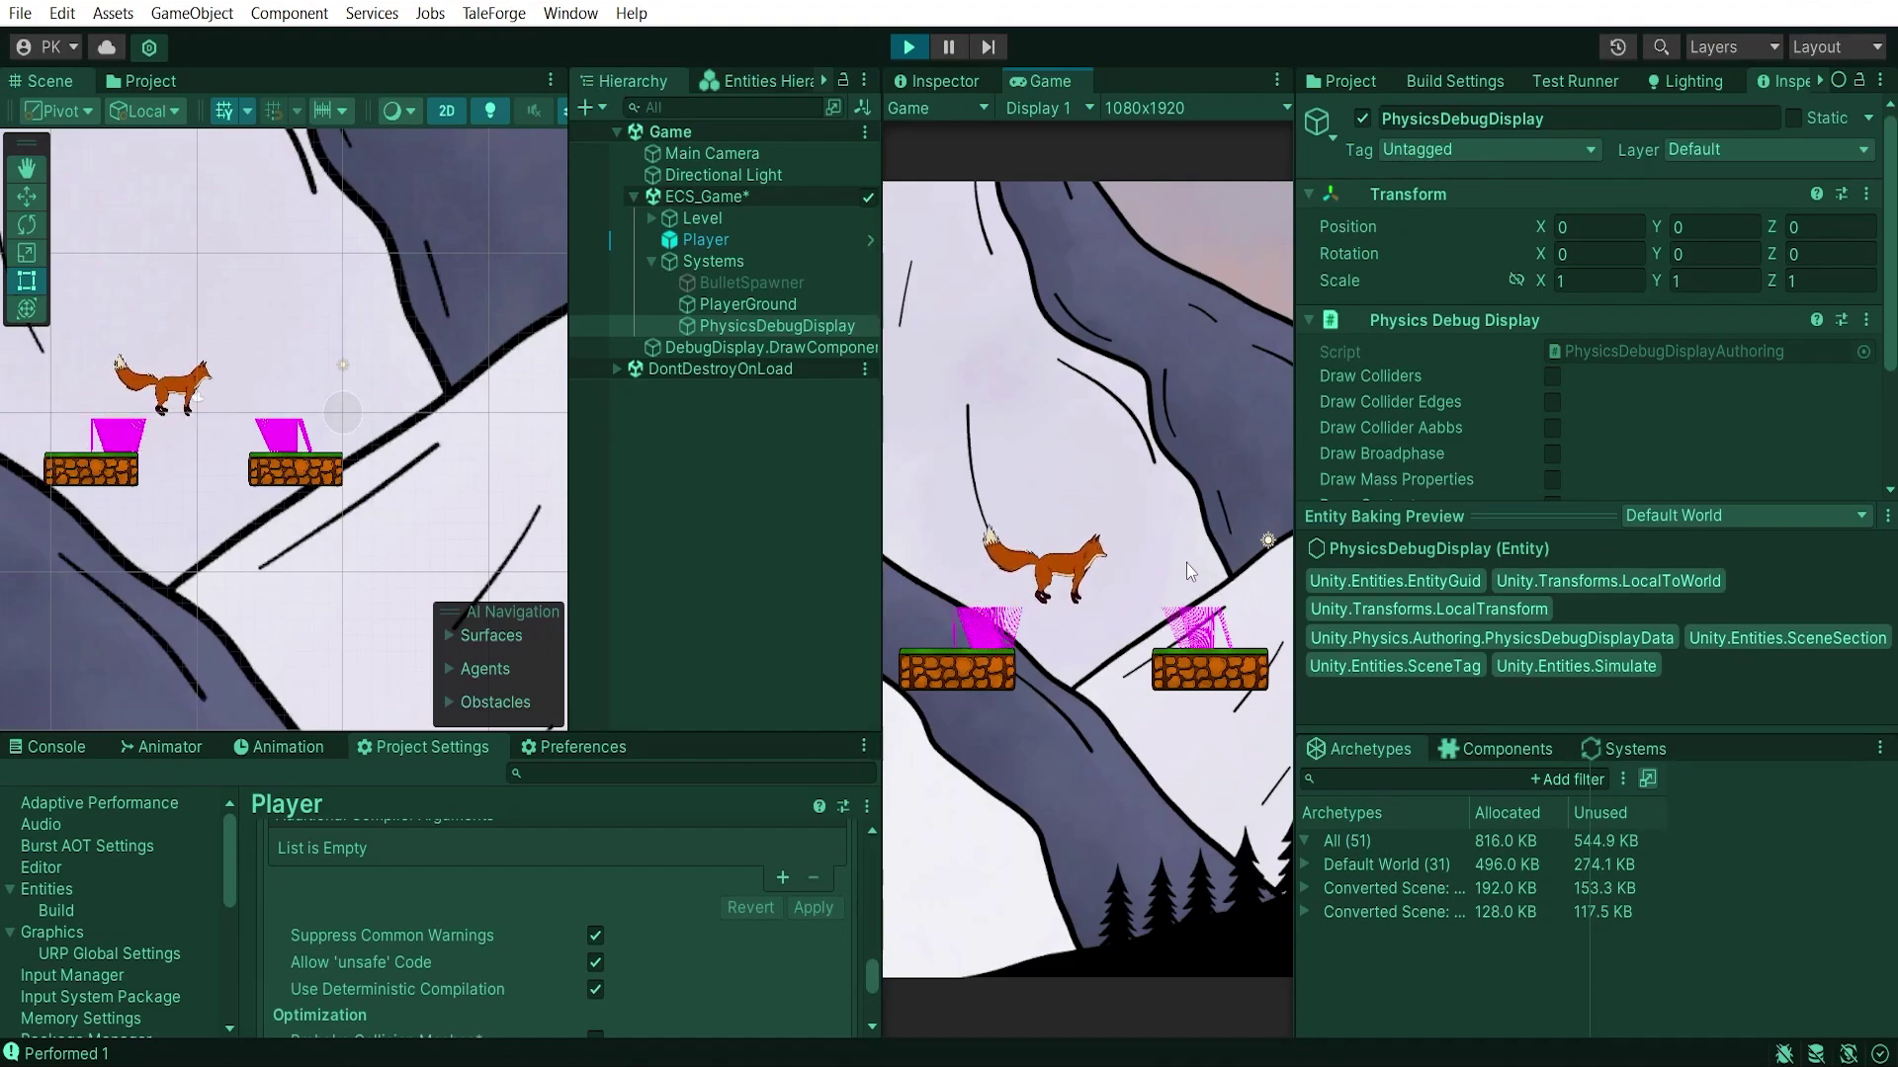
key("Right")
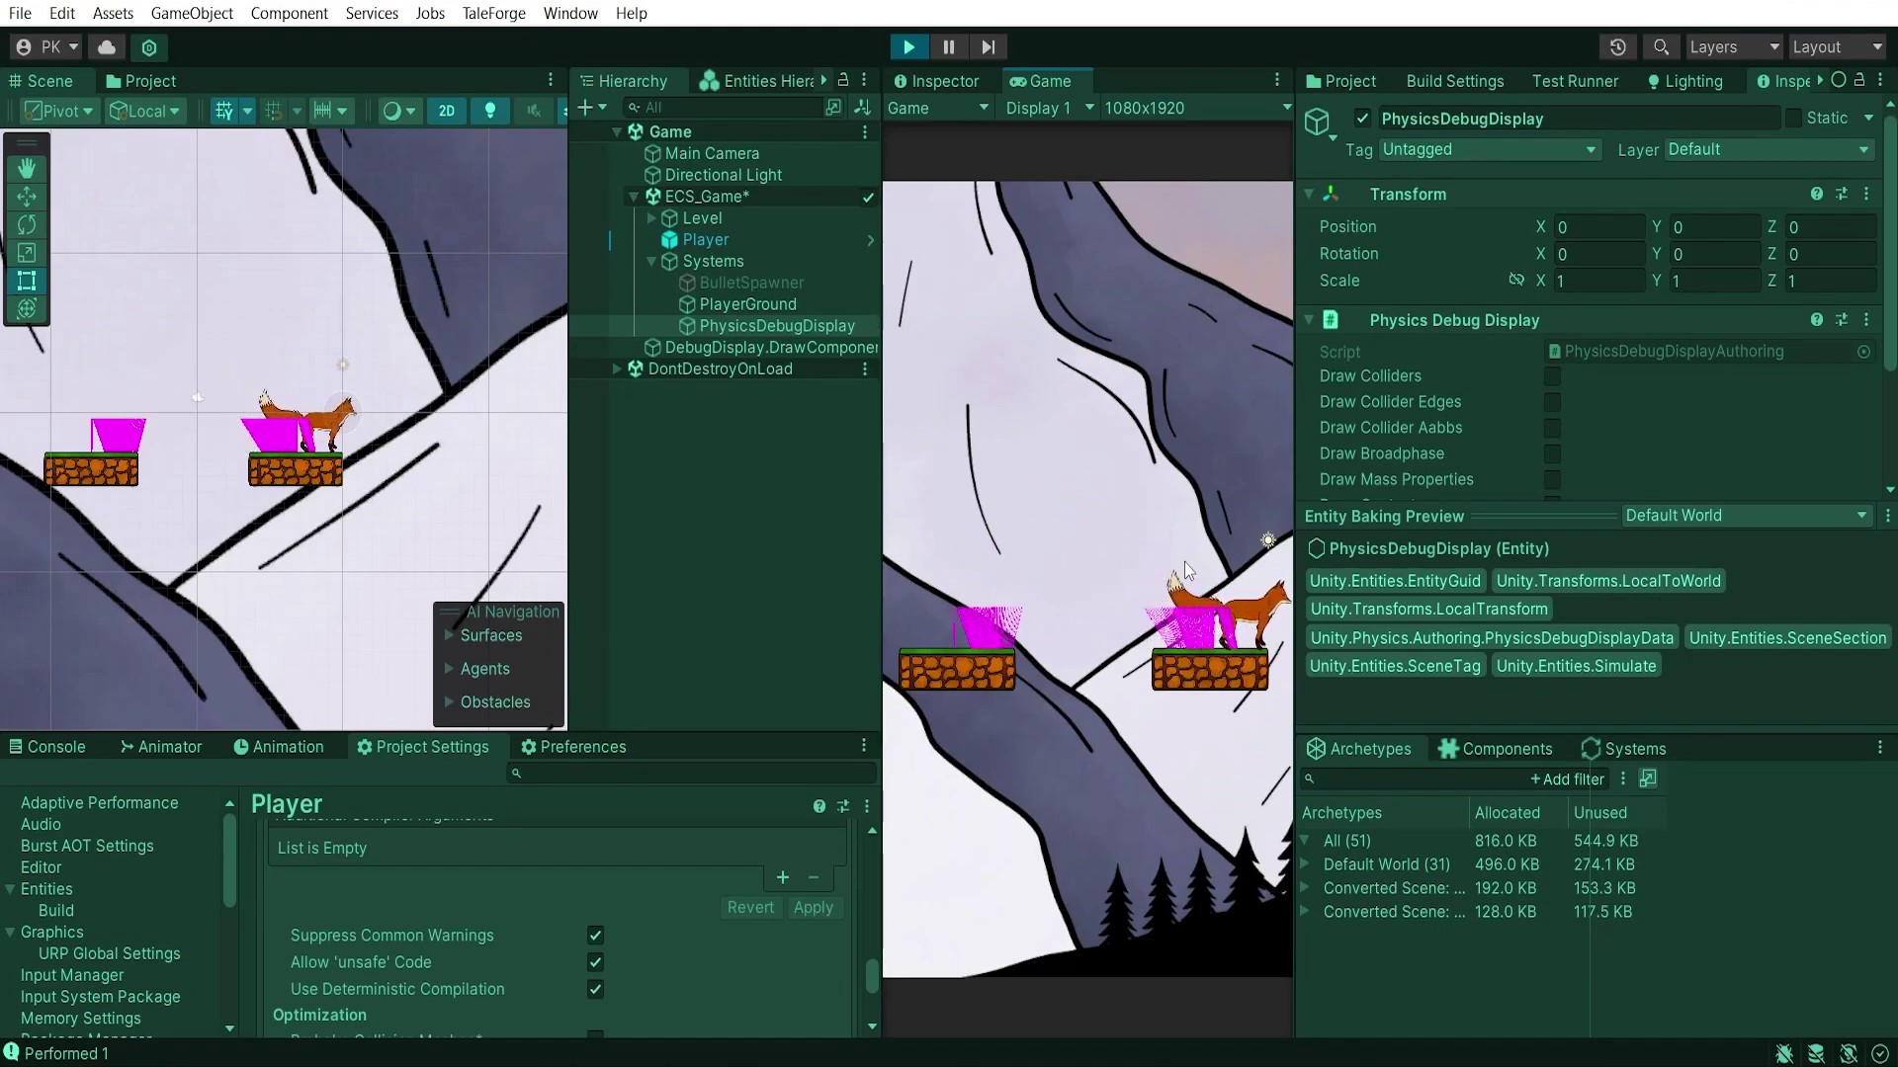
key("Left")
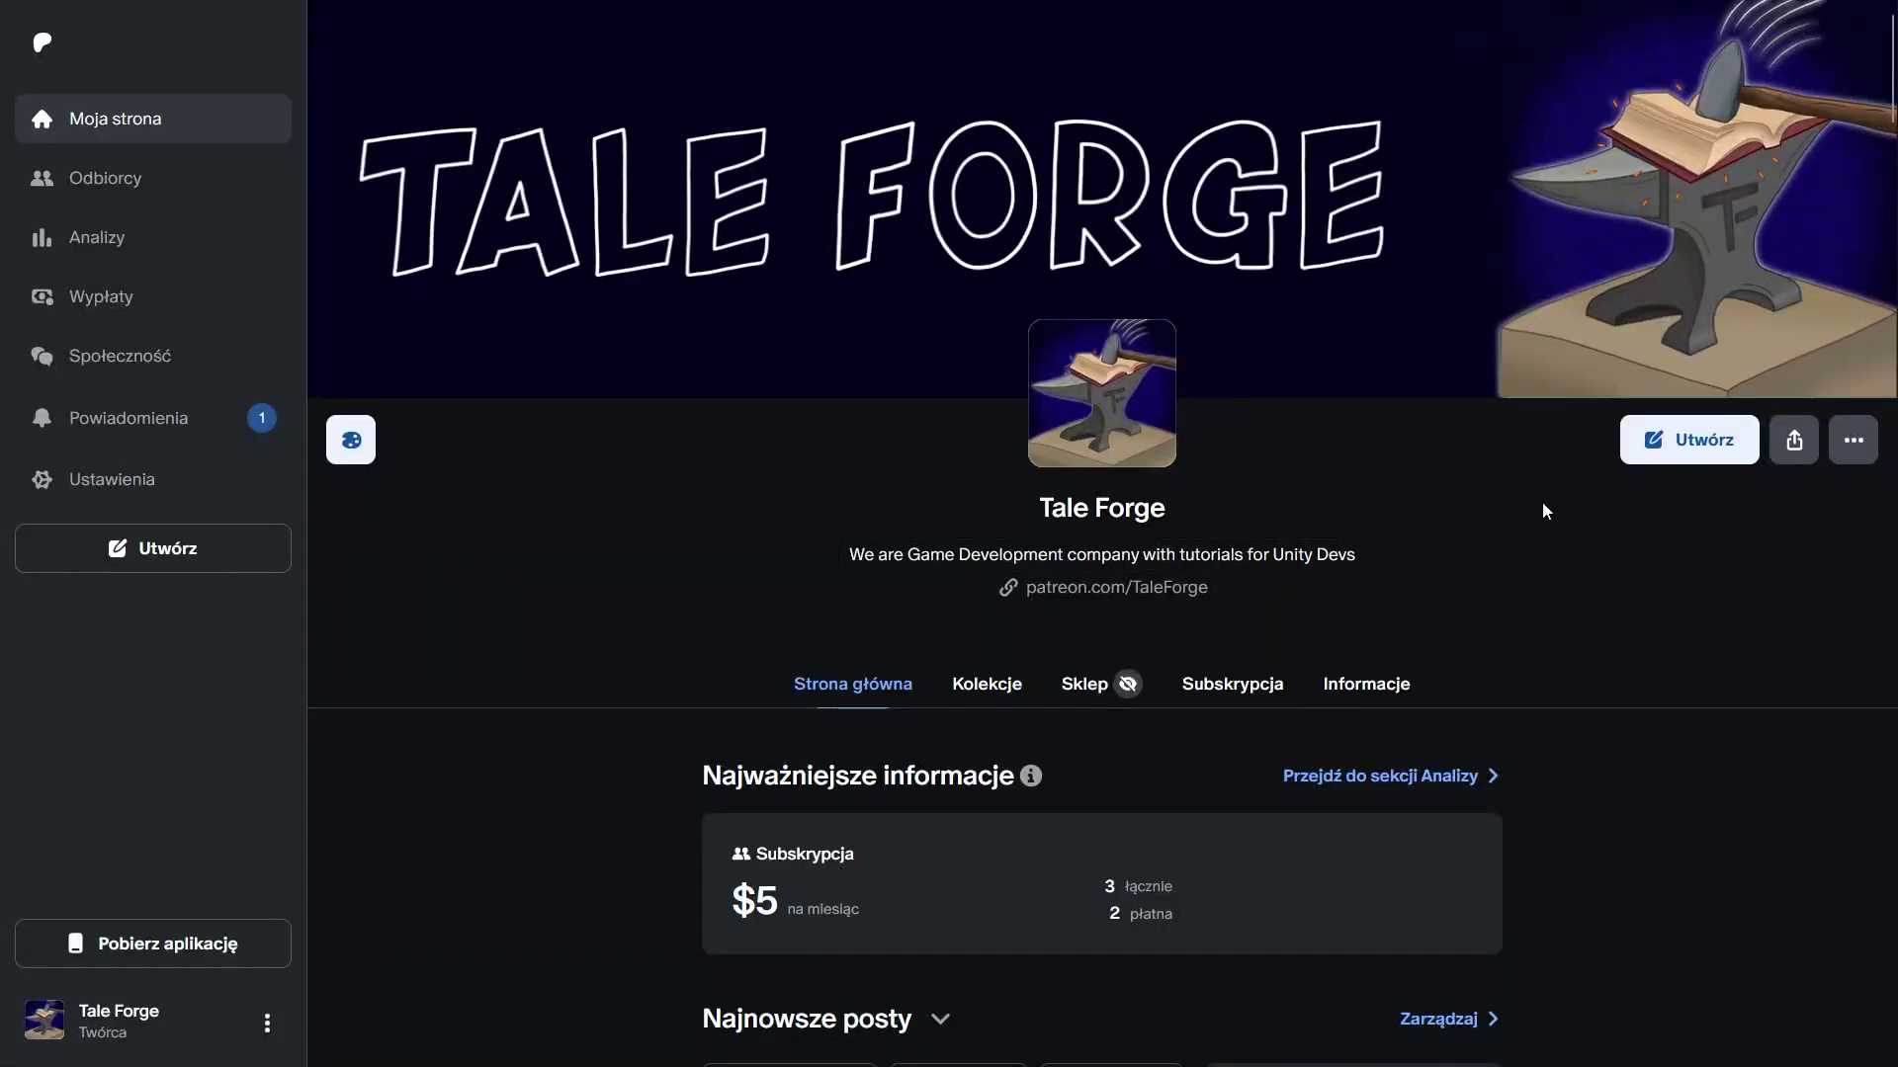
scroll(1546, 504, "down", 2)
scroll(1550, 512, "down", 2)
scroll(1552, 518, "down", 1)
scroll(1629, 516, "down", 3)
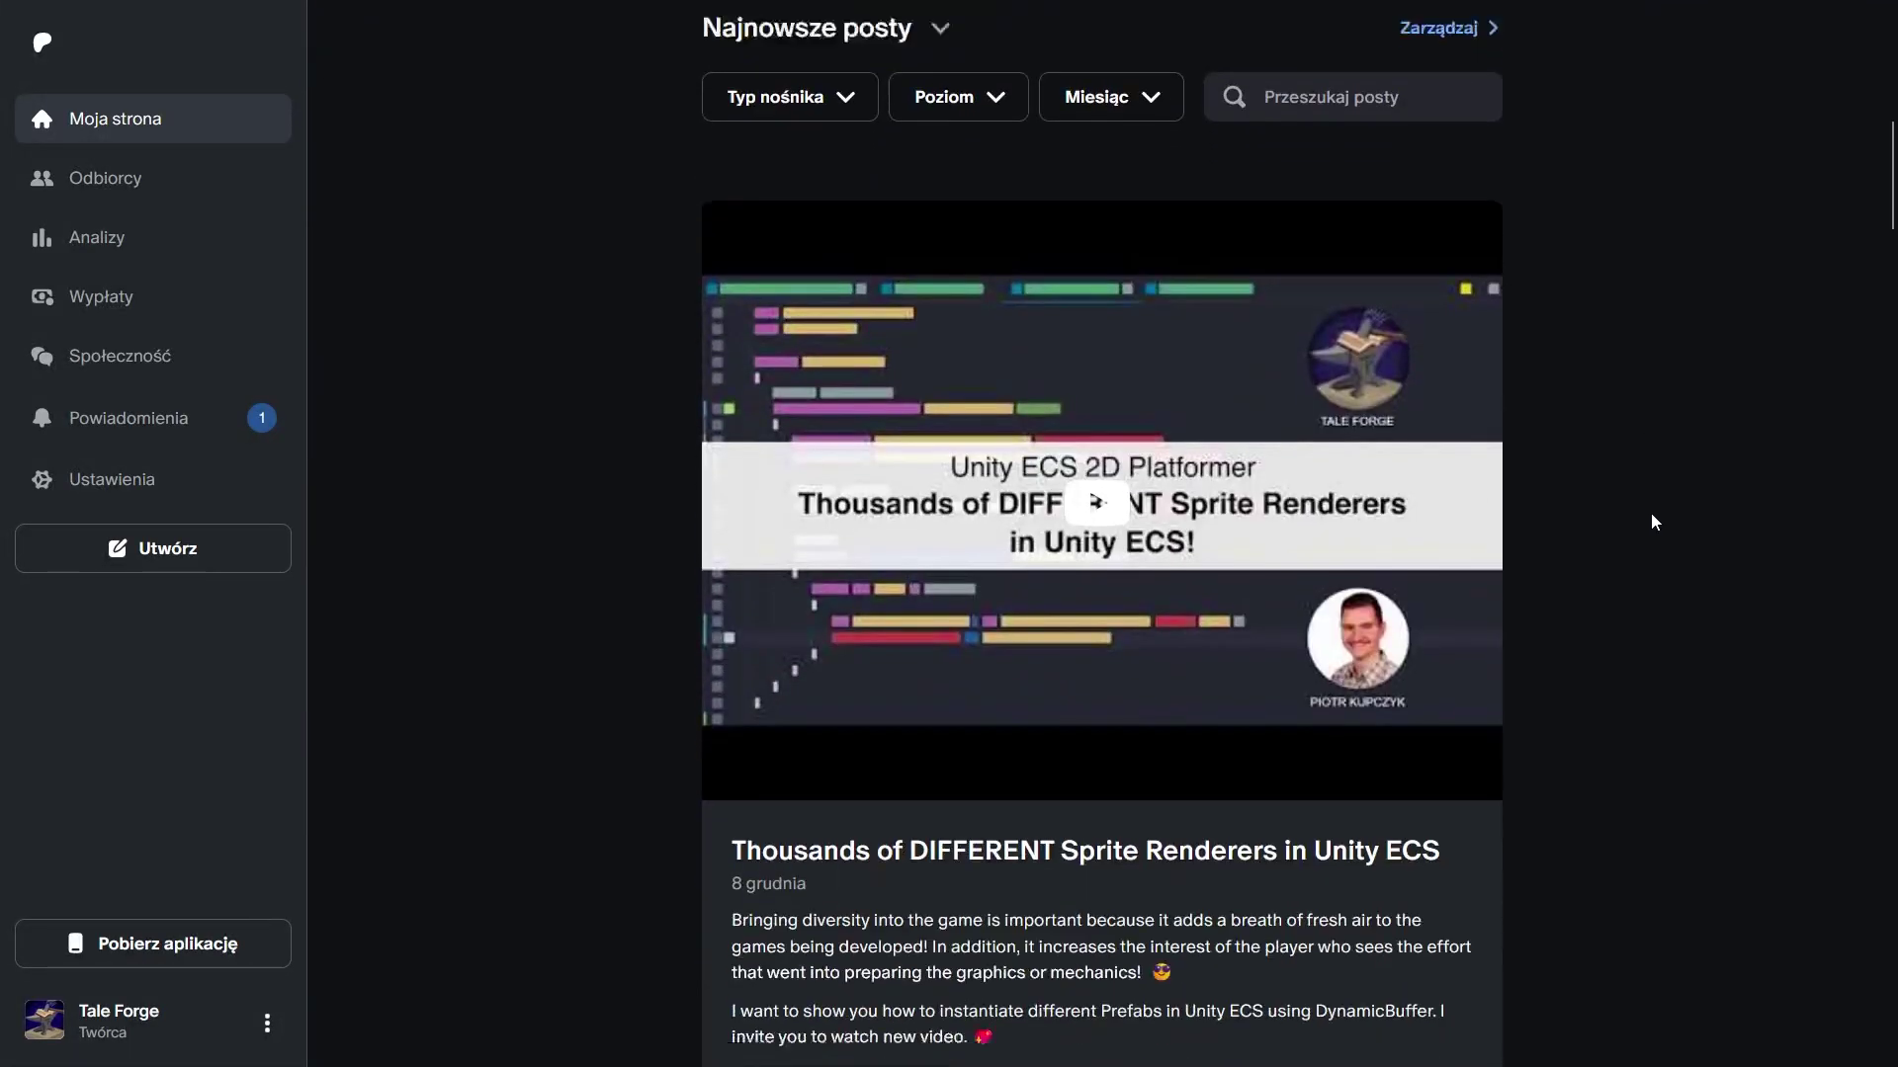
scroll(1650, 513, "down", 1)
scroll(1738, 606, "down", 2)
scroll(1734, 601, "down", 2)
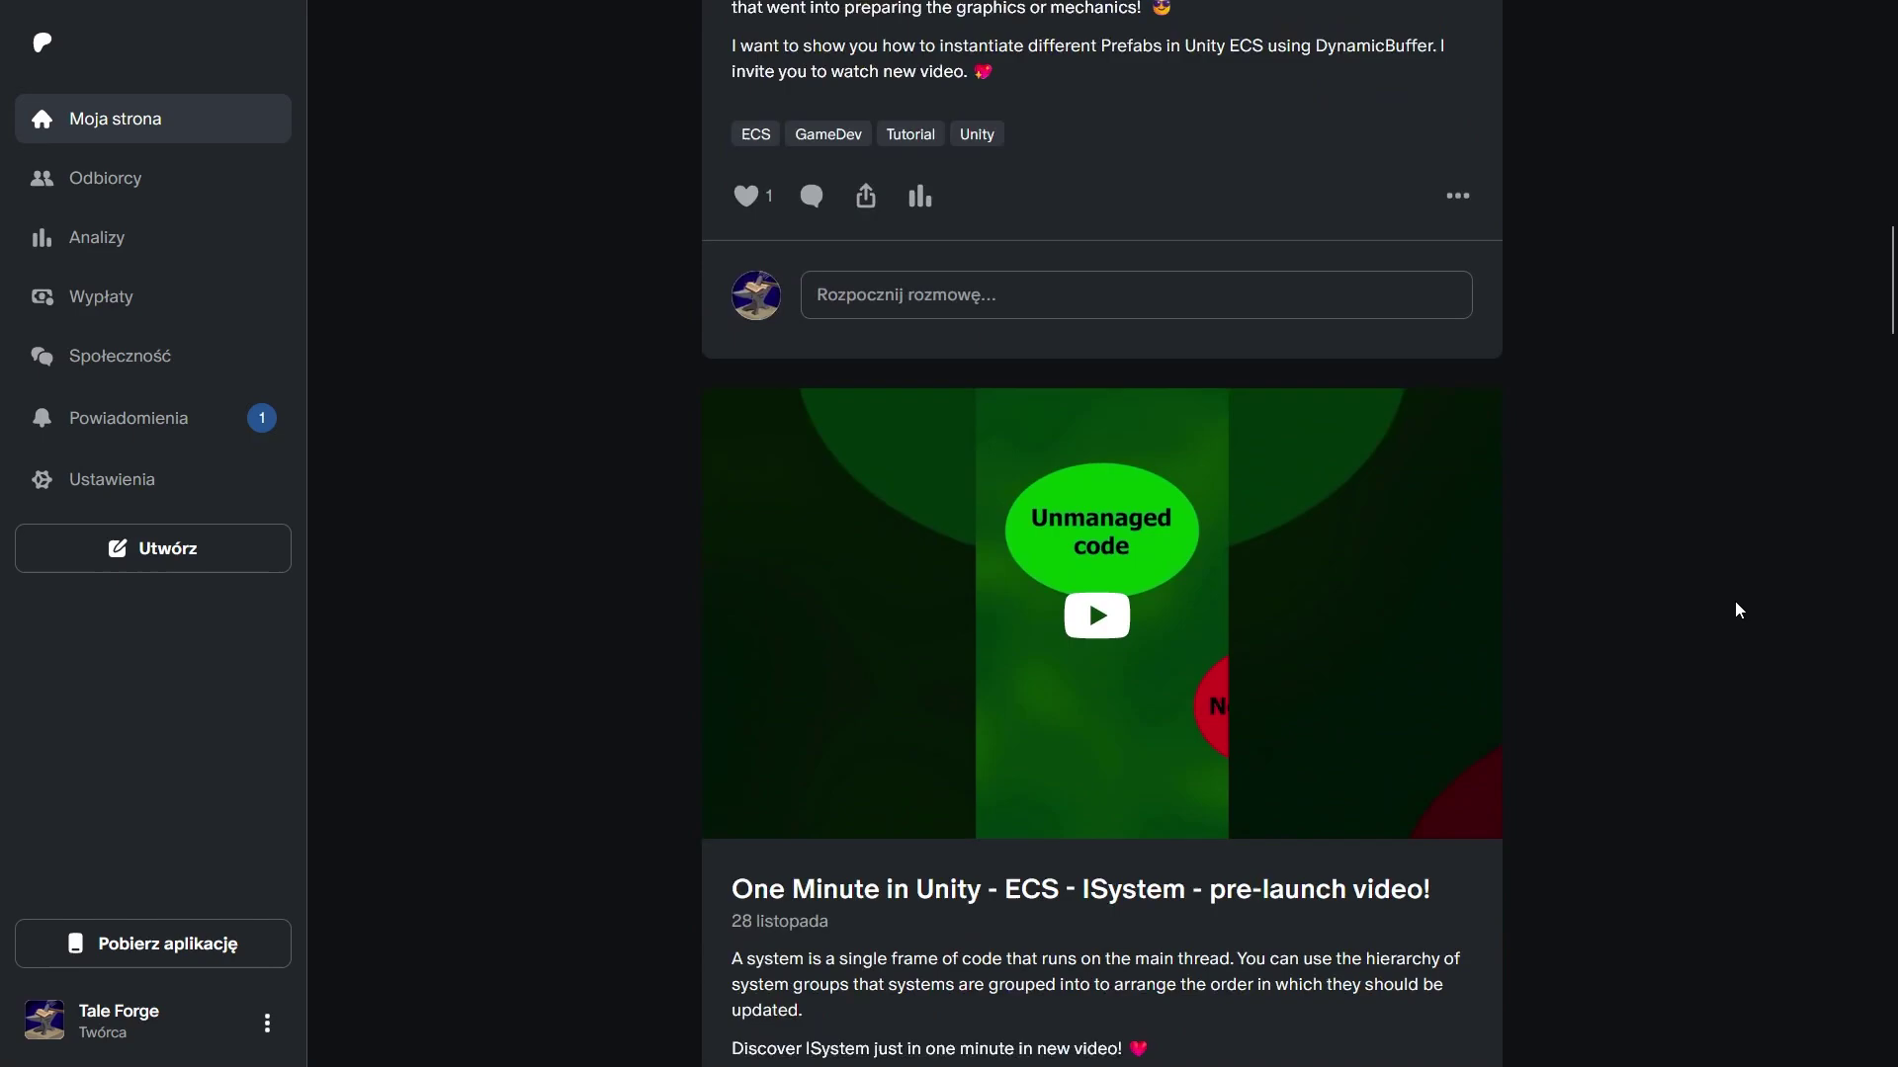
scroll(1734, 601, "down", 1)
scroll(1734, 601, "down", 2)
scroll(1735, 601, "down", 3)
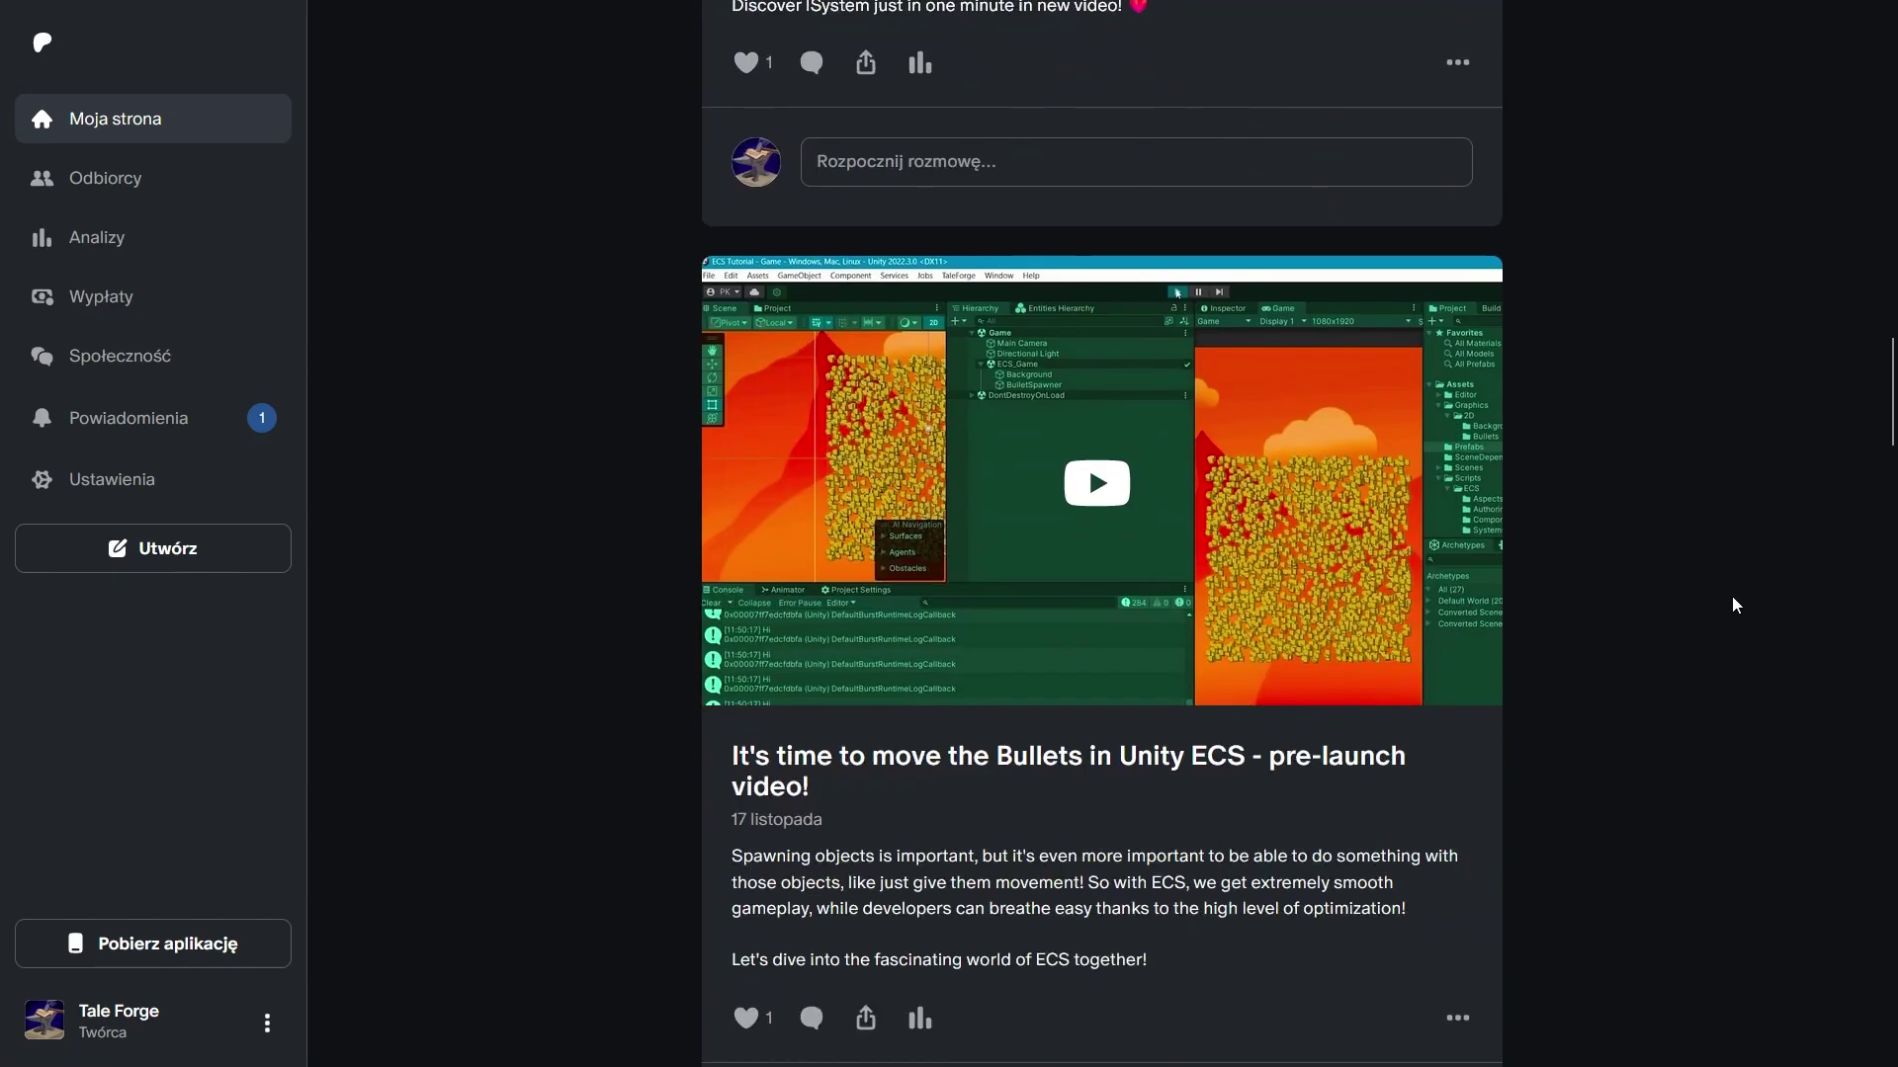
scroll(1731, 597, "down", 1)
scroll(1731, 597, "down", 5)
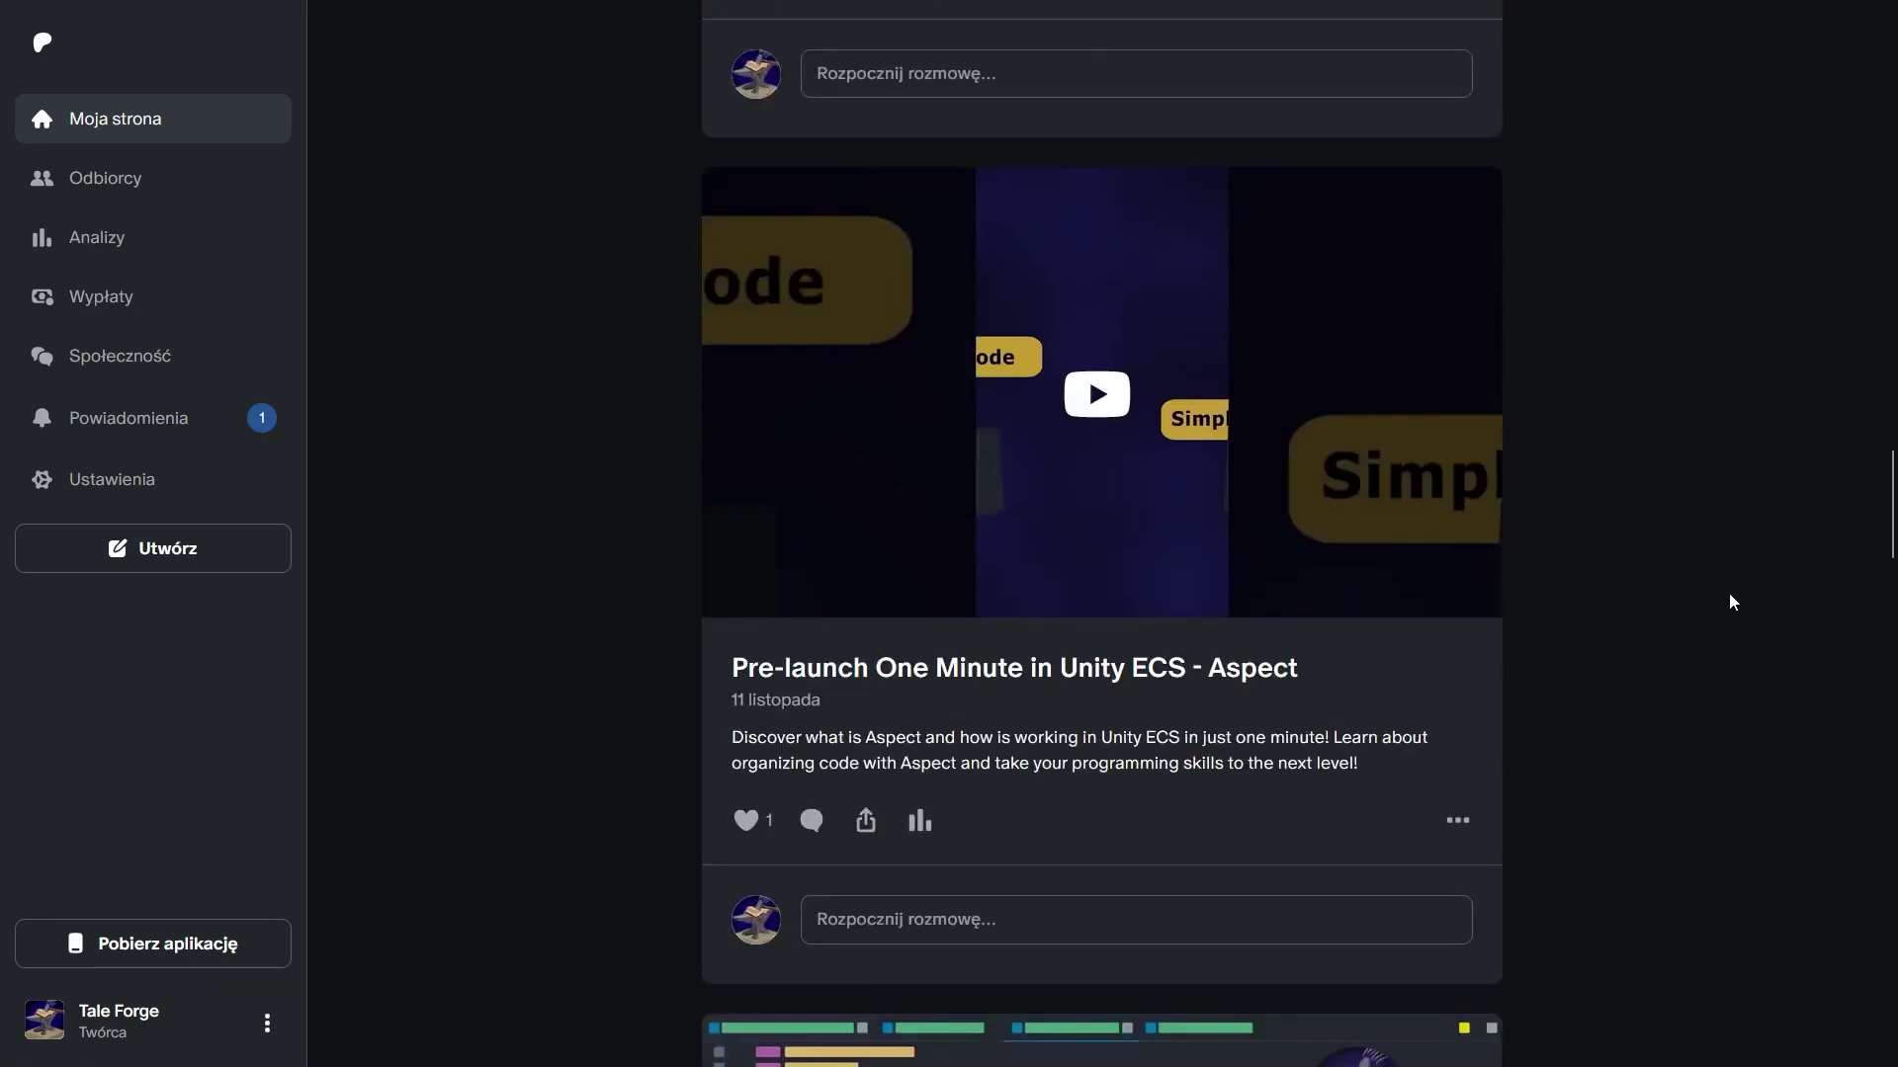
scroll(1729, 591, "down", 2)
scroll(1726, 589, "down", 3)
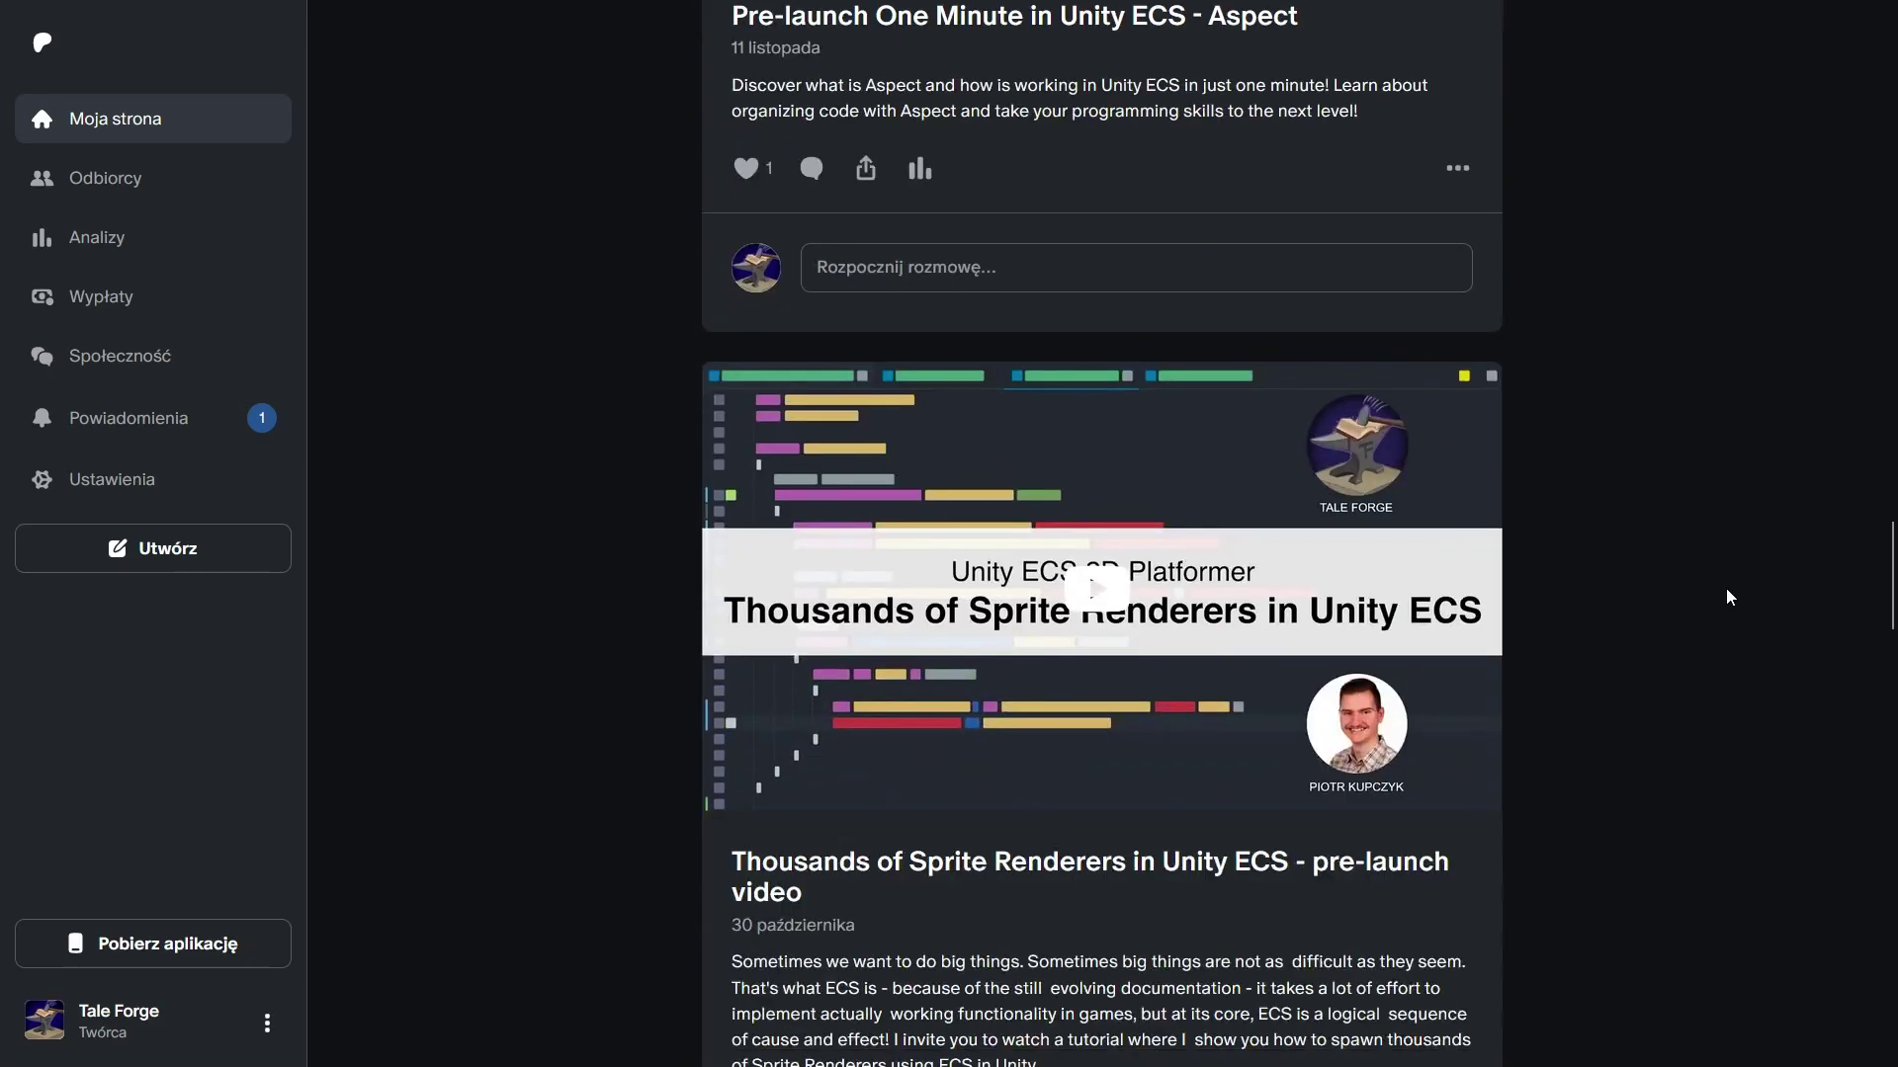
scroll(1726, 588, "down", 1)
scroll(1725, 589, "down", 2)
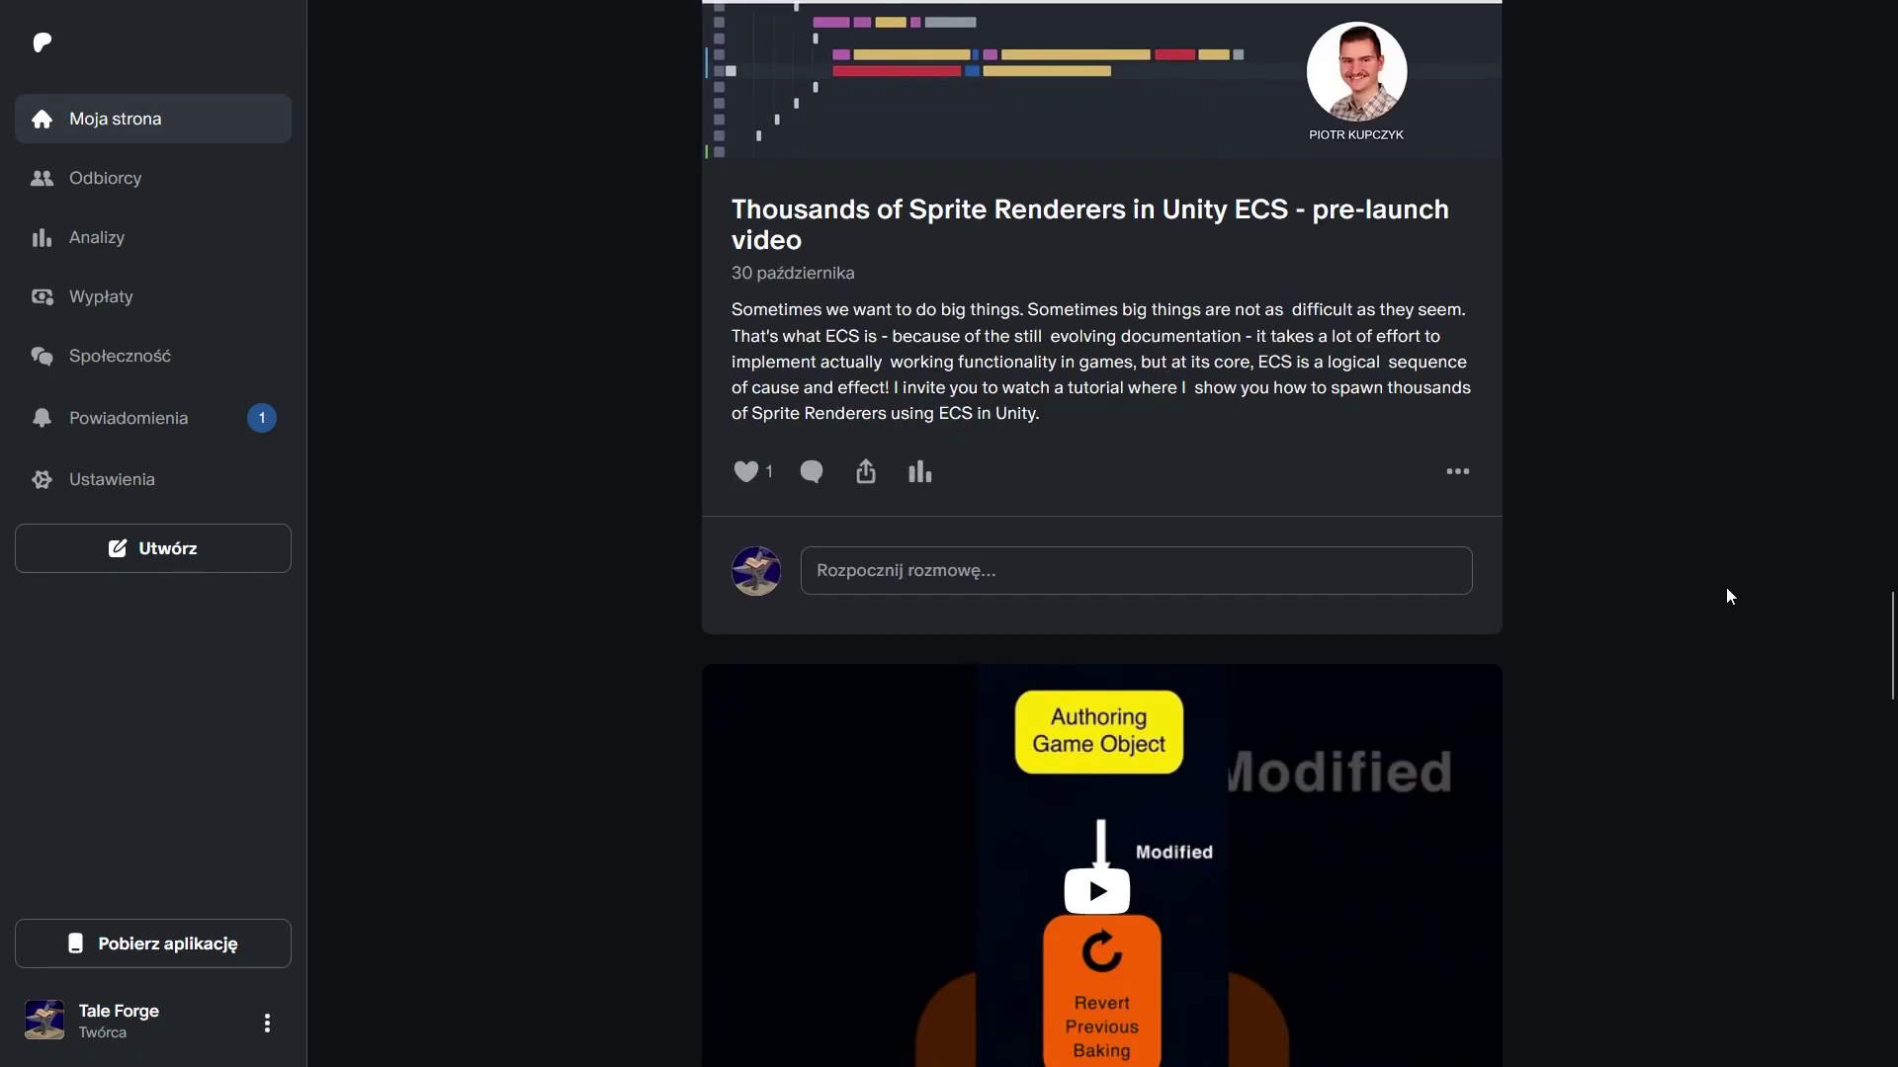
scroll(1726, 587, "down", 3)
scroll(1725, 596, "down", 2)
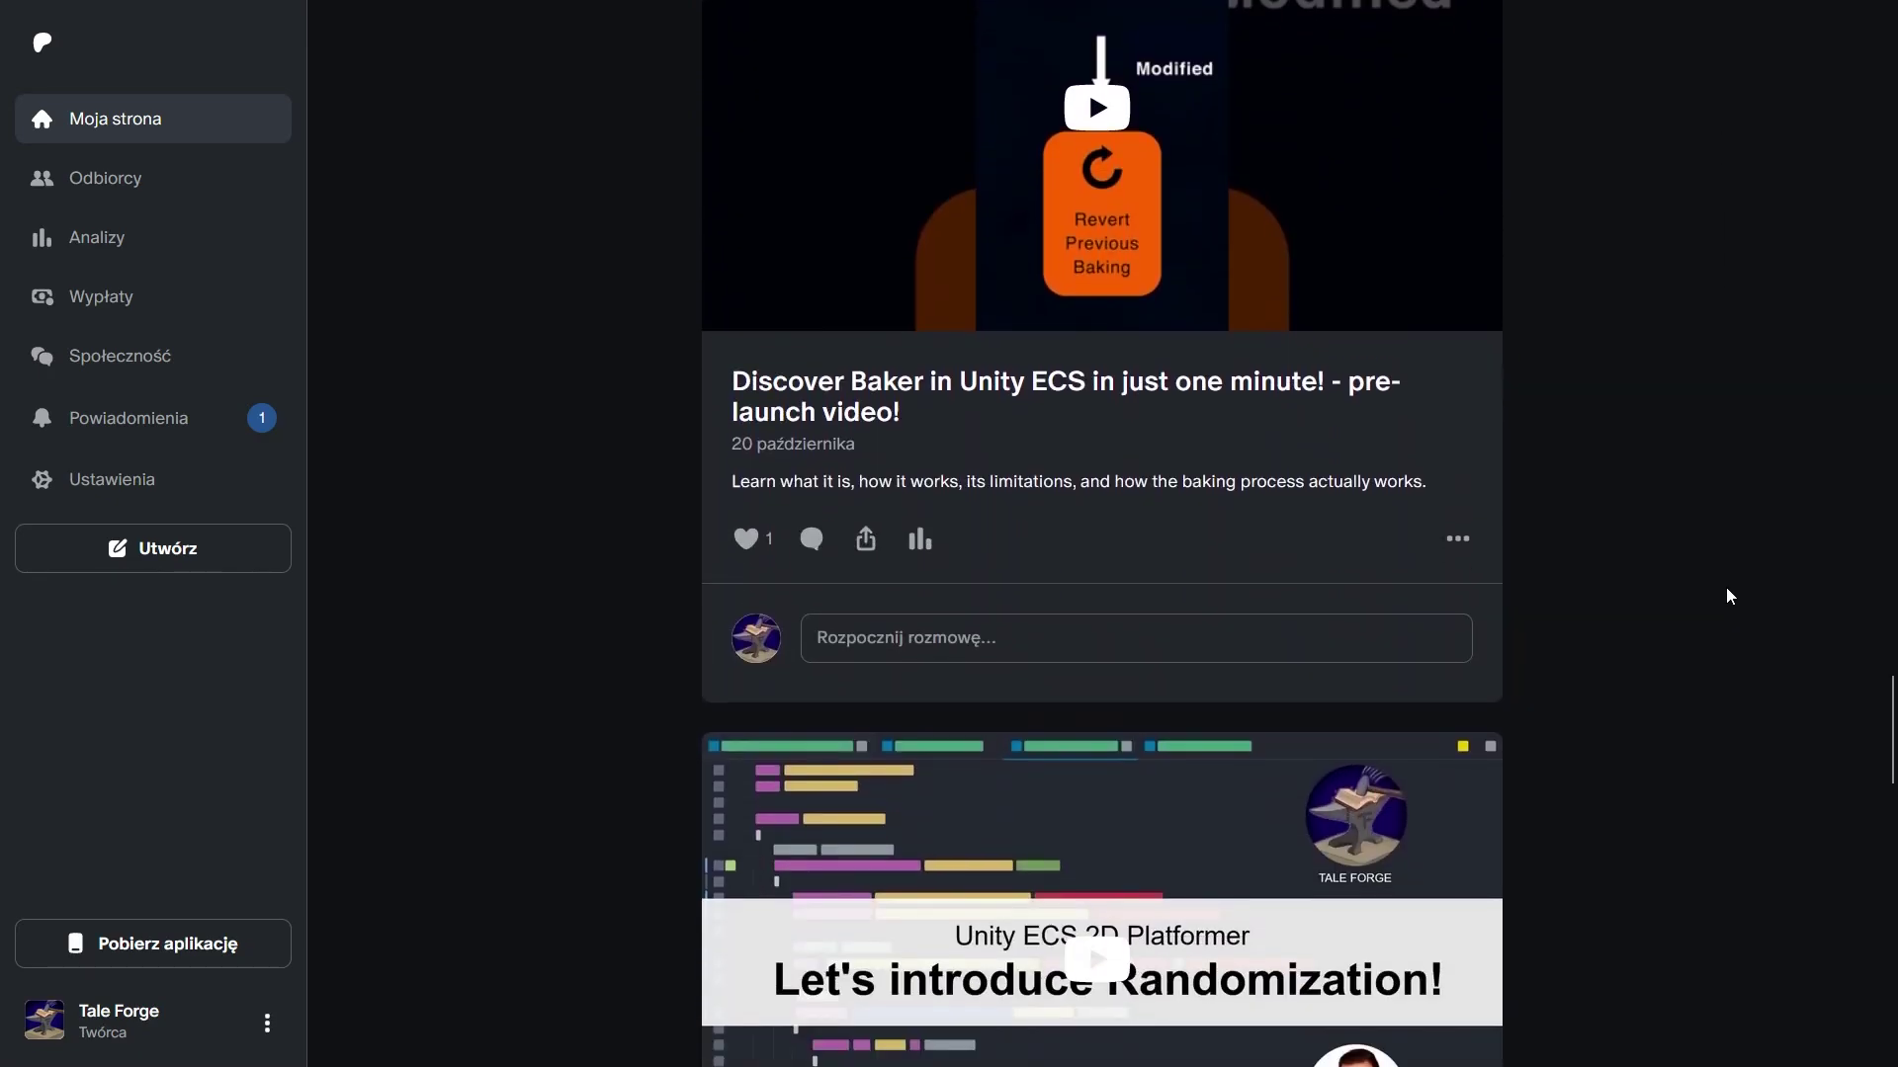
scroll(1725, 596, "down", 3)
scroll(1727, 587, "down", 2)
scroll(1726, 583, "down", 4)
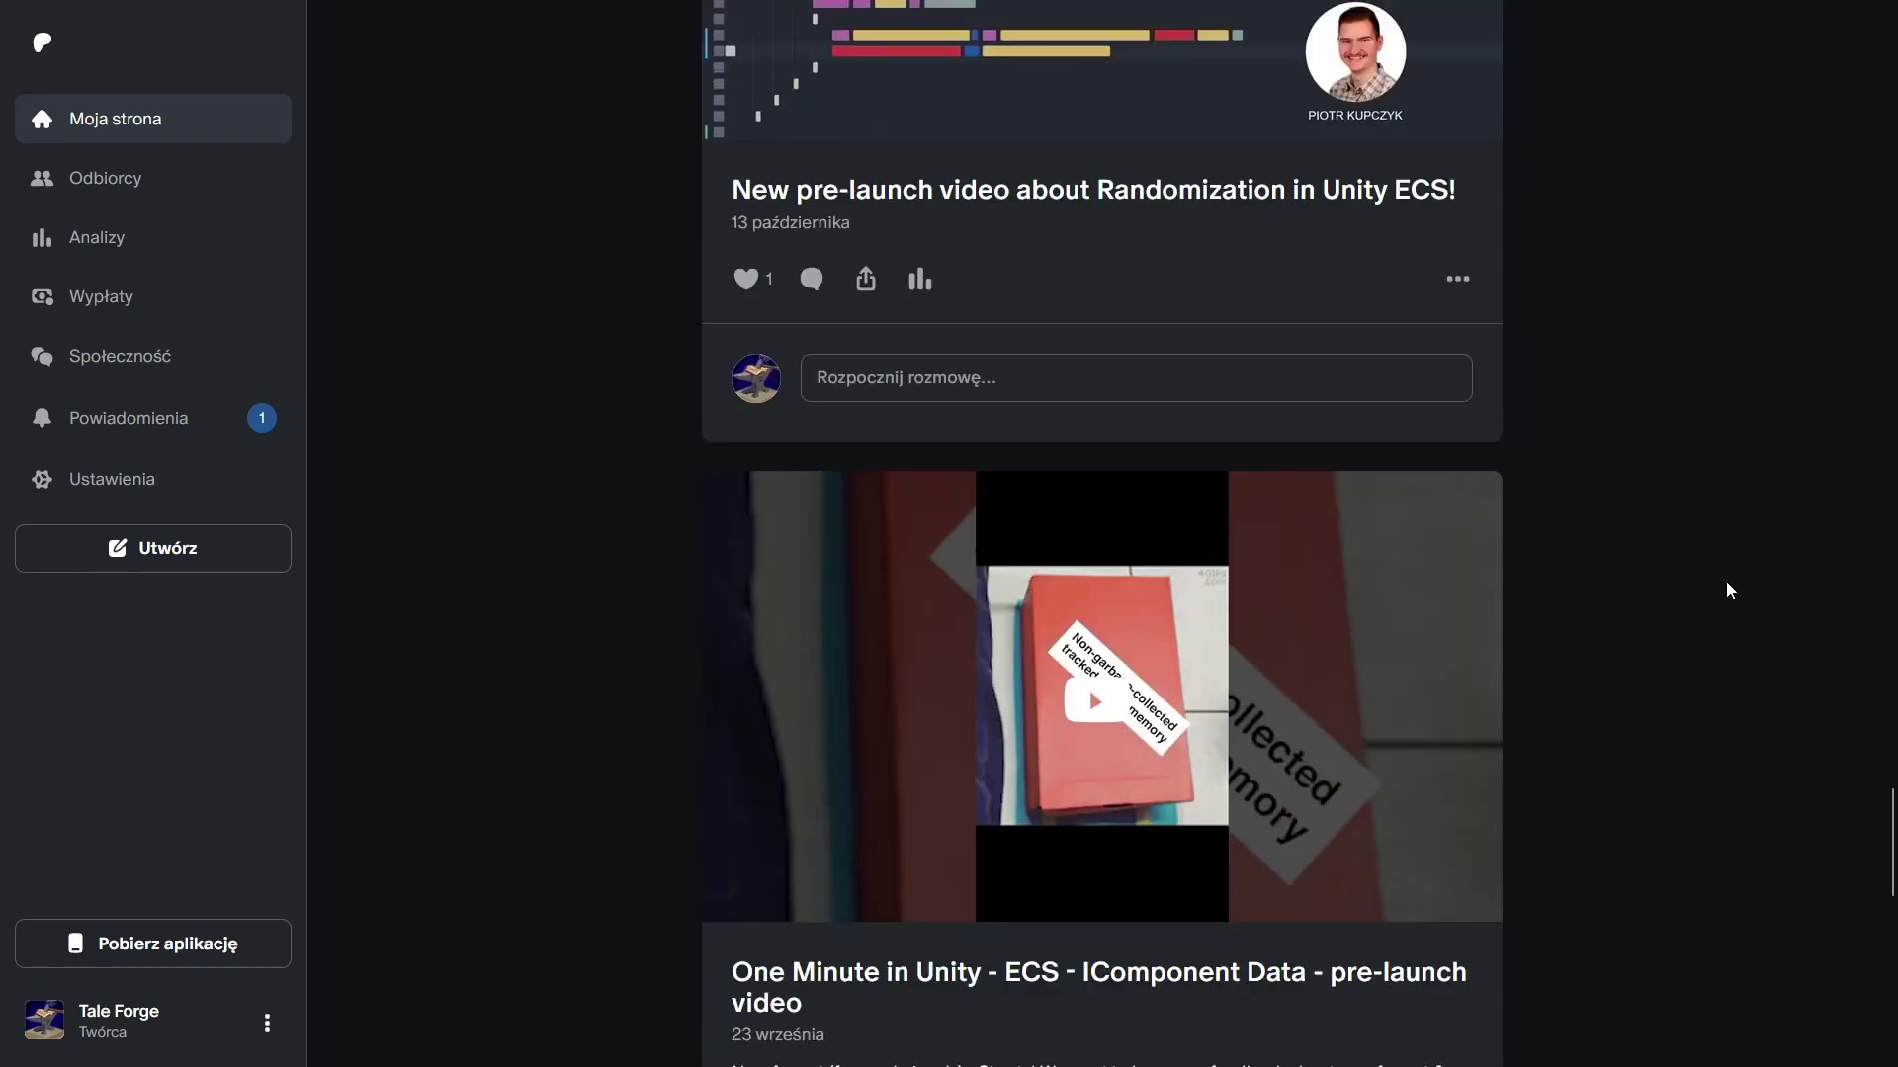
scroll(1724, 579, "down", 2)
scroll(1725, 577, "down", 4)
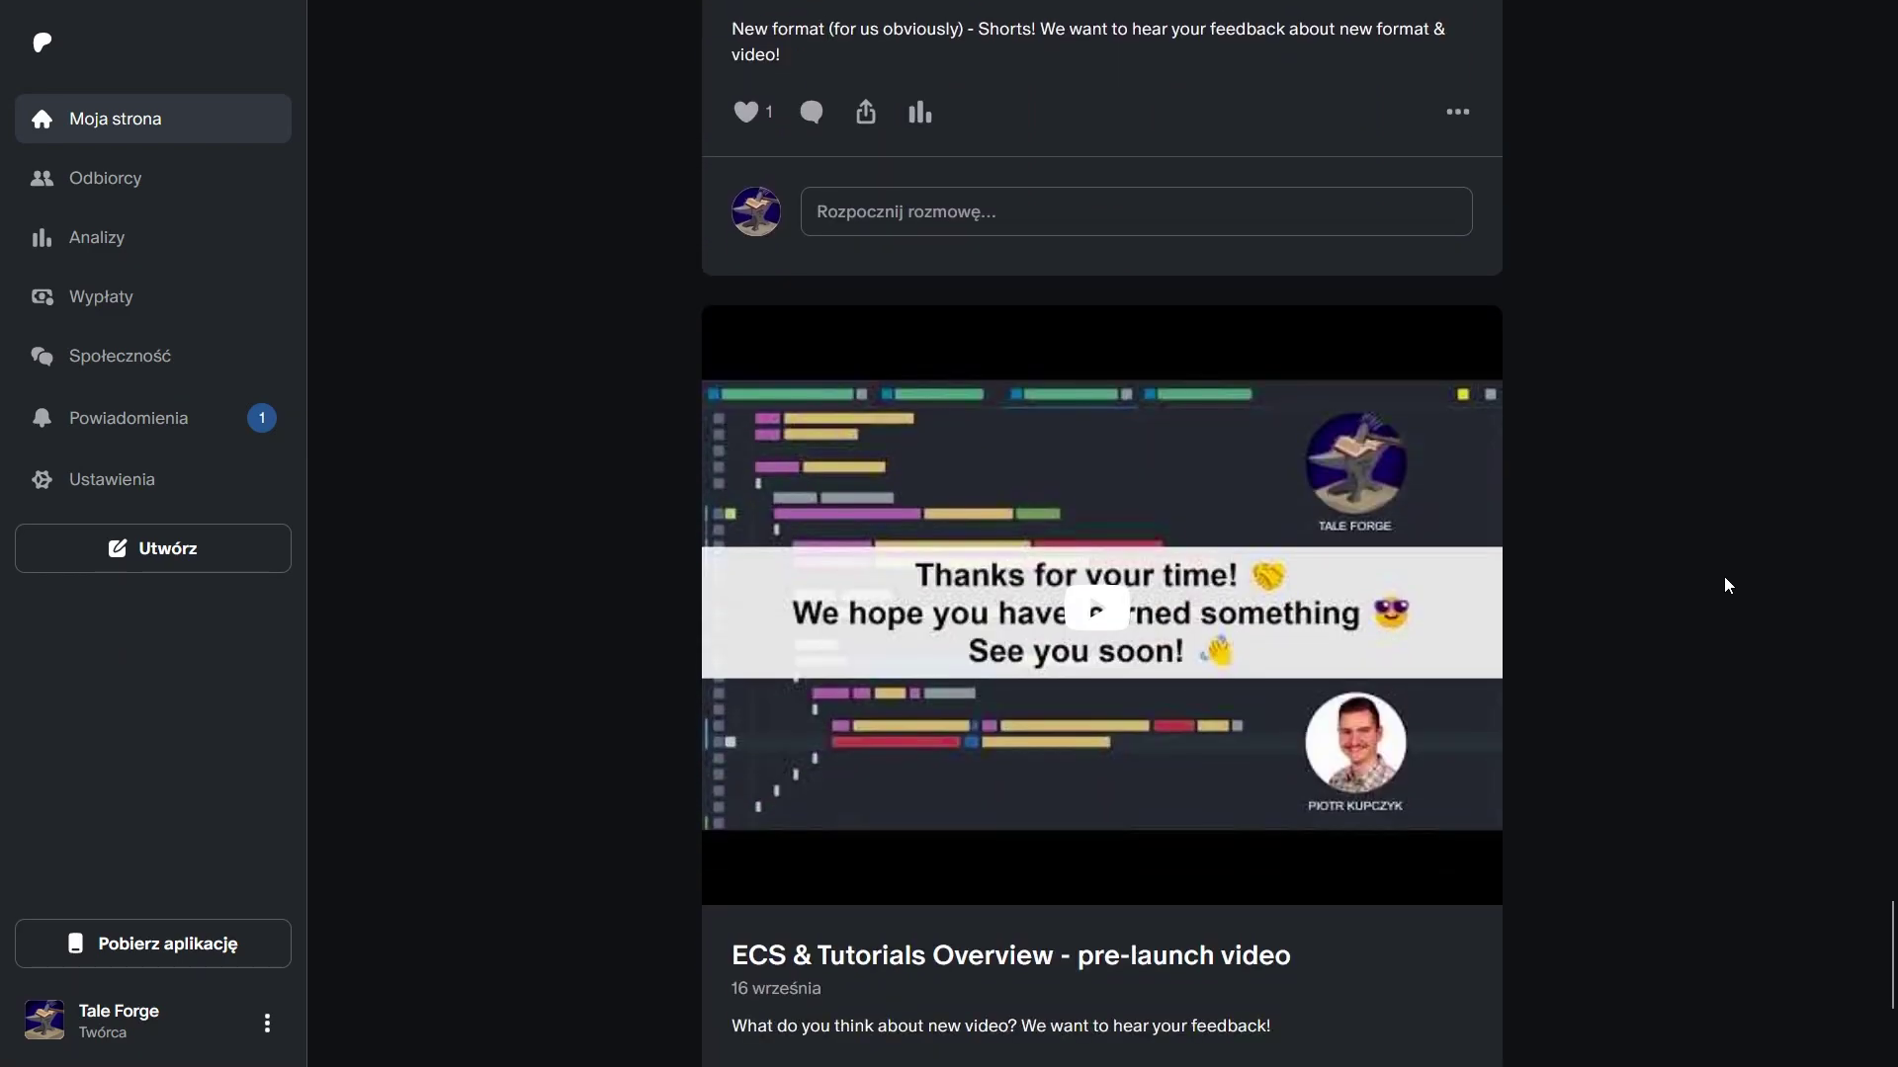